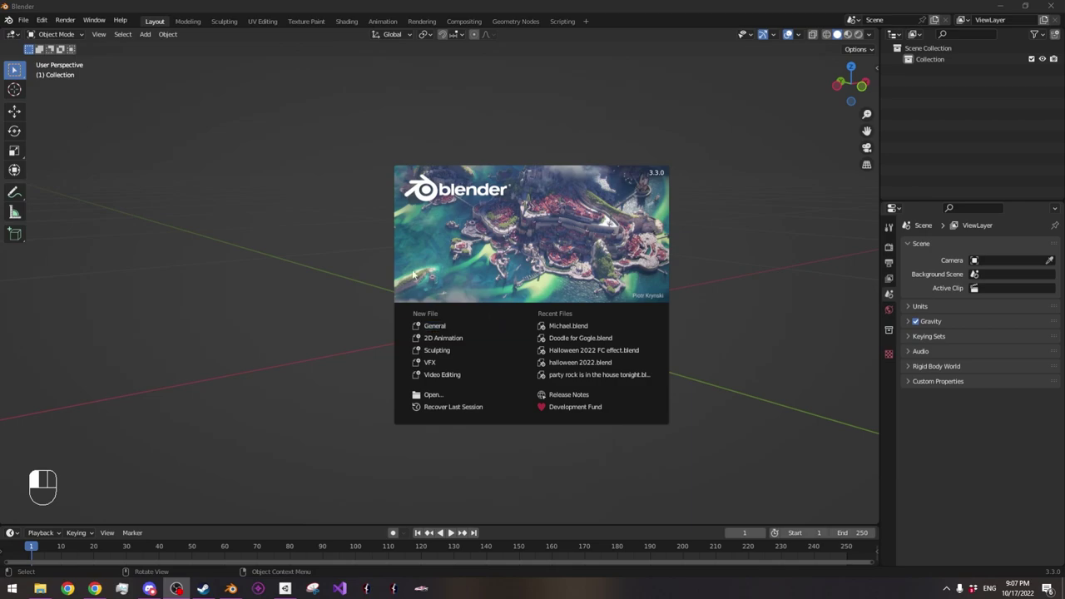
Switch to Chrome and open the download page on blender.org
left_click(94, 589)
left_click(437, 9)
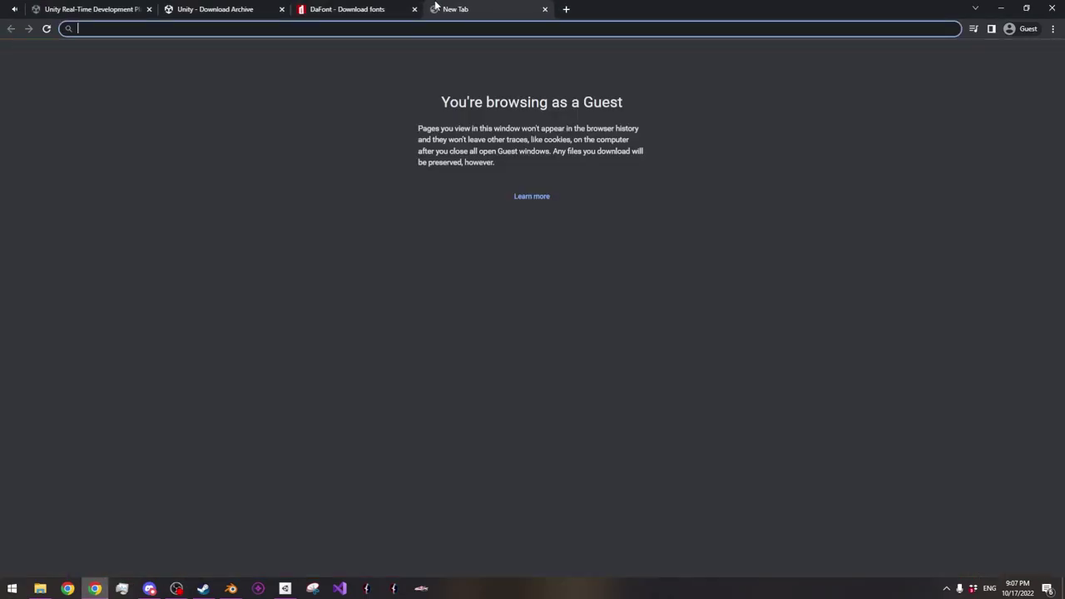
type("blender.or")
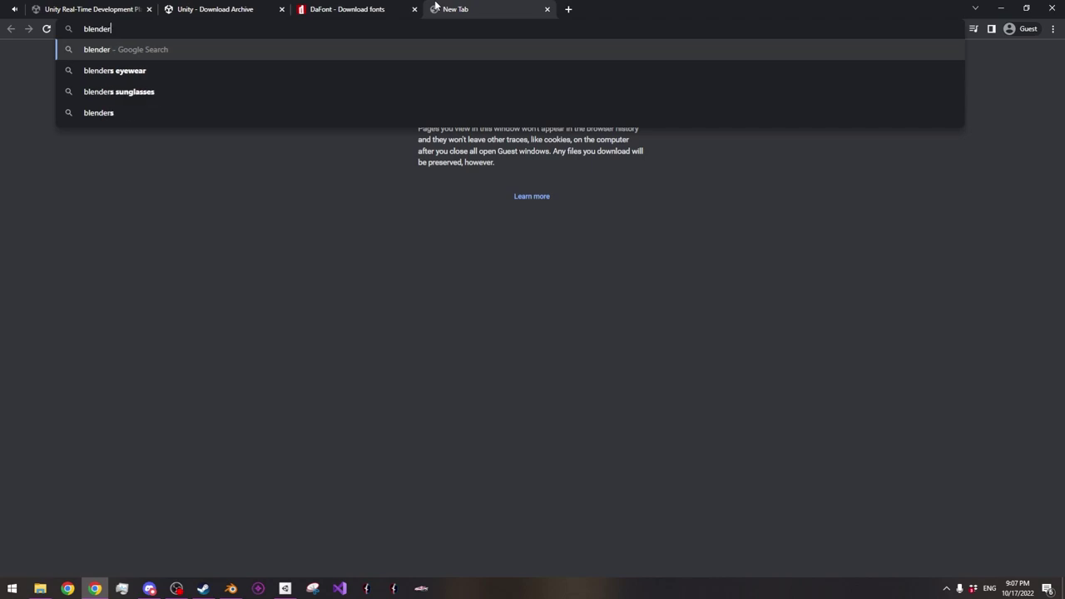
type("g")
key("Return")
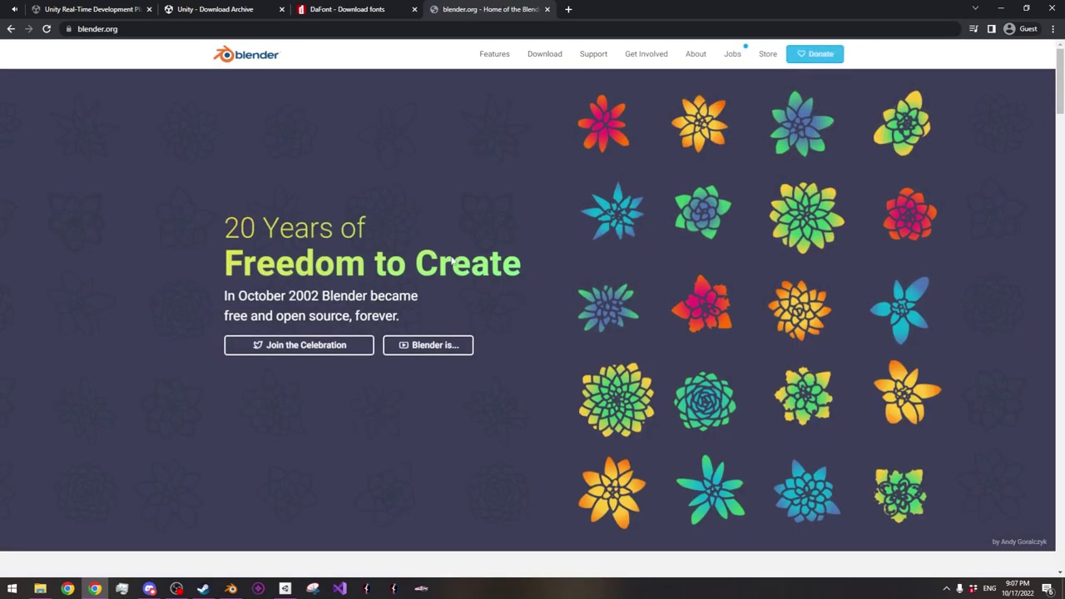
left_click(545, 54)
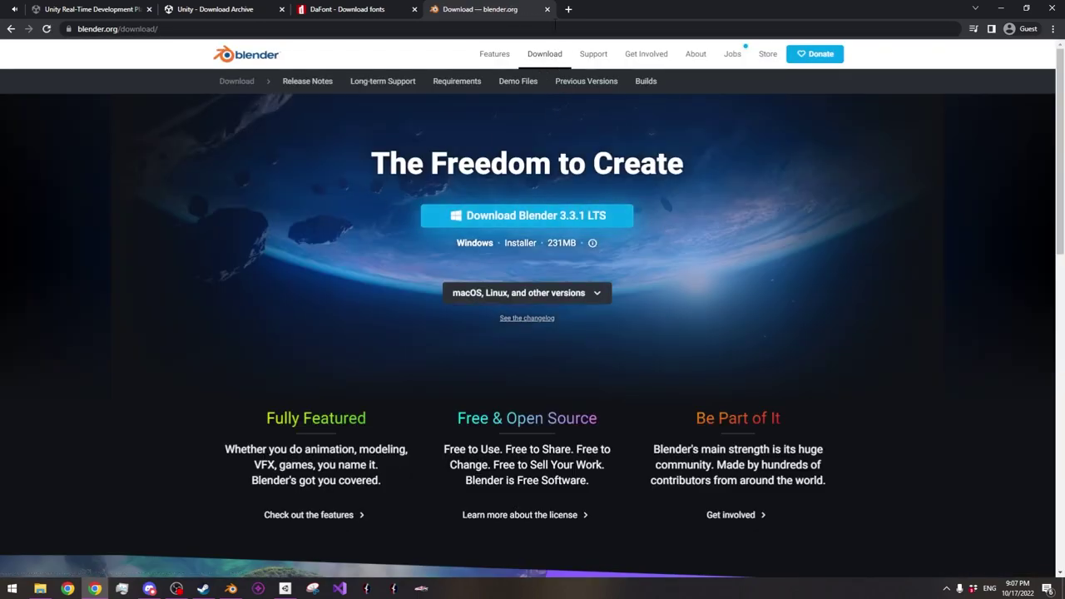
Return to Blender and start a new General file without saving the current one
left_click(547, 9)
left_click(230, 588)
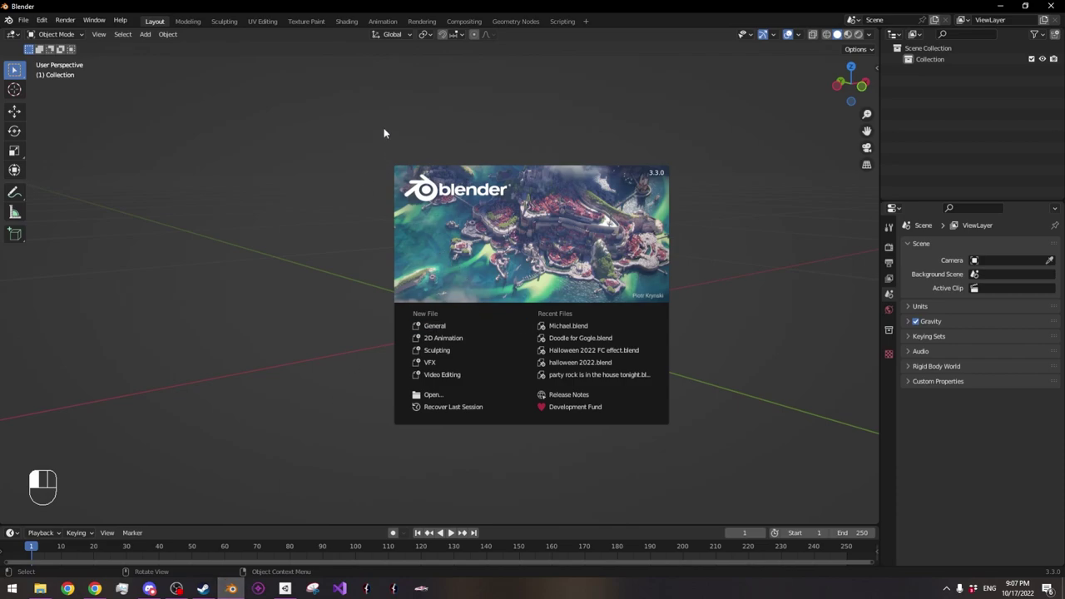
left_click(449, 328)
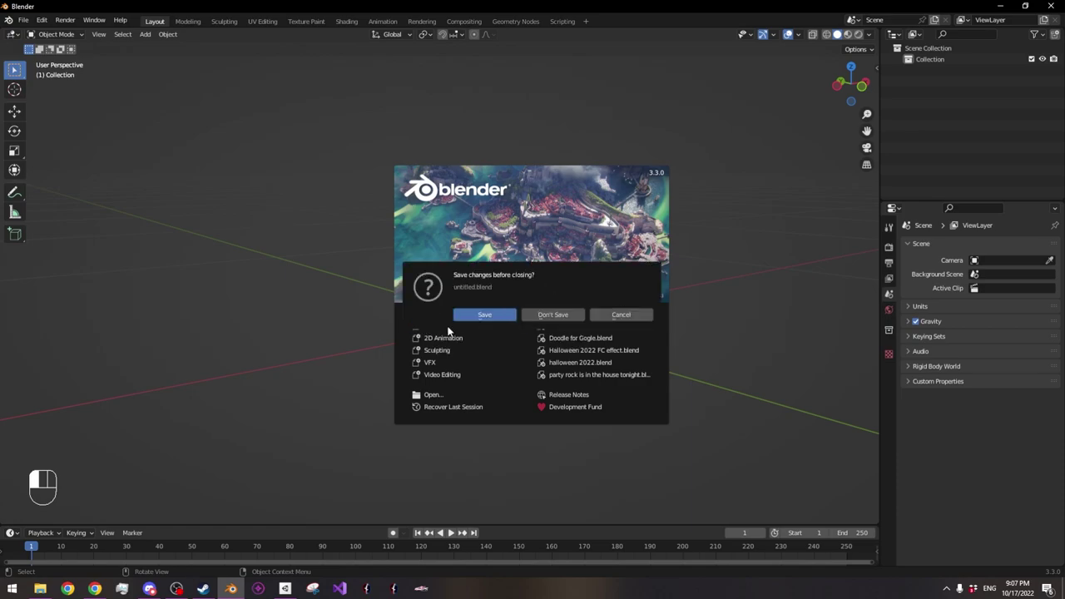
left_click(535, 314)
Delete the template saber from the new scene
mouse_move(578, 274)
middle_mouse_down()
mouse_move(613, 293)
mouse_move(580, 288)
middle_mouse_up()
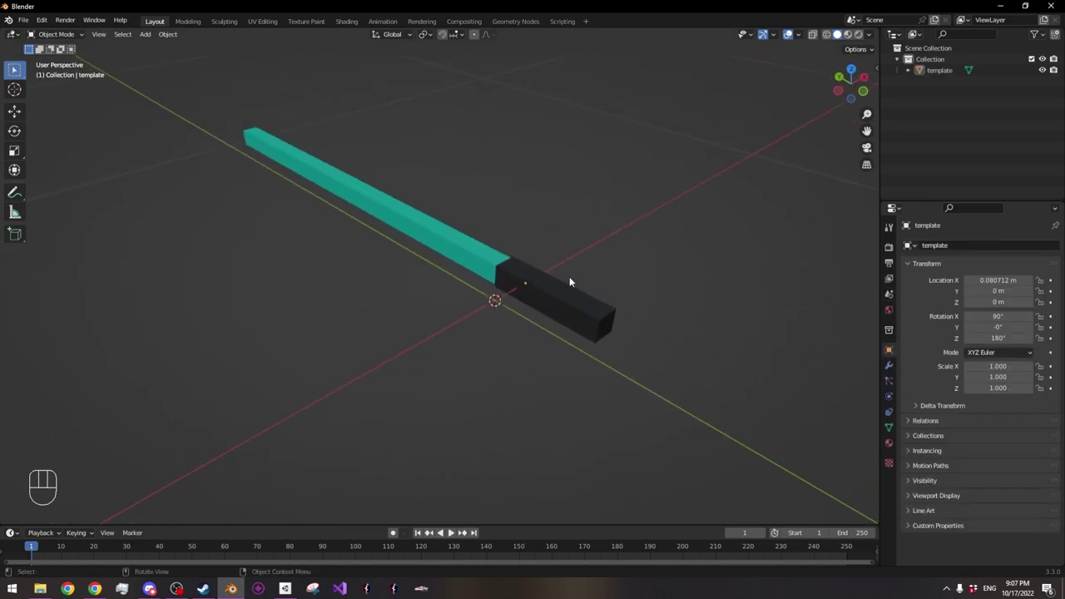
left_click(574, 327)
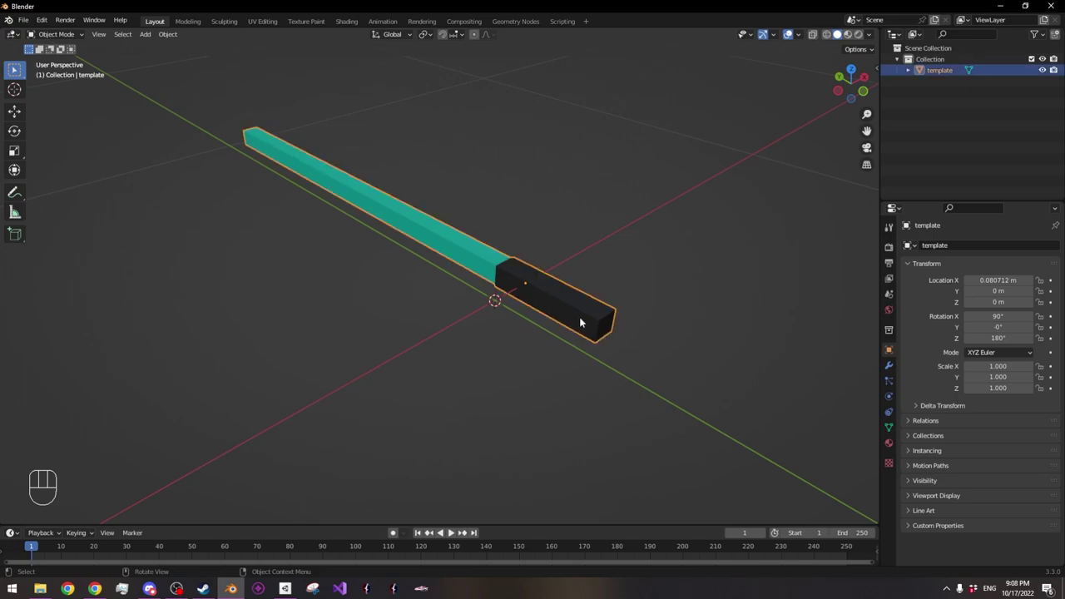
key("x")
left_click(551, 310)
middle_click_drag(551, 310, 473, 330)
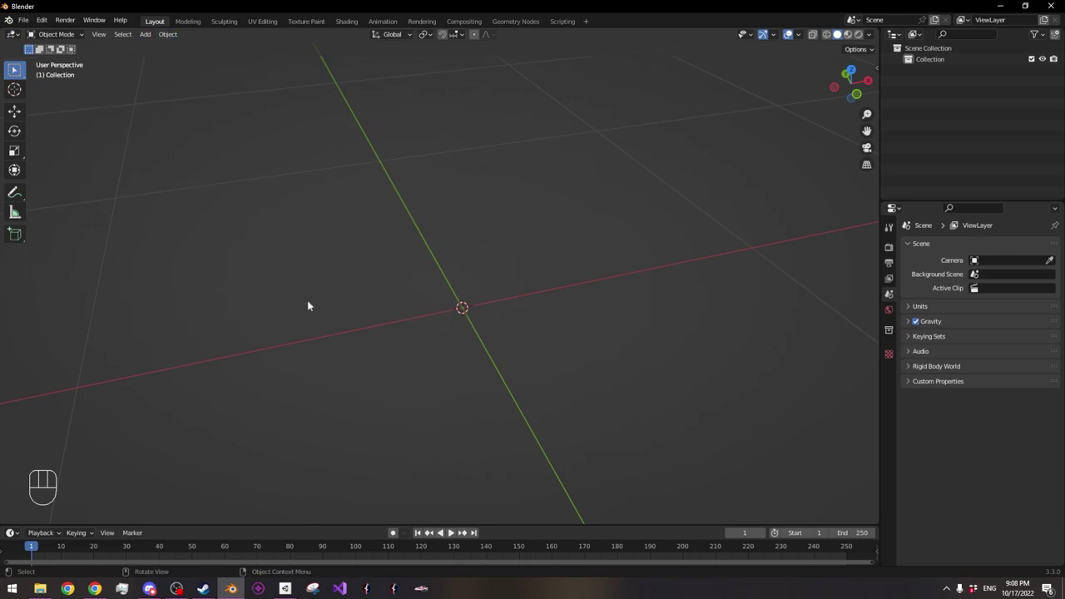
Import saberMesh.fbx from the Downloads folder as an FBX file
left_click(26, 20)
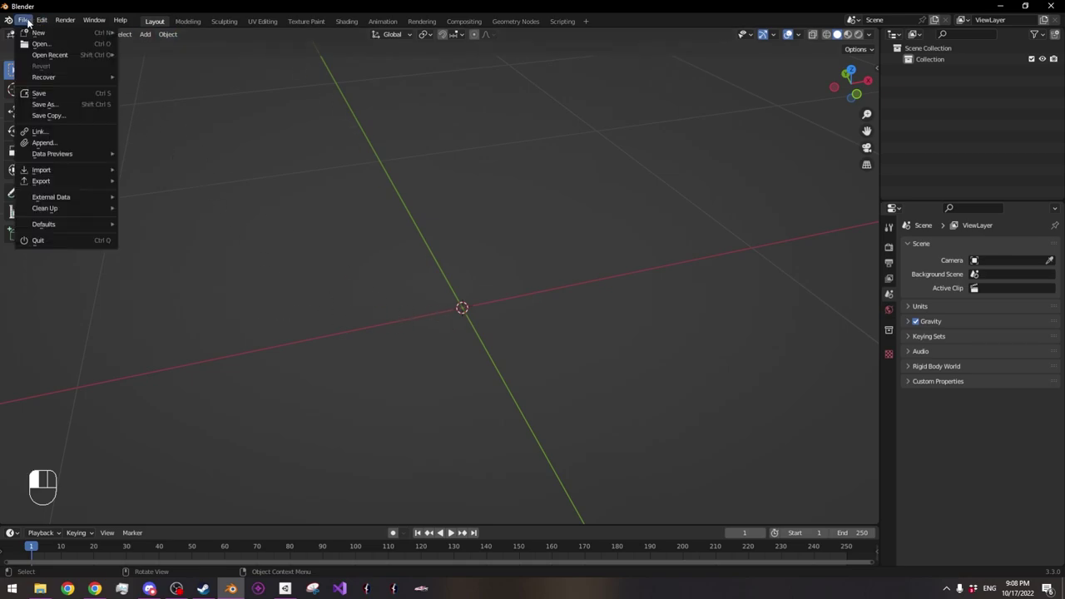
mouse_move(75, 170)
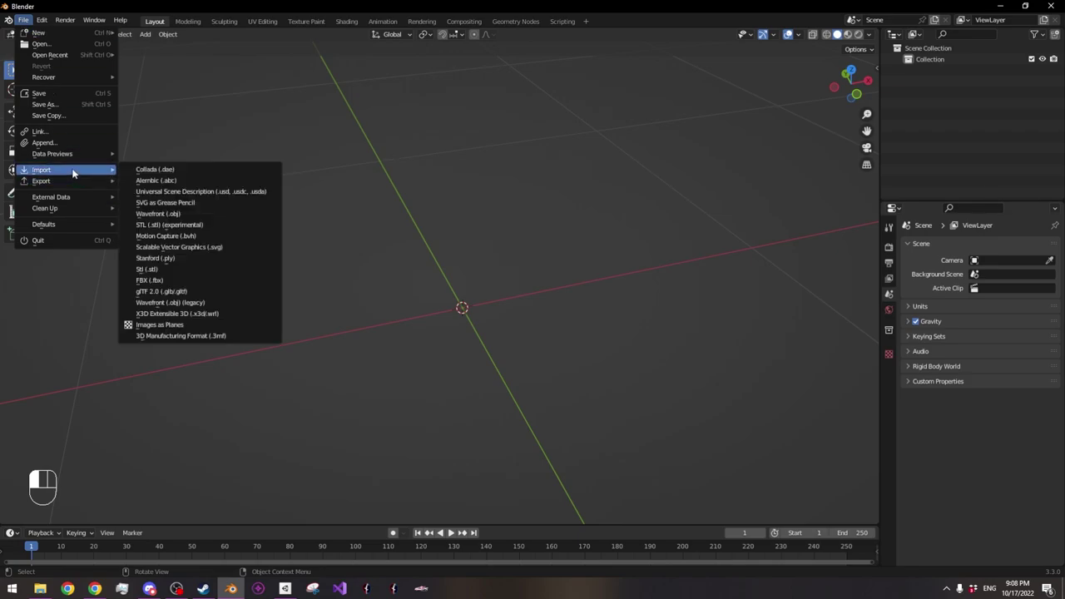
left_click(171, 278)
scroll(510, 315, "down", 10)
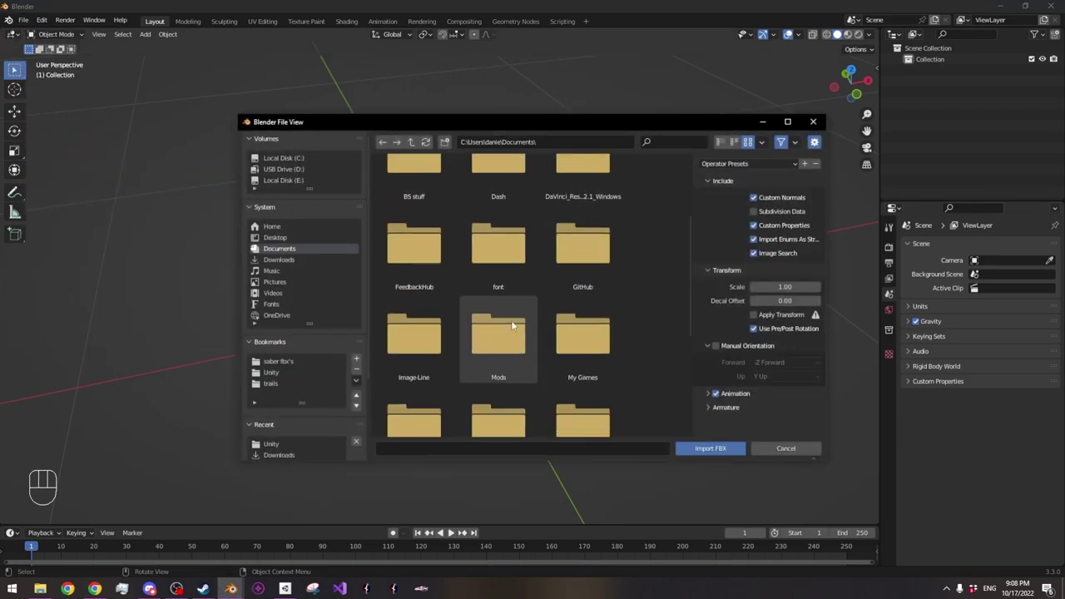
left_click(277, 260)
scroll(582, 329, "down", 5)
scroll(589, 334, "down", 3)
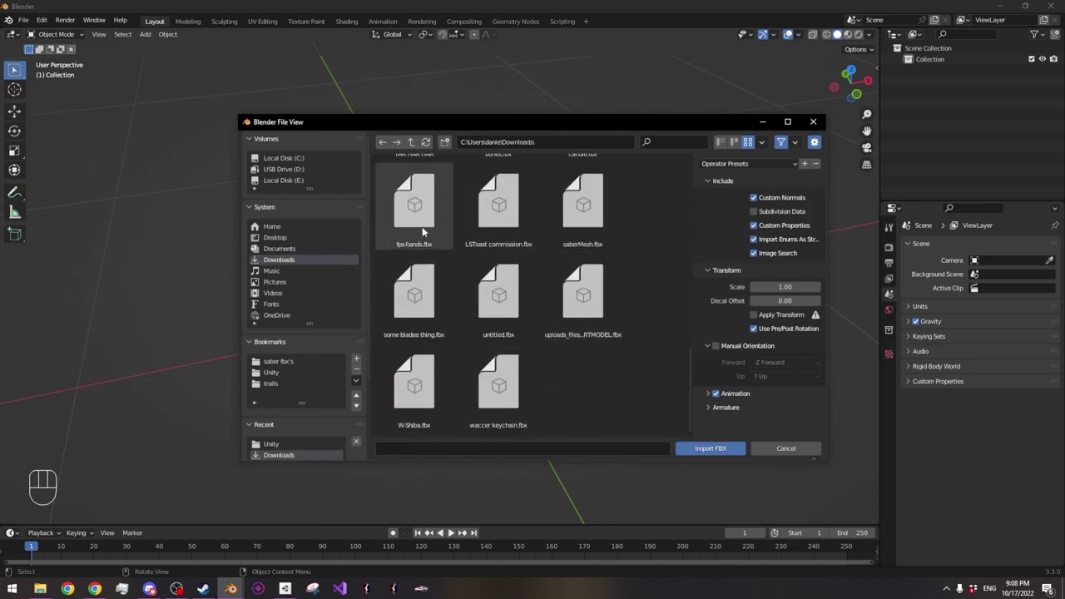
double_click(583, 215)
left_click(458, 283)
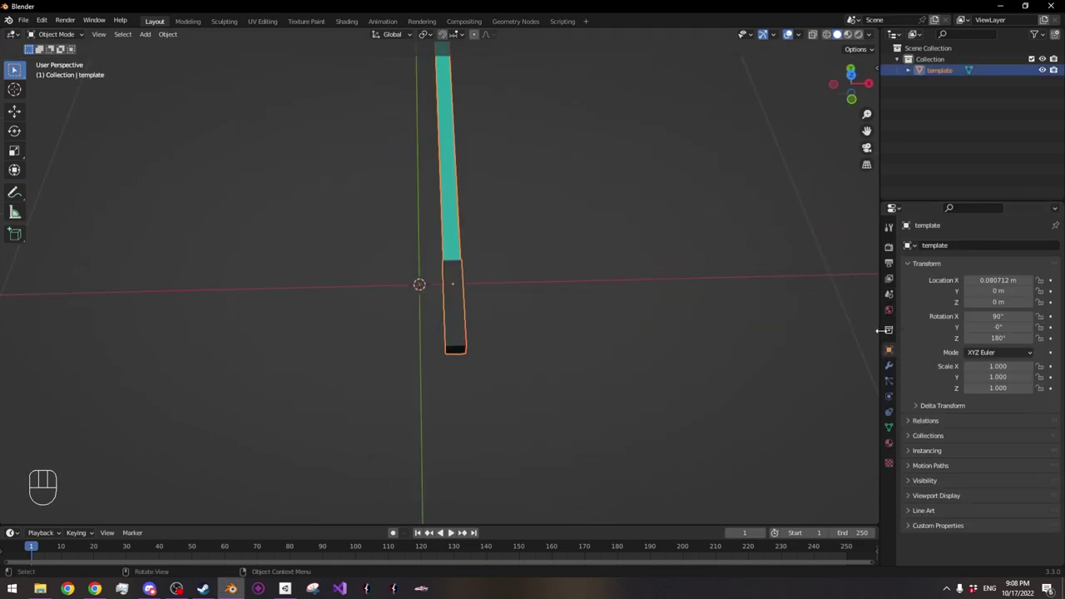
Set the imported saber's X location to 0 m
left_click(990, 281)
type("0")
key("Return")
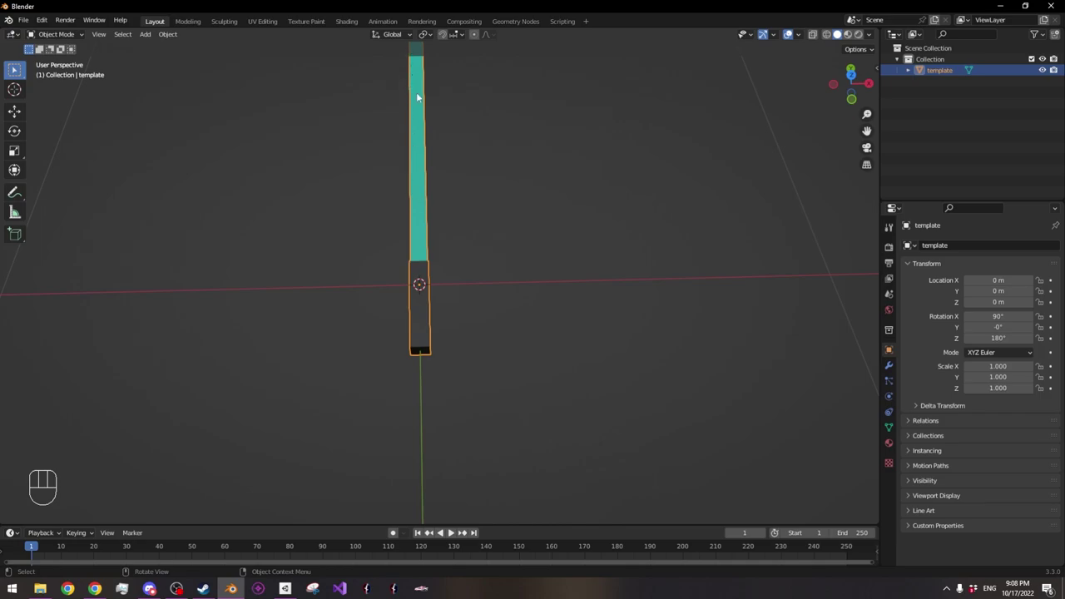
Rotate the saber 180° in the top orthographic view
left_click(851, 74)
middle_click_drag(443, 162, 478, 391, "shift")
scroll(477, 311, "down", 3)
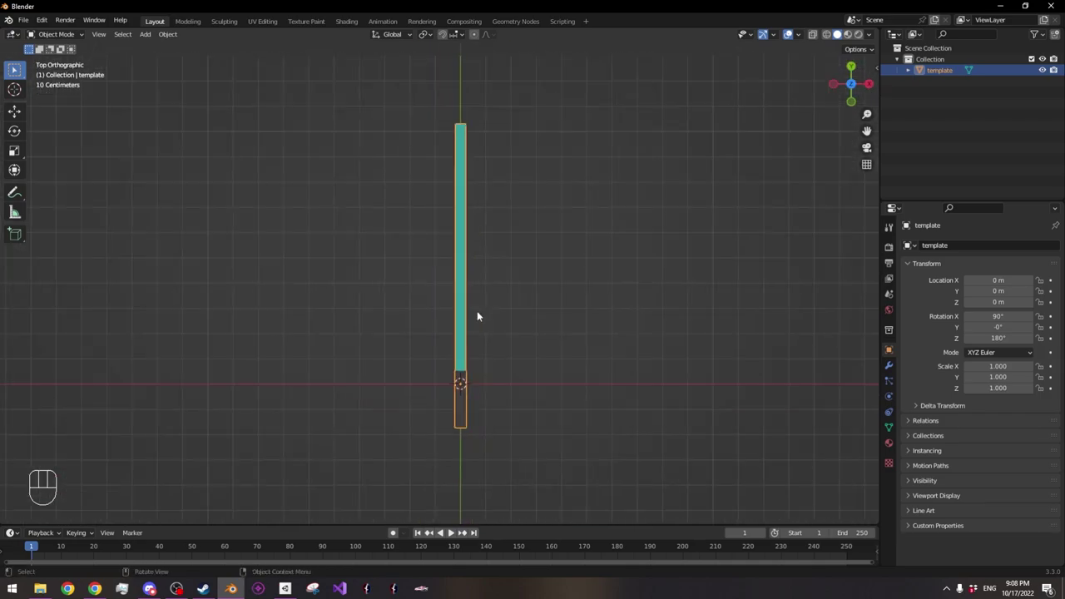
type("r180")
key("Return")
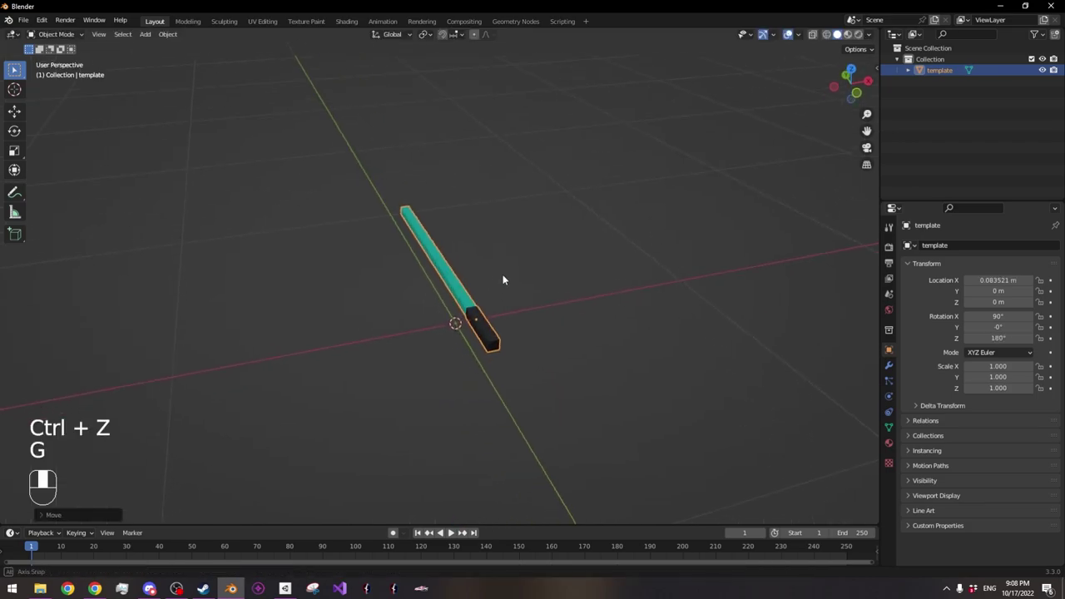
Move the saber along the X axis to about 0.115 m, beside the world origin
scroll(505, 278, "up", 4)
middle_click_drag(554, 323, 546, 297, "shift")
key("g")
key("x")
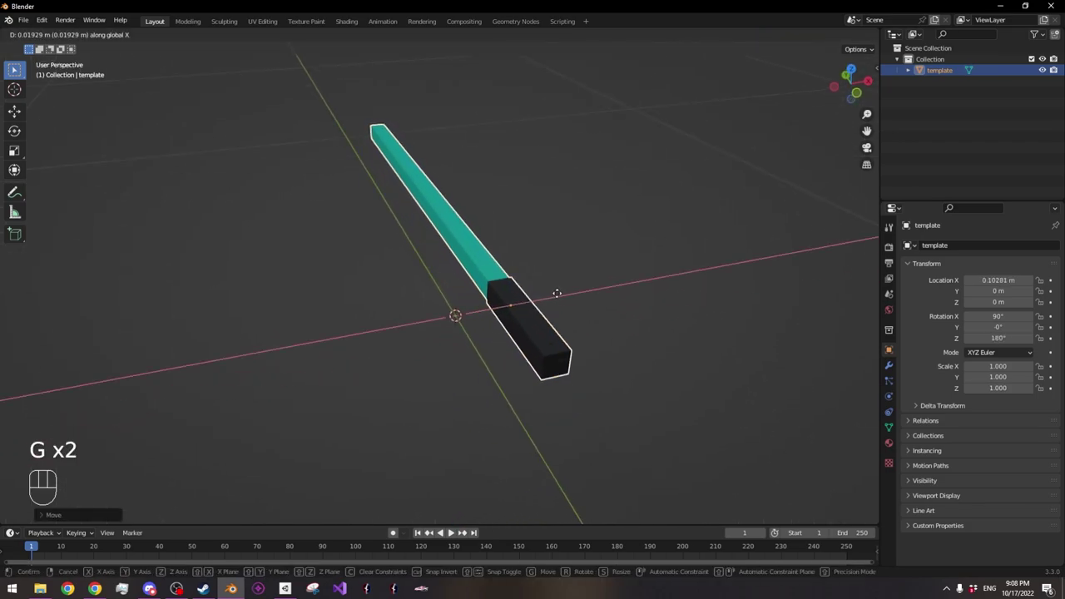
left_click(560, 293)
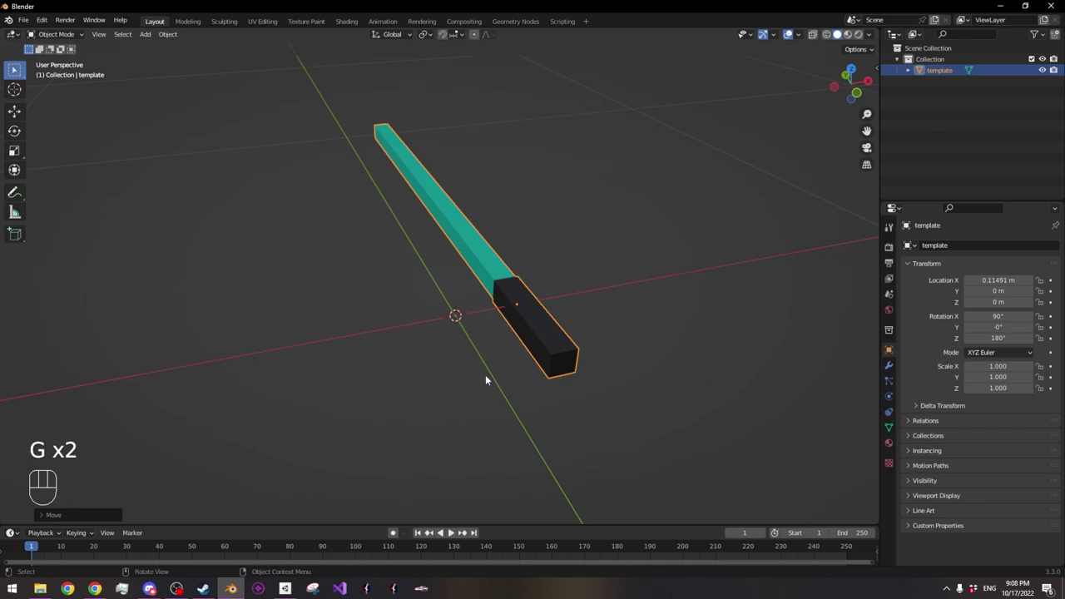
Add a cube and a circle at the origin, scaling the circle up to about 1.66
mouse_move(491, 349)
middle_mouse_down()
mouse_move(474, 318)
mouse_move(499, 338)
middle_mouse_up()
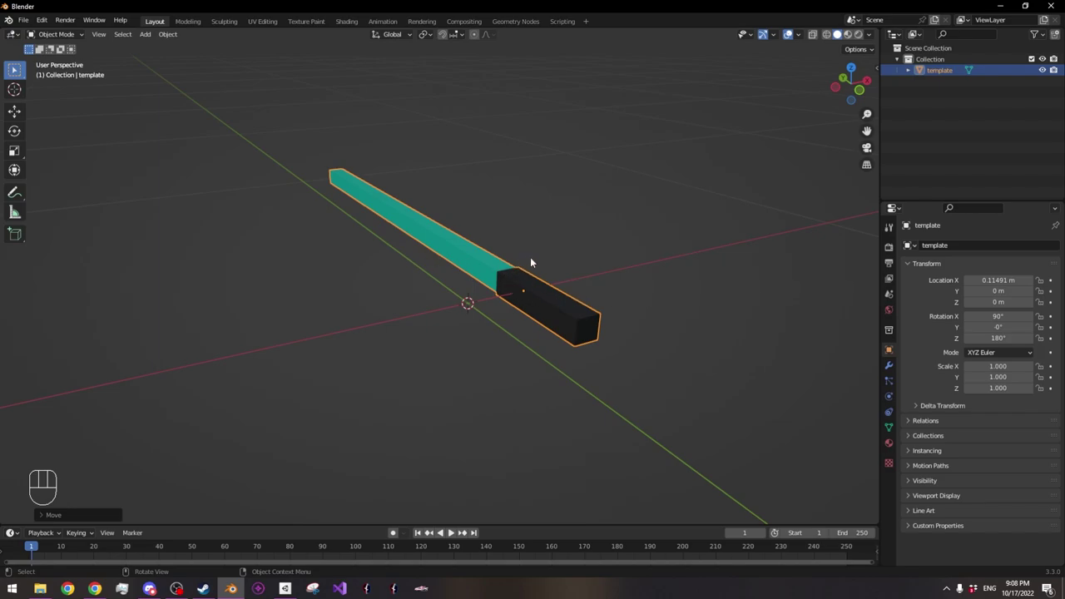
key("shift+a")
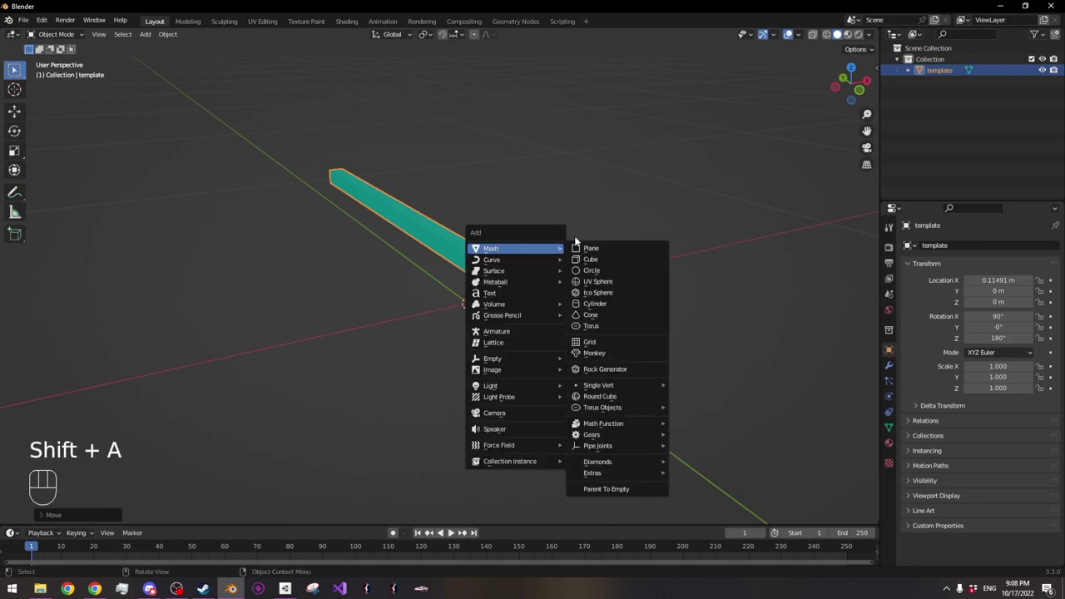
left_click(590, 259)
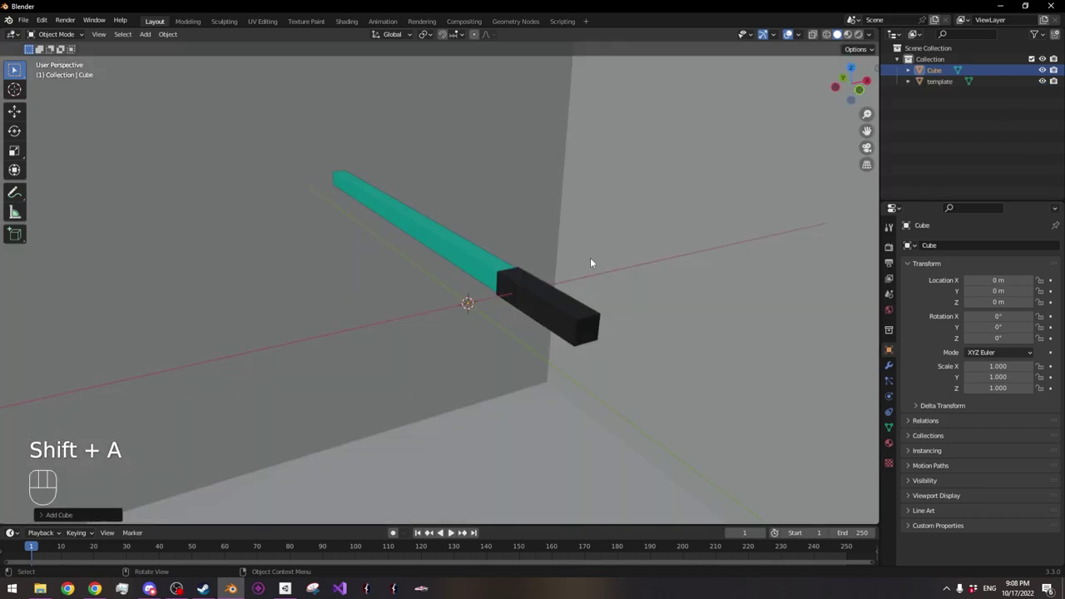
key("shift+a")
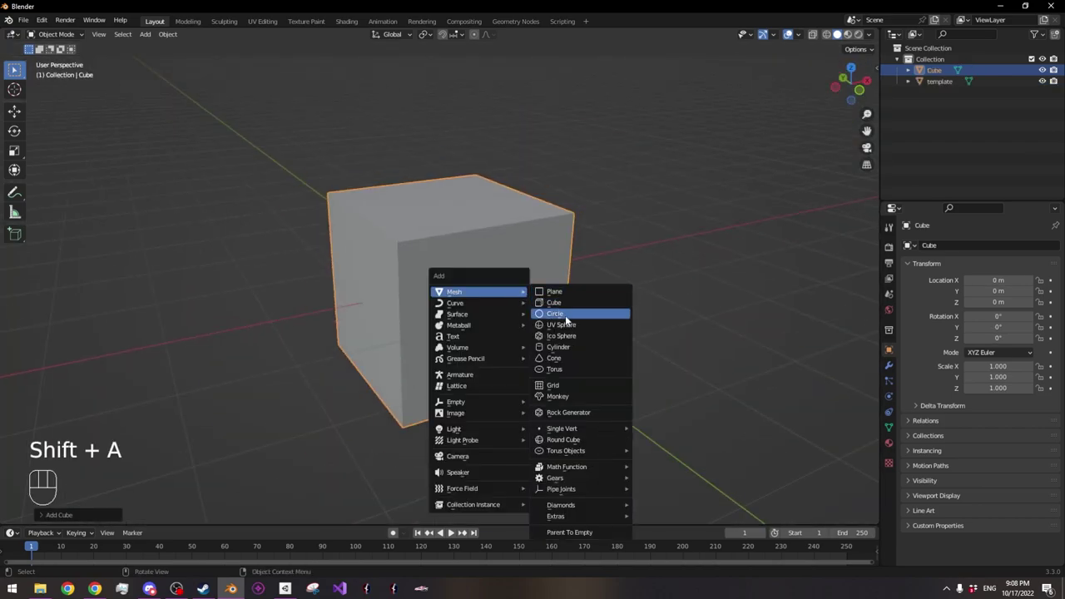
left_click(560, 313)
key("s")
left_click(541, 302)
Add an ico sphere at the origin and enlarge it
key("shift+a")
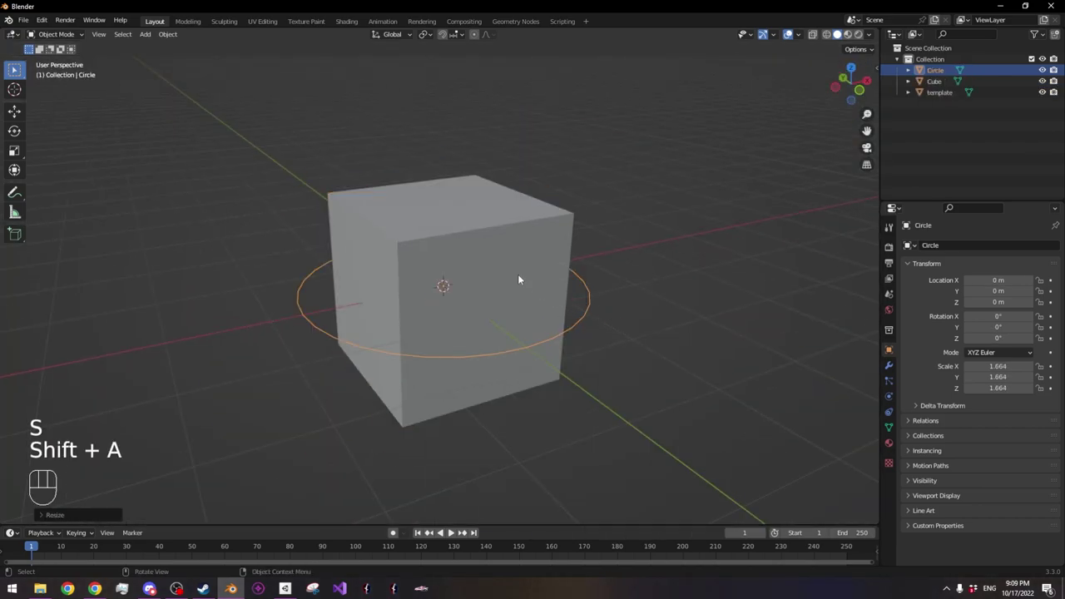
key("shift+a")
left_click(590, 319)
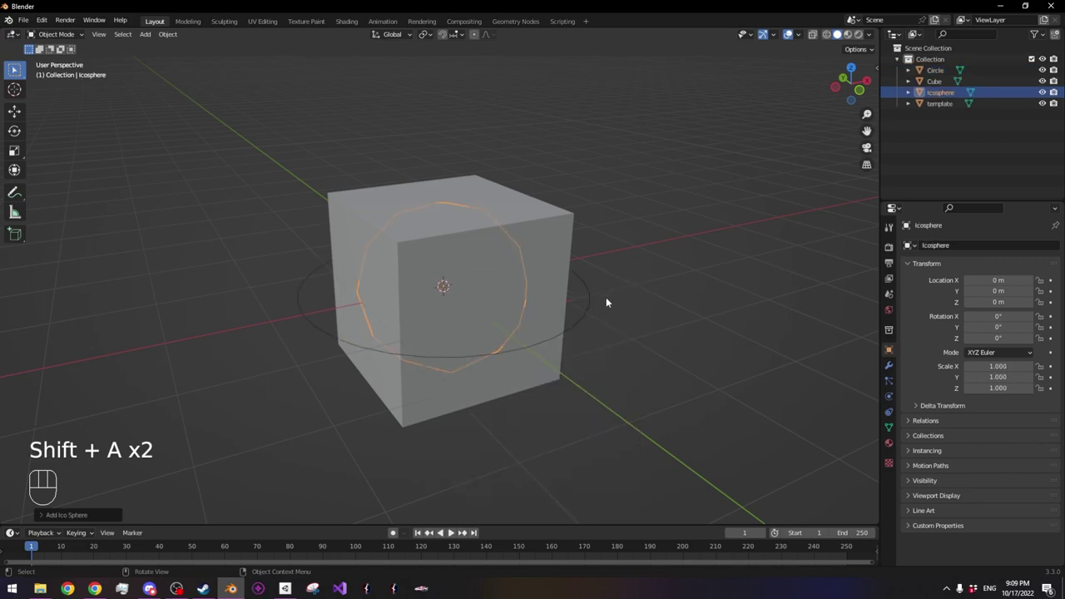
key("s")
left_click(671, 302)
Undo the added ico sphere, circle and cube so only the saber template is left
key("ctrl+z")
key("ctrl+z")
key("ctrl+z")
key("ctrl+z")
key("ctrl+z")
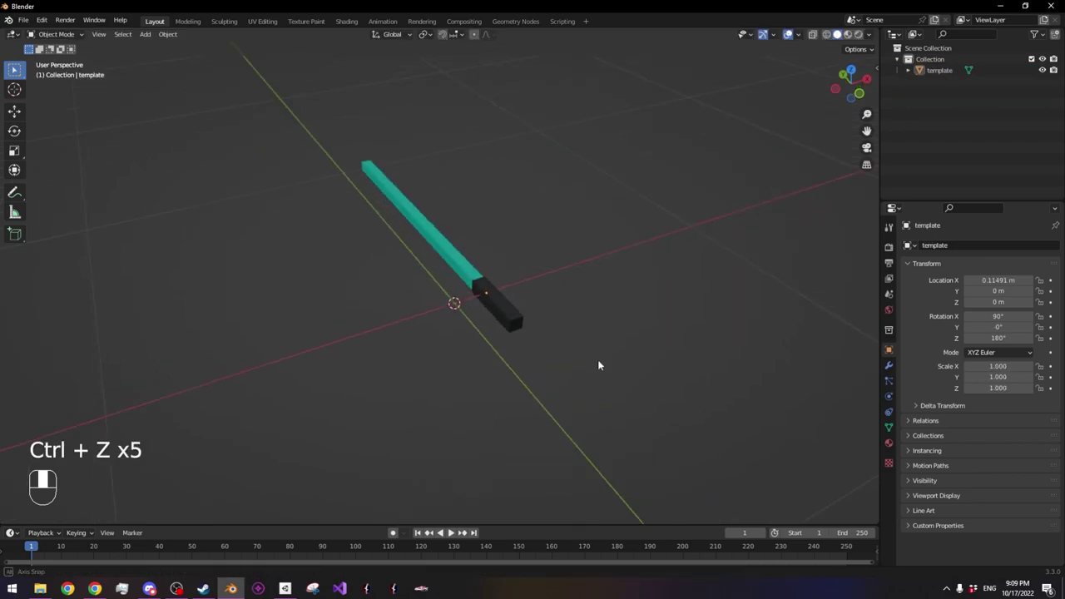
Add a cube at the origin and scale it down to about 0.026
scroll(598, 349, "up", 3)
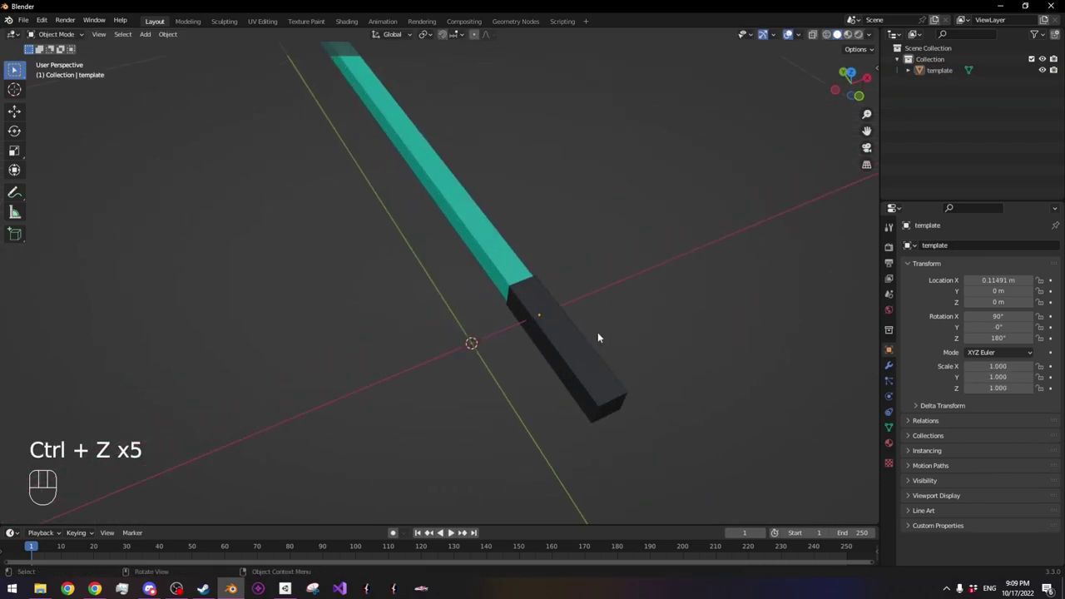
key("shift+a")
left_click(592, 256)
key("s")
left_click(511, 335)
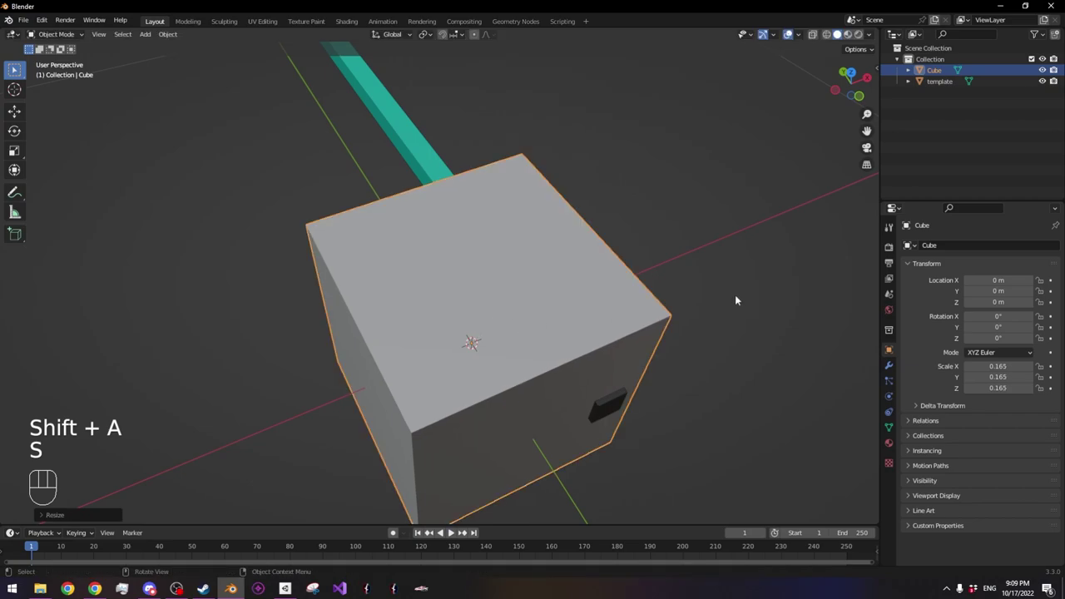
key("s")
left_click(502, 332)
In Edit Mode, duplicate the small cube four times and spread the copies around the saber
key("Tab")
key("s")
right_click(672, 276)
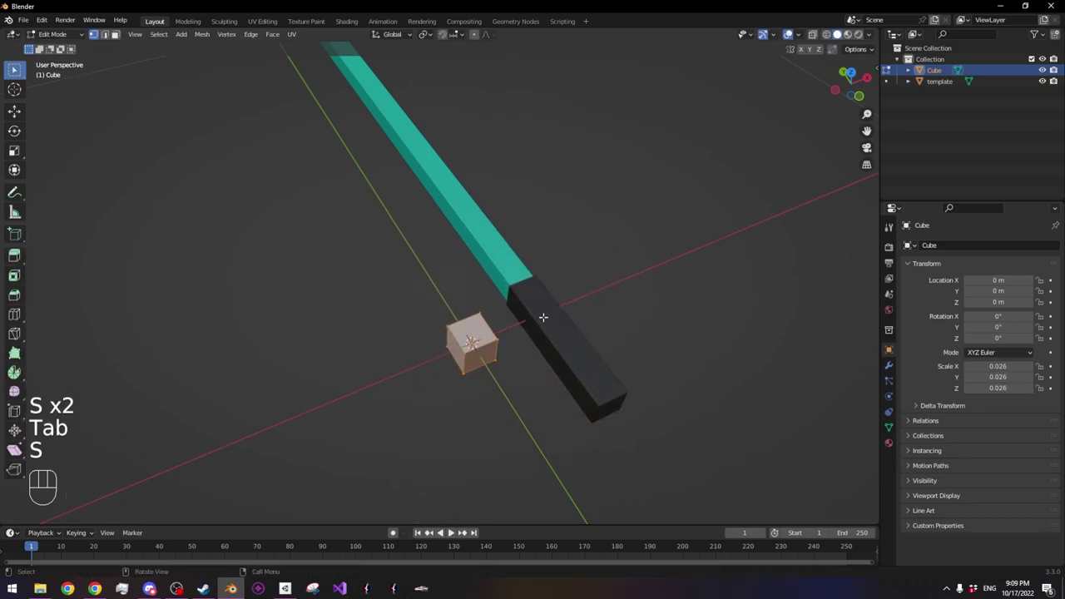
key("shift+d")
left_click(466, 253)
key("shift+d")
left_click(751, 219)
key("shift+d")
left_click(623, 242)
key("shift+d")
left_click(525, 177)
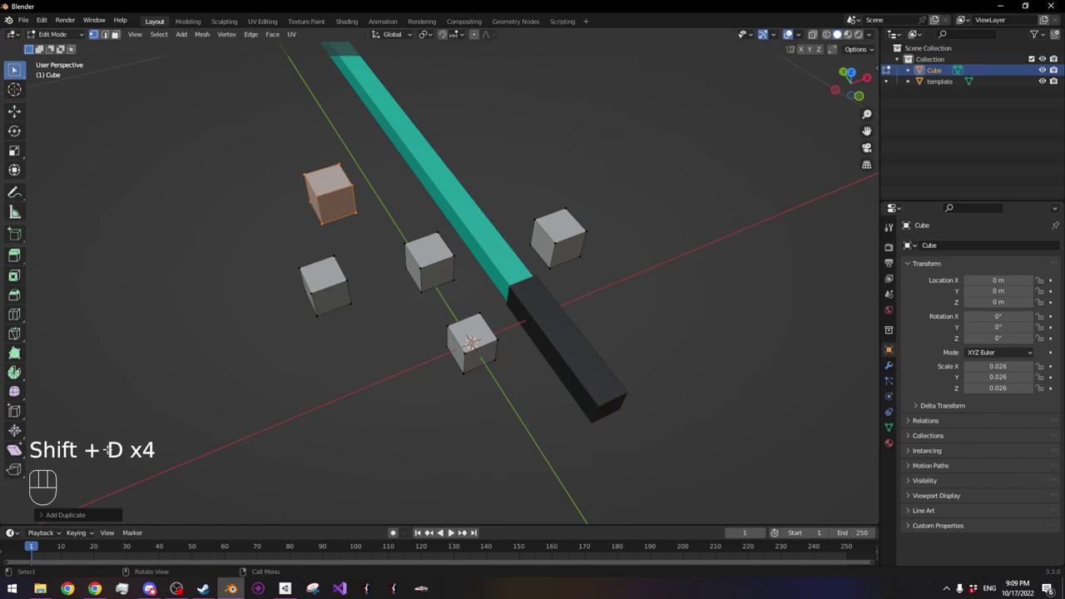
Select all the cubes in Edit Mode and open the deletion options without deleting anything
middle_click_drag(425, 289, 581, 235)
key("Tab")
key("Tab")
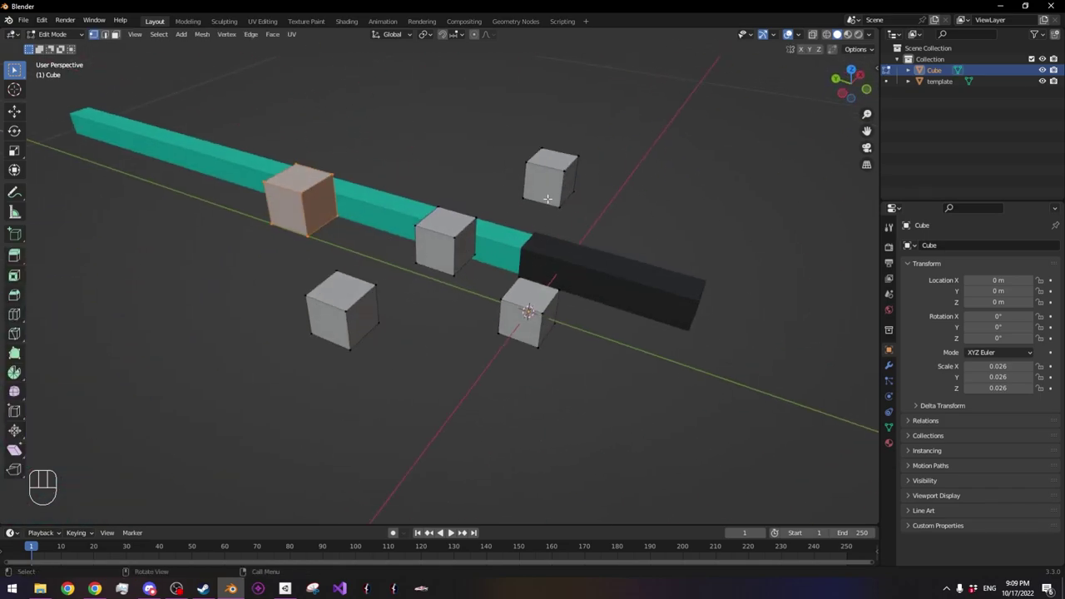
key("a")
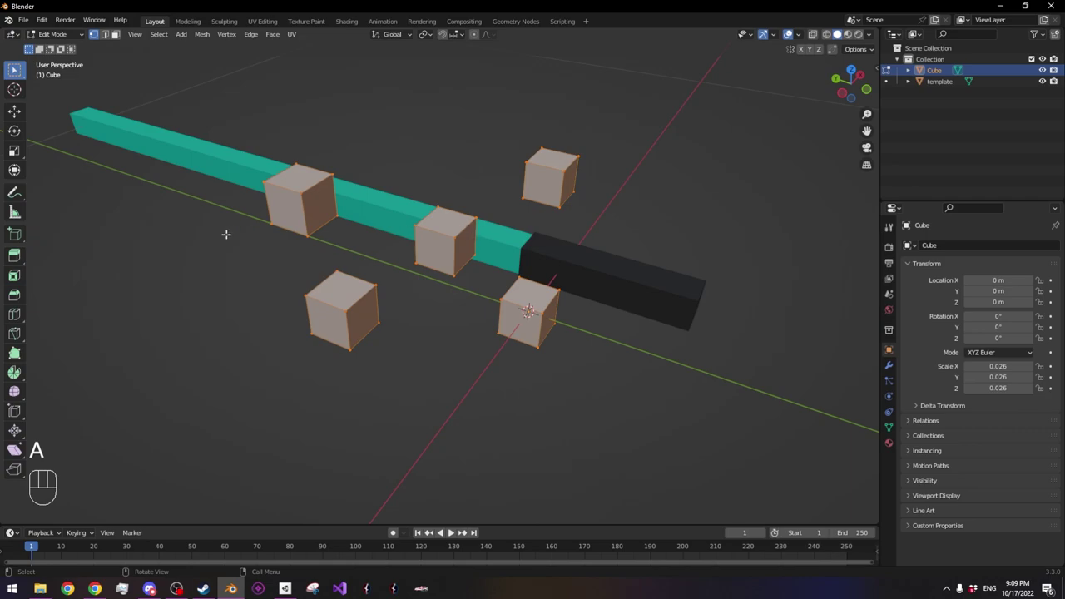
key("x")
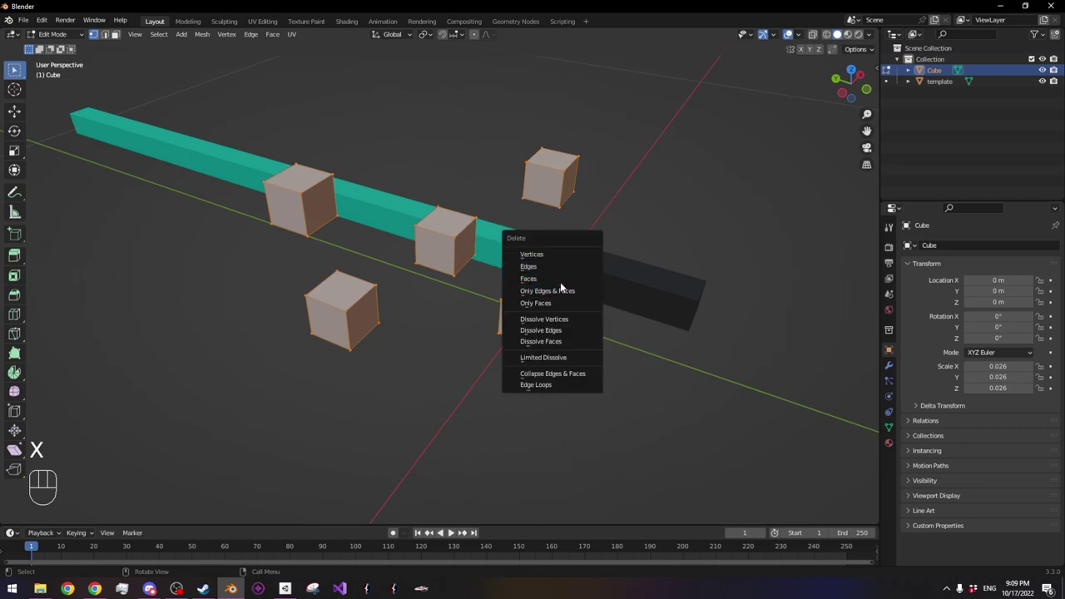
middle_click_drag(632, 248, 581, 253)
key("Tab")
key("Tab")
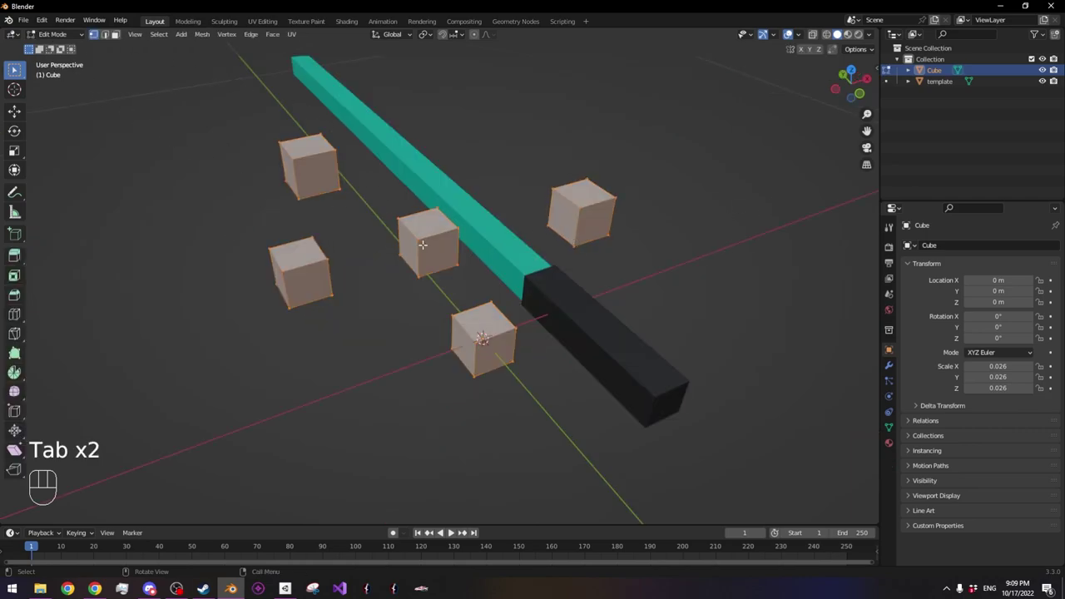
In Edit Mode, move a single corner vertex of the middle cube outward to deform it
left_click(423, 239)
middle_click_drag(459, 292, 356, 288)
key("g")
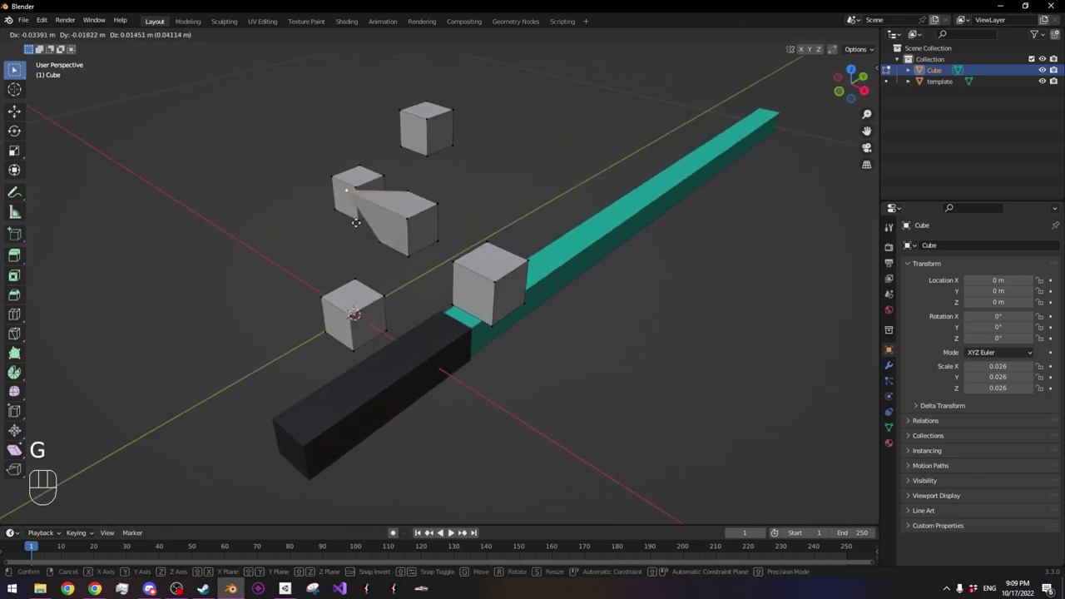
left_click(353, 222)
Switch to face selection and move the deformed cube's face outward, returning to vertex selection to pick a single vertex
key("3")
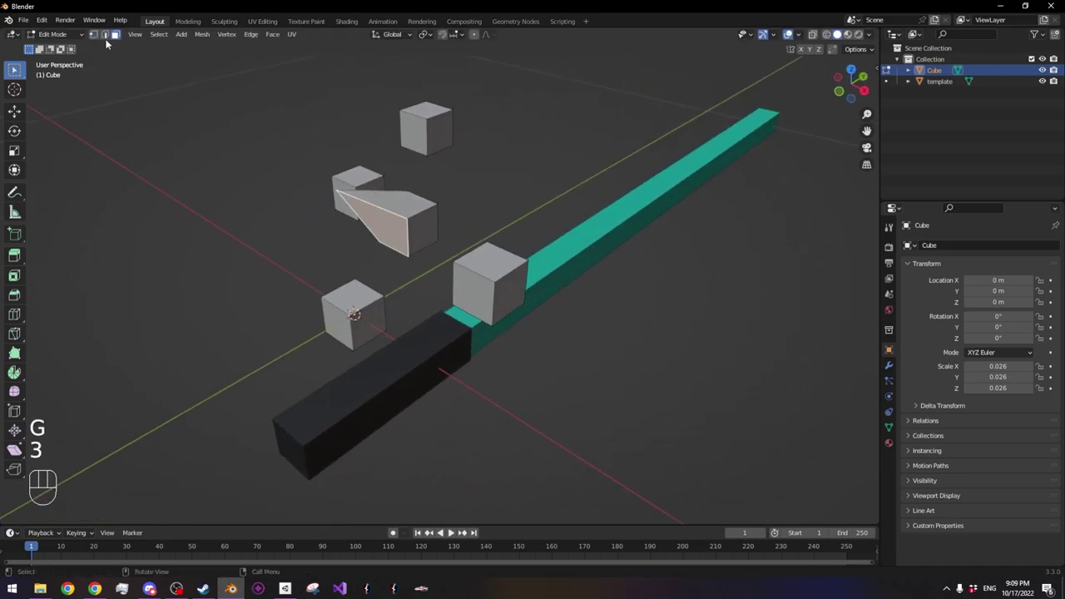
key("g")
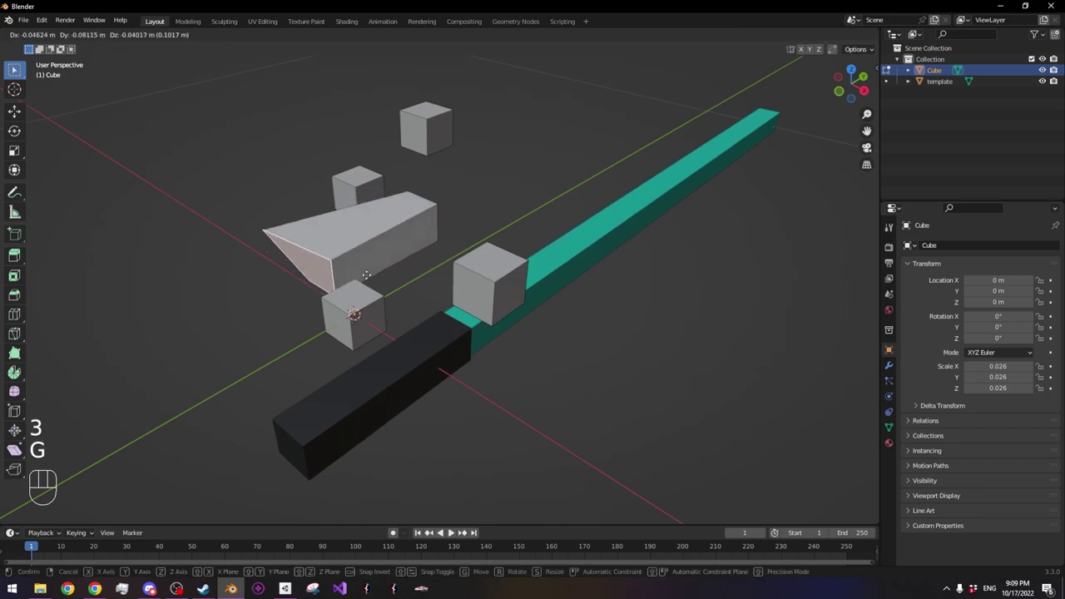
left_click(381, 253)
mouse_move(466, 293)
middle_mouse_down()
mouse_move(538, 314)
mouse_move(466, 321)
mouse_move(534, 330)
mouse_move(453, 277)
middle_mouse_up()
key("1")
left_click(437, 302)
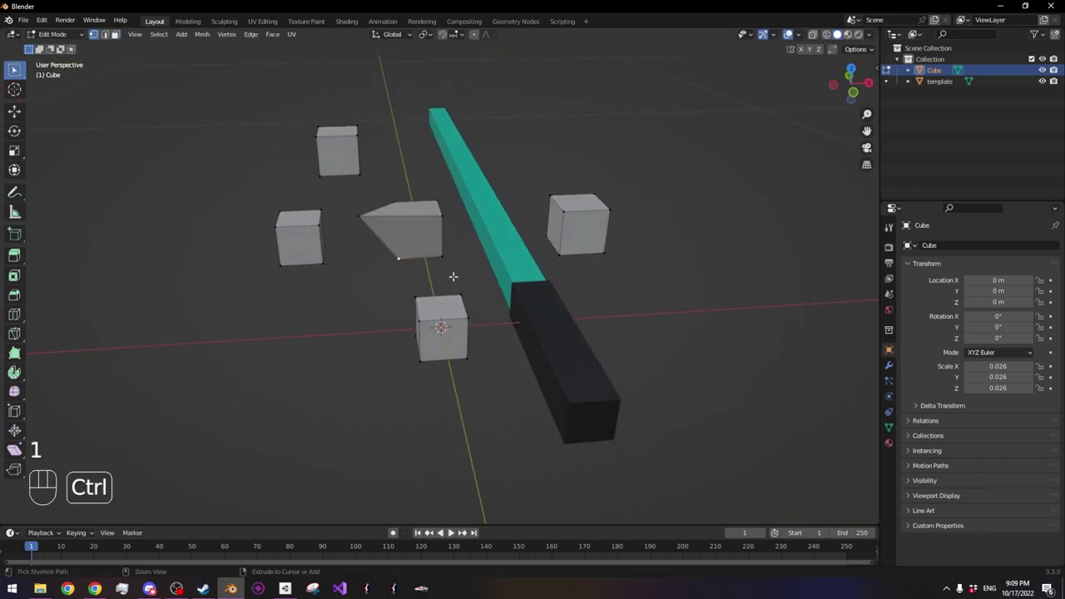
Return to Object Mode and delete the object containing all the practice cubes
key("Tab")
middle_click_drag(364, 258, 497, 206)
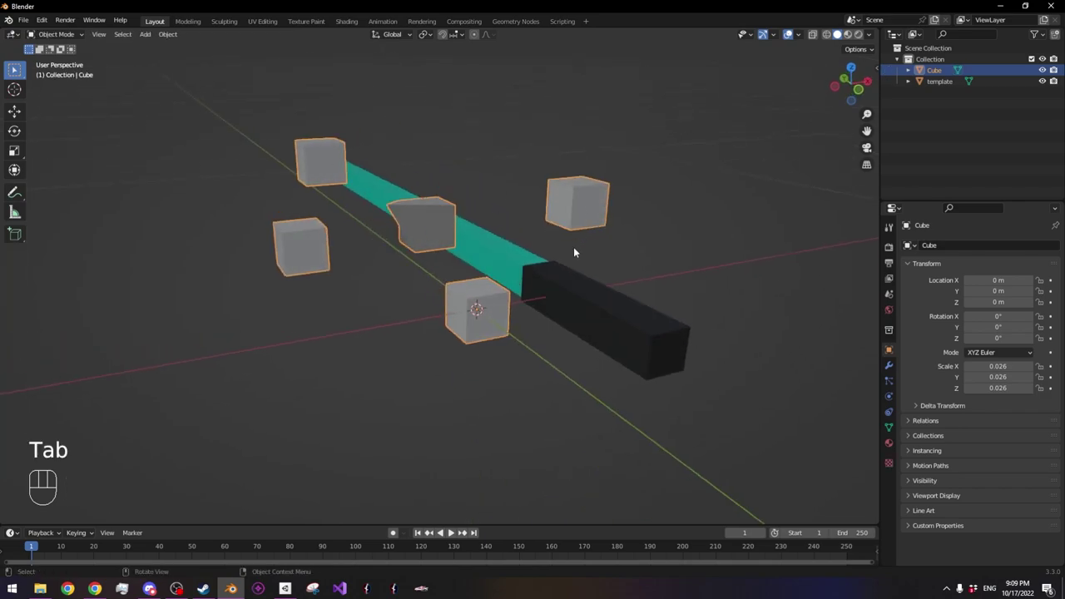
key("x")
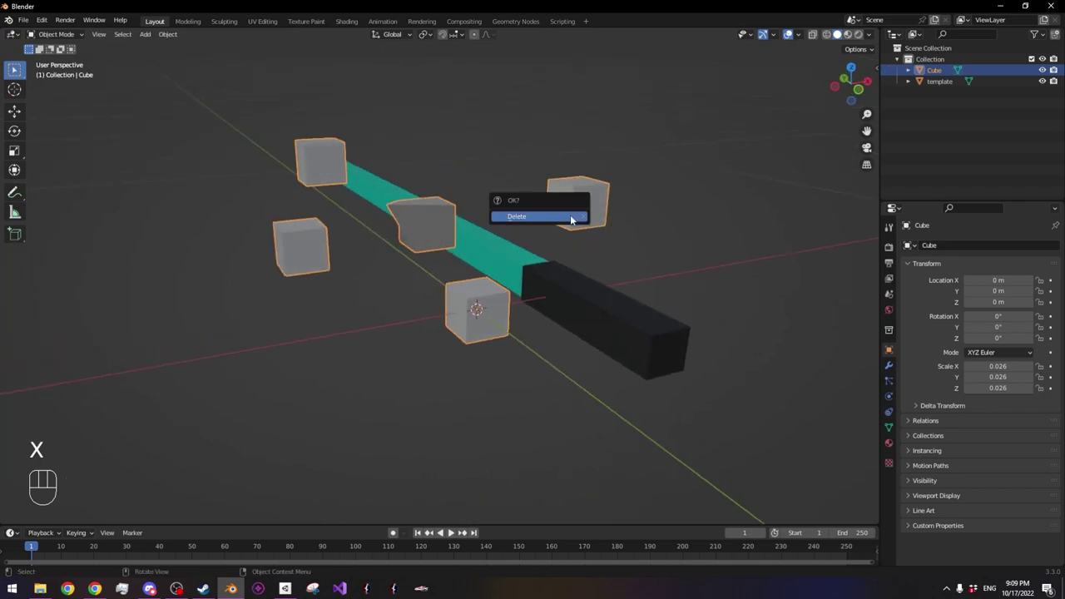
left_click(570, 215)
Add a cylinder mesh at the origin and scale it down uniformly to about 0.025
middle_click_drag(571, 215, 524, 288)
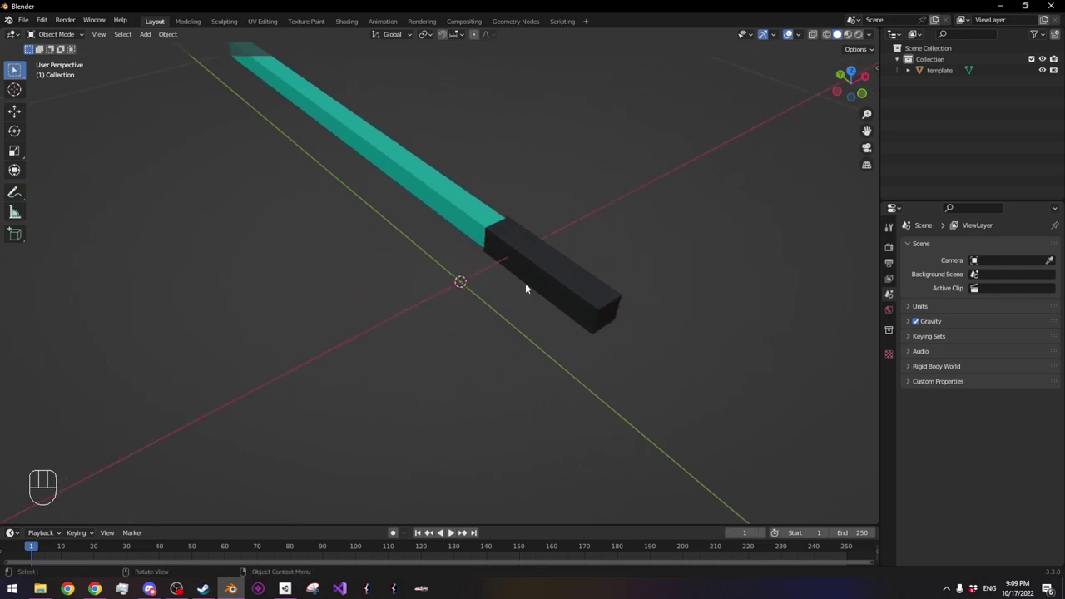
scroll(532, 289, "up", 2)
key("shift+a")
mouse_move(549, 285)
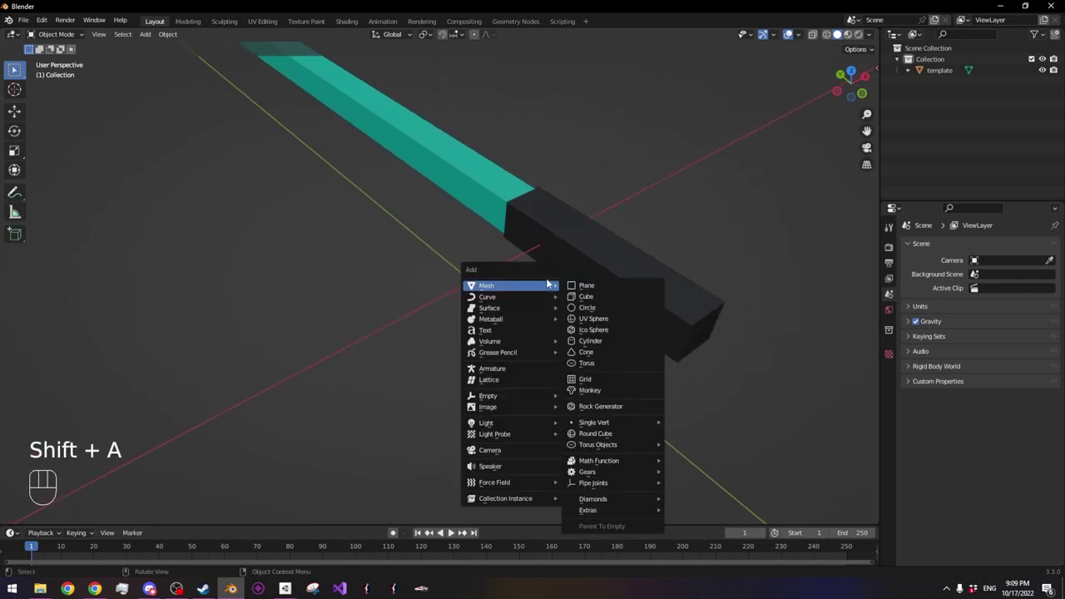
left_click(608, 341)
key("s")
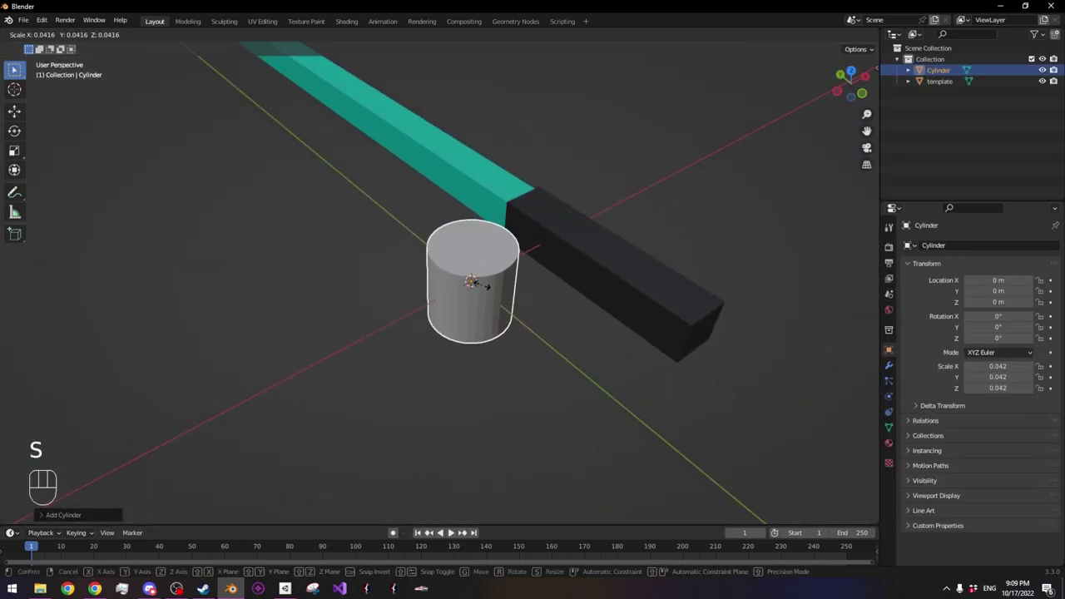
left_click(479, 286)
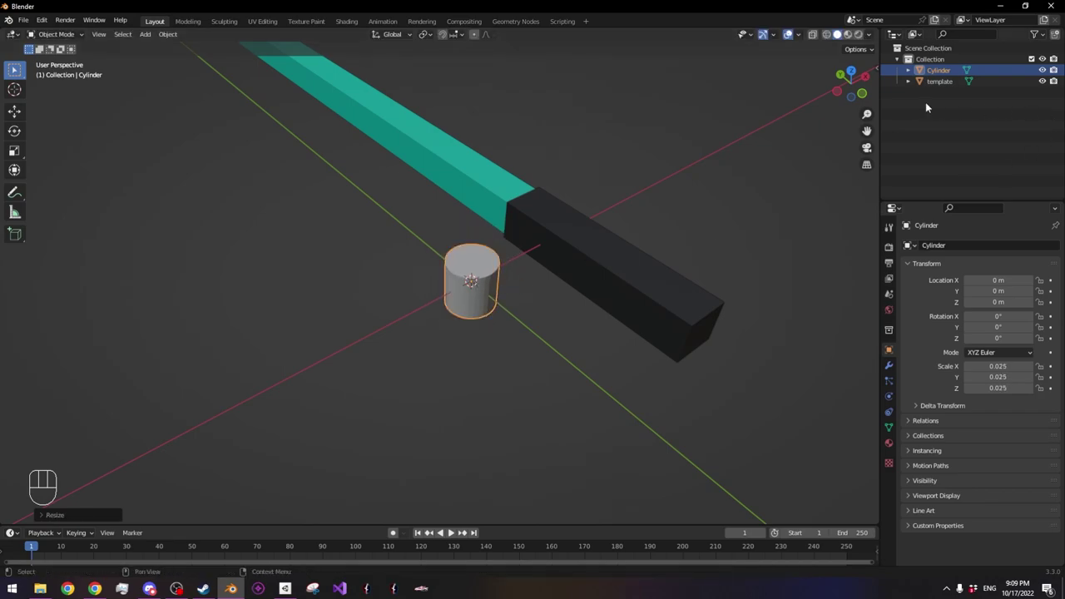
From the top view, rotate the cylinder 90° around the global X axis
left_click(851, 74)
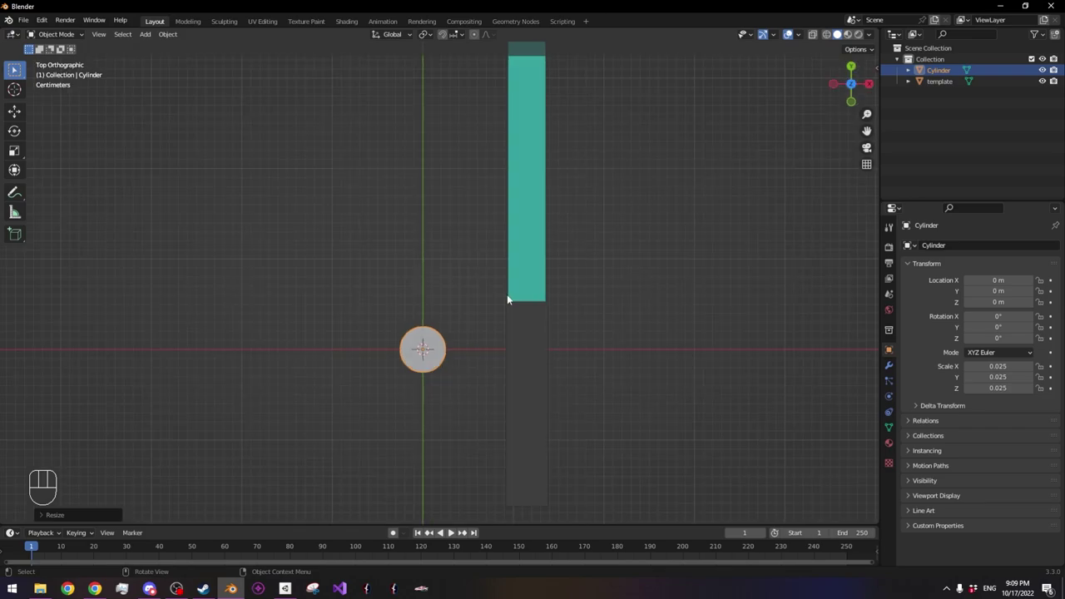
key("r")
type("x")
type("90")
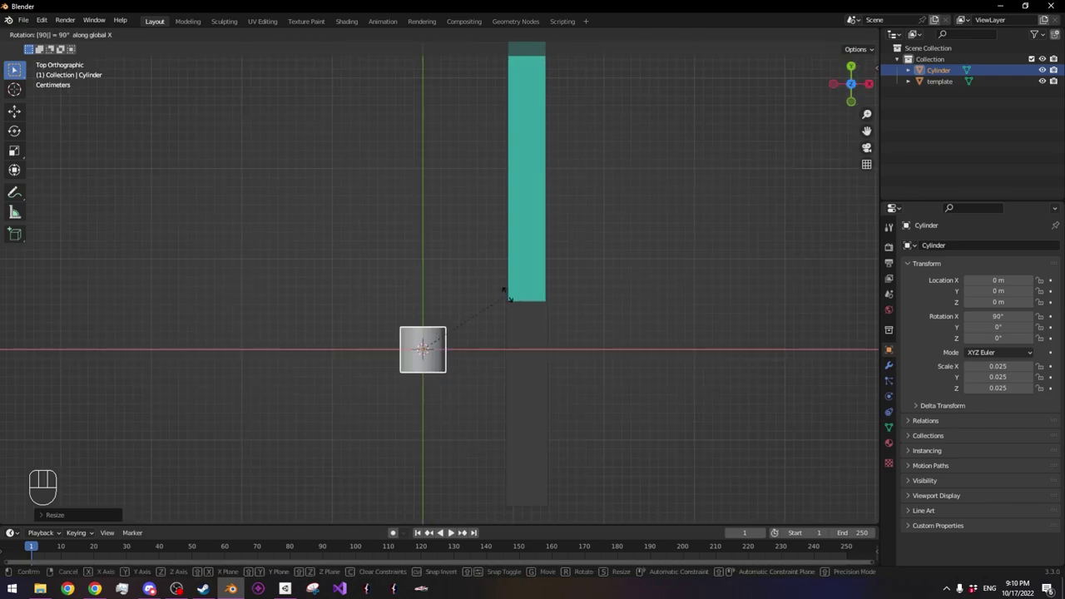
key("Return")
Try moving the cylinder freely and constrained to the X and Y axes, cancelling the move
middle_click_drag(461, 386, 488, 308)
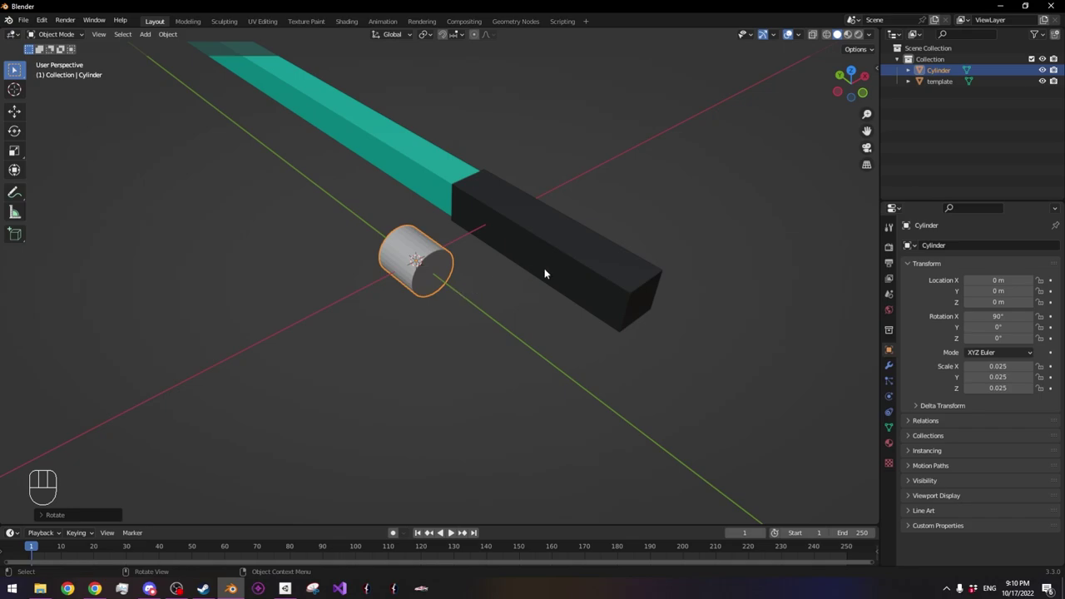
key("g")
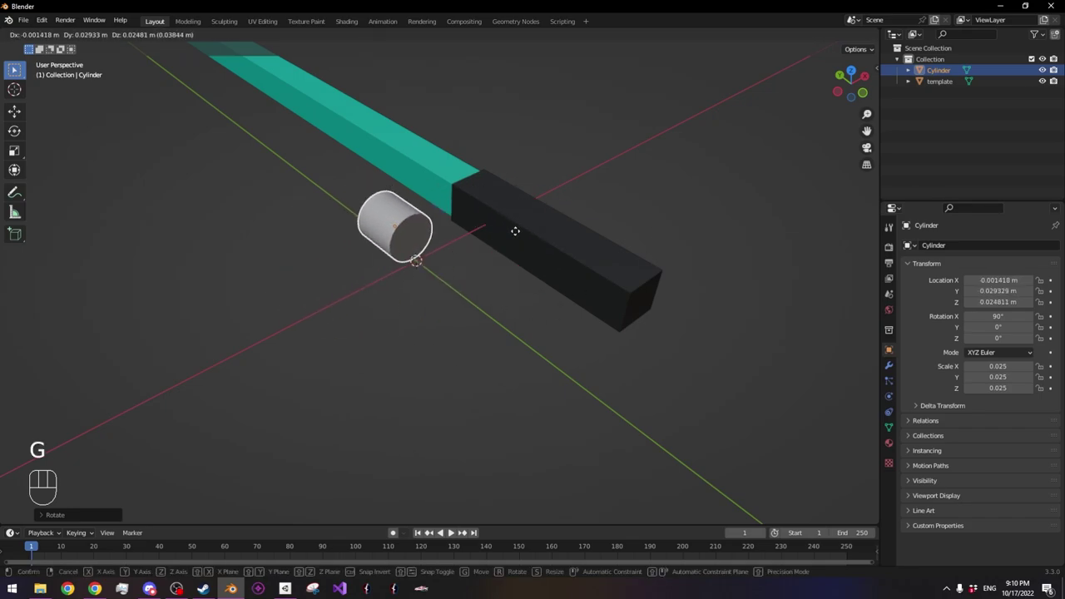
key("x")
key("y")
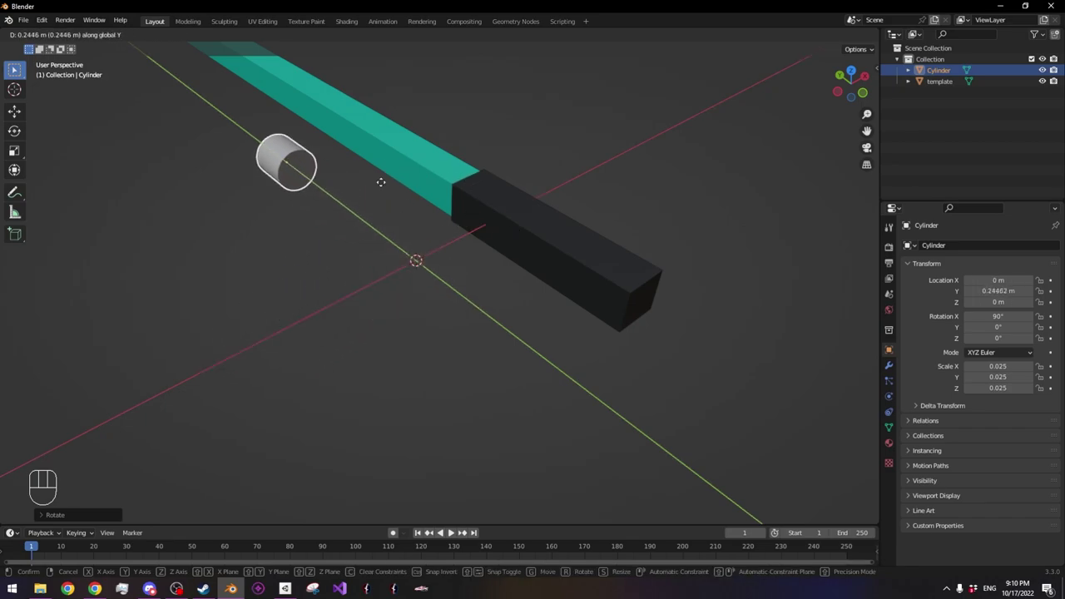
right_click(491, 291)
Try moving the cylinder along X and with the Z axis locked, cancelling the move
middle_click_drag(431, 314, 478, 308)
key("g")
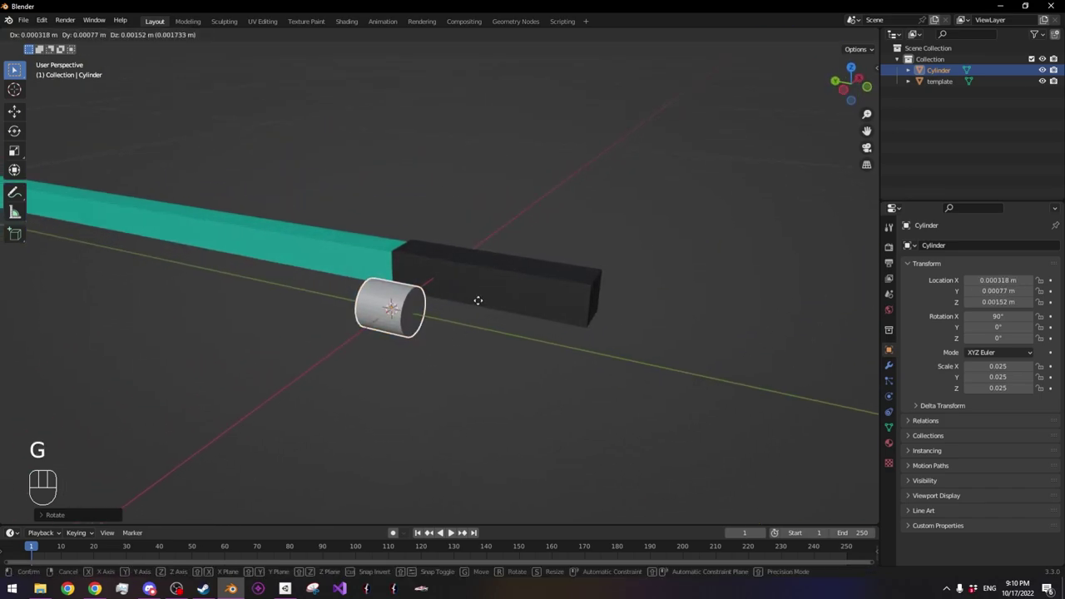
key("x")
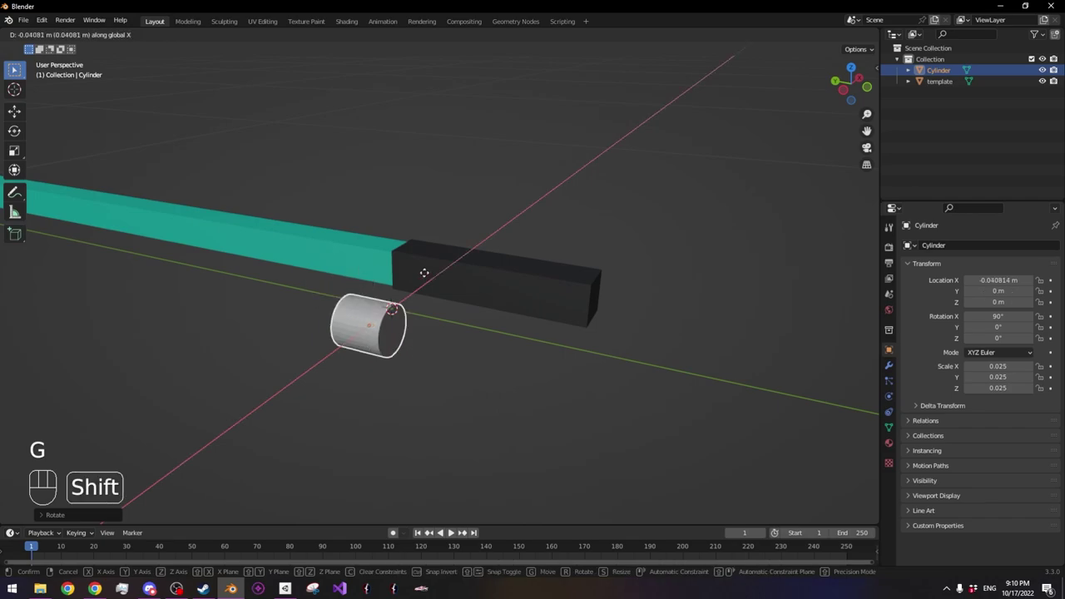
key("shift+z")
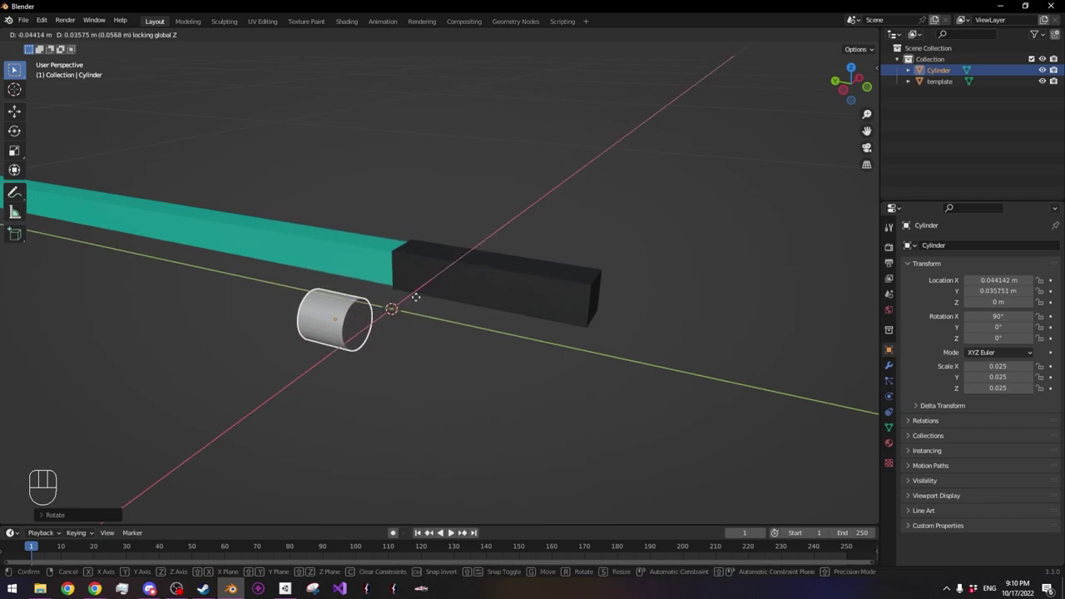
right_click(497, 280)
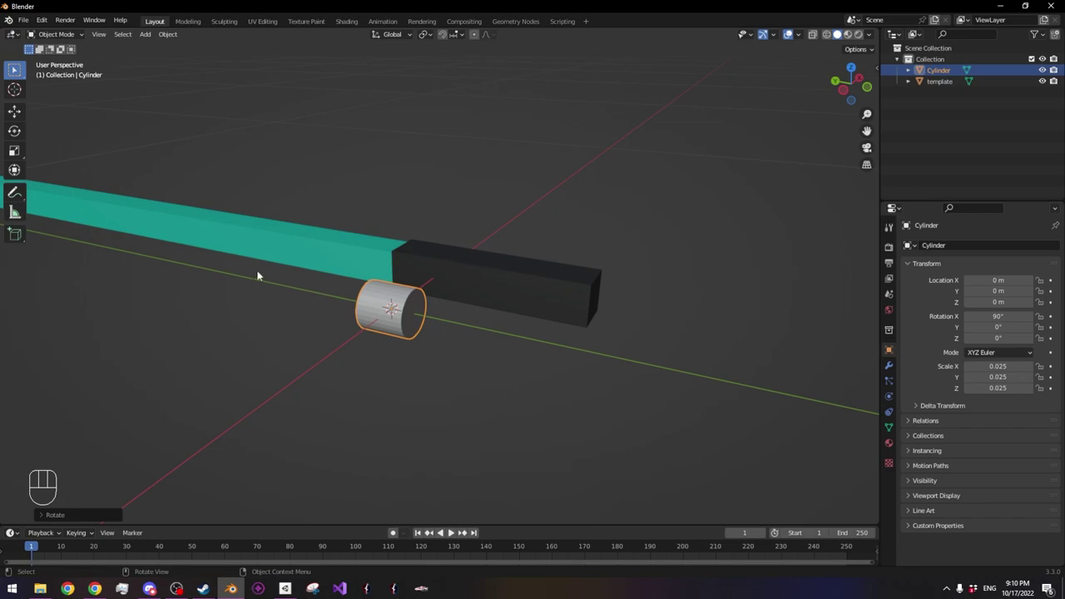
Try moving the cylinder along the Z axis while toggling the constraint, cancelling the move
middle_click_drag(461, 358, 461, 400, "shift")
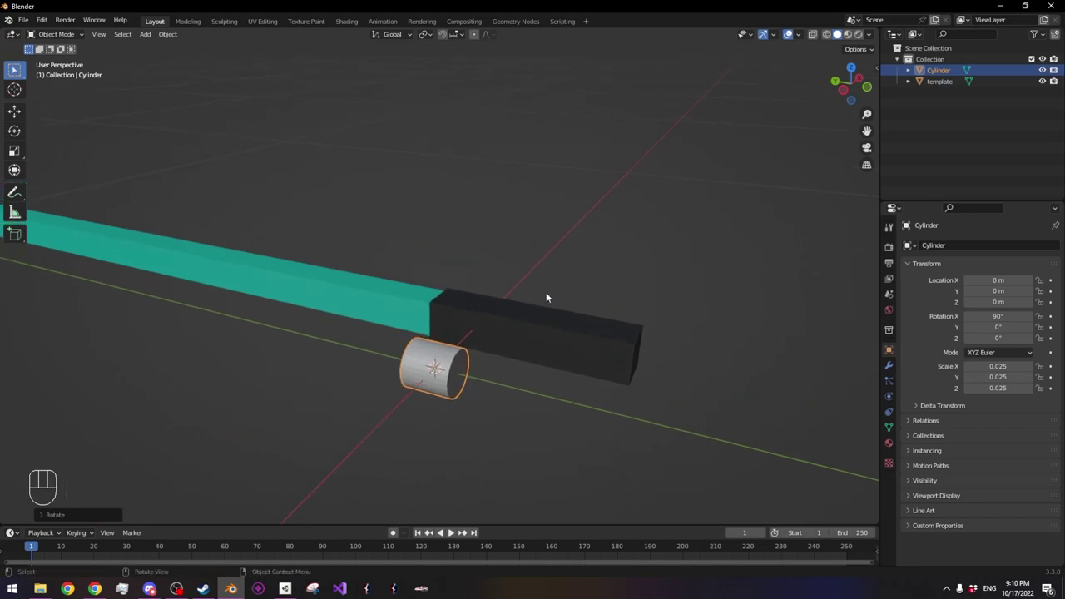
key("g")
key("z")
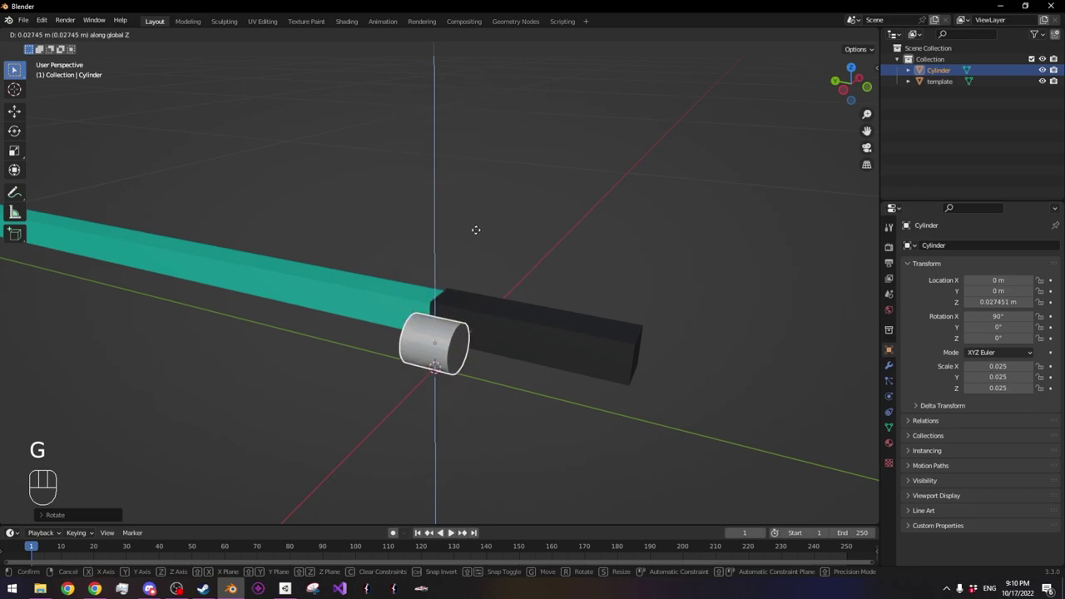
key("z")
key("z")
key("z")
right_click(491, 363)
From the top view, scale the cylinder to about 0.014 and move it along Y to about -0.106 m
key("KP_7")
middle_click_drag(502, 358, 552, 292, "shift")
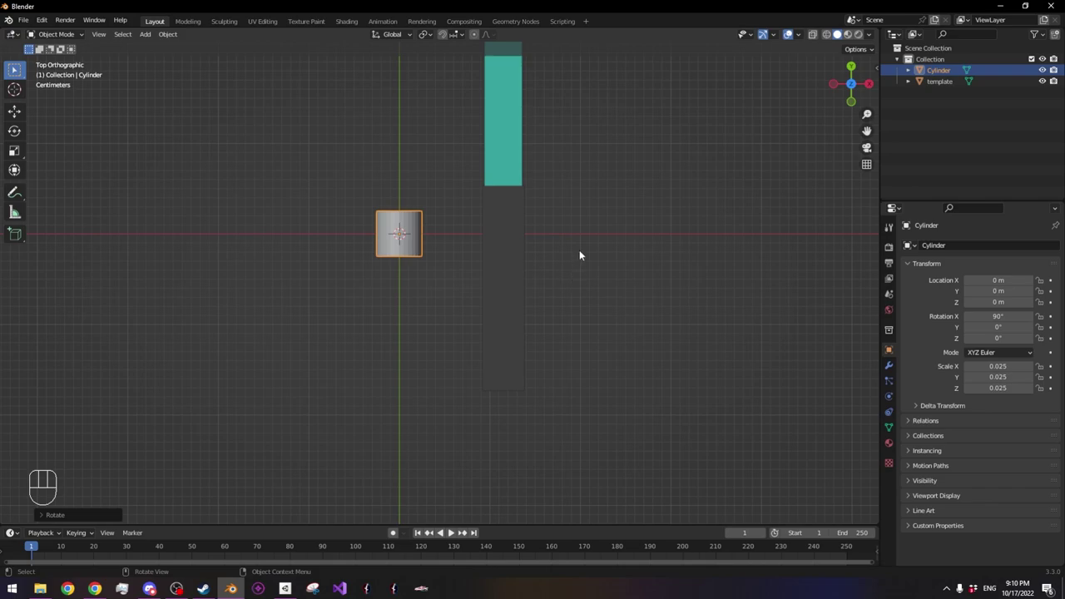
key("s")
left_click(504, 234)
key("g")
left_click(501, 329)
Stretch the cylinder along global Y to a length scale of about 0.069 and move it to about -0.09 m on Y
key("s")
key("y")
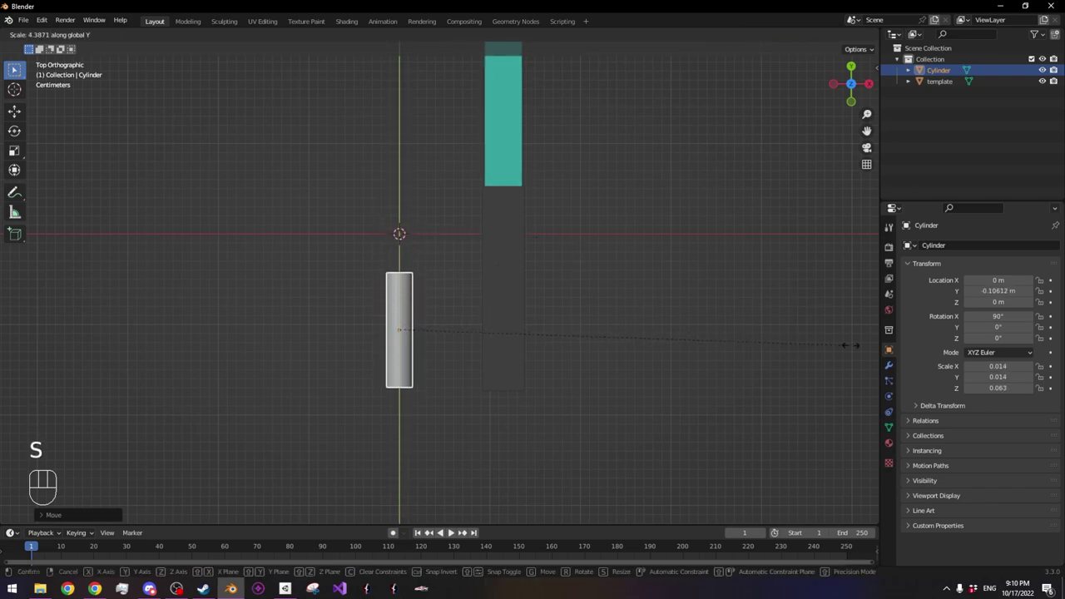
left_click(11, 351)
key("g")
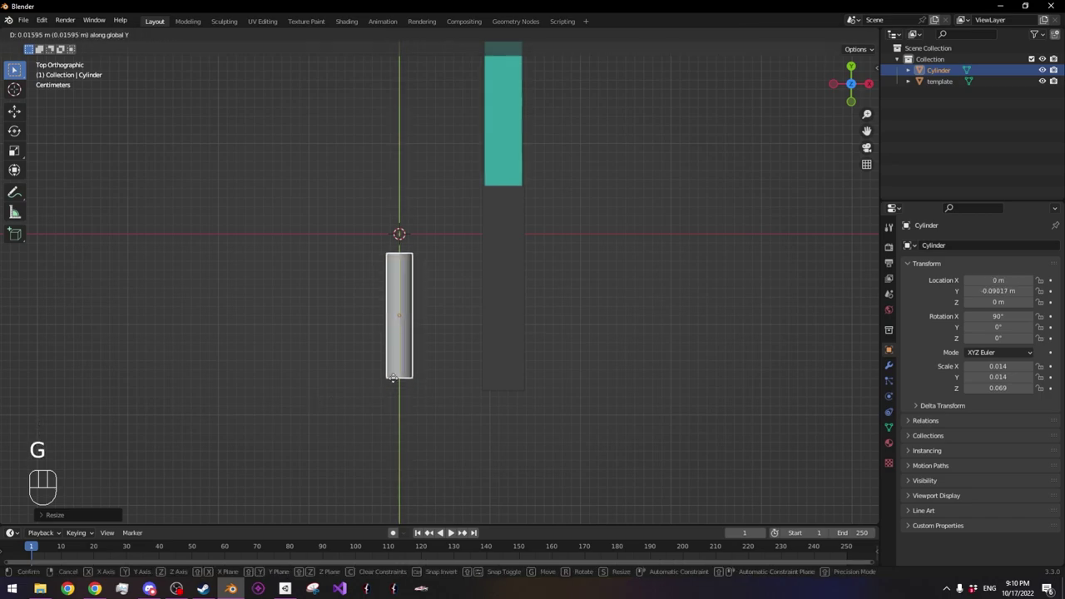
left_click(393, 383)
Annotate an hourglass outline beside the cylinder in the top view, undo the strokes and return to the selection tool
middle_click_drag(471, 426, 528, 321)
scroll(522, 350, "up", 7)
scroll(443, 311, "down", 2)
key("KP_7")
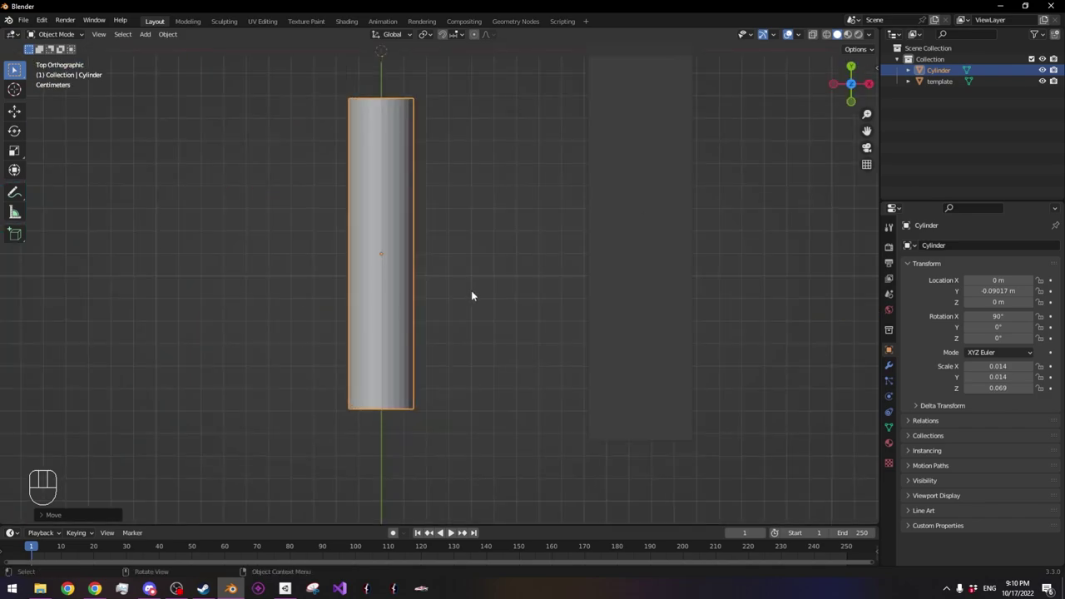
left_click(14, 193)
mouse_move(114, 102)
left_mouse_down()
mouse_move(182, 241)
mouse_move(123, 348)
left_mouse_up()
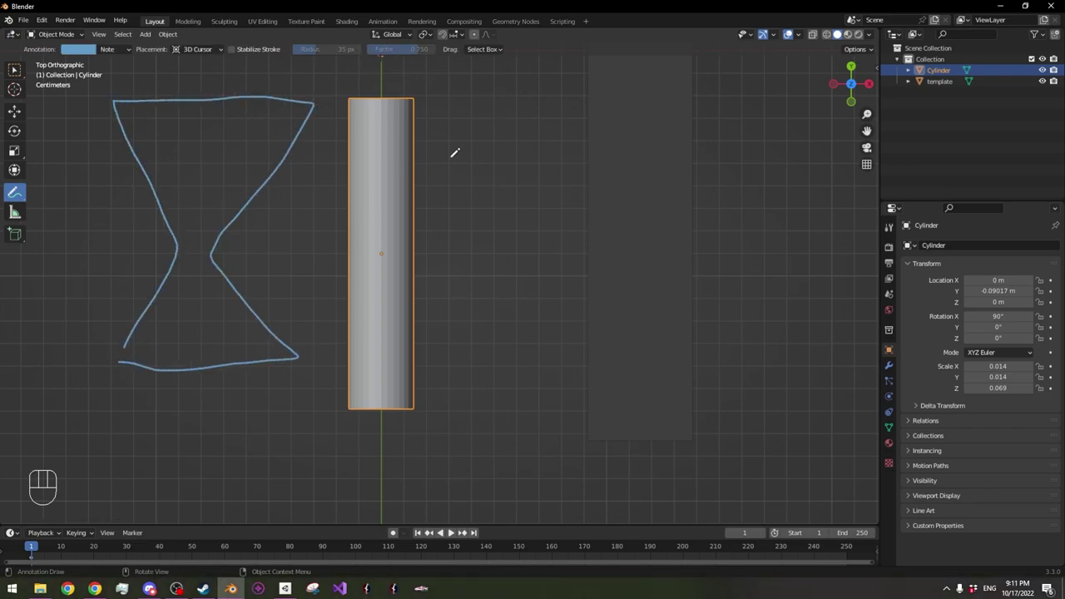
key("ctrl+z")
key("ctrl+z")
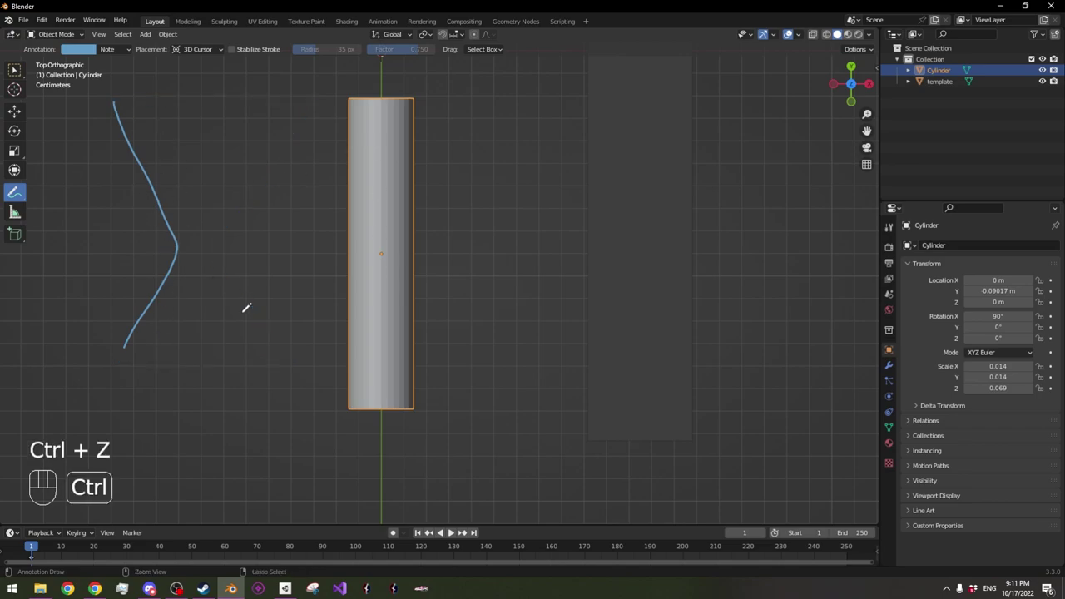
left_click(16, 74)
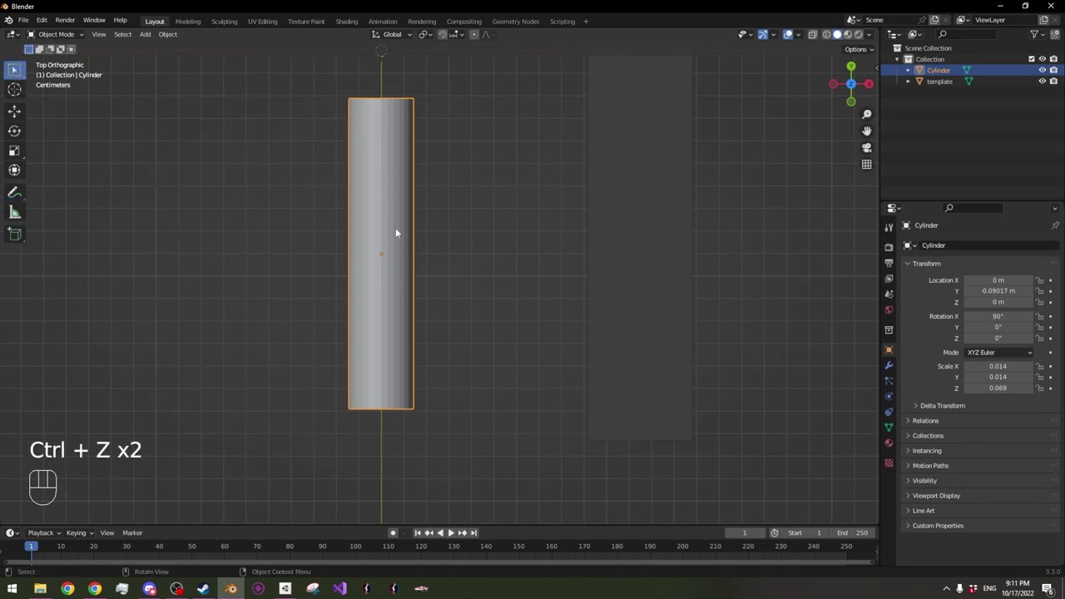
In Edit Mode, add a single loop cut around the exact middle of the cylinder
key("Tab")
middle_click_drag(397, 237, 440, 271)
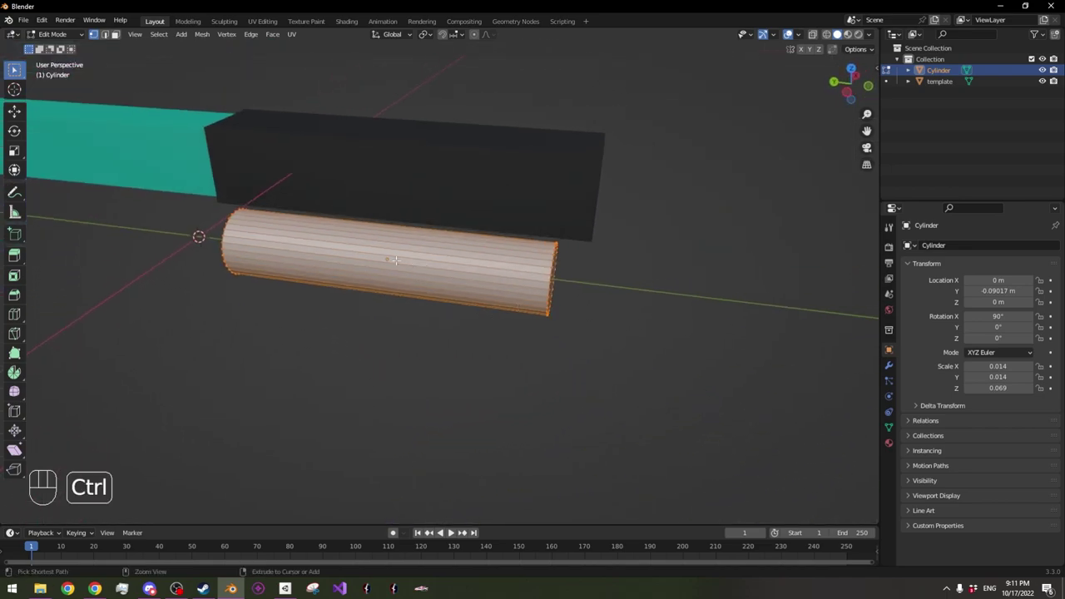
key("ctrl+r")
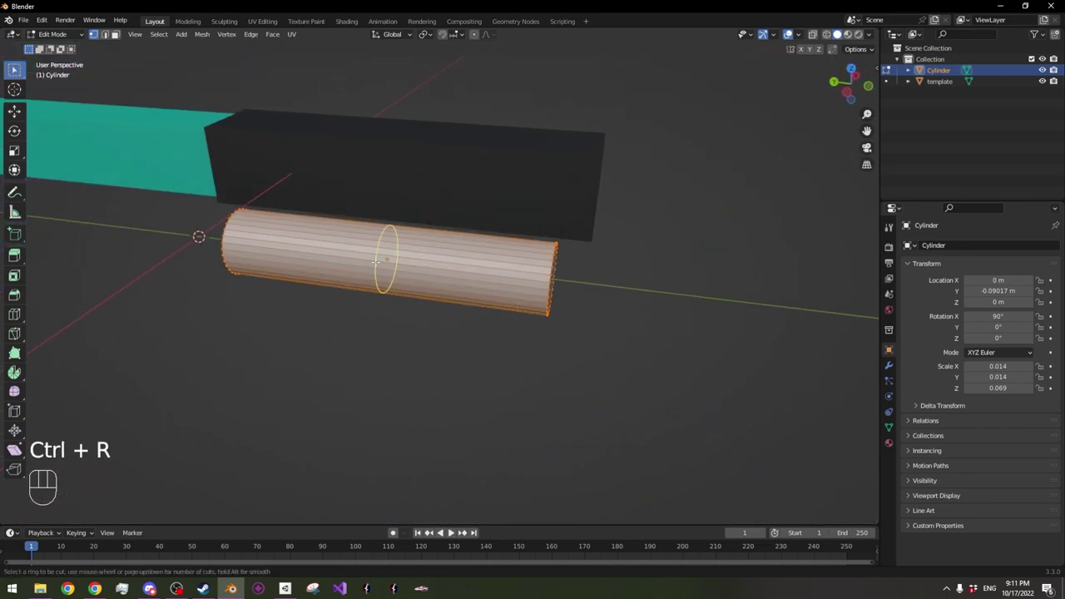
left_click(377, 263)
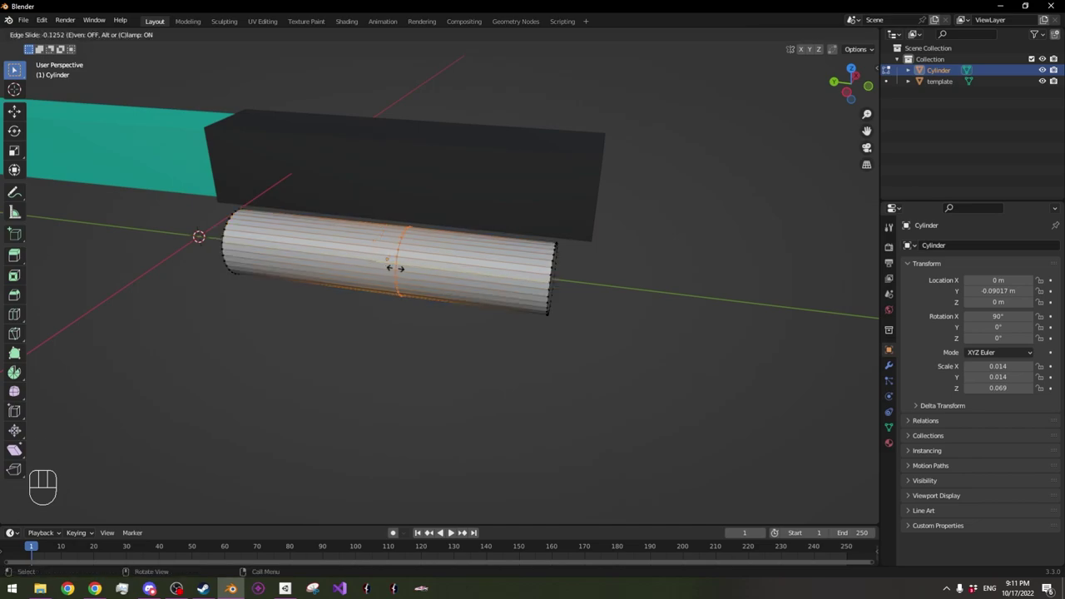
right_click(399, 268)
right_click(400, 269)
From the top view, scale the middle edge loop to about 0.68 for an hourglass shape and return to Object Mode
middle_click_drag(389, 251, 329, 309)
left_click(851, 77)
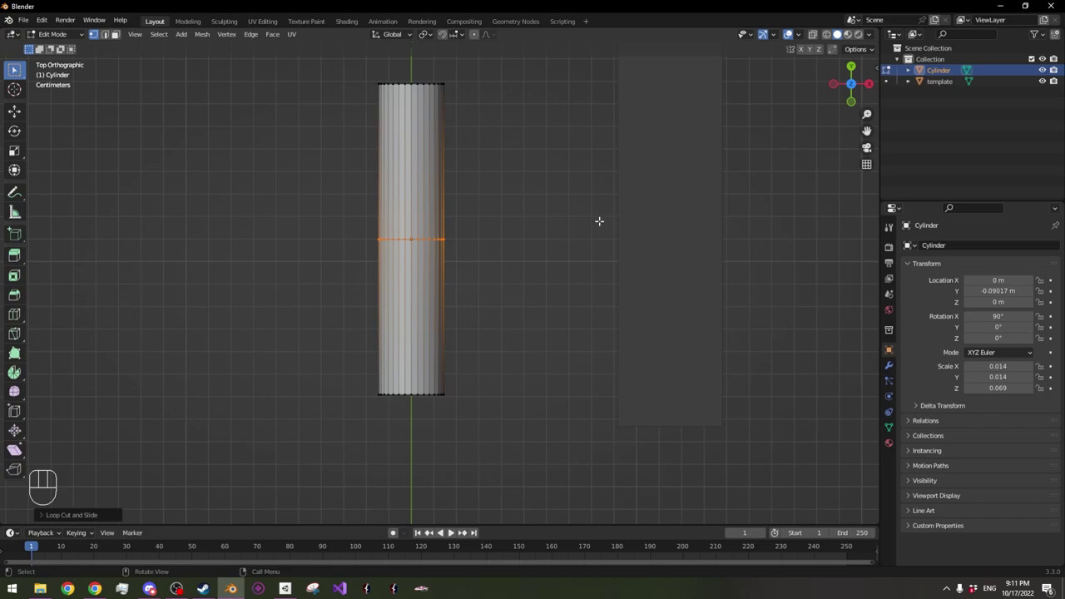
key("s")
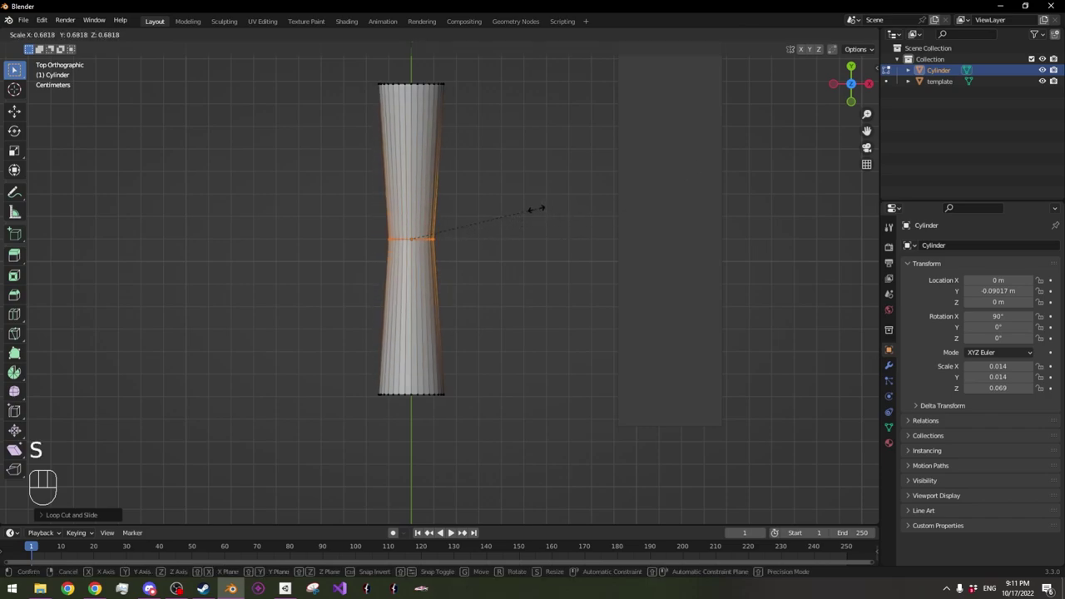
left_click(535, 209)
middle_click_drag(438, 299, 570, 243)
key("Tab")
Add a new cylinder, scale it down to about 0.005 and rotate it 90° around X
middle_click_drag(468, 300, 574, 233, "shift")
key("shift+a")
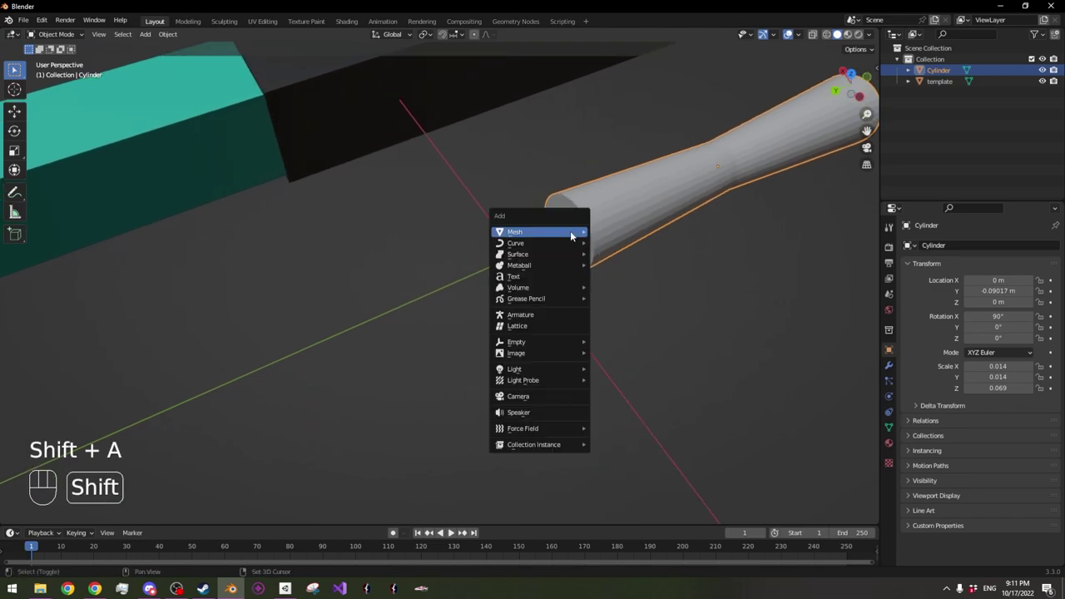
mouse_move(571, 232)
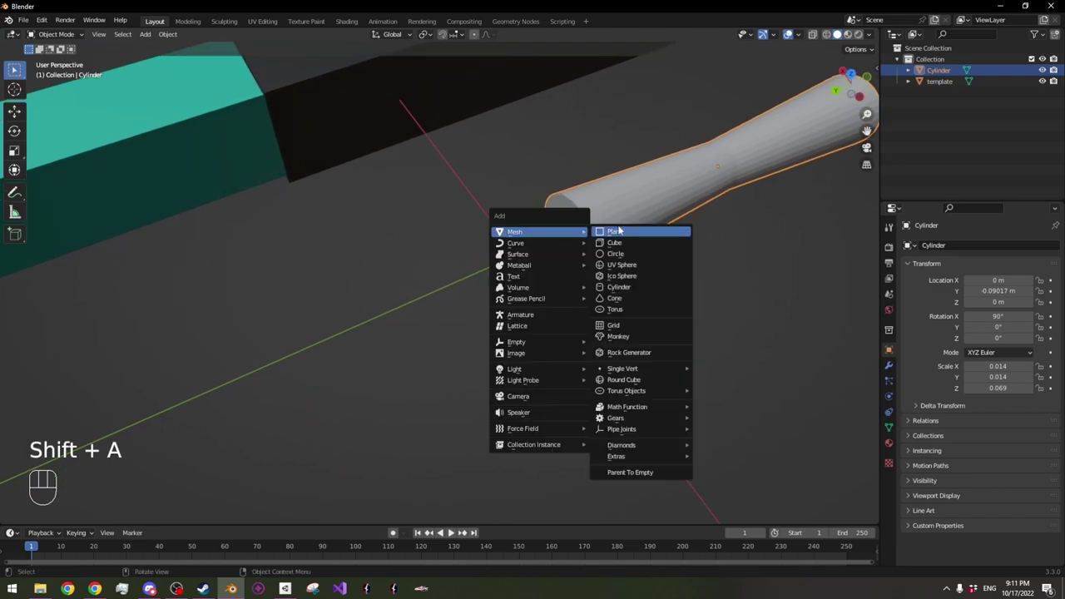
left_click(616, 287)
key("s")
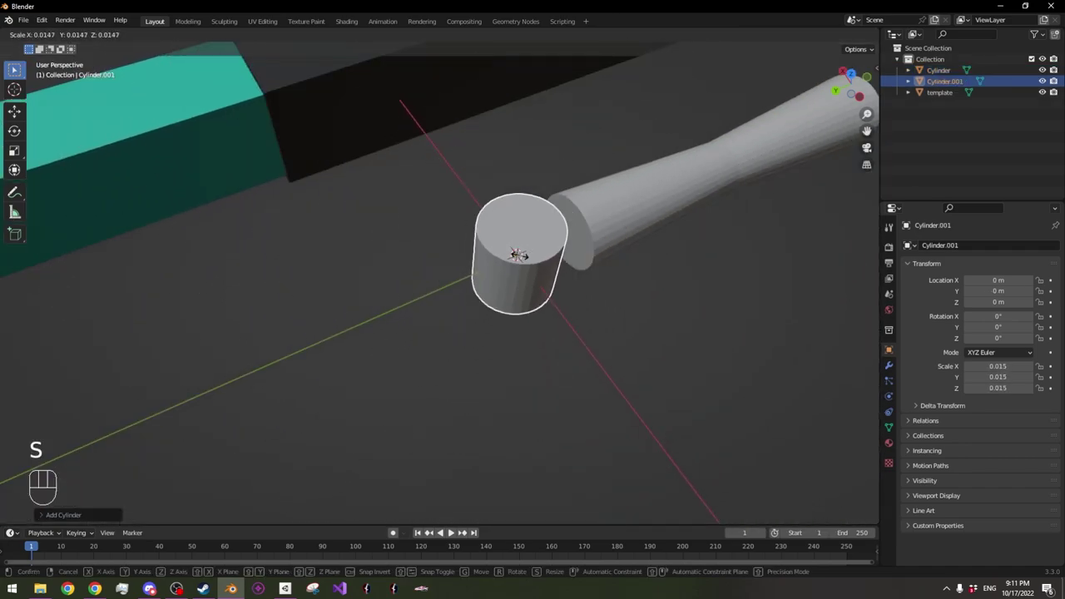
left_click(519, 252)
middle_click_drag(505, 270, 541, 267)
type("rx90")
left_click(541, 267)
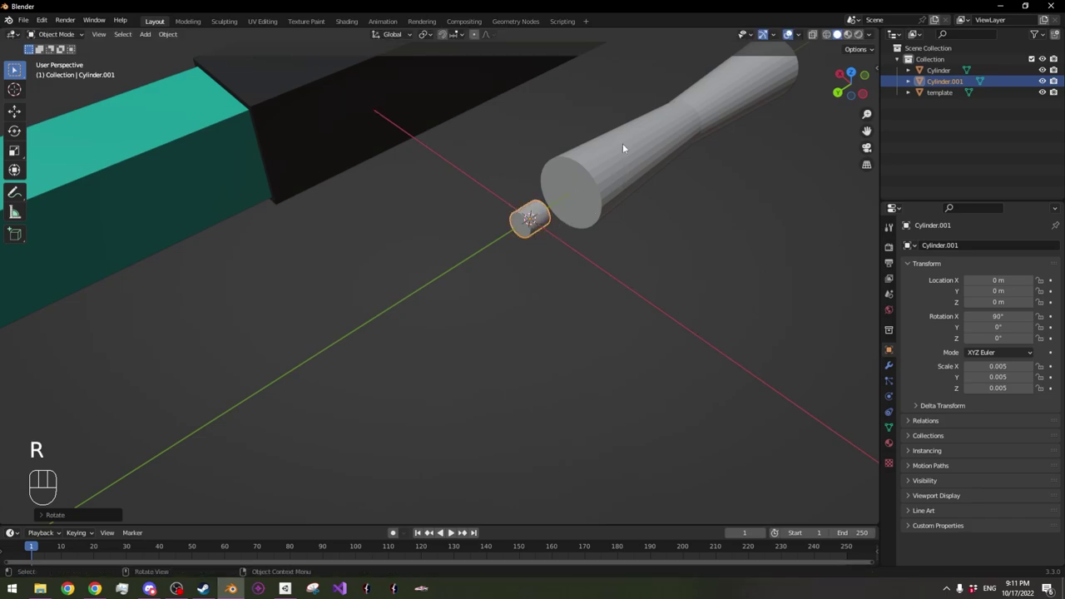
From the back view, scale the new cylinder to about 0.014 so its circle matches the handle's diameter
left_click(839, 94)
middle_click_drag(600, 272, 488, 436, "shift")
scroll(511, 415, "up", 6)
middle_click_drag(519, 368, 607, 266, "shift")
key("s")
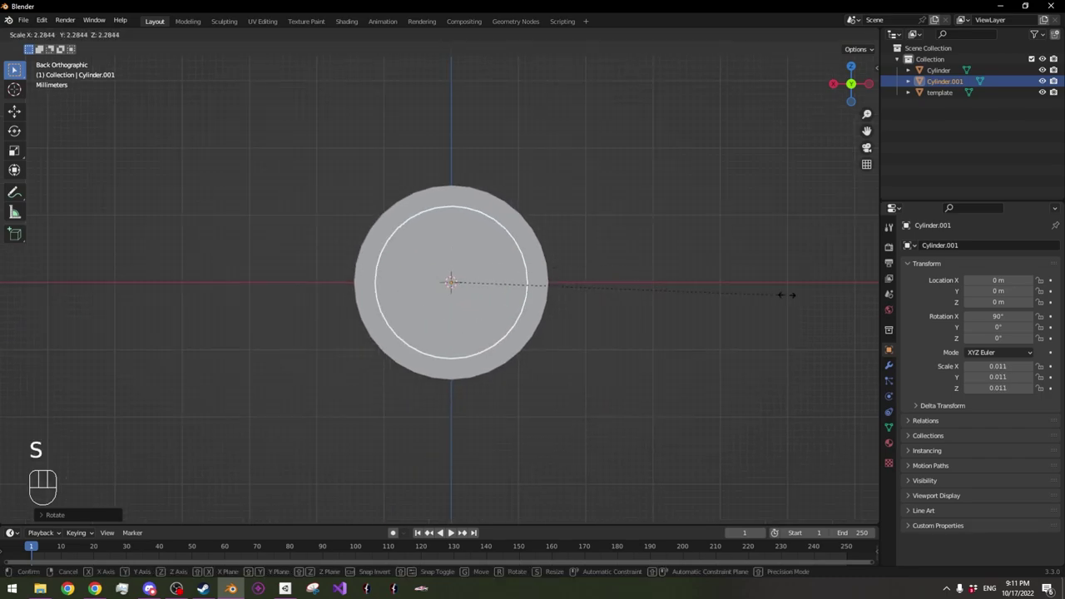
left_click(870, 304)
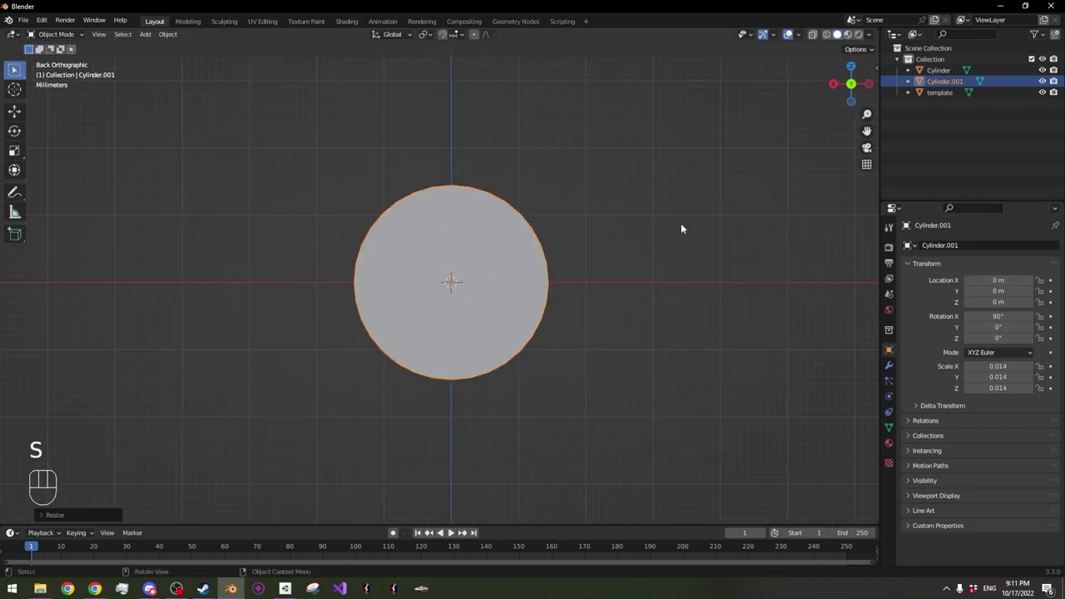
In Edit Mode with face selection, select the new cylinder's end face that points away from the handle
left_click(855, 66)
middle_click_drag(552, 316, 607, 148, "shift")
scroll(577, 239, "down", 8)
key("Tab")
middle_click_drag(460, 233, 504, 305)
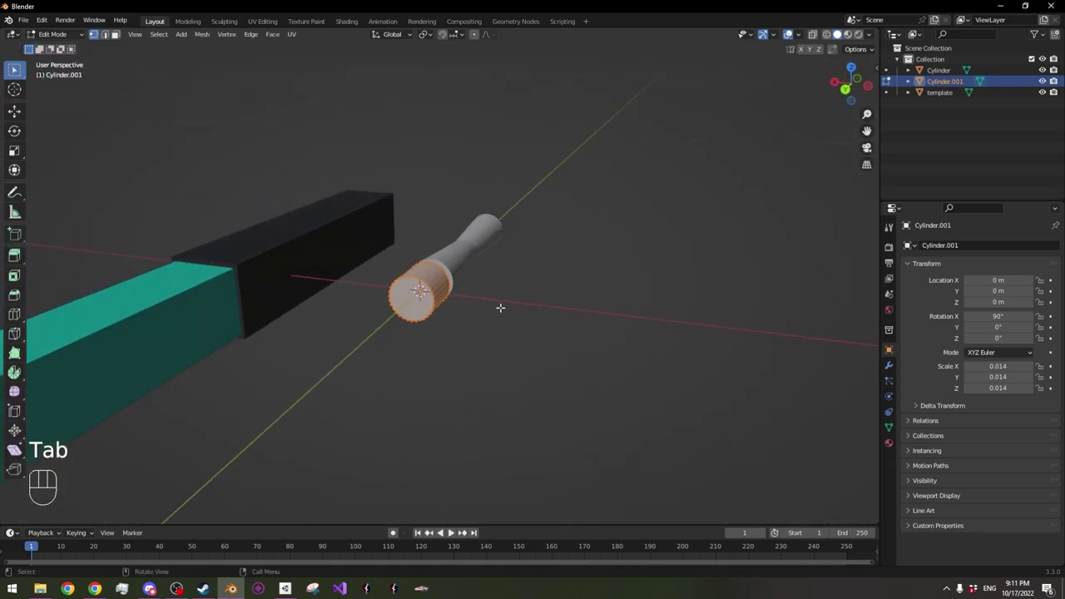
key("3")
left_click(459, 269)
middle_click_drag(506, 216, 354, 290)
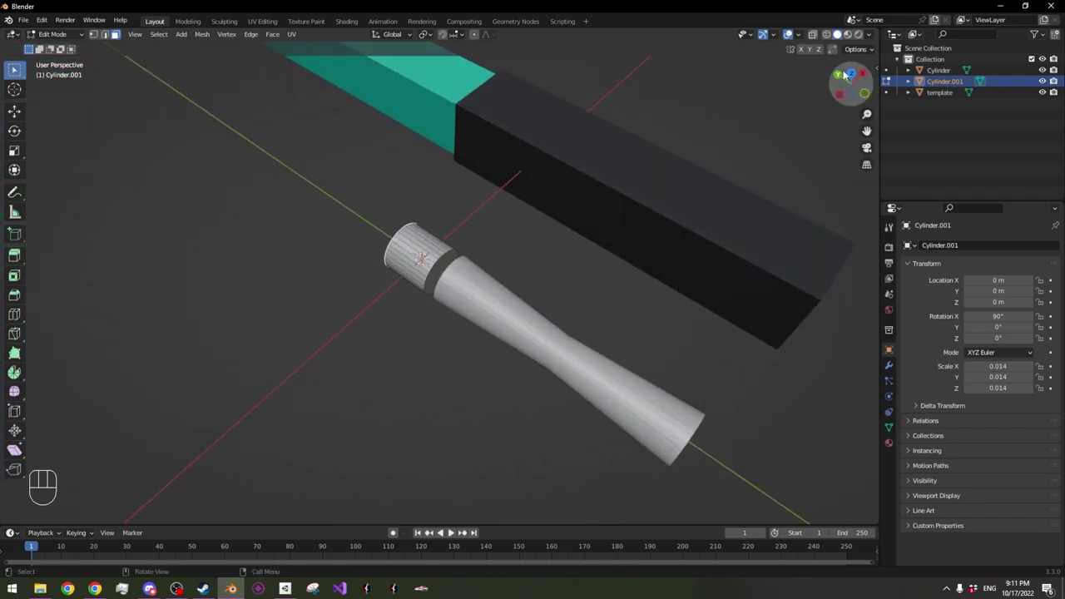
From the top view, move the end face along global Y to stretch the cylinder toward the template blade's tip
left_click(849, 72)
scroll(527, 210, "down", 9)
middle_click_drag(526, 209, 478, 255, "shift")
key("g")
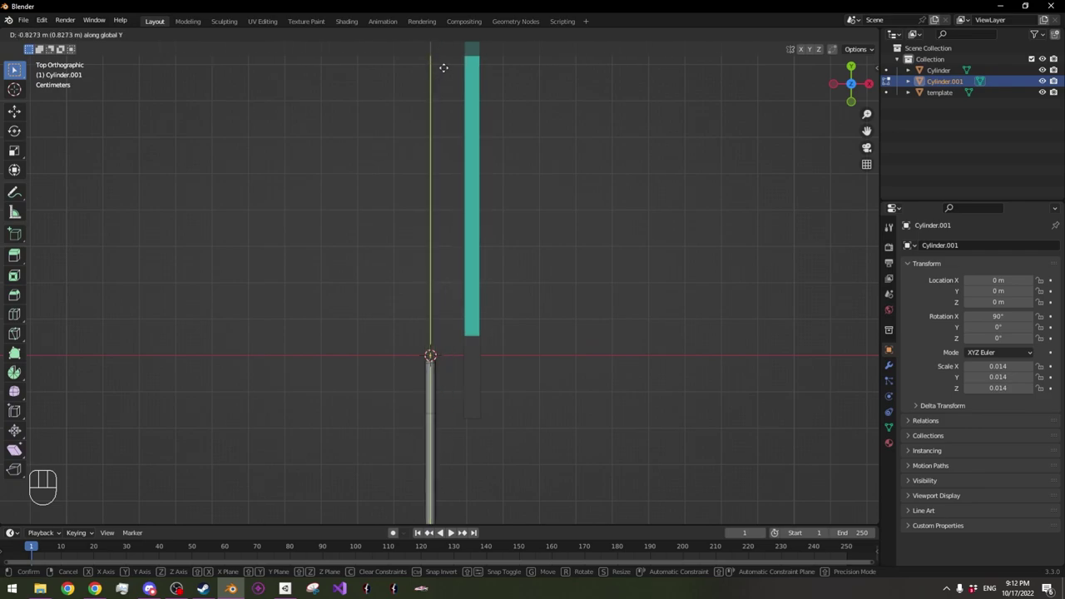
left_click(459, 409)
scroll(506, 333, "up", 5, "shift")
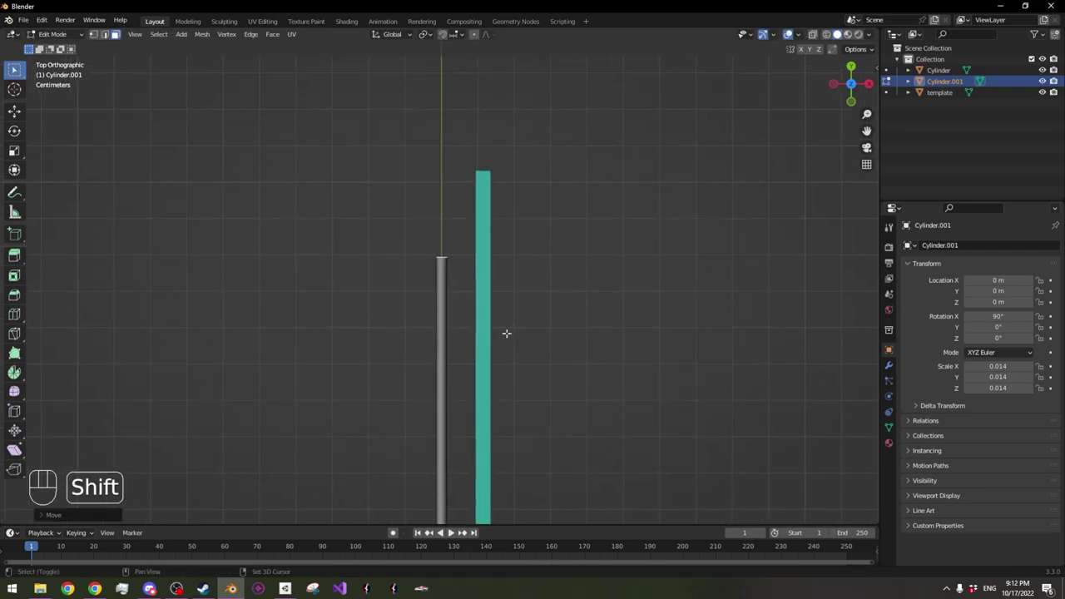
key("g")
left_click(521, 253)
Scale down the blade's end face to taper it, fine-tune its position near the template tip and return to Object Mode
key("s")
left_click(466, 185)
middle_click_drag(466, 185, 470, 312, "shift")
scroll(580, 274, "up", 6)
middle_click_drag(580, 273, 500, 281)
key("g")
left_click(476, 263)
key("s")
left_click(432, 281)
key("Tab")
In Edit Mode from the left view, move the end face along global Y to line up with the template blade's tip
middle_click_drag(565, 227, 836, 210)
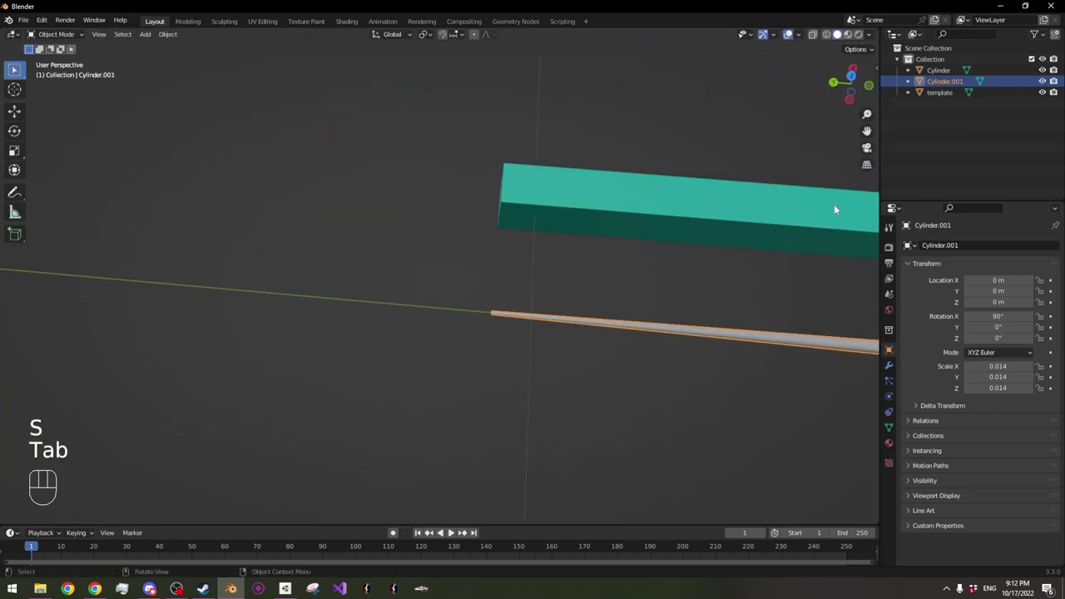
left_click(849, 99)
scroll(571, 318, "up", 3)
middle_click_drag(564, 288, 377, 222, "shift")
key("Tab")
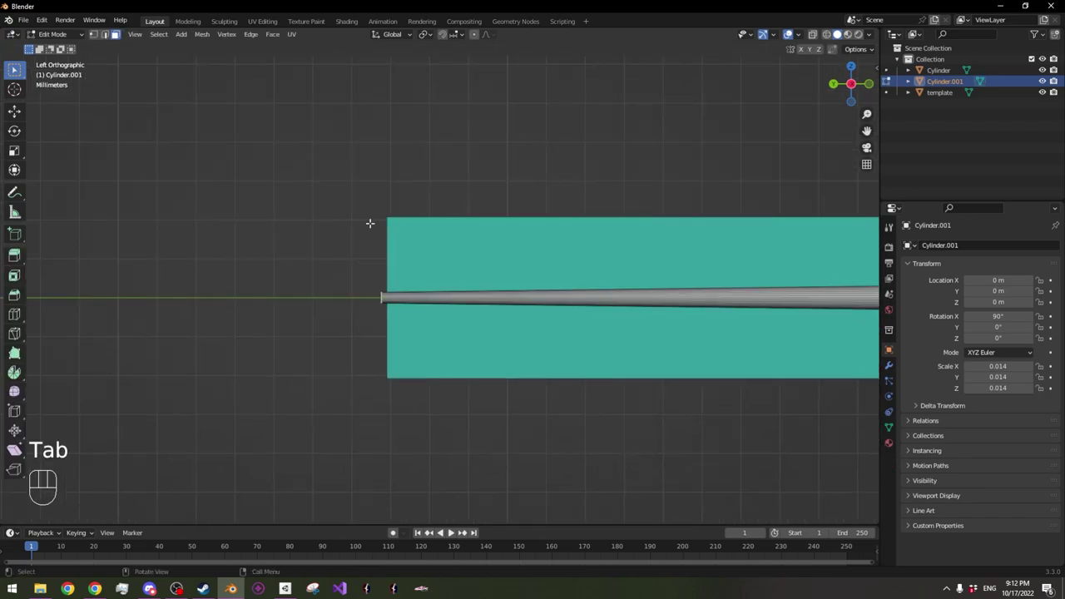
key("g")
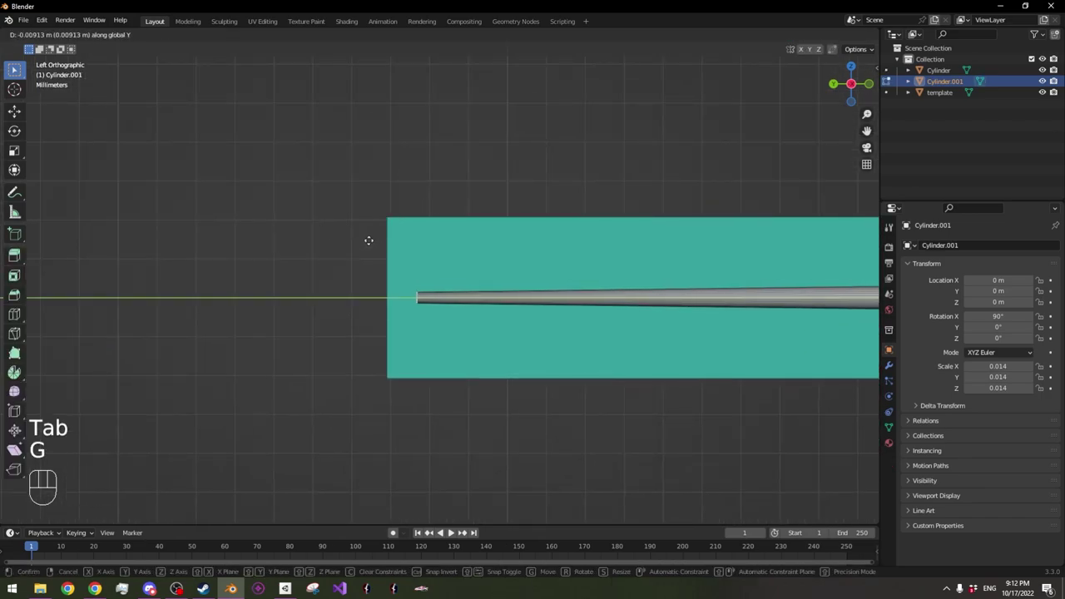
left_click(342, 236)
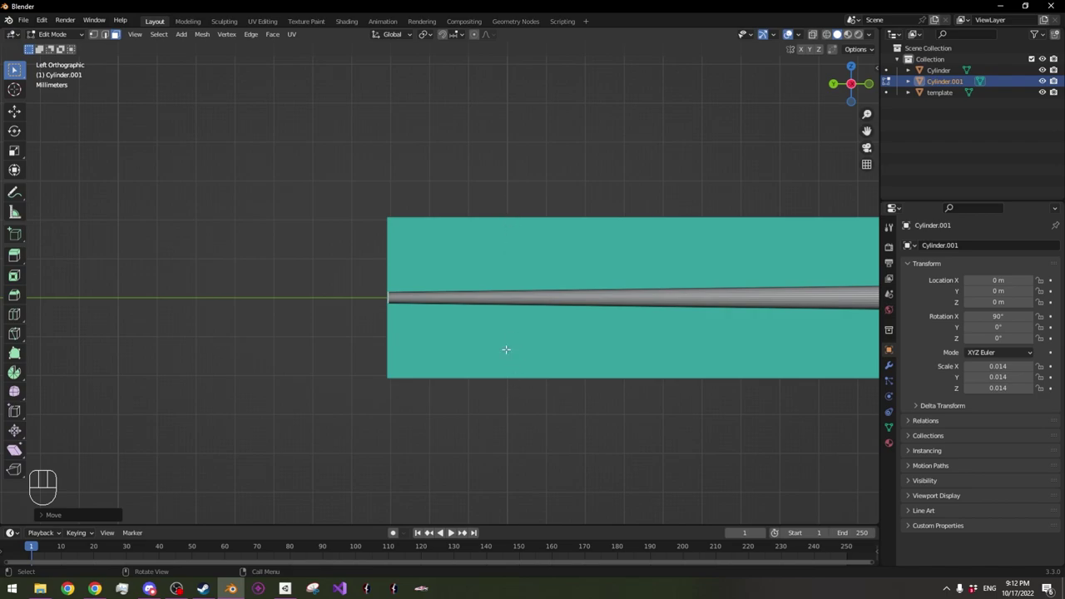
Try to shrink the blade's end face to a point, test scaling it back up, and undo the resizing
middle_click_drag(393, 306, 488, 328)
key("s")
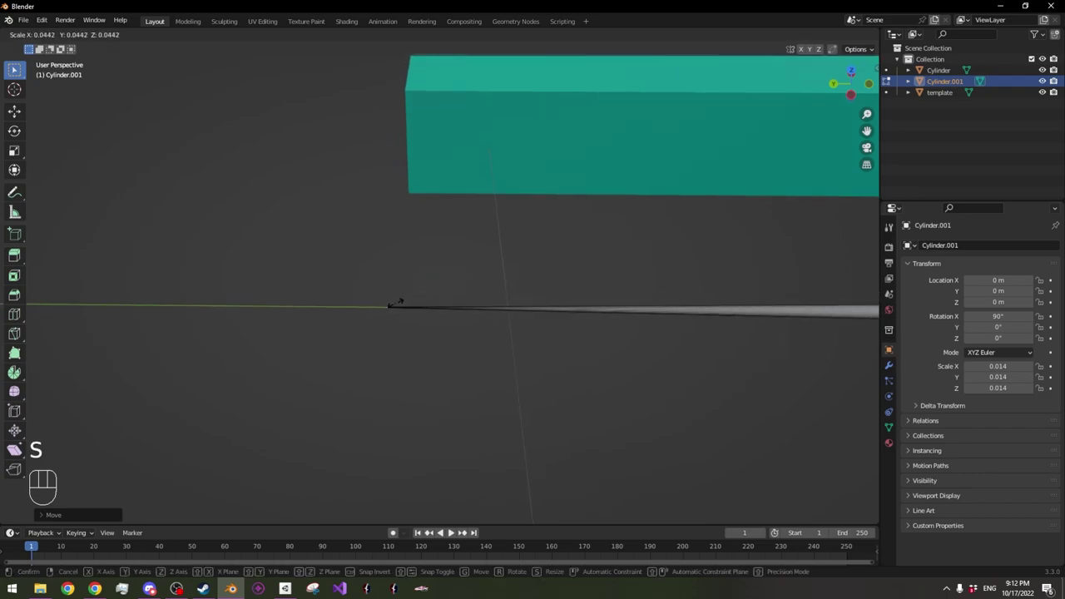
left_click(387, 307)
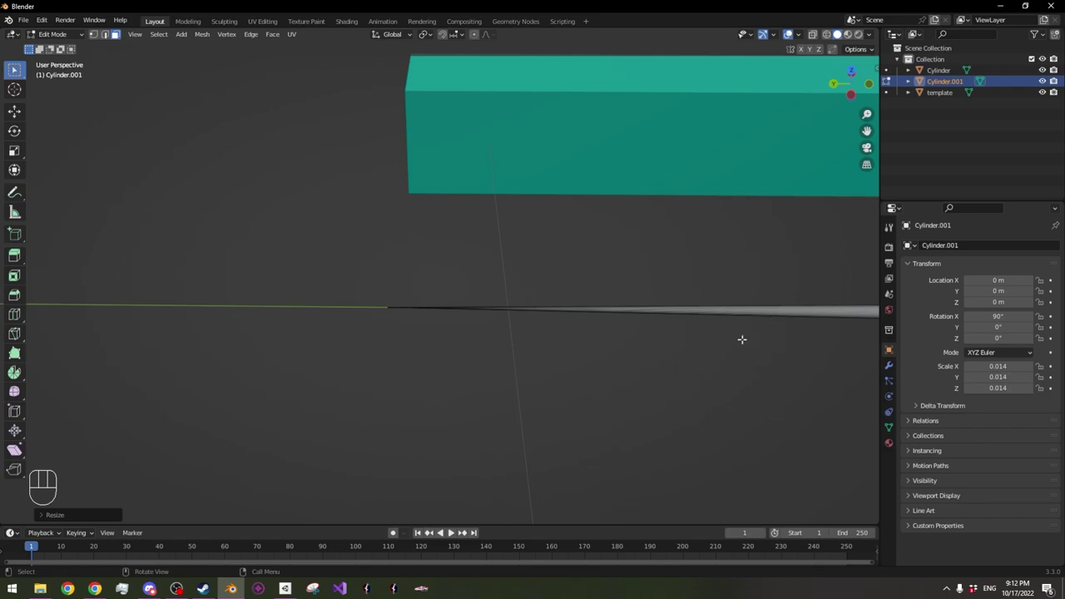
middle_click_drag(516, 328, 628, 313)
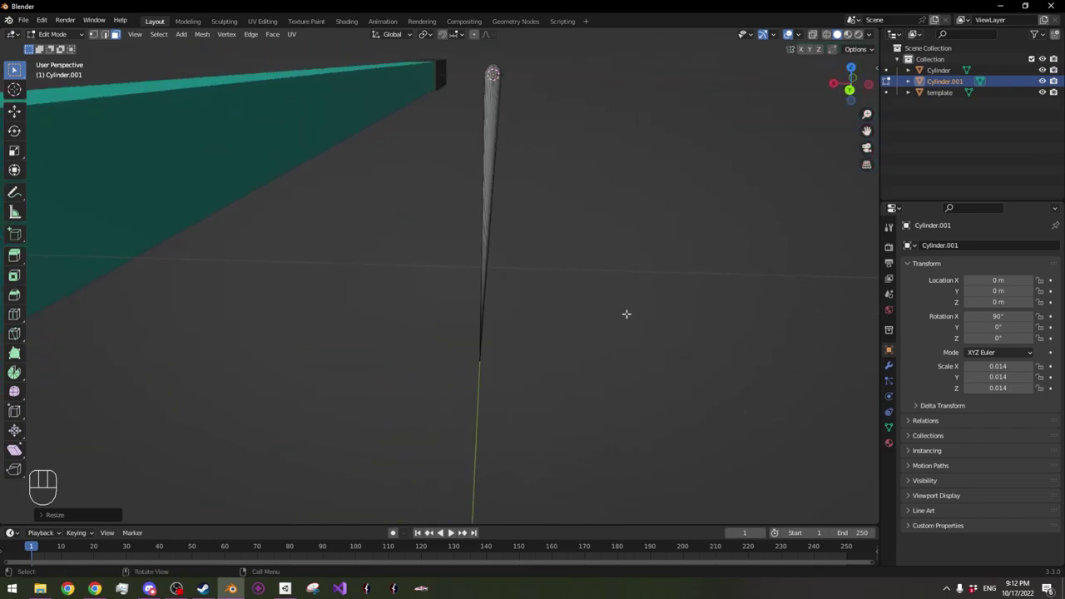
middle_click_drag(597, 349, 578, 305, "shift")
key("s")
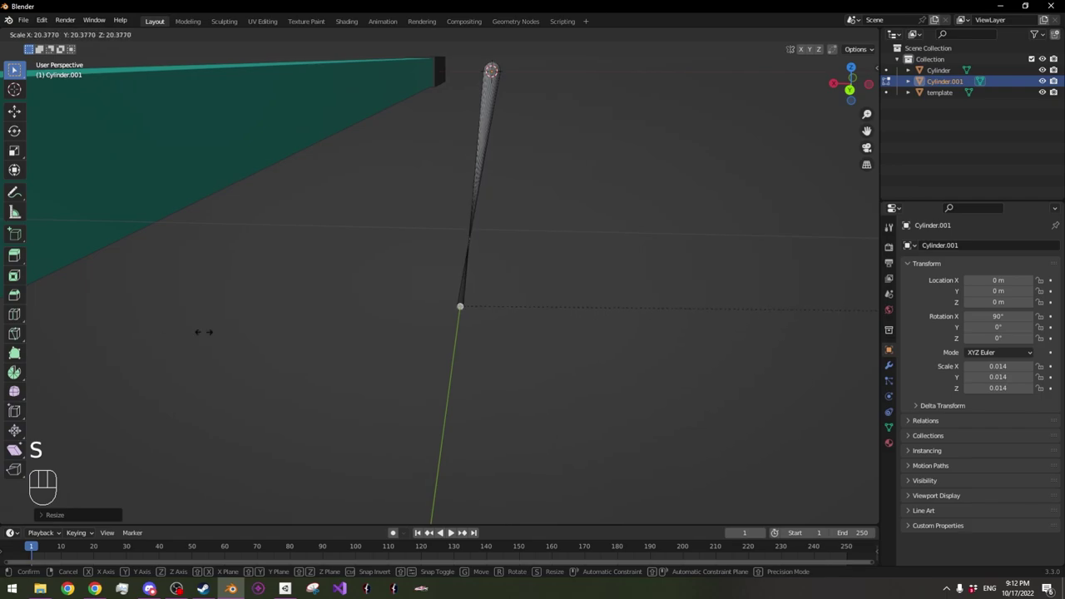
key("s")
right_click(625, 308)
key("ctrl+z")
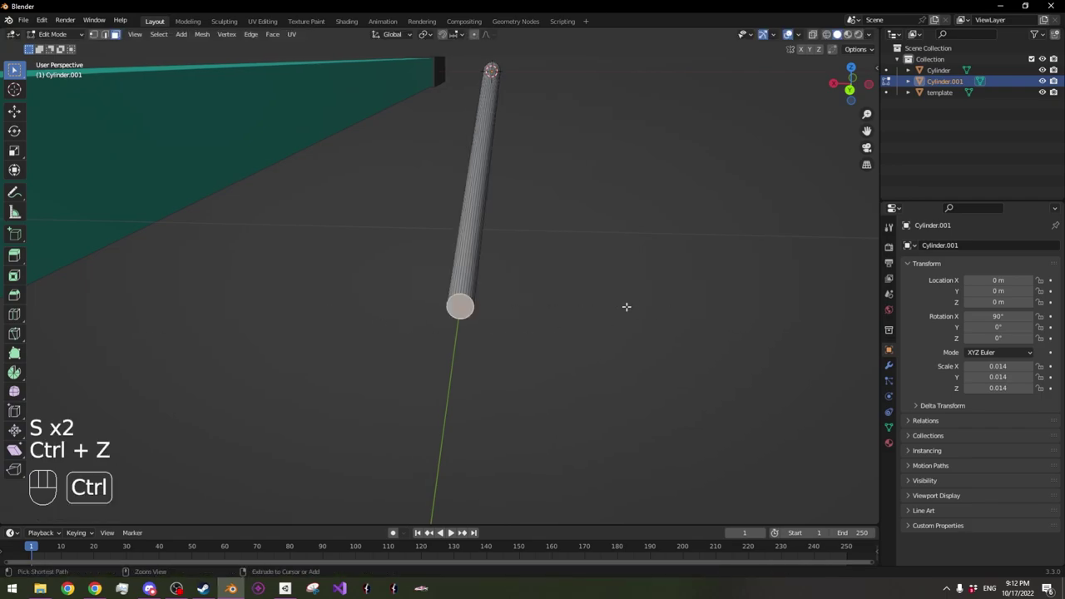
Pull the end face back along the blade, extrude it about 0.026 m and scale it to about 0.11 for a pointed tip
left_click(851, 68)
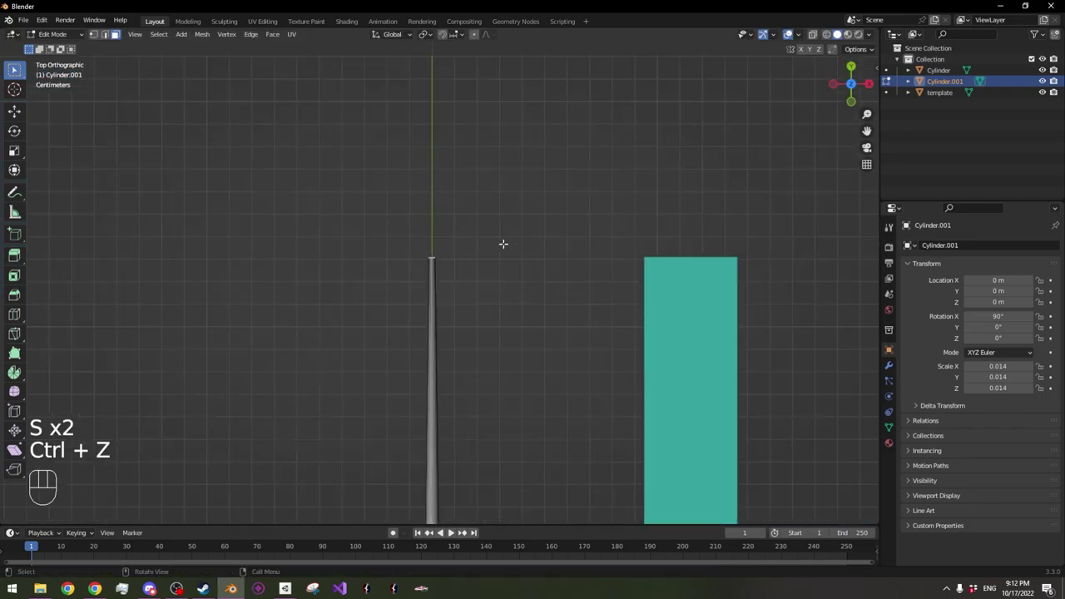
key("g")
left_click(493, 310)
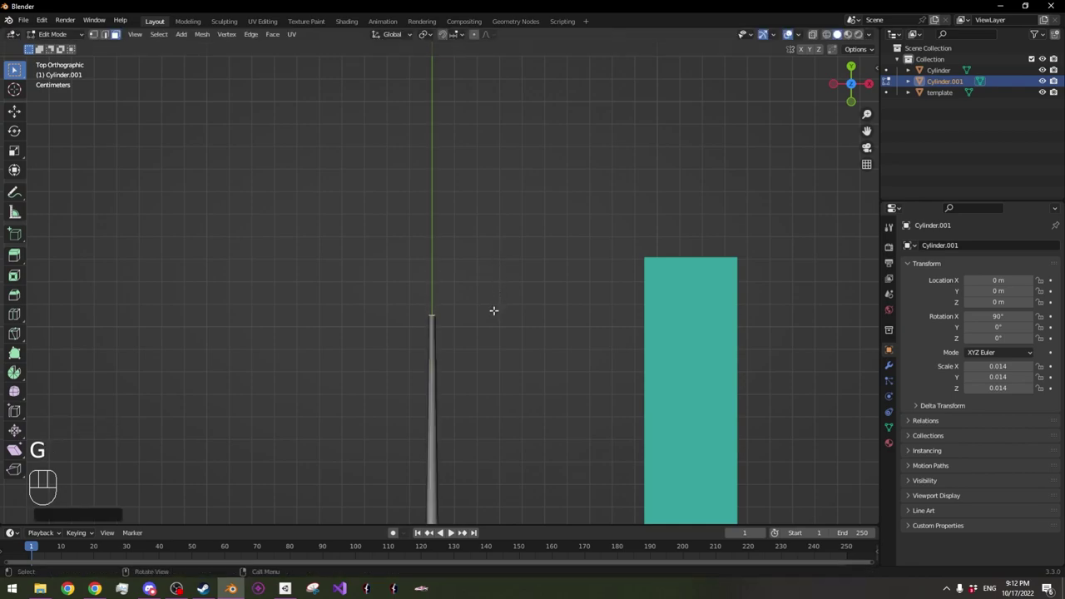
key("e")
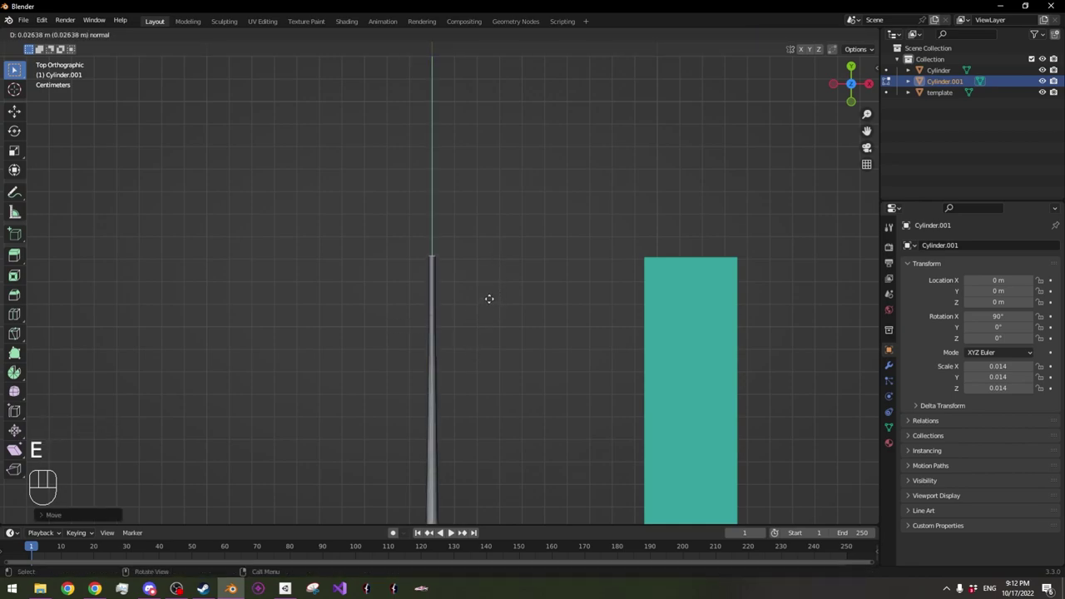
left_click(489, 298)
key("s")
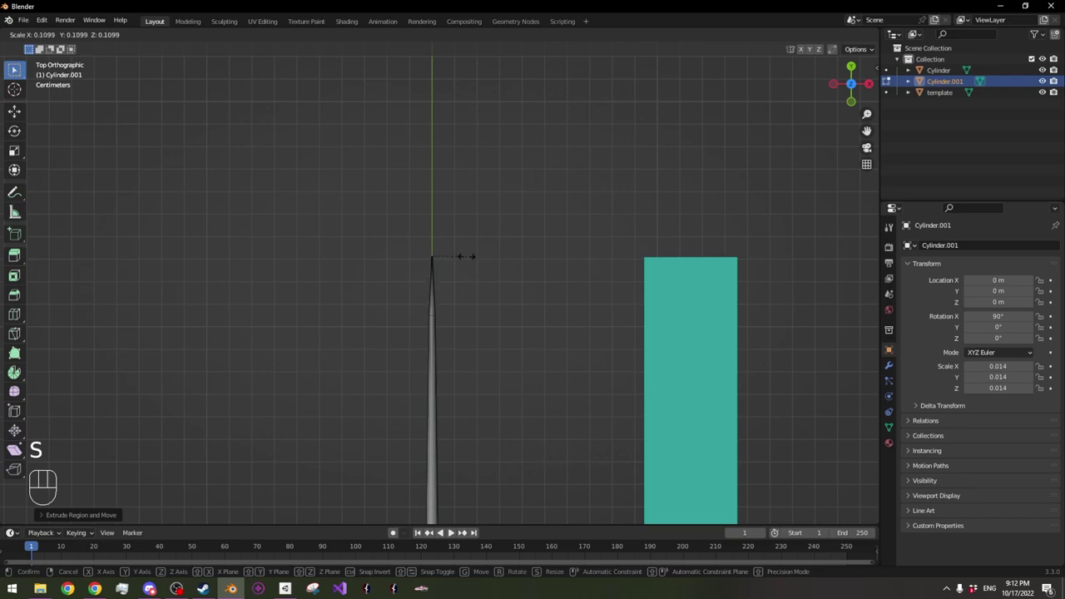
left_click(466, 256)
key("Tab")
Examine the tapered blade along its length and the junction where it meets the handle
middle_click_drag(417, 309, 674, 263)
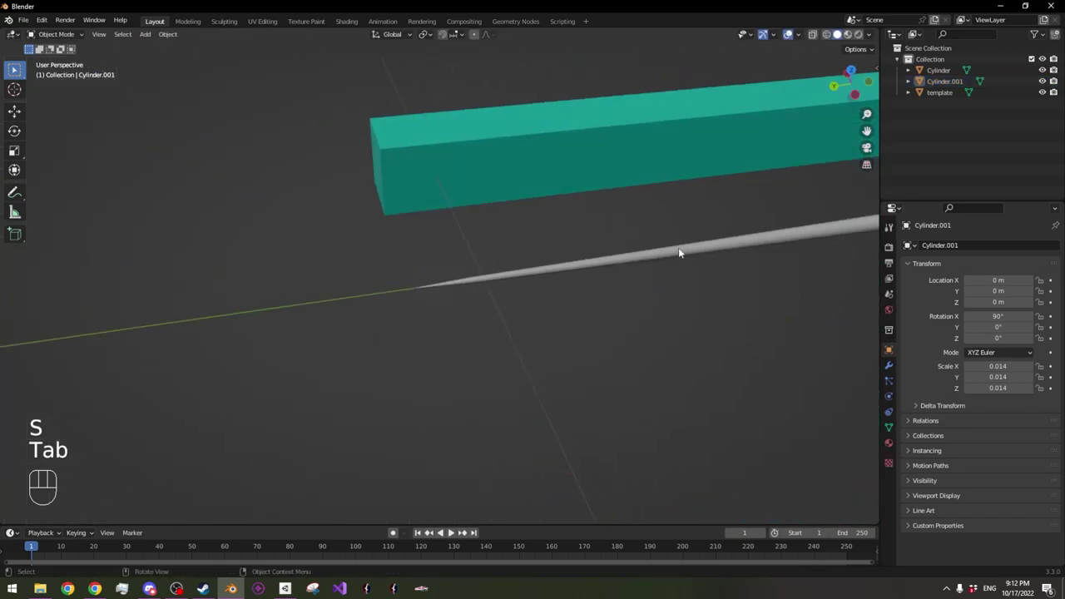
middle_click_drag(577, 268, 241, 387, "shift")
middle_click_drag(578, 387, 97, 382, "shift")
middle_click_drag(533, 323, 514, 305)
scroll(504, 317, "up", 3)
scroll(502, 317, "up", 2)
scroll(523, 361, "down", 3)
middle_click_drag(530, 361, 481, 344)
left_click(481, 289)
middle_click_drag(481, 289, 438, 359)
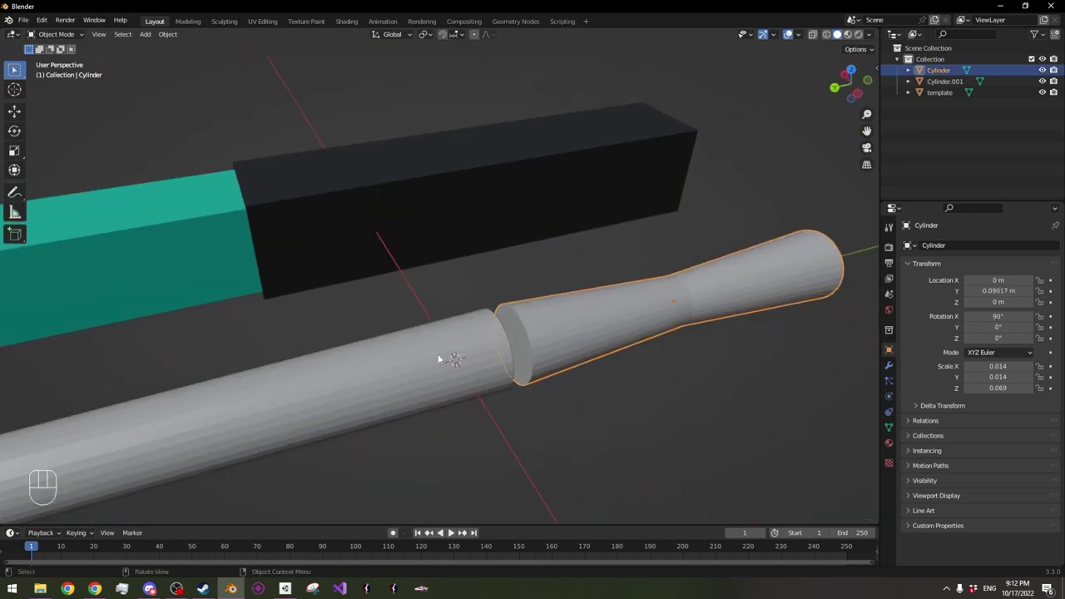
Hide the separate blade and, in Edit Mode, select the handle's end face on the blade side
left_click(440, 359)
key("h")
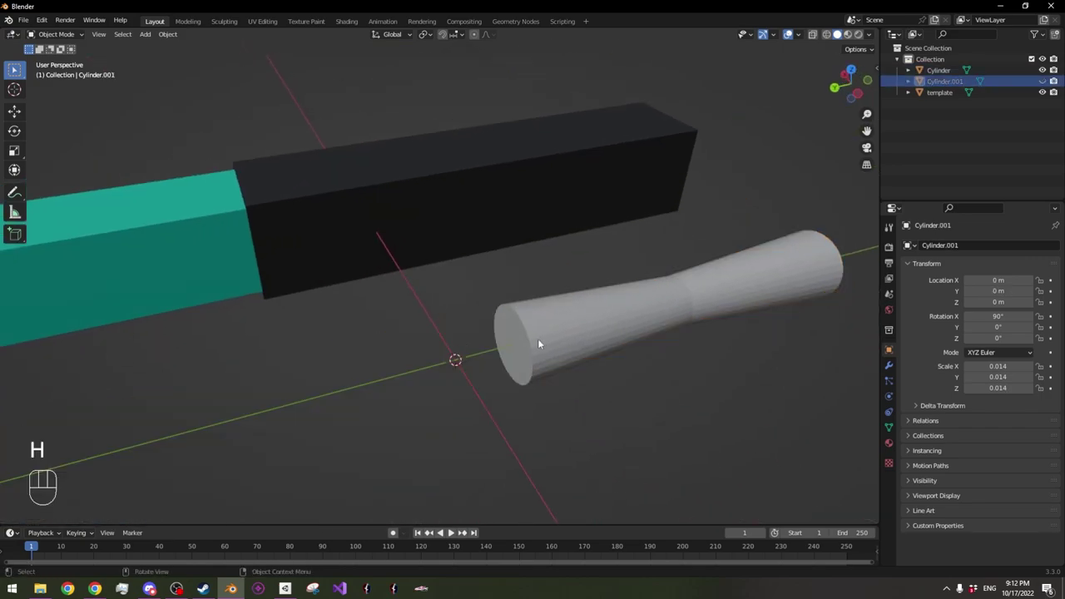
left_click(546, 330)
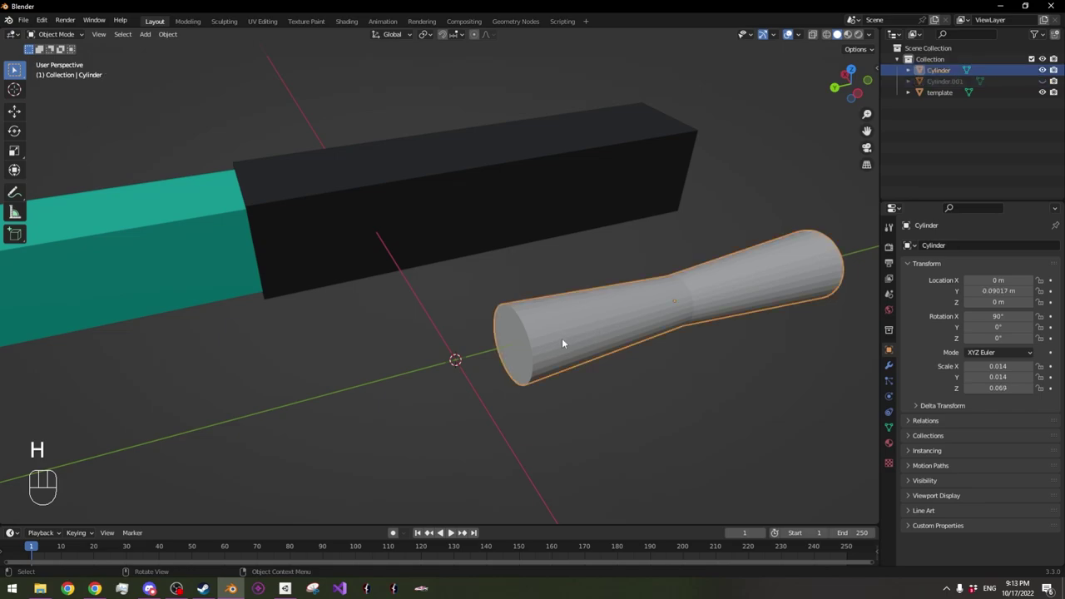
key("Tab")
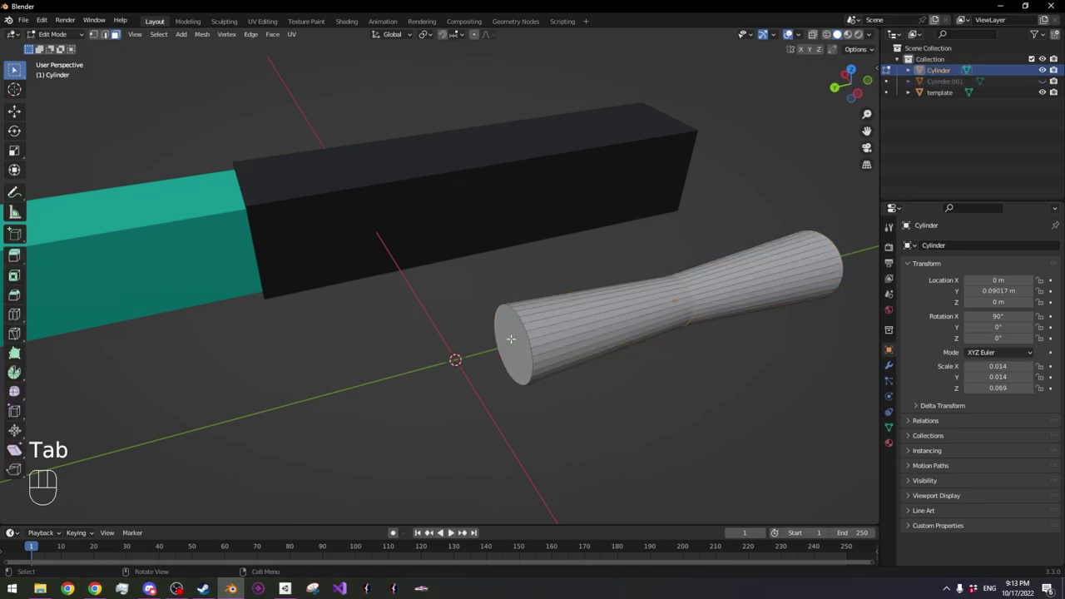
left_click(516, 337)
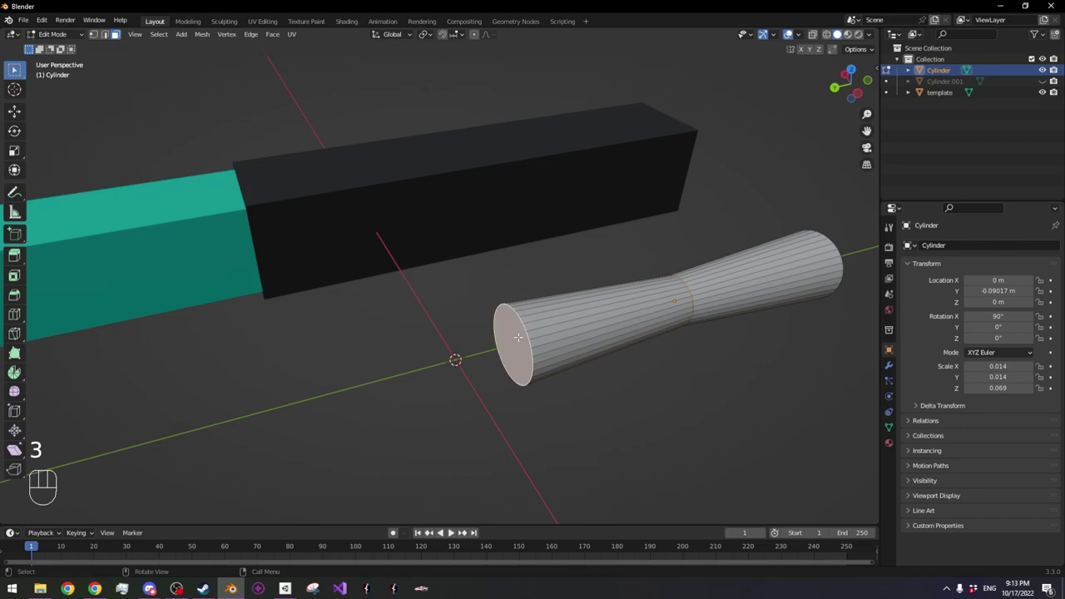
Extrude the handle's selected end face outward by about 0.275 m to start a connected blade
middle_click_drag(516, 337, 548, 336)
scroll(566, 331, "up", 2)
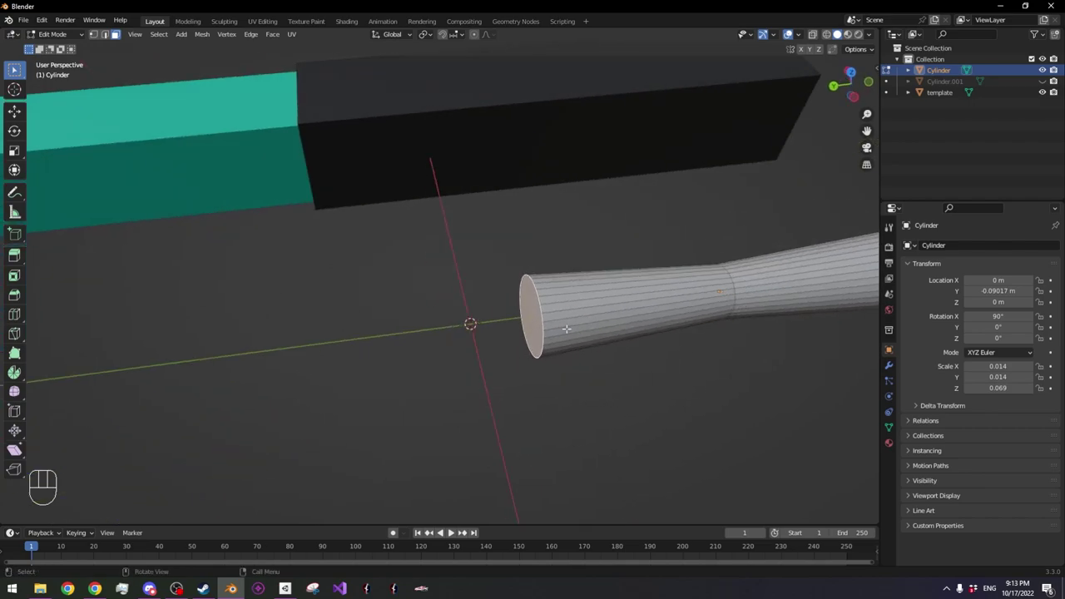
key("e")
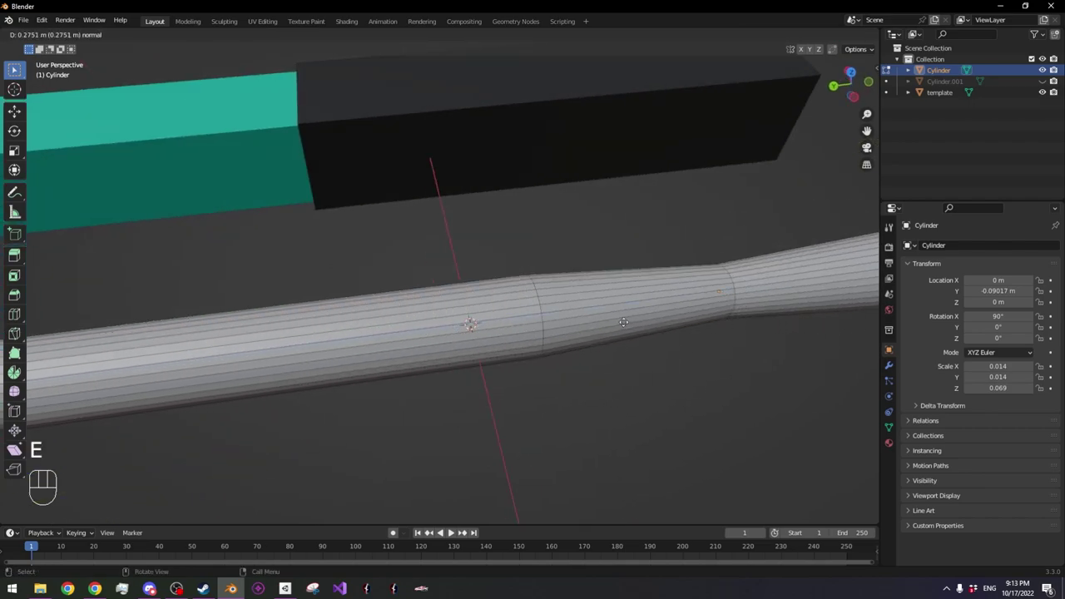
left_click(623, 323)
Move the extruded end face along the blade's length until it sits just short of the template blade's tip
scroll(473, 383, "down", 5)
middle_click_drag(307, 349, 821, 276, "shift")
middle_click_drag(666, 318, 787, 301, "shift")
key("g")
middle_click(715, 306)
left_click(100, 339)
middle_click_drag(382, 302, 749, 264, "shift")
middle_click_drag(535, 307, 690, 291, "shift")
key("g")
key("g")
left_click(333, 288)
Taper the connected blade's end face, extrude it once more and scale it to about 0.11 for a pointed tip
key("s")
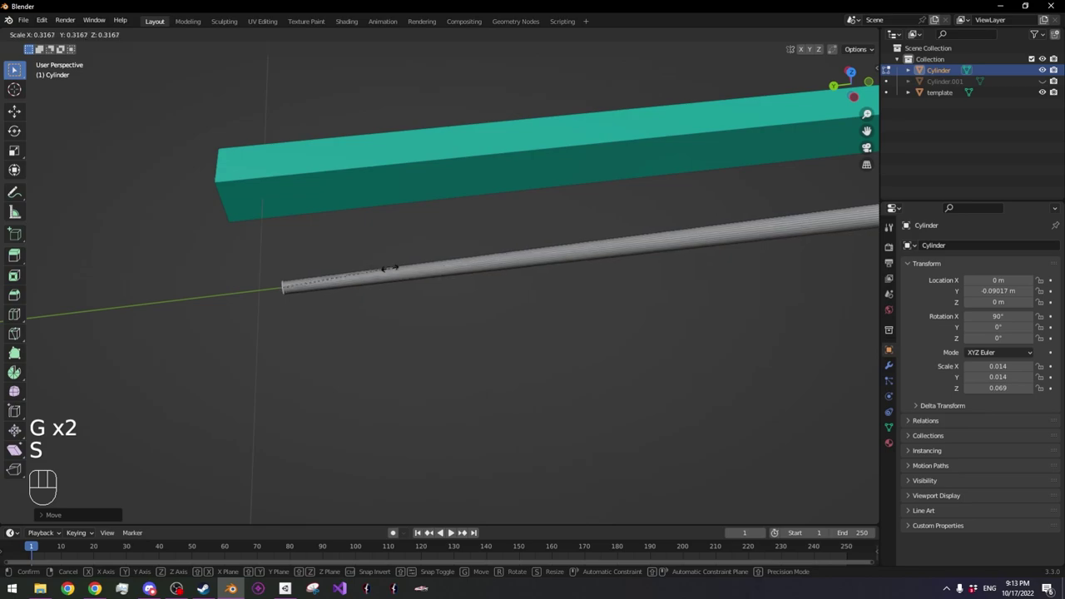
left_click(404, 267)
key("e")
left_click(305, 274)
key("s")
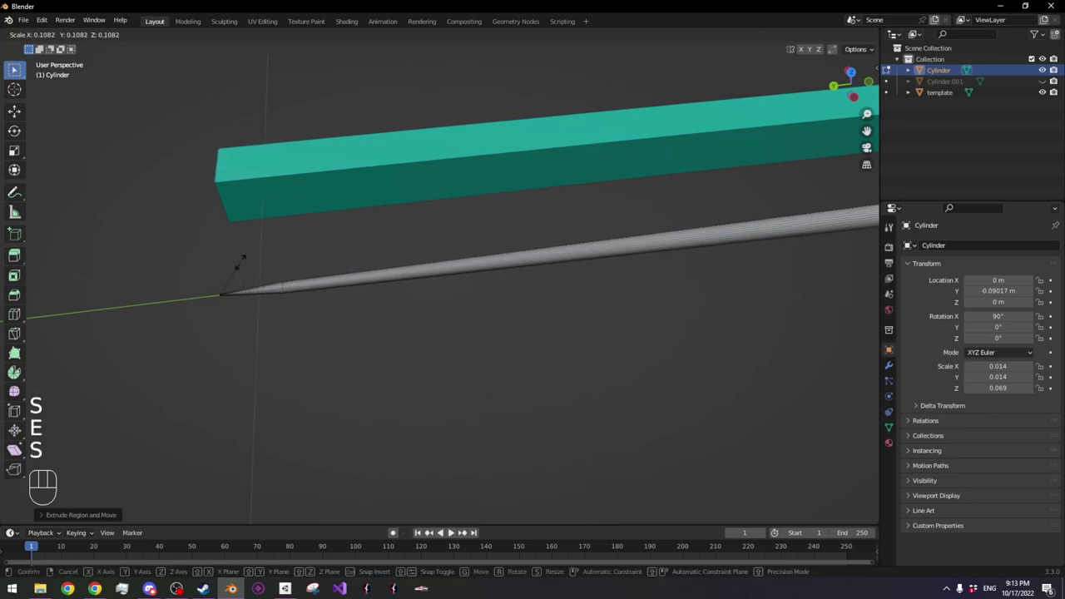
left_click(240, 262)
key("Tab")
Undo the extruded blade on the handle mesh, back to the plain hourglass handle with its end face selected
middle_click_drag(517, 269, 340, 192, "shift")
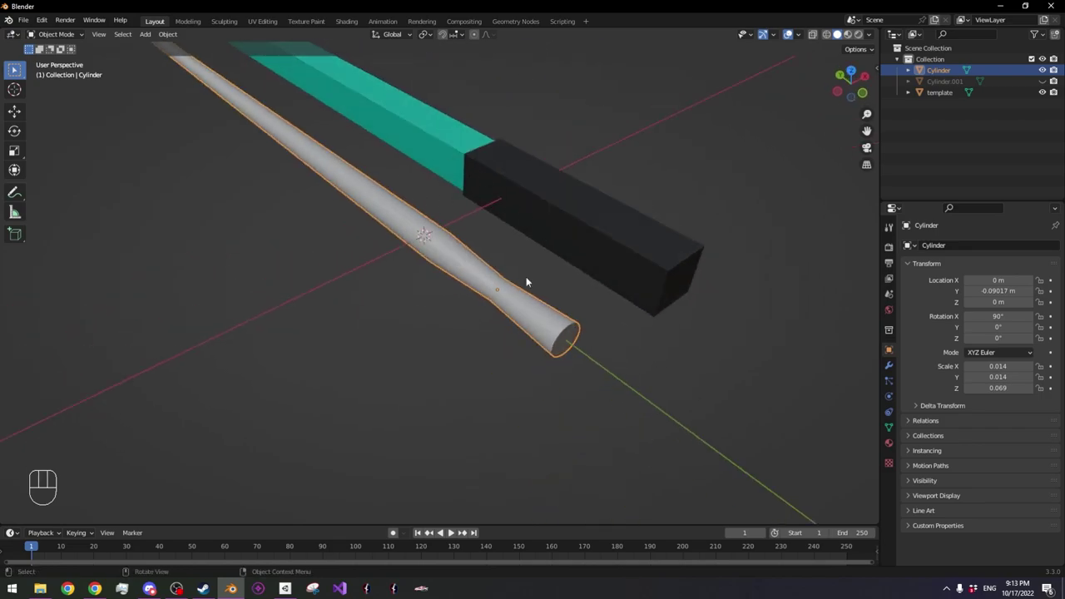
key("ctrl+z")
key("ctrl+z")
key("ctrl+z")
key("ctrl+z")
key("ctrl+z")
key("ctrl+z")
key("ctrl+z")
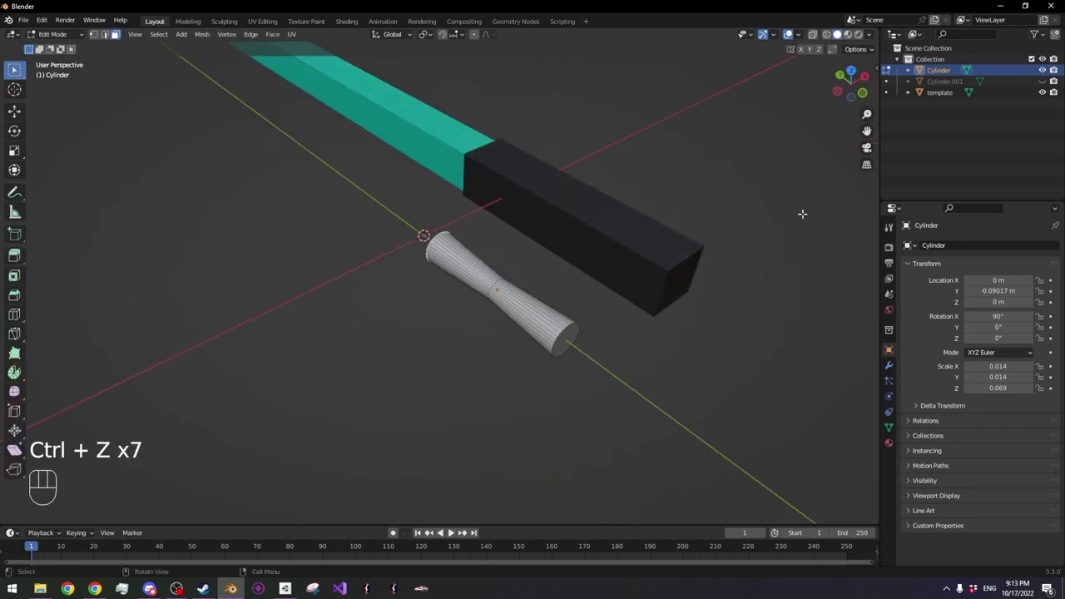
Leave mesh editing on the handle and unhide the separate pointed blade, Cylinder.001
key("Tab")
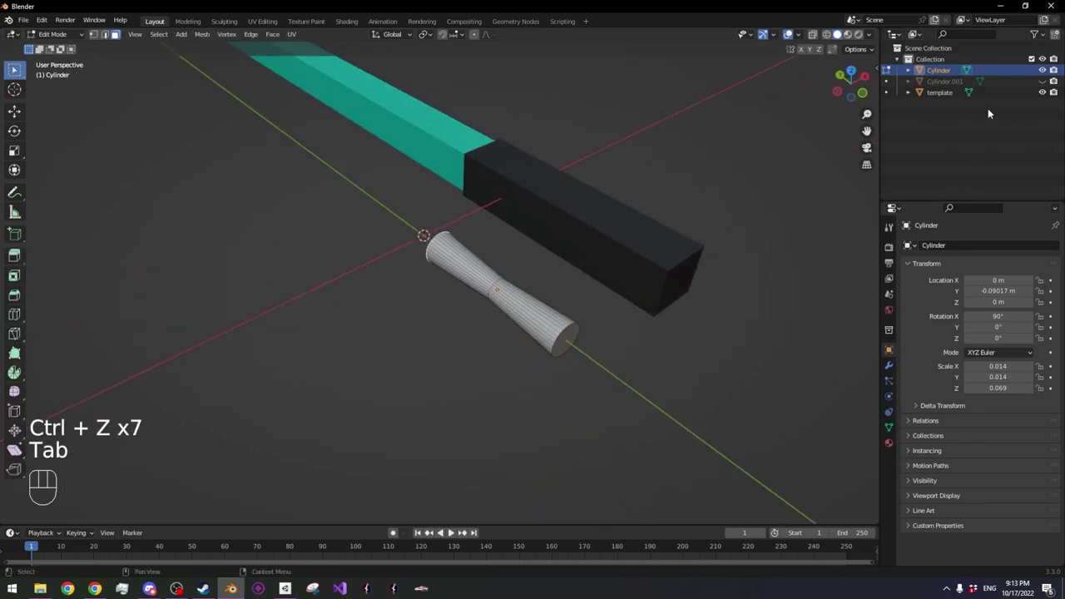
left_click(1042, 80)
key("Tab")
middle_click_drag(623, 224, 449, 354)
middle_click_drag(389, 260, 508, 208)
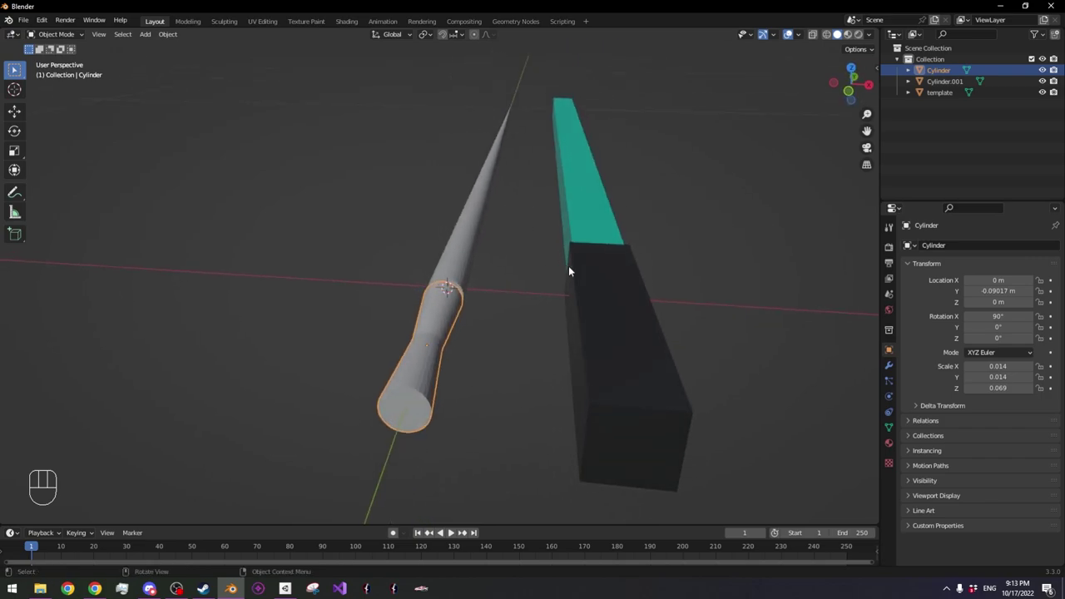
middle_click_drag(565, 248, 524, 254)
Add a torus at the origin with a major radius of 1 m and a minor radius of 0.08 m
key("shift+a")
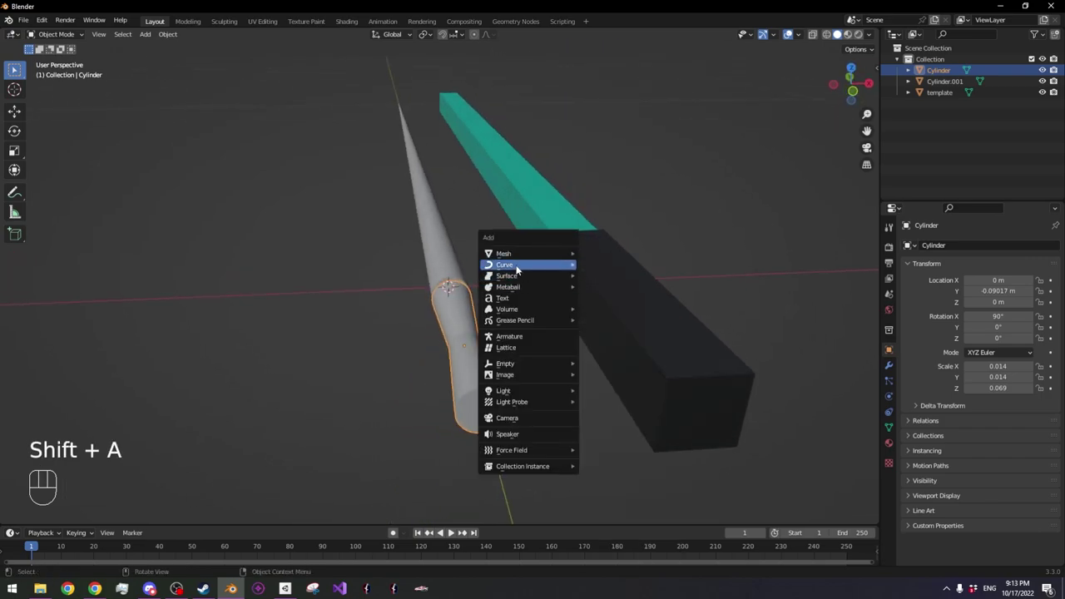
mouse_move(549, 253)
left_click(605, 332)
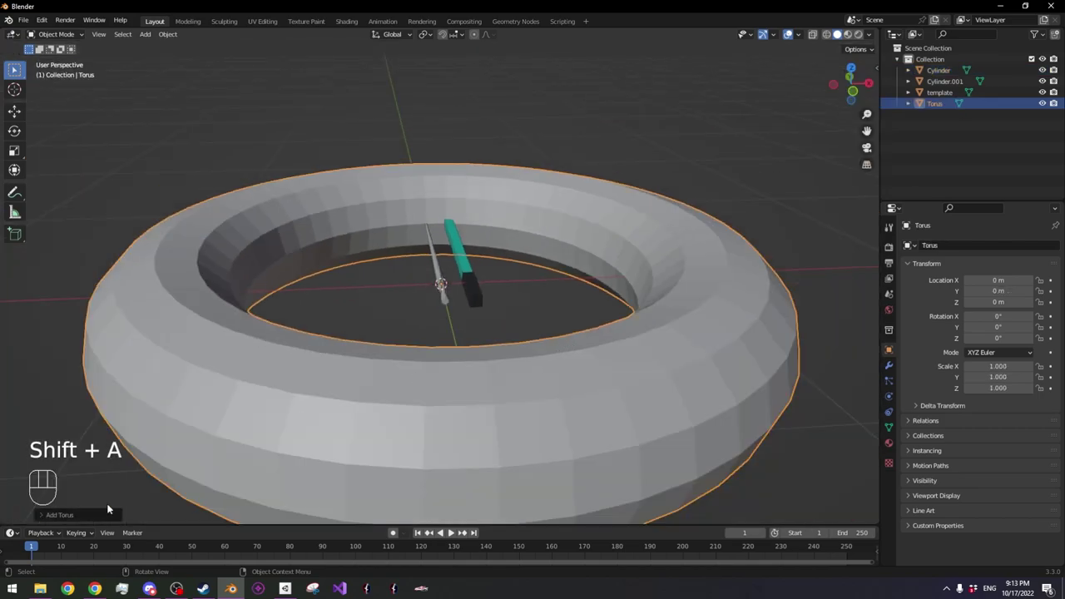
left_click(48, 516)
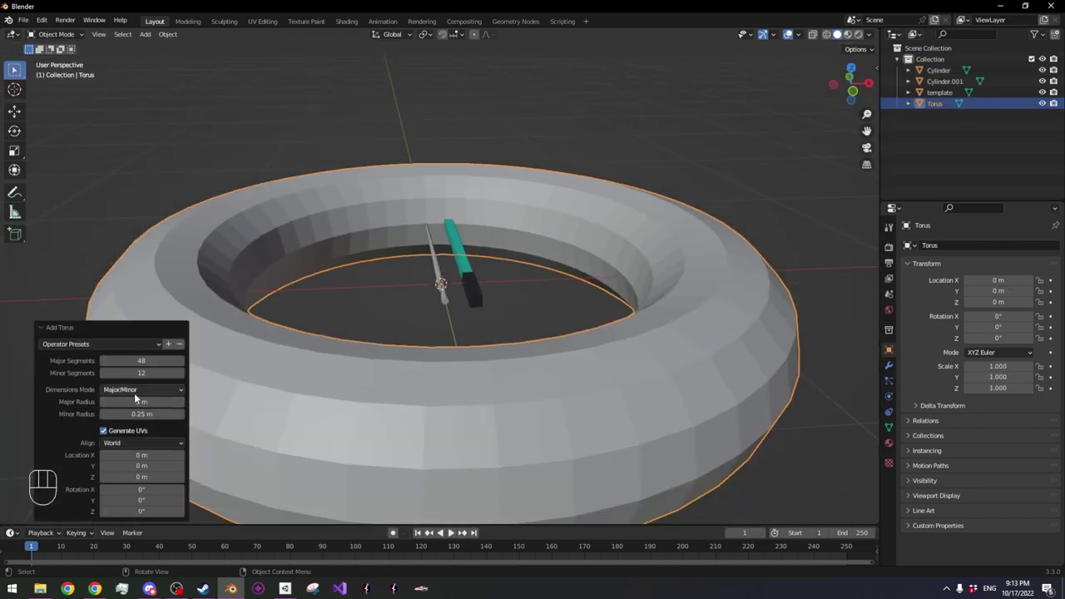
left_click_drag(153, 409, 261, 404)
left_click_drag(154, 413, 108, 414)
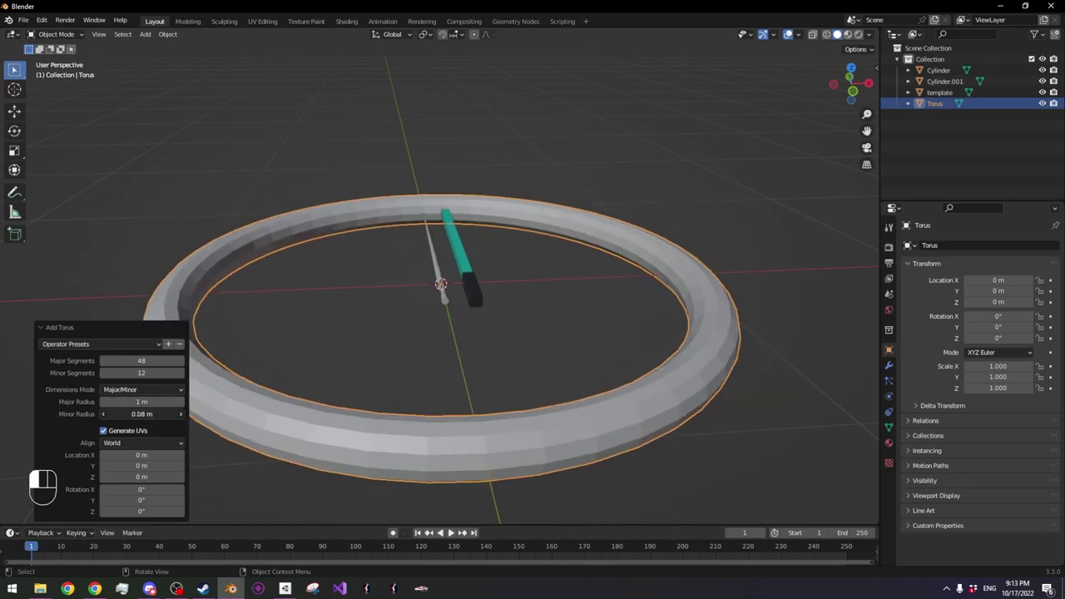
Scale the torus down to about 0.048 and rotate it 90° about the X axis so it rings the blade
key("s")
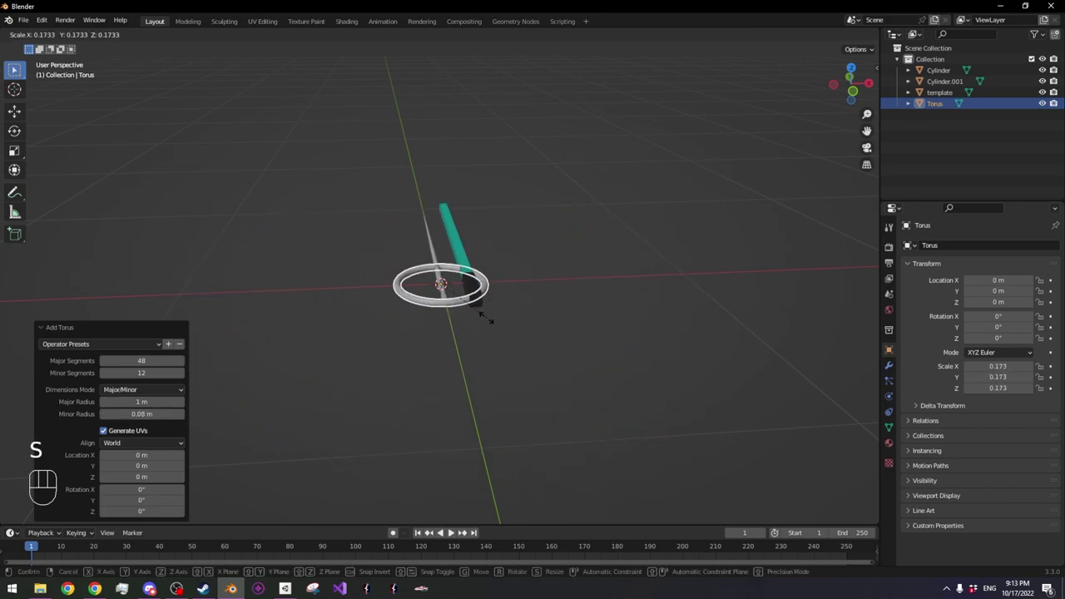
left_click(448, 295)
key("r")
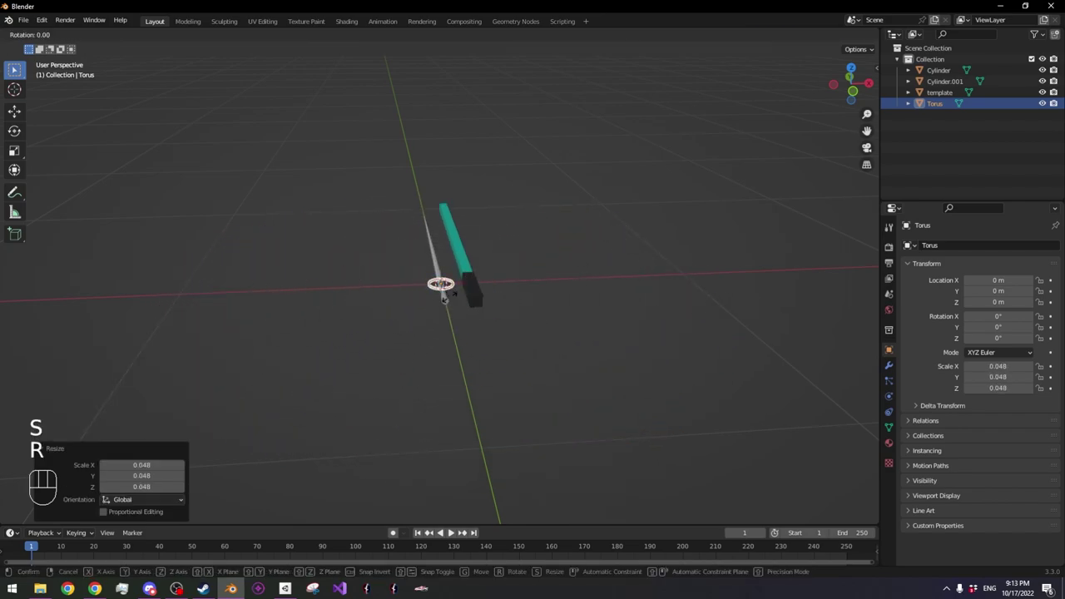
key("x")
key("9")
key("0")
key("Return")
scroll(766, 253, "up", 6)
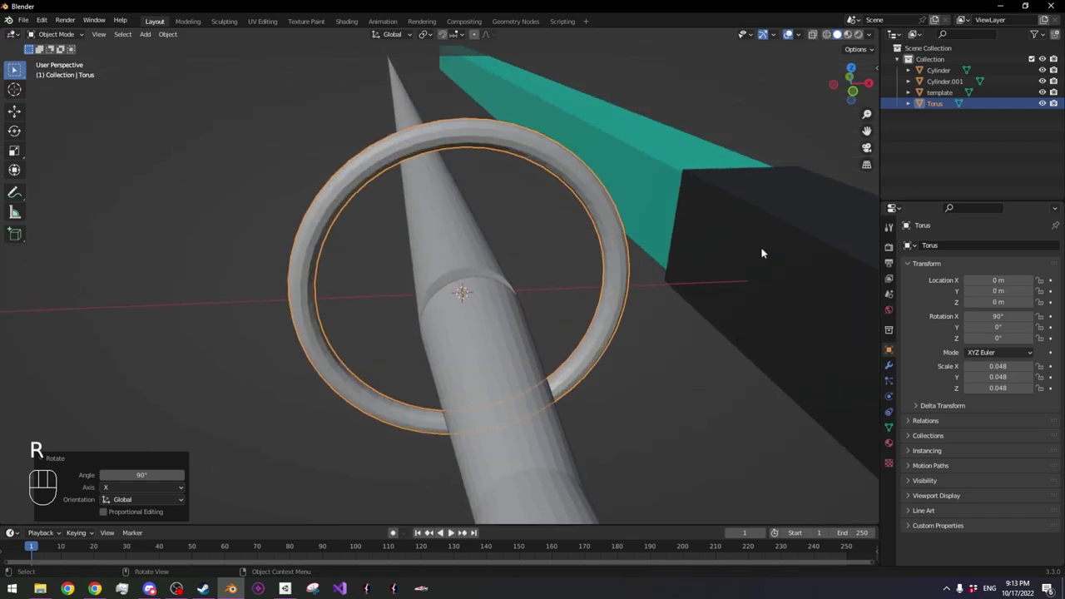
Shrink the torus further to a scale of about 0.027 and shift it along Y to about -0.003 m
key("s")
left_click(616, 261)
middle_click_drag(429, 308, 468, 380)
key("g")
key("y")
left_click(609, 352)
Apply auto smooth shading to the hourglass handle
scroll(469, 380, "up", 5)
middle_click_drag(370, 323, 388, 157)
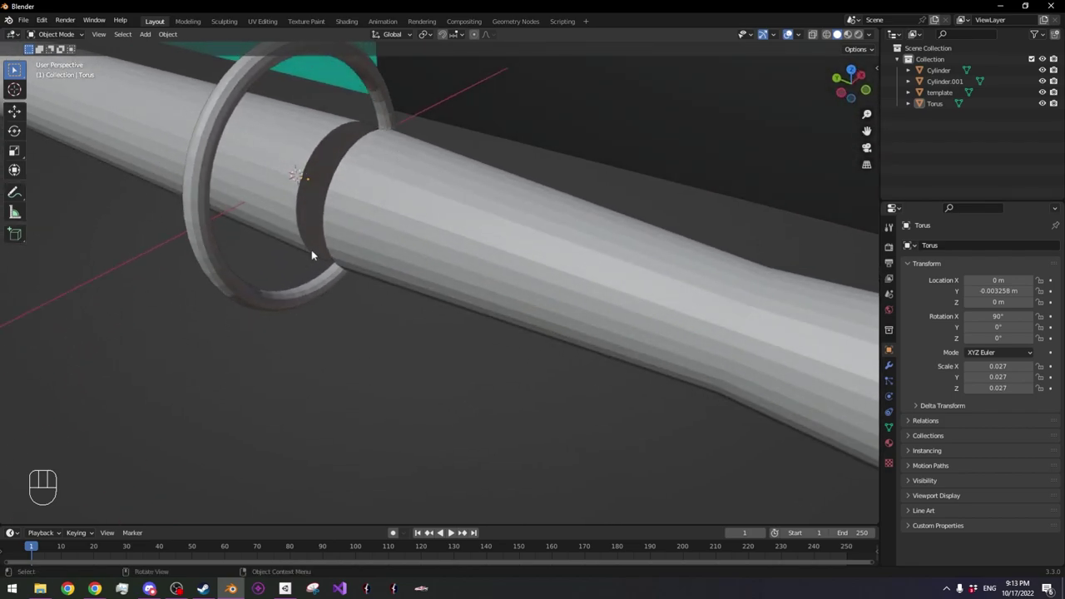
middle_click_drag(471, 263, 361, 309)
left_click(357, 223)
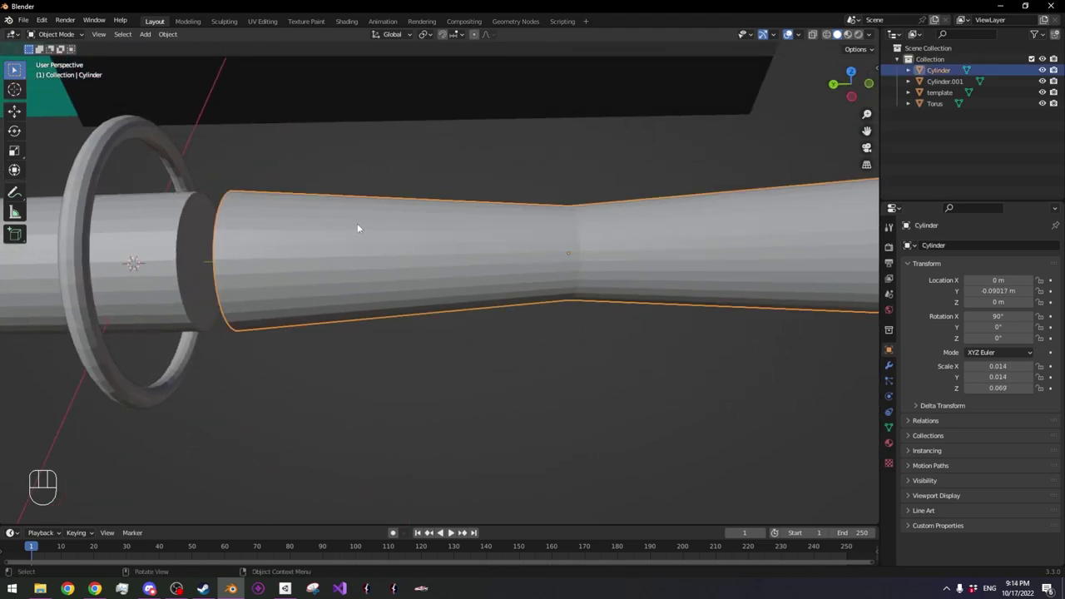
right_click(357, 223)
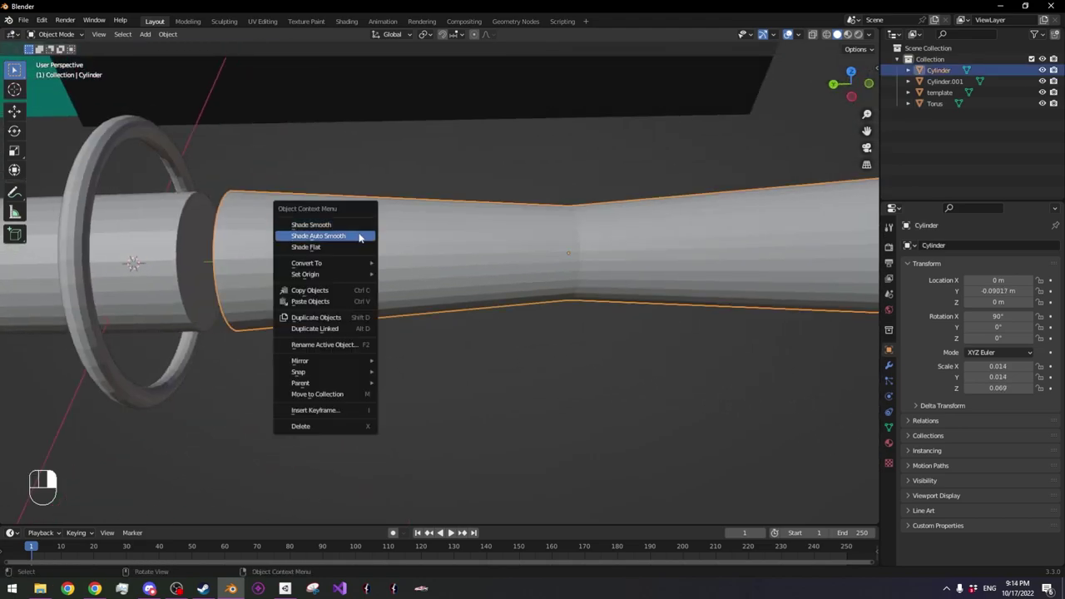
left_click(359, 236)
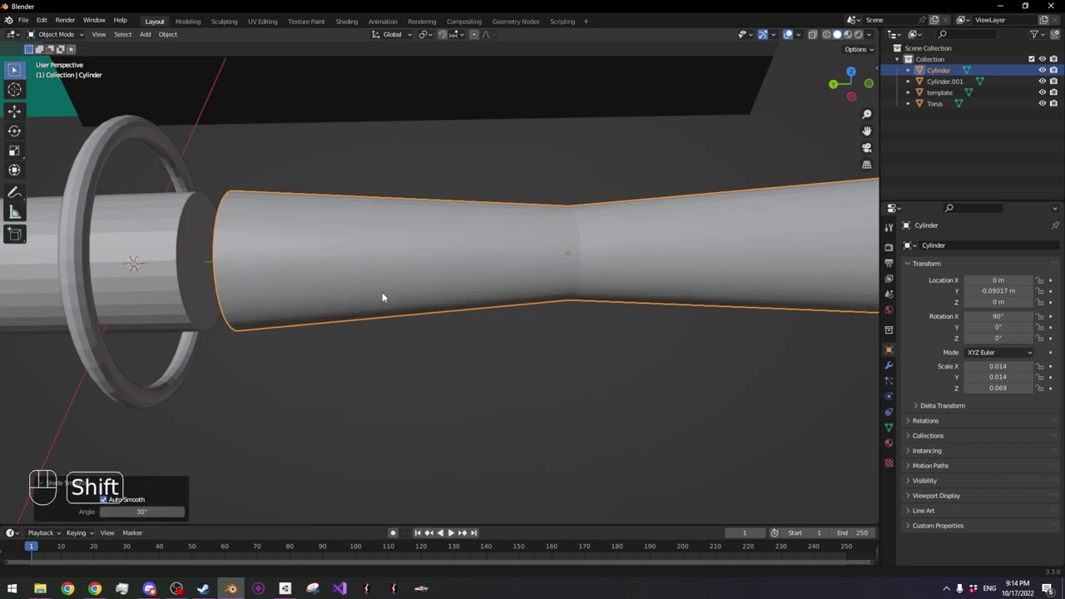
Try raising the handle's auto smooth angle to 104° and examine the shading around its end face
middle_click_drag(380, 297, 341, 257, "shift")
middle_click_drag(432, 227, 372, 196)
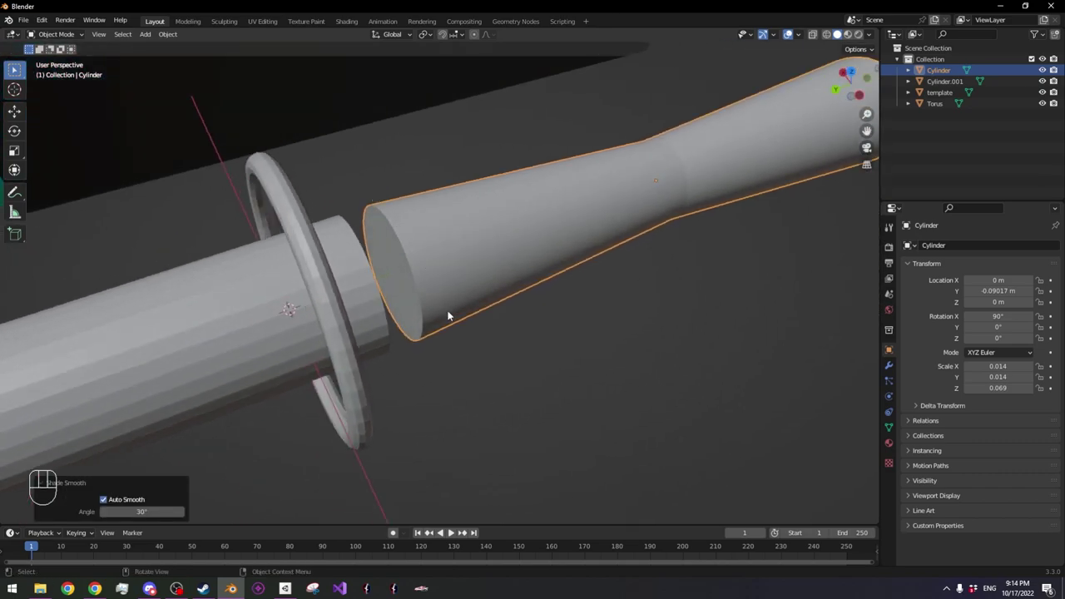
middle_click_drag(446, 315, 421, 333, "shift")
left_click(889, 427)
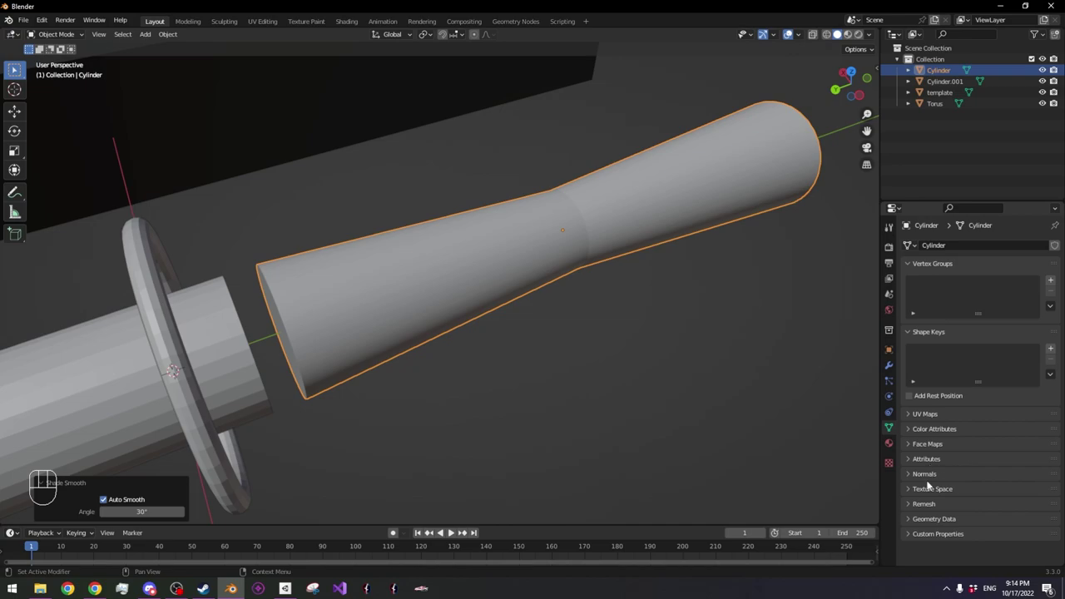
left_click(924, 474)
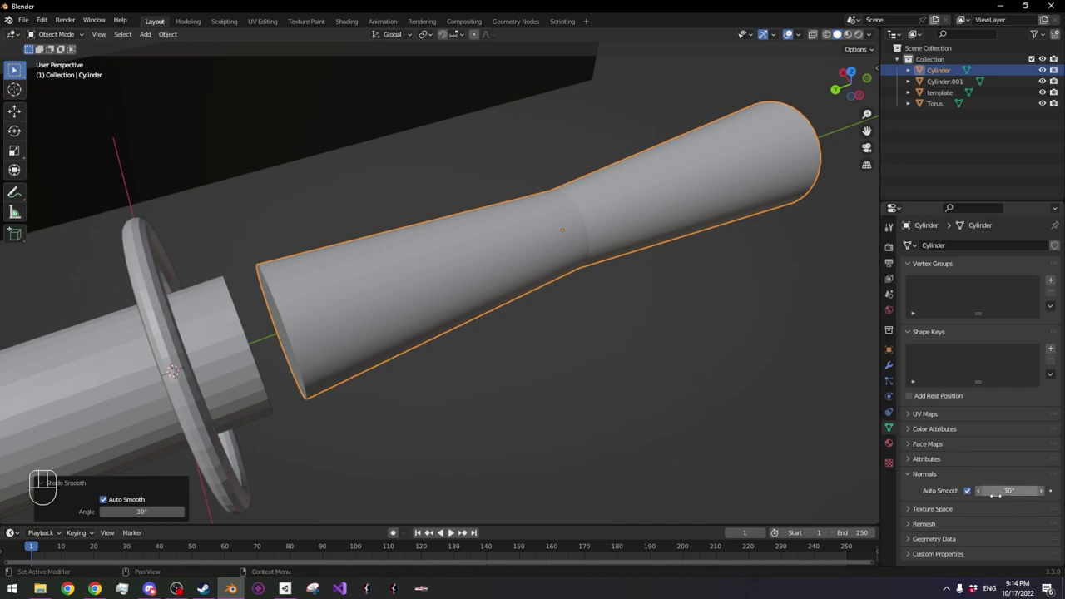
left_click_drag(1017, 494, 999, 494)
key("Return")
middle_click_drag(569, 374, 581, 342)
scroll(441, 369, "up", 3)
middle_click_drag(354, 374, 300, 300)
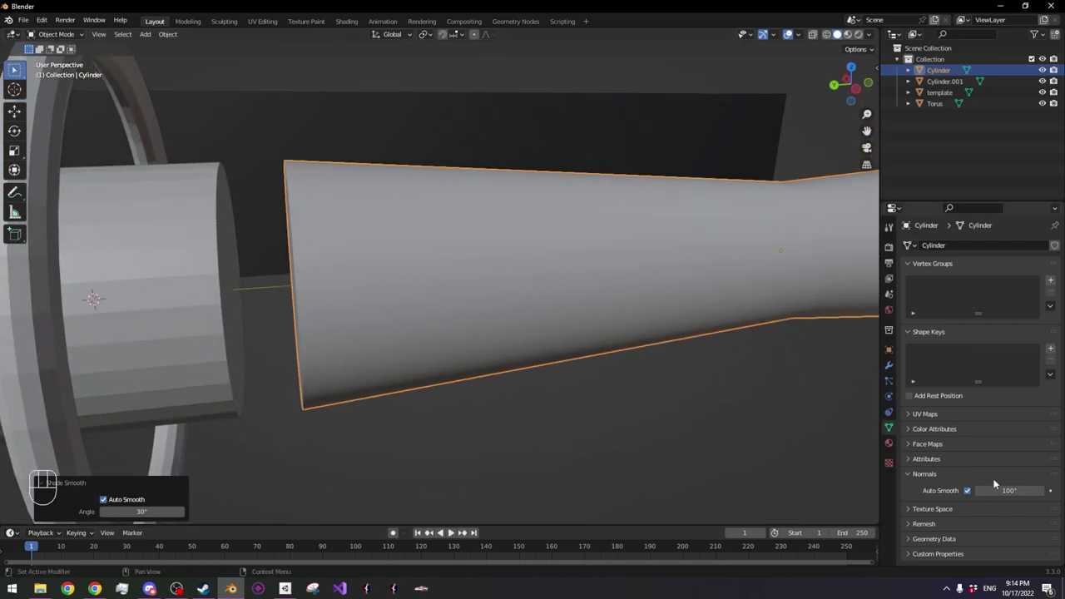
middle_click_drag(449, 400, 272, 200)
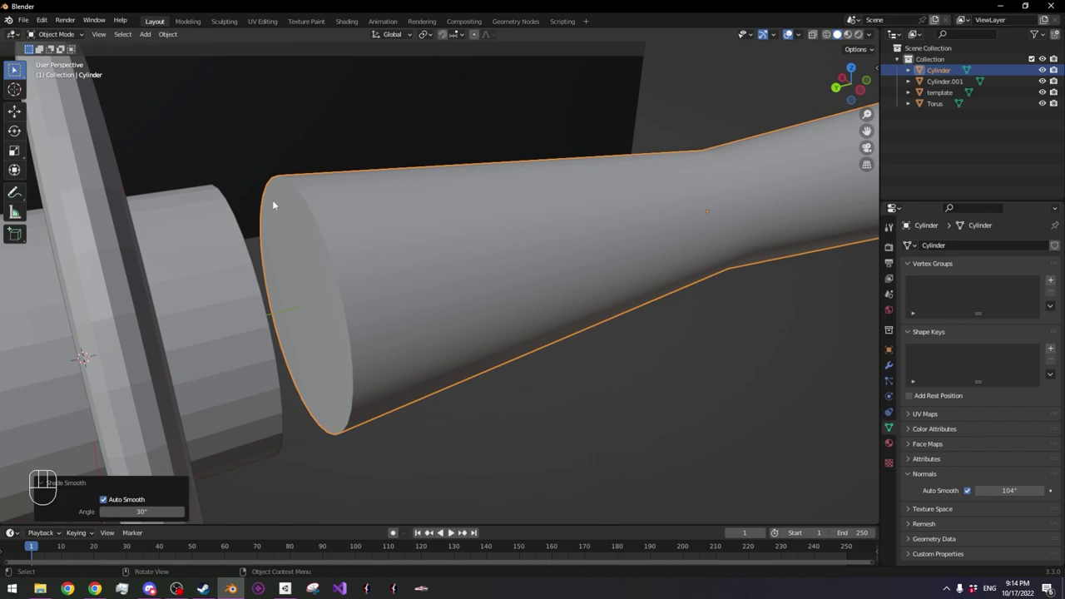
middle_click_drag(411, 398, 431, 399)
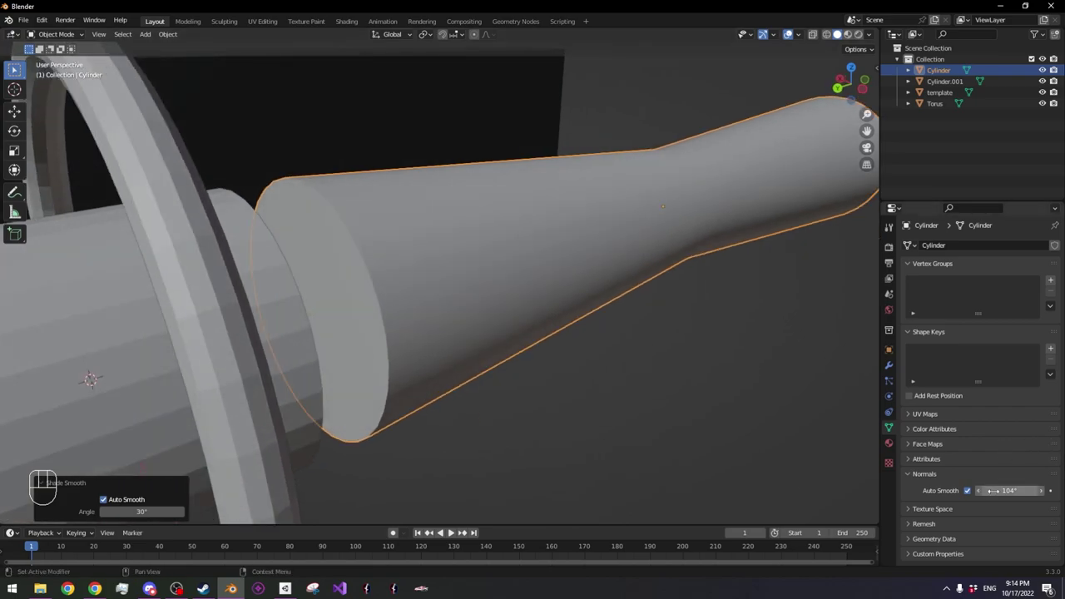
Try an auto smooth angle of 180° on the handle, and restore it to 30°
left_click_drag(1009, 491, 1040, 491)
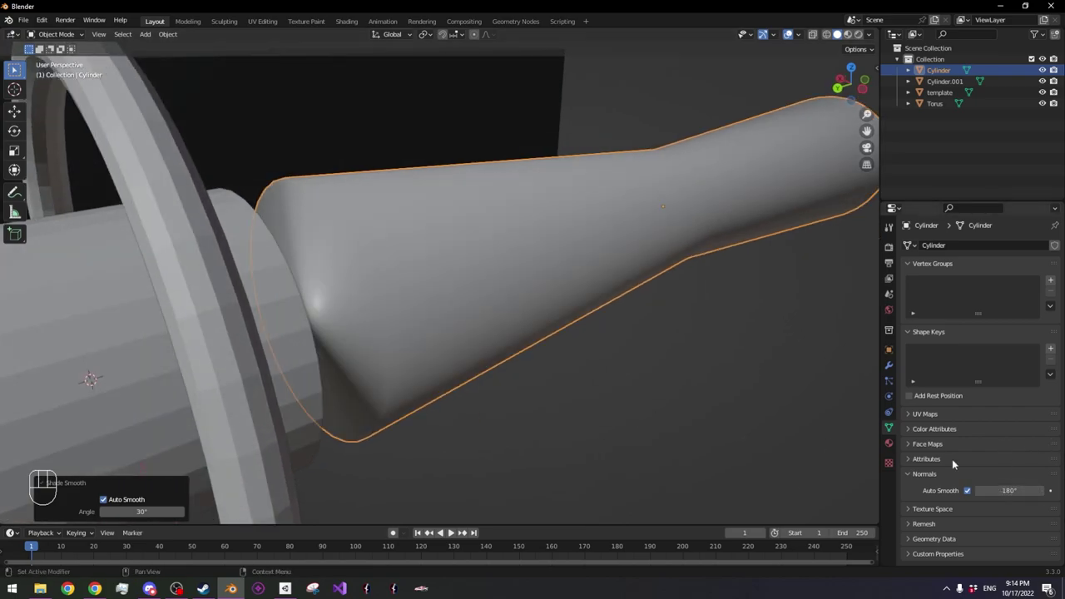
type("0")
key("Return")
Try auto smooth shading on the torus ring, testing an angle of about 32.8°
middle_click_drag(840, 408, 388, 322)
scroll(408, 318, "up", 5)
scroll(421, 316, "down", 5)
middle_click_drag(434, 351, 613, 394)
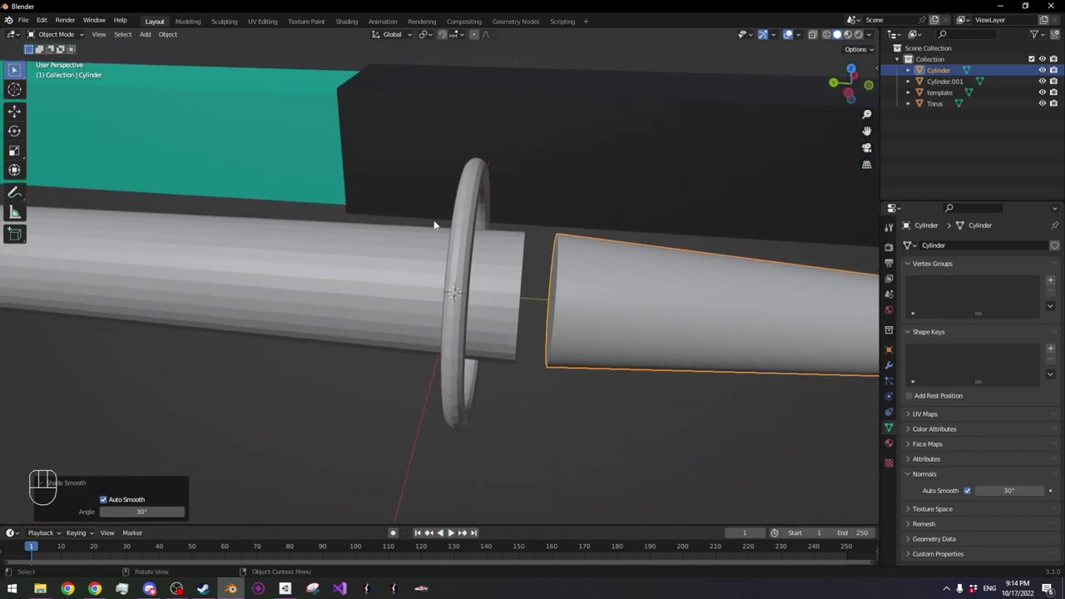
left_click(468, 199)
middle_click_drag(468, 199, 505, 388, "shift")
scroll(460, 338, "up", 4)
scroll(505, 393, "down", 4)
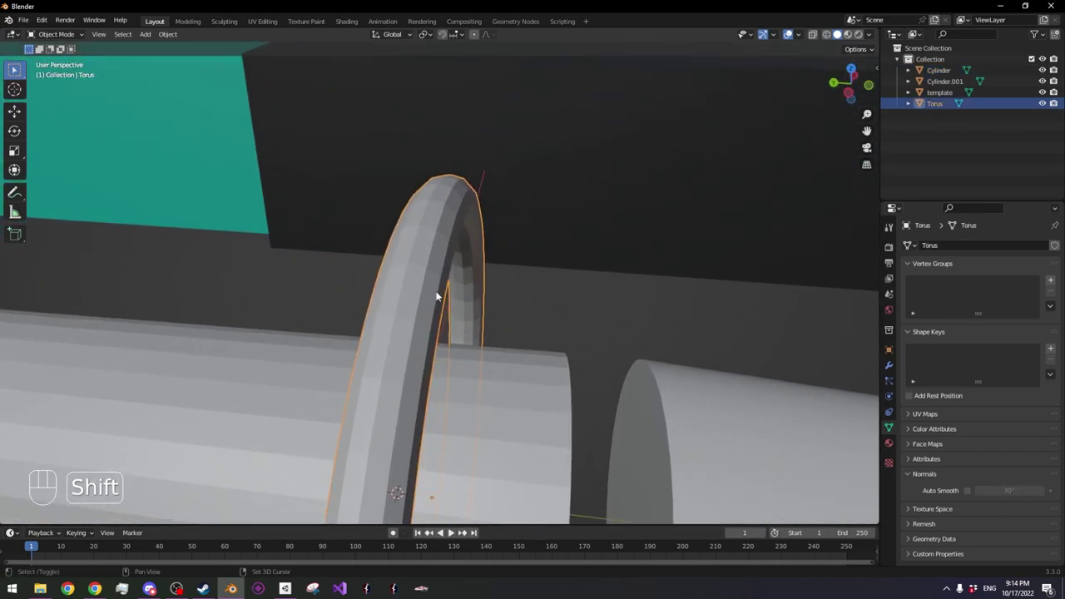
right_click(440, 297)
left_click(440, 233)
middle_click_drag(438, 236, 413, 250)
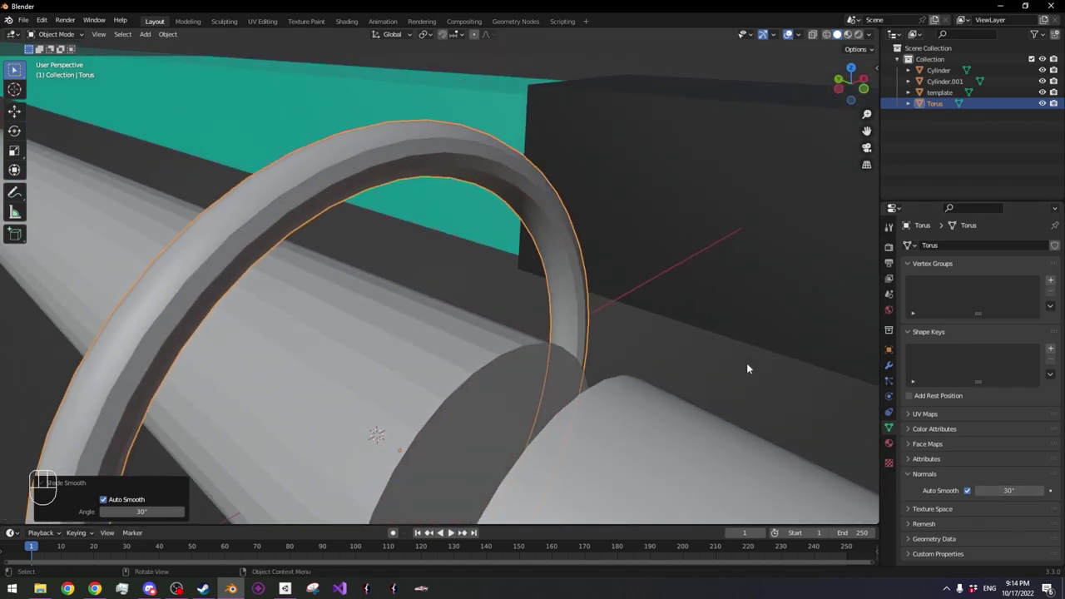
left_click_drag(998, 489, 1004, 490)
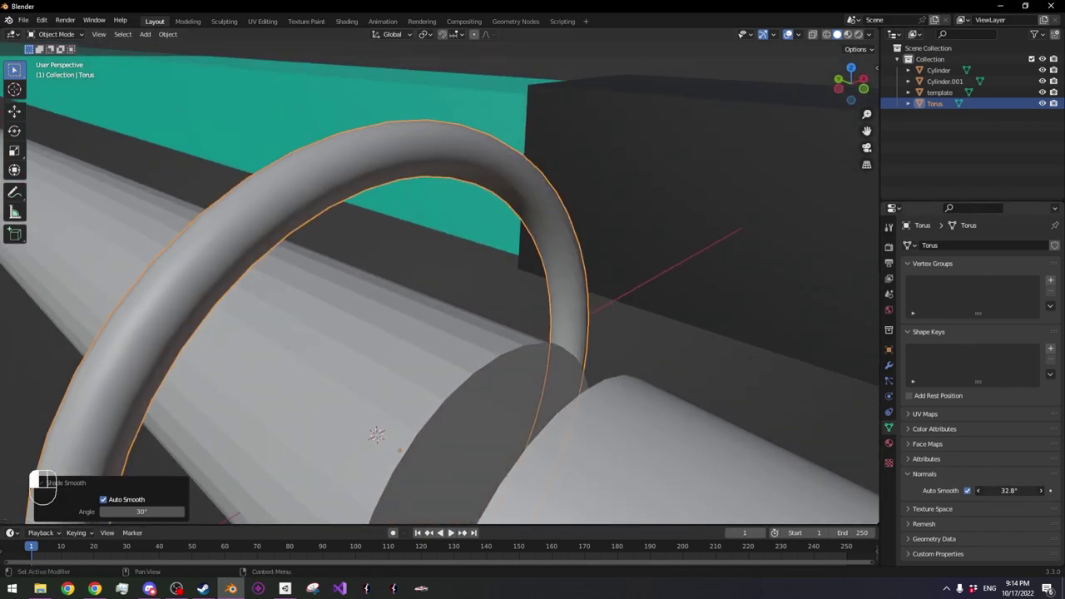
key("Escape")
Apply plain smooth shading to the torus ring
right_click(492, 190)
left_click(491, 188)
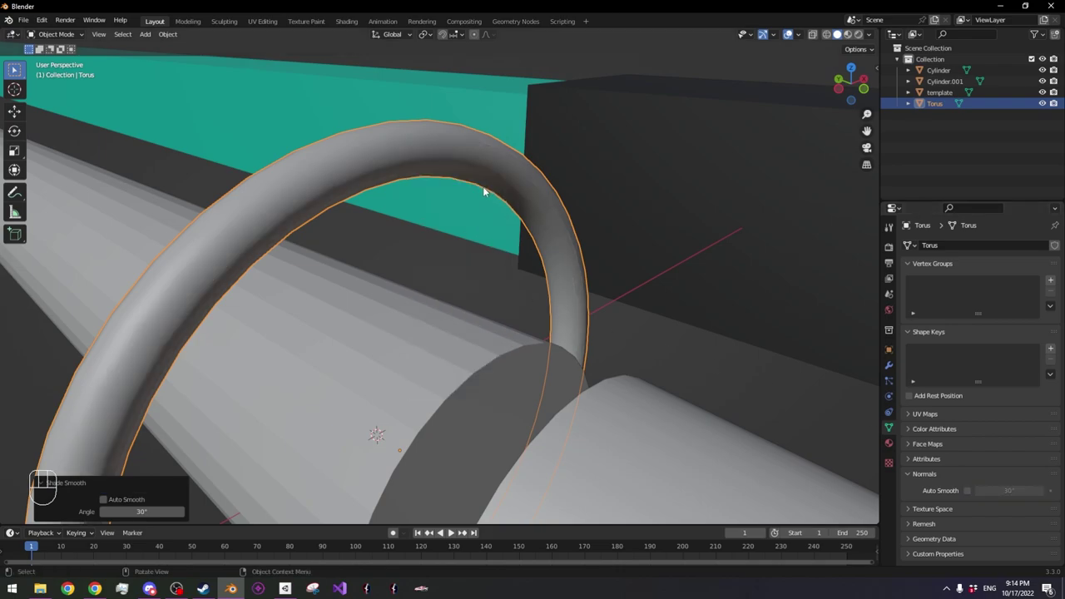
middle_click_drag(315, 171, 441, 384)
Apply auto smooth shading to the blade, Cylinder.001, and deselect it
left_click(441, 384)
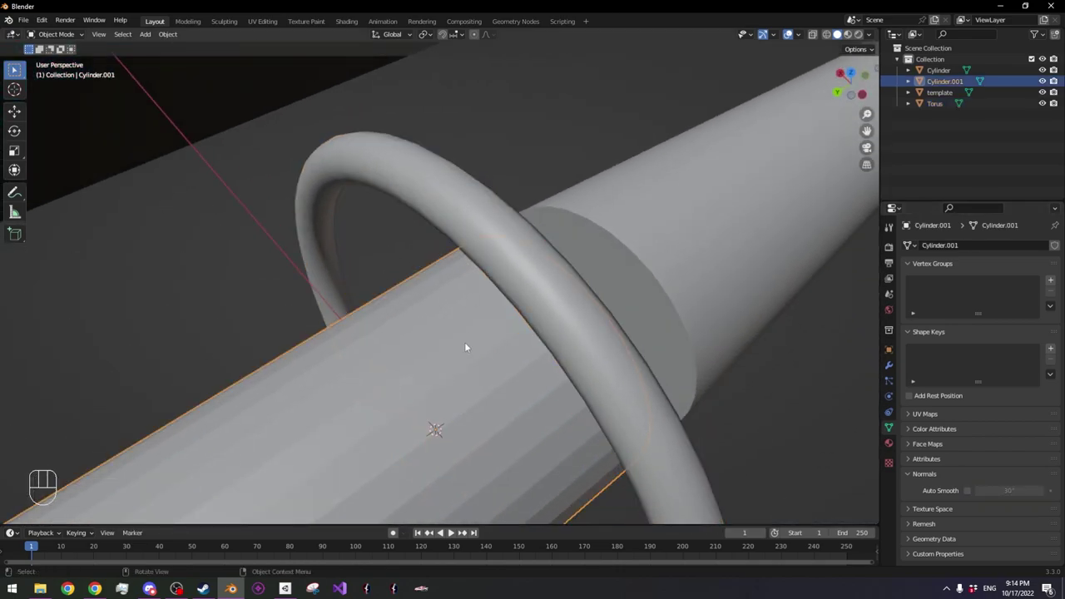
scroll(463, 344, "down", 4)
middle_click_drag(494, 357, 751, 387)
right_click(535, 321)
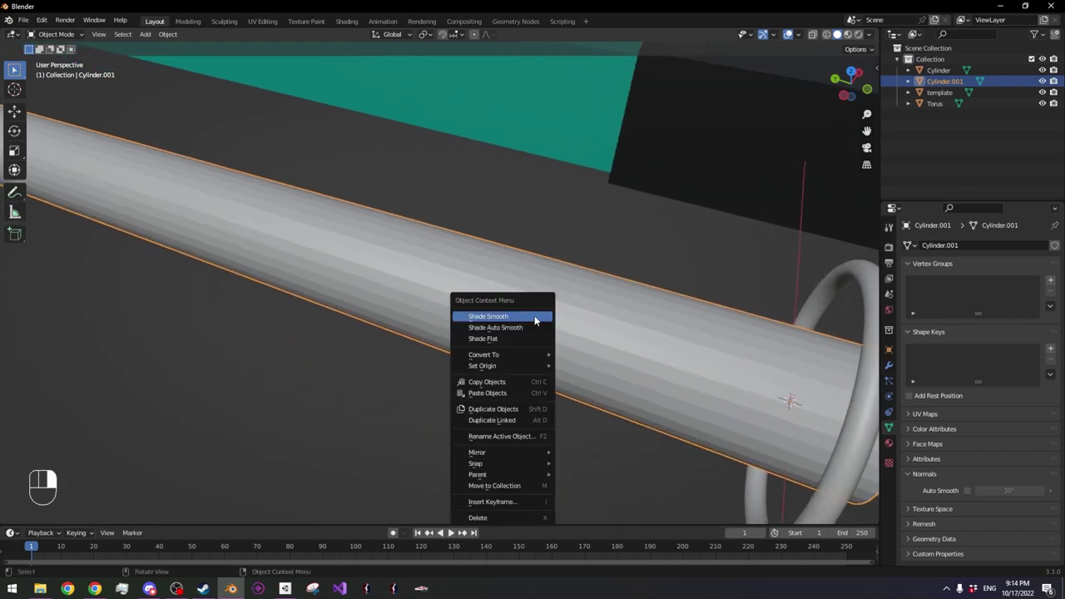
left_click(525, 328)
middle_click_drag(546, 327, 435, 294)
middle_click_drag(605, 291, 412, 302, "shift")
left_click(653, 284)
Add a text object at the scene origin
scroll(623, 333, "down", 6)
middle_click_drag(622, 333, 583, 279)
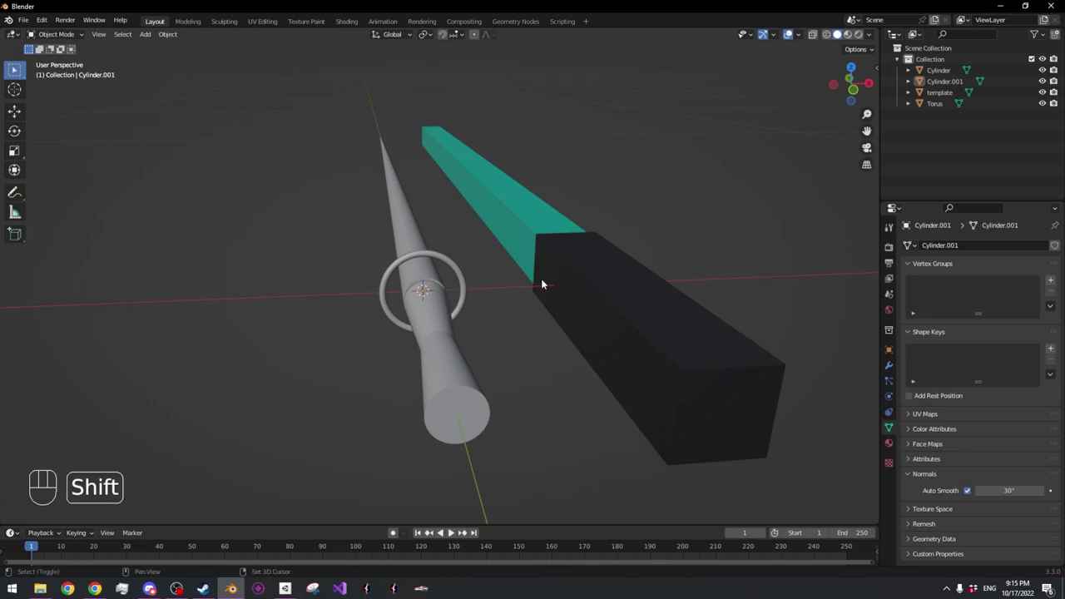
key("shift+a")
left_click(526, 327)
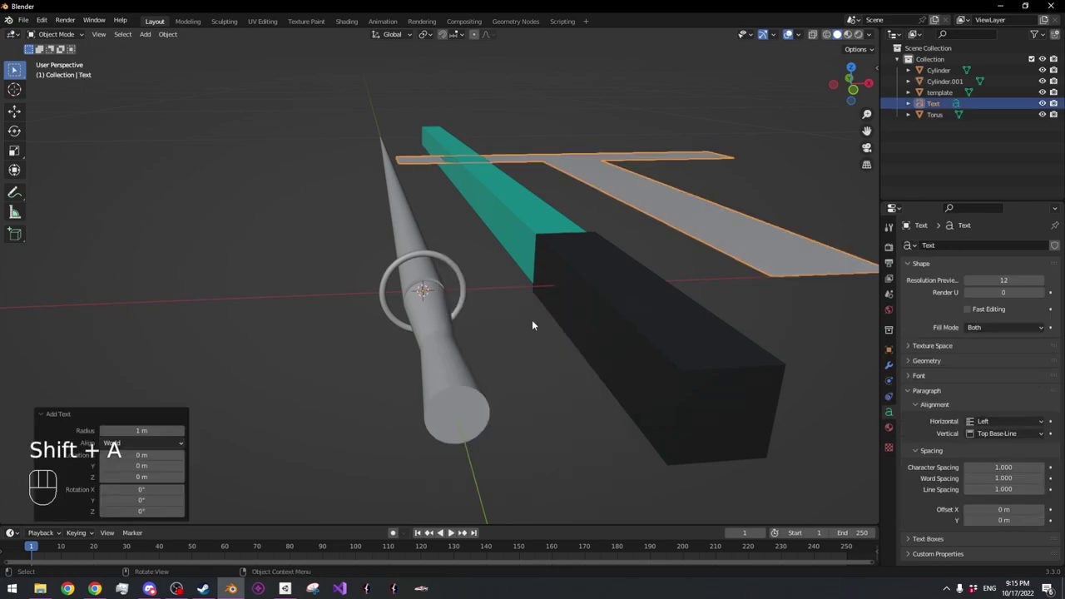
scroll(537, 333, "down", 5)
Replace the text object's default content with "the text you want"
key("Tab")
key("BackSpace")
key("BackSpace")
key("BackSpace")
key("BackSpace")
key("BackSpace")
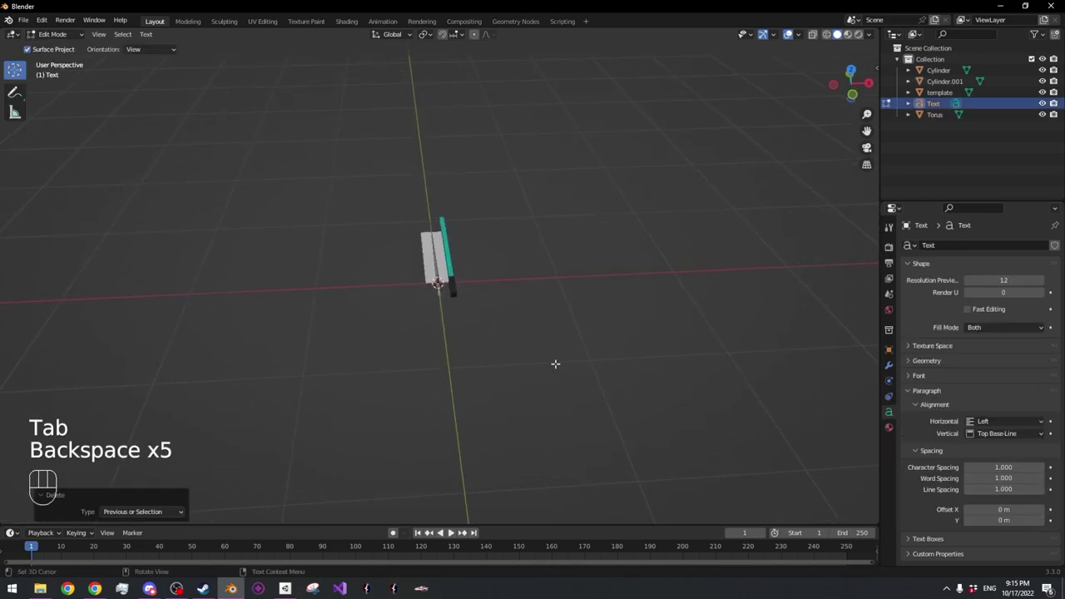
type("the ti")
key("BackSpace")
type("e")
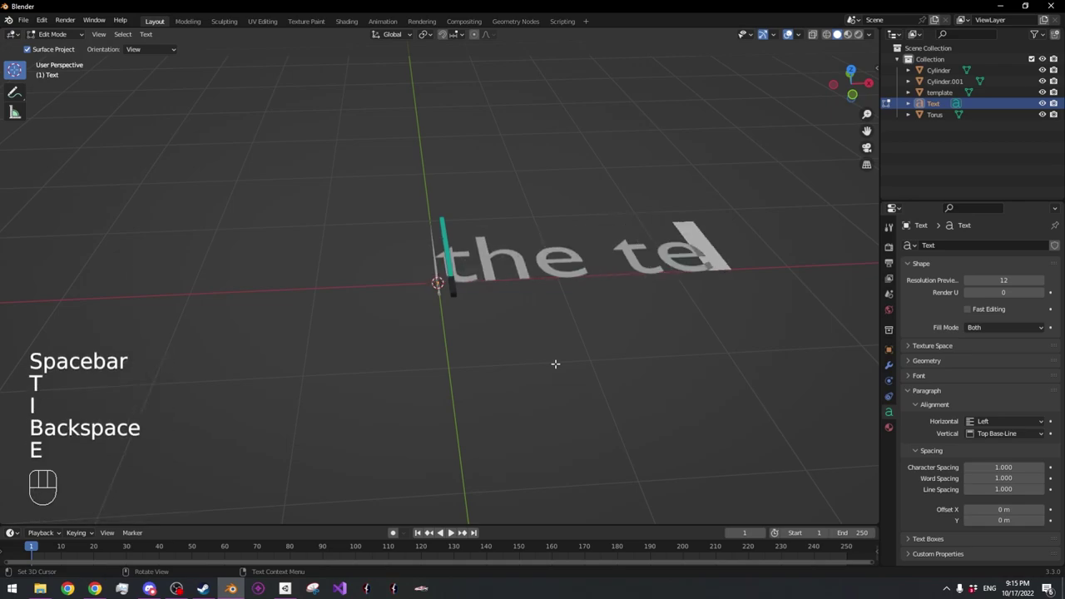
type("xt you want")
key("Tab")
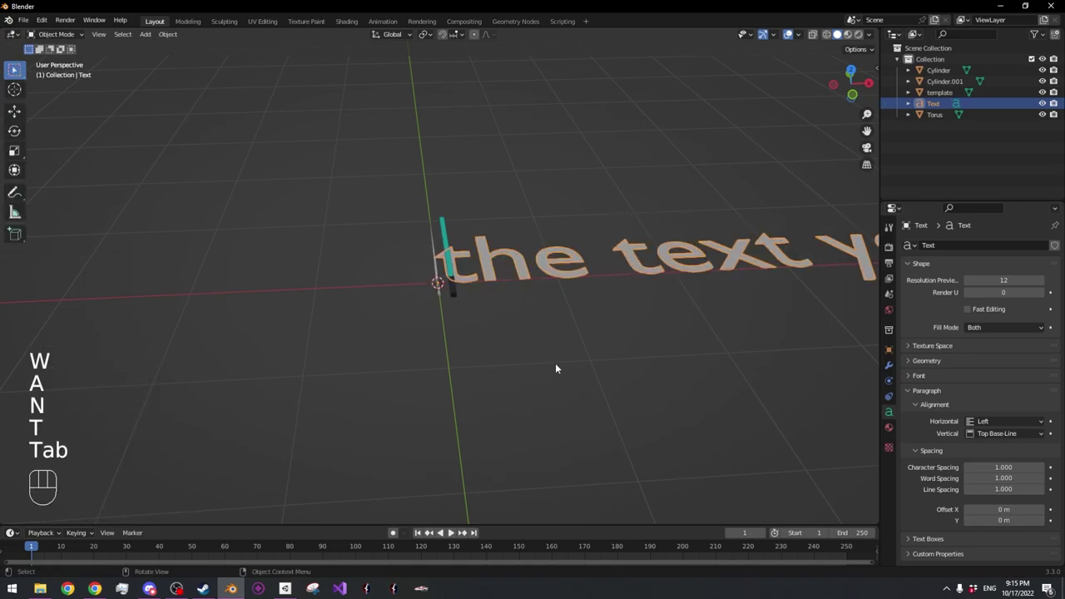
Scale the text object down to about 0.272
key("s")
left_click(582, 279)
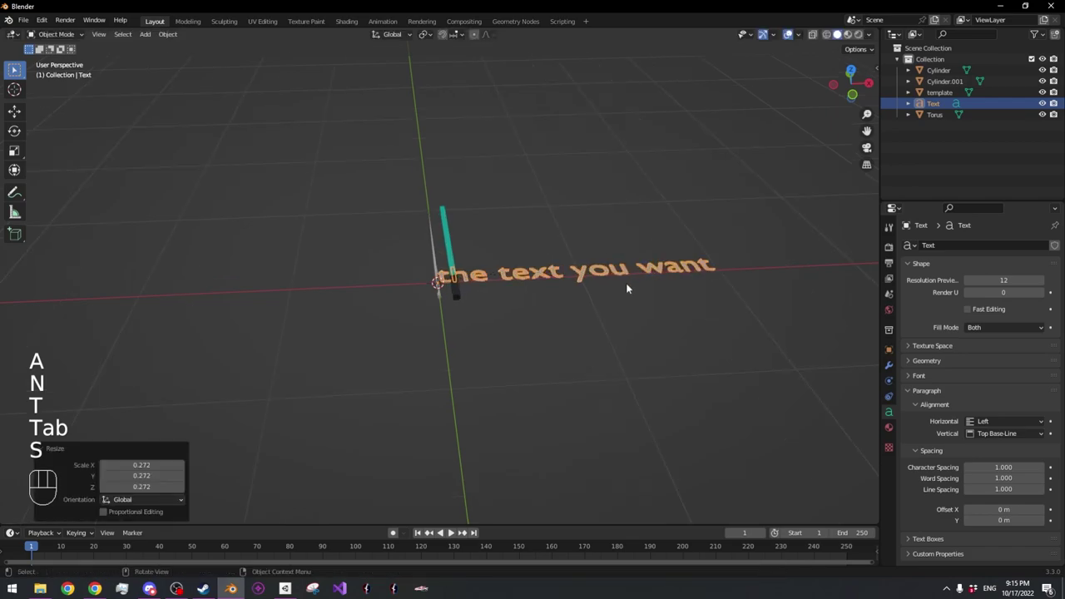
middle_click_drag(830, 395, 703, 376, "shift")
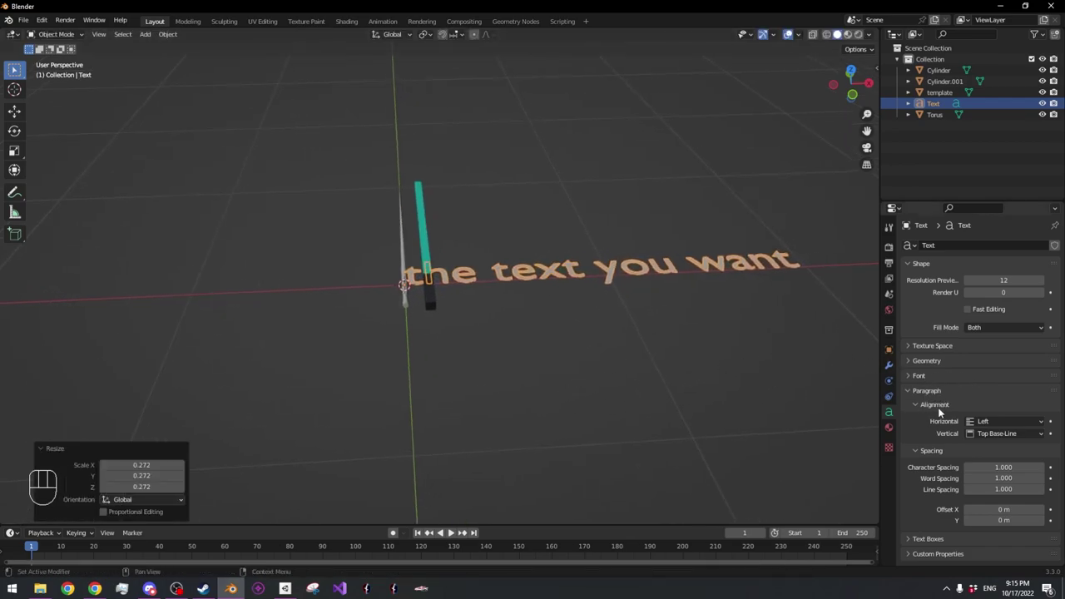
Set the text object's paragraph alignment to Center both horizontally and vertically
left_click(988, 422)
left_click(986, 447)
left_click(997, 434)
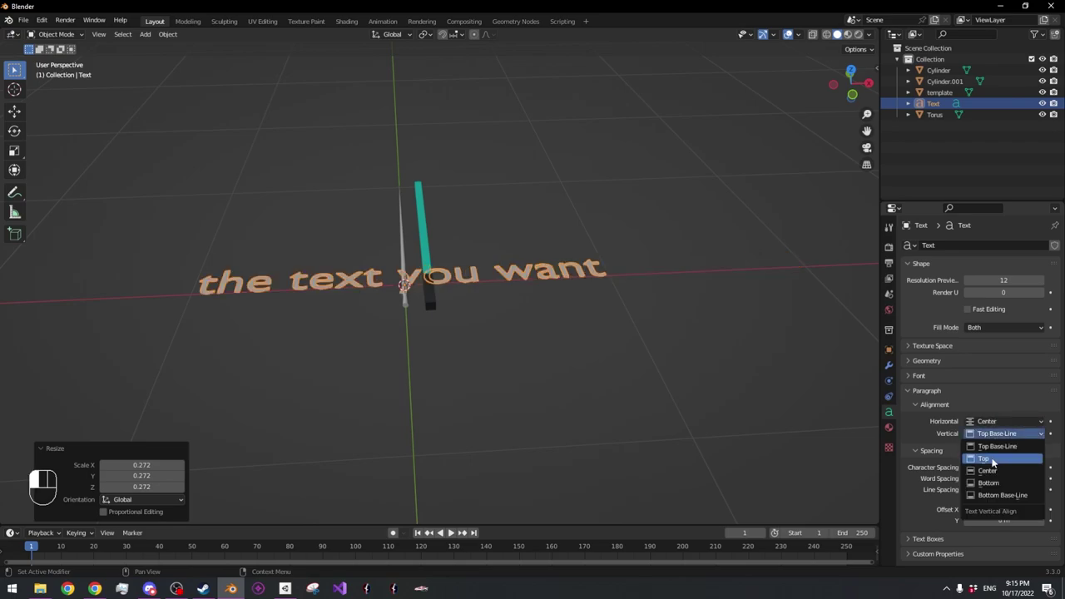
left_click(994, 463)
Add a Bezier circle curve at the scene origin
middle_click_drag(581, 343, 592, 369)
scroll(583, 366, "up", 5)
middle_click_drag(457, 356, 557, 252, "shift")
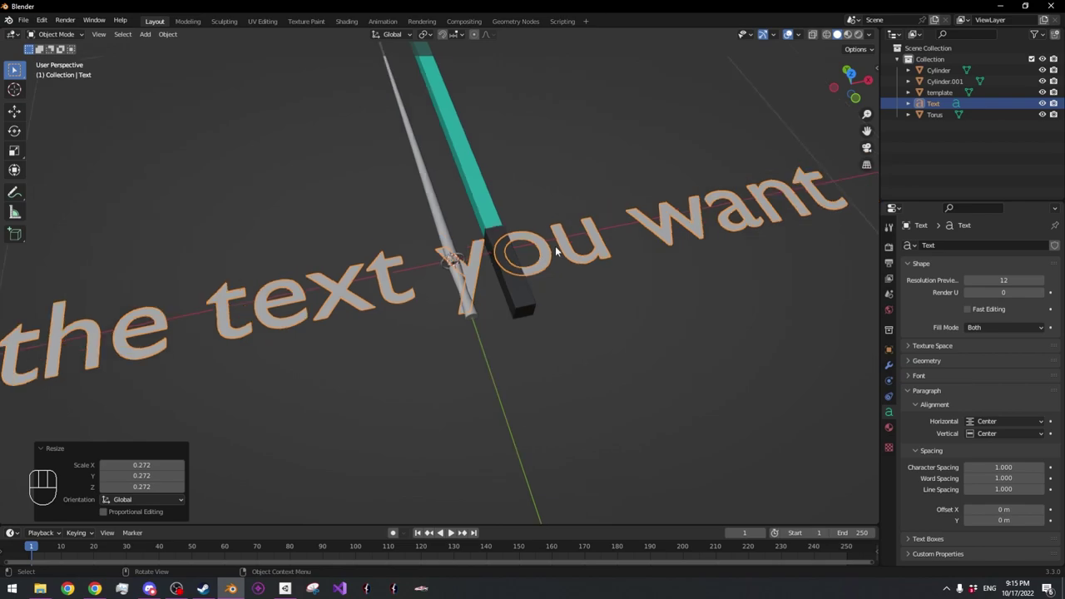
key("shift+a")
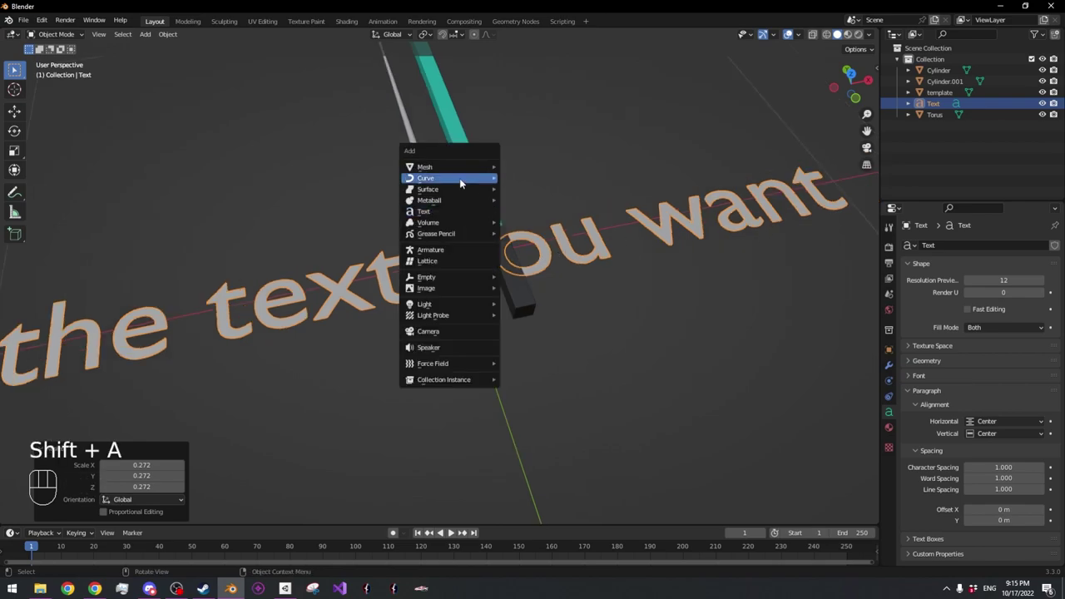
mouse_move(460, 185)
left_click(526, 189)
Try raising one control point of the Bezier circle about 0.56 m along the Z axis in Edit Mode
key("Tab")
middle_click_drag(482, 314, 434, 277)
left_click_drag(313, 215, 347, 248)
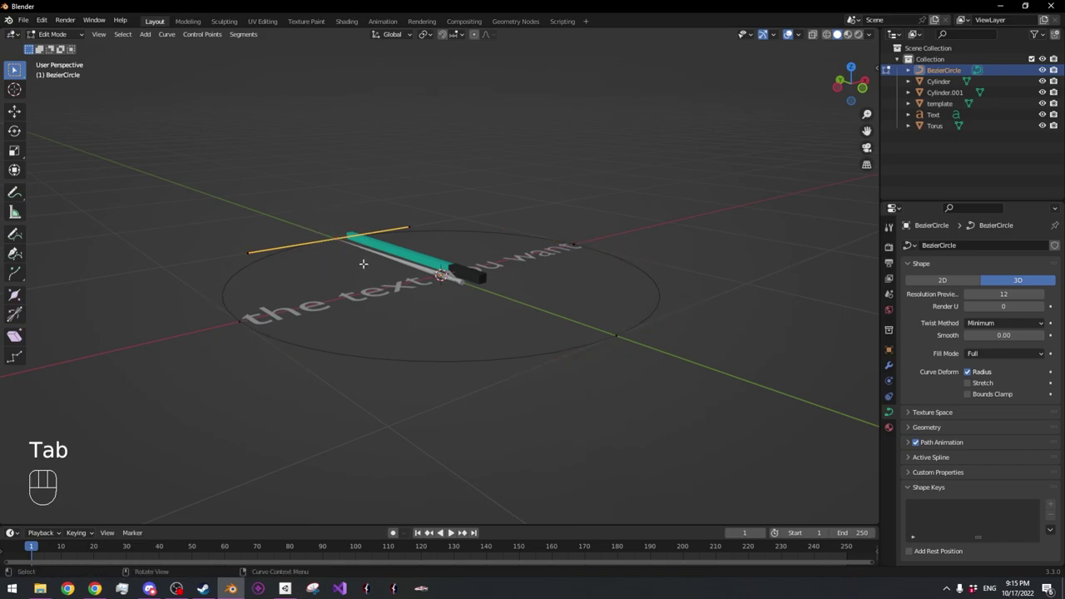
key("g")
key("z")
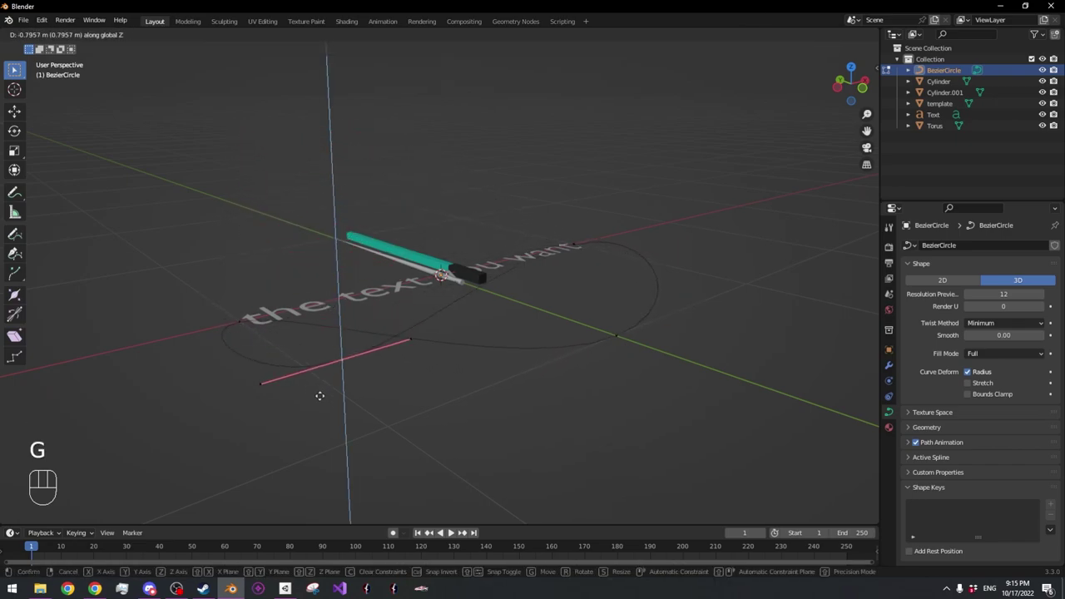
left_click(350, 169)
middle_click_drag(350, 169, 549, 265)
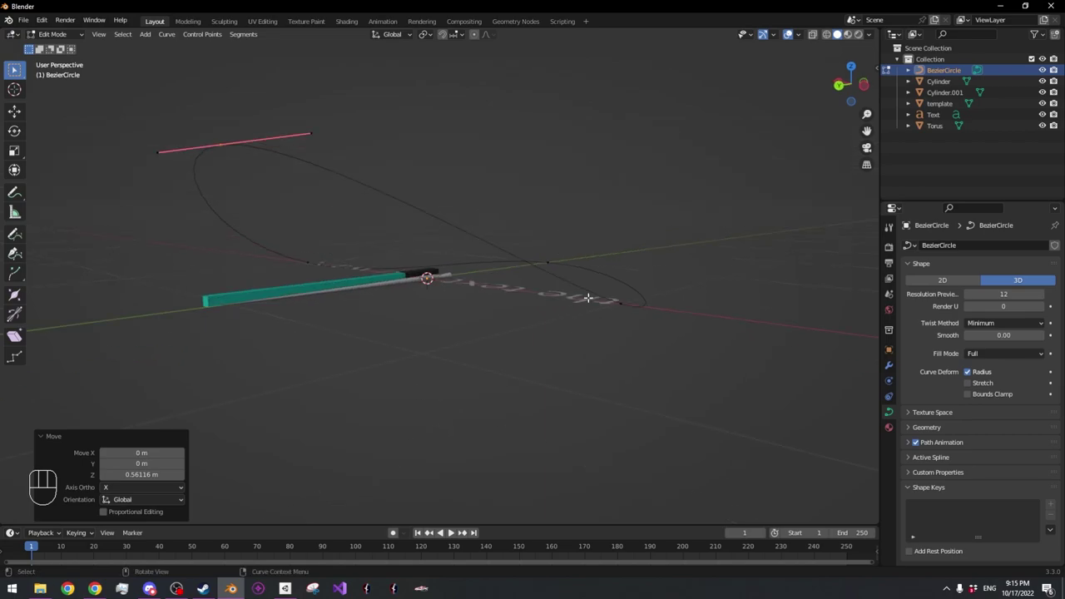
Undo the control point changes on the Bezier circle and return to Object Mode
key("g")
right_click(564, 145)
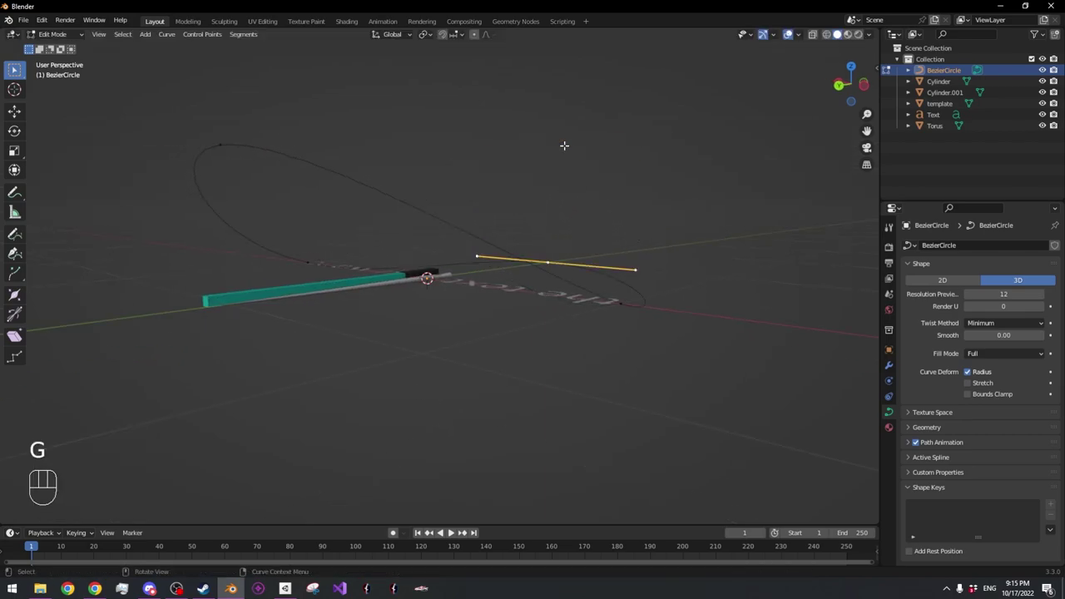
key("ctrl+z")
key("ctrl+z")
key("Tab")
Add a Curve modifier to the text object with BezierCircle as its curve object
middle_click_drag(563, 145, 564, 233)
left_click(616, 262)
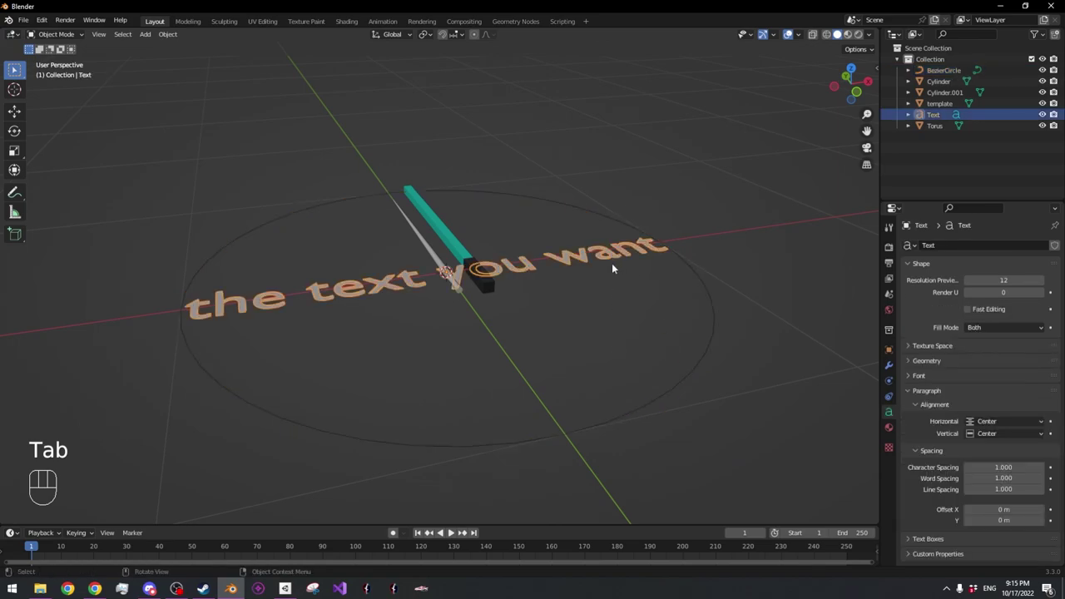
left_click(889, 366)
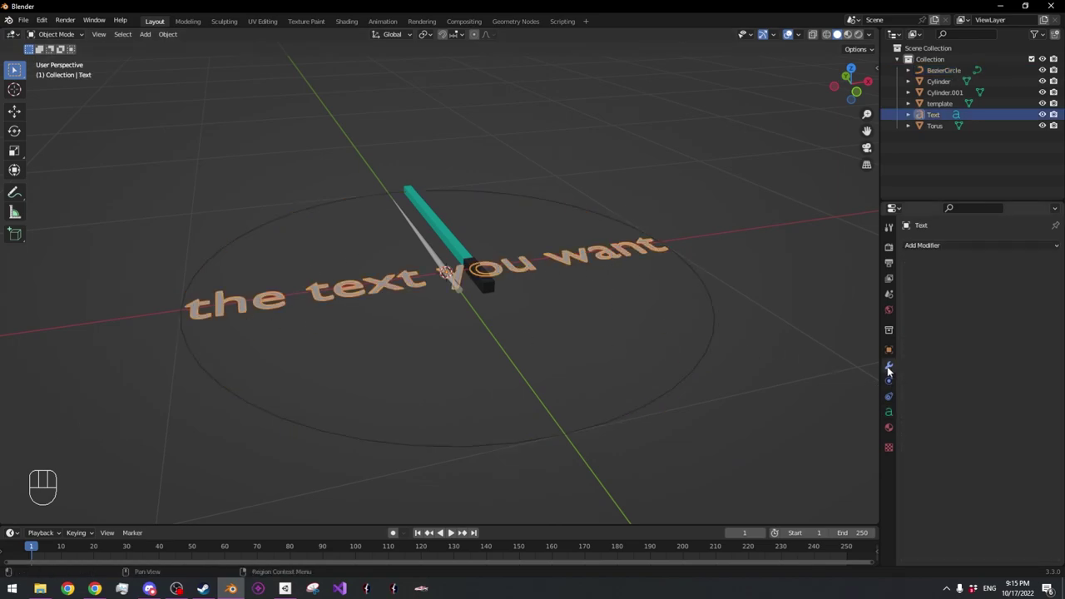
left_click(916, 248)
left_click(949, 301)
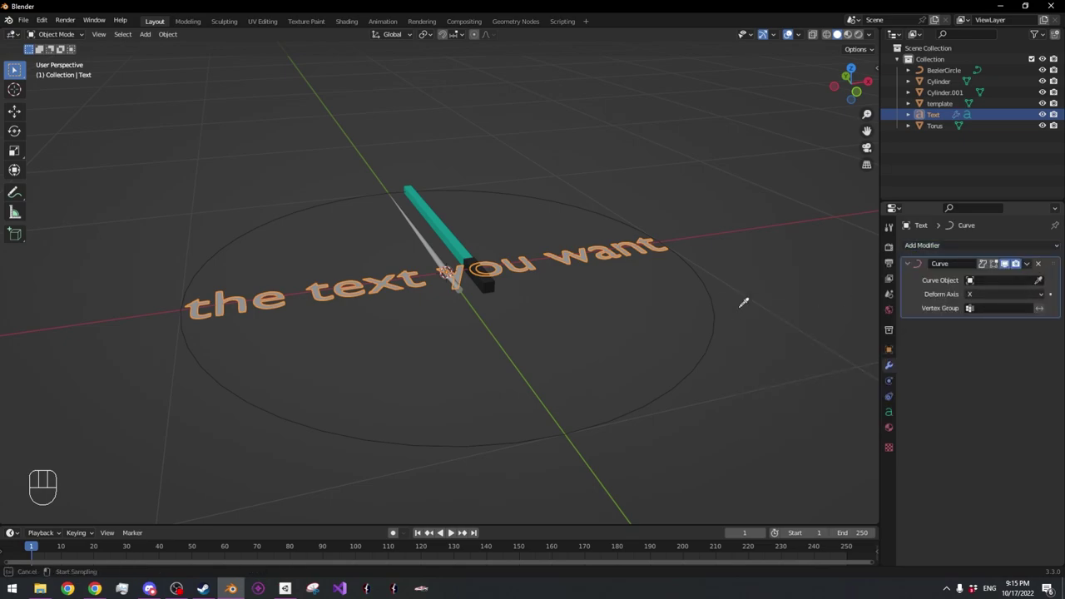
left_click(715, 311)
Scale the text and the Bezier circle together down to about 0.167
middle_click_drag(740, 344, 741, 367)
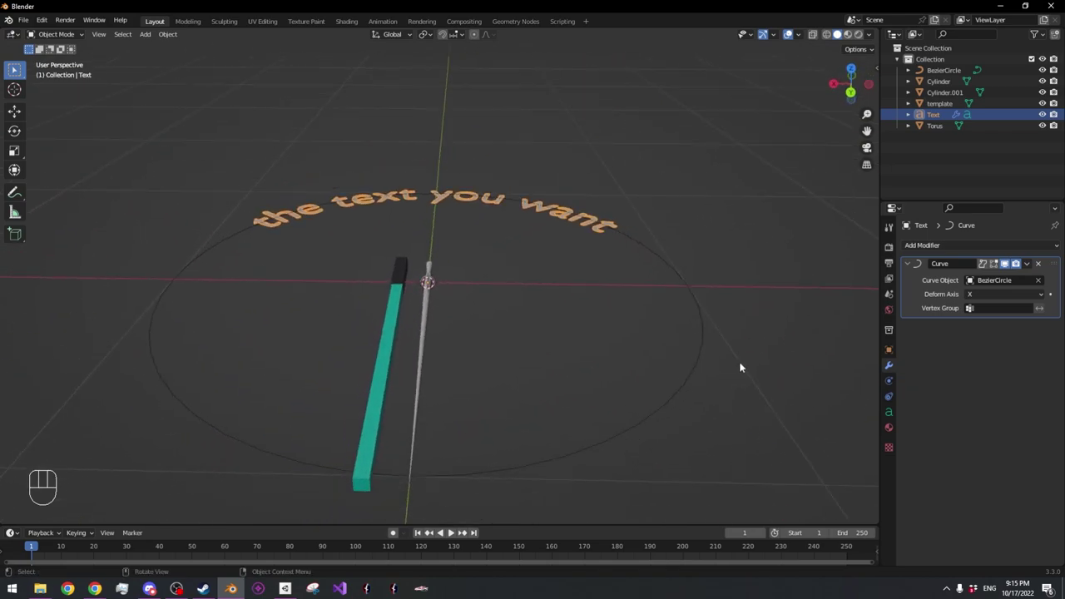
left_click(697, 325, "shift")
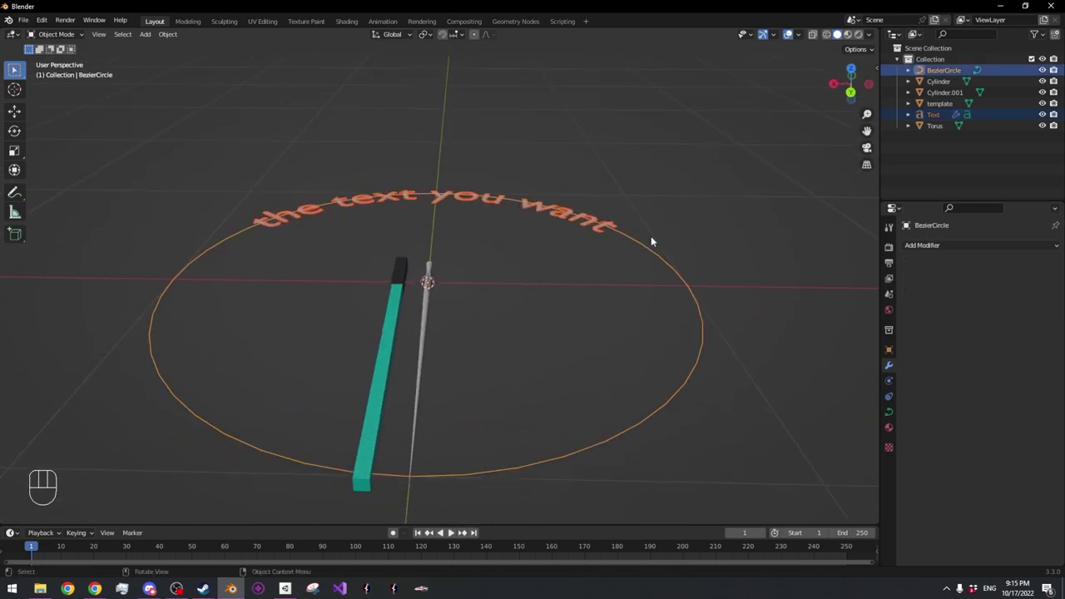
key("s")
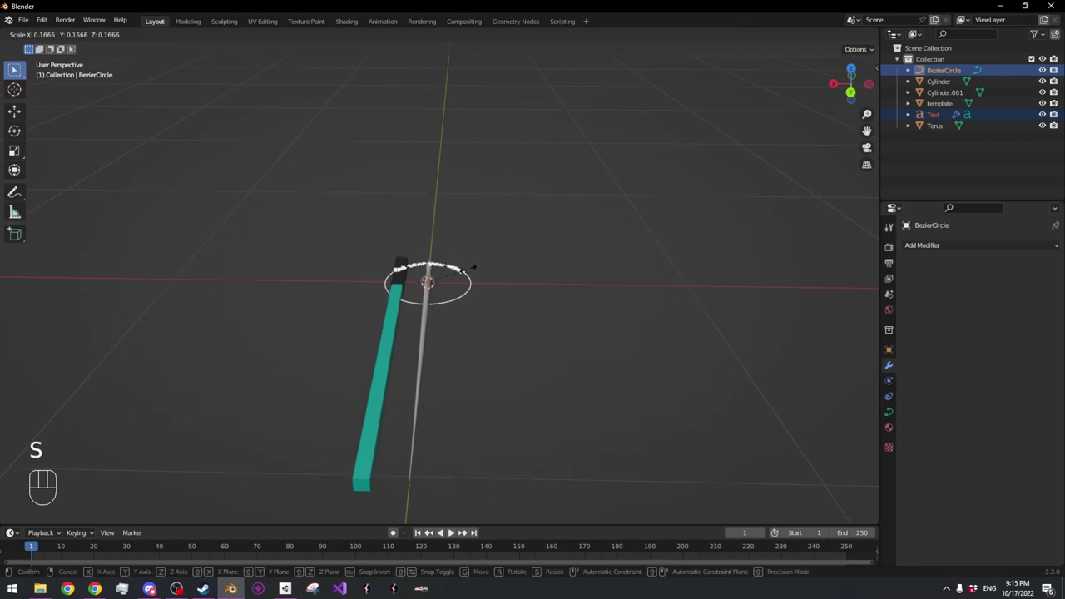
left_click(472, 267)
Scale only the text up by about 3.074 so it wraps around the whole circle
scroll(476, 288, "up", 6)
left_click(506, 222)
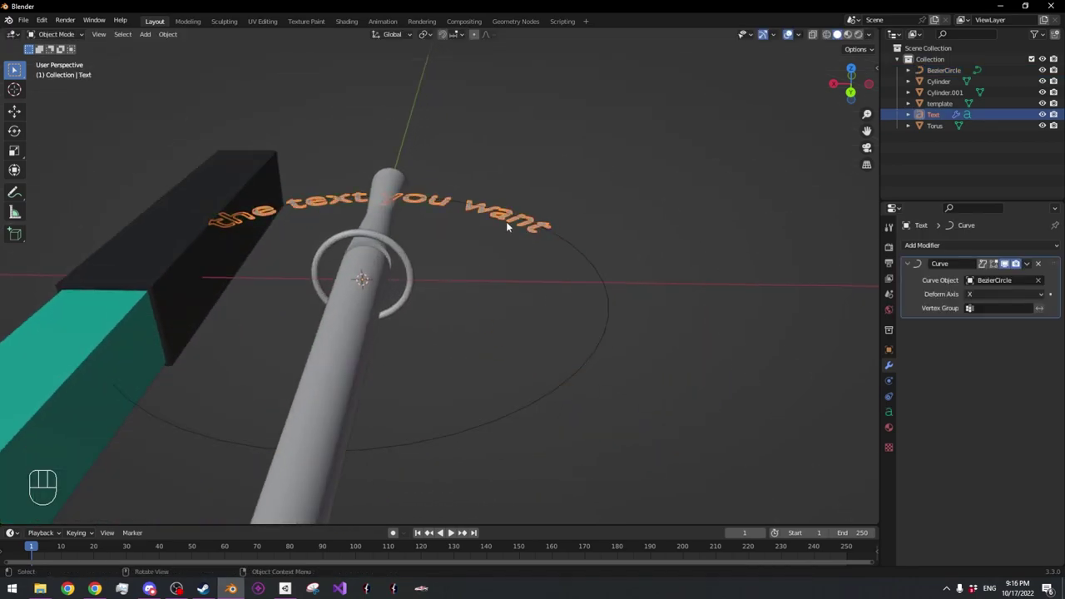
key("s")
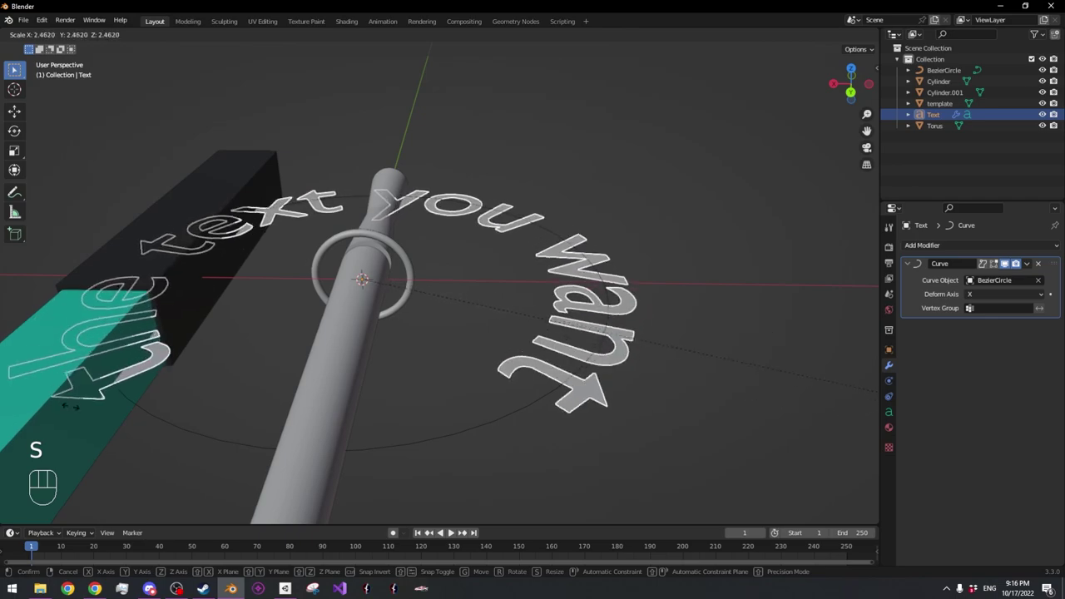
left_click(225, 387)
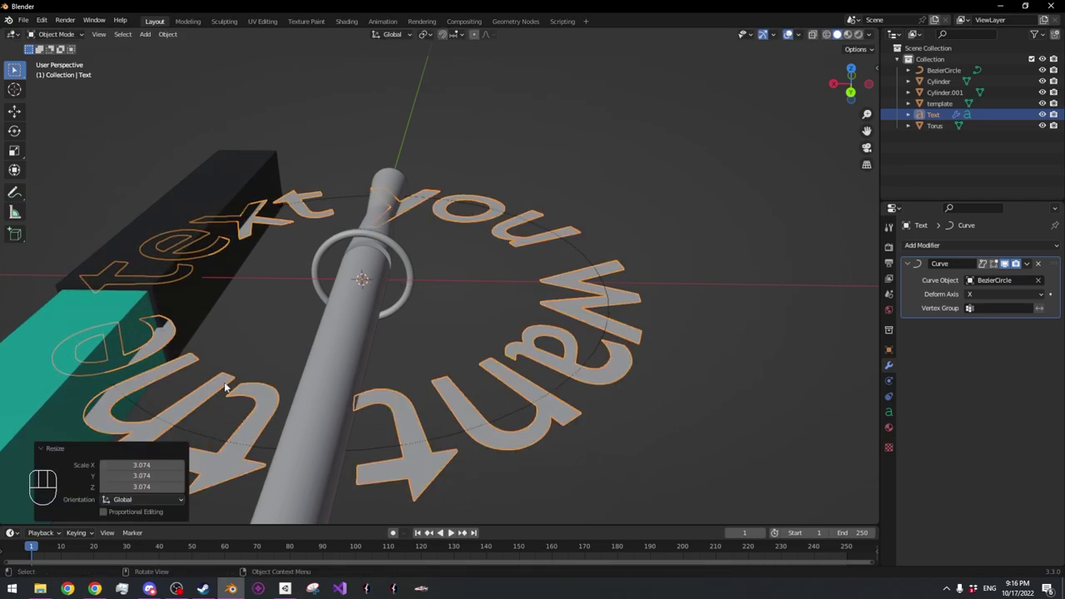
Rotate the text −90° about the global X axis so its letters stand upright on the circle
type("rx")
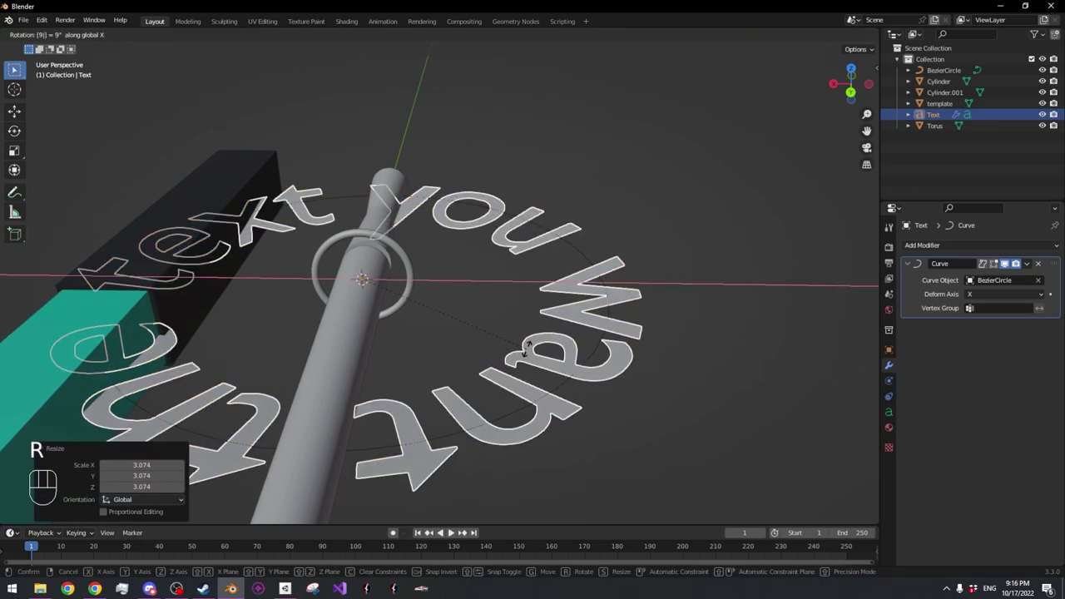
type("90")
key("minus")
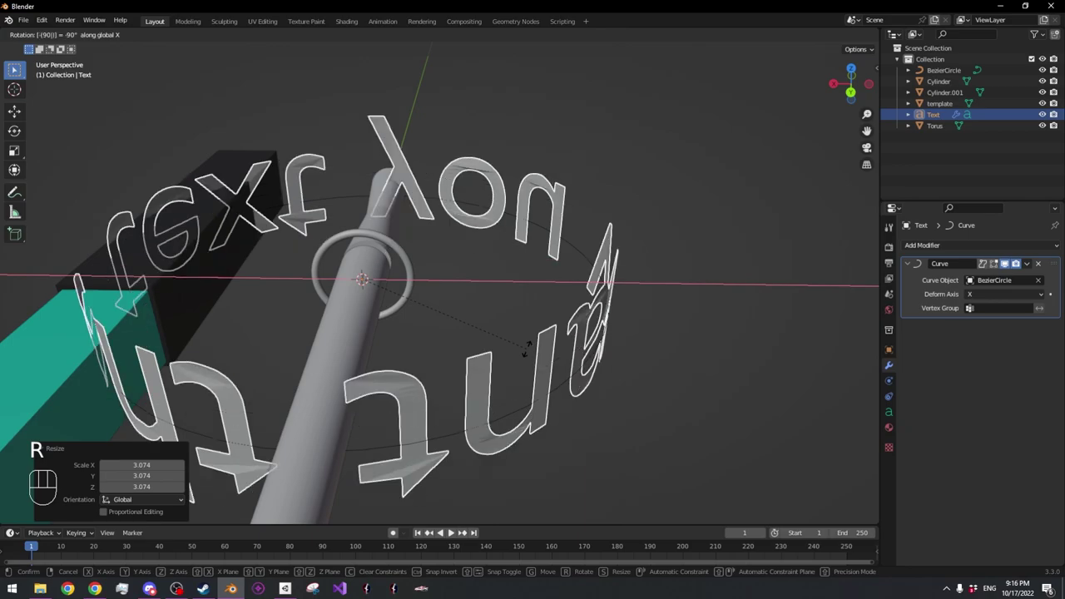
left_click(527, 344)
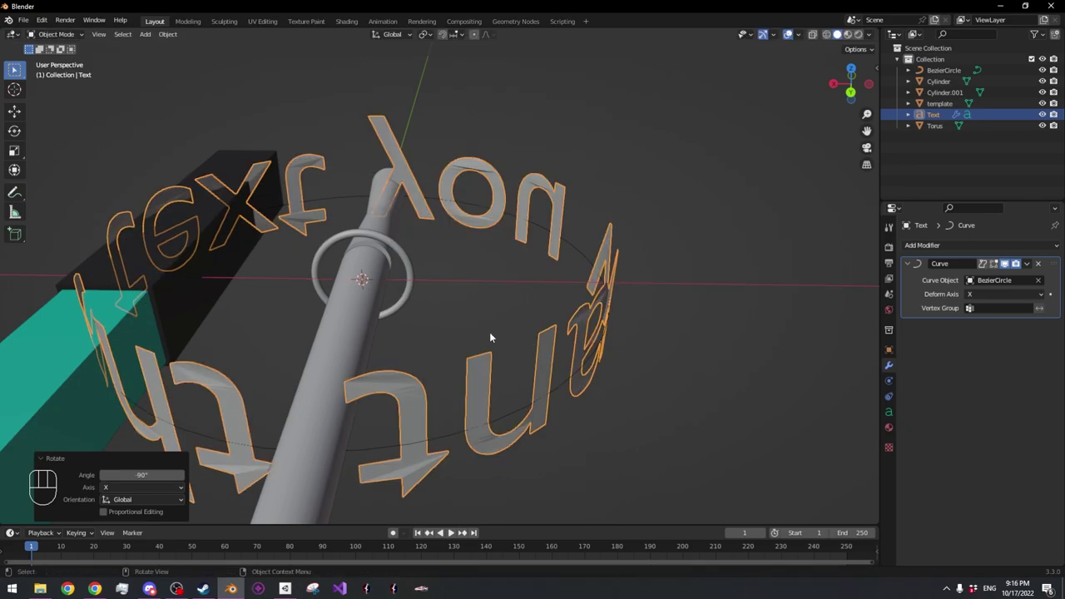
Rotate the text and the Bezier circle together 90° about the global X axis
middle_click_drag(437, 256, 178, 341)
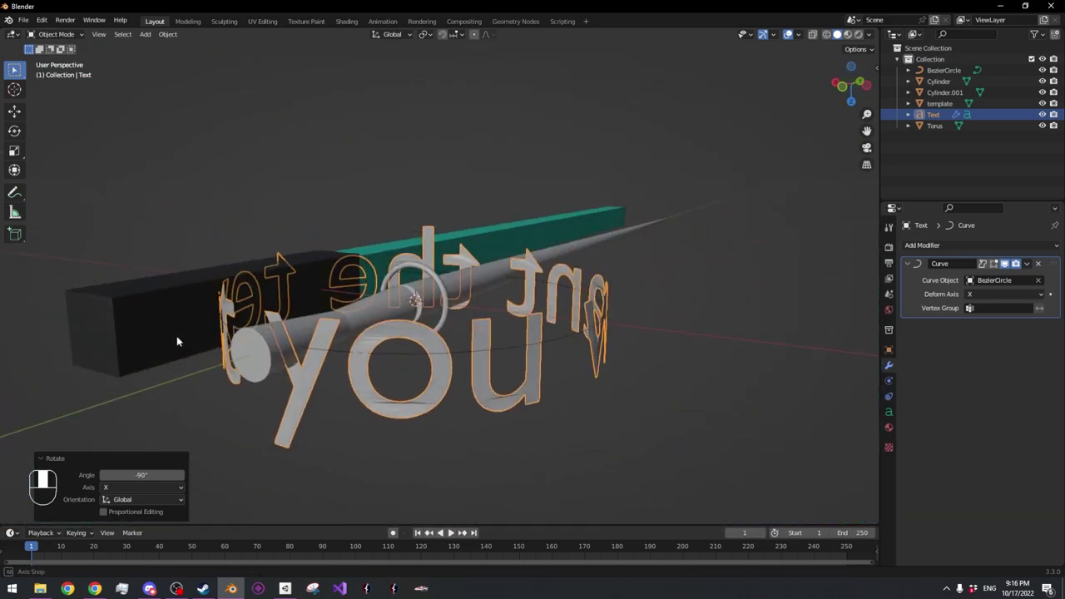
middle_click_drag(556, 376, 529, 382, "shift")
scroll(528, 382, "up", 2)
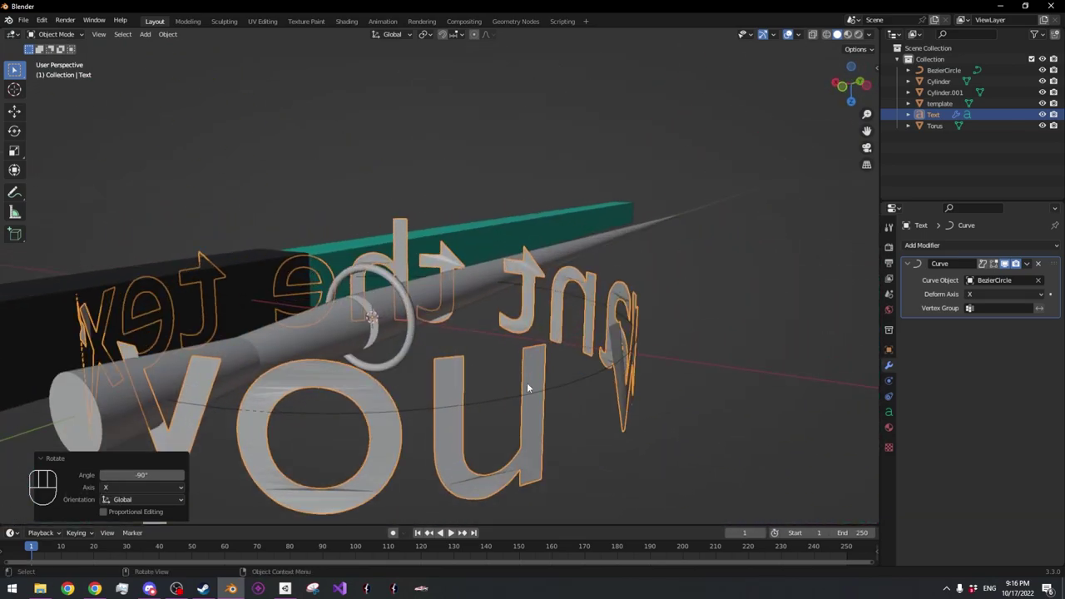
left_click(577, 379, "shift")
type("rx90")
key("Return")
Scale the text and the Bezier circle down together until they closely surround the guard ring
key("s")
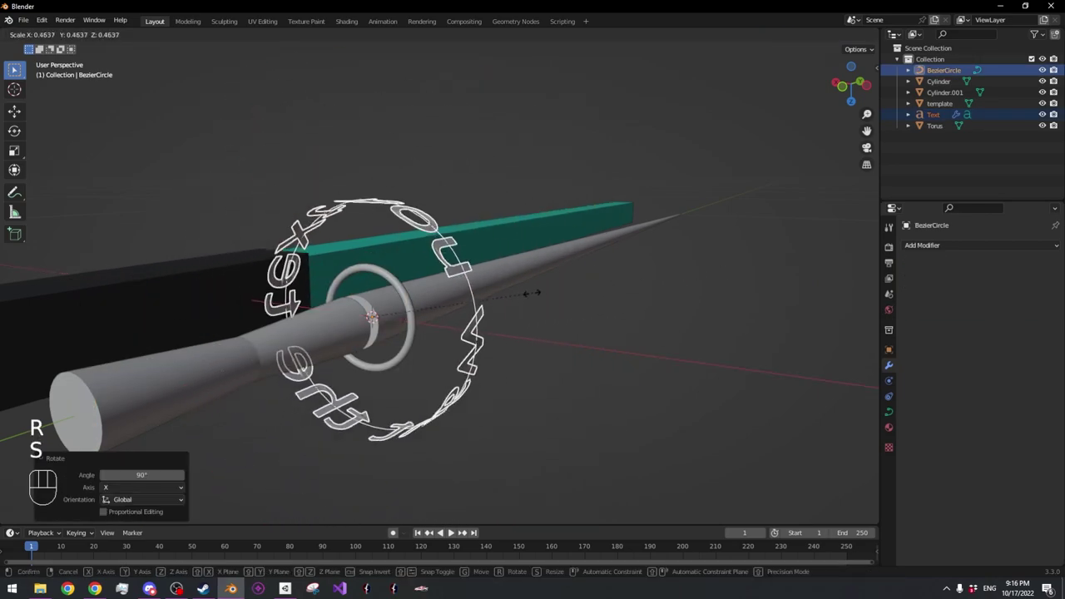
left_click(476, 308)
middle_click_drag(475, 309, 516, 416)
key("s")
left_click(564, 254)
Select only the curved text object and open its text data properties
middle_click_drag(487, 283, 576, 374, "shift")
left_click(520, 420)
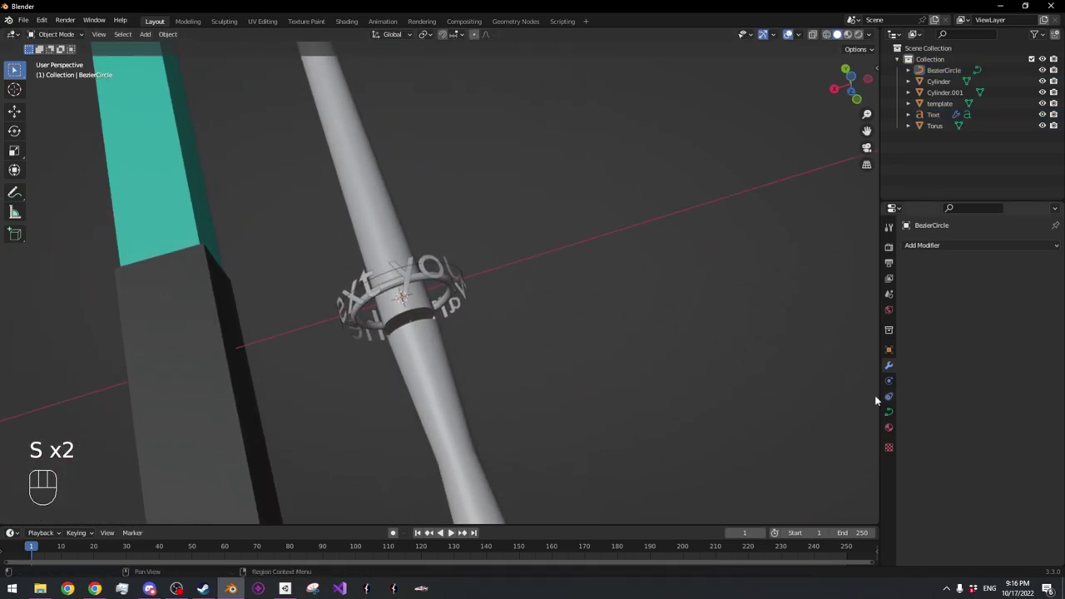
left_click(444, 283)
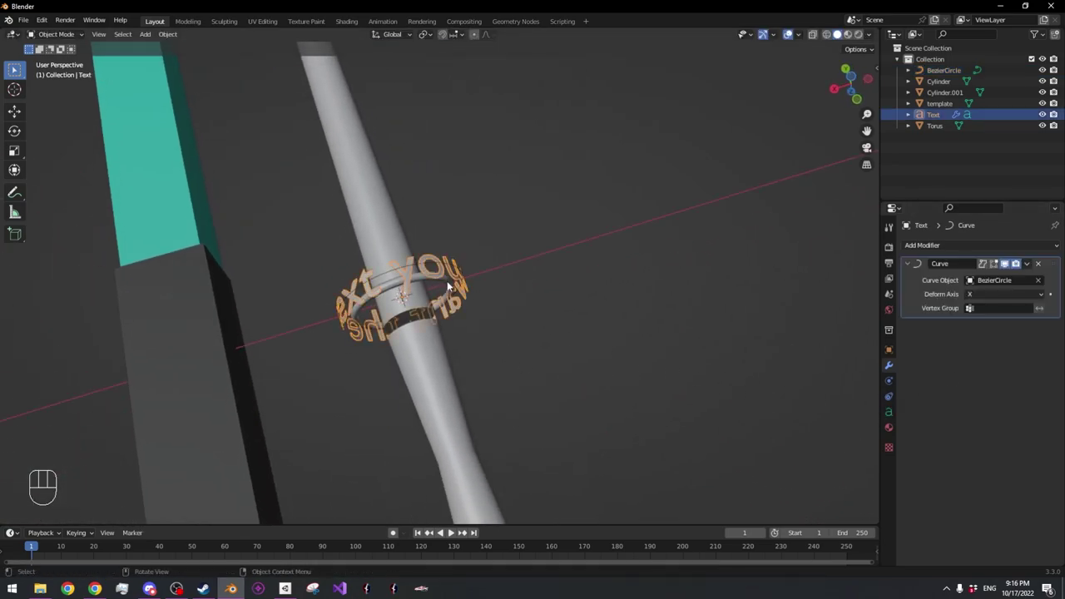
left_click(888, 412)
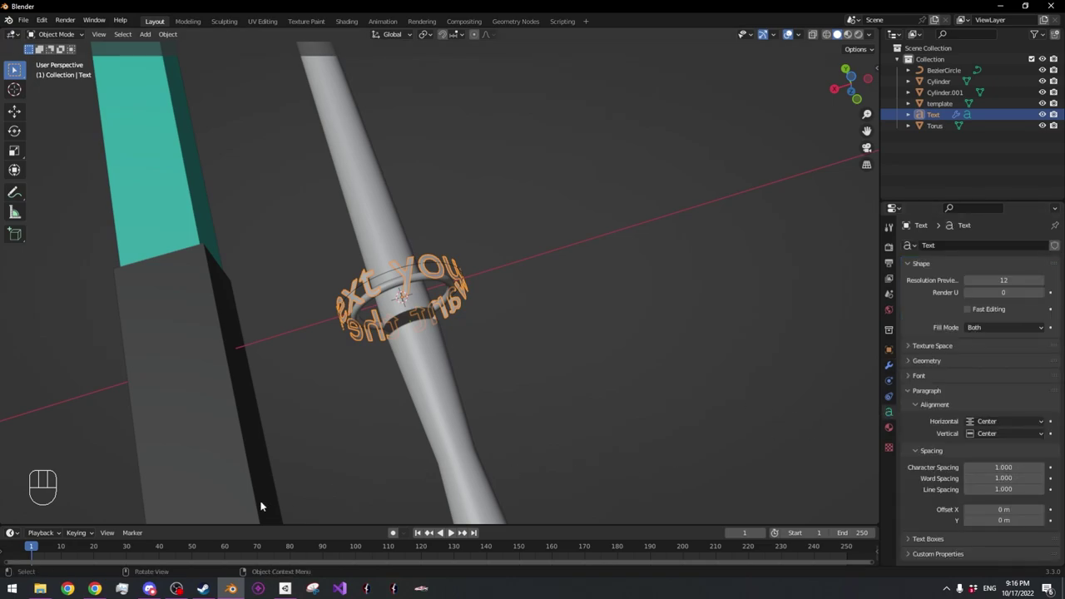
Switch to the dafont.com page in the browser and open the Techno font category
key("alt+Tab")
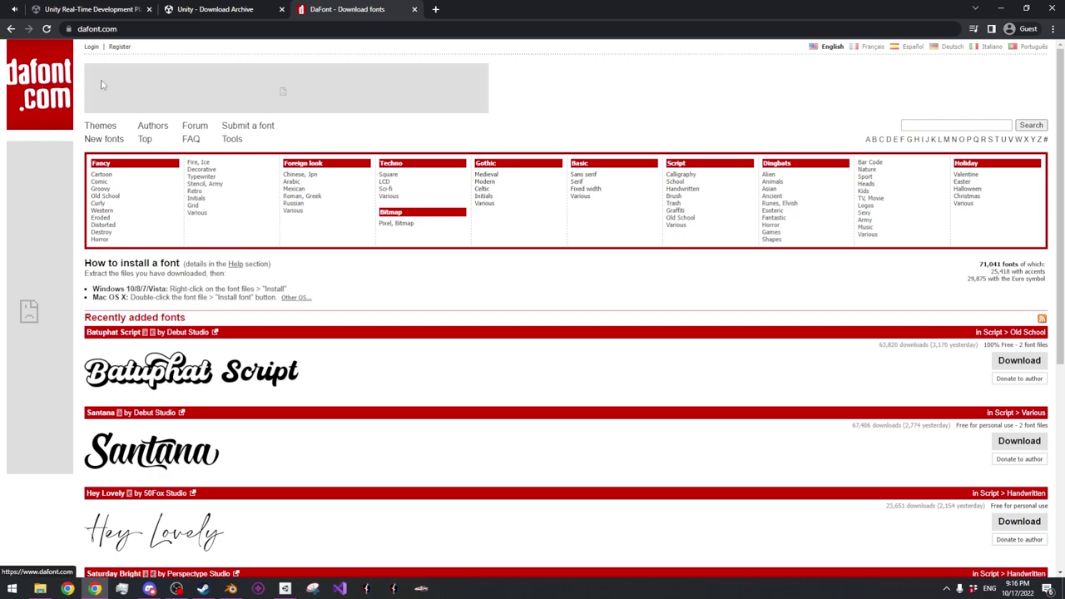
scroll(528, 388, "down", 5)
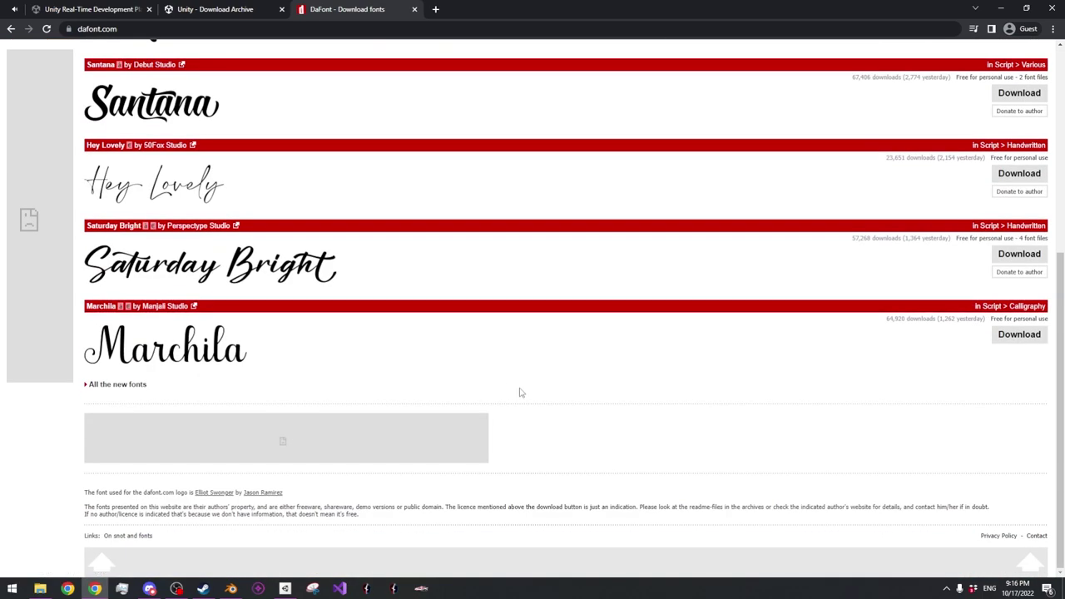
scroll(499, 389, "up", 5)
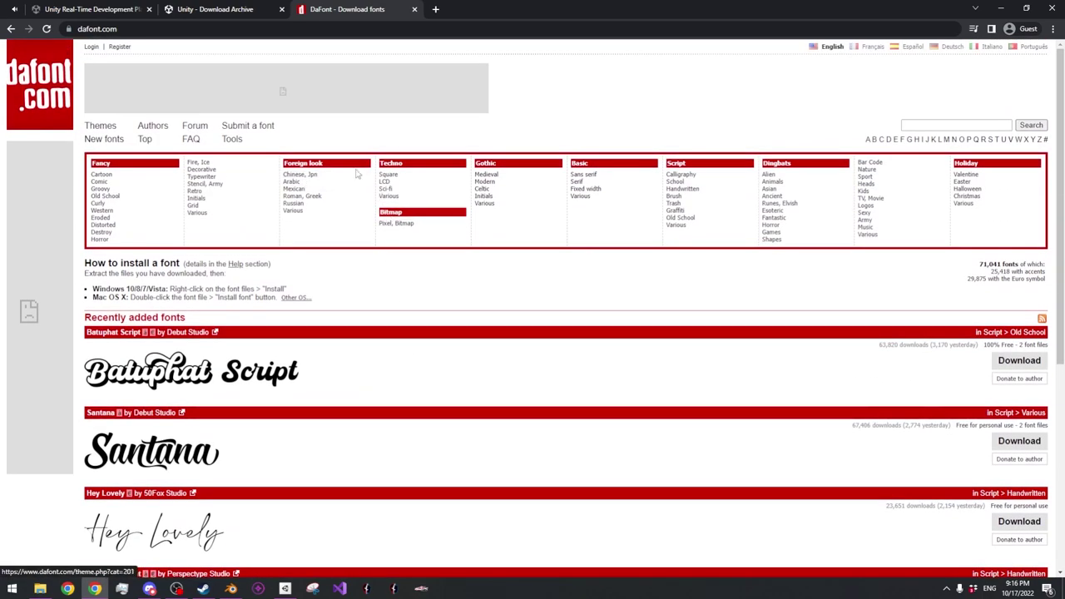
left_click(405, 167)
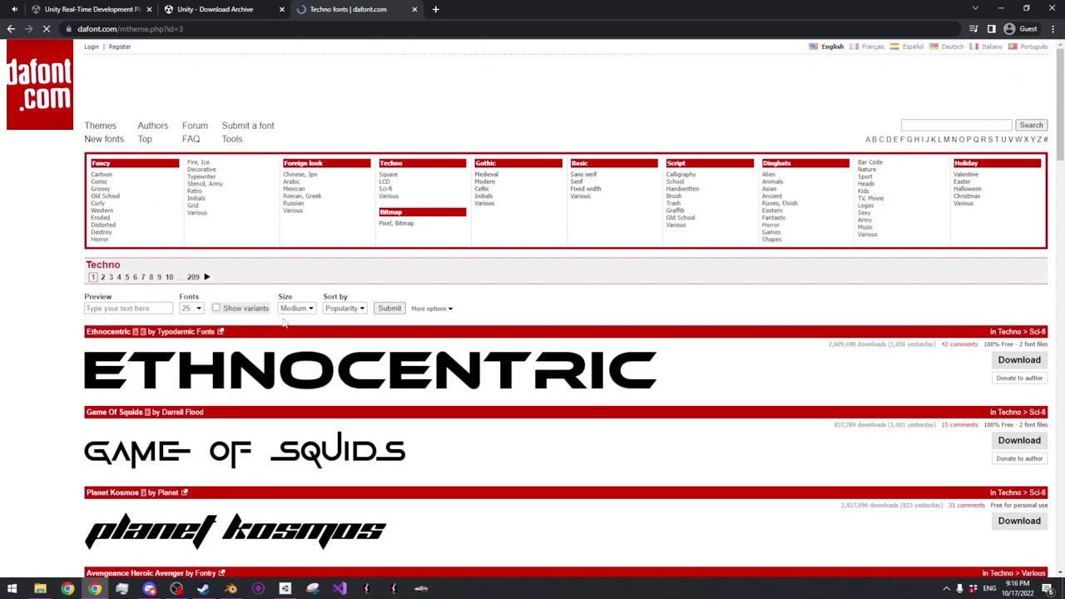
Browse the Techno fonts and download the Ethnocentric font
scroll(309, 305, "down", 2)
scroll(362, 325, "down", 10)
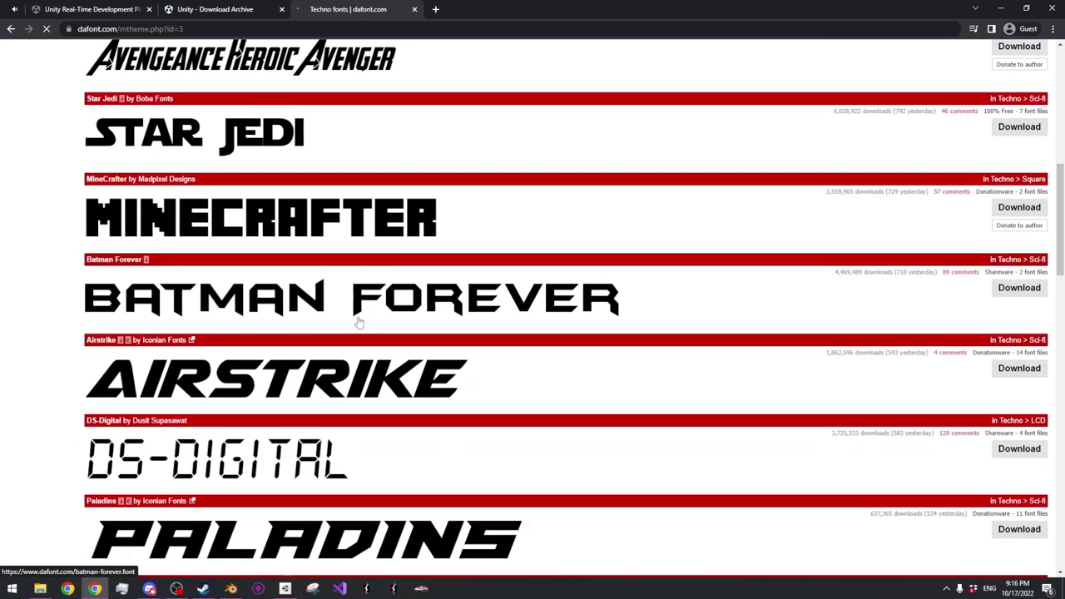
scroll(359, 322, "down", 6)
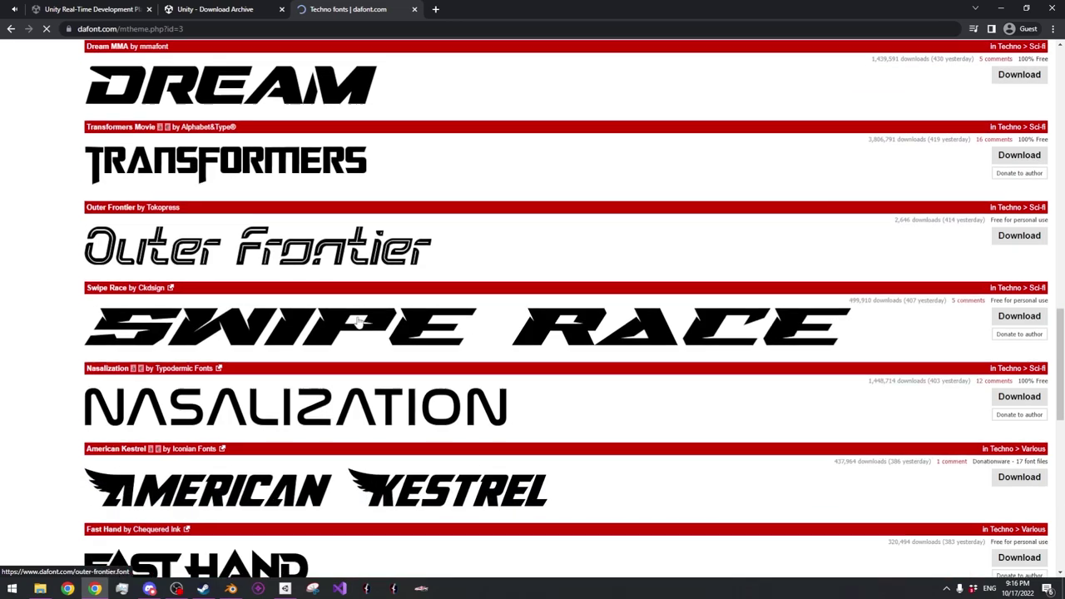
scroll(359, 325, "up", 7)
scroll(385, 347, "up", 10)
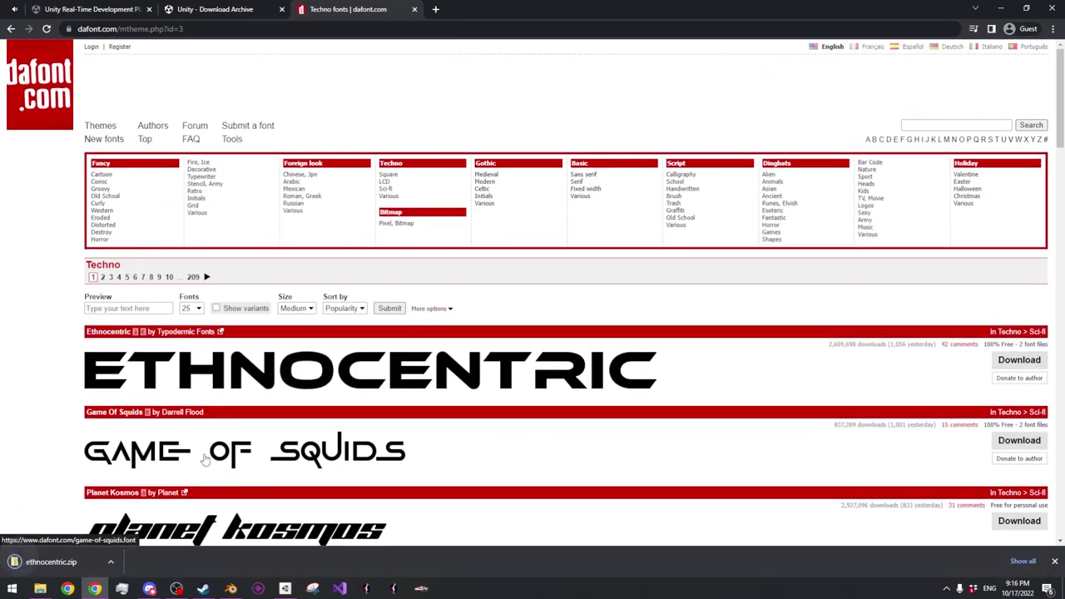
Show the downloaded ethnocentric.zip in its folder and open the archive
left_click(123, 563)
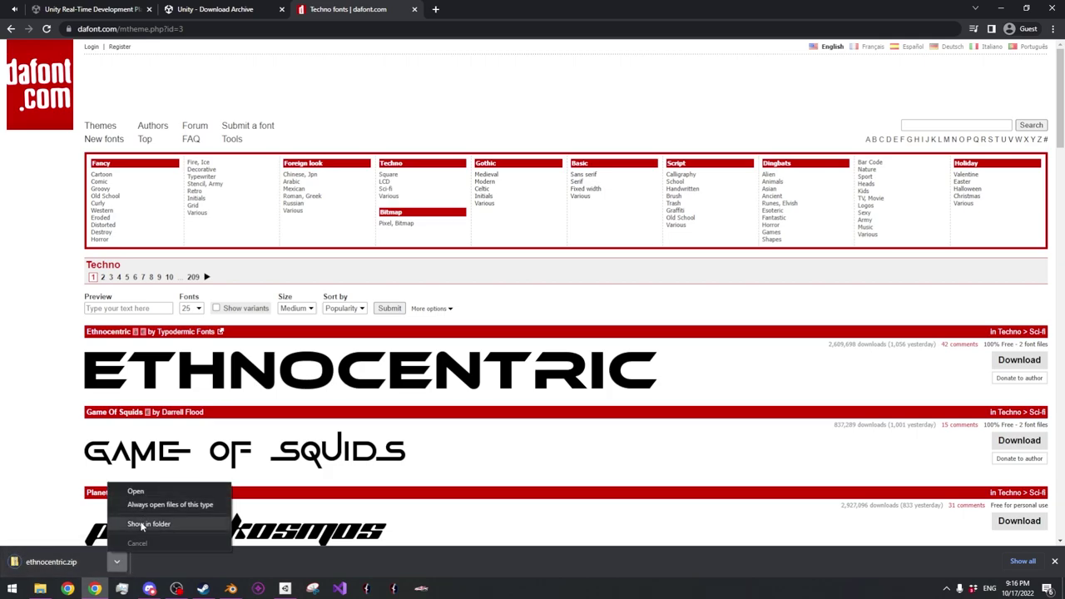
left_click(140, 525)
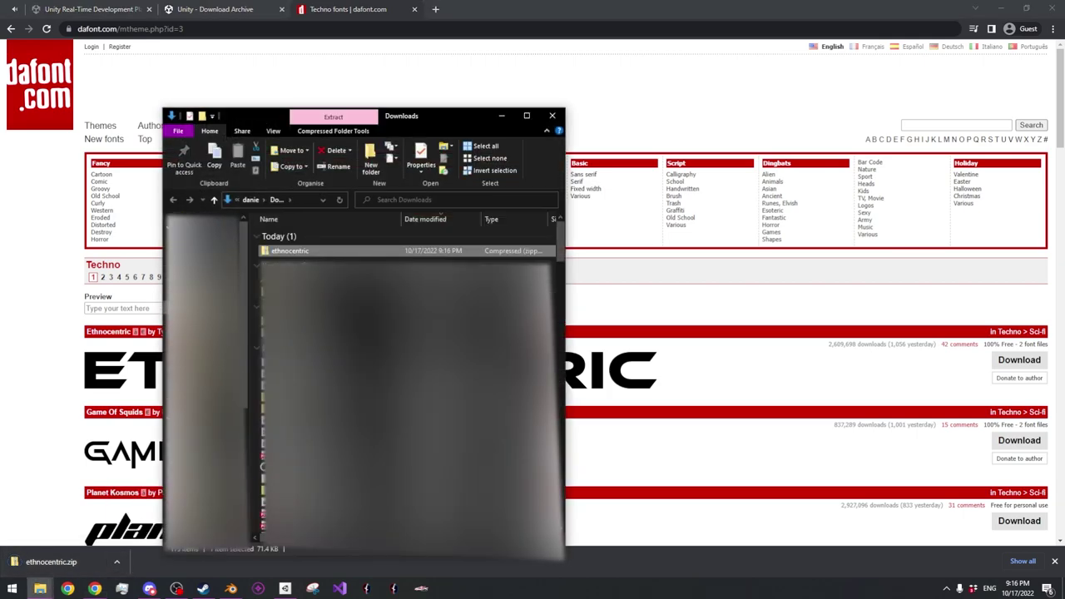
double_click(314, 258)
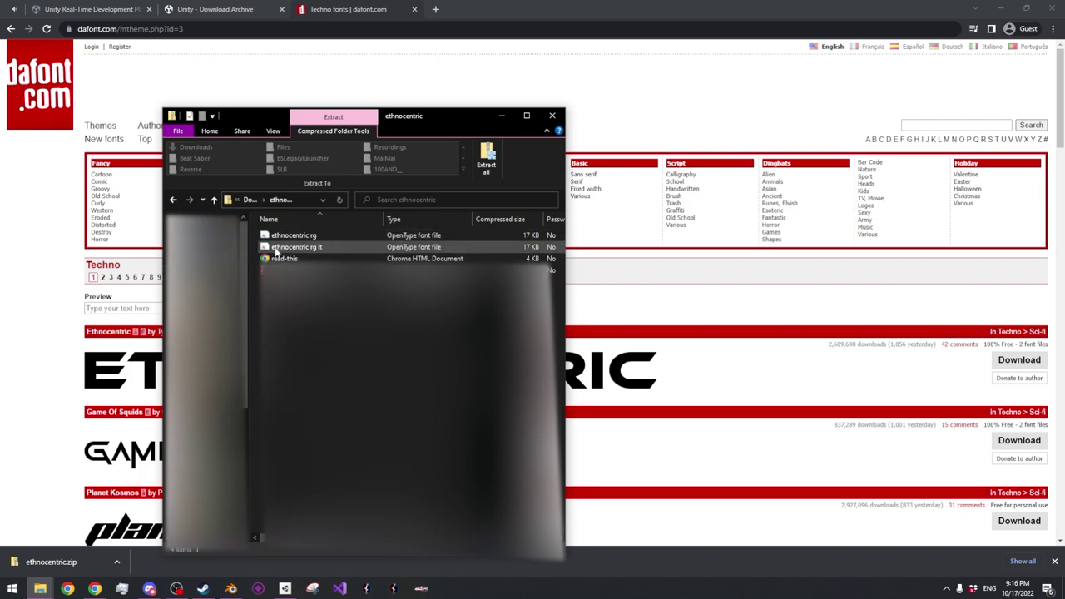
Extract the ethnocentric rg font file from the archive and switch to Blender
left_click_drag(278, 237, 166, 253)
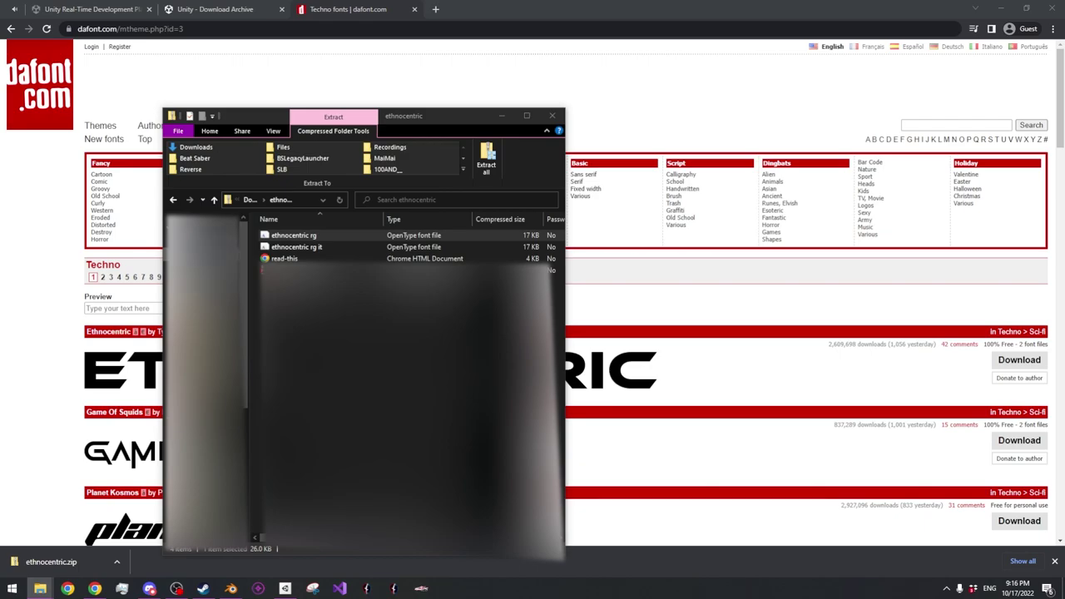
left_click(230, 589)
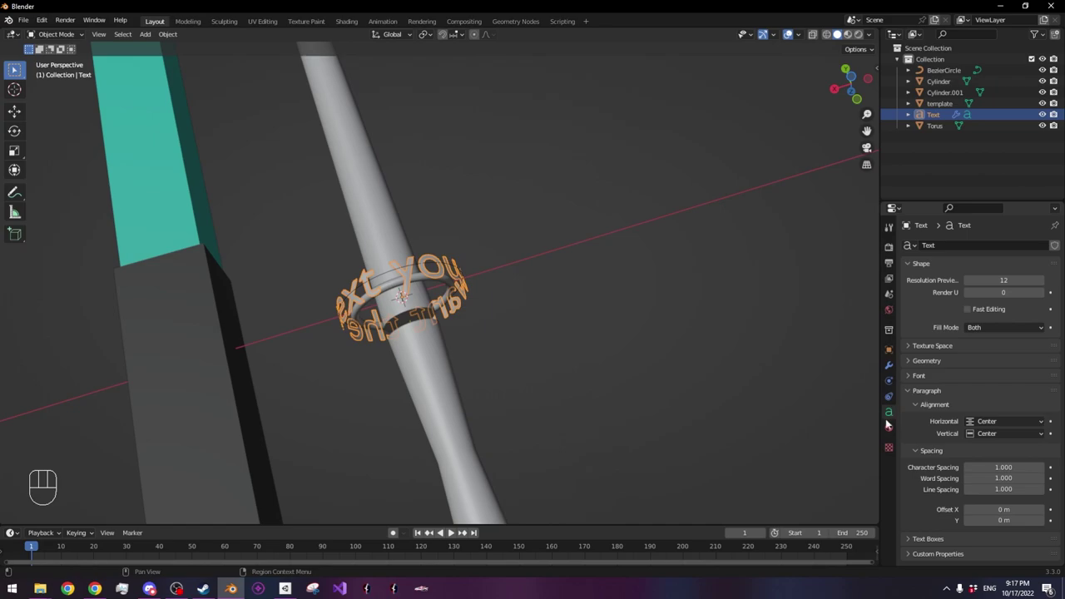
Load Ethnocentric Regular from the Downloads folder as the curved text's regular font
left_click(919, 377)
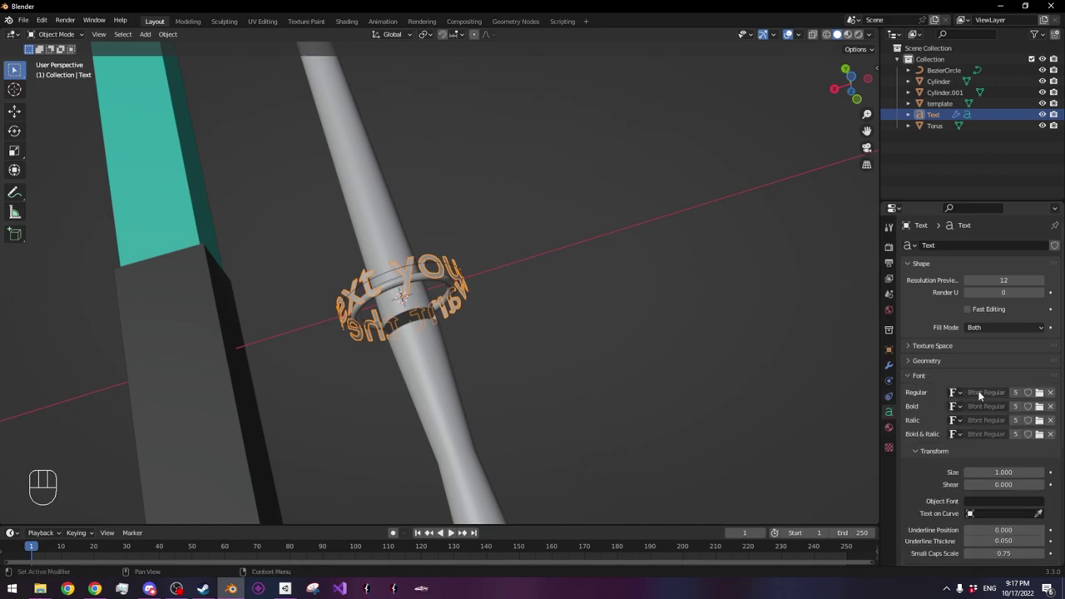
left_click(1041, 393)
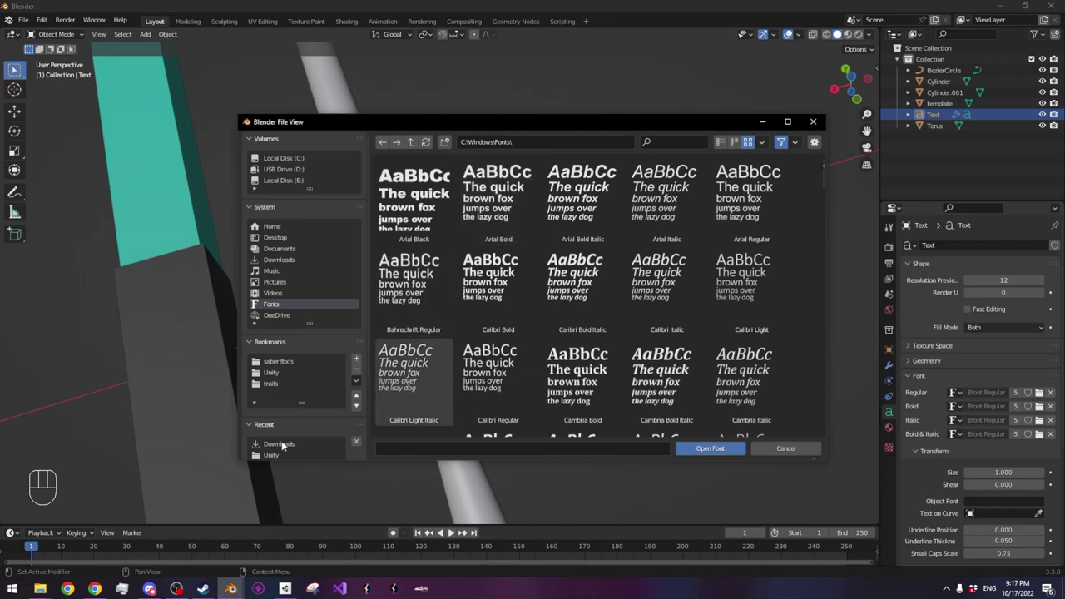
left_click(282, 446)
scroll(688, 296, "down", 6)
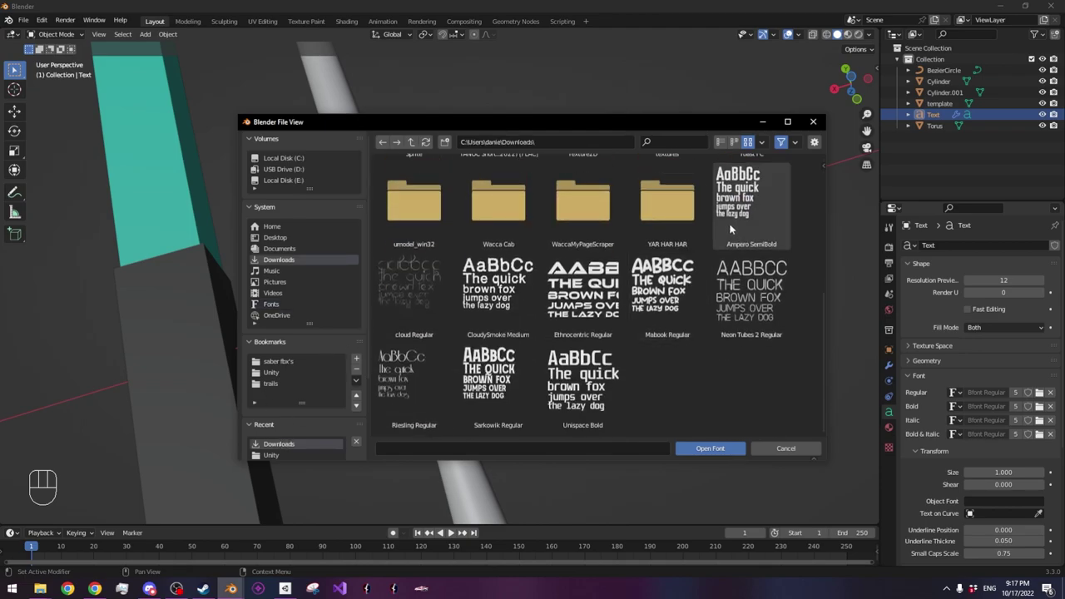
double_click(571, 287)
Scale the curved text uniformly to about 0.59 of its size and deselect it
scroll(529, 283, "up", 7)
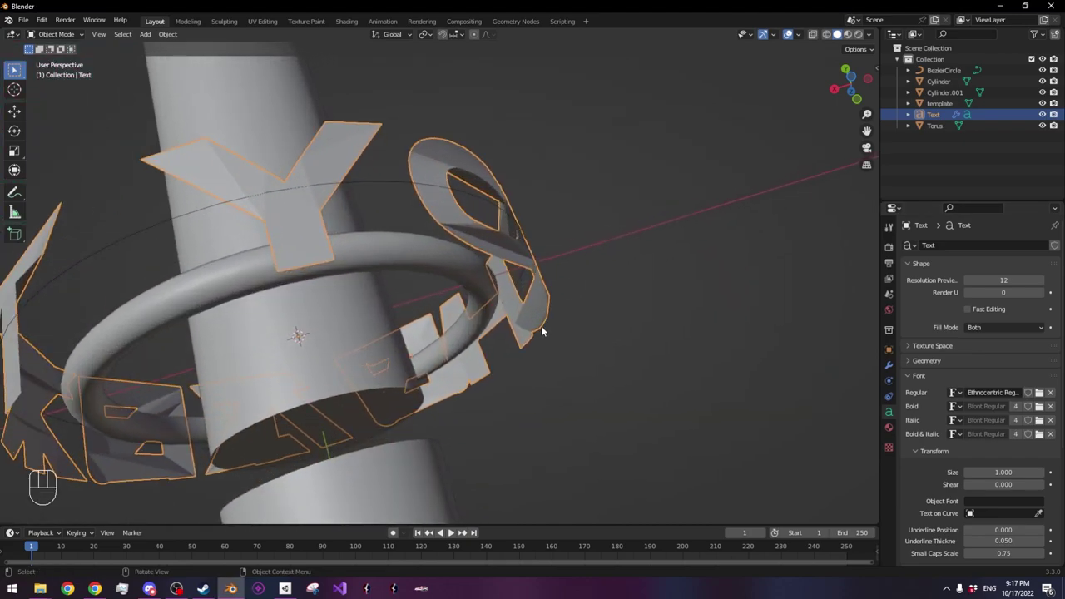
middle_click_drag(487, 298, 735, 321)
key("s")
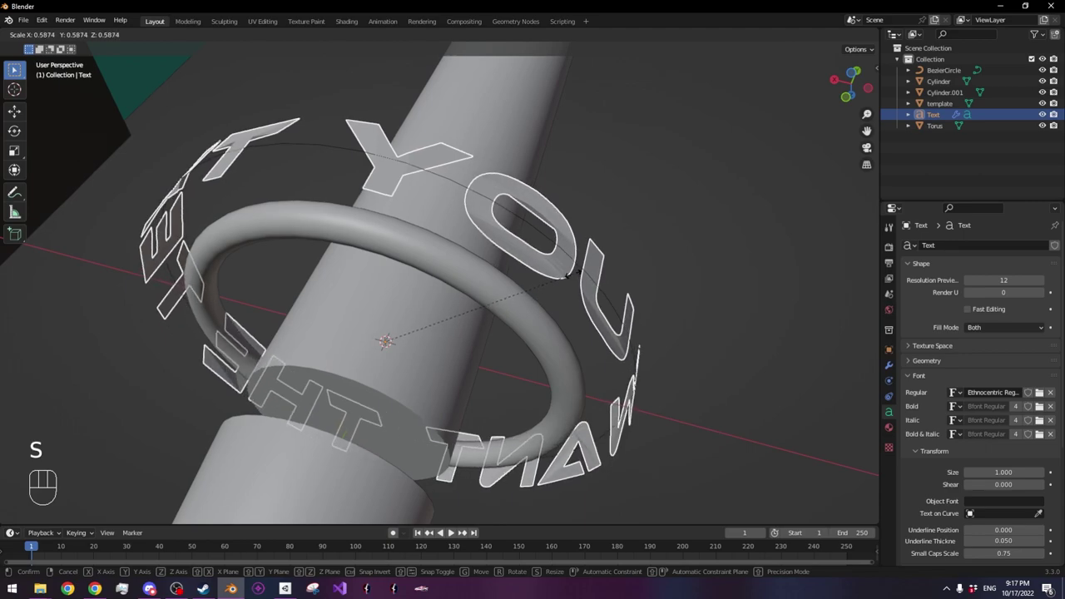
left_click(585, 266)
left_click(657, 205)
Examine the guard ring, the curved text and the open ends and inner faces of the saber's cylinders
middle_click_drag(657, 205, 659, 288)
scroll(501, 225, "down", 5)
middle_click_drag(481, 268, 471, 380, "shift")
scroll(469, 362, "up", 5)
middle_click_drag(480, 464, 430, 269, "shift")
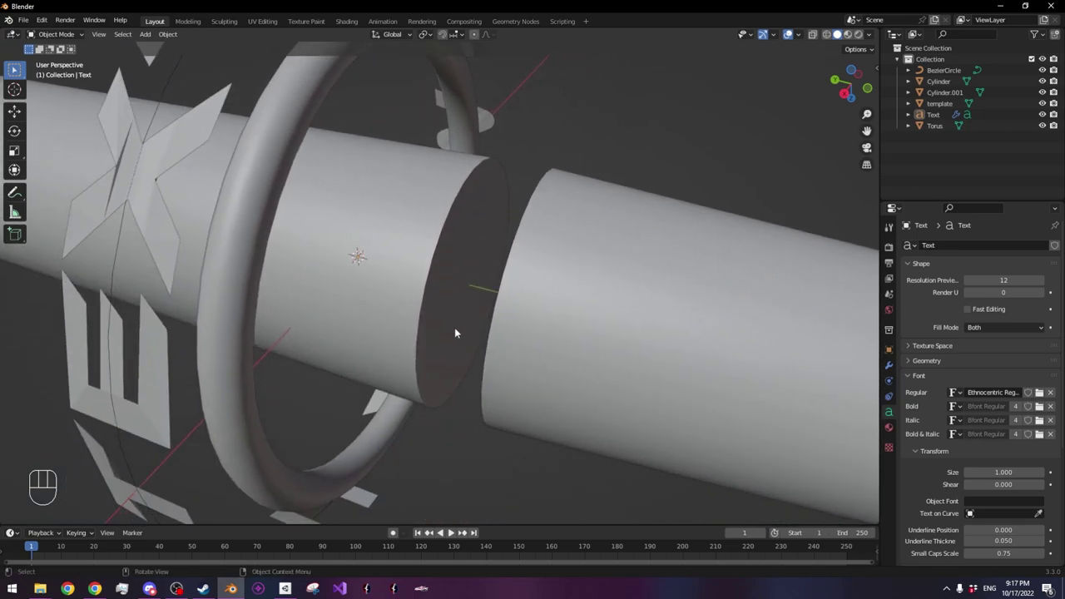
scroll(455, 330, "down", 1)
middle_click_drag(226, 368, 528, 247)
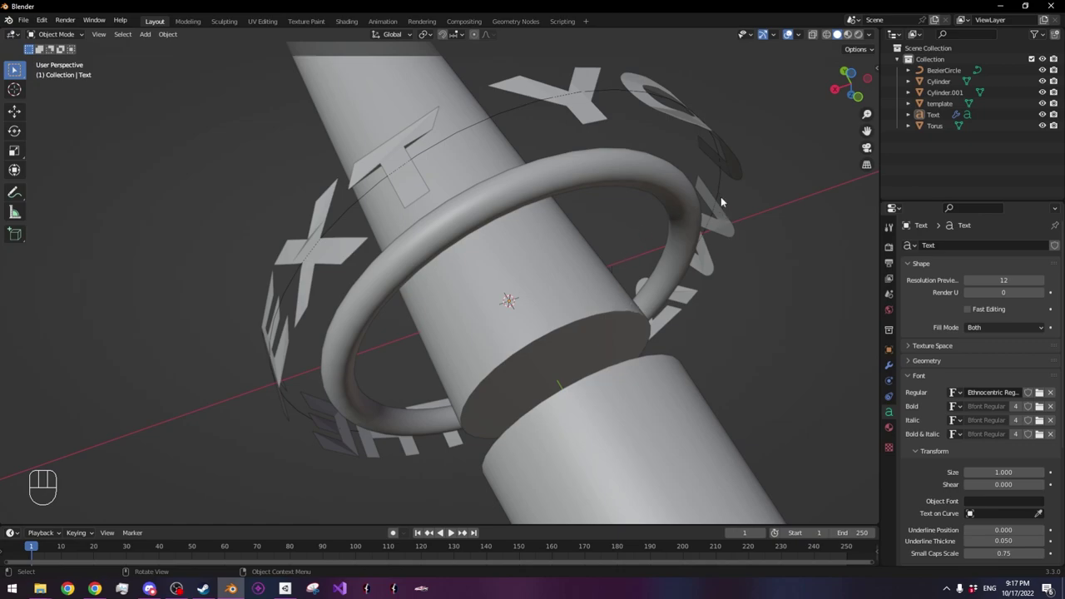
middle_click_drag(504, 304, 483, 222)
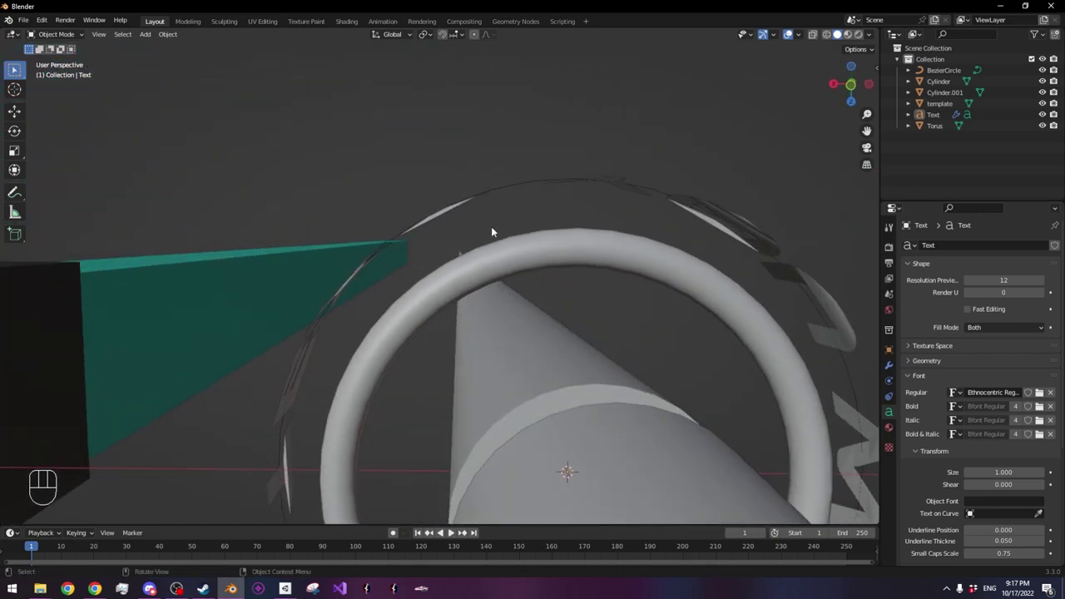
scroll(658, 357, "up", 2)
middle_click_drag(726, 443, 642, 309, "shift")
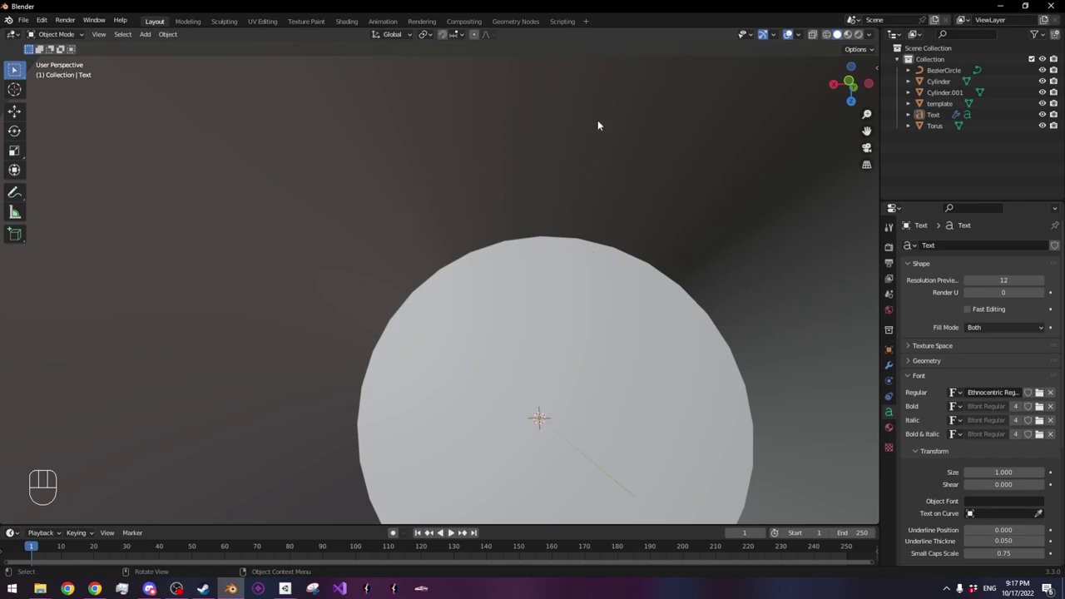
middle_click_drag(442, 298, 441, 233, "shift")
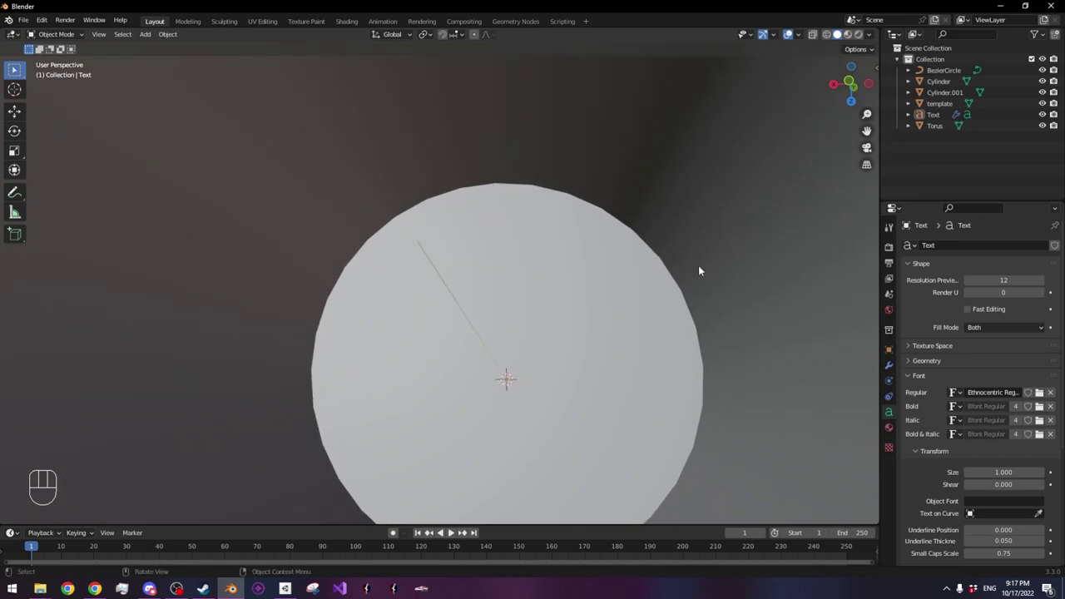
Enable Backface Culling in the viewport shading and view the curved text around the guard ring
left_click(870, 34)
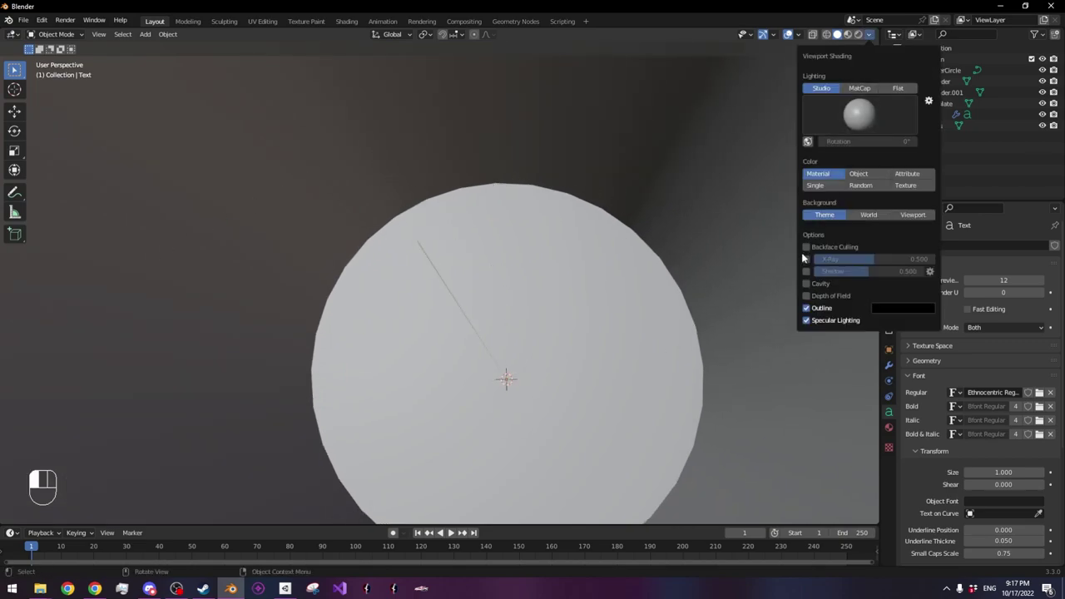
left_click(806, 247)
middle_click_drag(652, 231, 525, 285)
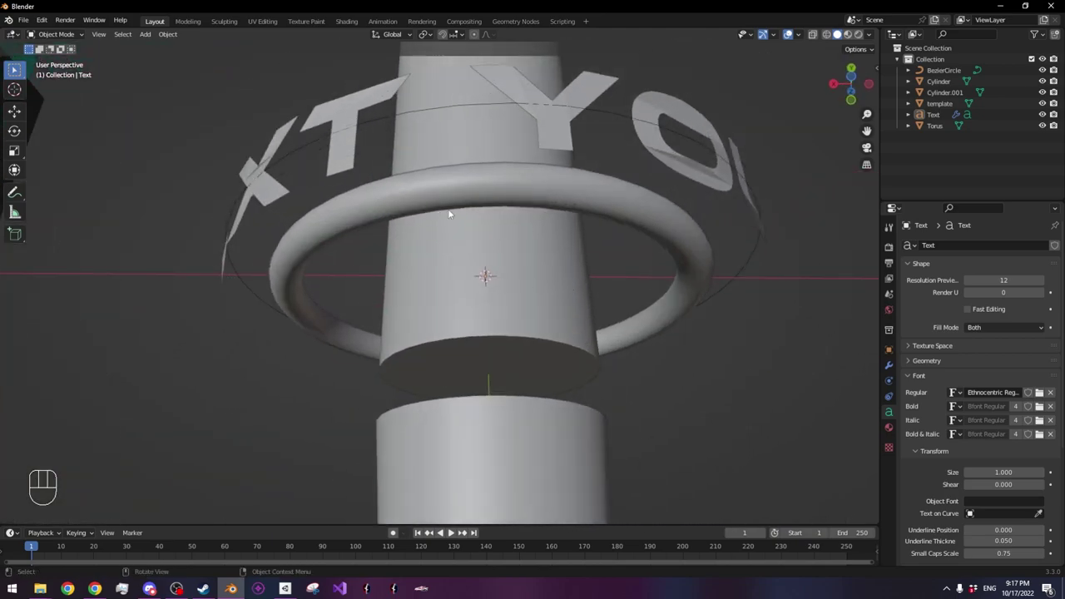
middle_click_drag(664, 189, 628, 217, "shift")
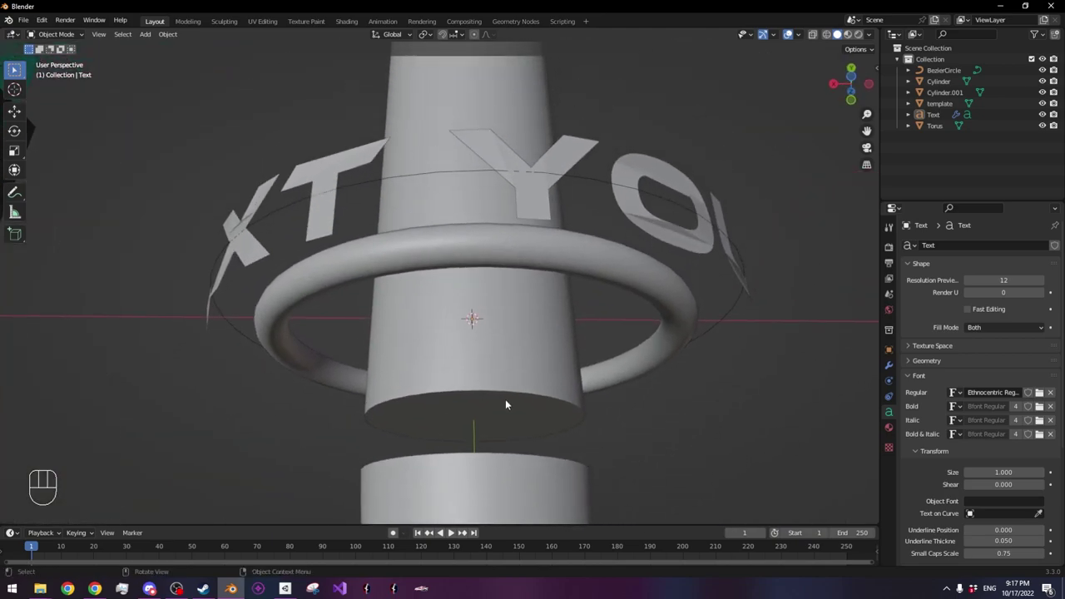
Turn off Backface Culling in the viewport shading and view the guard from the side
left_click(871, 36)
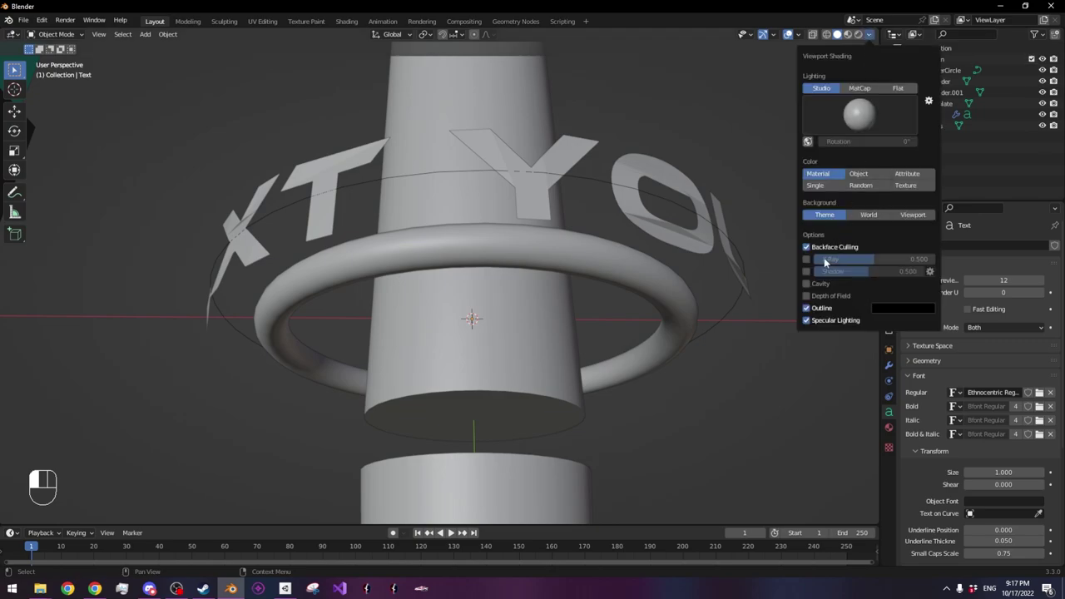
left_click(807, 248)
middle_click_drag(487, 214, 642, 191)
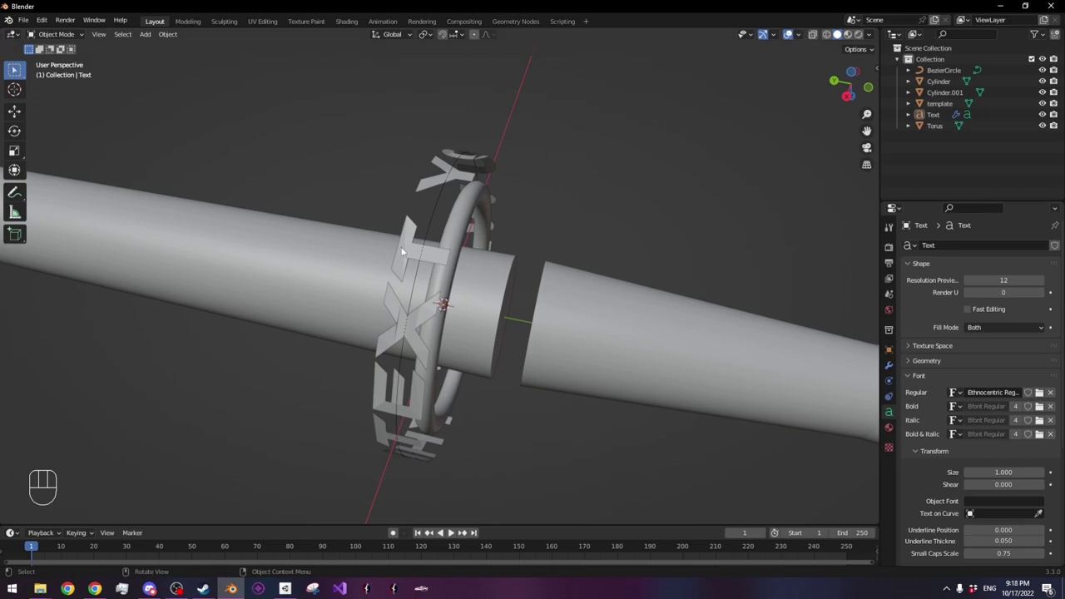
middle_click_drag(399, 261, 522, 286)
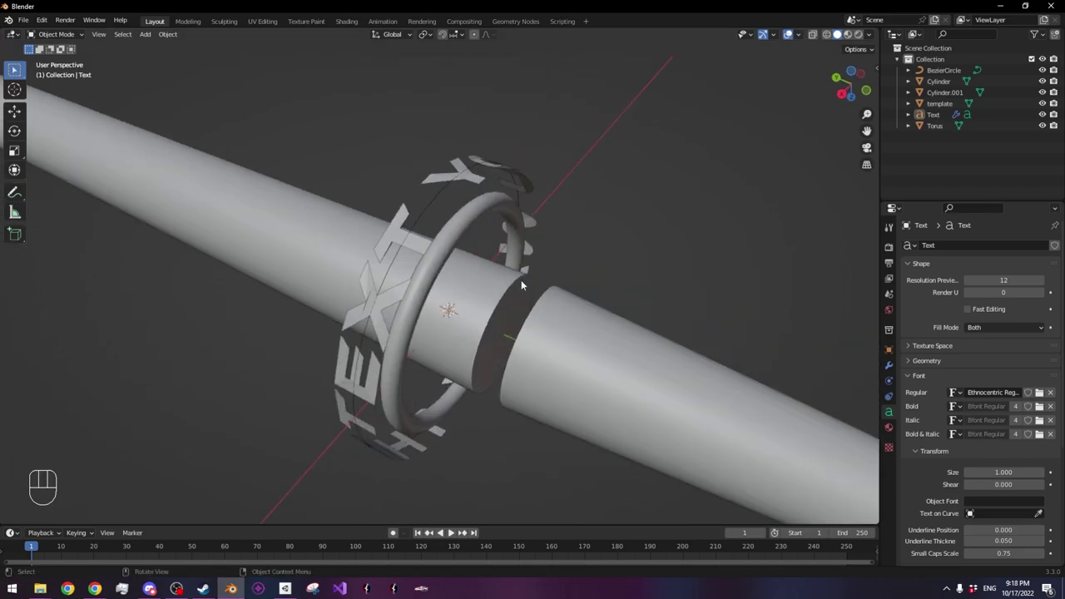
Enable the Face Orientation overlay and check the face directions of the curved text
left_click(797, 35)
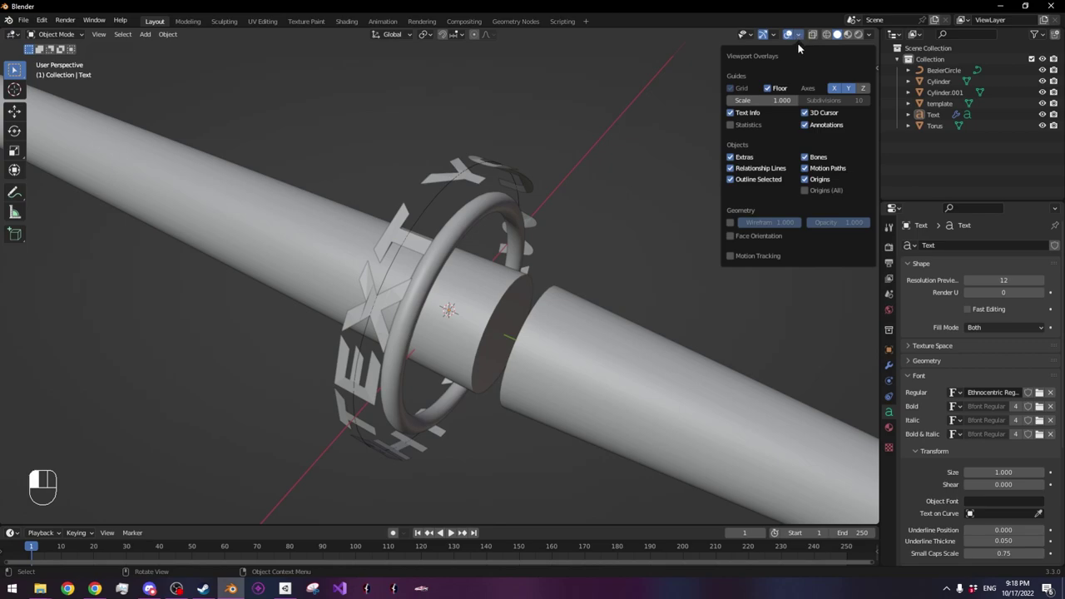
left_click(731, 237)
middle_click_drag(657, 250, 481, 220)
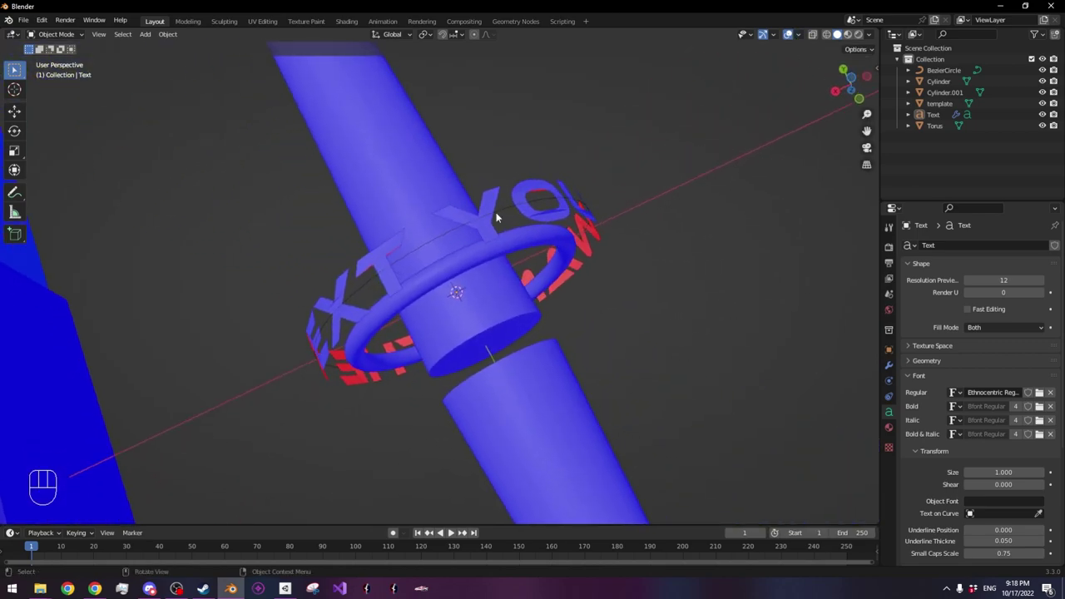
middle_click_drag(550, 216, 679, 217)
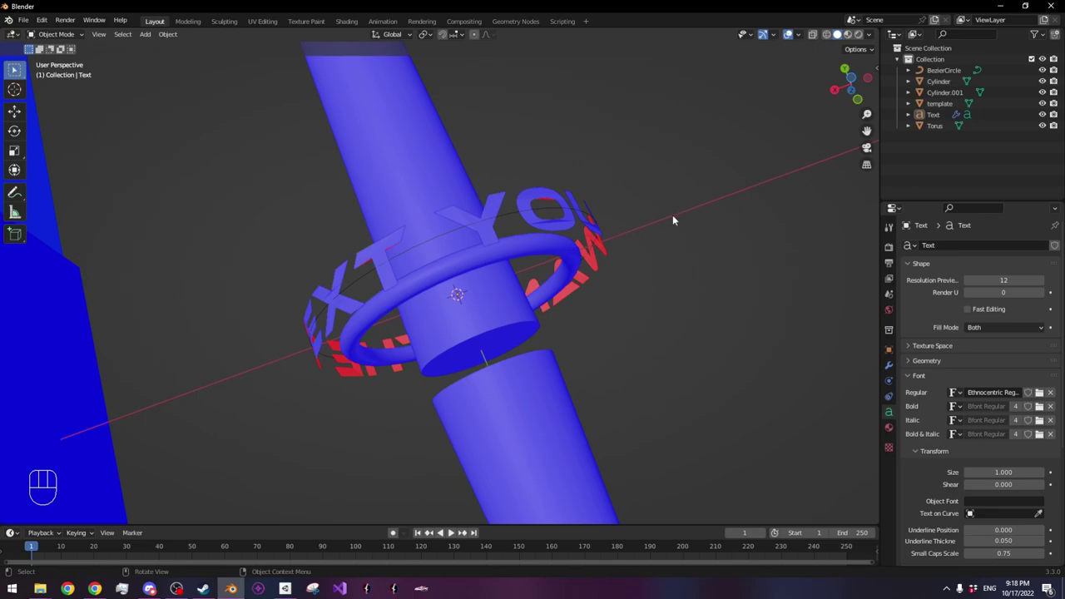
Add a Solidify modifier to the curved text object
left_click(588, 283)
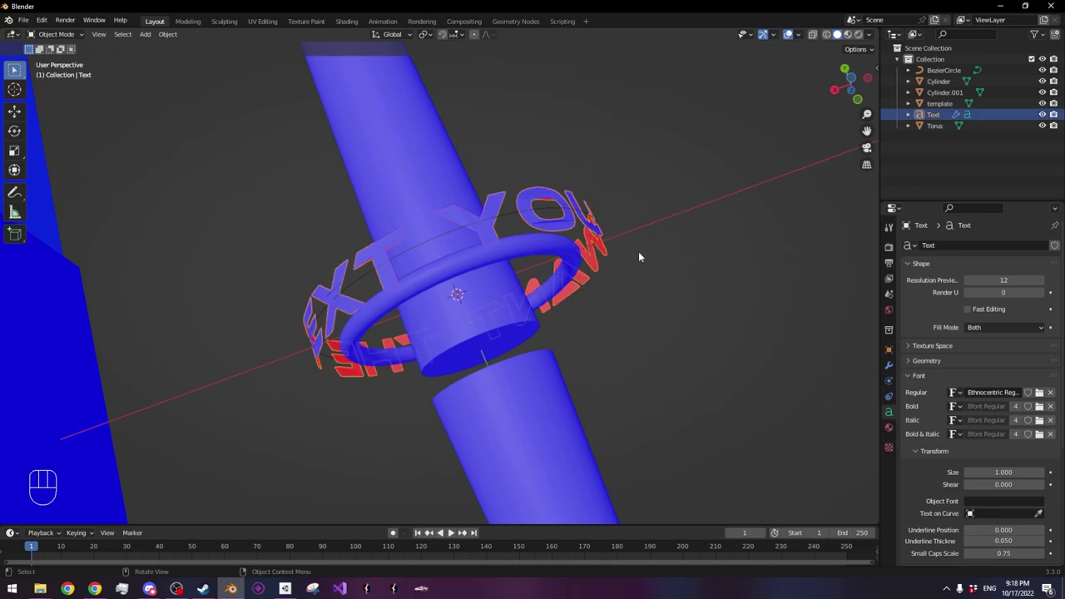
left_click(889, 364)
left_click(936, 246)
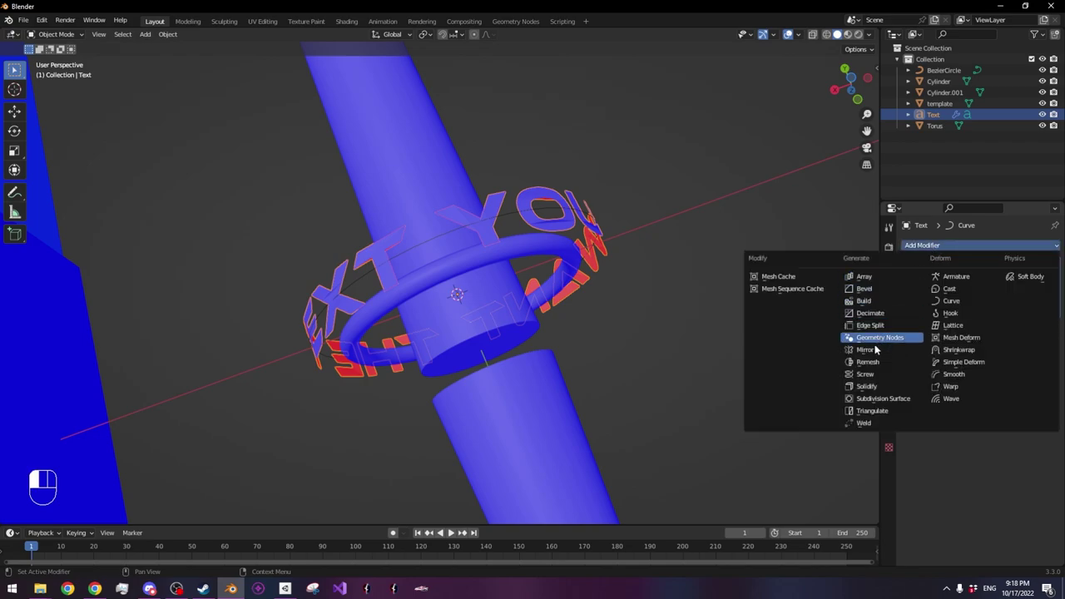
left_click(874, 388)
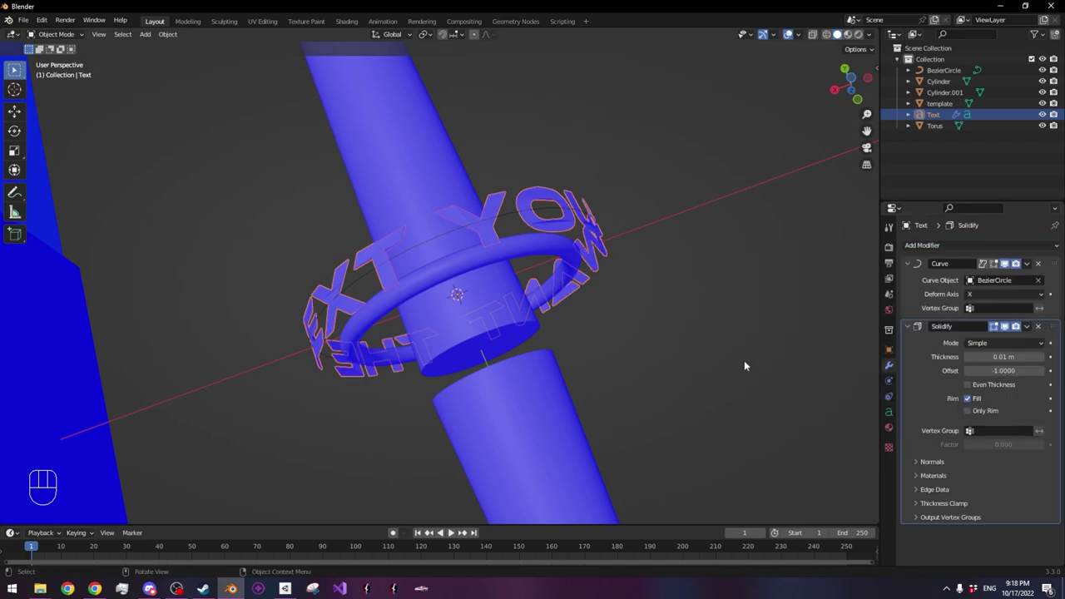
Fine-tune the text's Solidify thickness, ending at 0.01 m
middle_click_drag(653, 368, 637, 333)
scroll(655, 334, "up", 4)
mouse_move(1003, 356)
left_mouse_down()
mouse_move(1061, 356)
mouse_move(994, 356)
mouse_move(1015, 356)
left_mouse_up()
middle_click_drag(814, 316, 830, 347)
mouse_move(1007, 356)
left_mouse_down()
mouse_move(1032, 357)
mouse_move(1009, 352)
left_mouse_up()
middle_click_drag(583, 287, 738, 289)
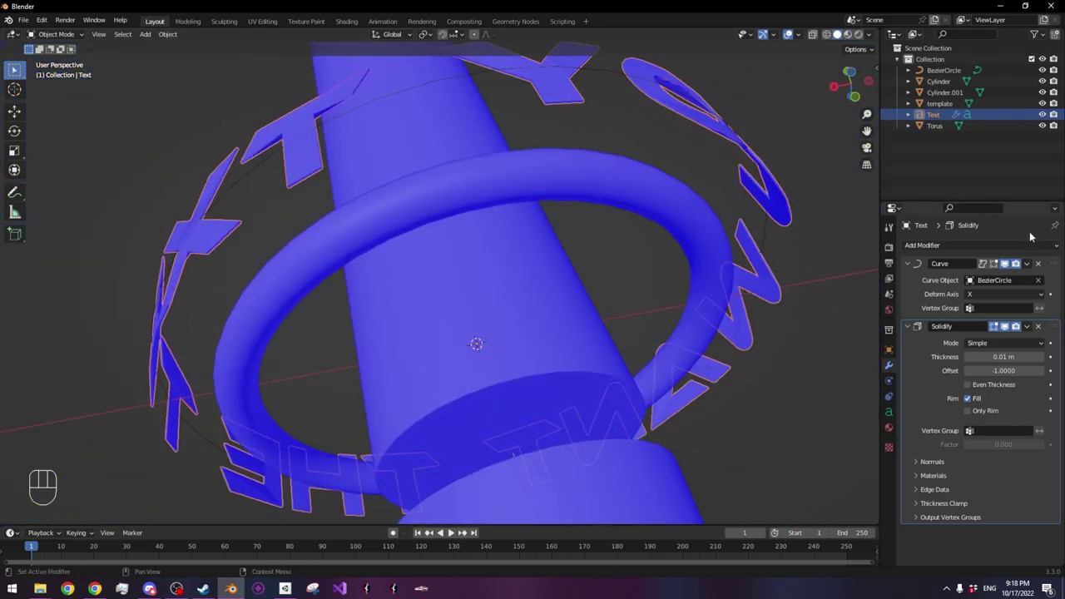
Try to apply the text's Curve and Solidify modifiers
left_click(1029, 264)
left_click(994, 277)
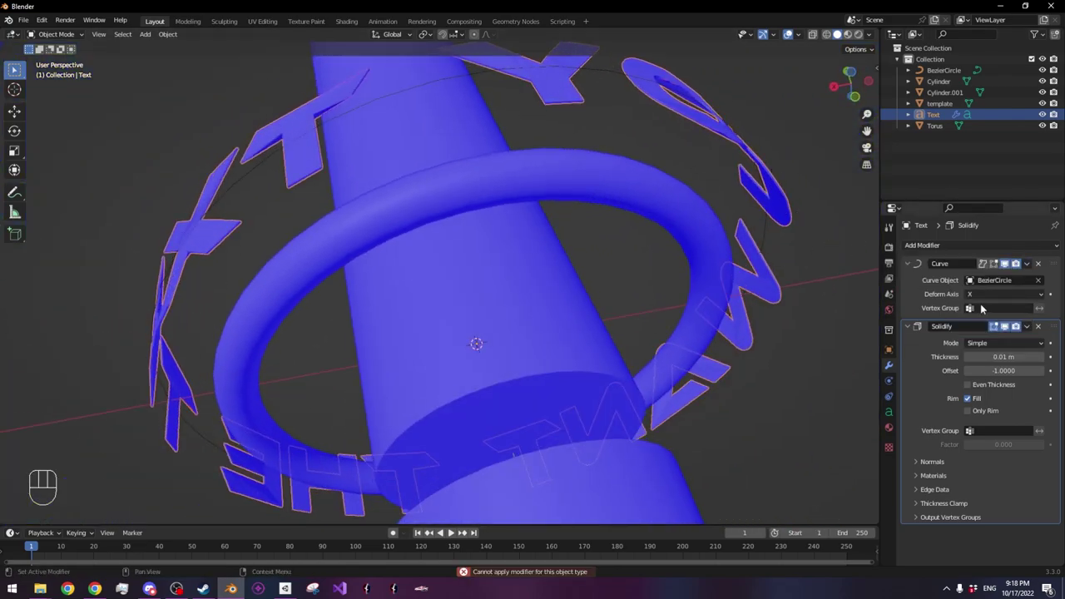
left_click(1027, 328)
left_click(1002, 338)
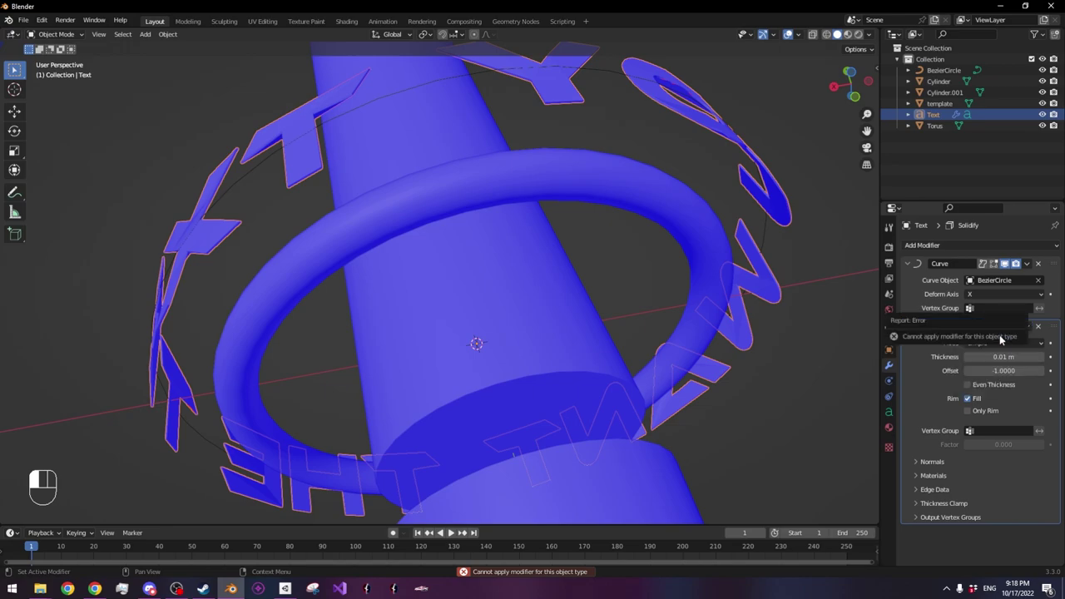
middle_click_drag(725, 198, 746, 225)
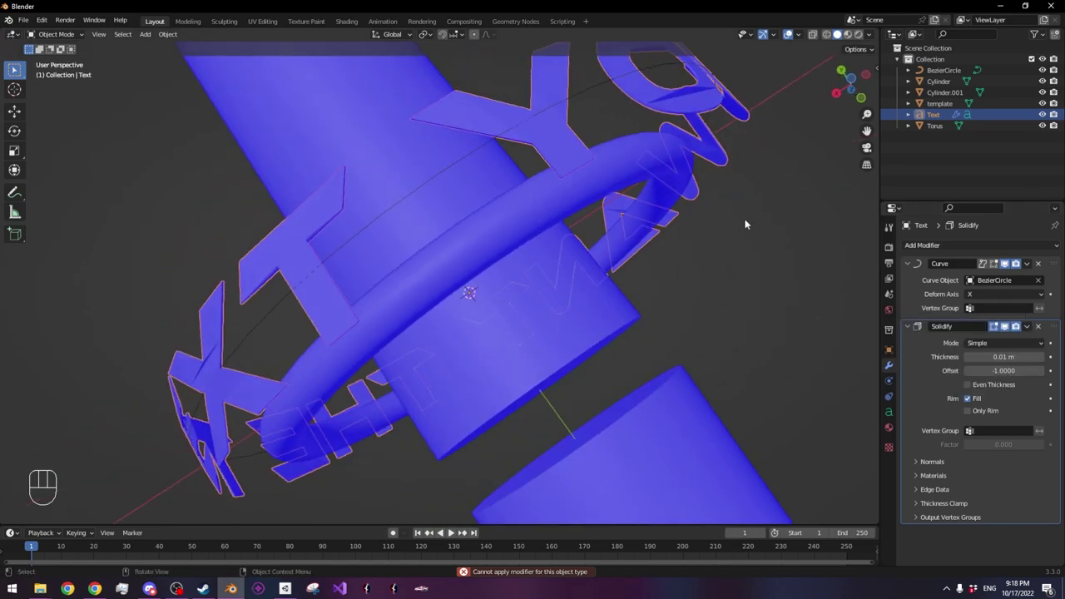
left_click(1027, 328)
left_click(965, 339)
Convert the curved text object to a mesh
middle_click_drag(573, 159, 568, 237)
middle_click_drag(511, 281, 556, 237, "shift")
middle_click_drag(596, 266, 476, 203)
right_click(475, 203)
mouse_move(468, 226)
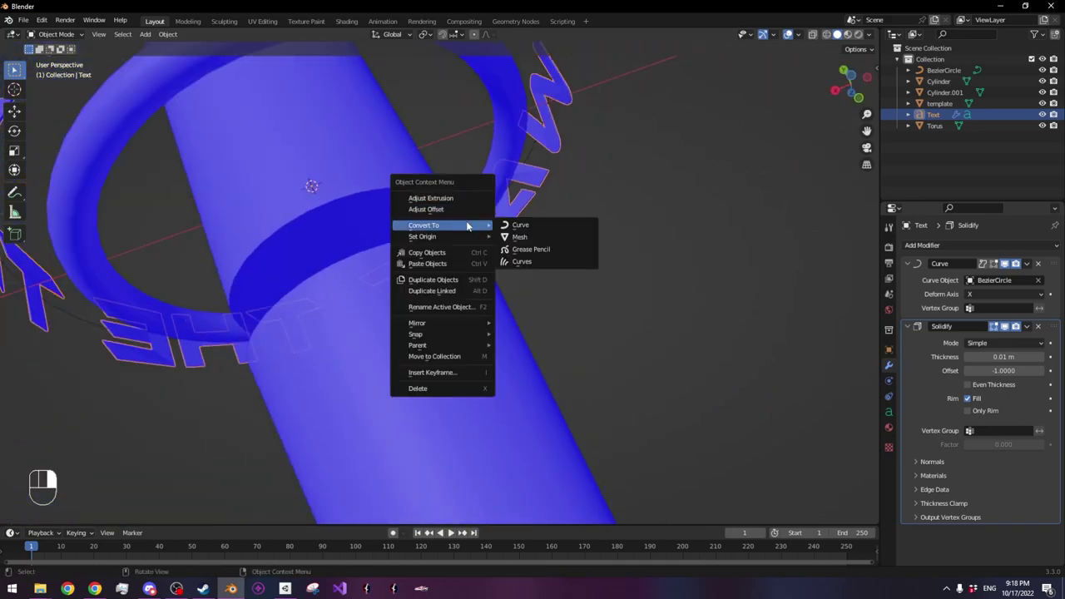
left_click(520, 237)
middle_click_drag(519, 237, 628, 307, "shift")
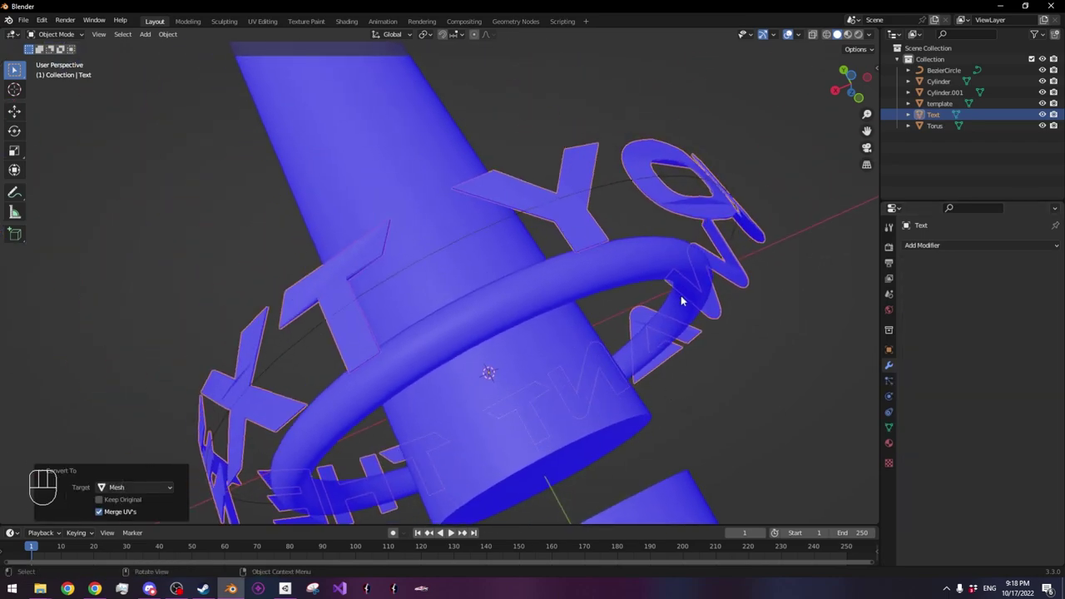
key("s")
right_click(662, 228)
Delete the BezierCircle guide curve that runs through the text
left_click(605, 185)
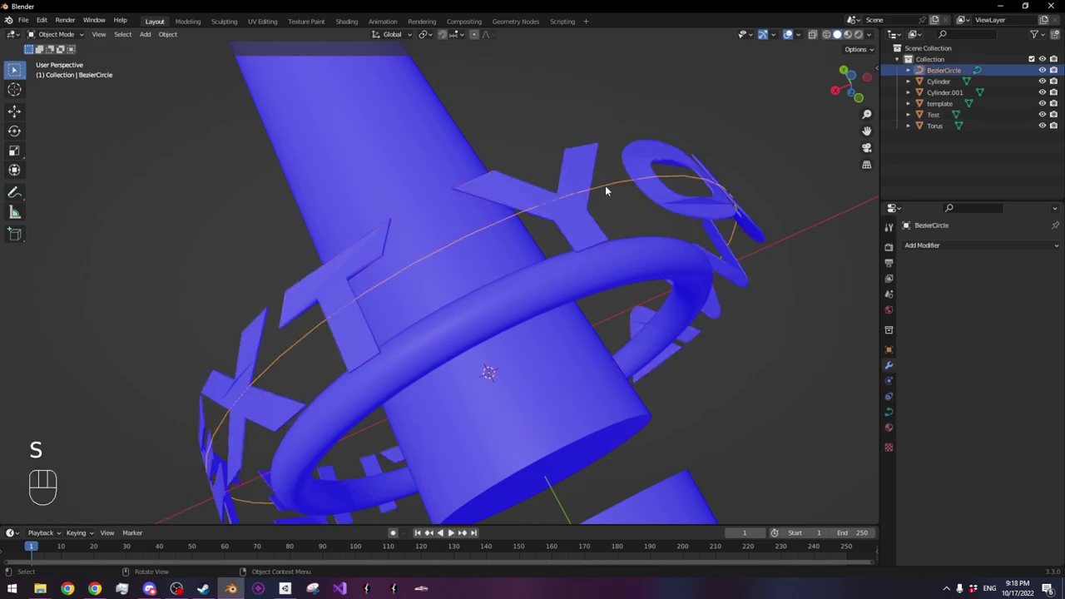
key("x")
left_click(606, 187)
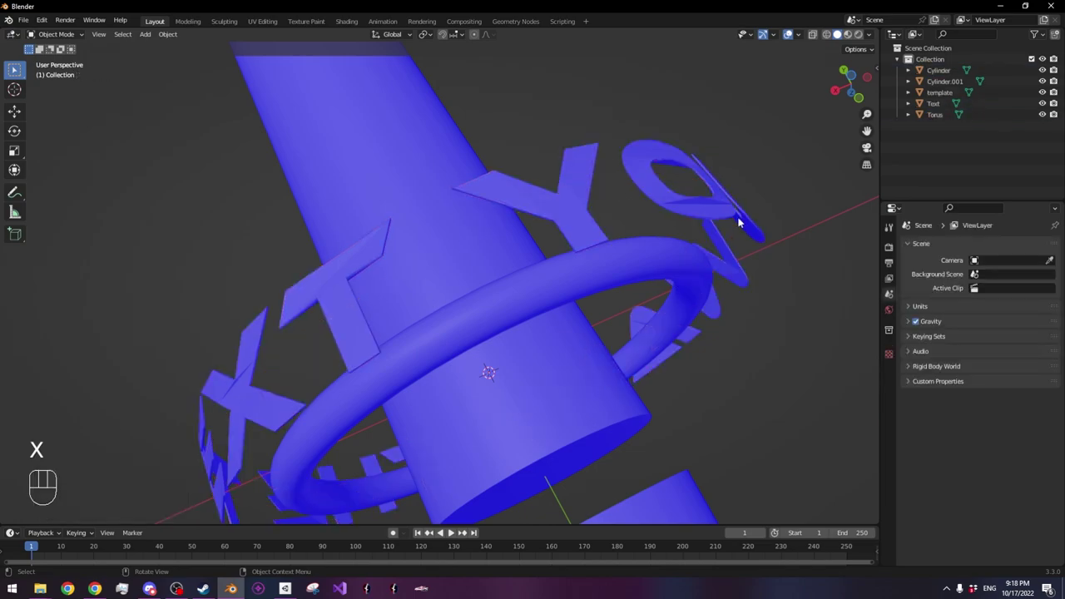
Move the text mesh about -0.0056 m along the global Y axis, over the guard ring
middle_click_drag(742, 238, 644, 292)
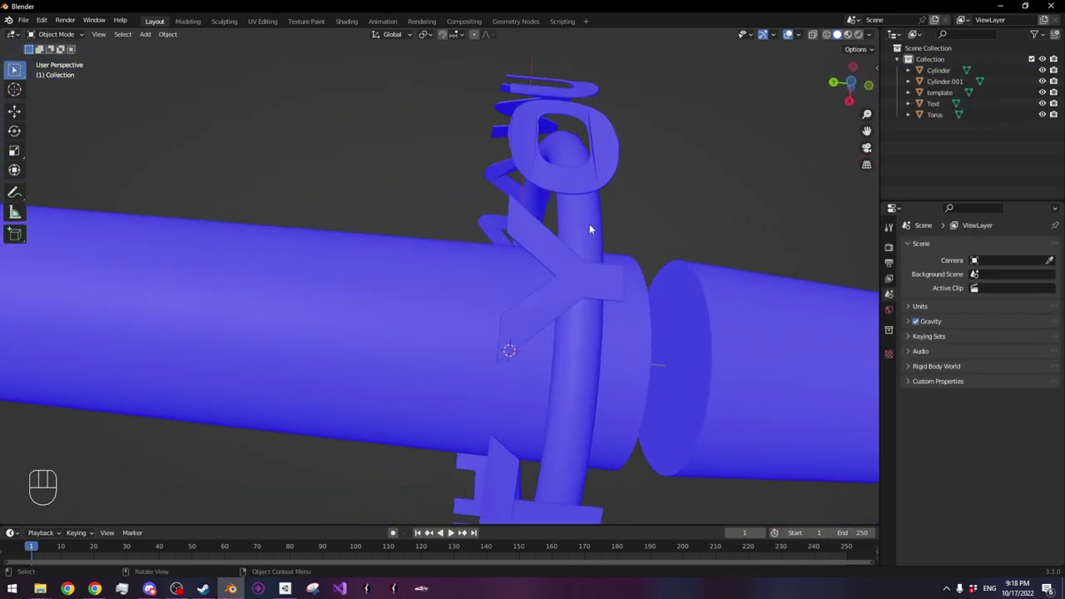
left_click(583, 173)
key("g")
key("y")
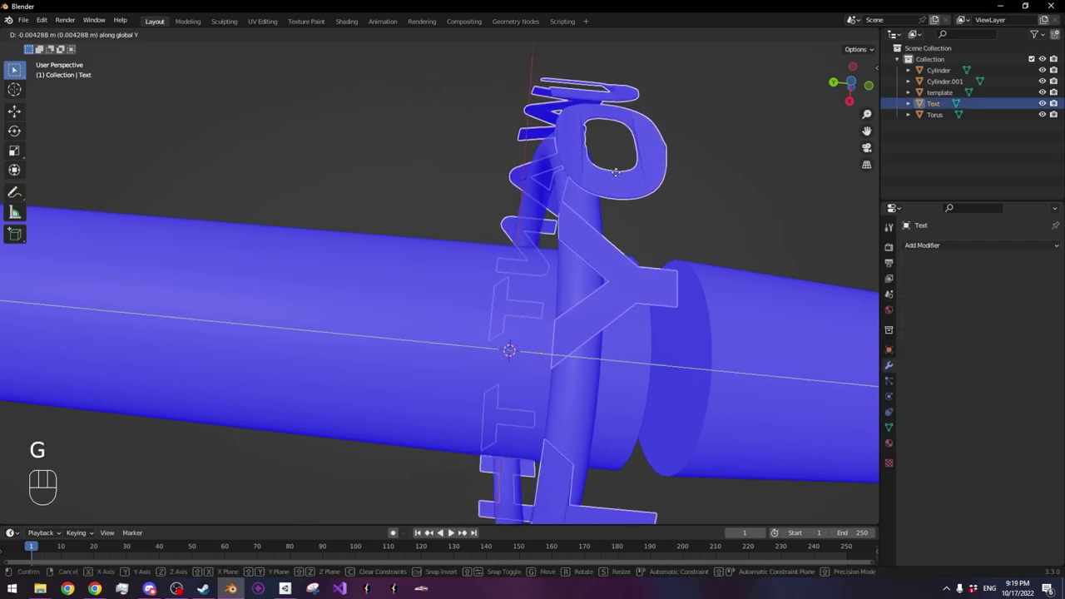
left_click(625, 172)
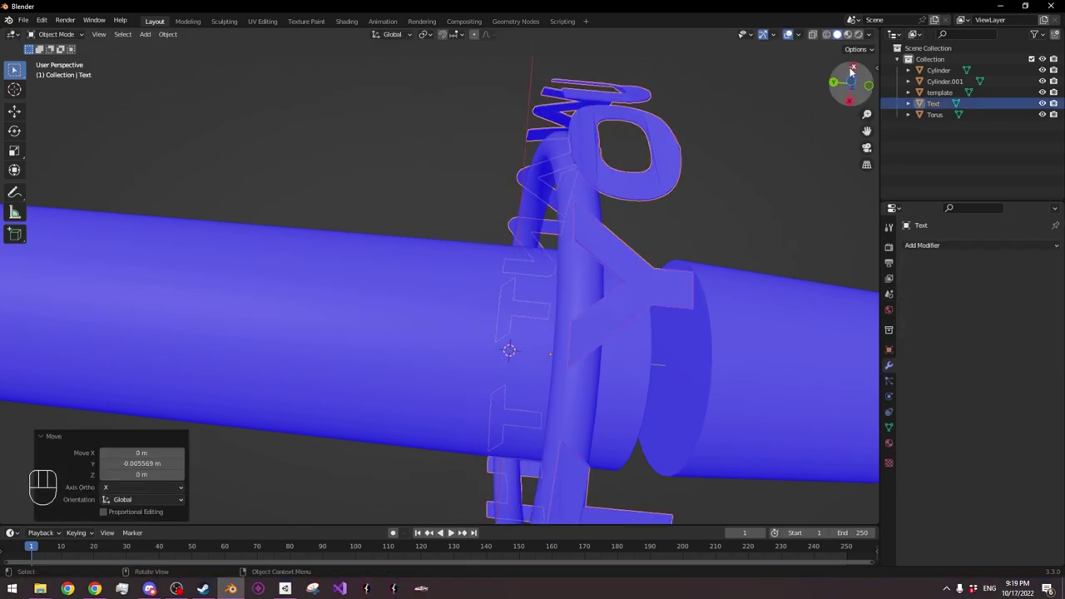
From the left orthographic view, move the text mesh about 0.0027 m along global Y to centre it on the guard ring
left_click(851, 70)
key("g")
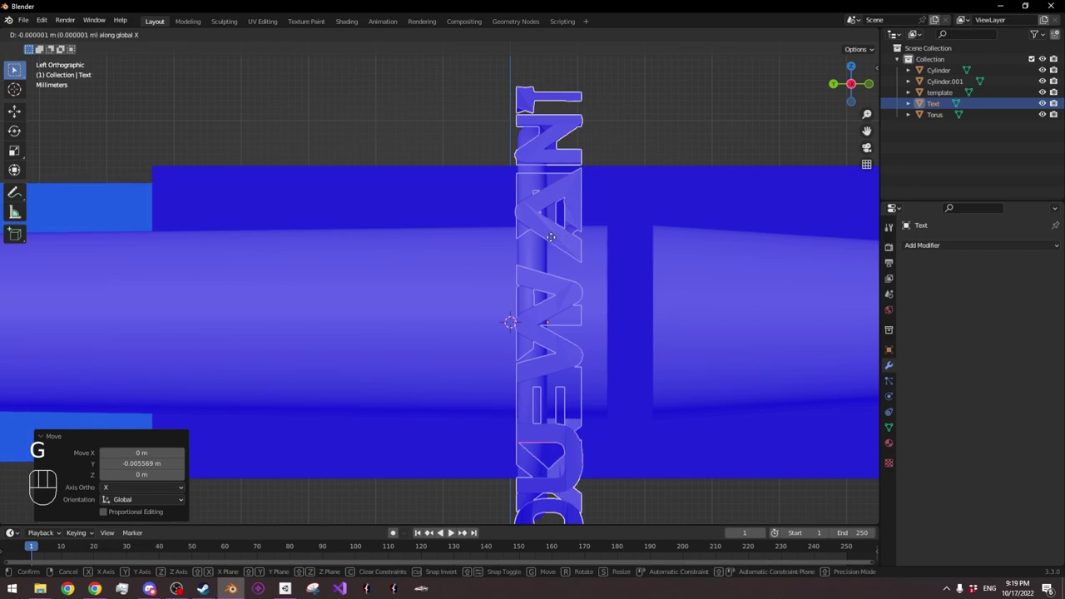
key("y")
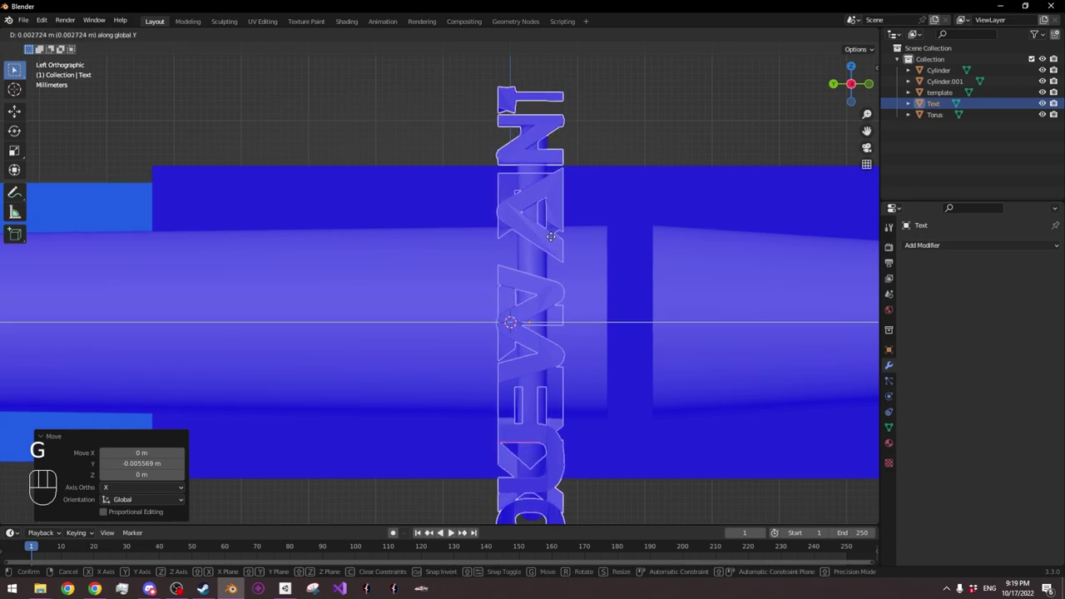
left_click(553, 236)
middle_click_drag(553, 238, 716, 239)
scroll(345, 331, "down", 3)
middle_click_drag(344, 332, 442, 311)
scroll(543, 328, "down", 7)
left_click(516, 245)
middle_click_drag(499, 273, 534, 280)
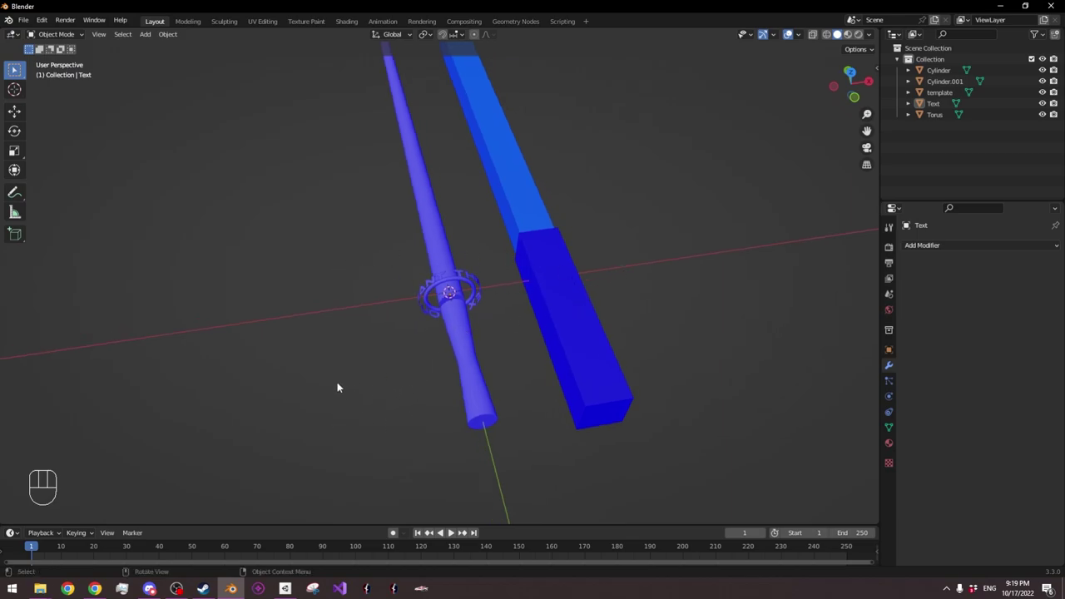
Switch to Chrome and view the Unity homepage at unity.com
mouse_move(95, 589)
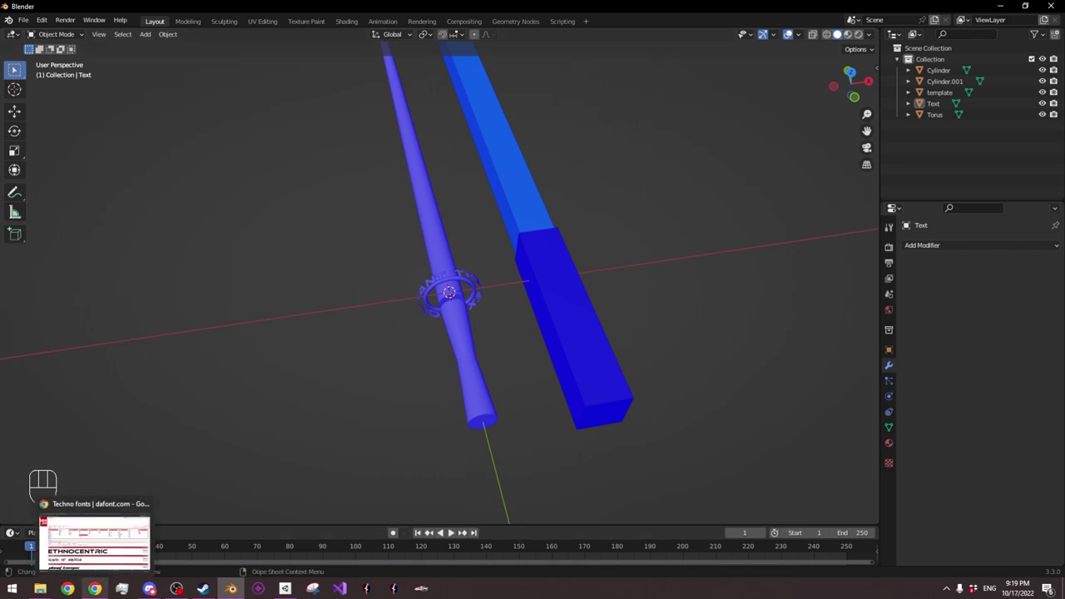
left_click(94, 543)
left_click(91, 8)
scroll(426, 329, "up", 10)
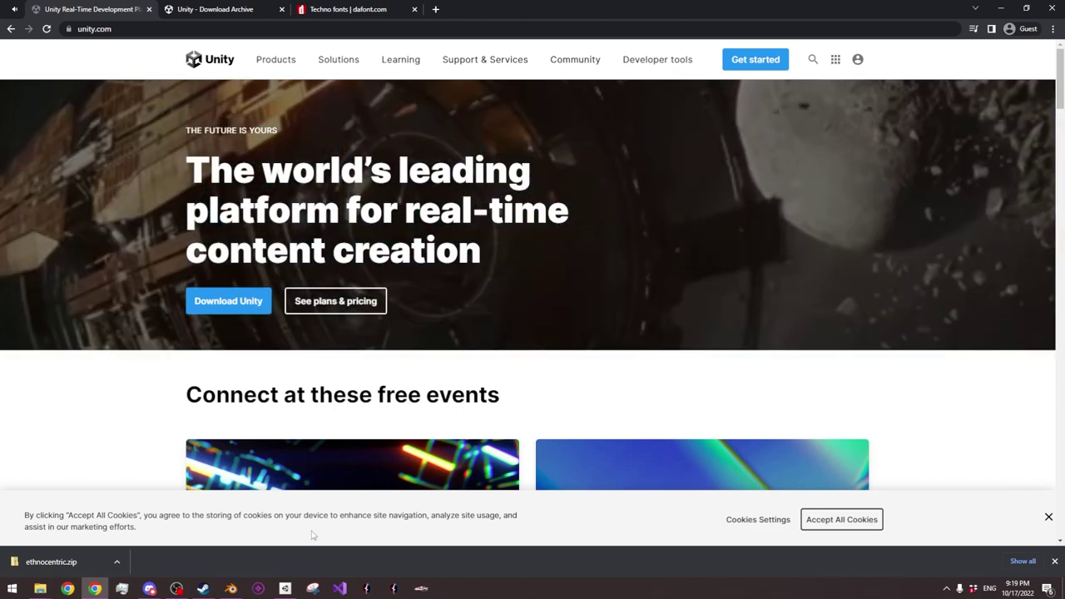
Switch to Unity Hub and look through the list of projects
left_click(284, 588)
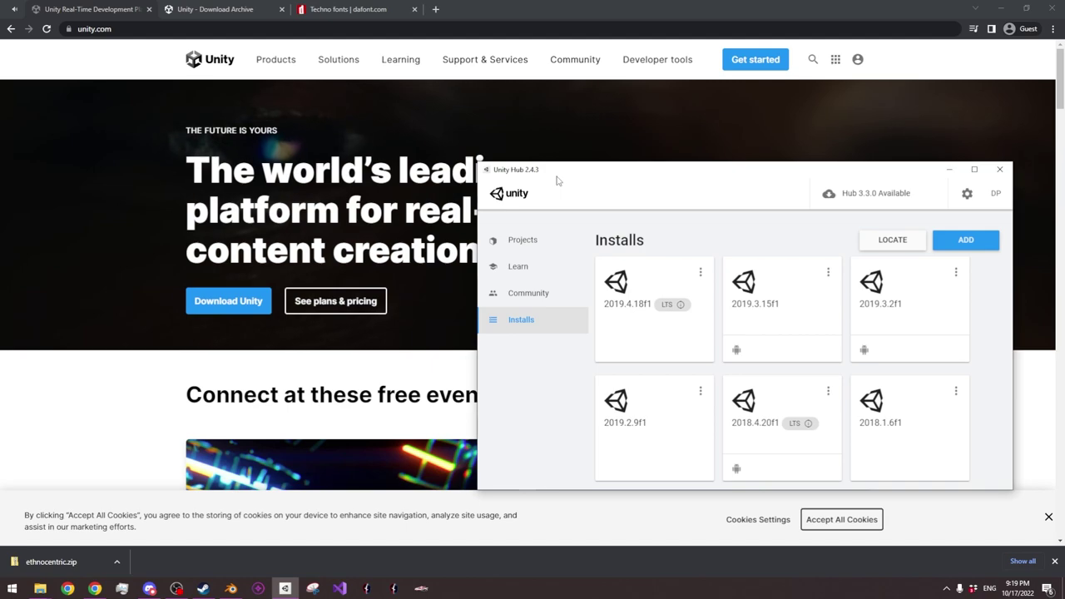
left_click(523, 239)
scroll(699, 391, "down", 2)
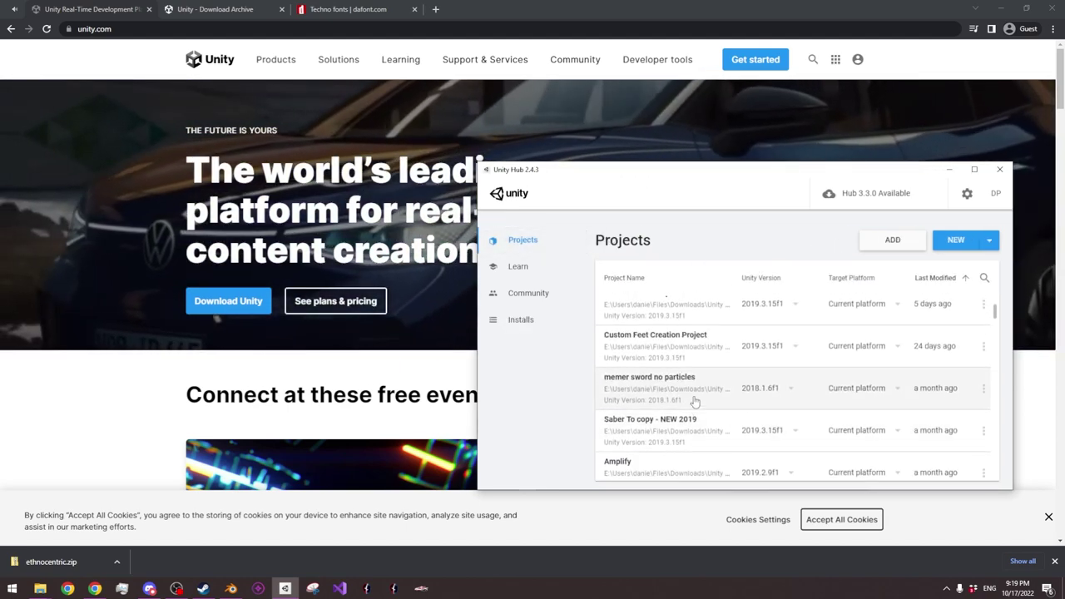
scroll(703, 402, "up", 2)
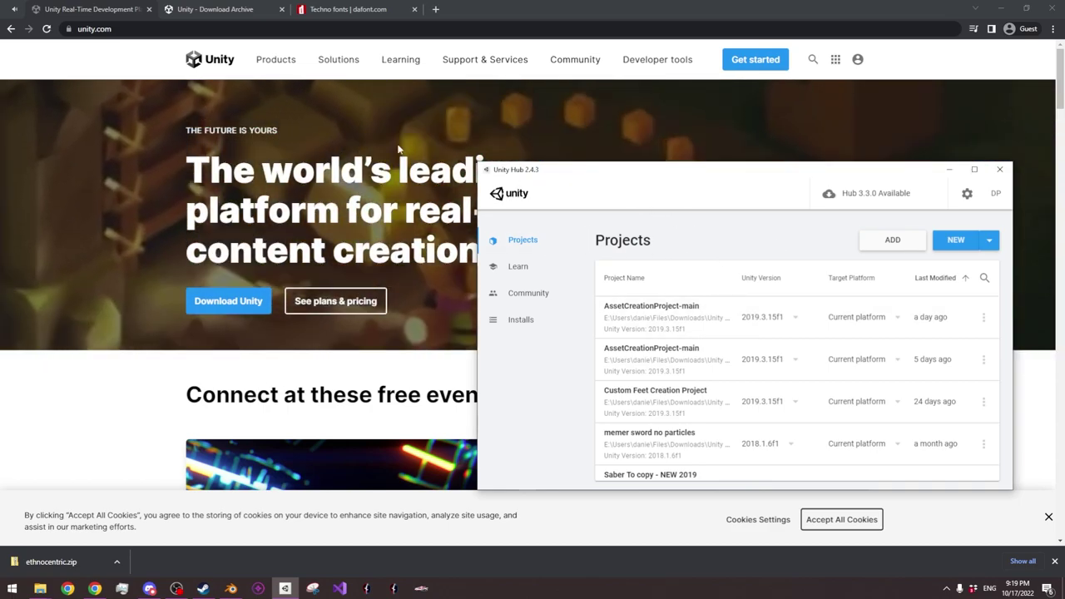
Browse the Unity 2019.x releases in Chrome's Unity download archive and check the projects' Unity version in Unity Hub
left_click(202, 7)
scroll(233, 225, "up", 7)
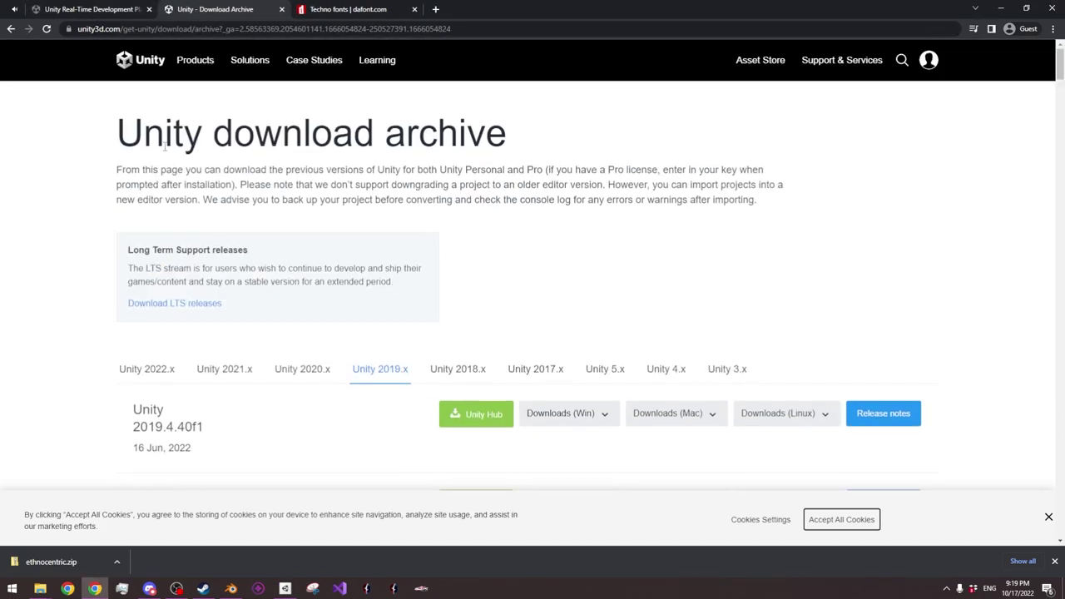
left_click_drag(118, 118, 527, 128)
left_click(605, 249)
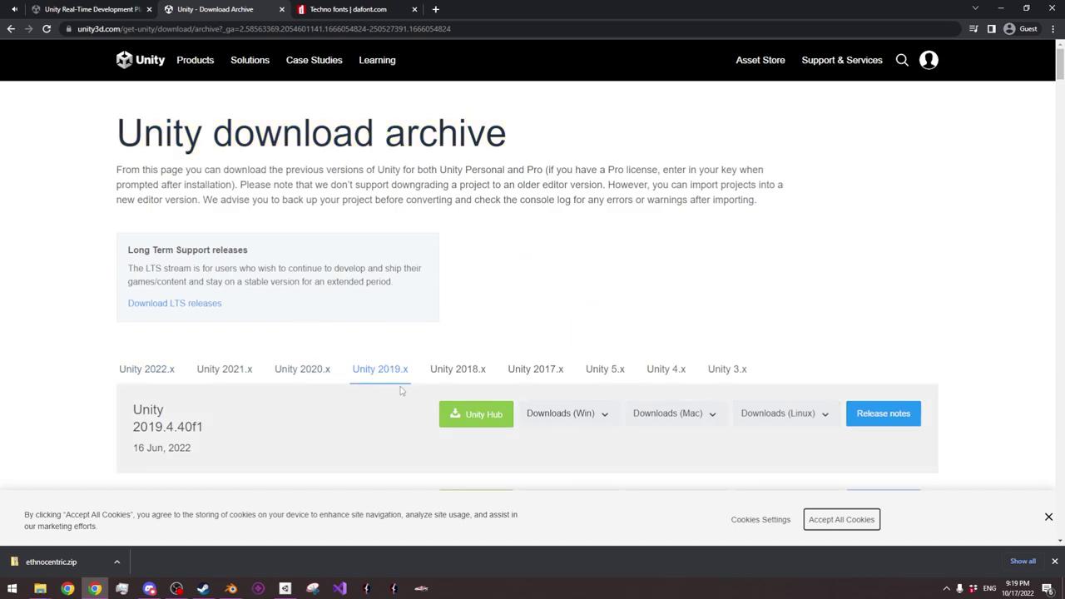
scroll(393, 379, "down", 15)
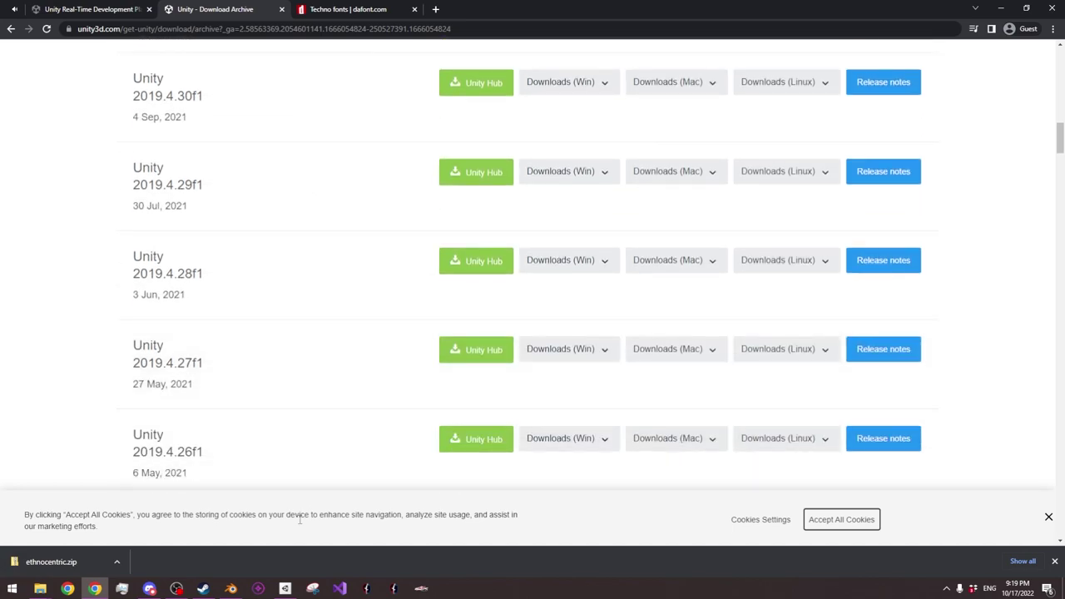
left_click(285, 588)
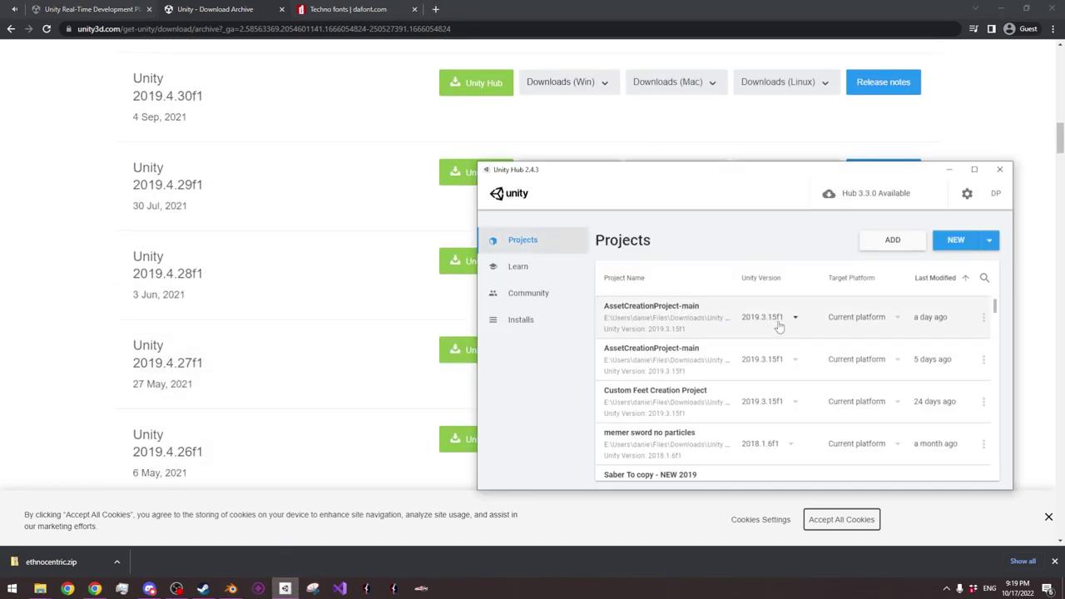
left_click(232, 318)
Locate Unity 2019.3.15 in the download archive's list of 2019.x releases
scroll(330, 333, "down", 10)
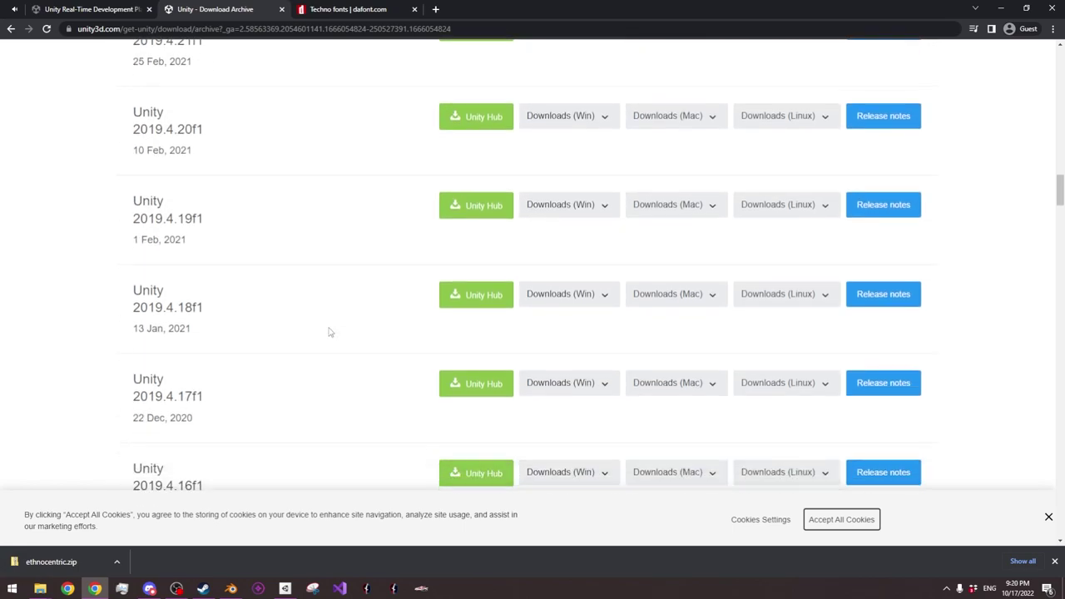
scroll(329, 333, "down", 17)
scroll(232, 271, "down", 11)
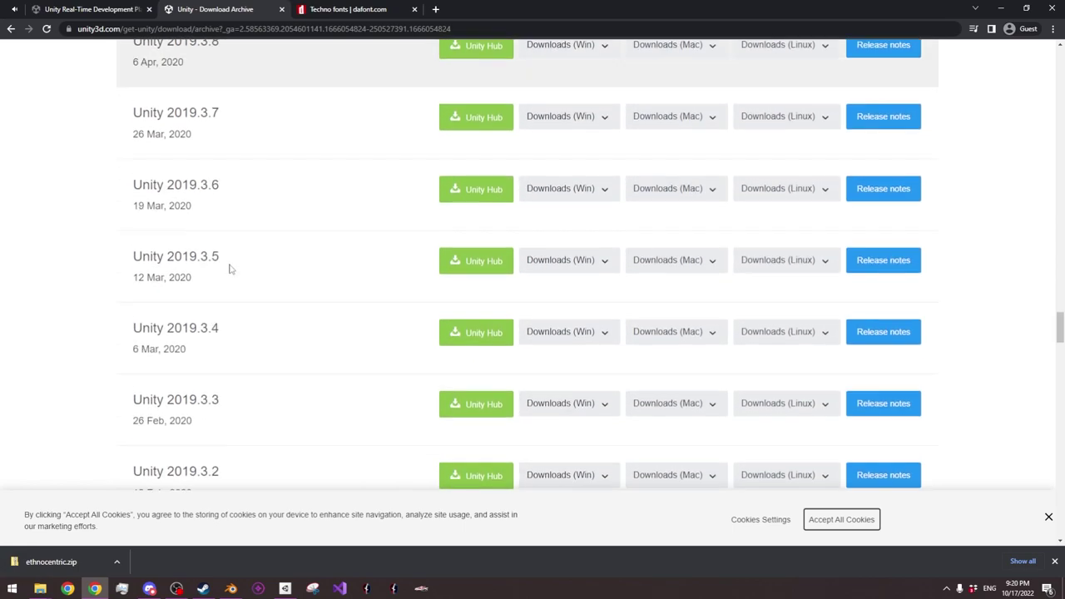
scroll(231, 269, "up", 7)
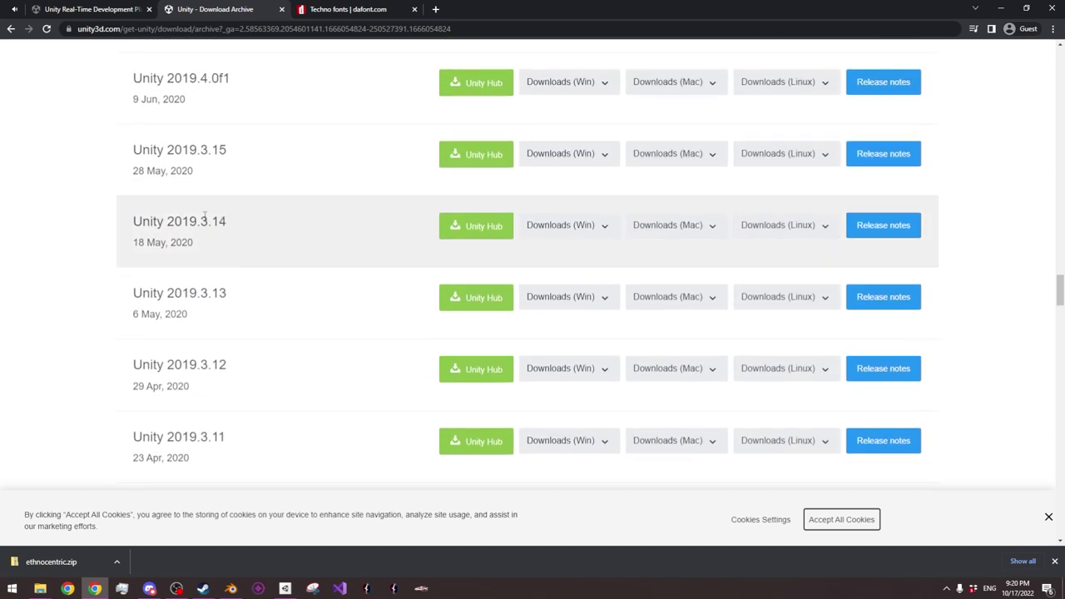
scroll(199, 216, "up", 2)
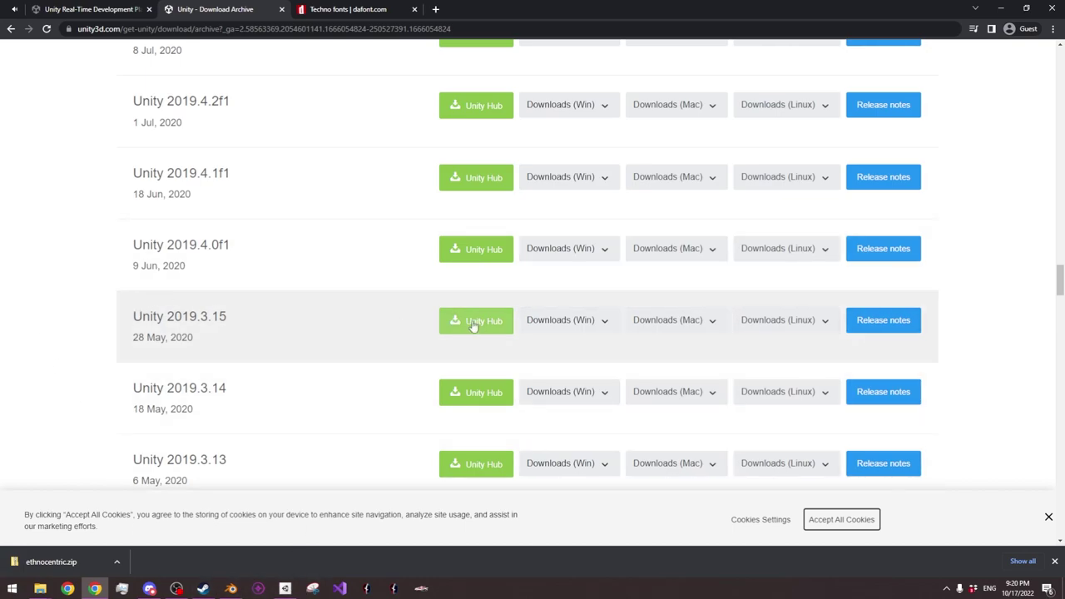
Switch to Discord and view the pinned messages of the pc-3d-modeling channel for the CustomSabers project link
left_click(284, 588)
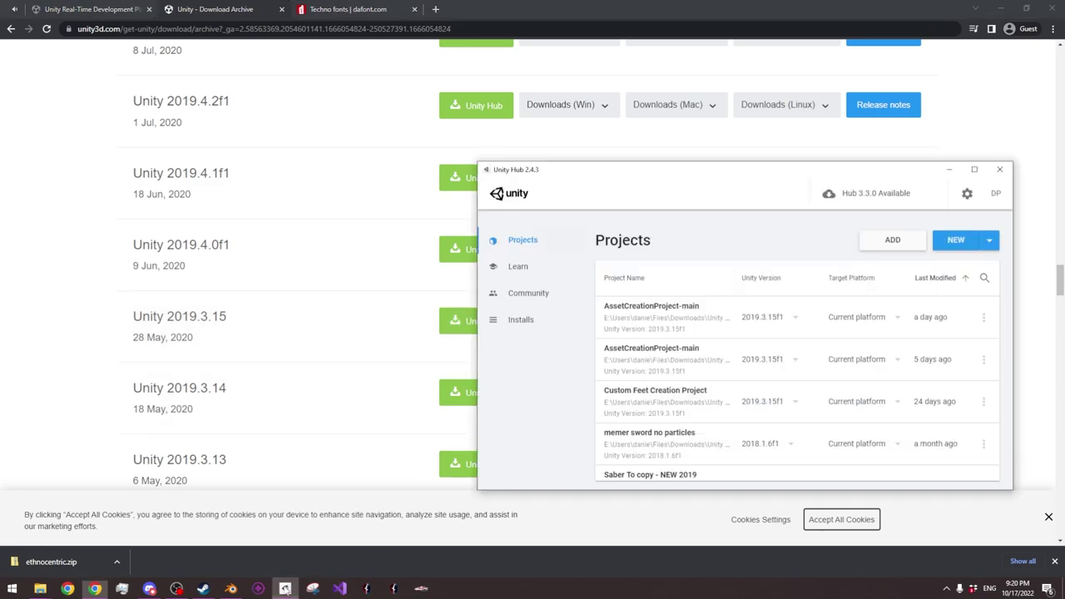
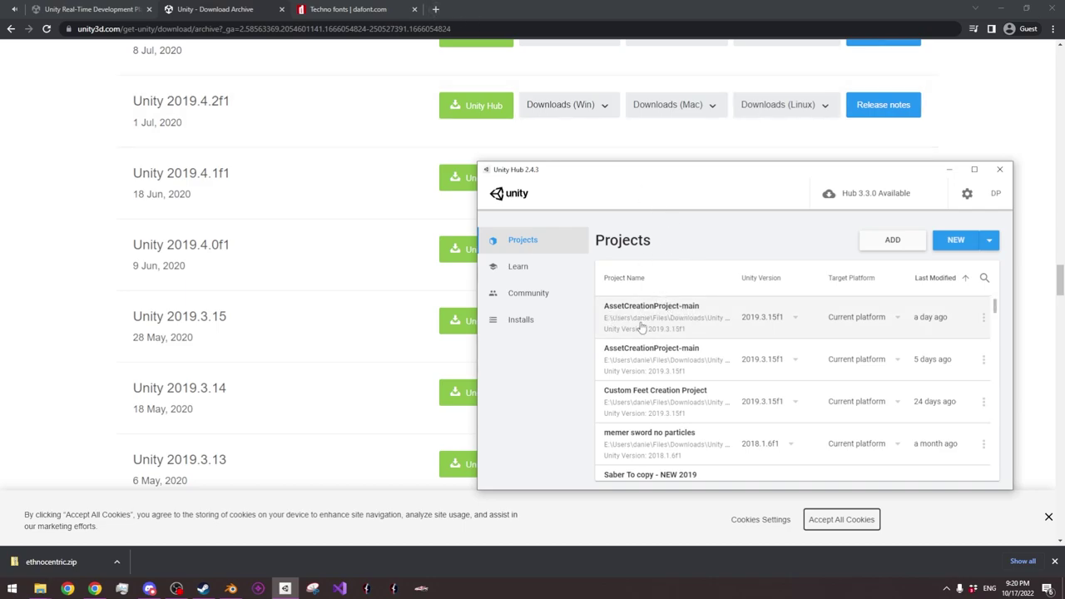
left_click(150, 589)
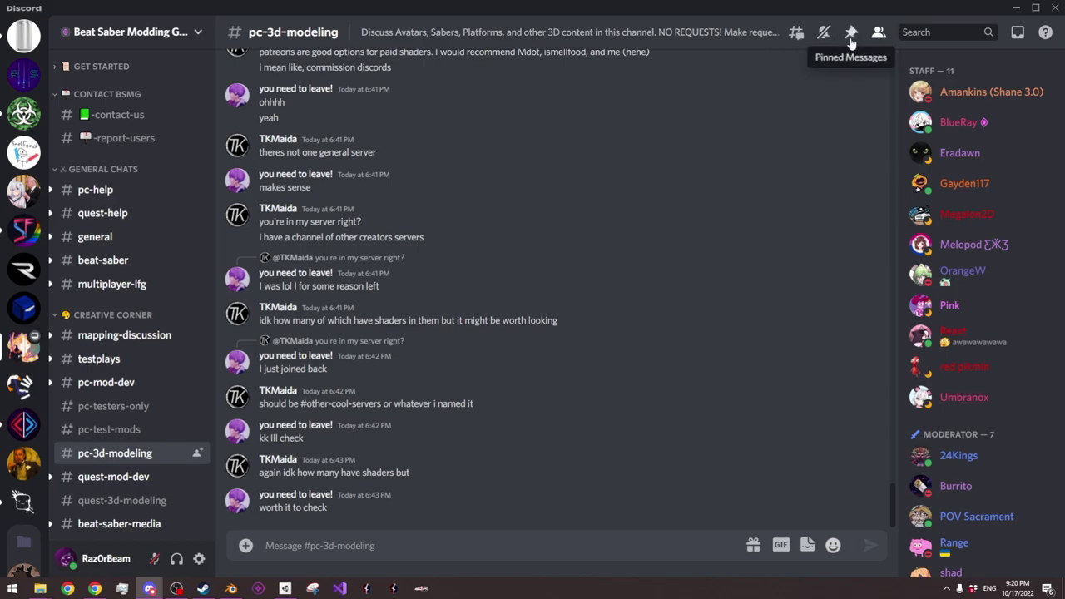
left_click(851, 40)
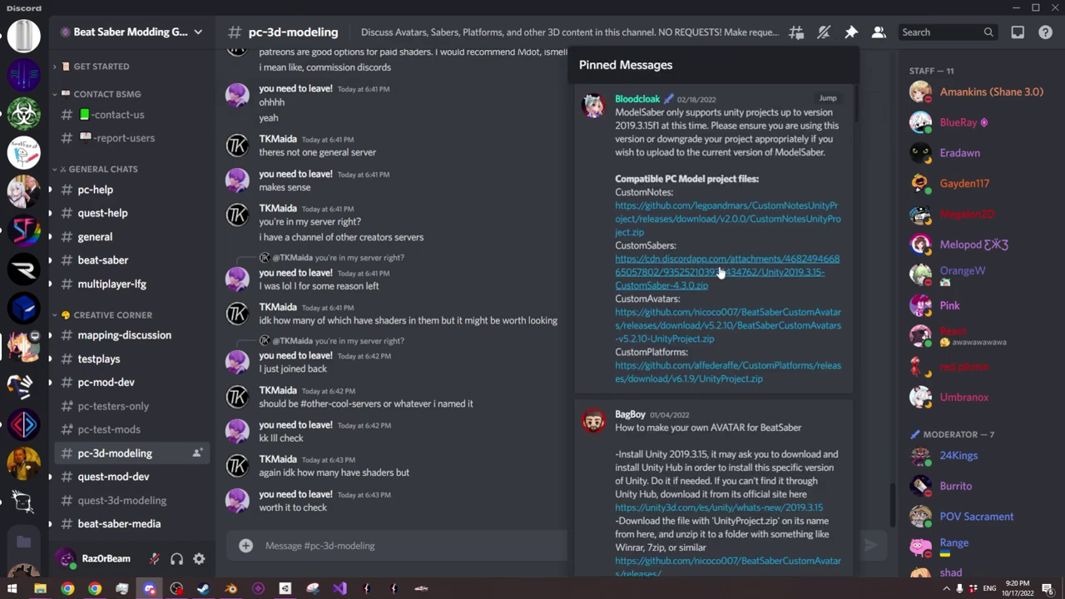
left_click_drag(616, 9, 0, 133)
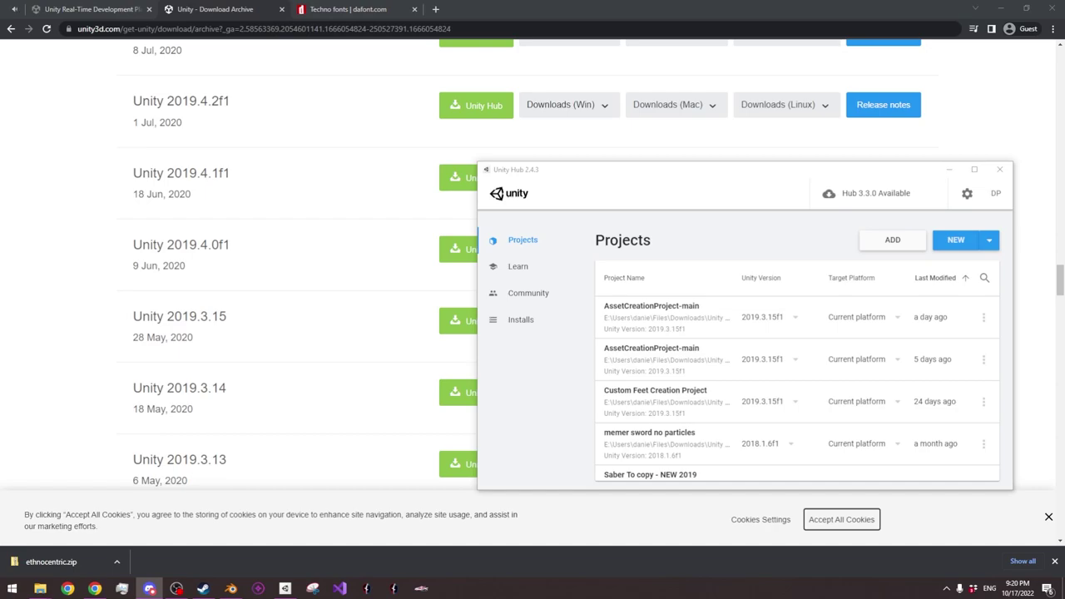
Search for "github" in a new Chrome tab and open the GitHub website
left_click(436, 10)
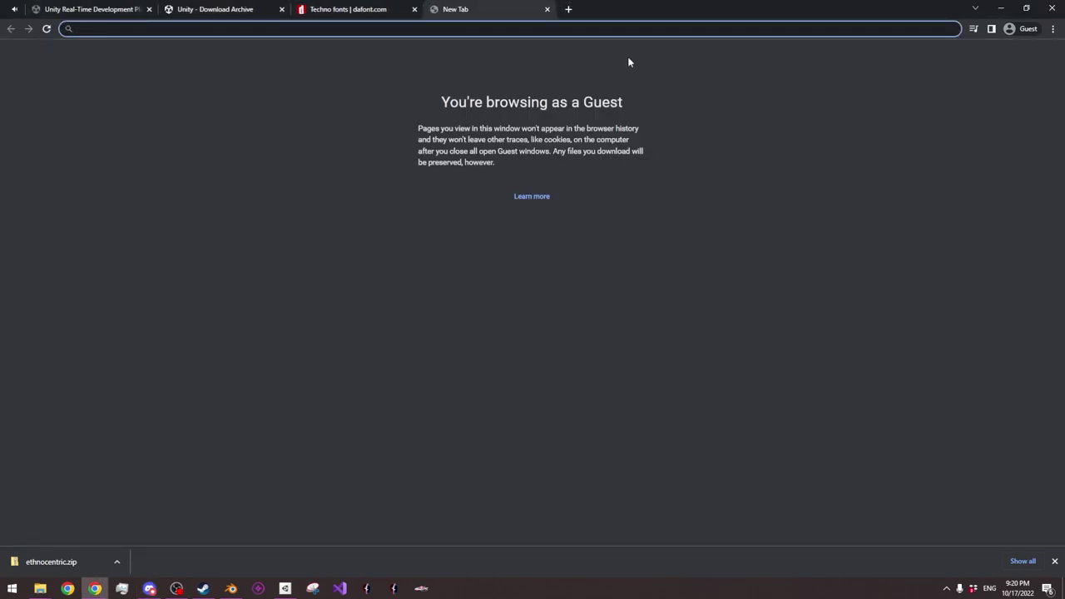
type("github")
key("Return")
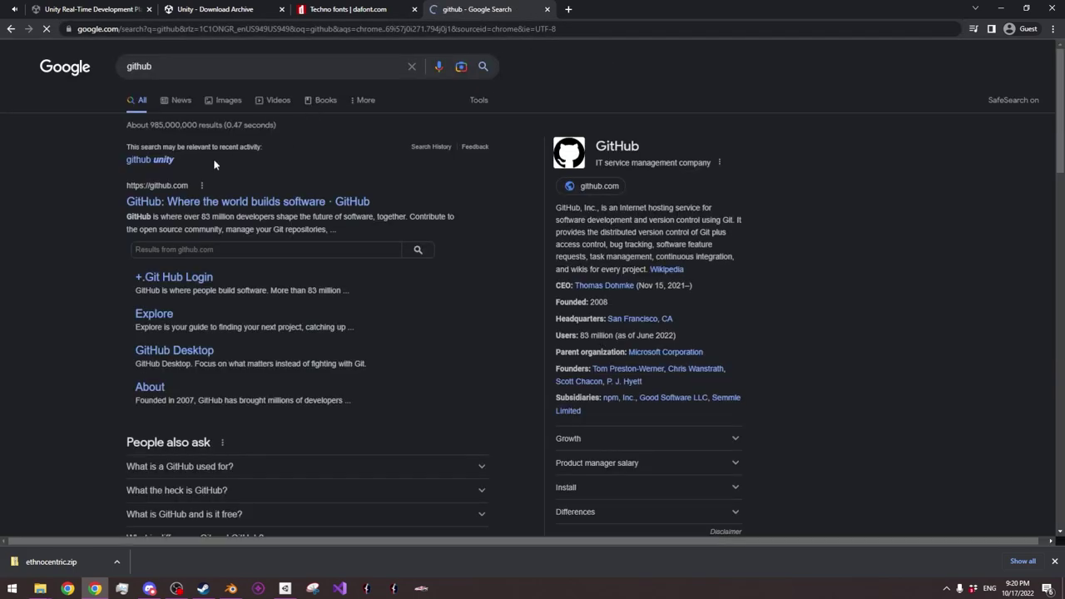
left_click(244, 204)
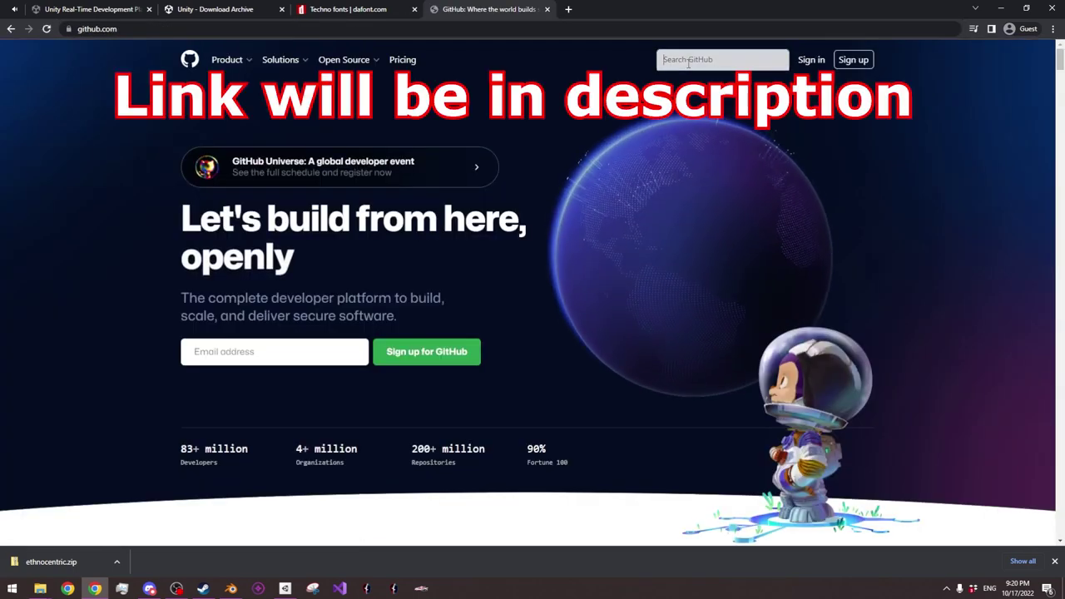
Search GitHub for "tonimacaroni", filter the results to users and open the ToniMacaroni profile
left_click(687, 64)
type("tonimaga")
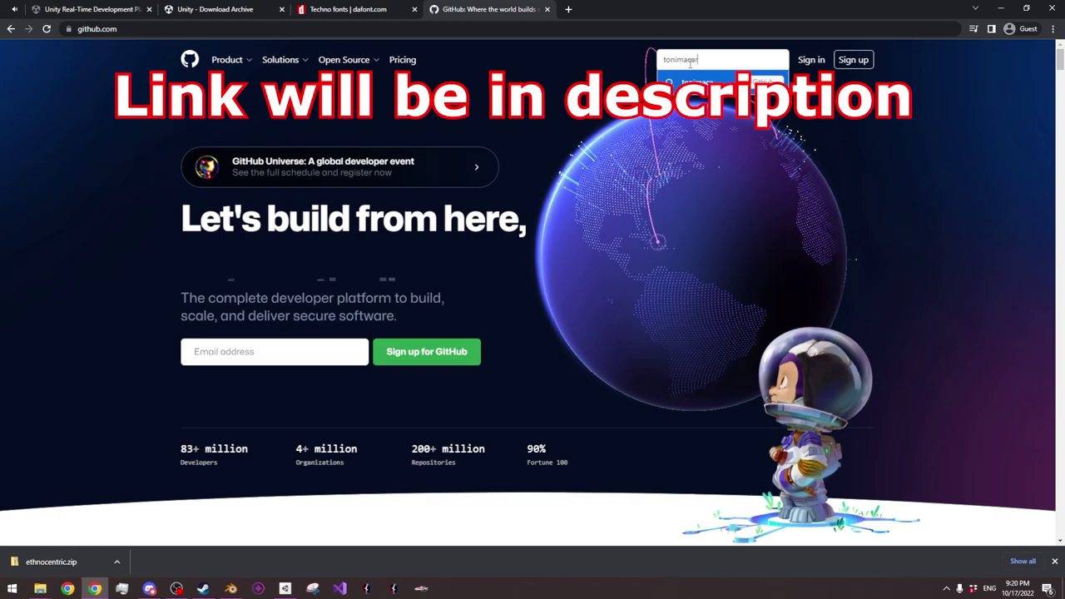
type("roni")
key("Return")
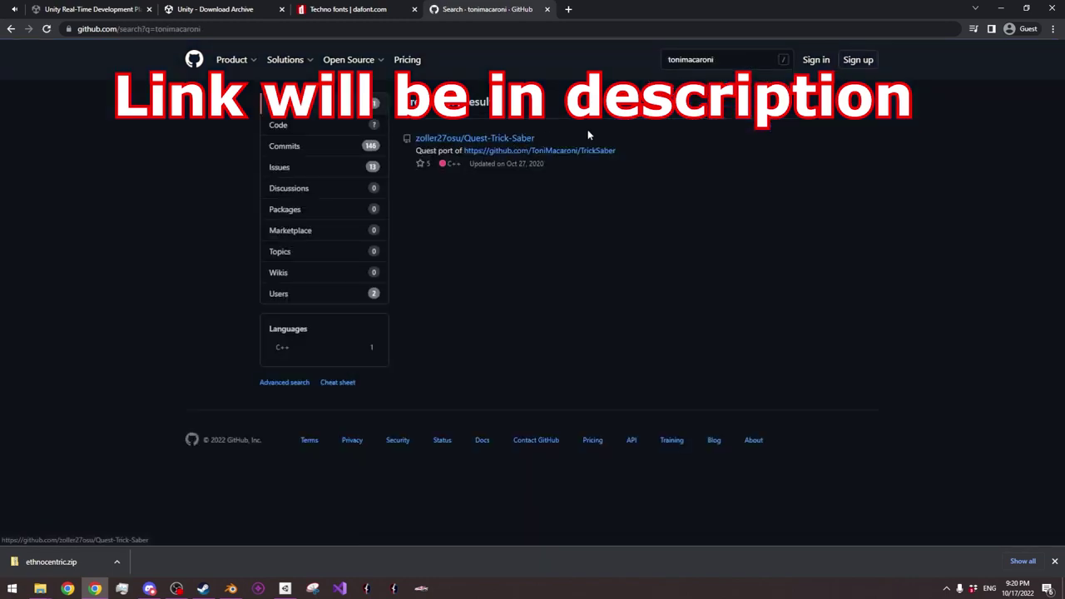
left_click(328, 296)
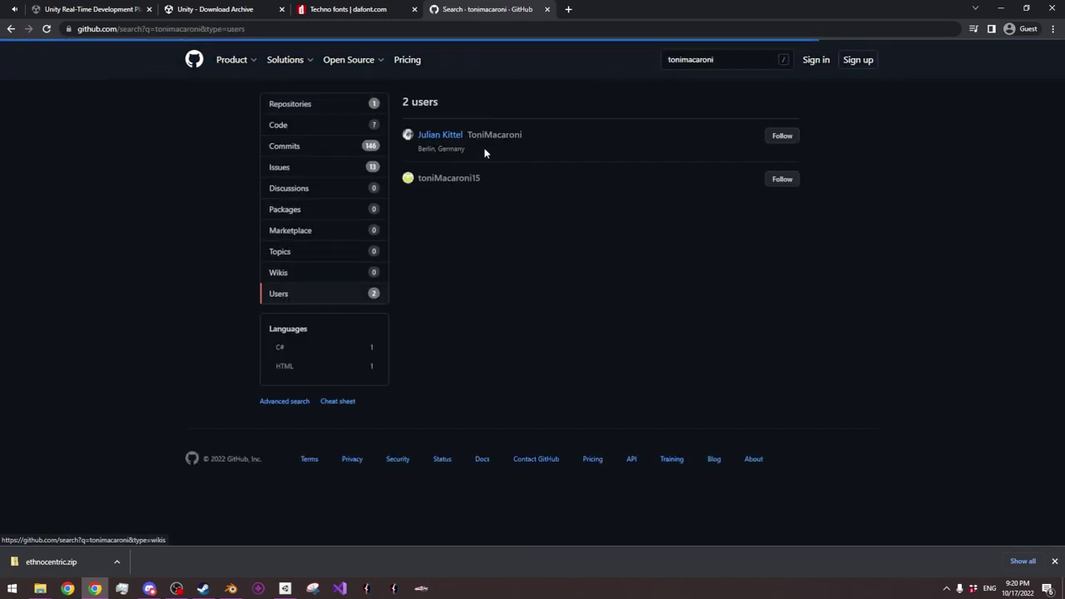
left_click(443, 137)
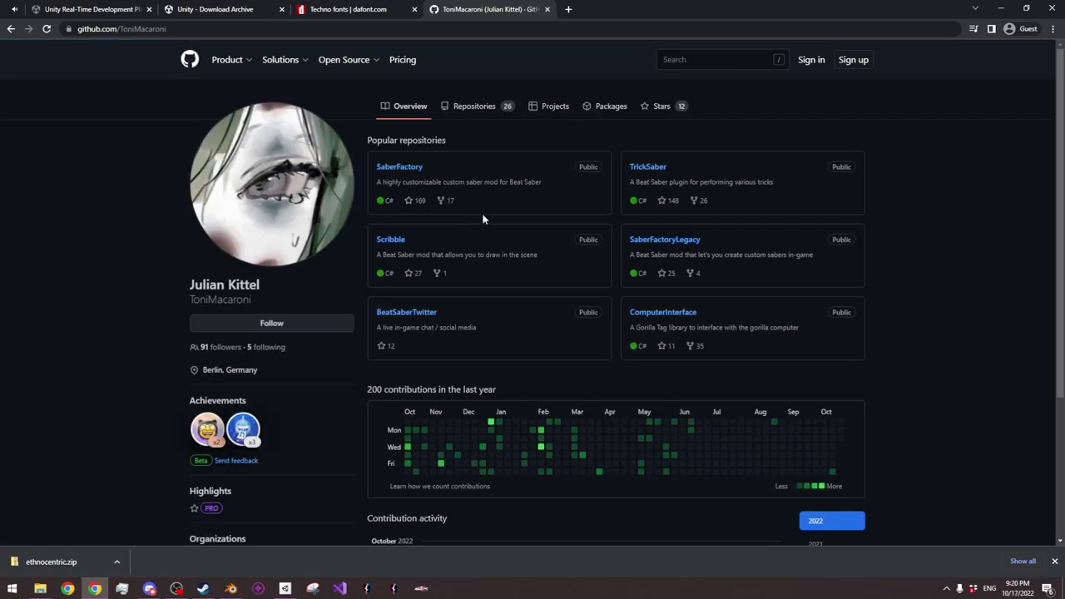
Open the AssetCreationProject repository from the profile's repositories and review its README installation instructions
left_click(492, 106)
scroll(518, 363, "down", 2)
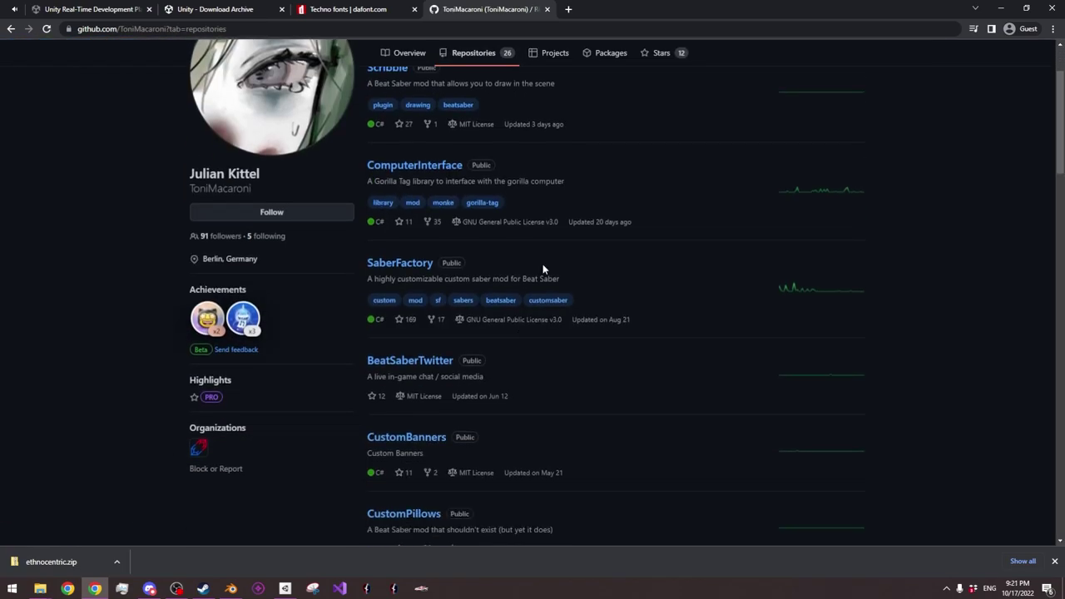
scroll(517, 364, "down", 4)
scroll(455, 261, "down", 1)
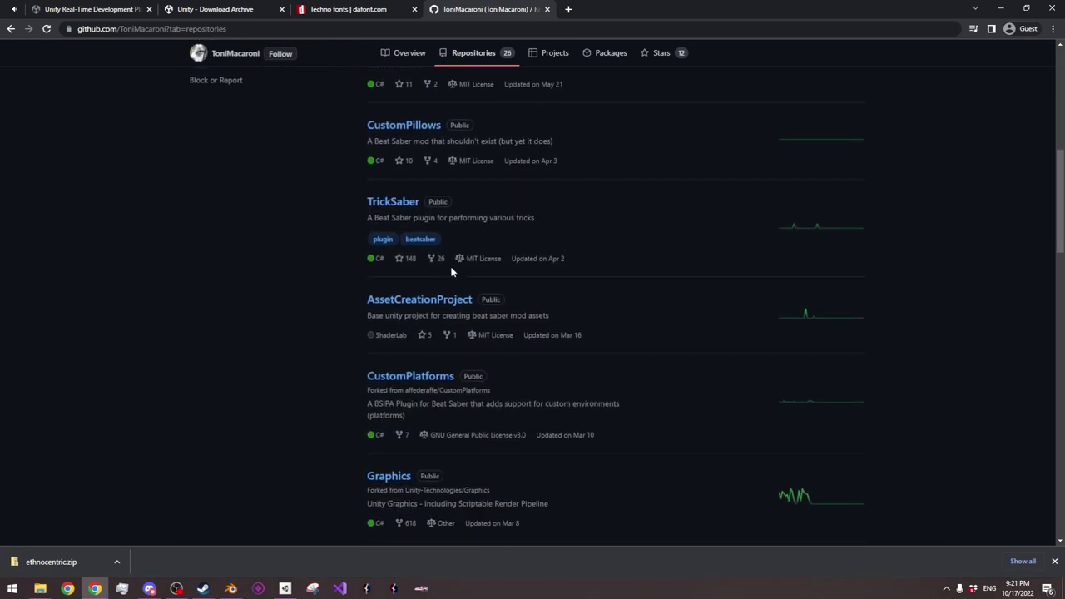
left_click(442, 303)
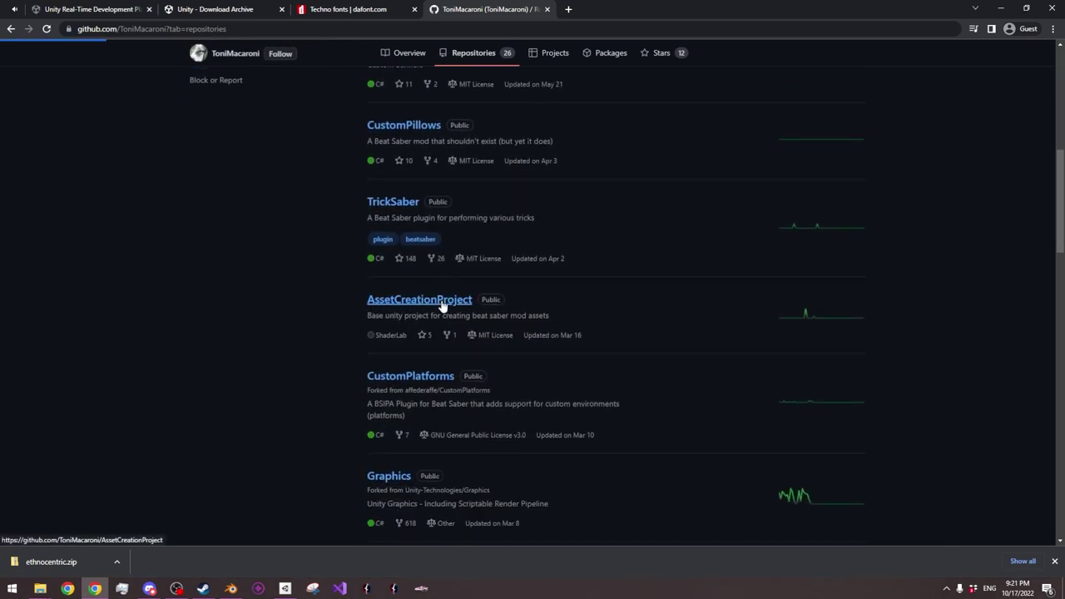
scroll(441, 301, "down", 3)
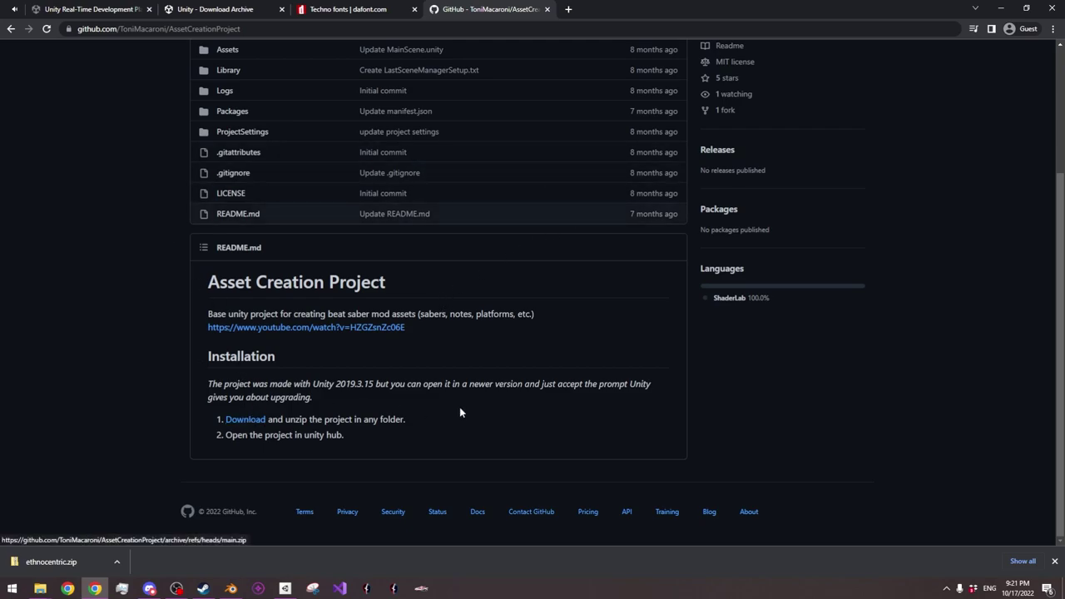
scroll(486, 464, "up", 2)
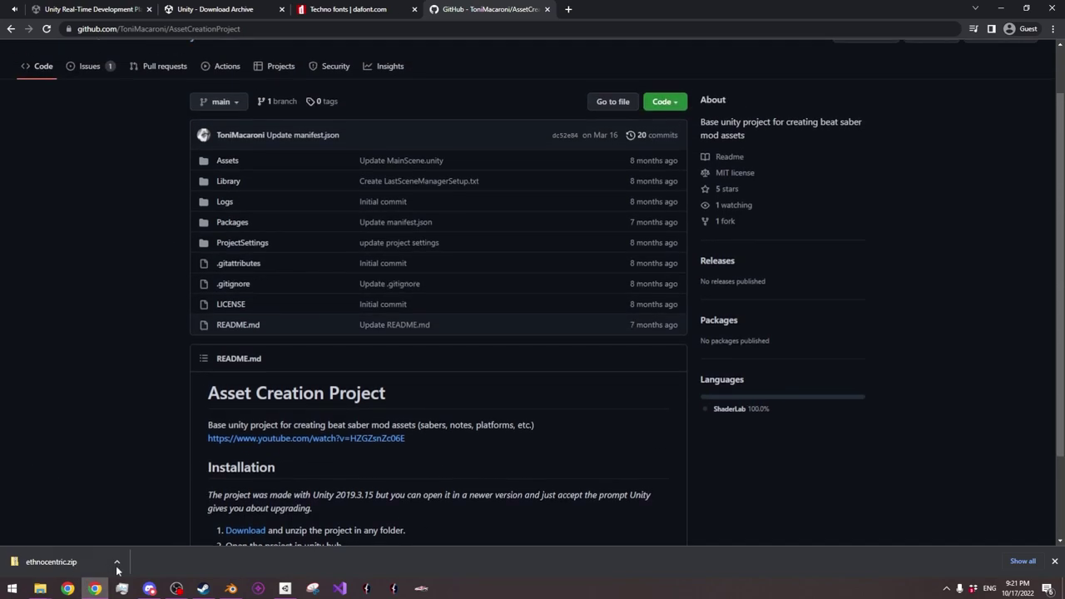
Switch to the File Explorer window showing the ethnocentric archive and go up to the Downloads folder
left_click(40, 588)
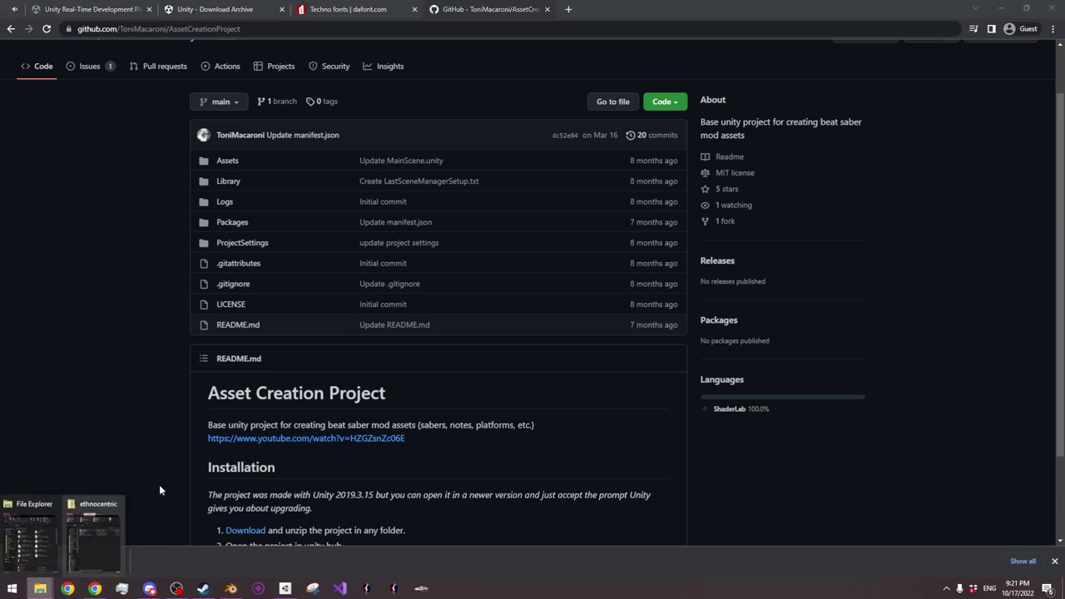
left_click(83, 543)
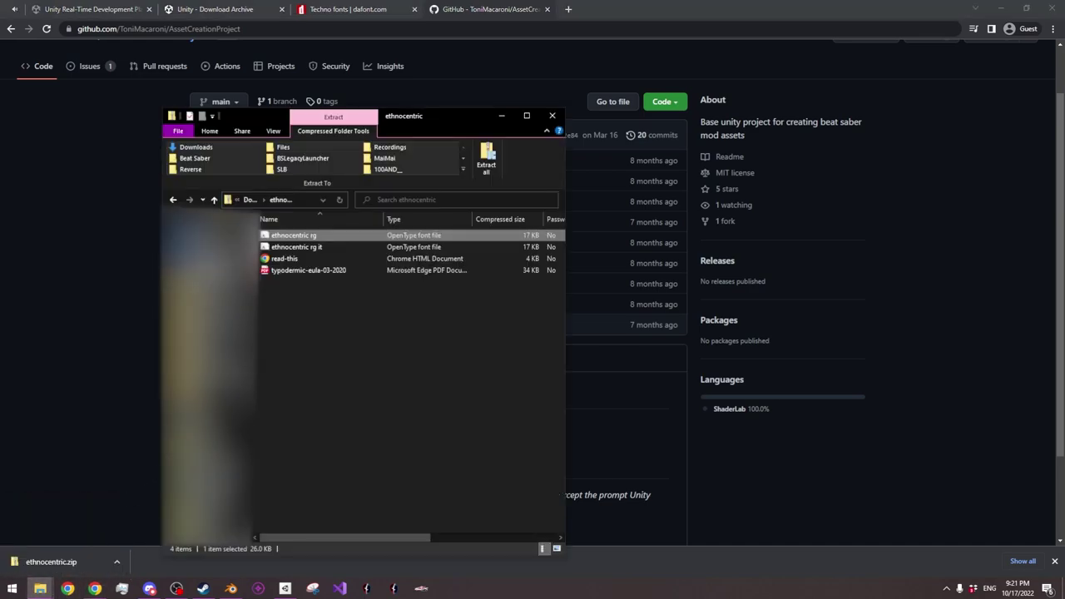
key("BackSpace")
scroll(433, 420, "down", 10)
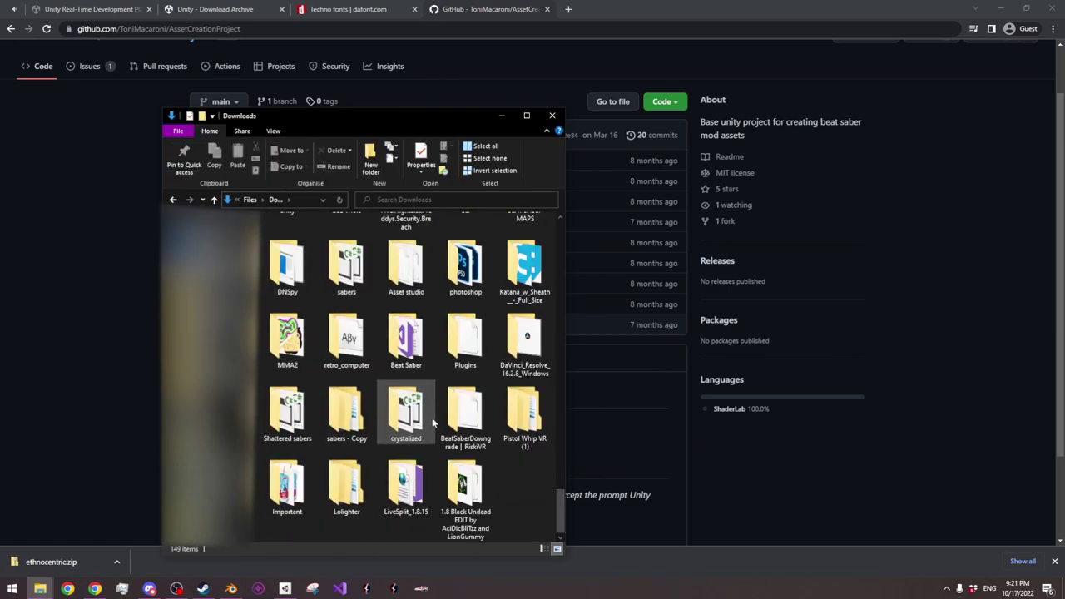
scroll(449, 412, "up", 8)
scroll(524, 421, "down", 5)
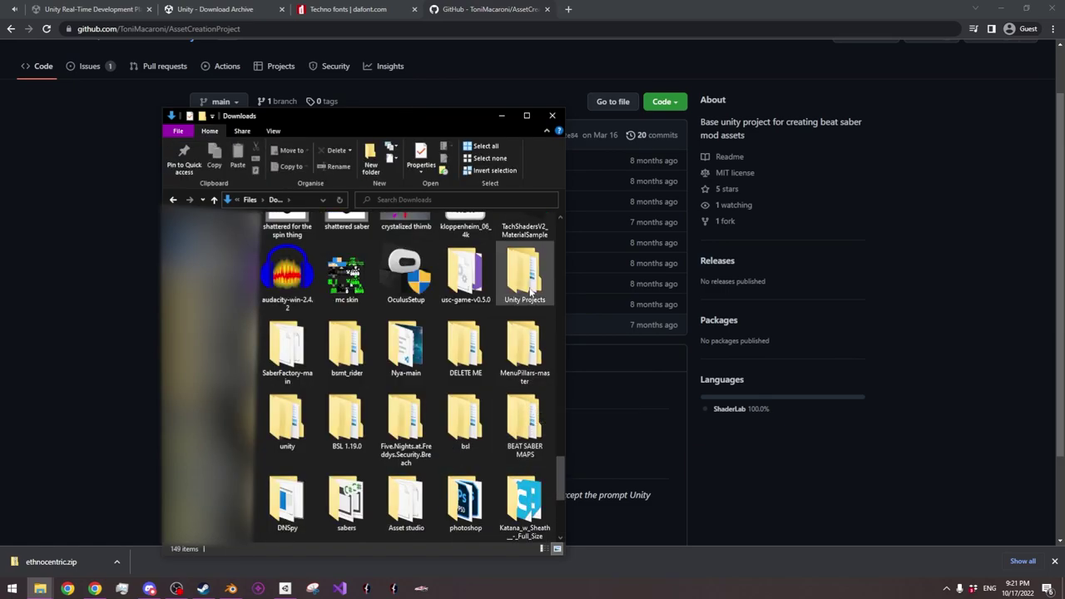
Open the AssetCreationProject-main folder inside Unity Projects and Tutorial Project to check the unzipped project files
double_click(525, 275)
scroll(375, 395, "down", 5)
scroll(375, 395, "up", 5)
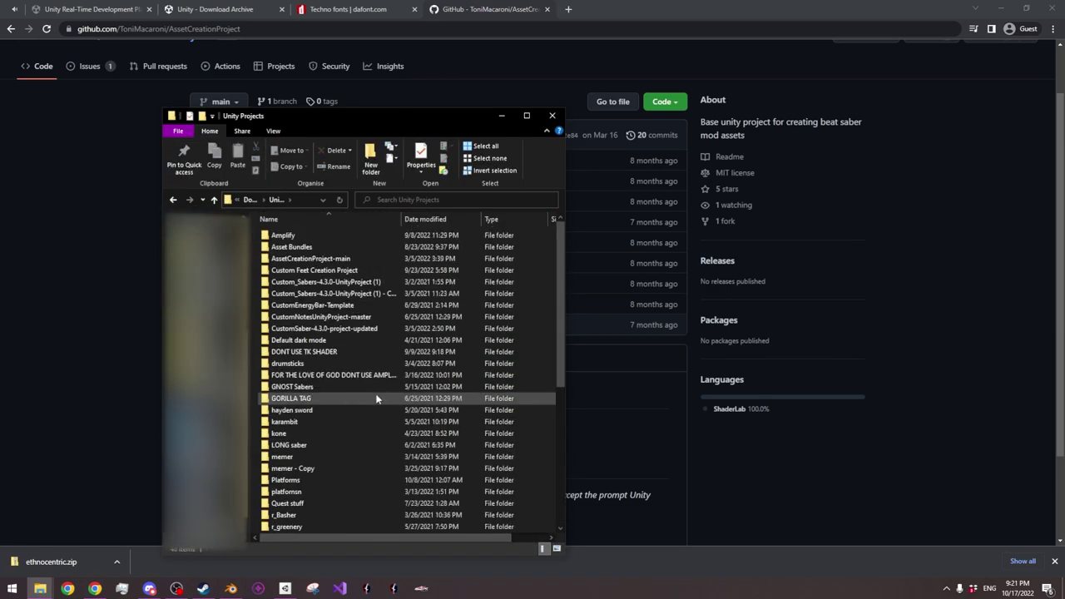
scroll(359, 275, "down", 7)
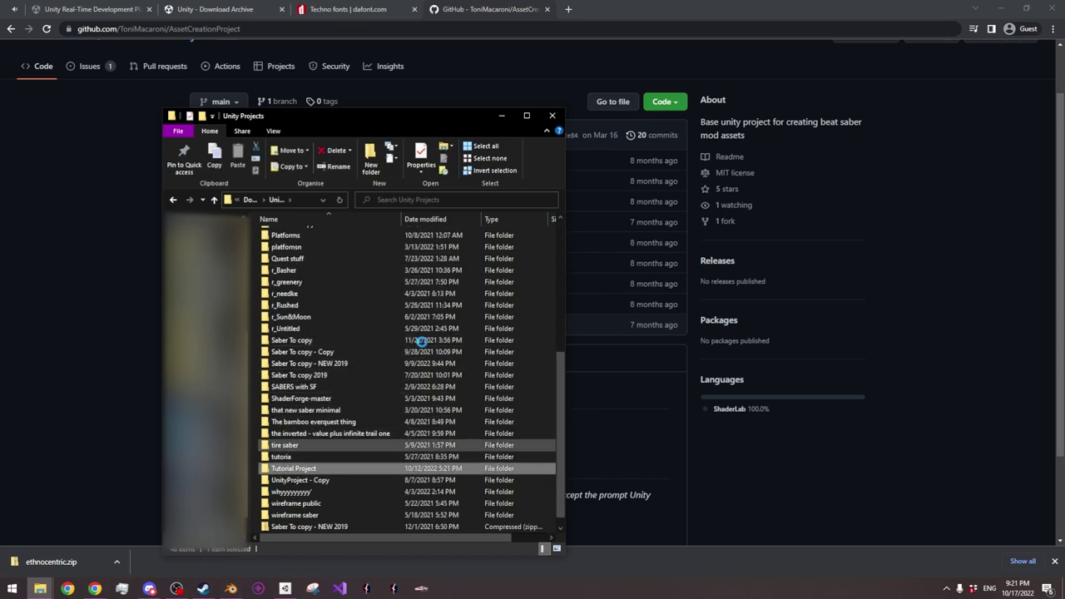
double_click(326, 468)
double_click(348, 237)
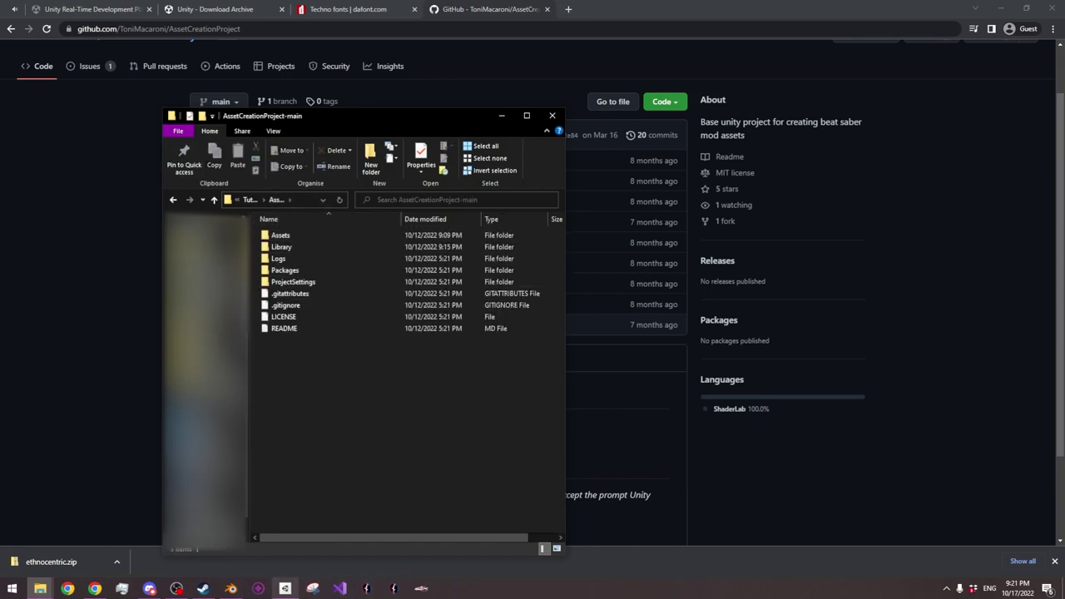
Switch to the Unity Hub project list
mouse_move(284, 588)
left_click(284, 541)
left_click(891, 241)
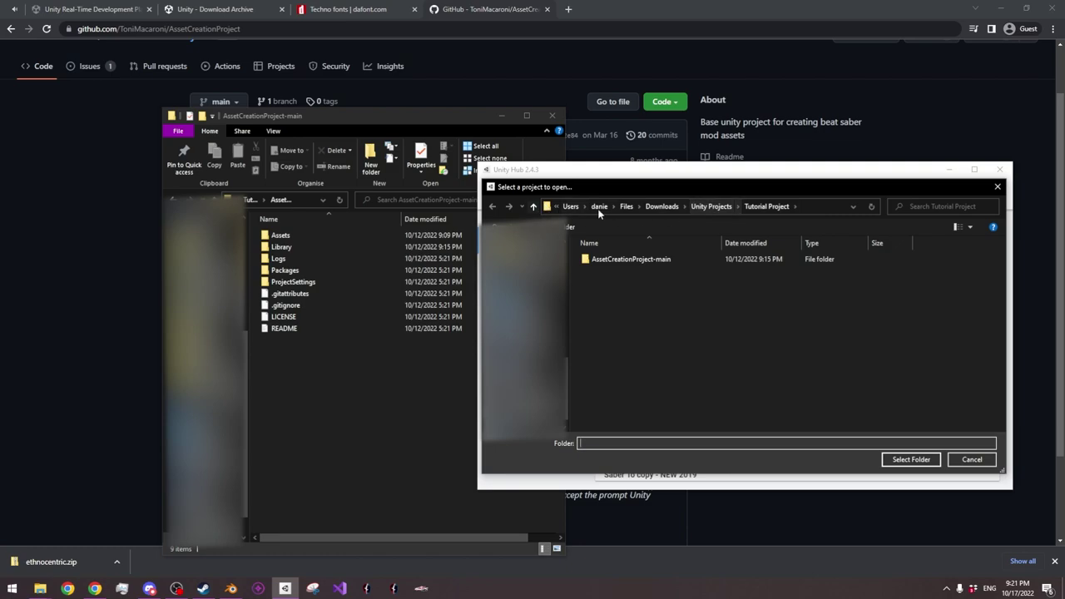
double_click(651, 260)
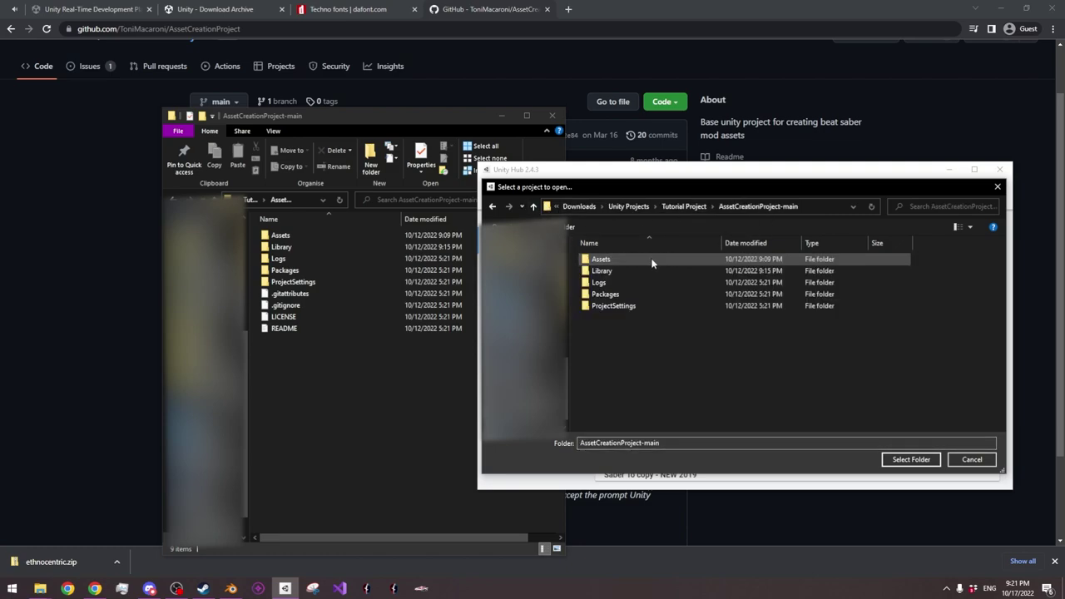
left_click(686, 207)
left_click(711, 207)
scroll(679, 348, "down", 10)
double_click(620, 380)
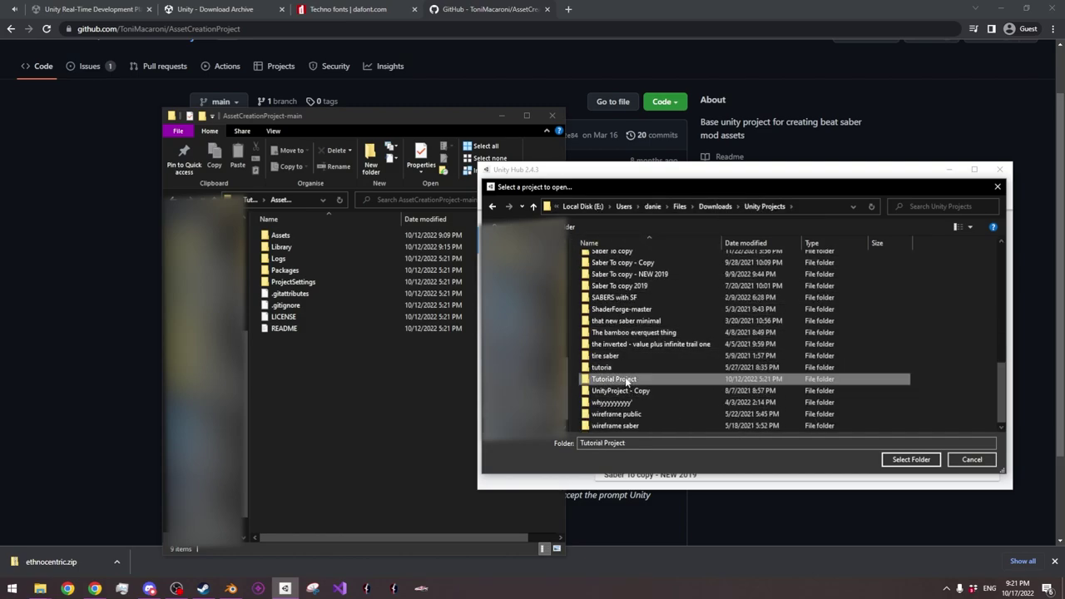
double_click(671, 260)
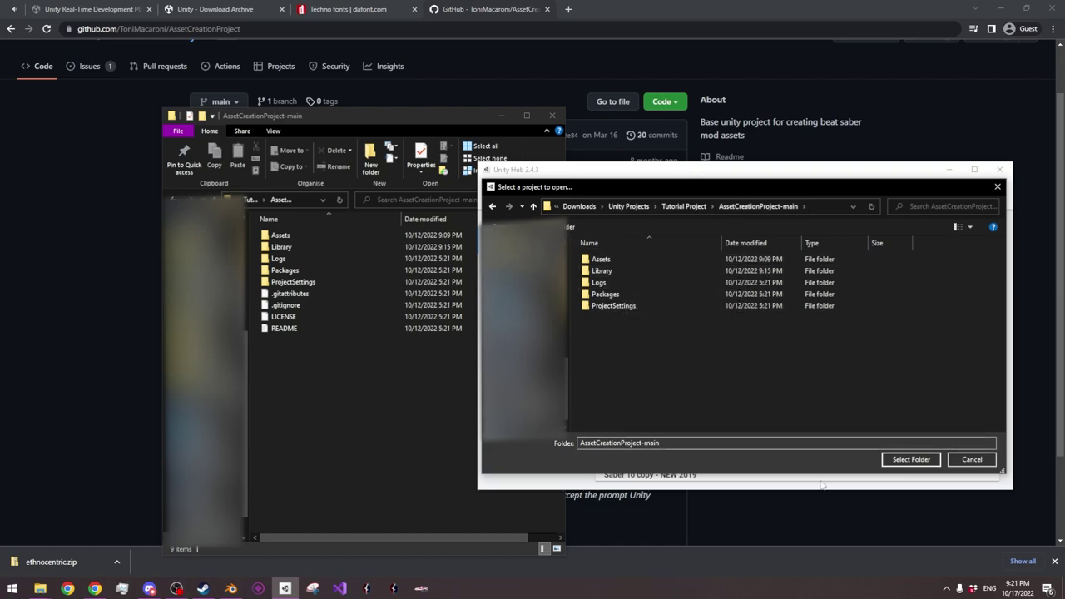
left_click(972, 460)
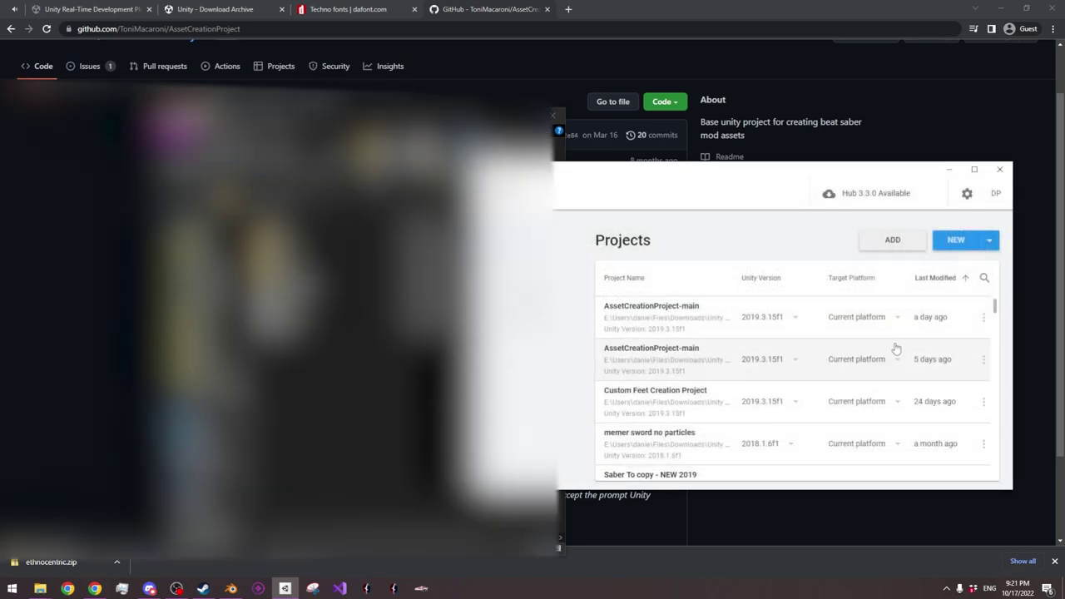
Open the most recently modified AssetCreationProject-main project with Unity 2019.3.15f1 and dismiss the startup dialog
scroll(725, 350, "down", 3)
scroll(730, 361, "up", 3)
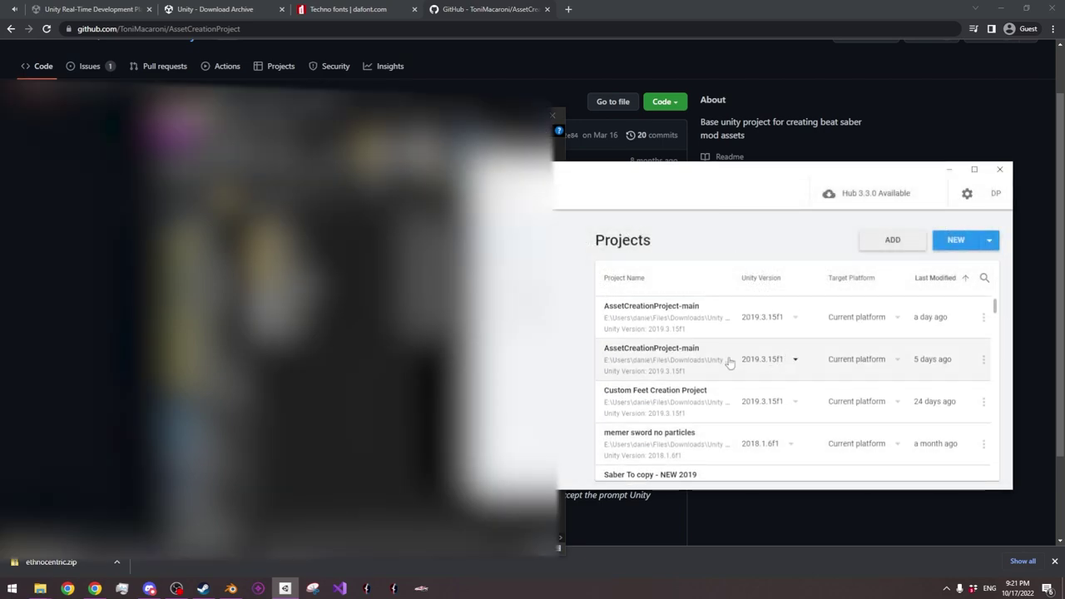
left_click(643, 319)
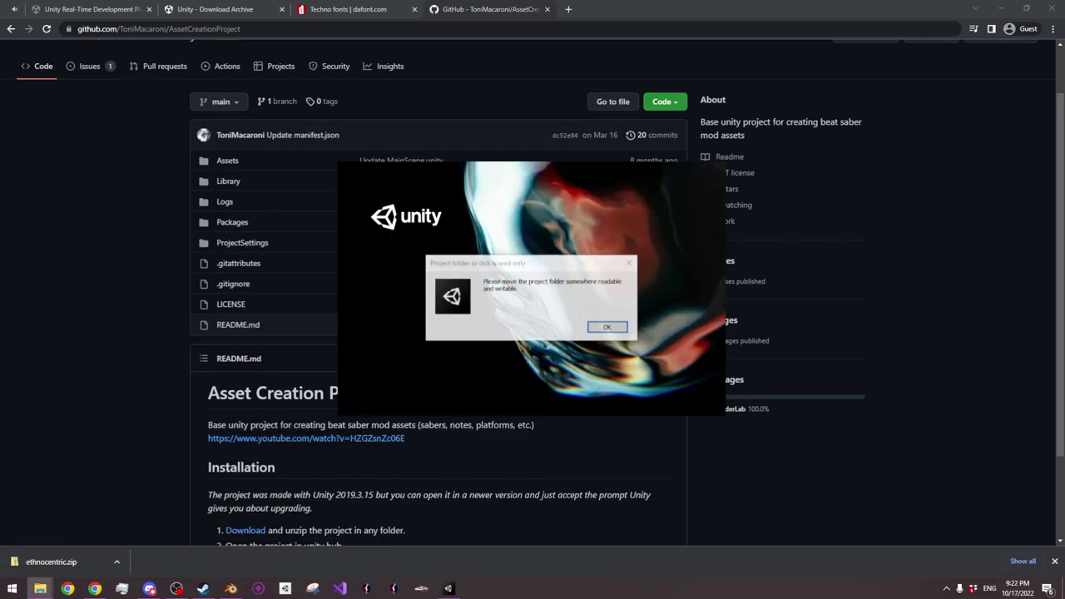
left_click(610, 327)
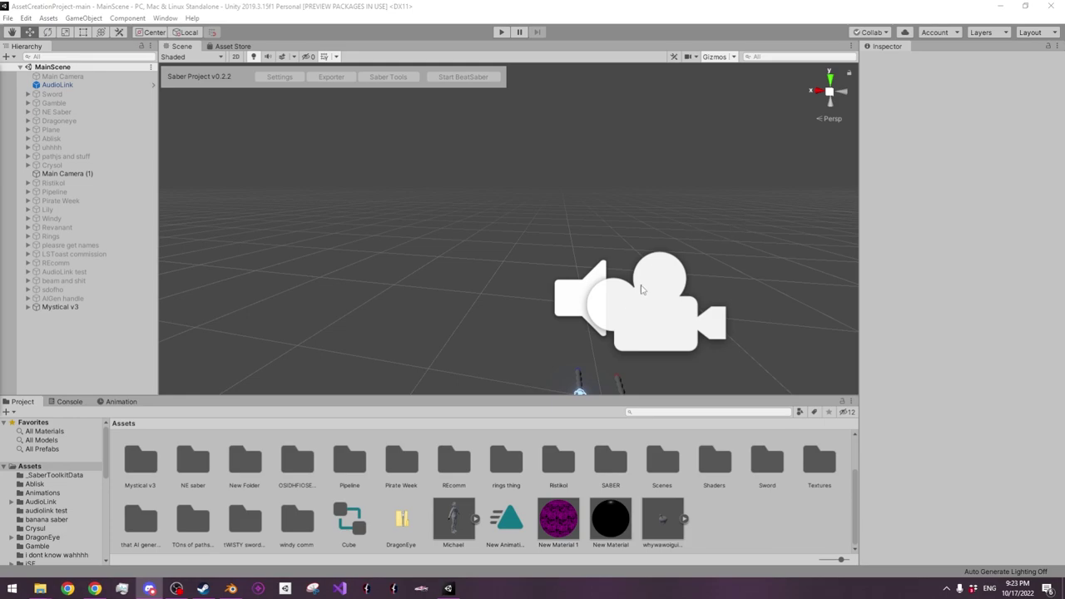
Deactivate the Mystical v3 saber object so the scene is clear
left_click_drag(718, 221, 213, 262, "alt")
left_click(60, 307)
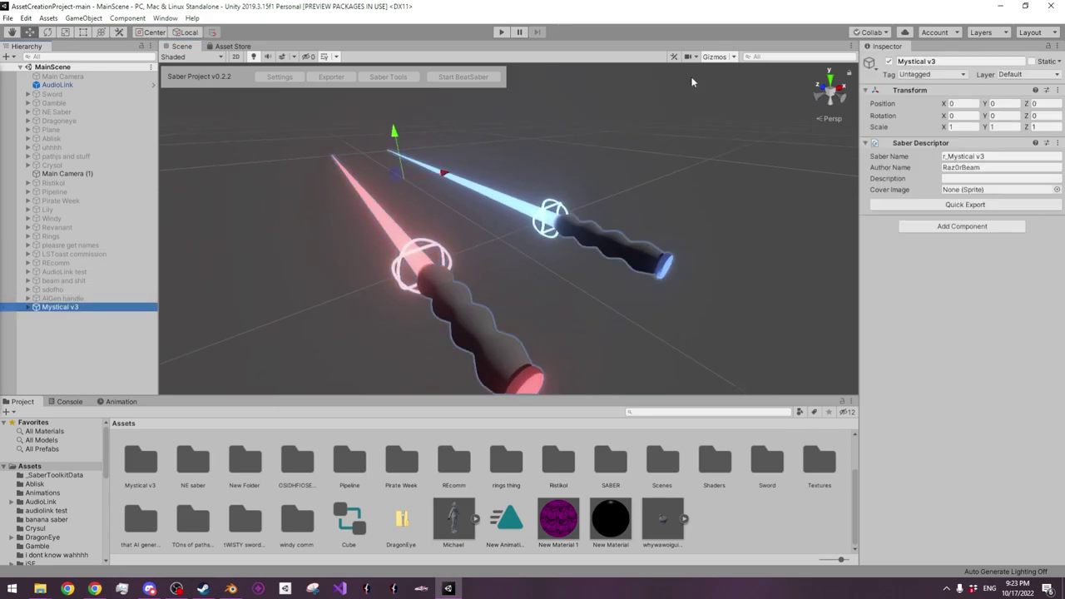
left_click(888, 62)
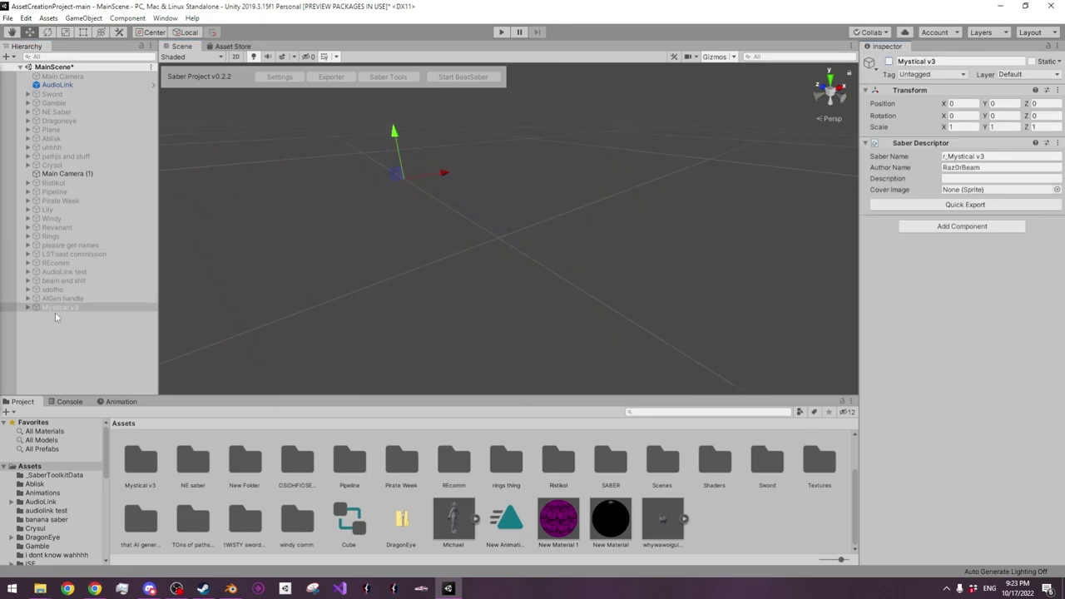
Look through the project's Assets folders, collapse the LSToast commission folder and view the contents of SABER
scroll(626, 496, "up", 2)
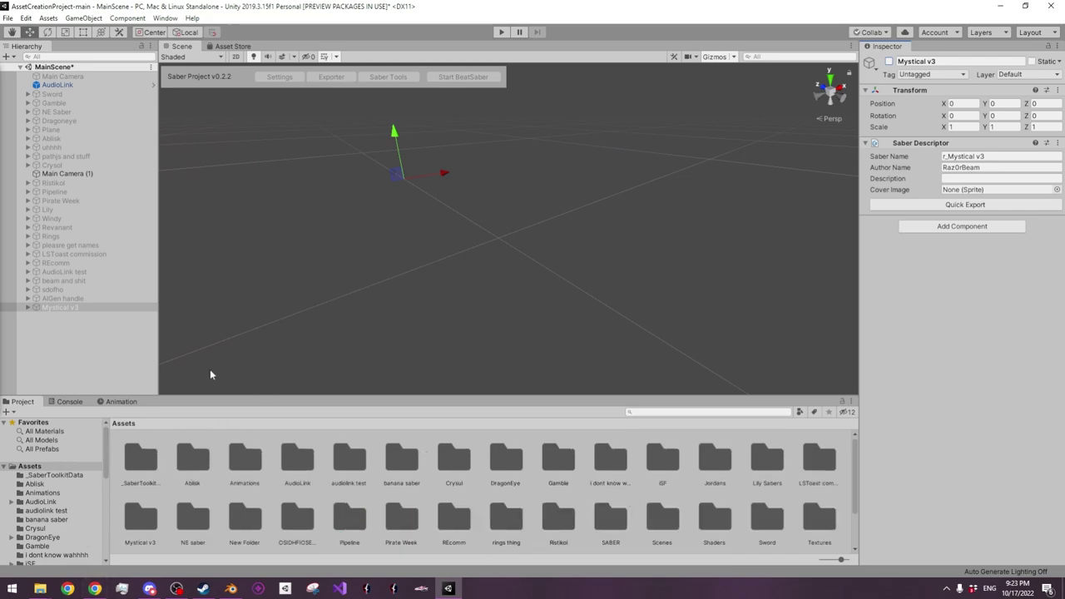
scroll(455, 498, "down", 2)
scroll(404, 485, "up", 2)
scroll(408, 486, "down", 2)
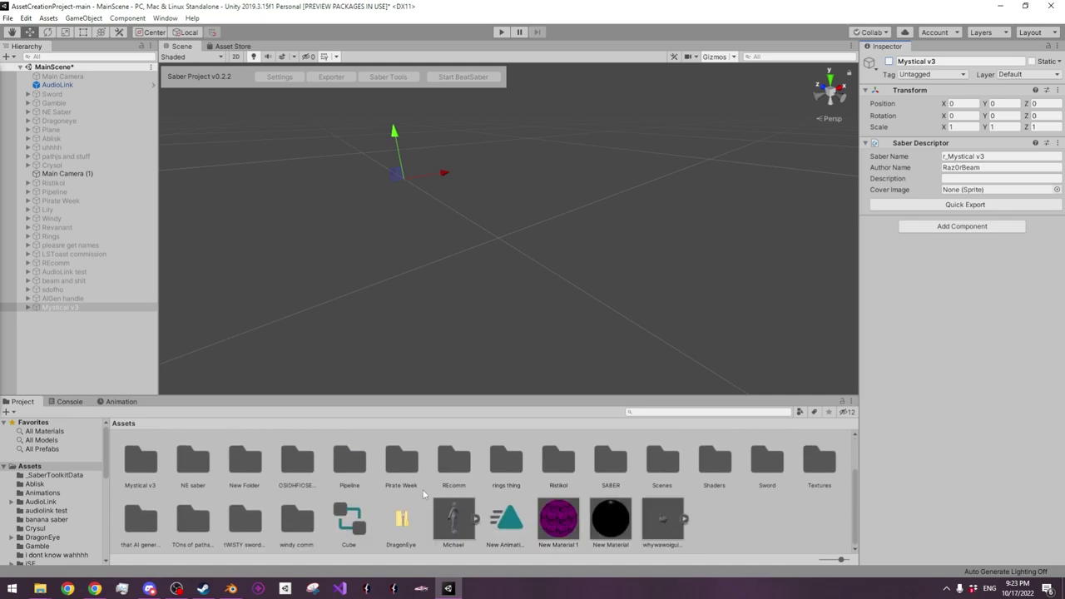
scroll(423, 488, "up", 2)
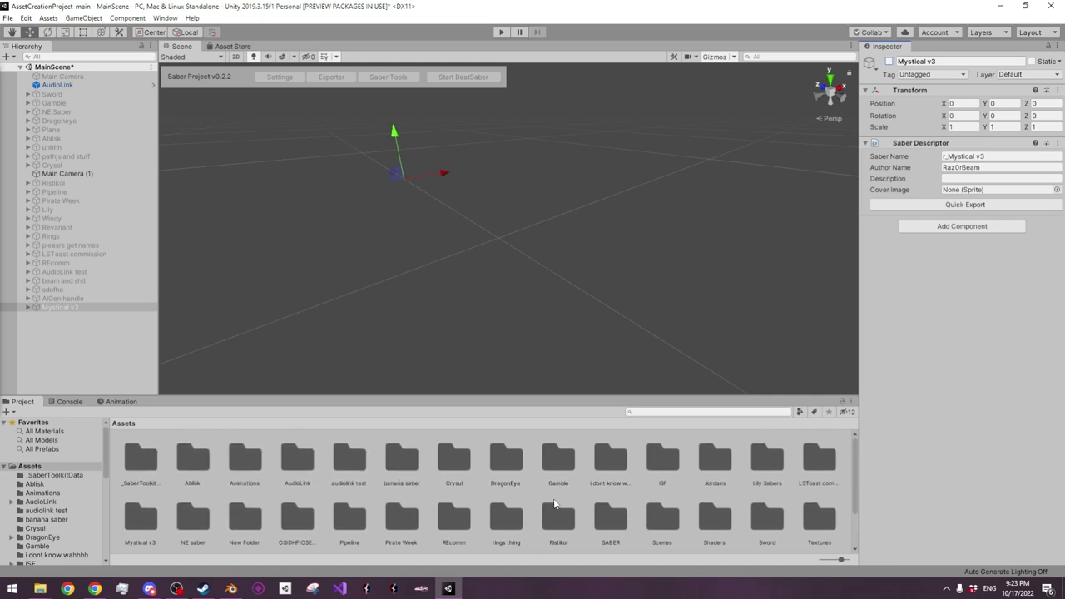
scroll(55, 491, "down", 3)
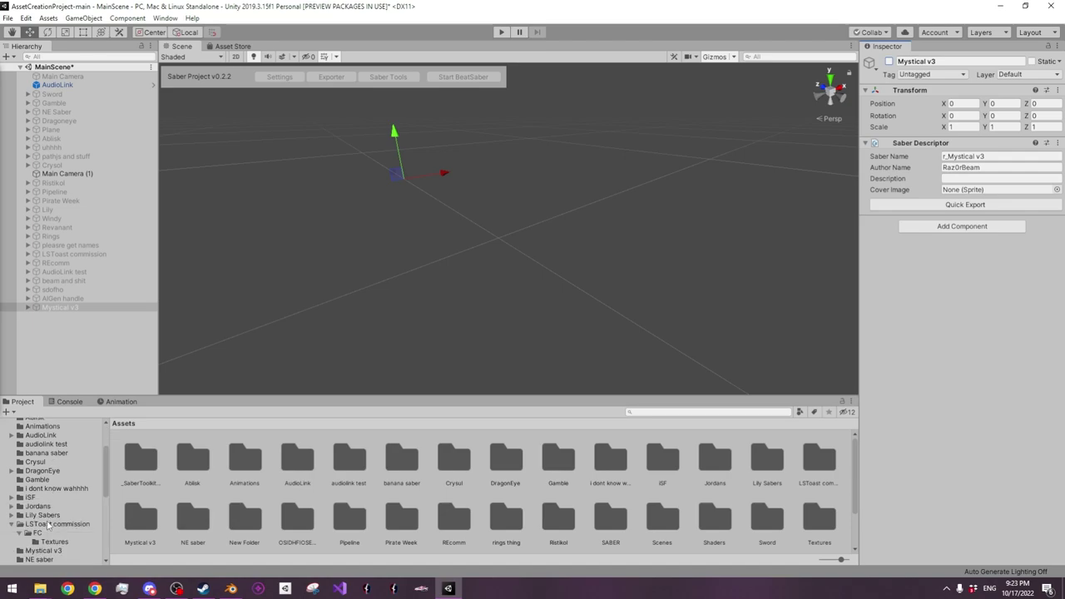
left_click(11, 524)
scroll(22, 517, "down", 3)
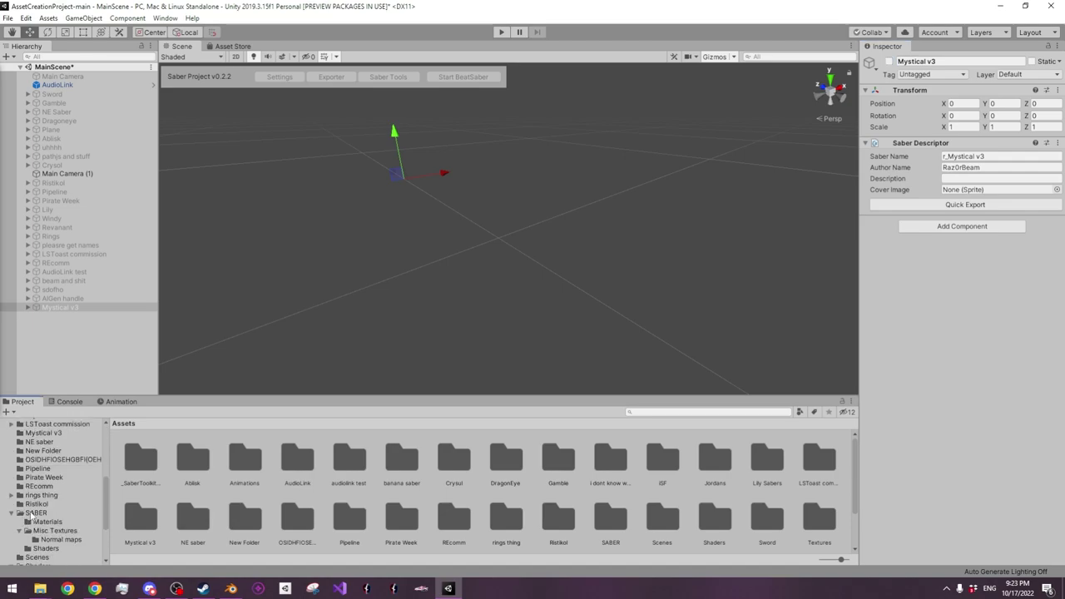
left_click(31, 514)
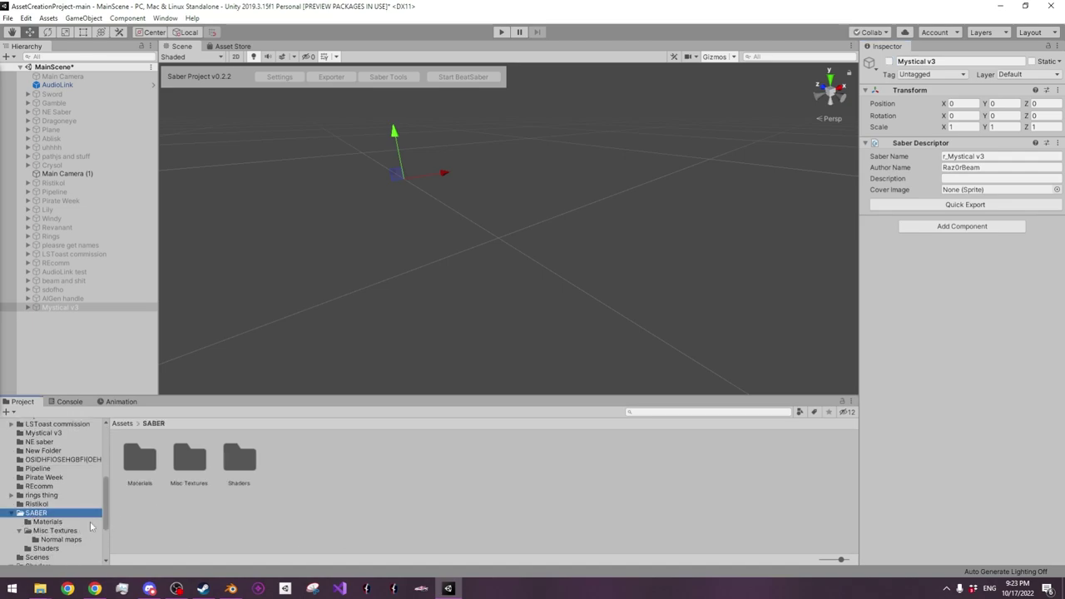
Examine the shaders and subfolders in the project's Shaders folder
scroll(58, 522, "down", 3)
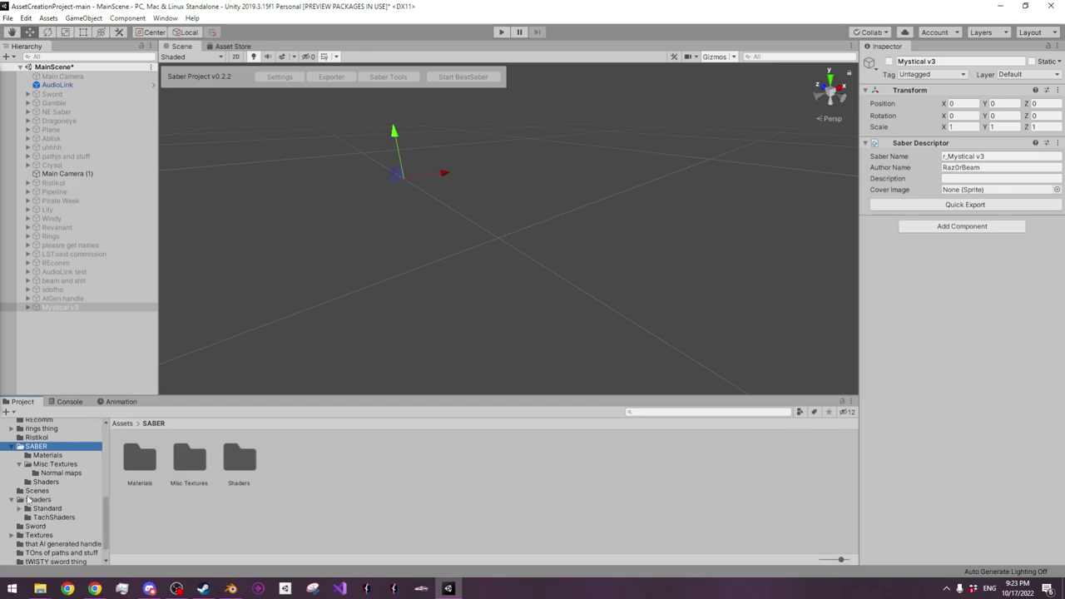
left_click(28, 500)
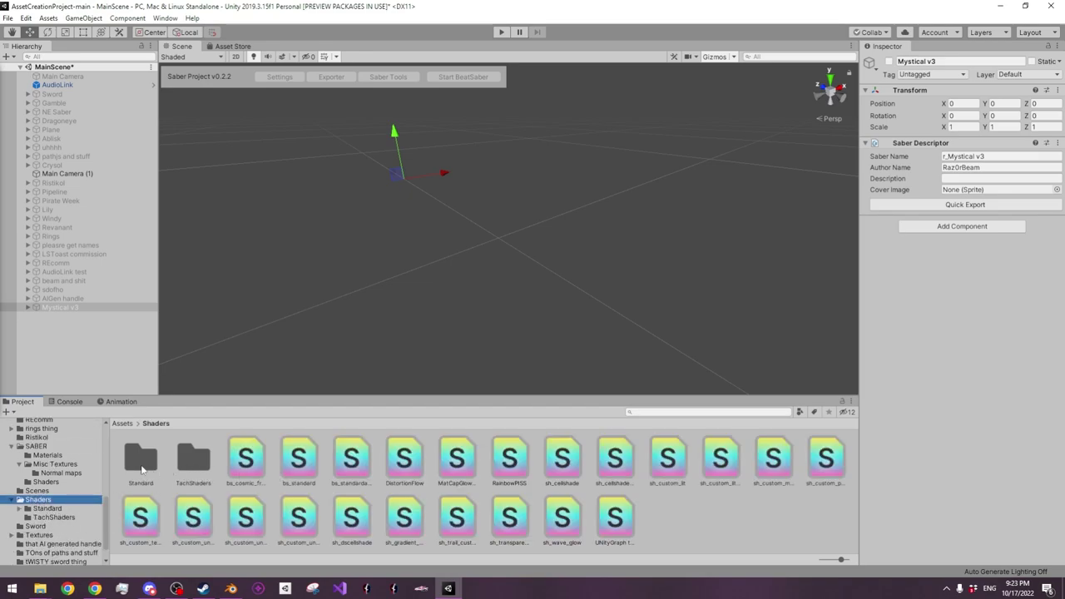
double_click(138, 460)
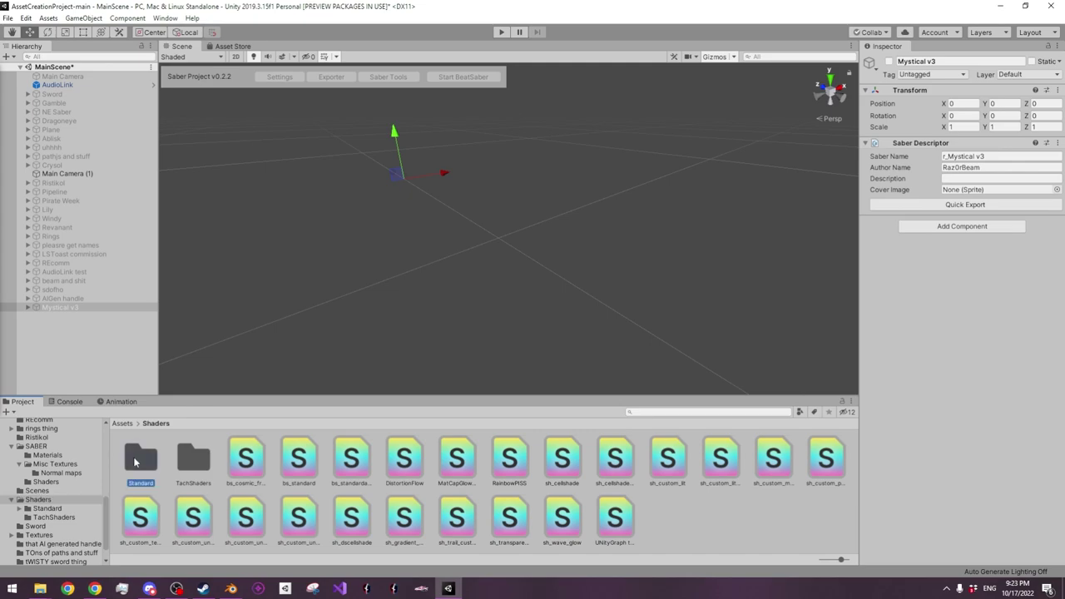
left_click(152, 423)
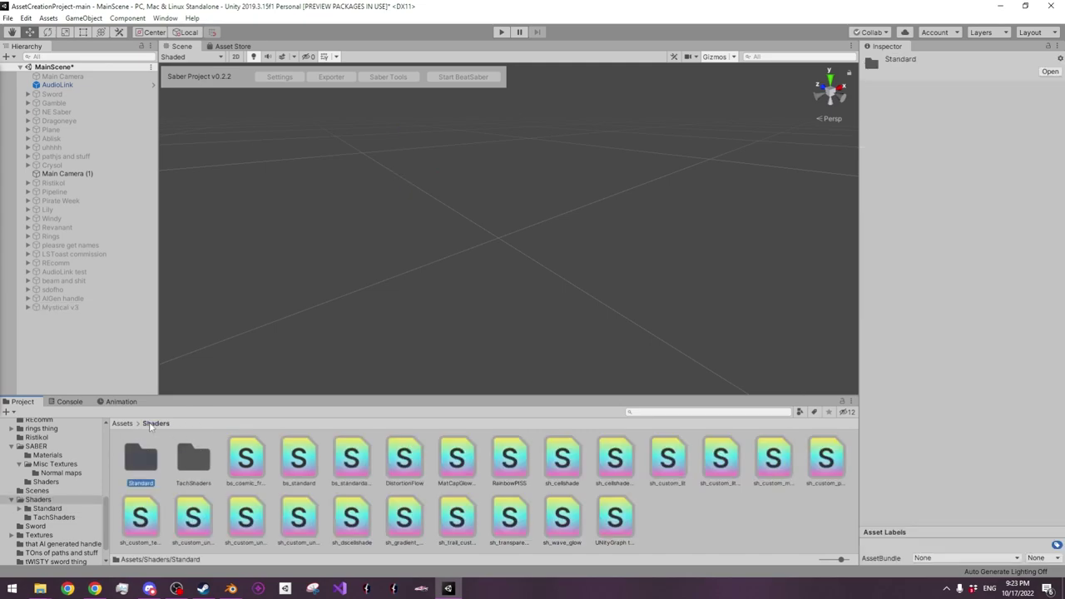
scroll(83, 500, "up", 4)
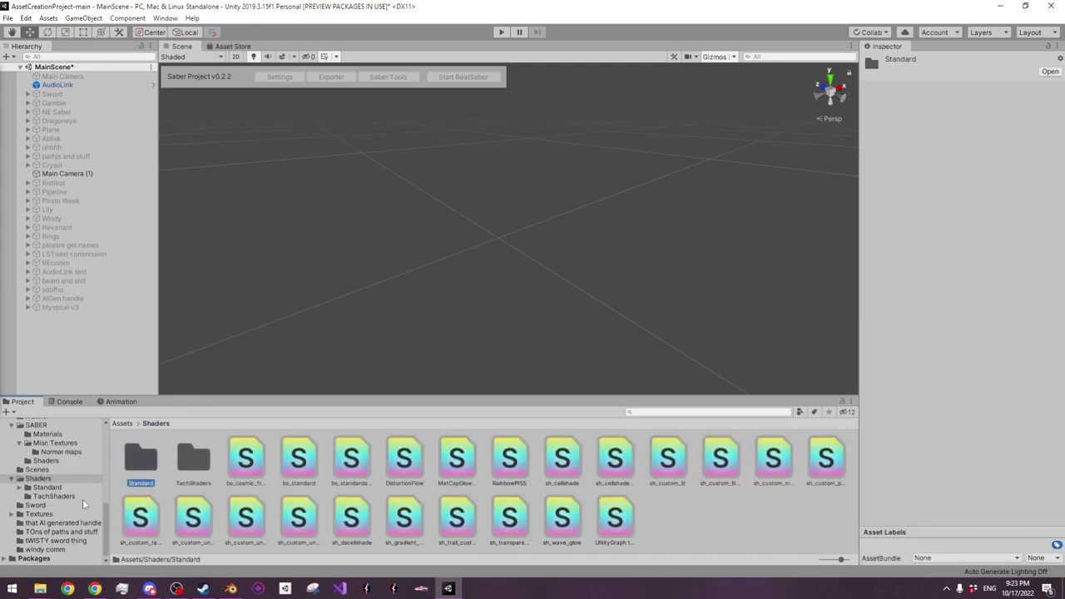
scroll(81, 512, "up", 4)
scroll(79, 508, "up", 3)
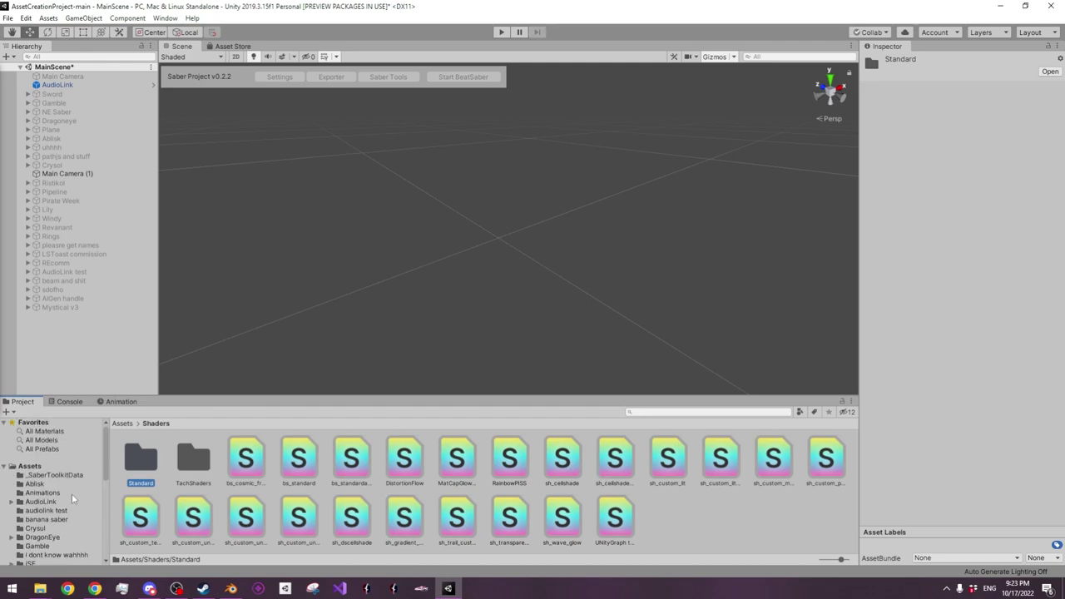
Create a folder named "Tutorial for now" in the root Assets folder and open it
left_click(33, 468)
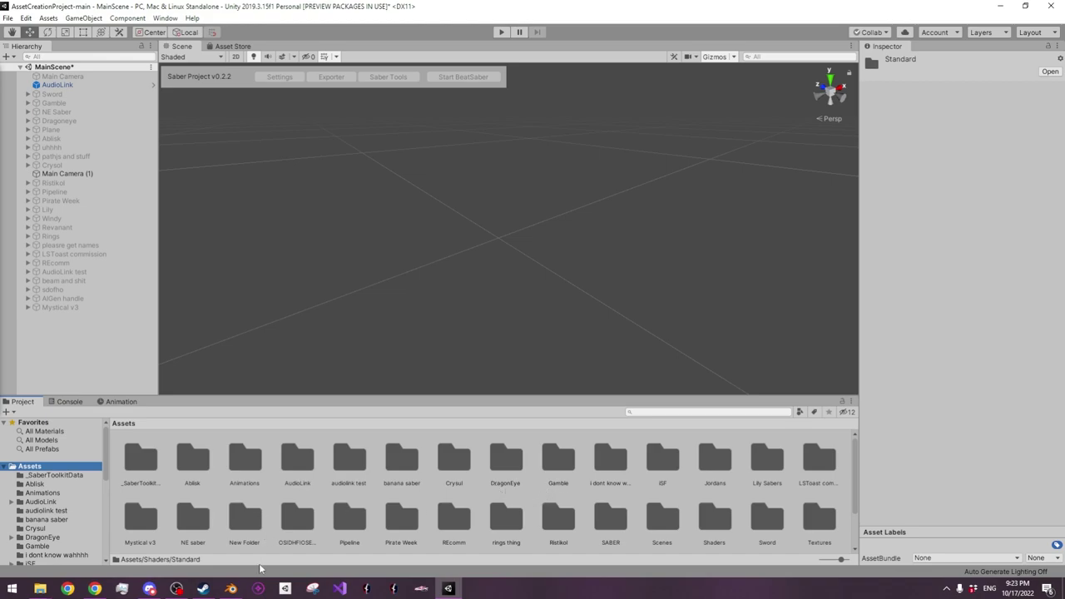
right_click(481, 527)
mouse_move(532, 251)
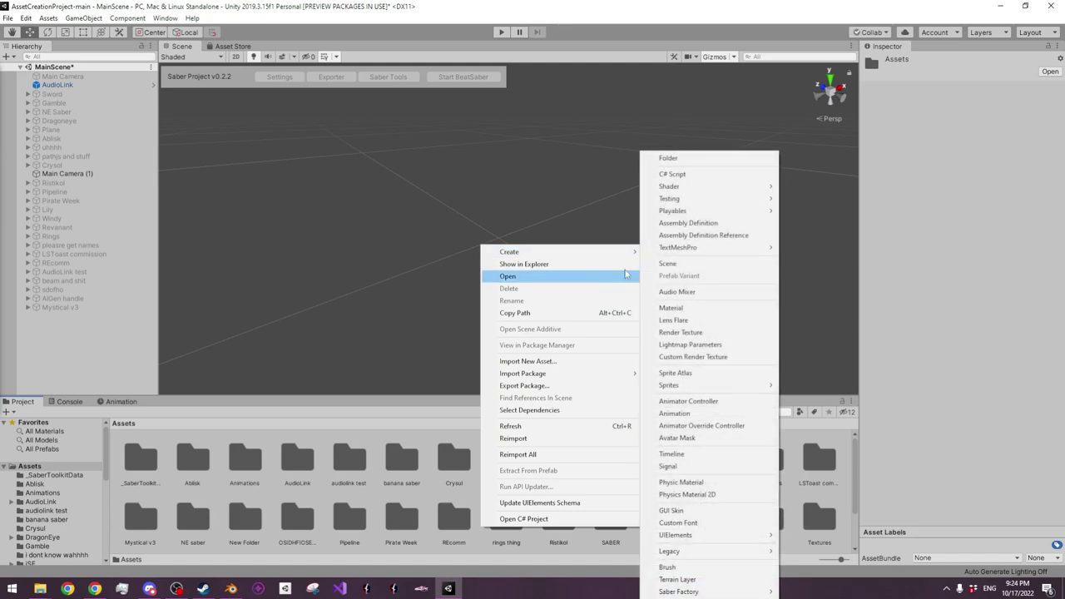
left_click(685, 160)
type("Tutorial for now")
key("Return")
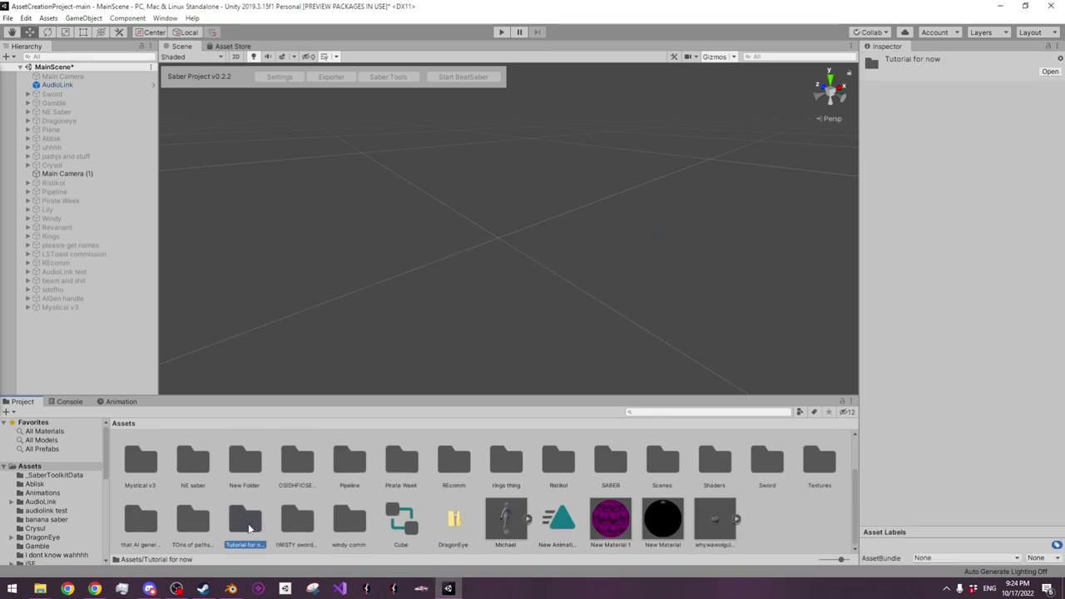
double_click(246, 524)
Switch to Blender and delete the template saber object, keeping only the custom saber parts
left_click(232, 589)
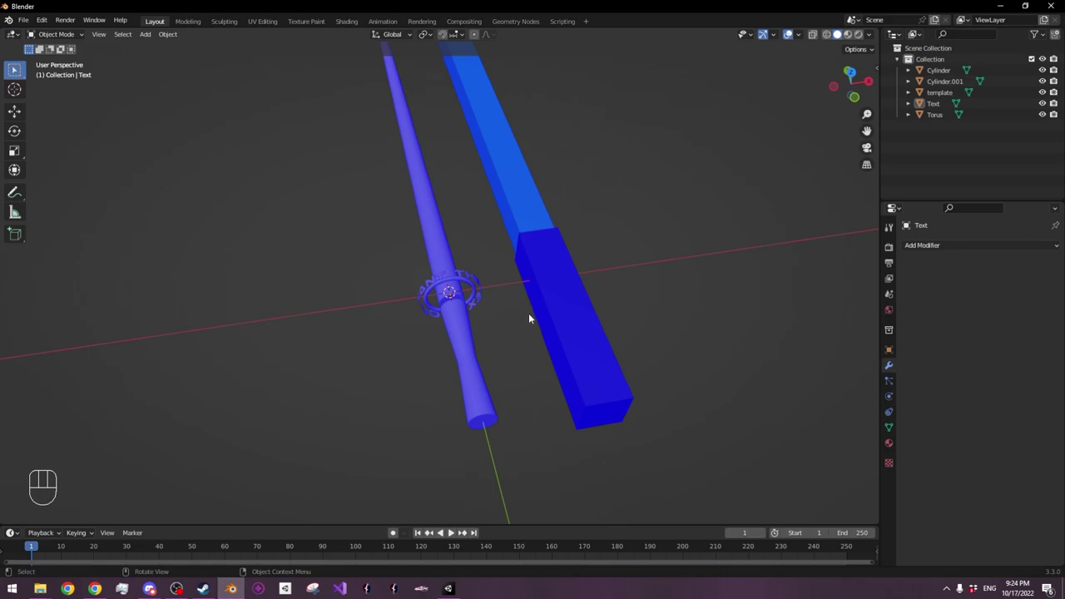
left_click(553, 289)
key("x")
left_click(572, 294)
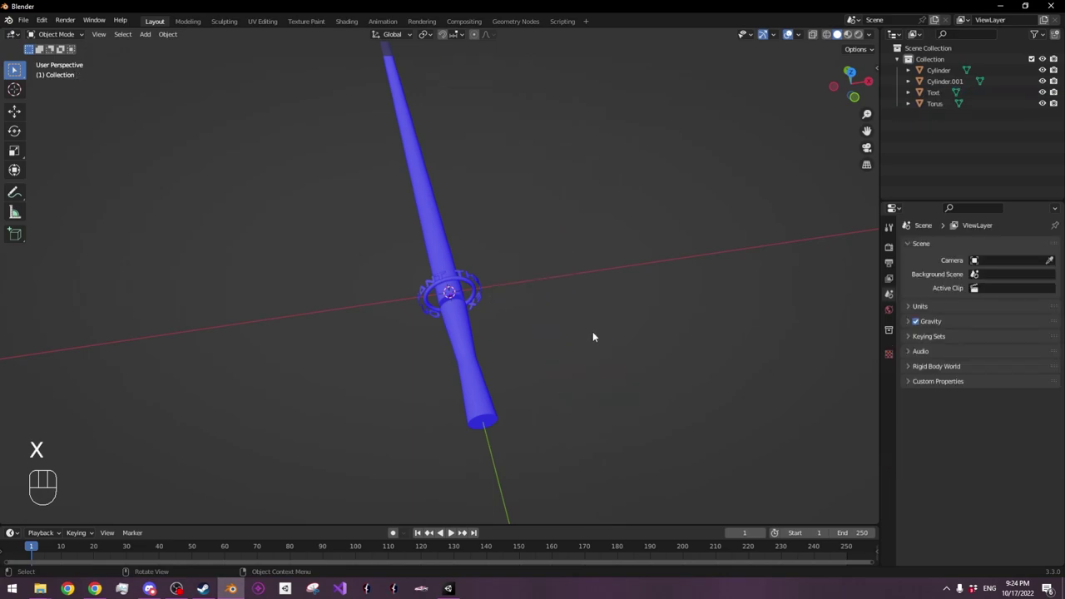
middle_click_drag(589, 324, 603, 397)
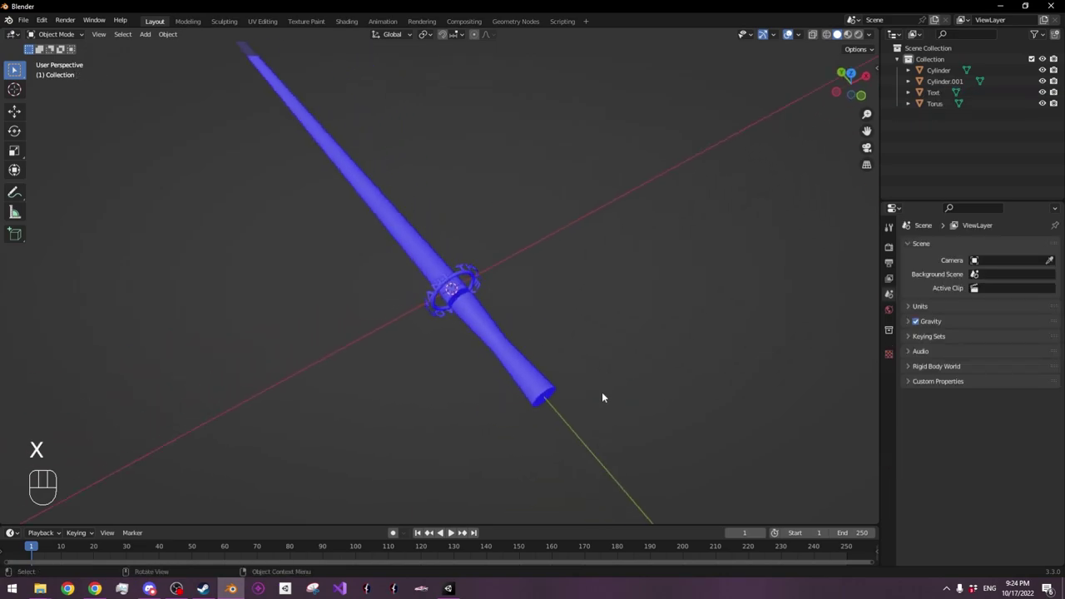
Open the list of export formats for the saber model
left_click(22, 20)
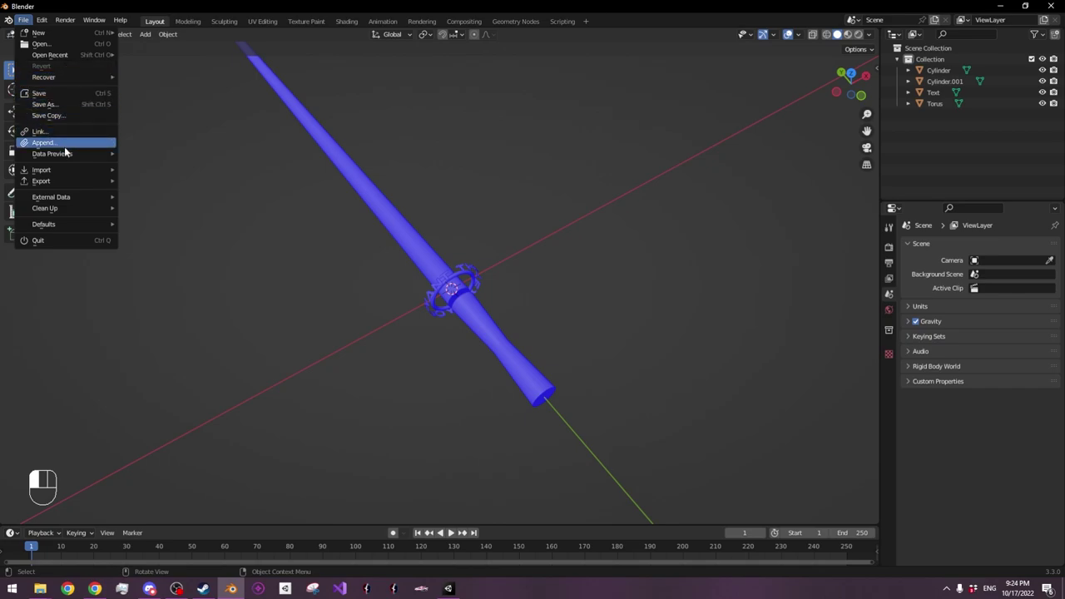
mouse_move(65, 183)
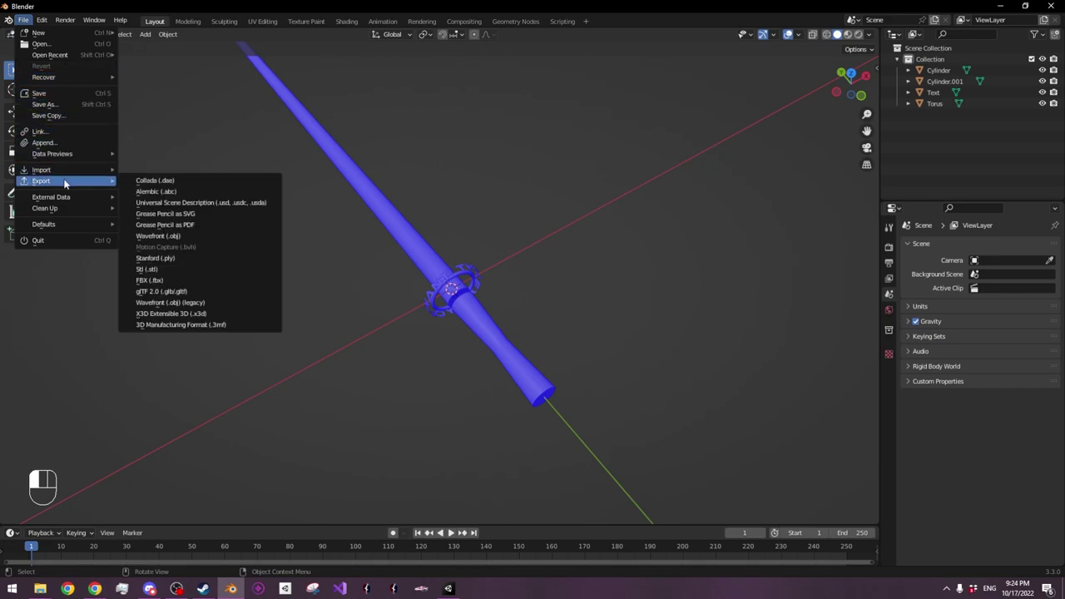
Start an FBX export of the sword, switch to Unity and copy the project's Assets folder path from File Explorer
left_click(174, 280)
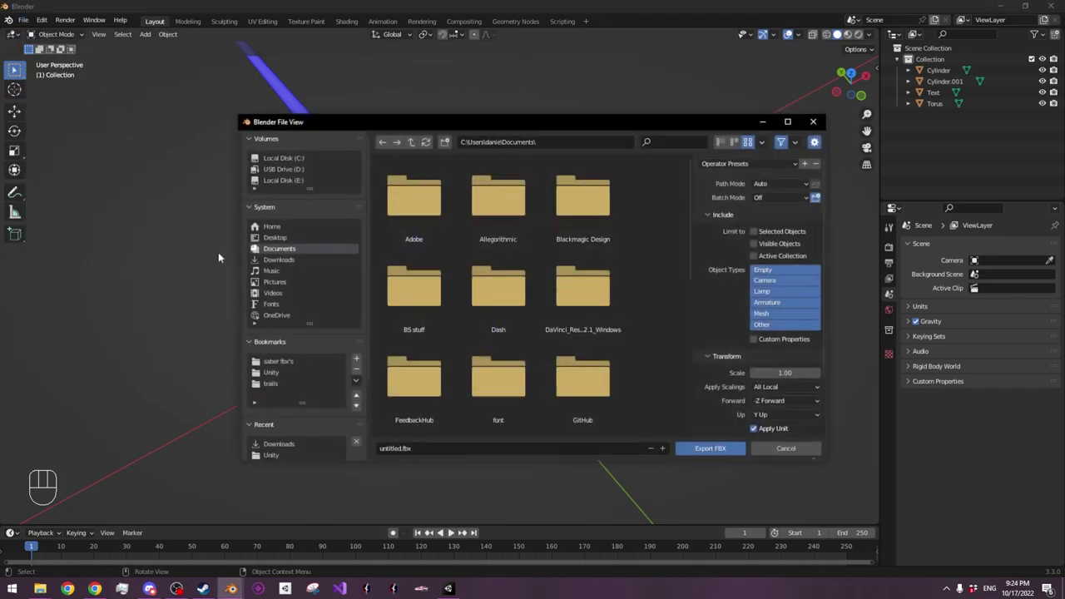
left_click(274, 372)
left_click(448, 589)
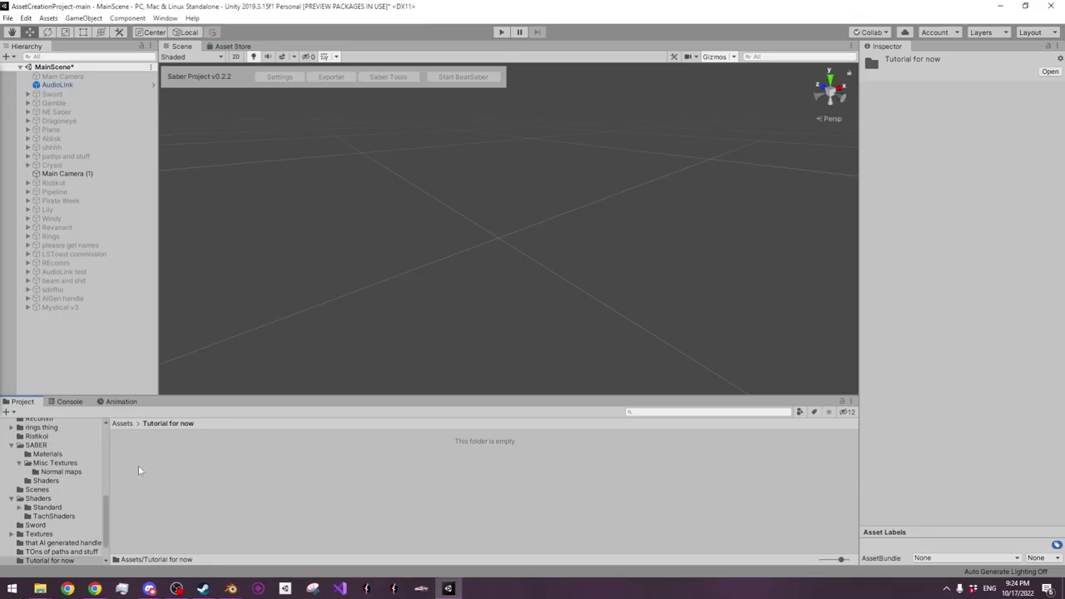
right_click(274, 467)
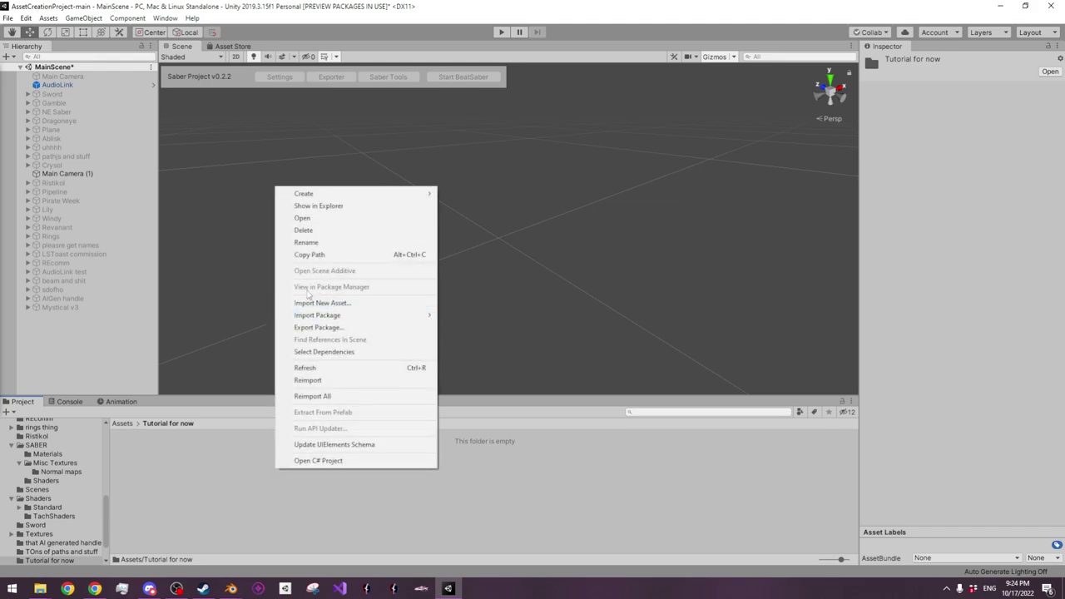
left_click(315, 210)
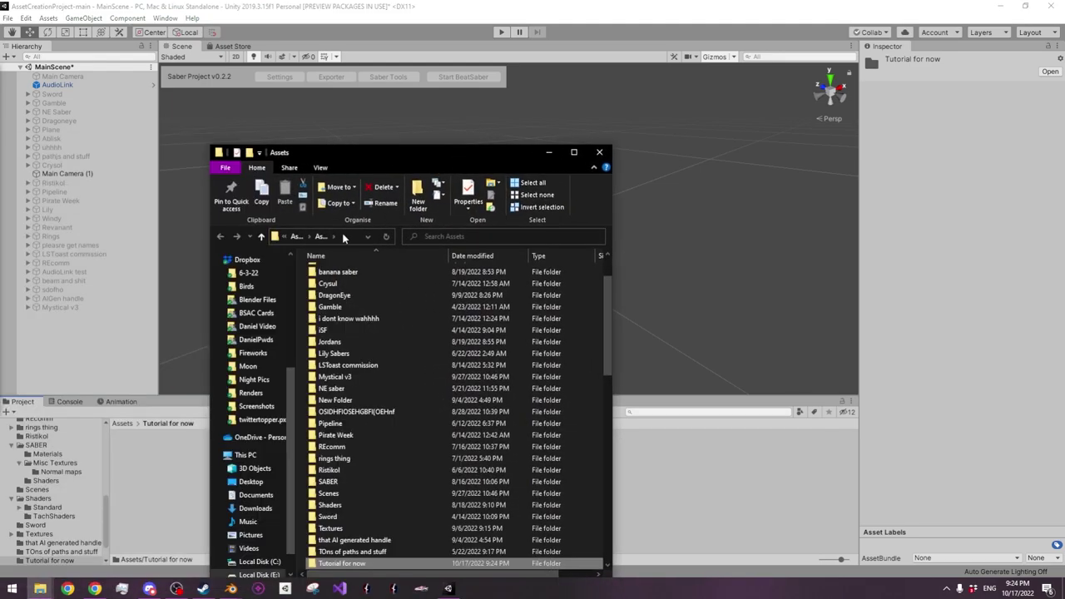
left_click(343, 238)
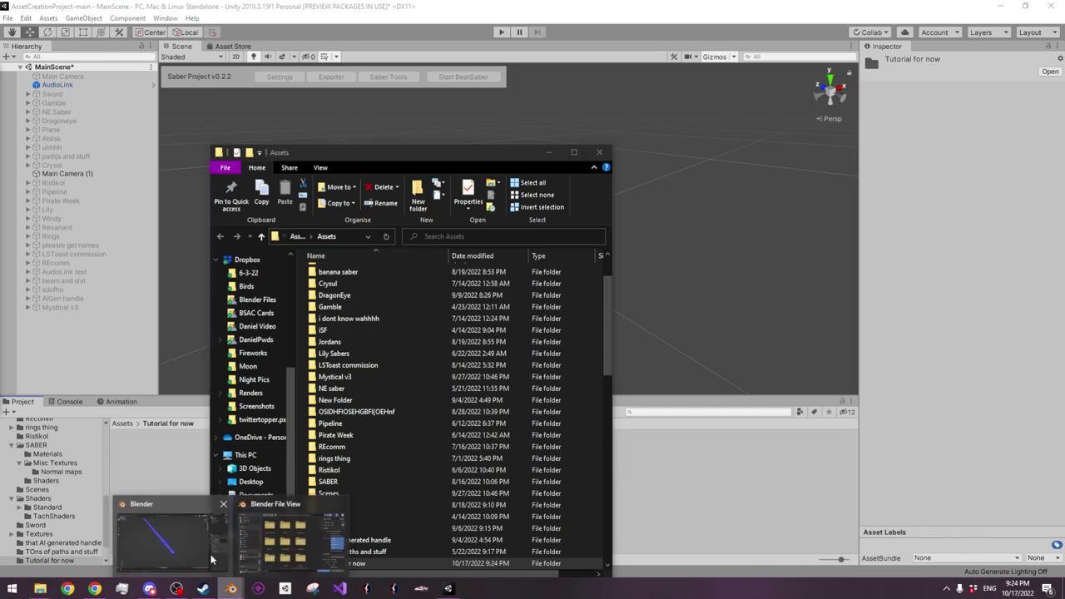
Switch to Blender and export the sword as untitled.fbx into the Tutorial for now folder under the copied Assets path
left_click(231, 588)
left_click(568, 145)
key("ctrl+v")
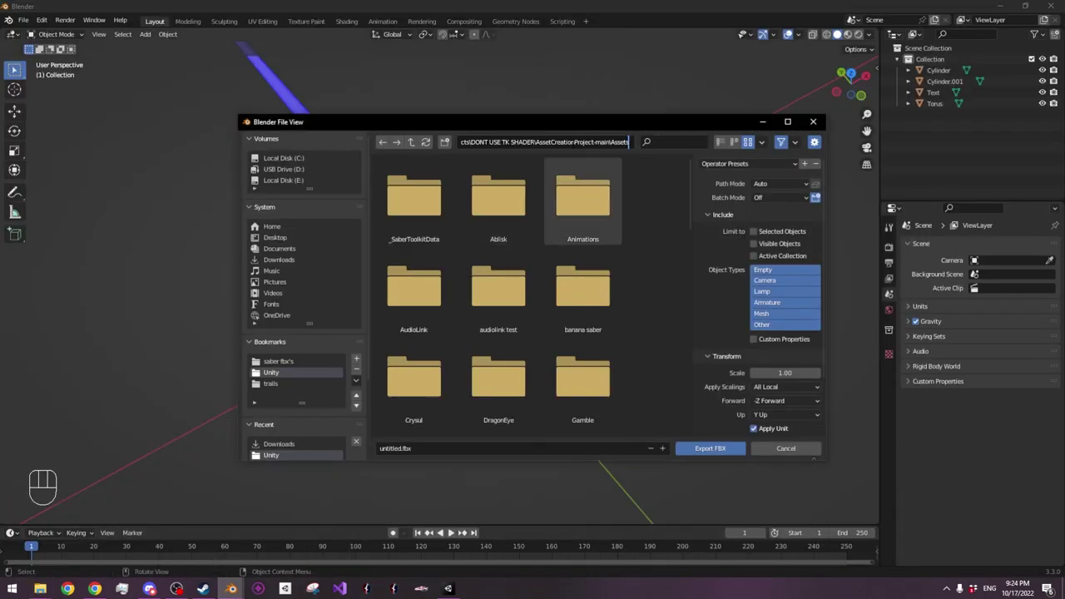
key("Return")
scroll(587, 299, "down", 2)
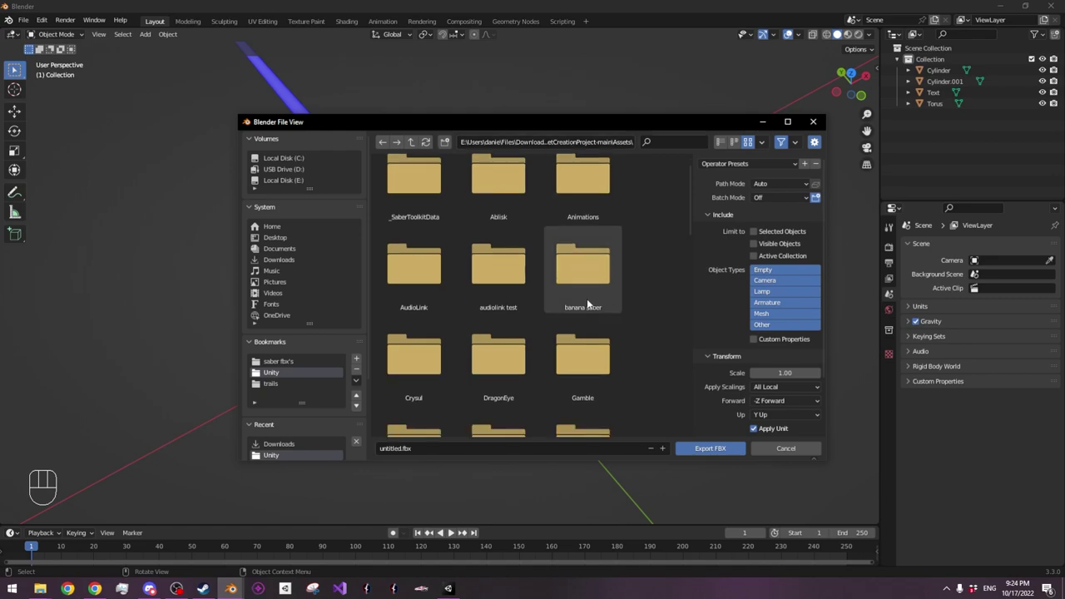
scroll(586, 307, "down", 10)
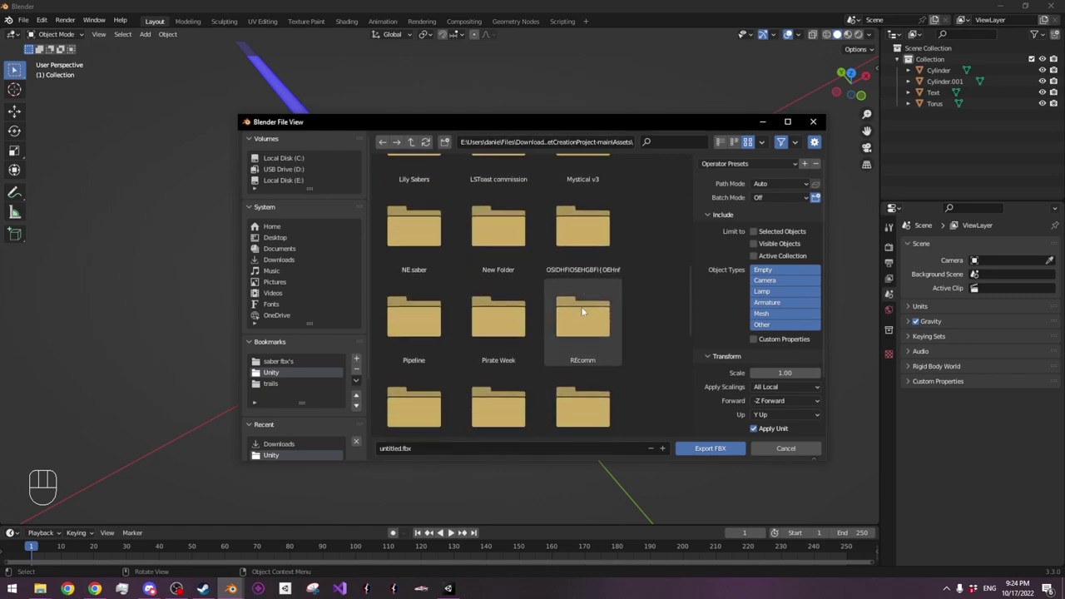
scroll(580, 315, "down", 10)
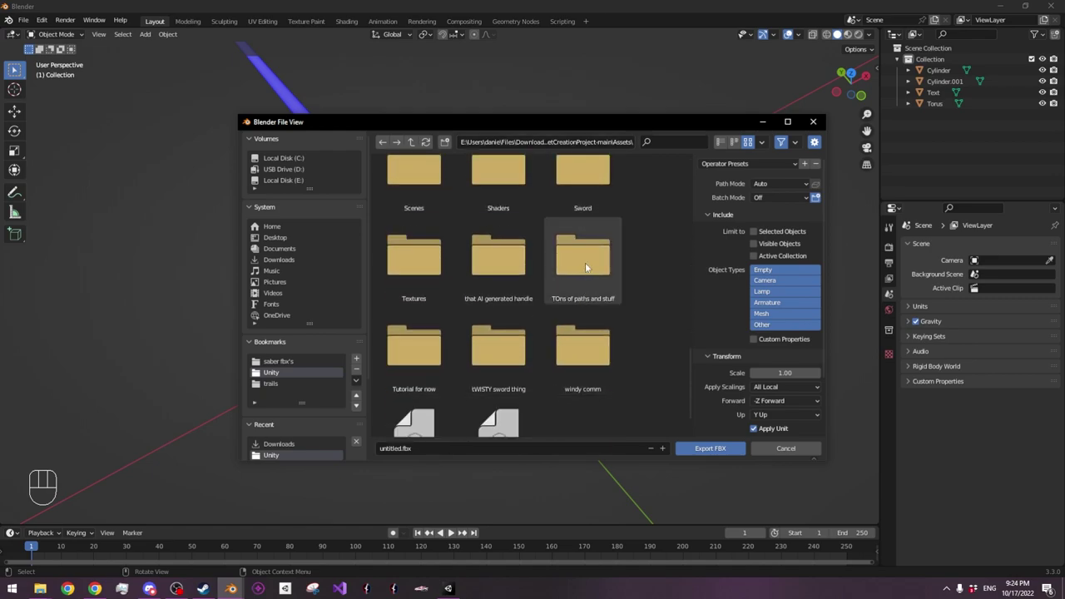
double_click(412, 354)
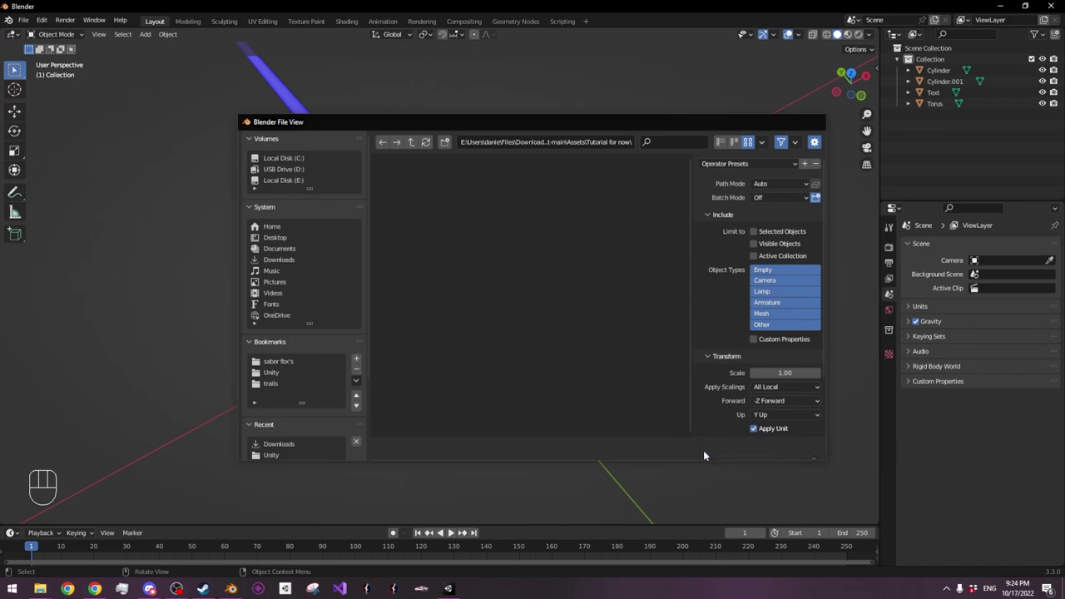
left_click(705, 448)
Switch to Unity and assign the untitled model as the template prefab in the Create Saber settings of Saber Tools
left_click(448, 588)
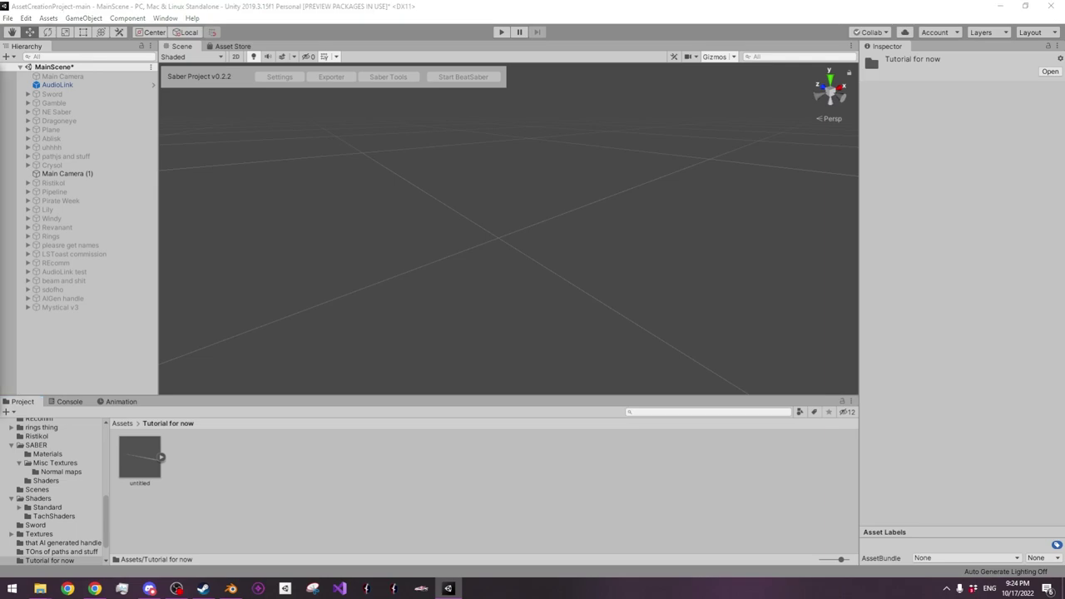
left_click_drag(0, 74, 947, 62)
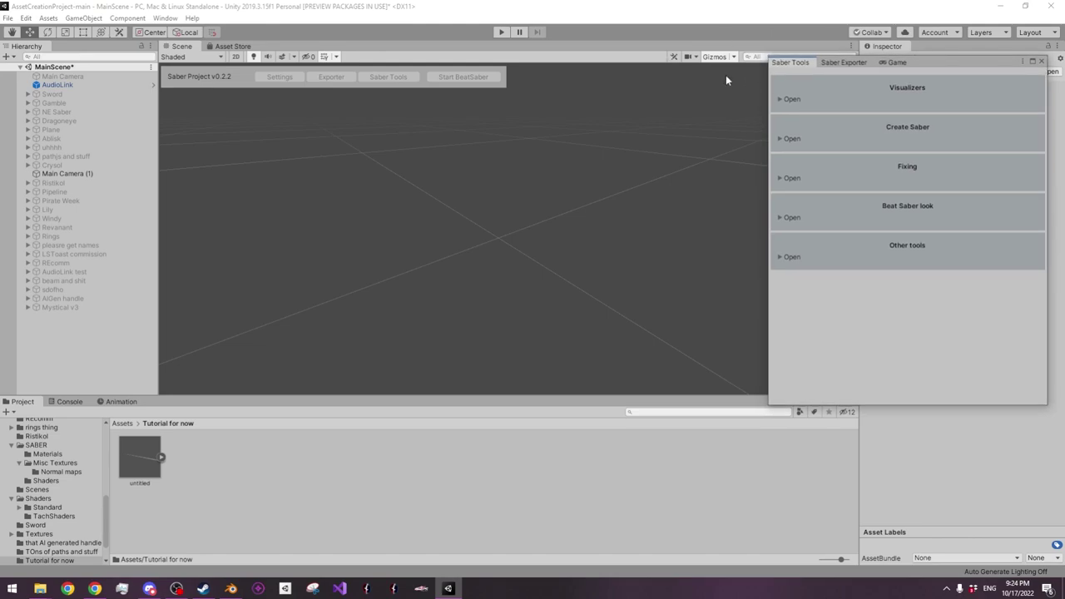
left_click(786, 139)
left_click(133, 463)
left_click_drag(804, 212, 878, 185)
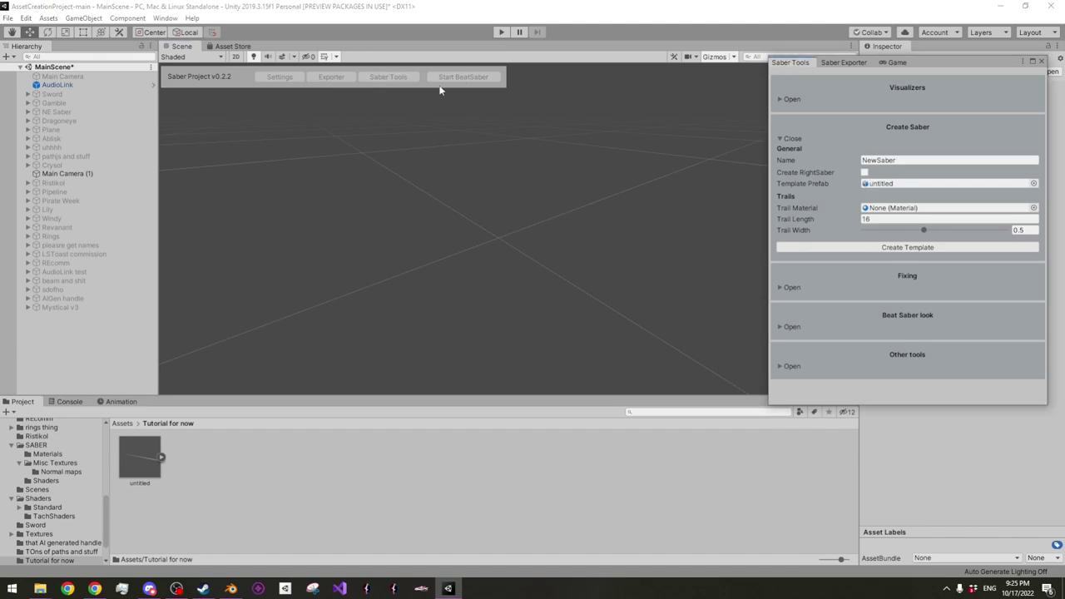
Name the new saber "Tutorial saber" and enable creation of the right saber
left_click(875, 159)
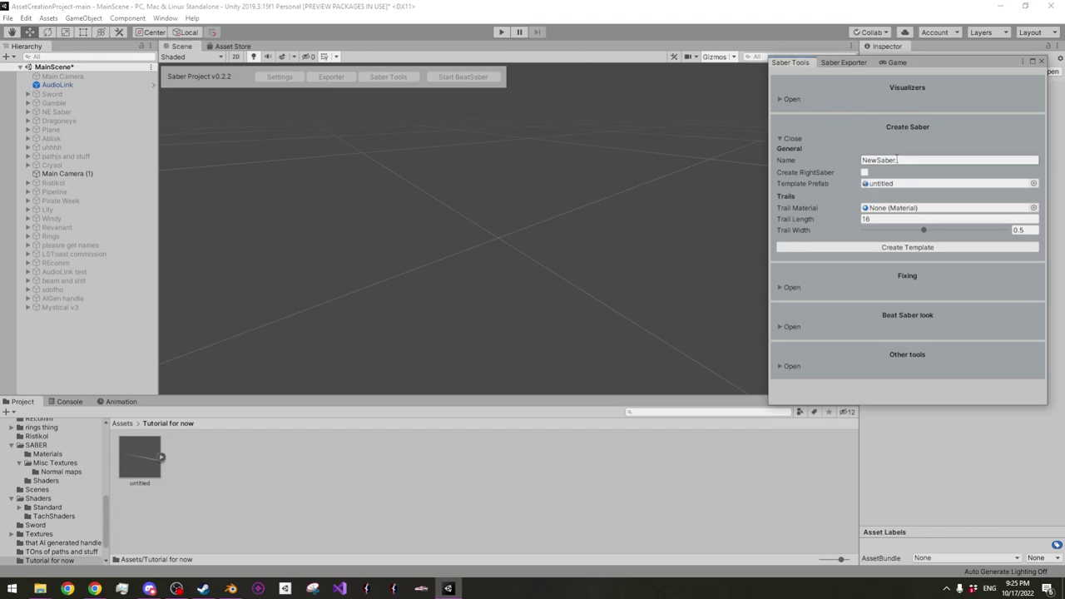
type("Tutorial saber")
left_click(866, 172)
Set the spacing between sabers to 0.0101
left_click_drag(868, 182, 1038, 171)
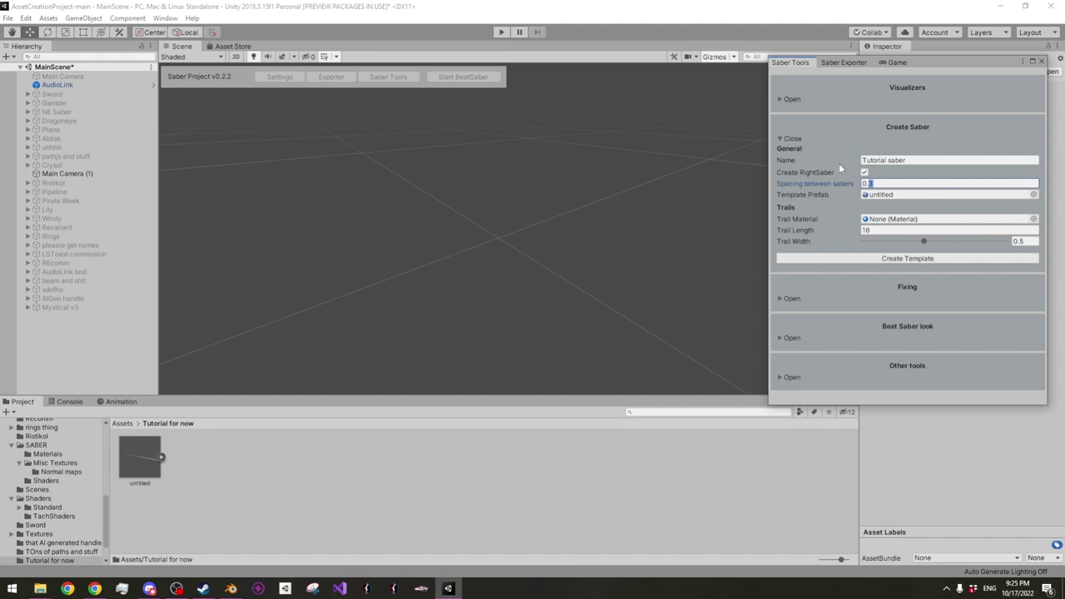
type("00")
key("BackSpace")
key("BackSpace")
type("00101")
key("Left")
key("Left")
key("Left")
key("BackSpace")
Set the trail length to 10 and the trail width to 0.229, and create the saber template
left_click(822, 234)
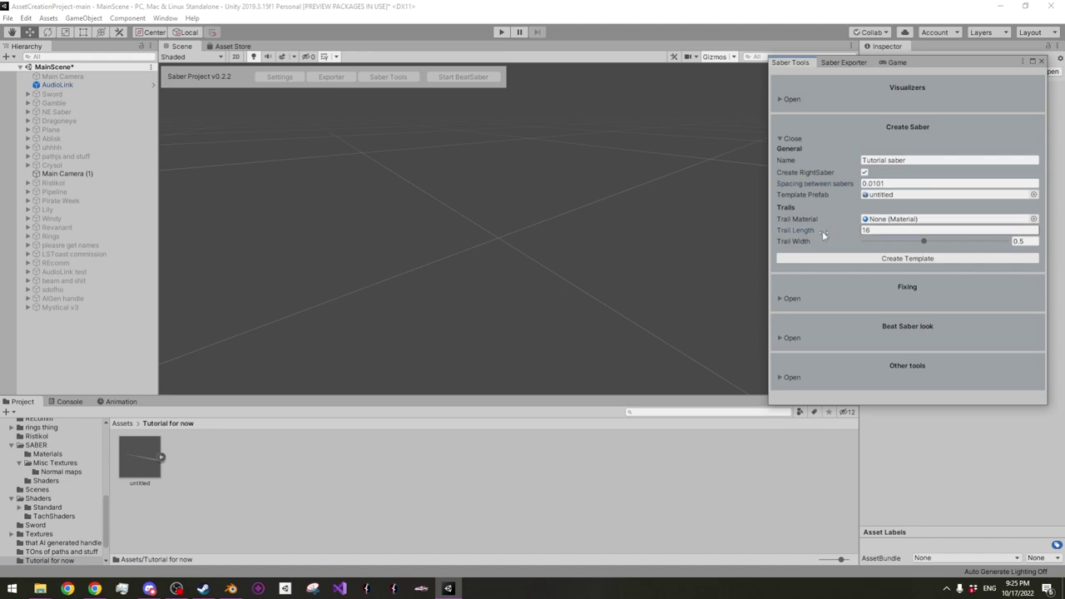
left_click_drag(922, 241, 892, 244)
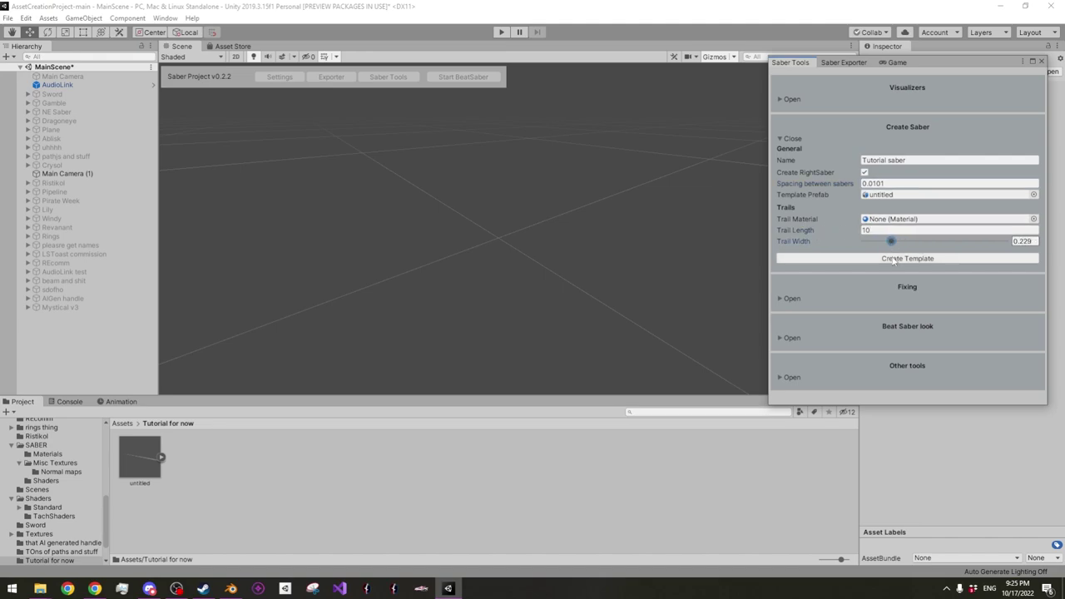
left_click(886, 259)
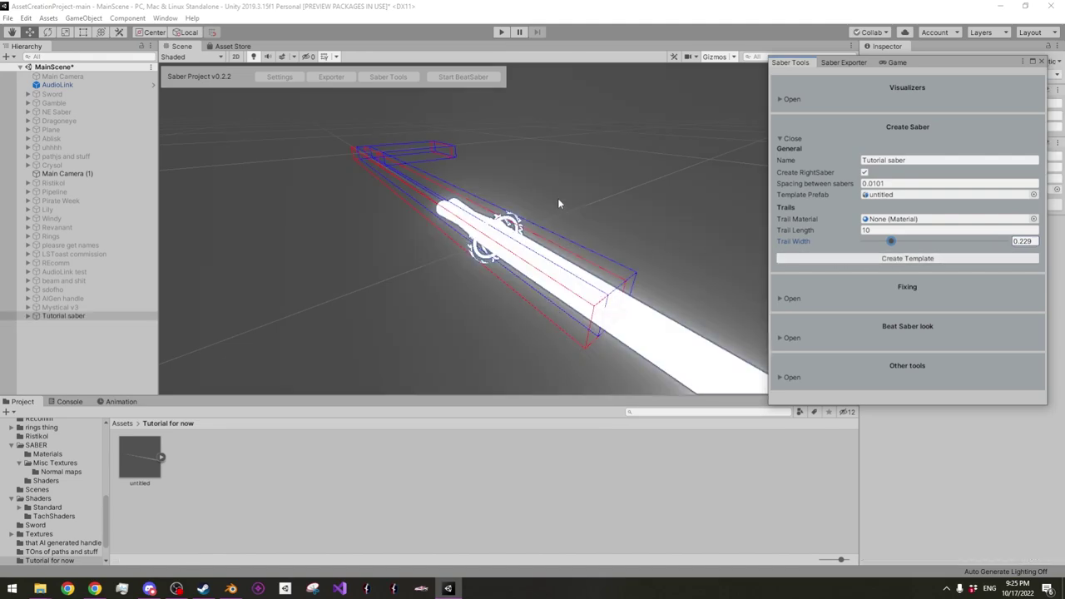
Set the X position of RightSaber inside Tutorial saber to 0.101
left_click(37, 316)
left_click(27, 316)
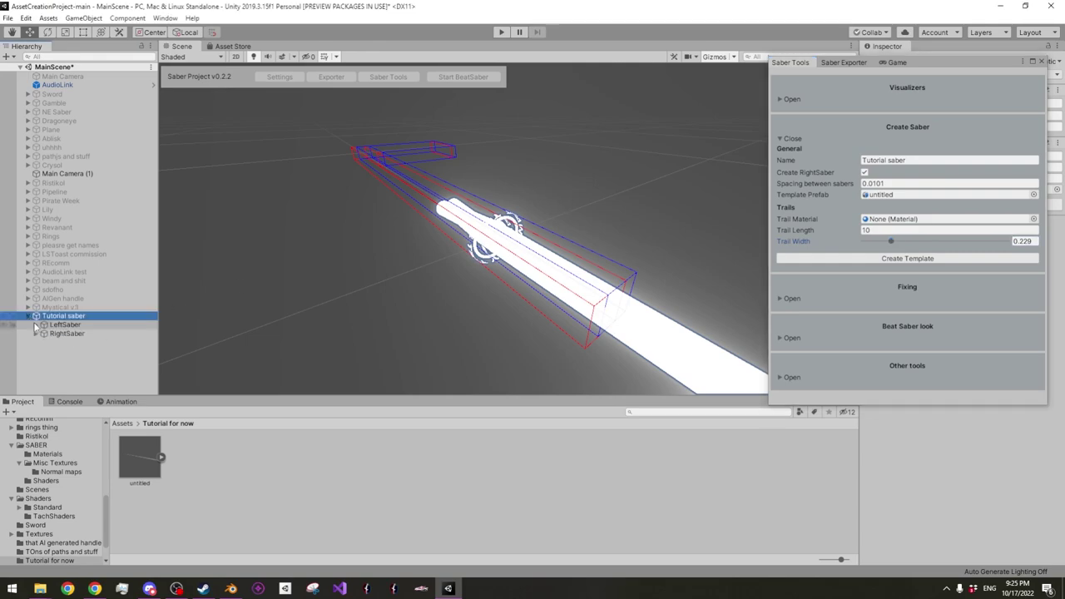
left_click(83, 333)
left_click_drag(965, 59, 737, 61)
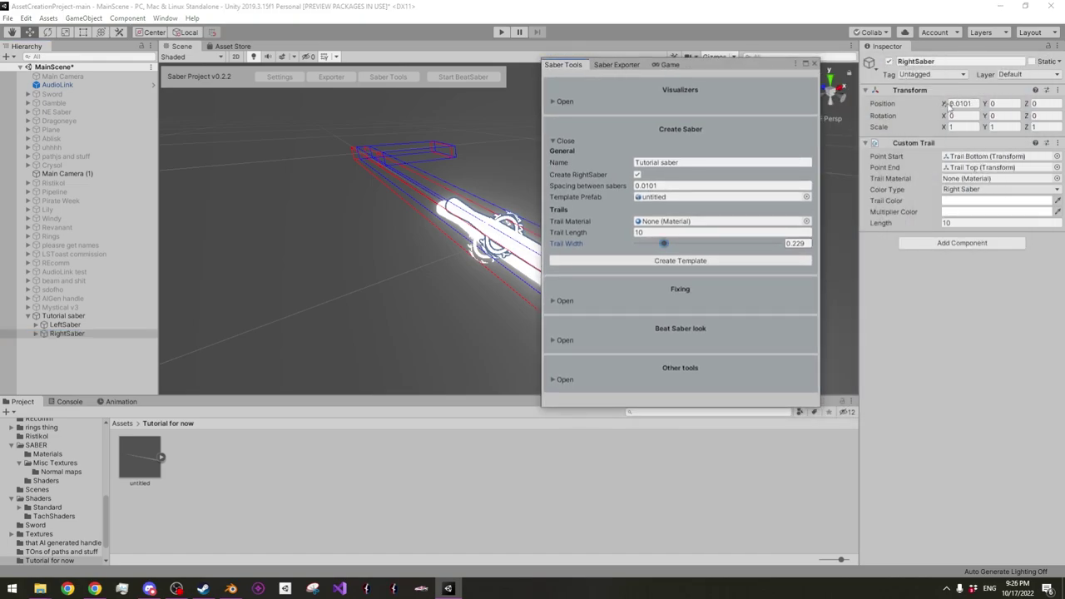
left_click(959, 103)
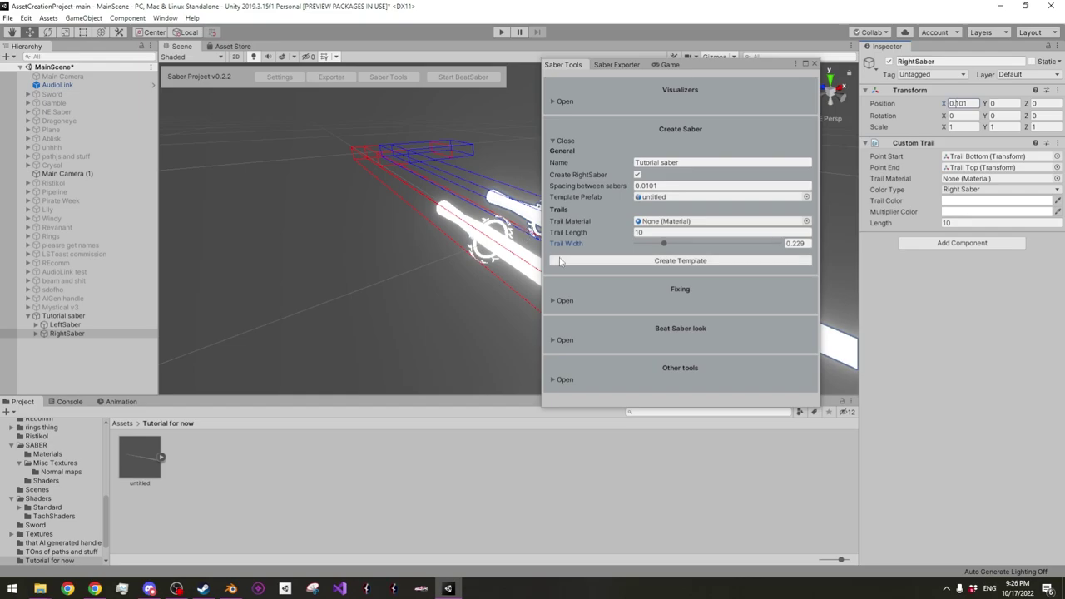
Set the X position of LeftSaber to -0.101
left_click_drag(720, 66, 941, 119)
left_click(65, 325)
left_click(66, 332)
left_click(68, 324)
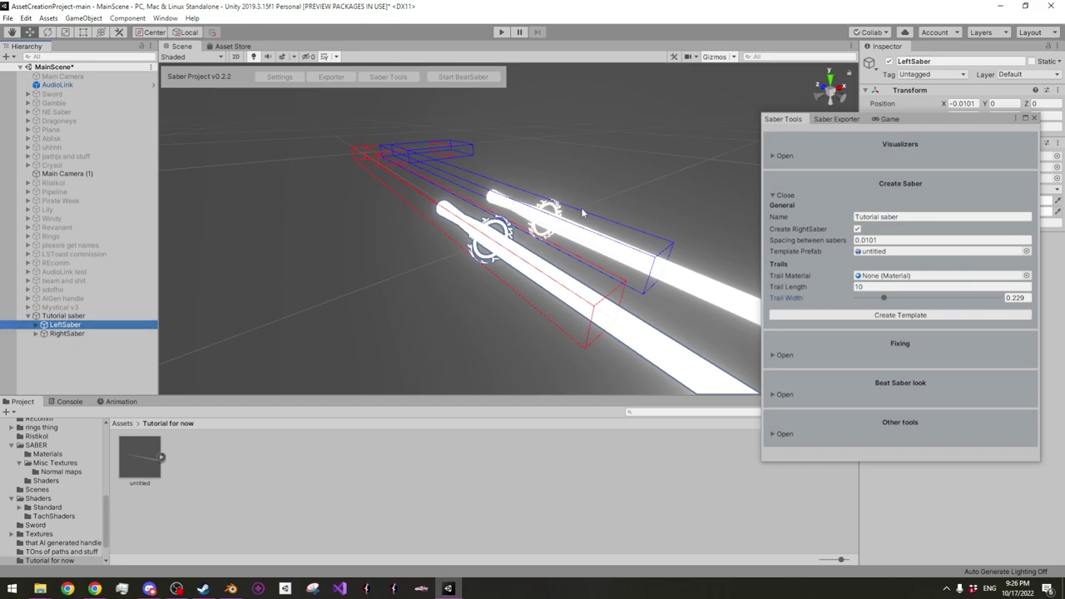
left_click_drag(926, 128, 763, 142)
left_click(964, 105)
left_click(965, 105)
key("BackSpace")
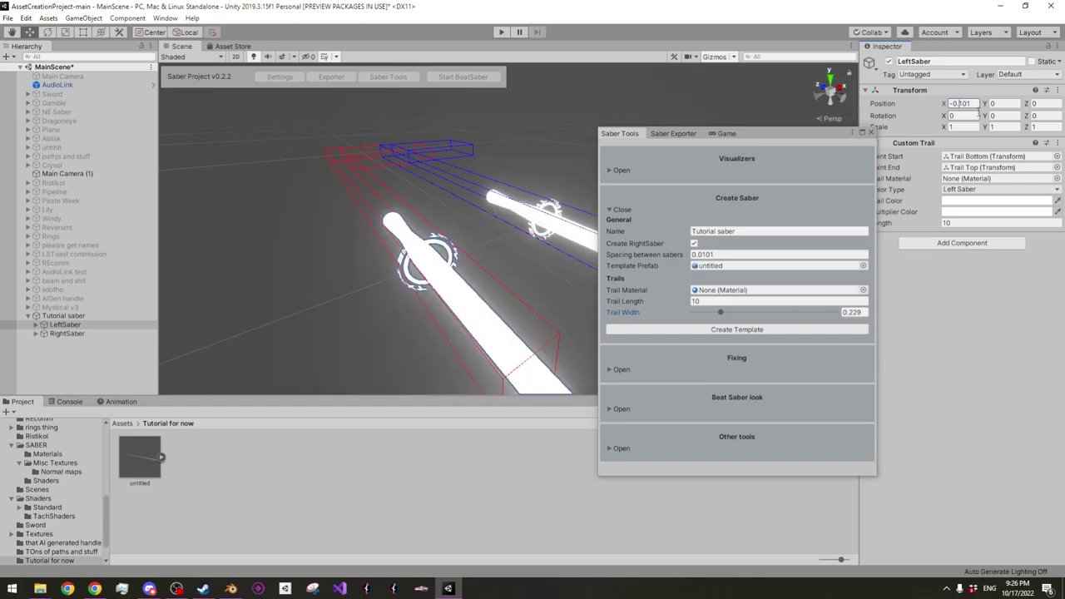
type("0")
key("BackSpace")
Expand LeftSaber and RightSaber in the hierarchy and clear the Saber Tools window away from the scene
left_click(36, 325)
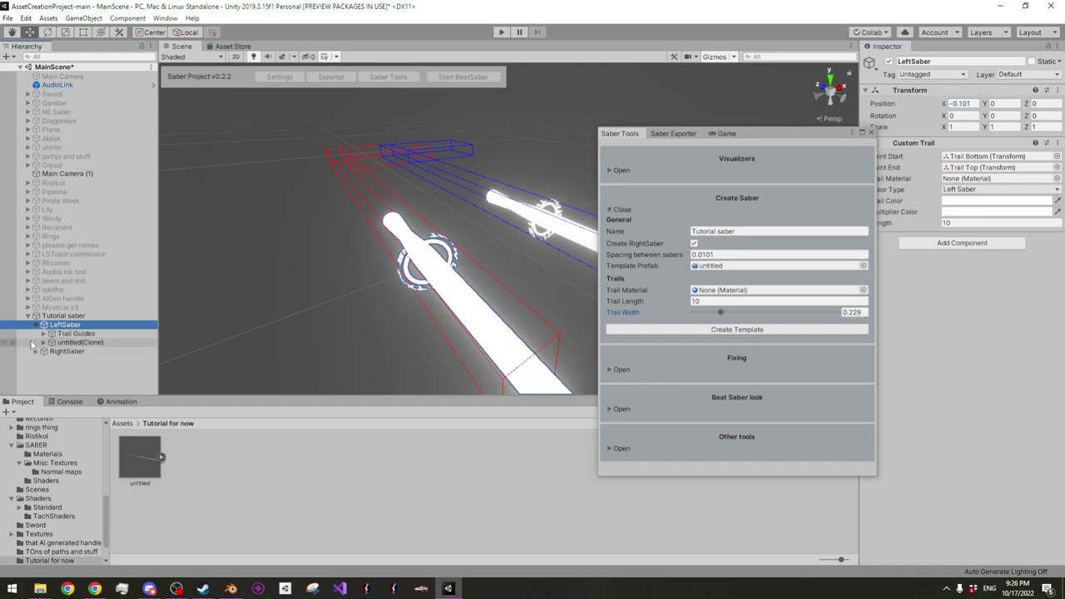
left_click(53, 343)
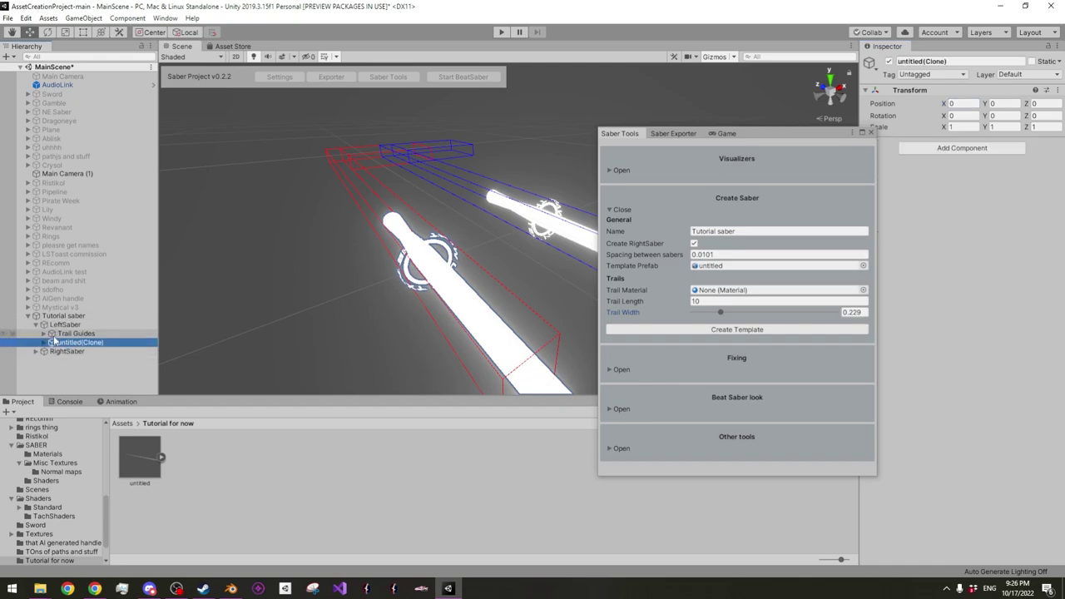
left_click(65, 324)
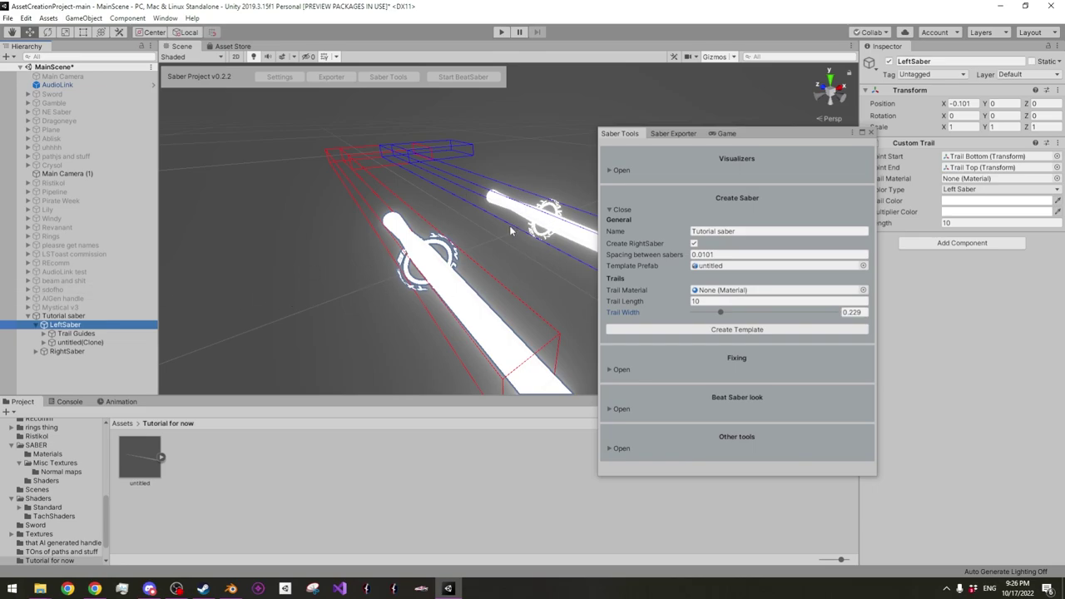
left_click(63, 343)
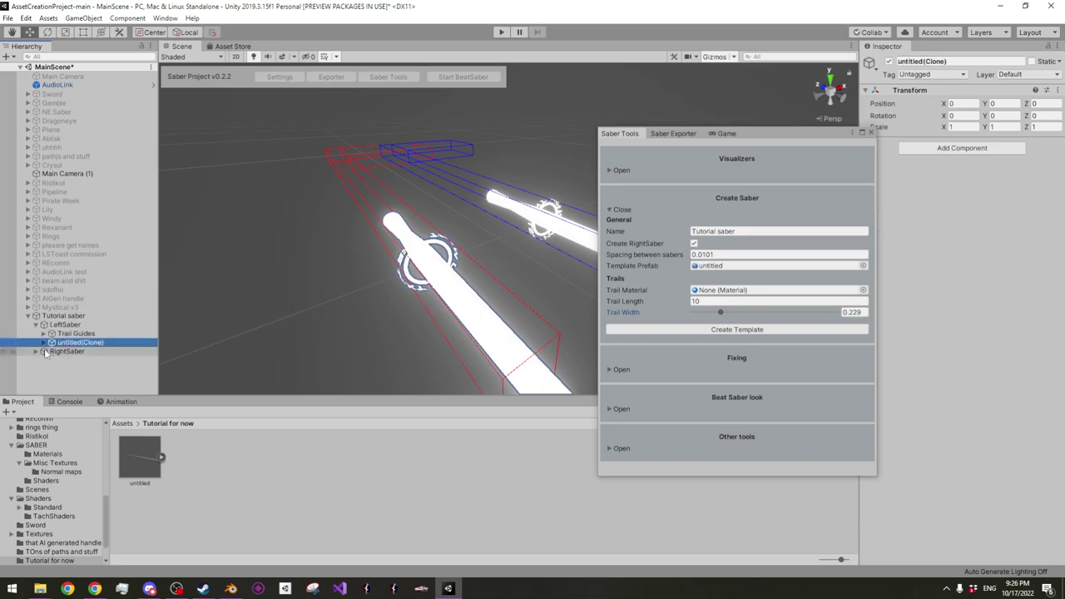
left_click(35, 352)
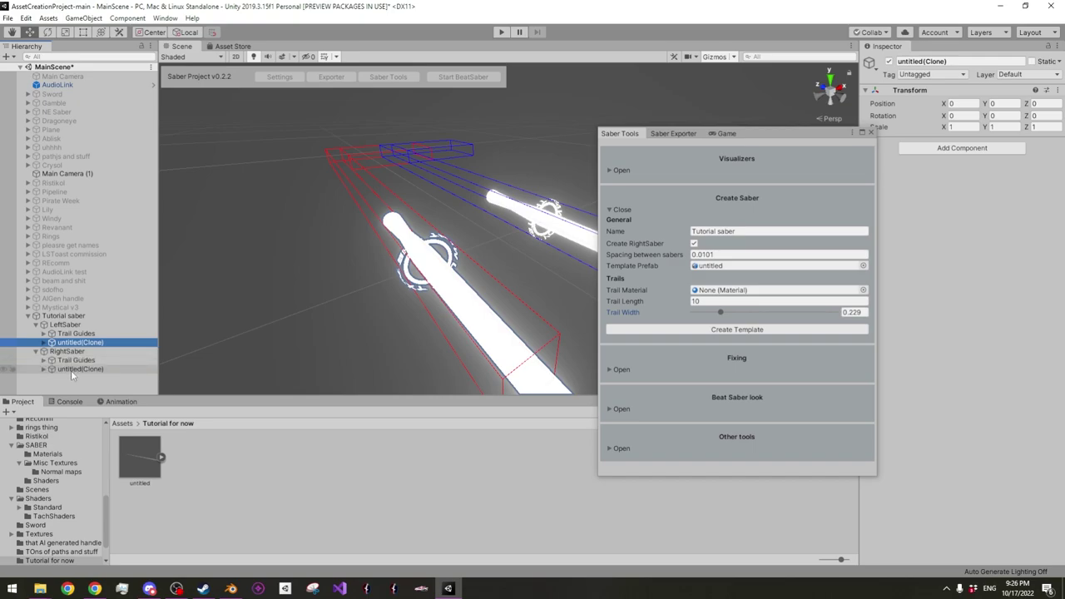
left_click_drag(795, 136, 0, 182)
left_click_drag(680, 286, 384, 183, "alt")
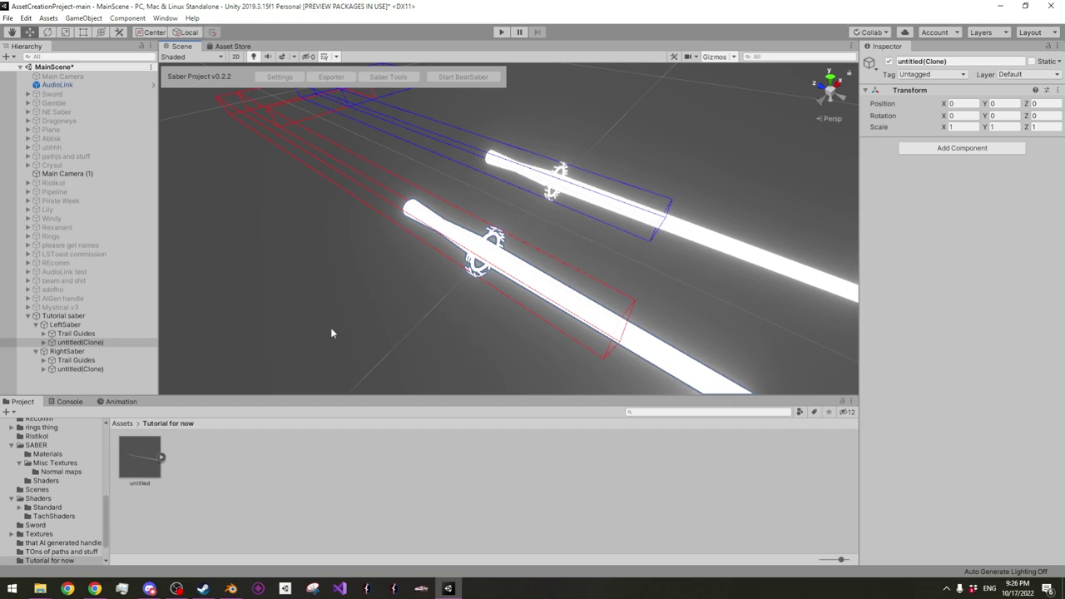
Set the Y rotation of both untitled(Clone) models, under LeftSaber and RightSaber, to 180
left_click(74, 369)
left_click(83, 343, "ctrl")
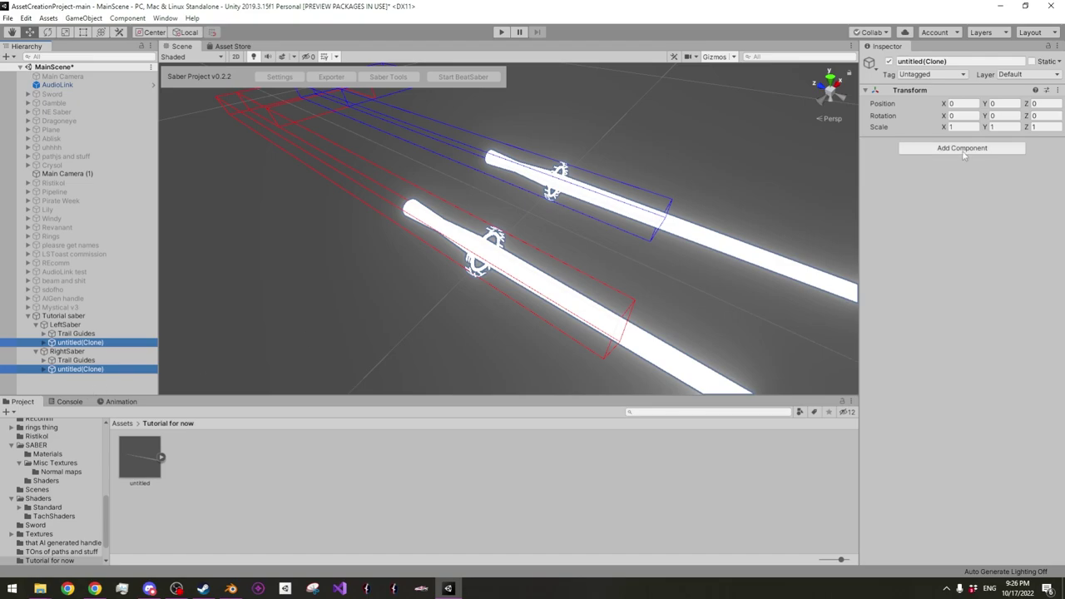
left_click(996, 115)
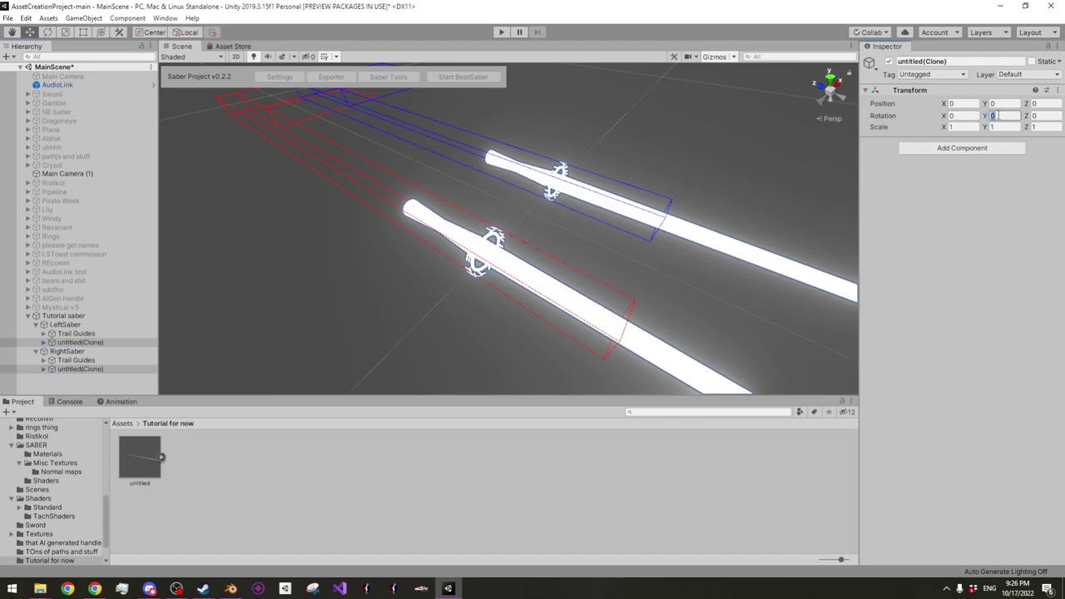
type("180")
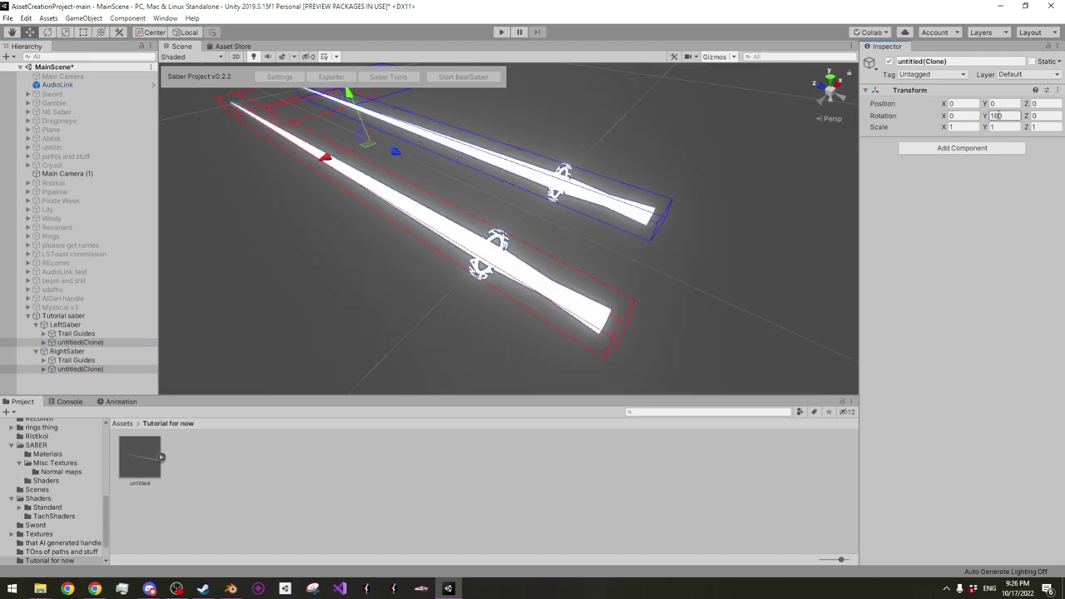
mouse_move(542, 249)
right_mouse_down()
mouse_move(613, 256)
mouse_move(534, 233)
right_mouse_up()
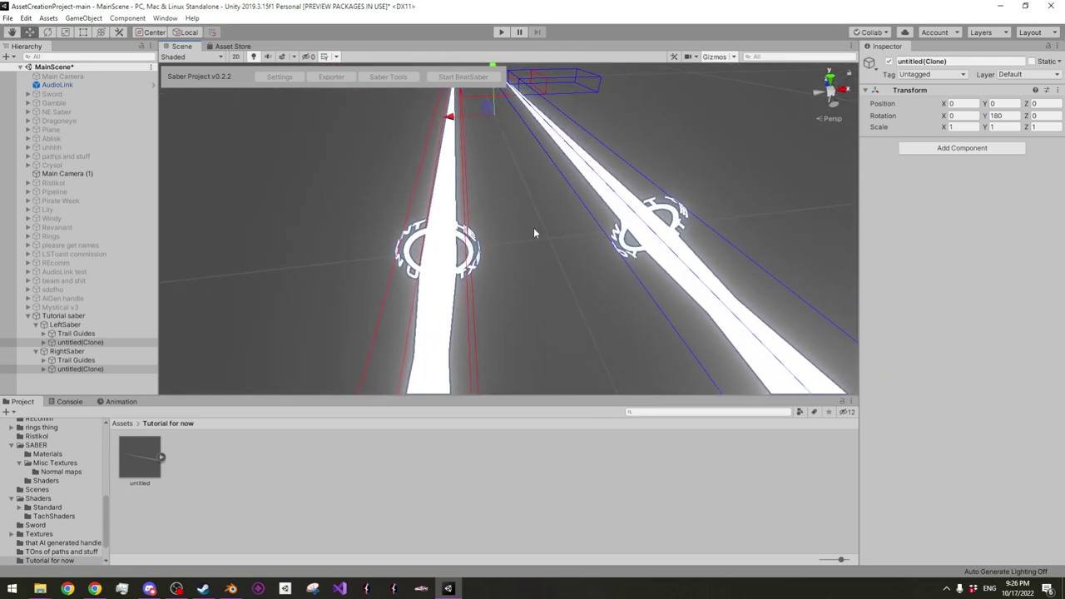
left_click(534, 234)
right_click_drag(562, 302, 659, 284)
left_click_drag(659, 284, 560, 285, "alt")
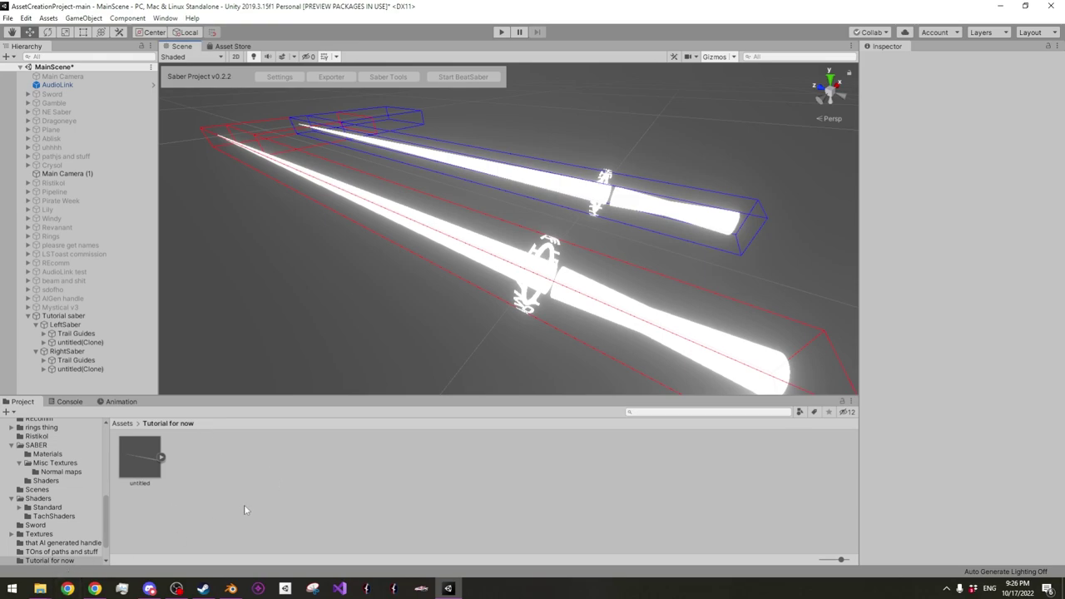
right_click(359, 471)
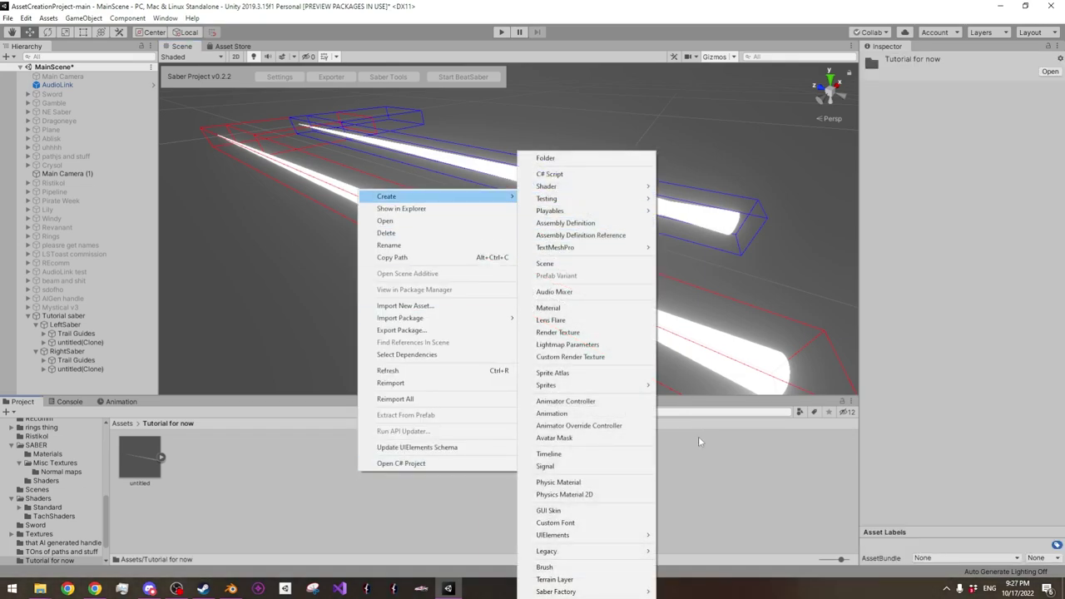
left_click(712, 497)
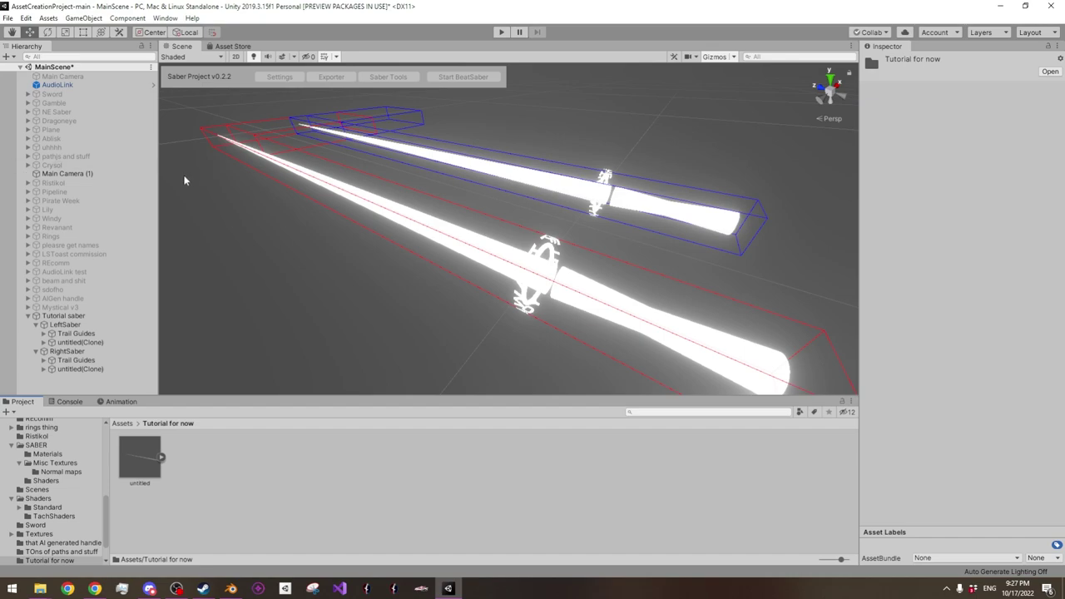
right_click(289, 473)
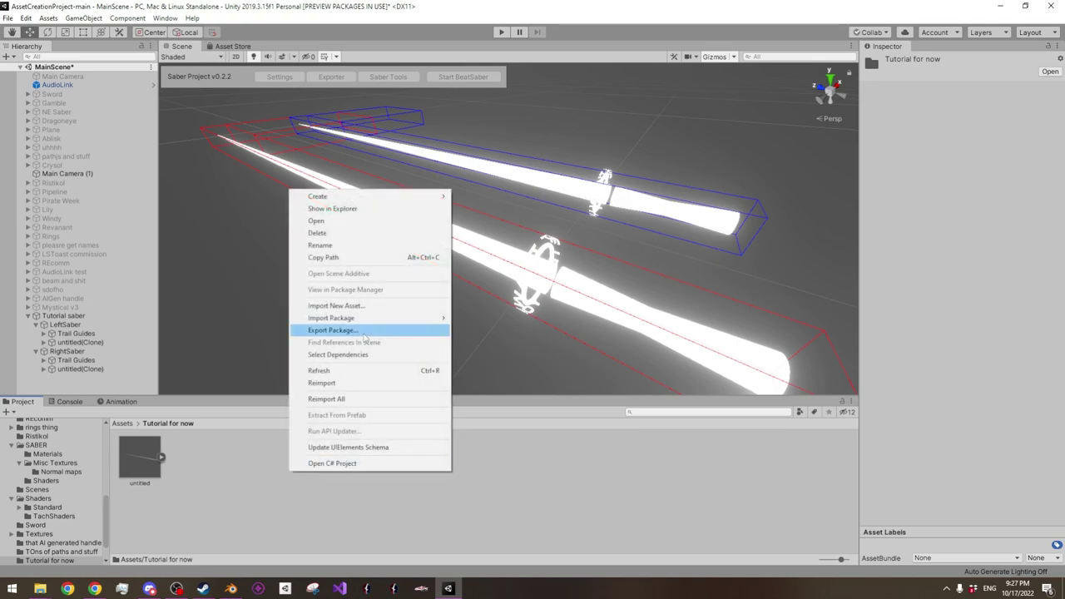
left_click(362, 4)
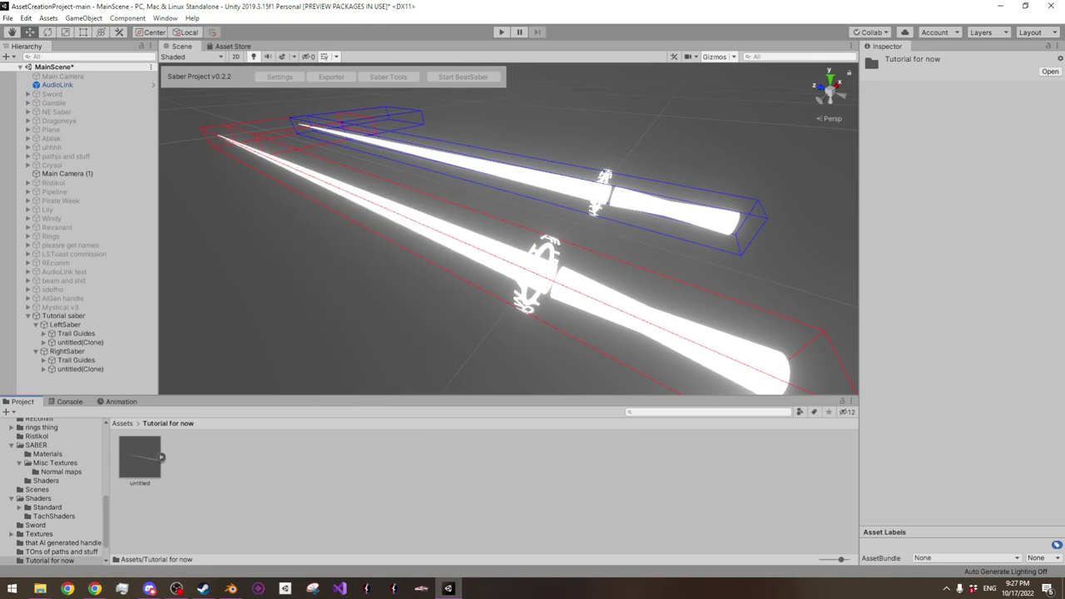
Switch to Discord and jump to the pinned TachShadersV2 post of the pc-3d-modeling channel
key("alt+Tab")
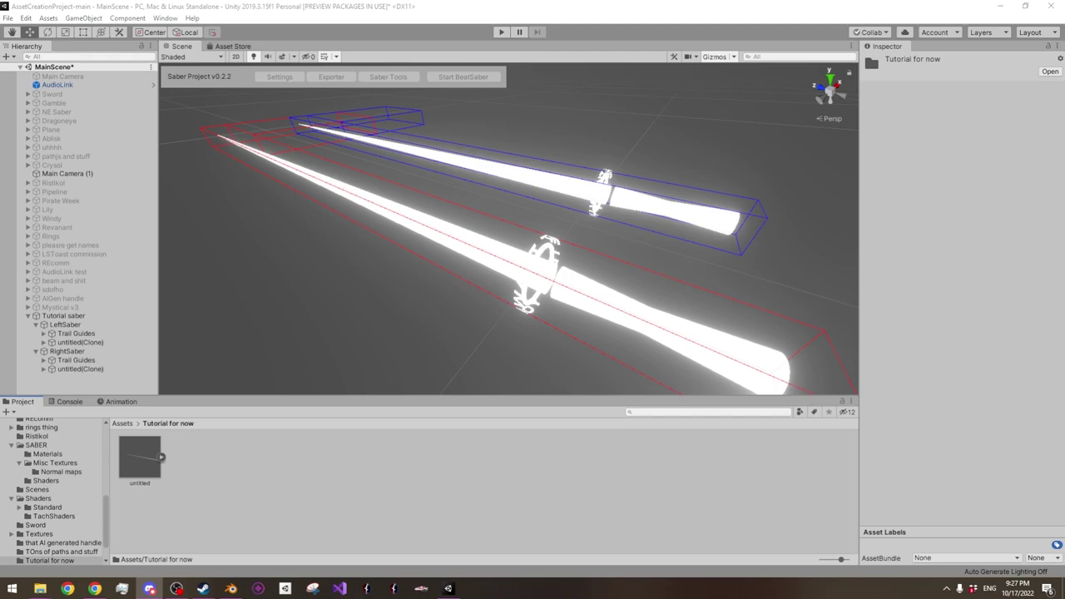
left_click_drag(0, 90, 488, 3)
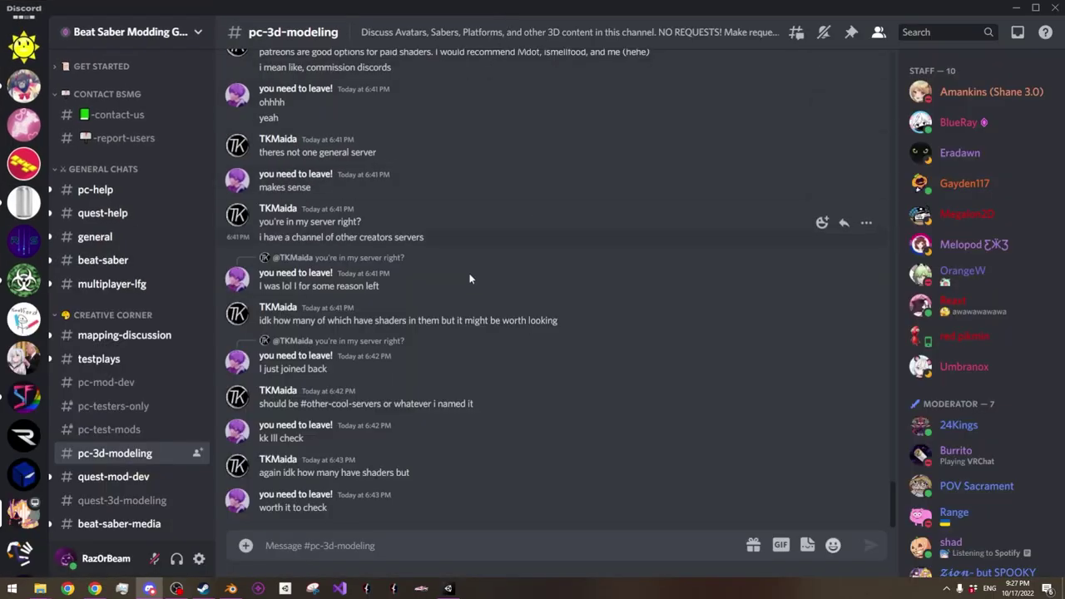
left_click(850, 32)
scroll(787, 235, "down", 3)
scroll(782, 241, "down", 15)
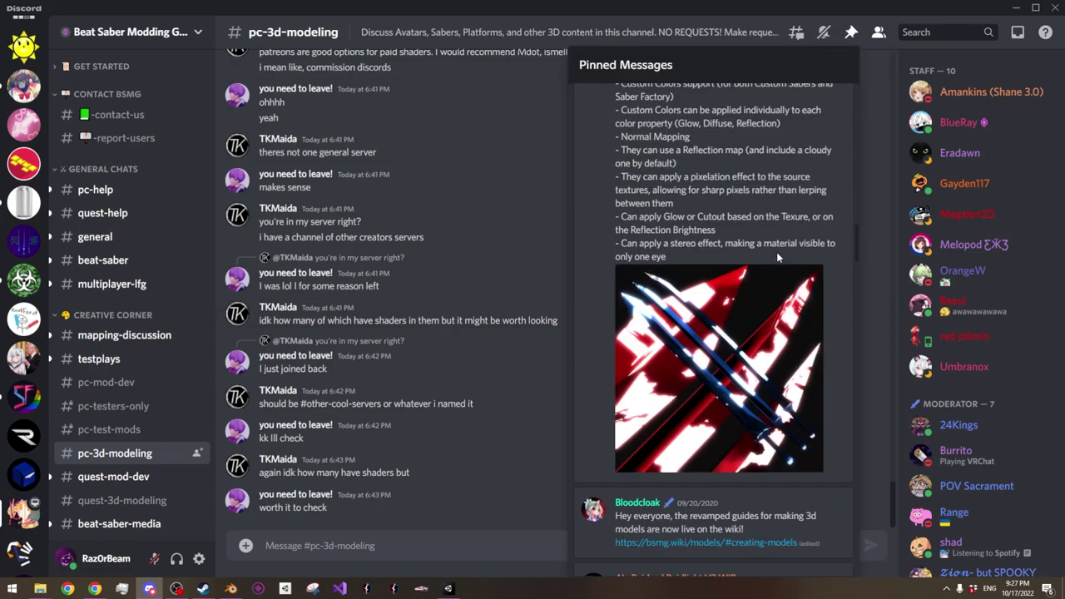
scroll(687, 247, "up", 5)
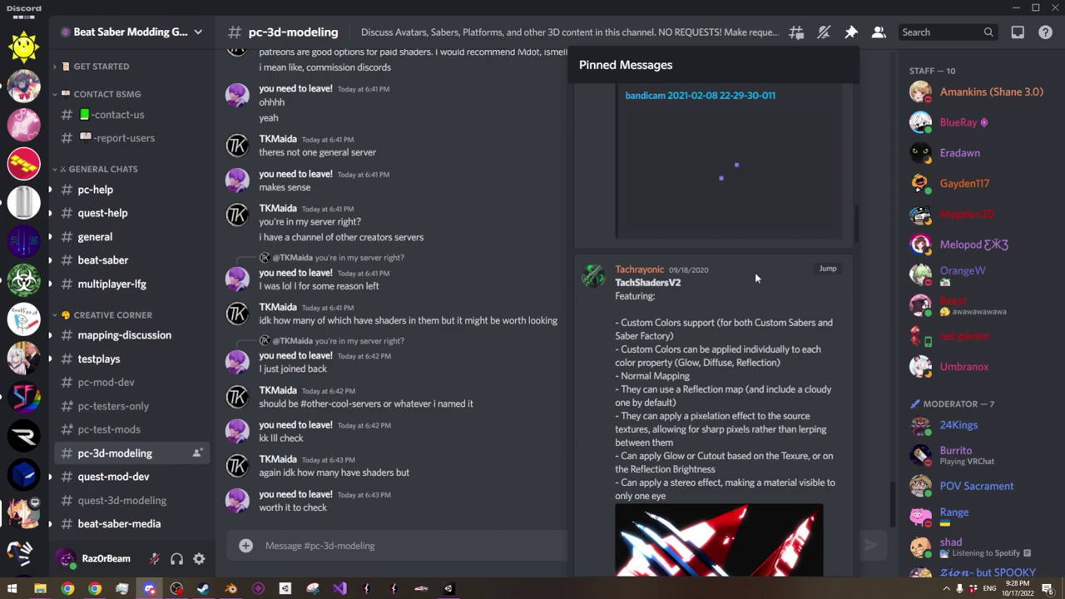
key("Escape")
Examine the TachShadersV2 post's feature list, preview image, shader descriptions and sample downloads
scroll(569, 309, "up", 2)
scroll(420, 336, "down", 3)
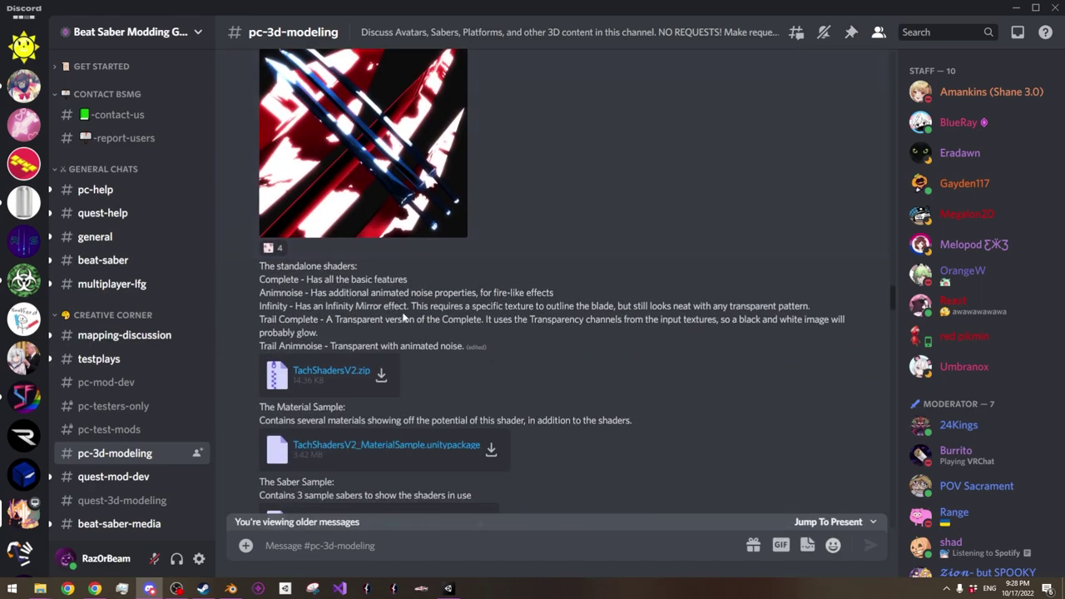
scroll(405, 404, "down", 2)
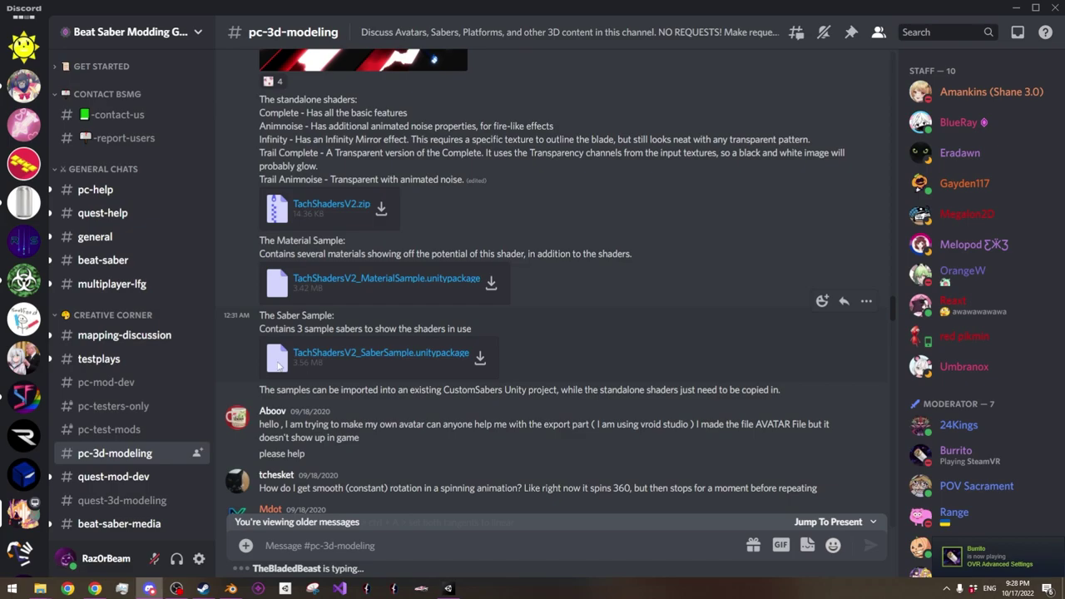
scroll(346, 266, "up", 3)
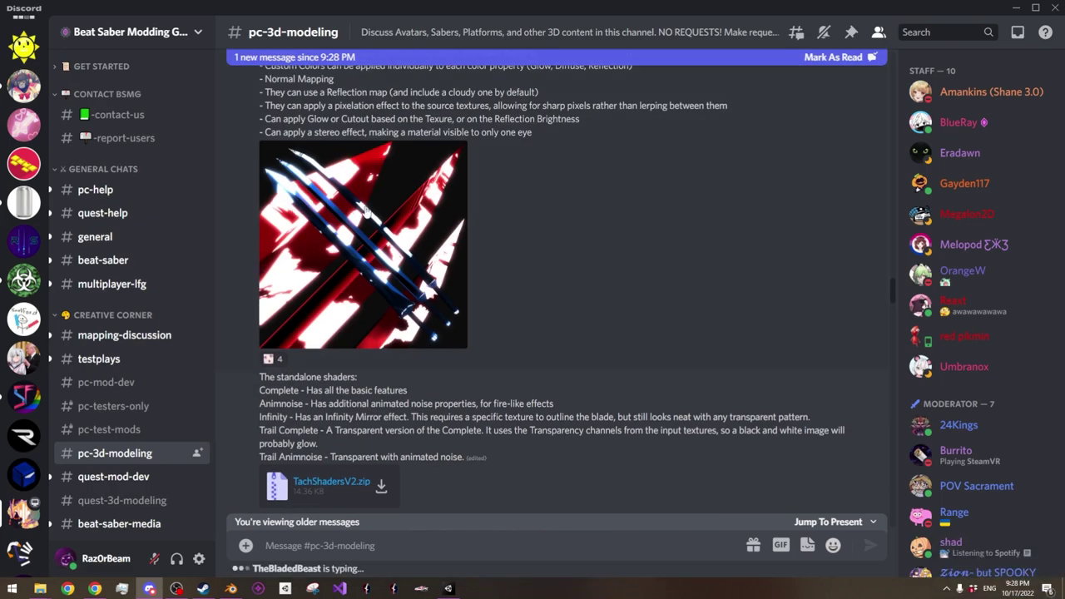
scroll(301, 244, "down", 3)
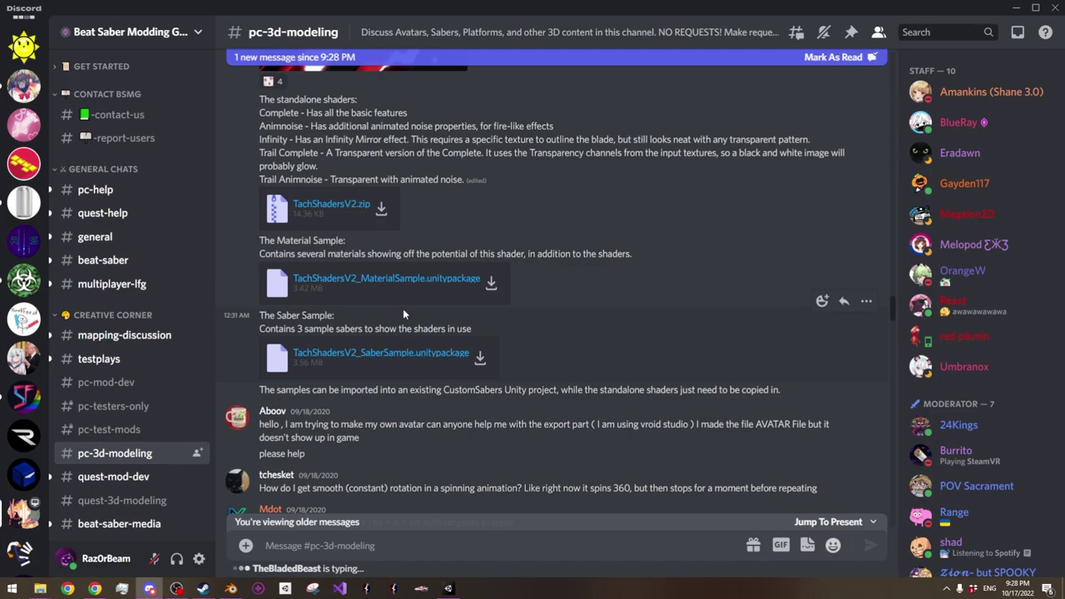
scroll(499, 337, "up", 5)
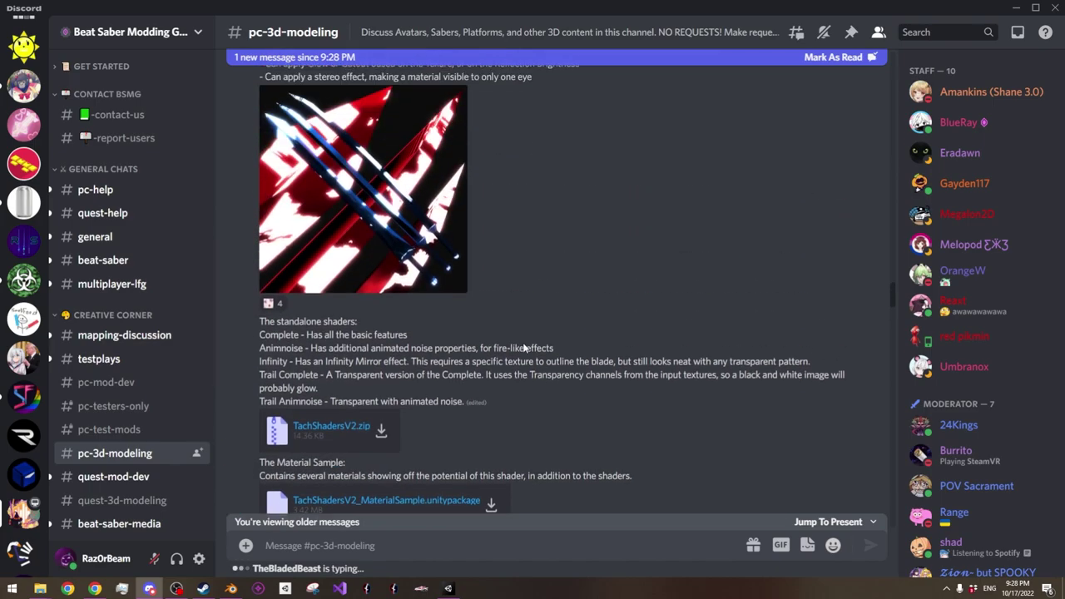
scroll(518, 347, "down", 1)
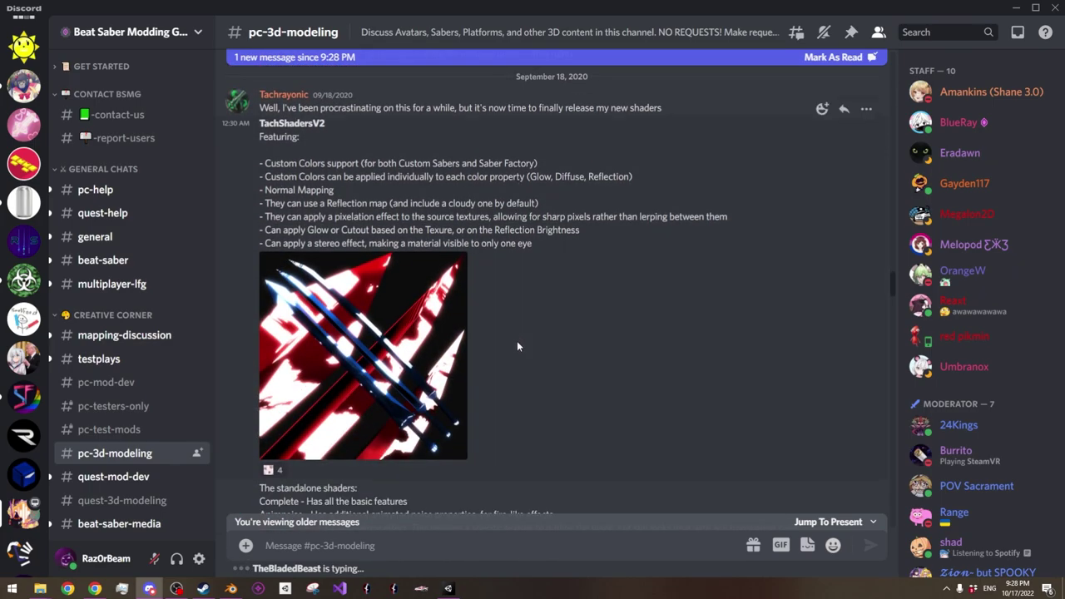
scroll(514, 340, "down", 3)
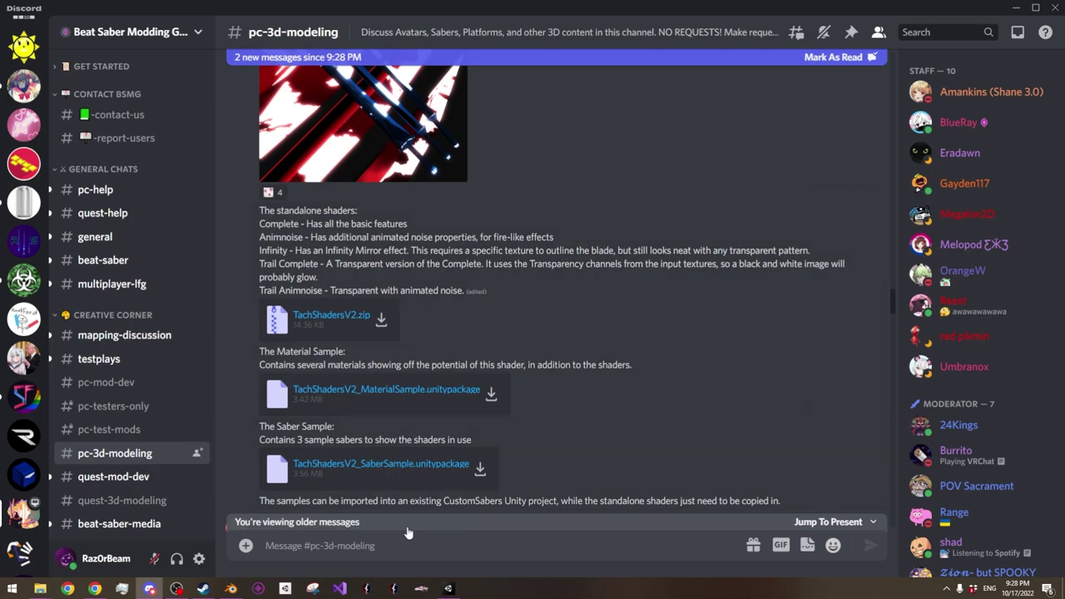
Download TachShadersV2_MaterialSample.unitypackage from the Discord post and open it in Unity for import
left_click(448, 589)
mouse_move(40, 586)
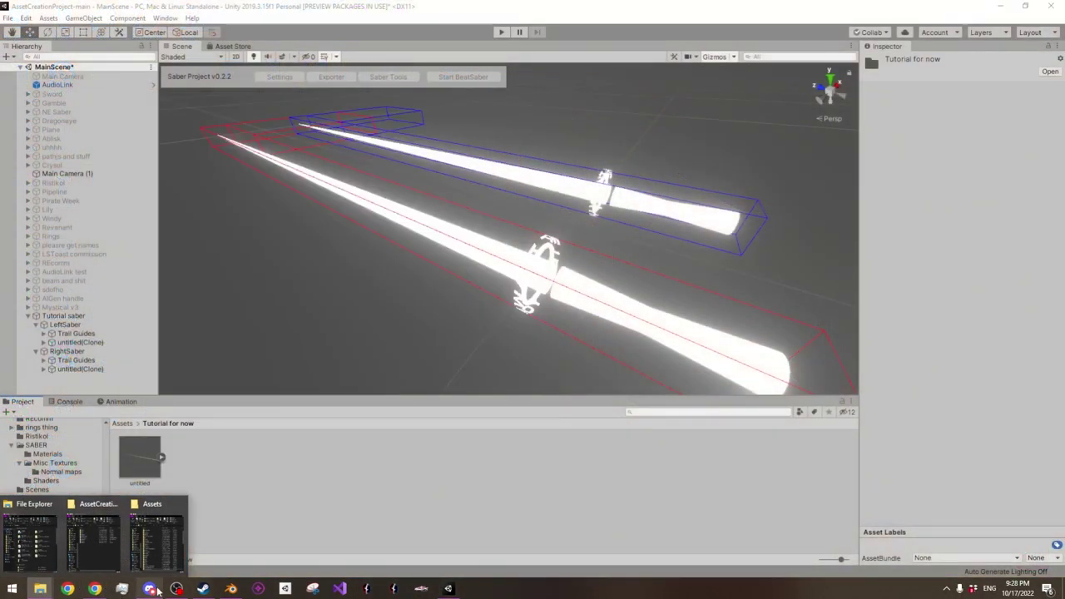
left_click(150, 588)
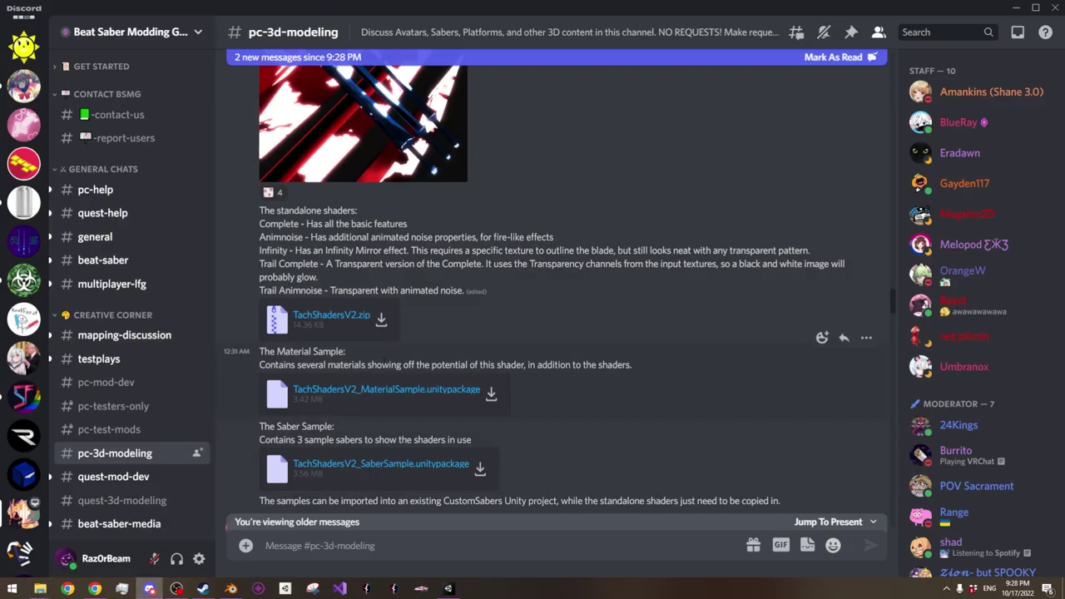
left_click(492, 395)
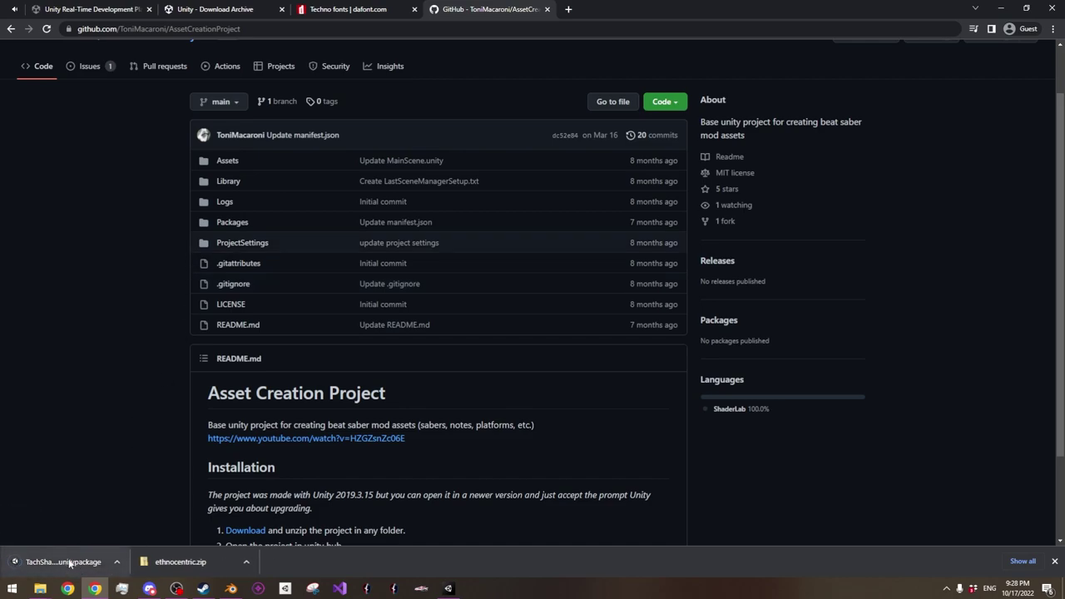
left_click(66, 564)
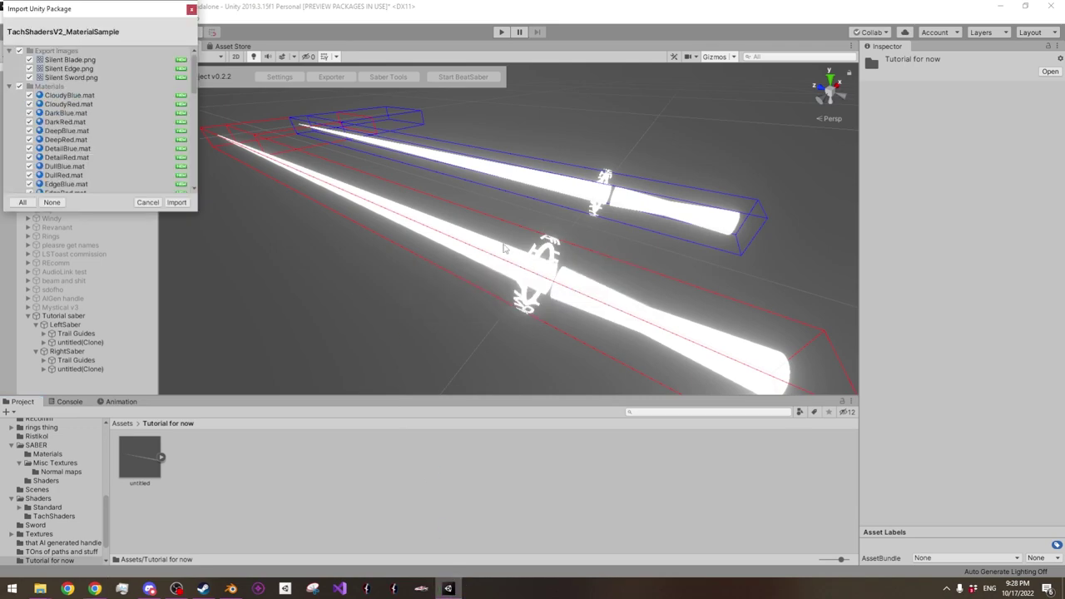
Import the preselected contents of the TachShadersV2_MaterialSample package and fix the normal map settings of the flagged textures
scroll(95, 133, "down", 10)
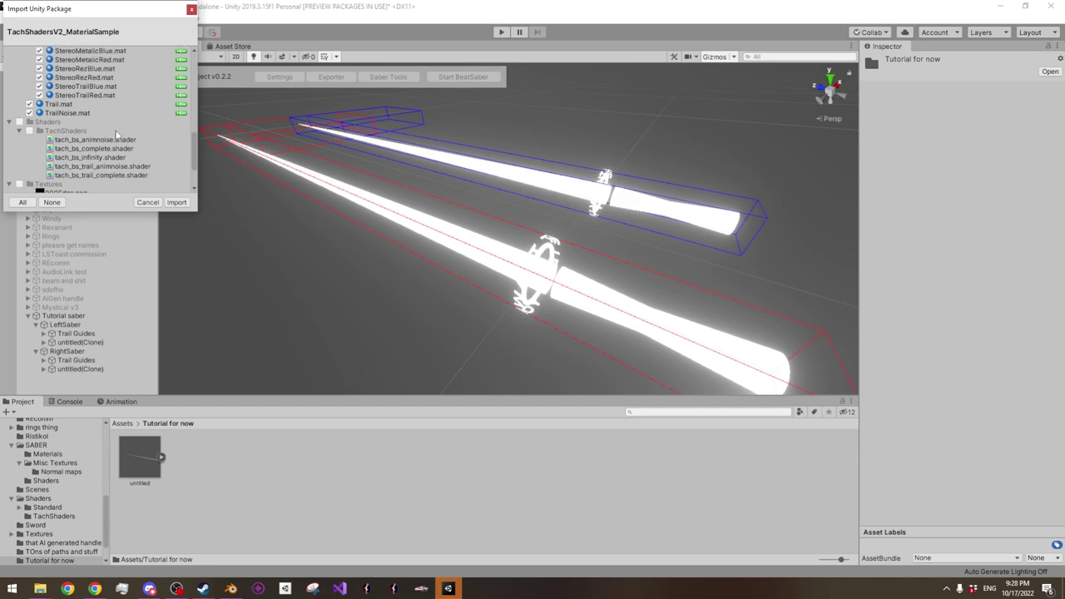
left_click(176, 203)
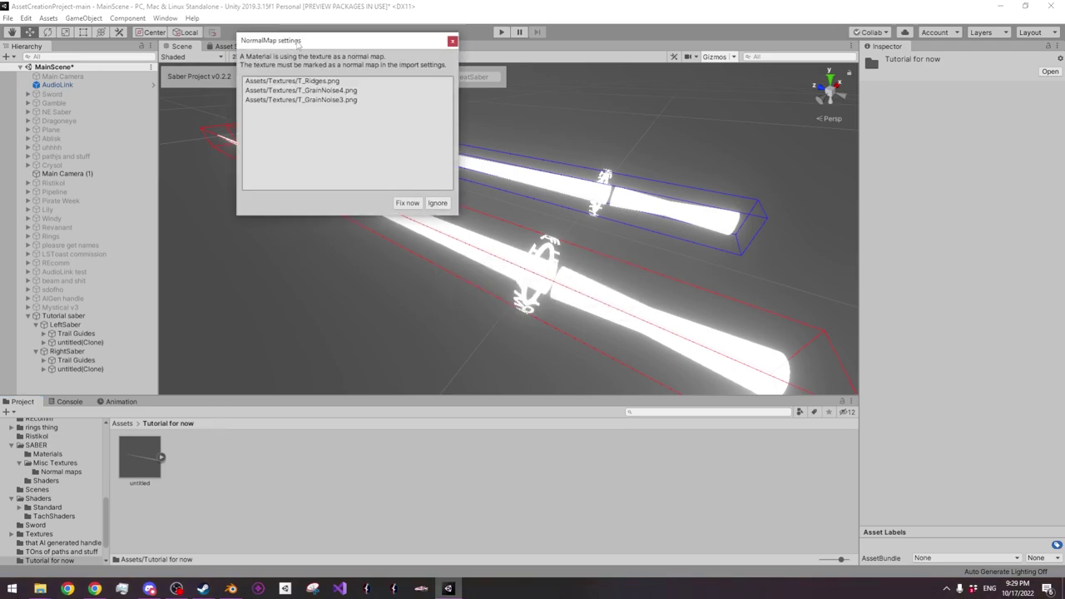
left_click(412, 207)
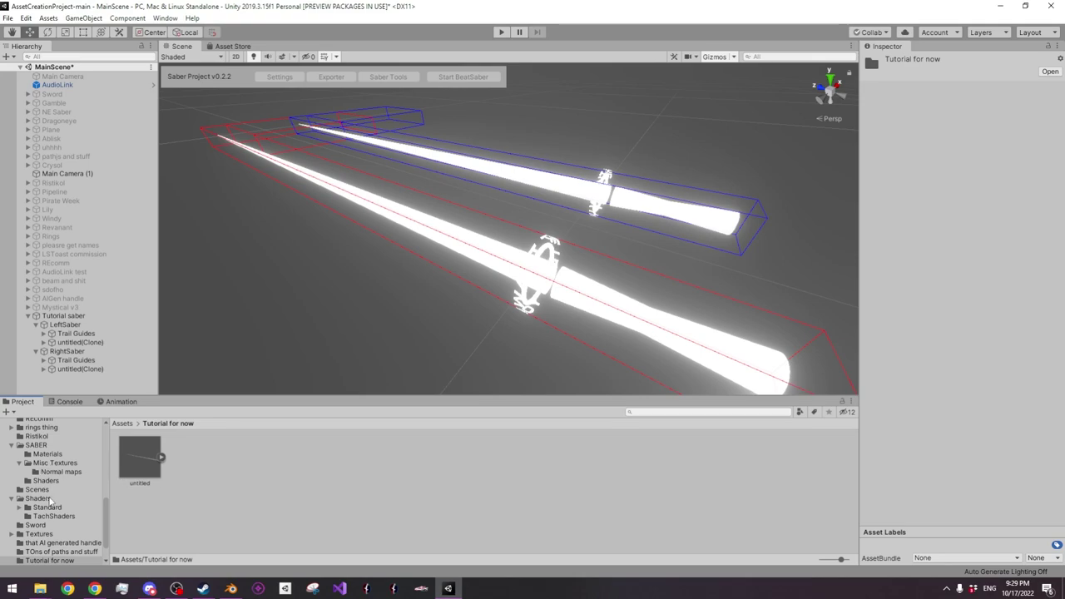
Look through the project's asset folders, including the SABER subfolders, for the imported materials
scroll(46, 497, "up", 2)
scroll(46, 496, "up", 3)
scroll(48, 491, "up", 3)
scroll(49, 484, "up", 3)
scroll(48, 484, "up", 2)
scroll(48, 485, "down", 2)
scroll(49, 485, "down", 4)
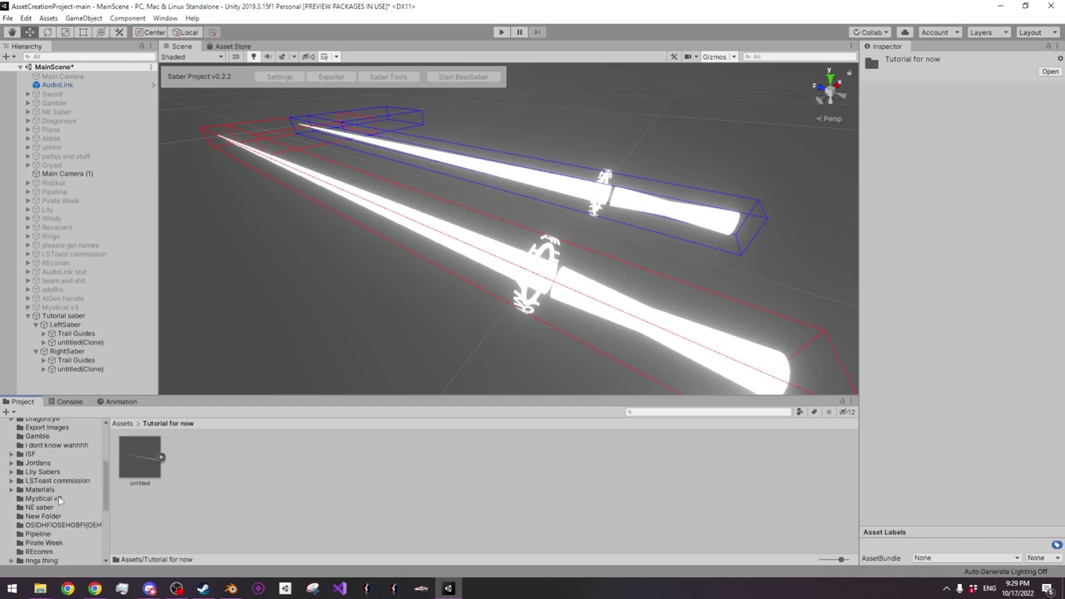
scroll(58, 511, "down", 2)
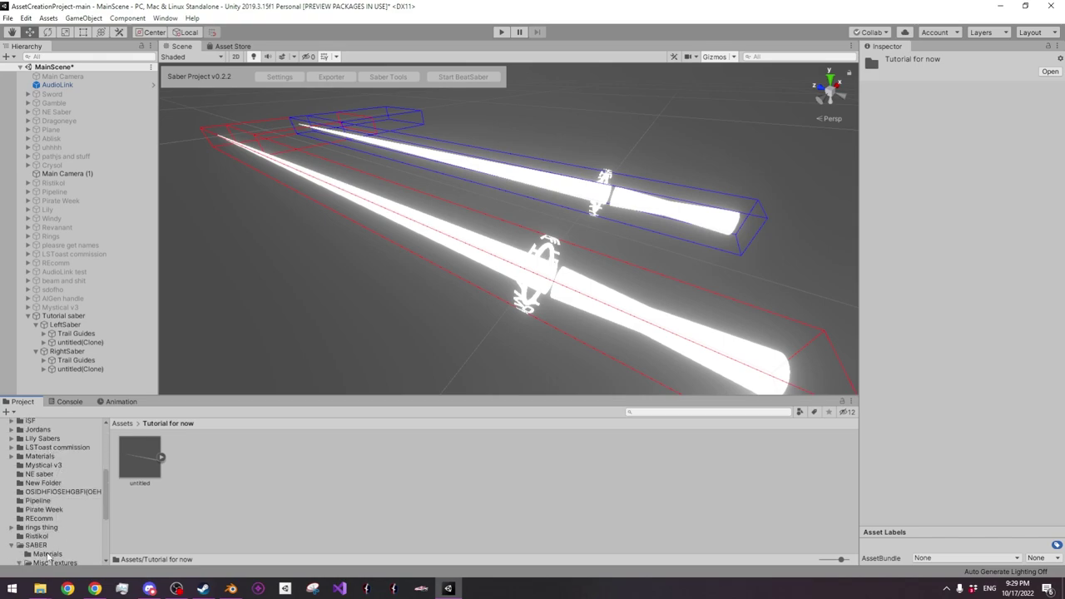
scroll(48, 555, "down", 2)
left_click(48, 538)
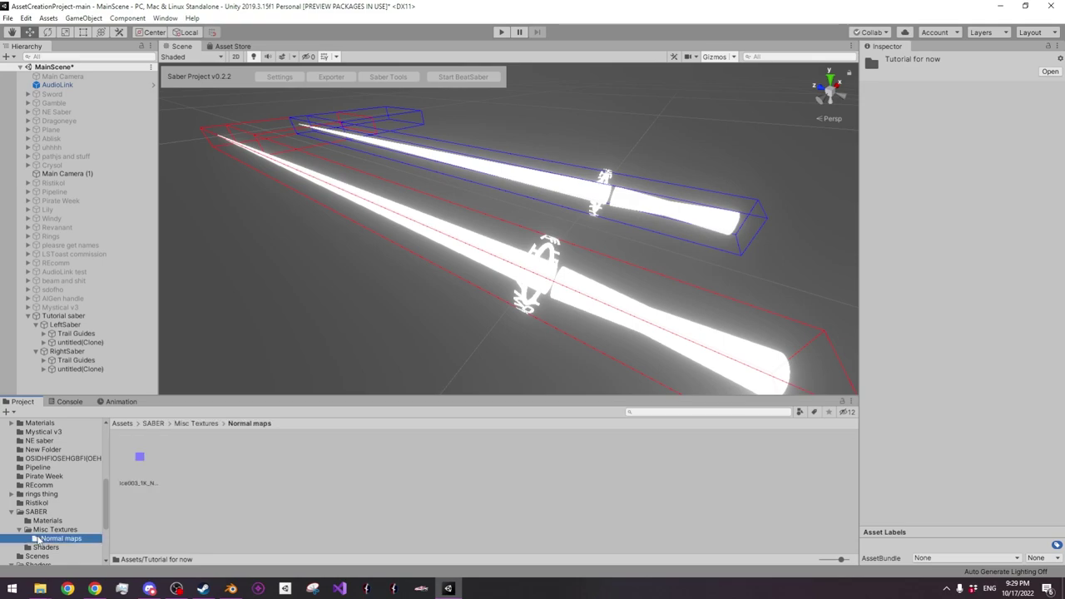
left_click(37, 530)
left_click(46, 548)
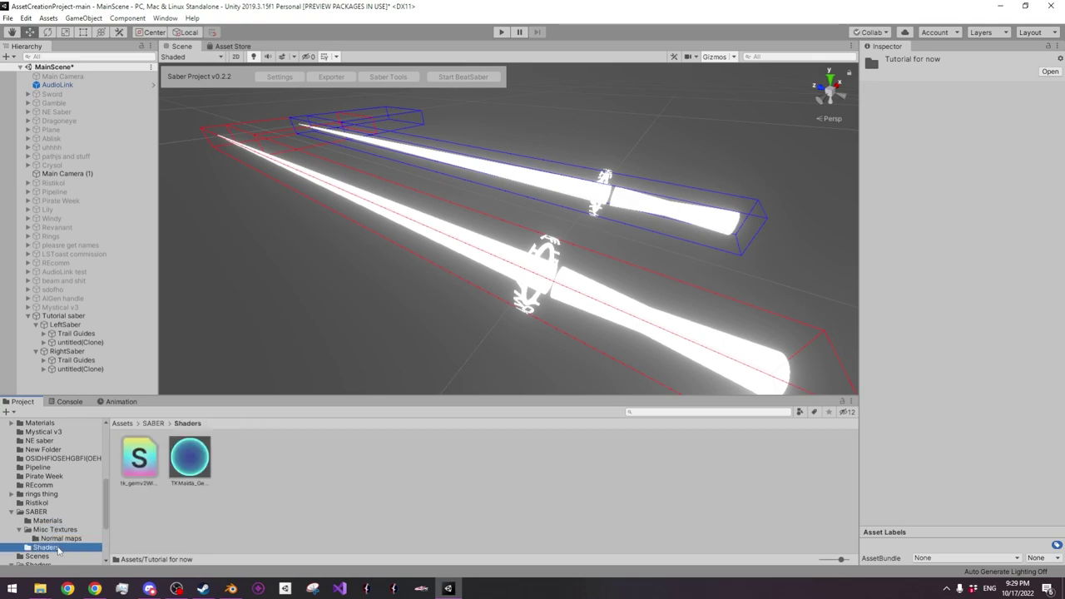
left_click(50, 557)
left_click(43, 521)
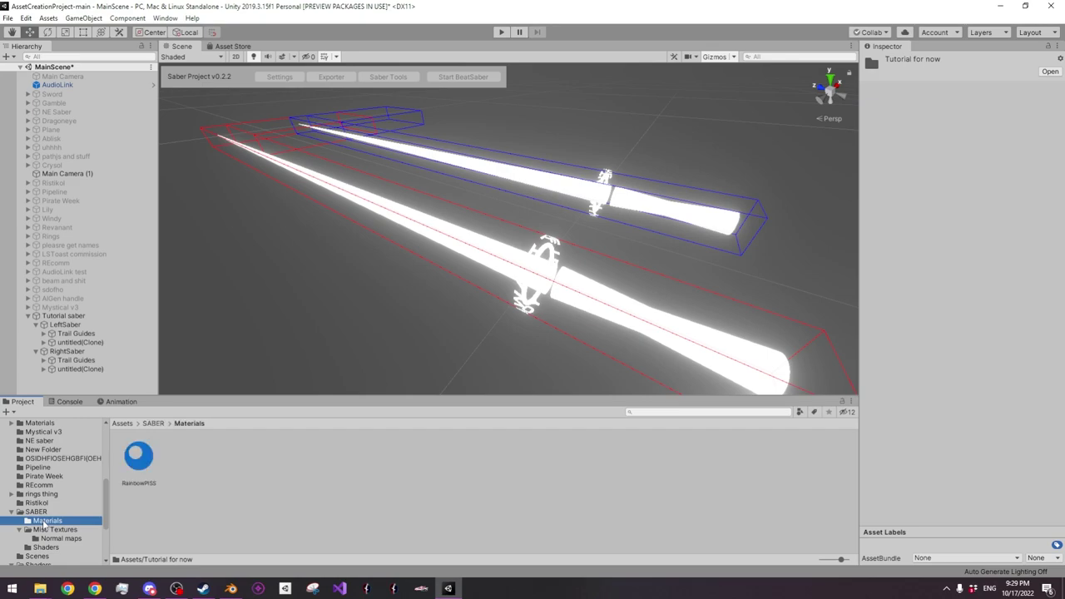
left_click(41, 512)
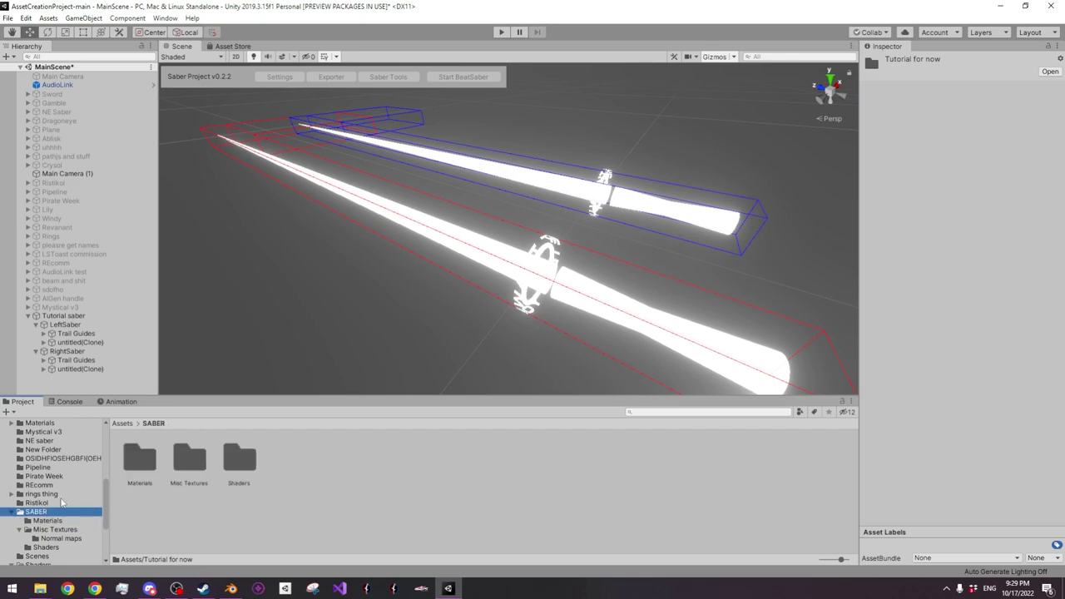
scroll(61, 505, "up", 2)
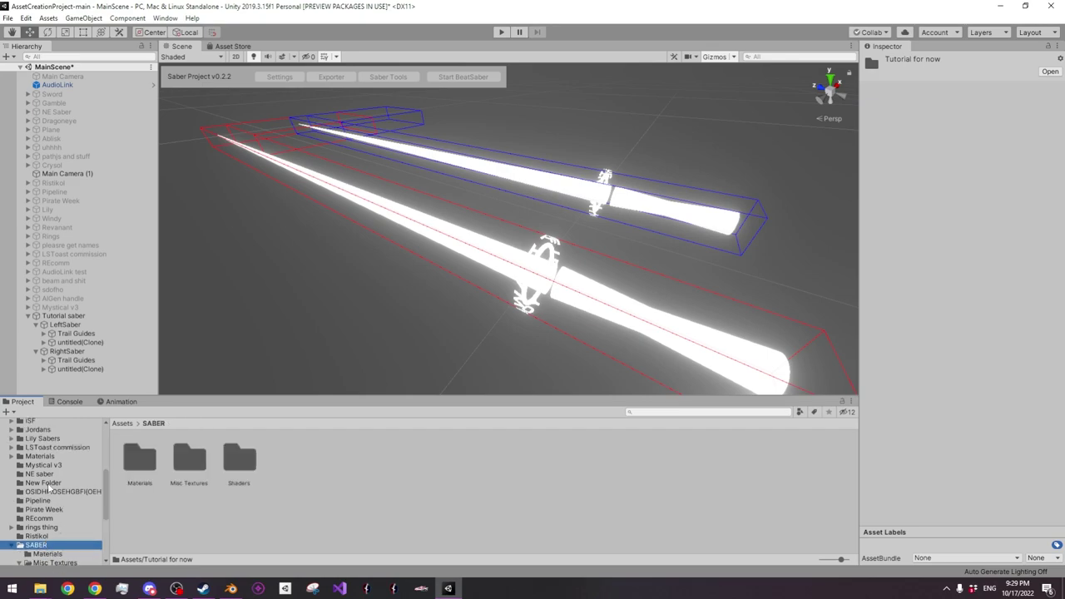
From the Assets Materials folder, apply MetalicBlue to the right saber's handle and MetalicRed to the left saber's handle
left_click(47, 457)
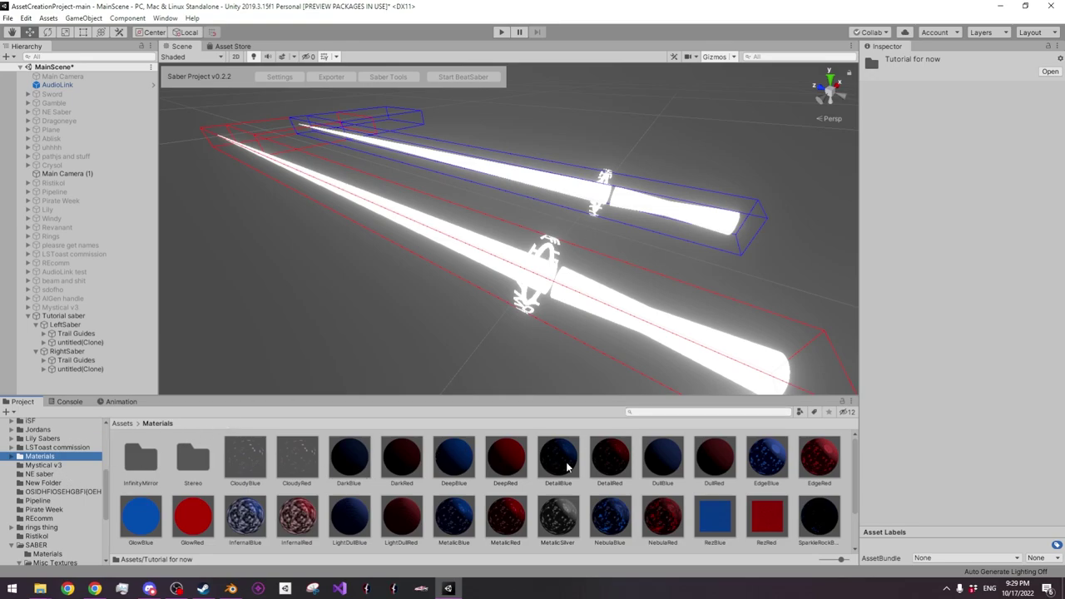
scroll(763, 481, "down", 2)
scroll(326, 499, "up", 2)
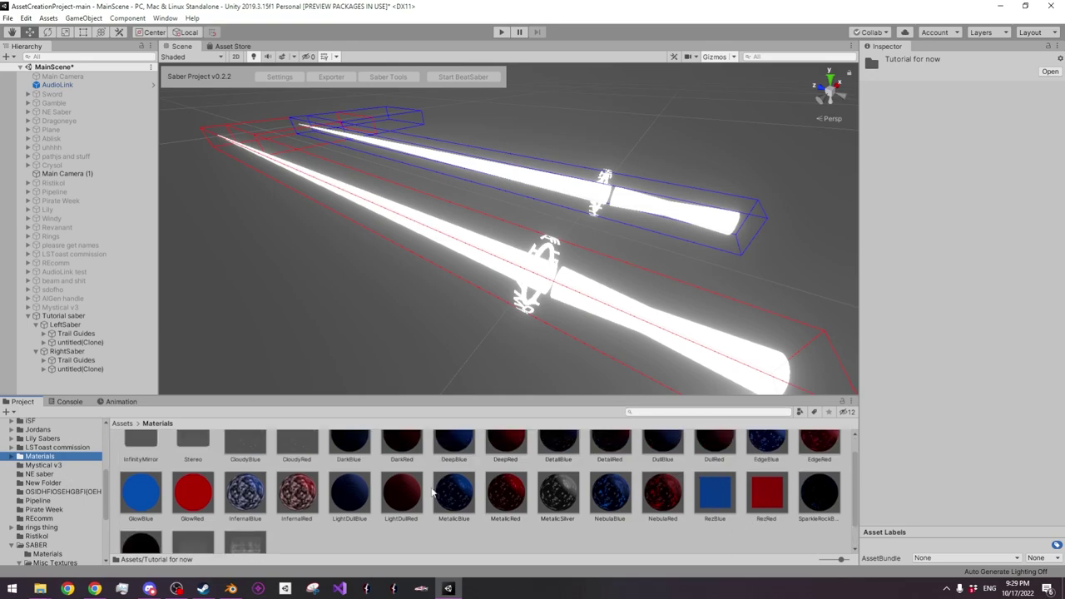
left_click_drag(463, 523, 699, 223)
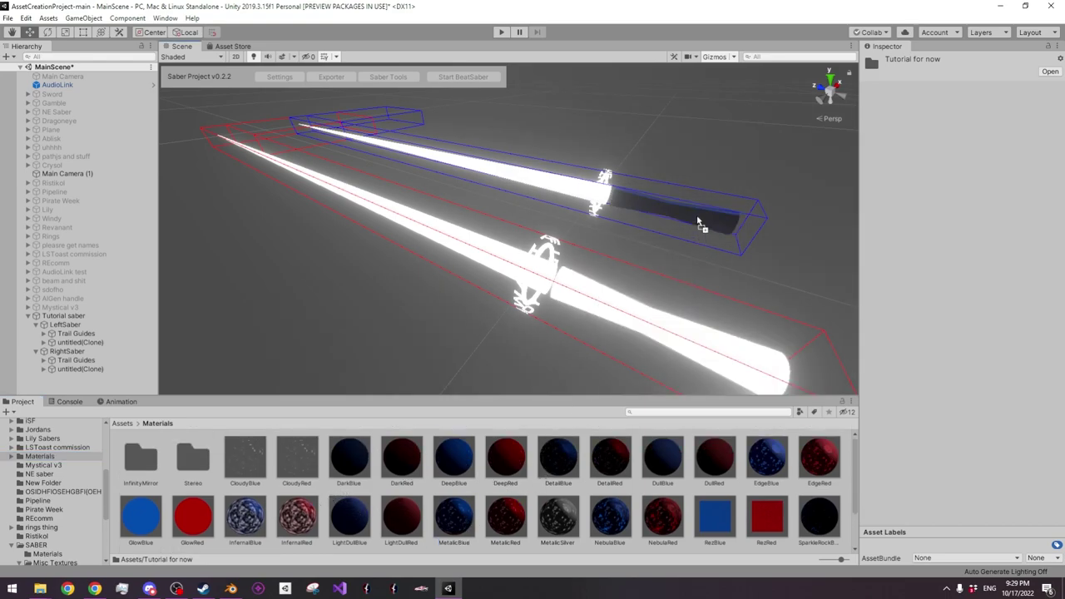
right_click_drag(701, 230, 566, 325)
key("s")
left_click_drag(506, 519, 488, 326)
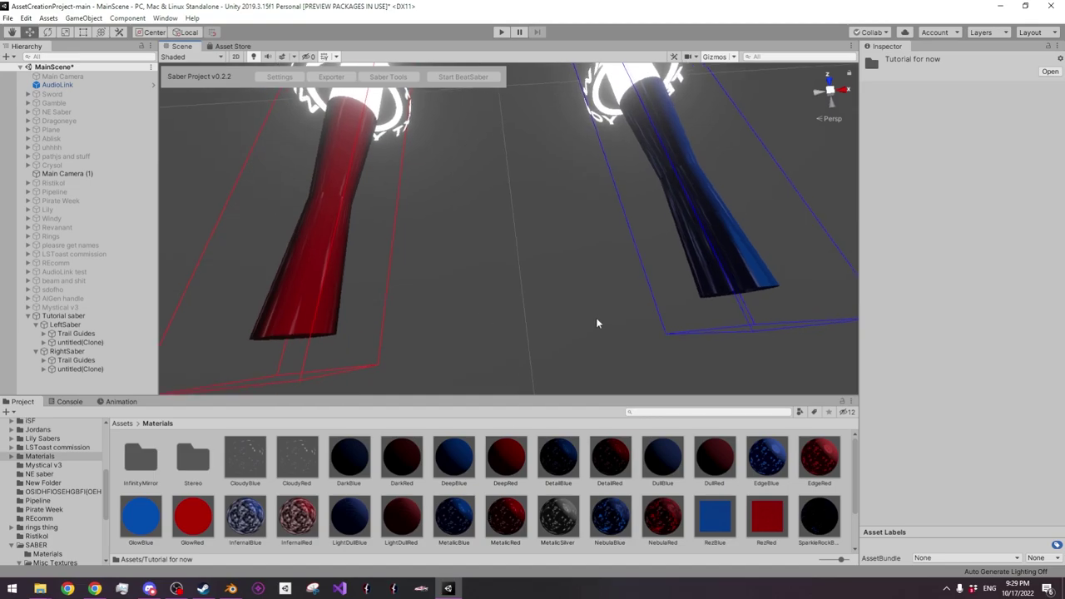
Set the Specularity of the MetalicRed and MetalicBlue materials together to 2
left_click(506, 519)
left_click(454, 521, "ctrl")
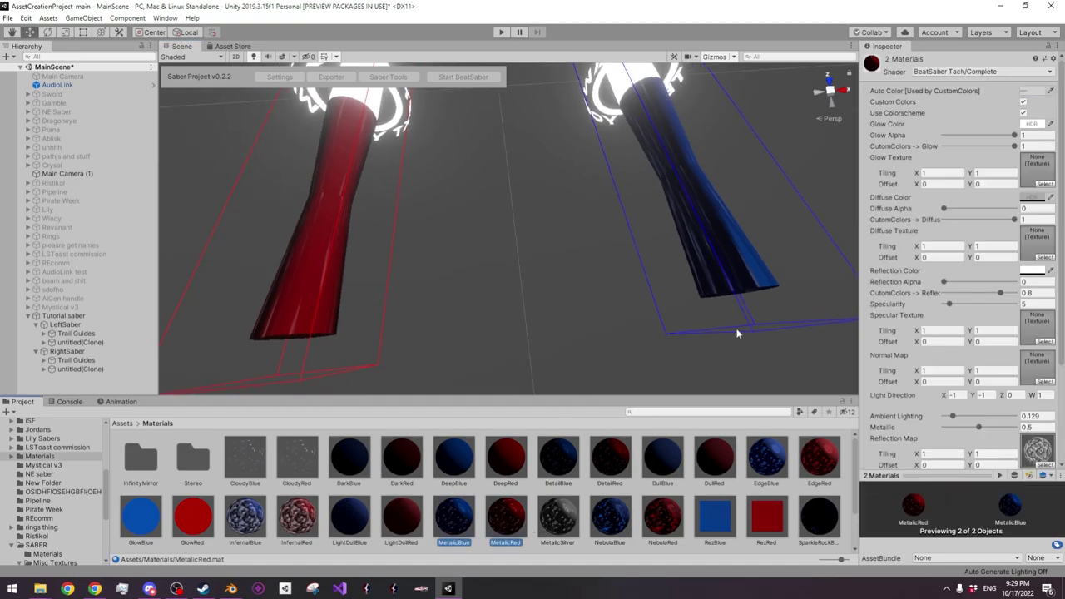
left_click_drag(950, 305, 946, 306)
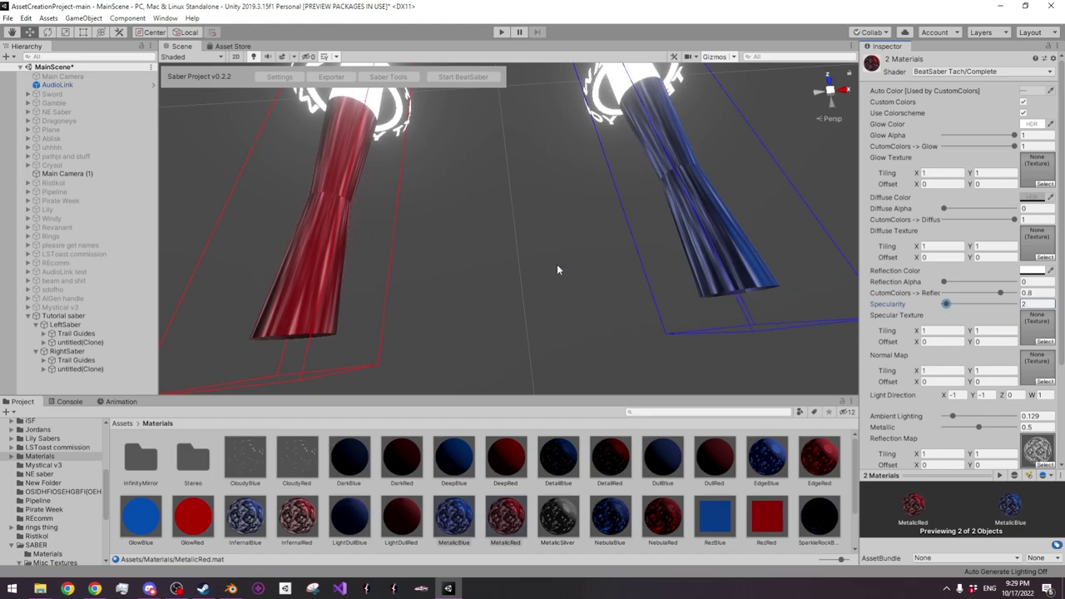
Apply the DullRed material to the ring around the left saber's blade and set its Specularity to 0 and Glow Alpha to 1
left_click_drag(511, 277, 664, 223, "alt")
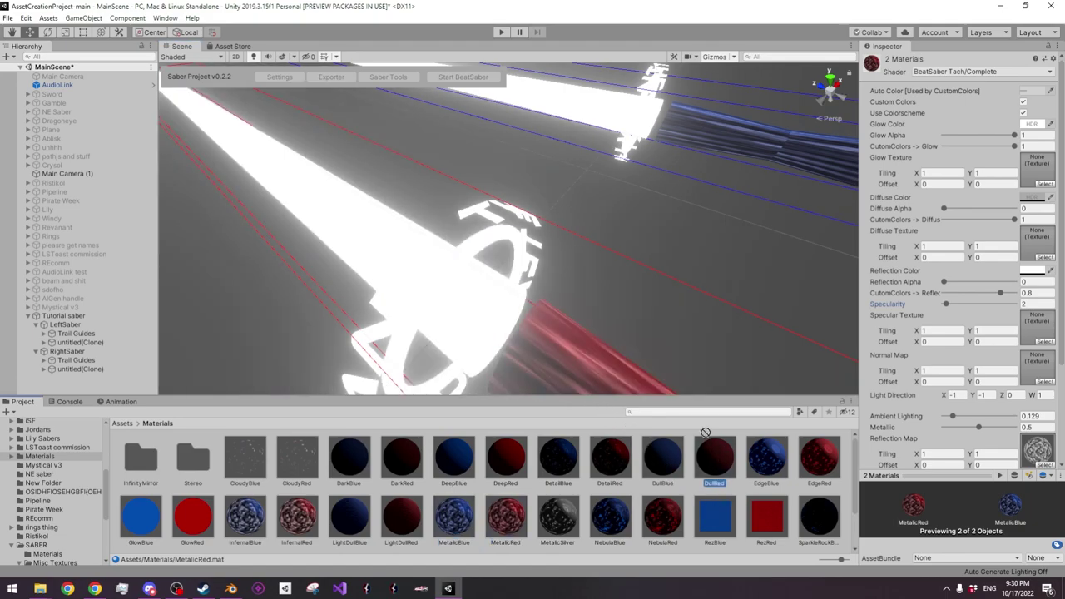
left_click_drag(516, 243, 487, 271, "alt")
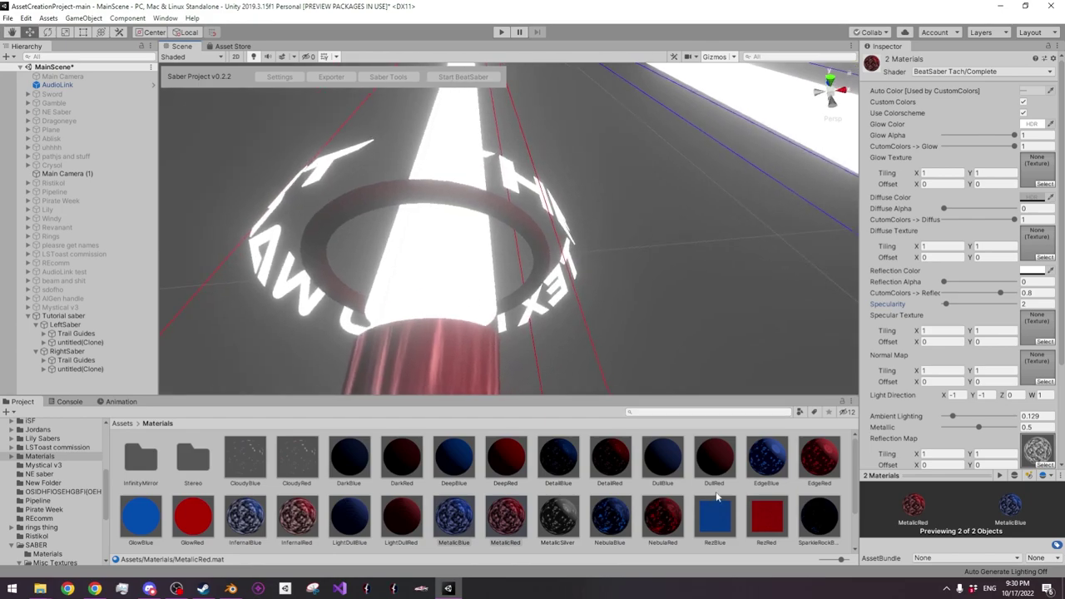
left_click(715, 458)
left_click(946, 305)
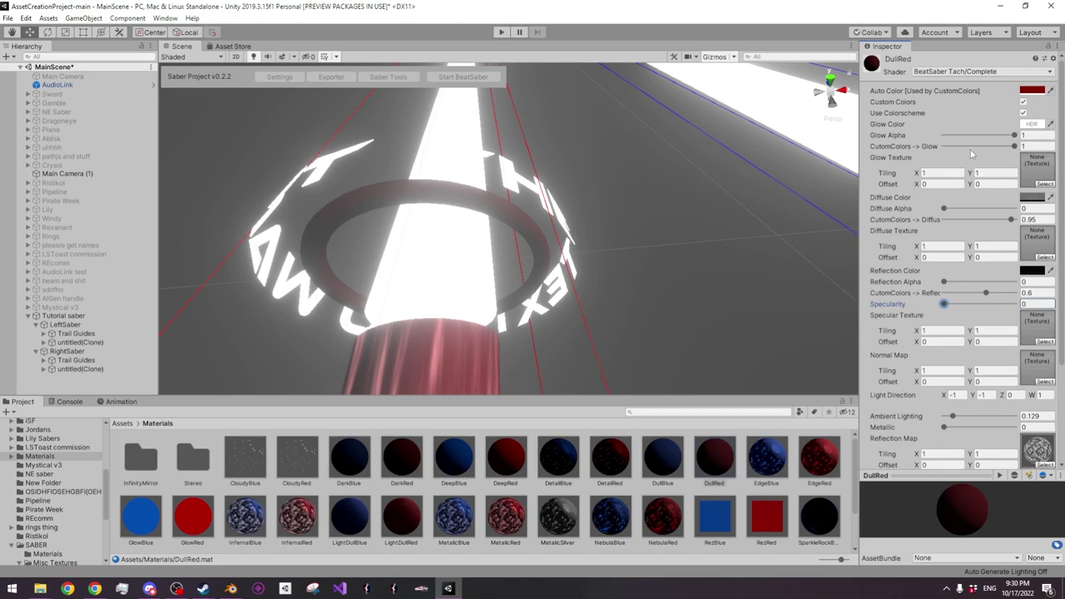
left_click(1012, 135)
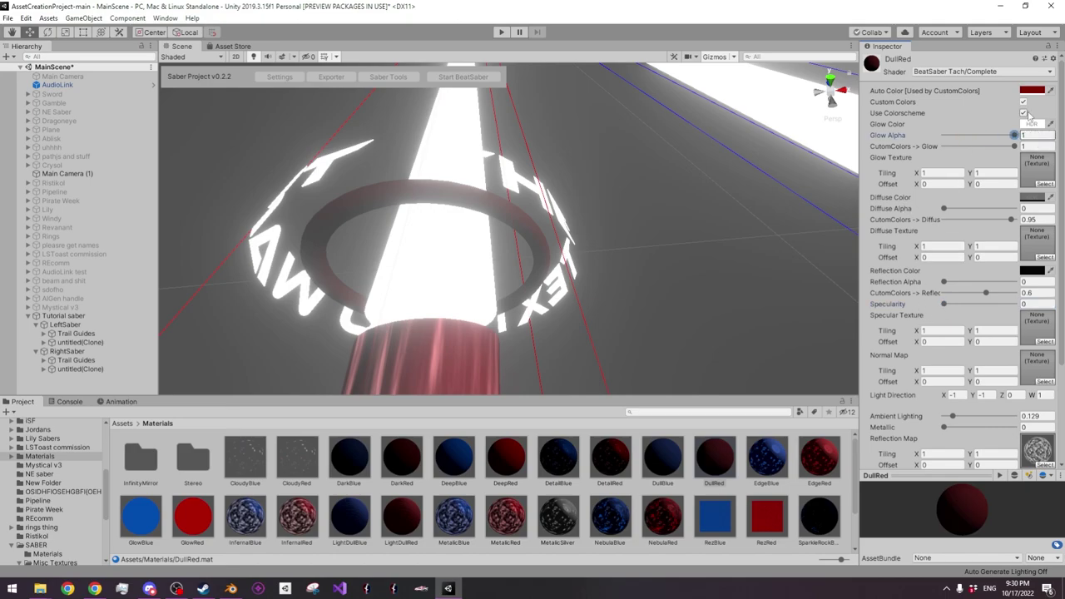
Brighten the DullRed material by setting its Auto Color to bright red and its Ambient Lighting to 0.677
left_click(1032, 89)
left_click(283, 199)
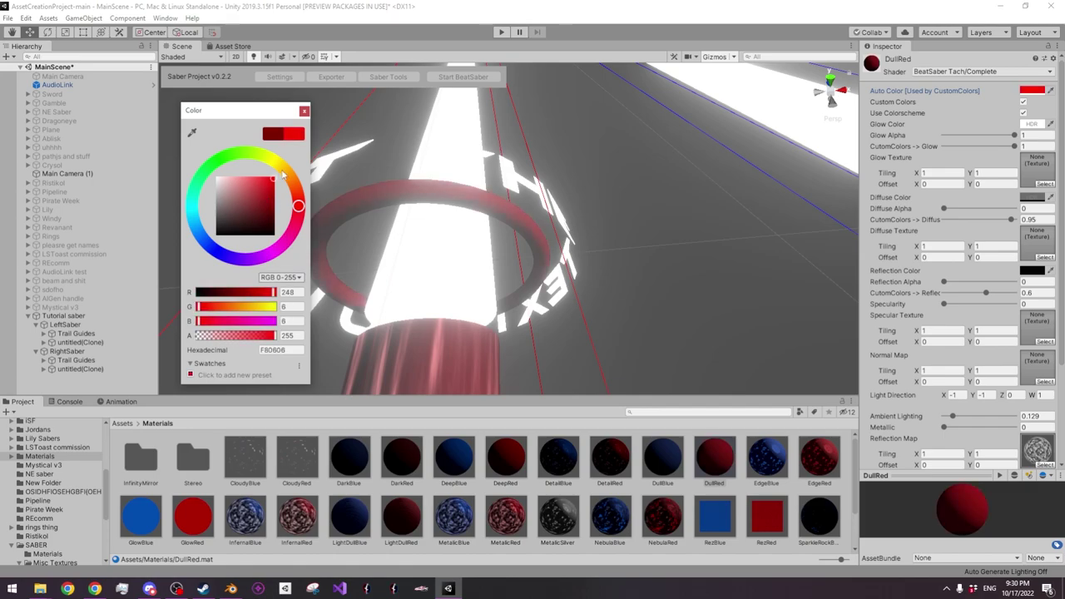
left_click(304, 111)
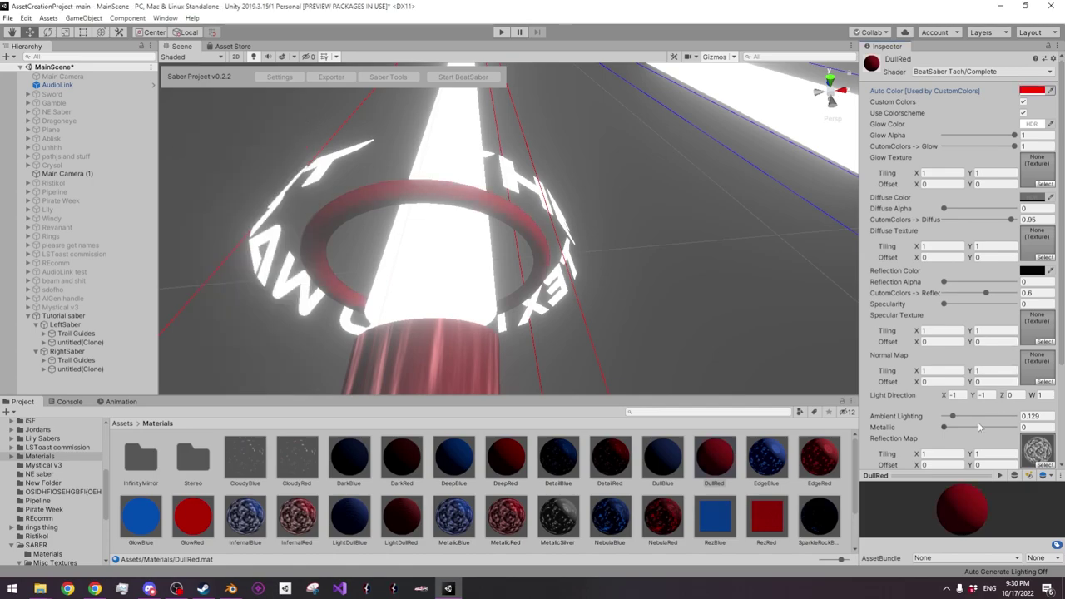
left_click_drag(953, 416, 992, 418)
right_click_drag(714, 330, 650, 226)
right_click_drag(563, 183, 574, 272)
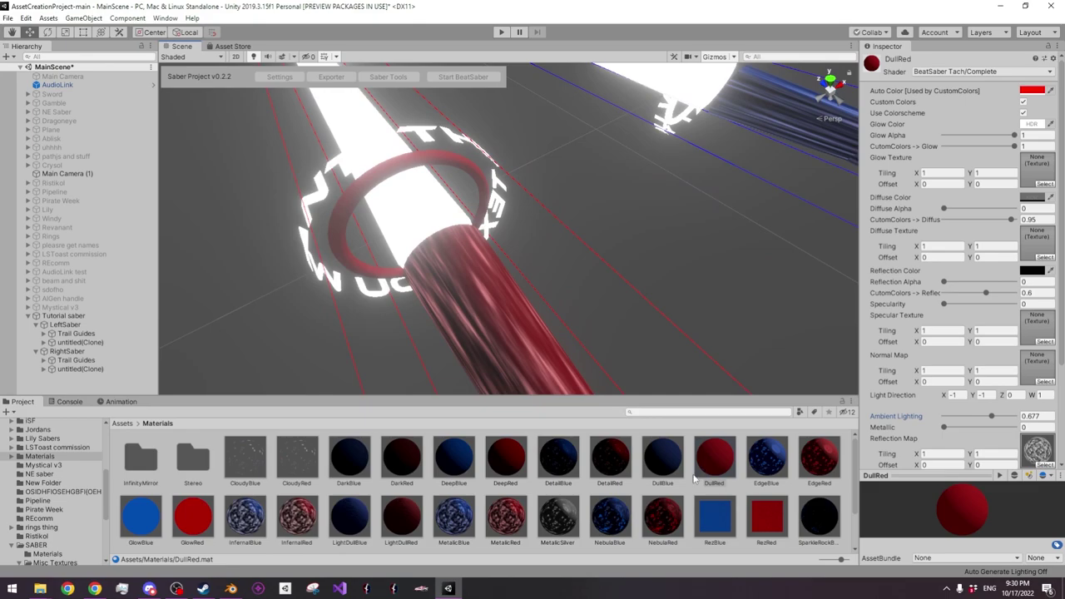
Set the DullBlue material's Ambient Lighting to 0.709 and its Auto Color to bright blue 006AFF
left_click(664, 458)
left_click_drag(952, 428, 994, 416)
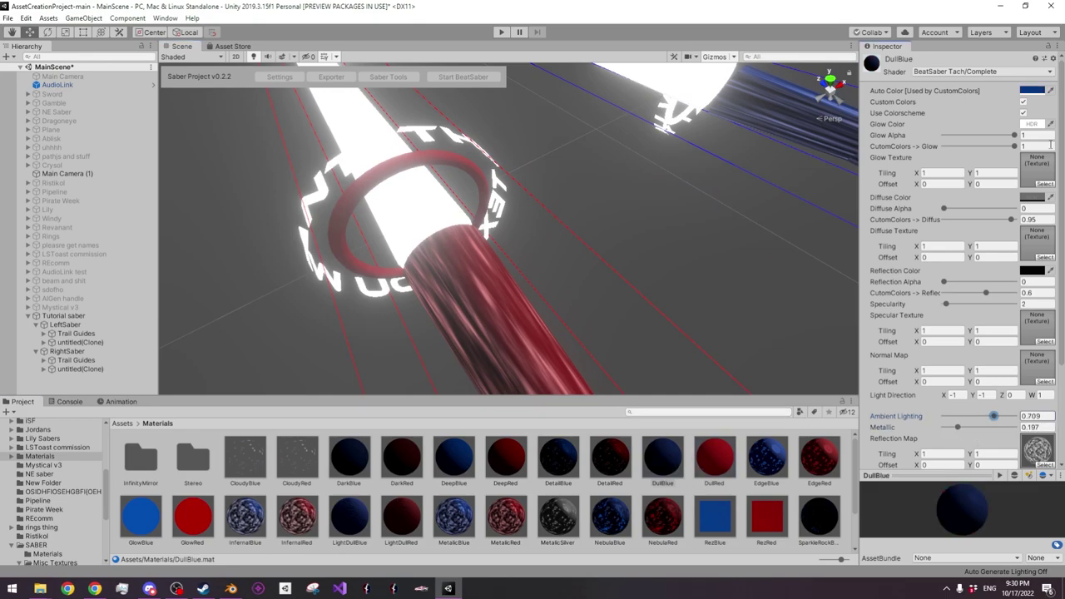
left_click(1032, 89)
left_click_drag(265, 184, 313, 117)
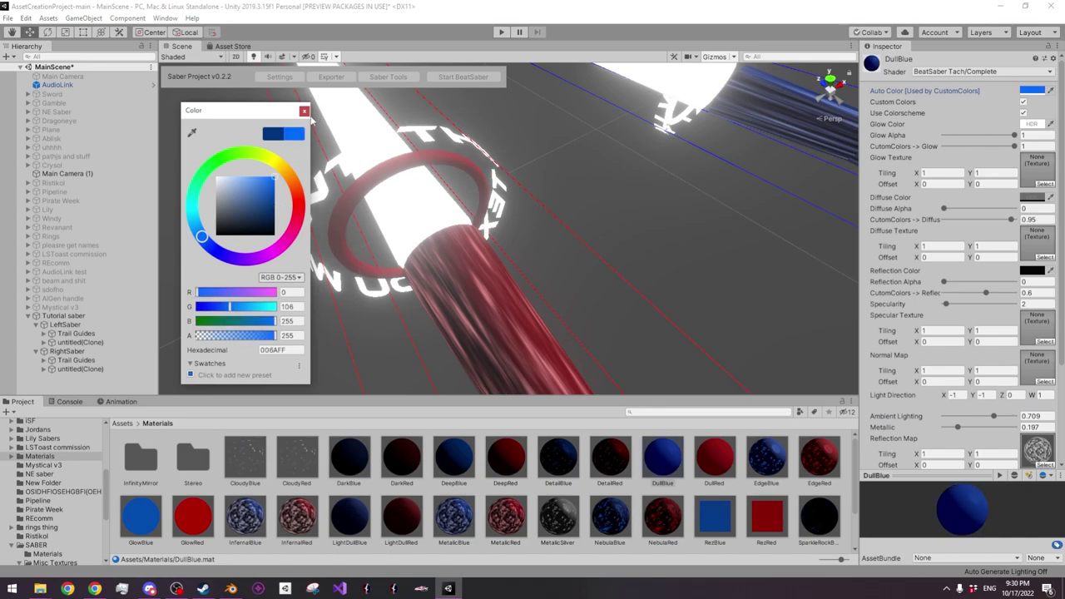
left_click(305, 111)
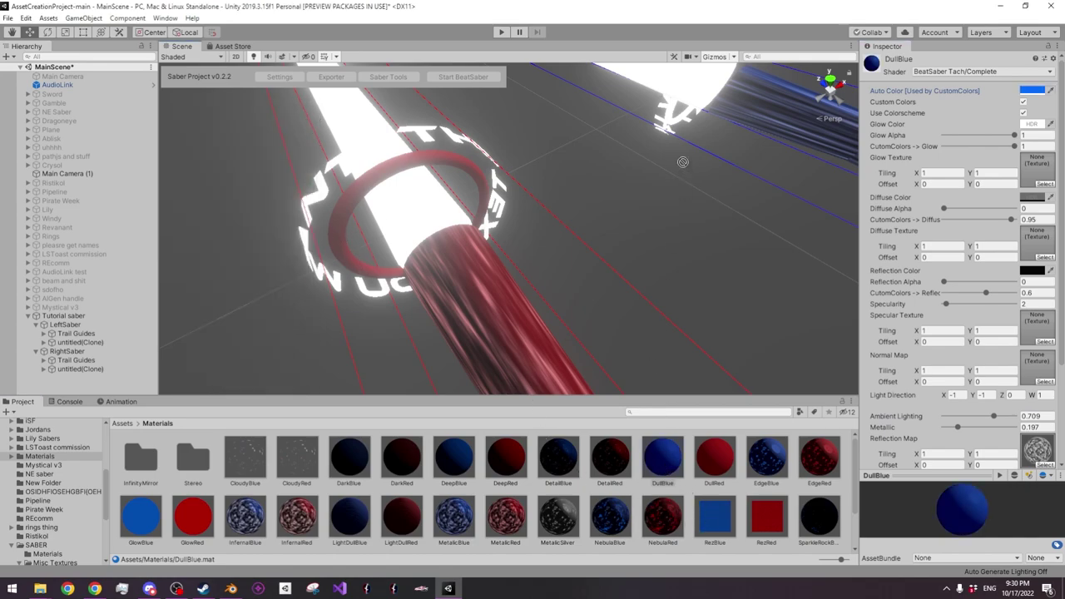
Open the Tutorial for now folder in the project assets
left_click_drag(684, 163, 551, 201, "alt")
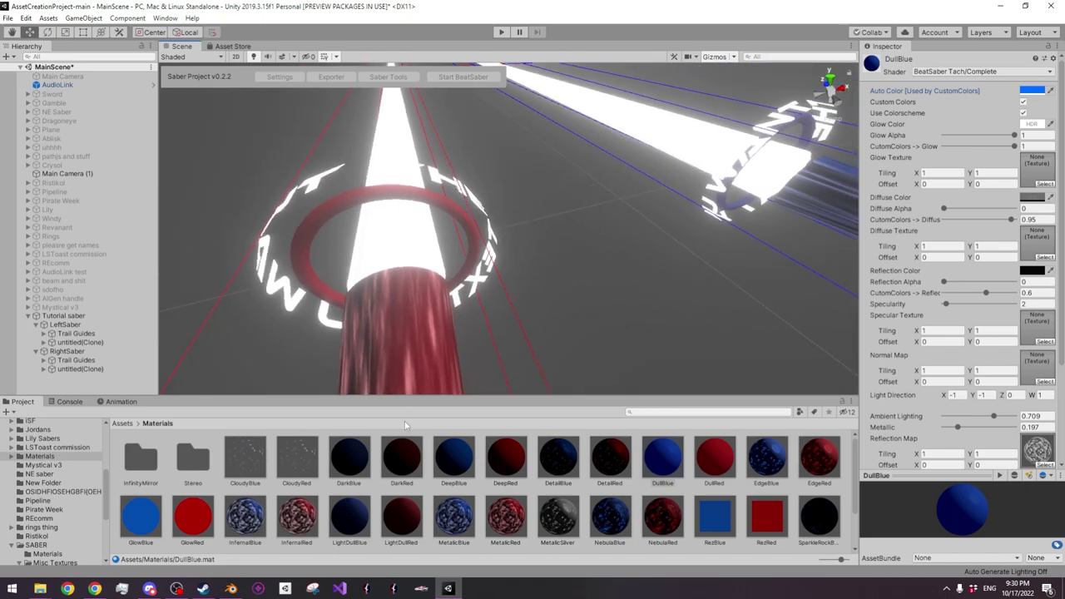
scroll(79, 499, "down", 3)
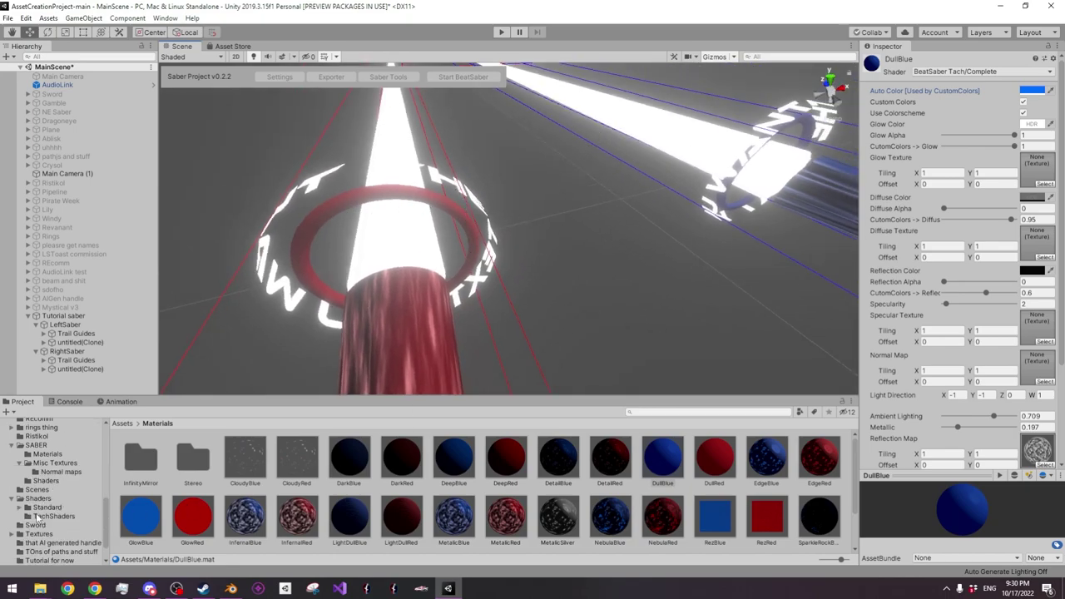
scroll(76, 533, "down", 1)
scroll(75, 536, "up", 2)
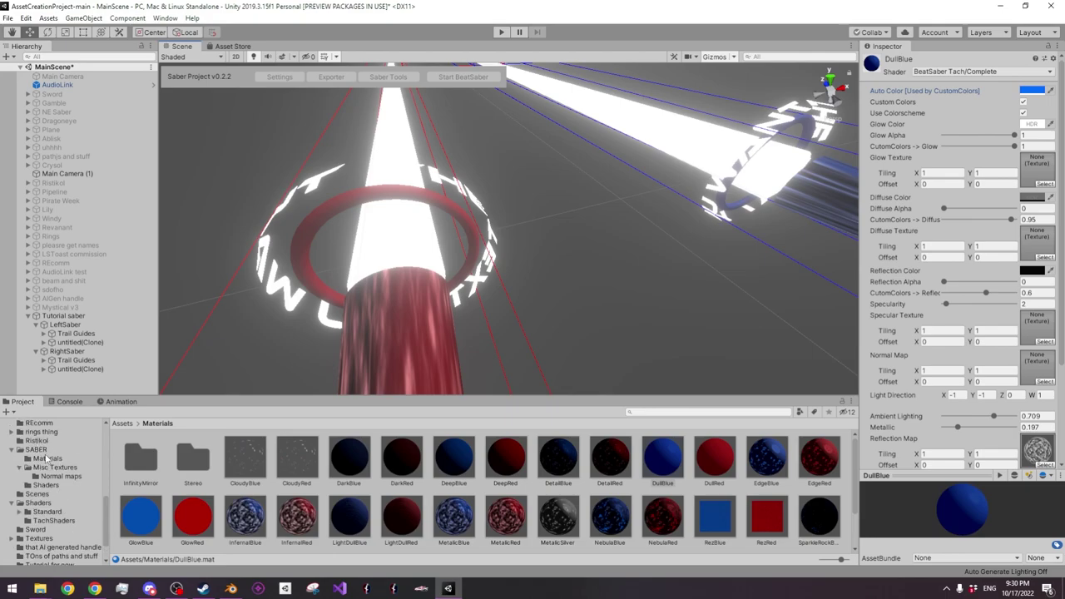
scroll(65, 514, "down", 1)
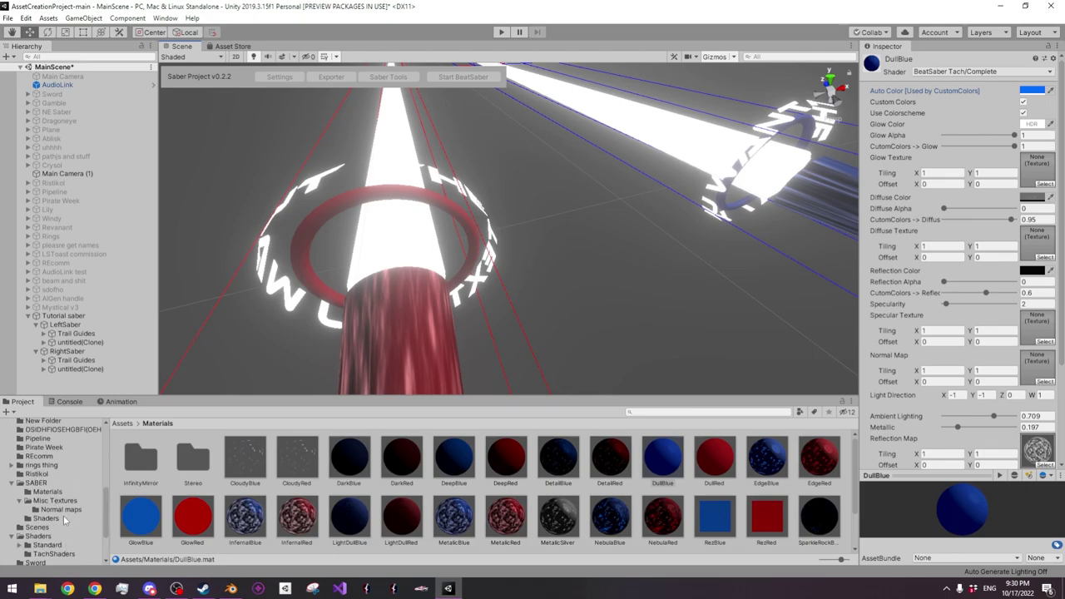
scroll(63, 516, "down", 1)
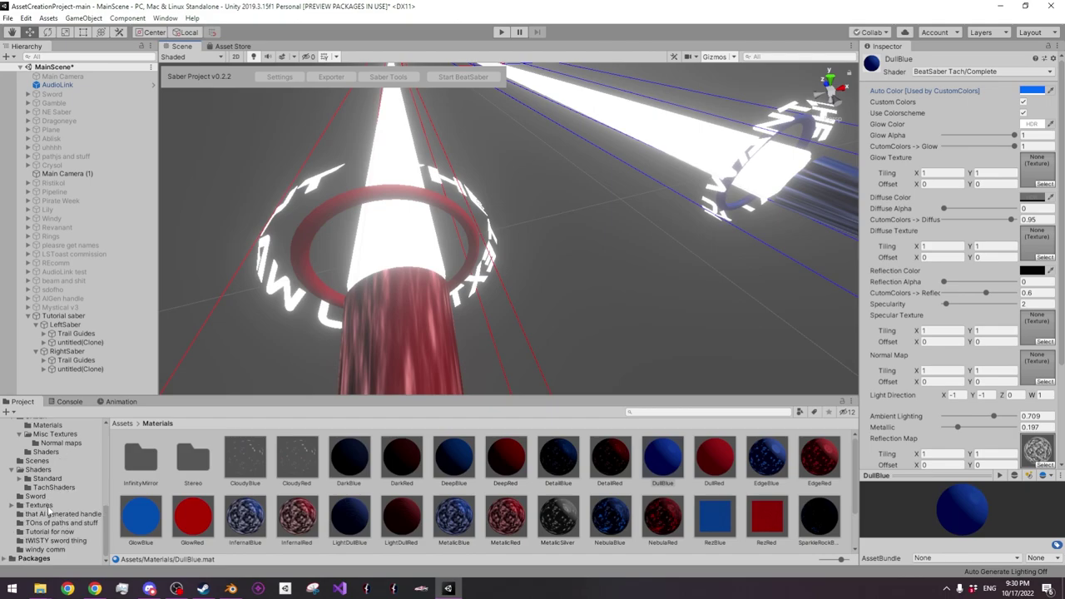
left_click(50, 532)
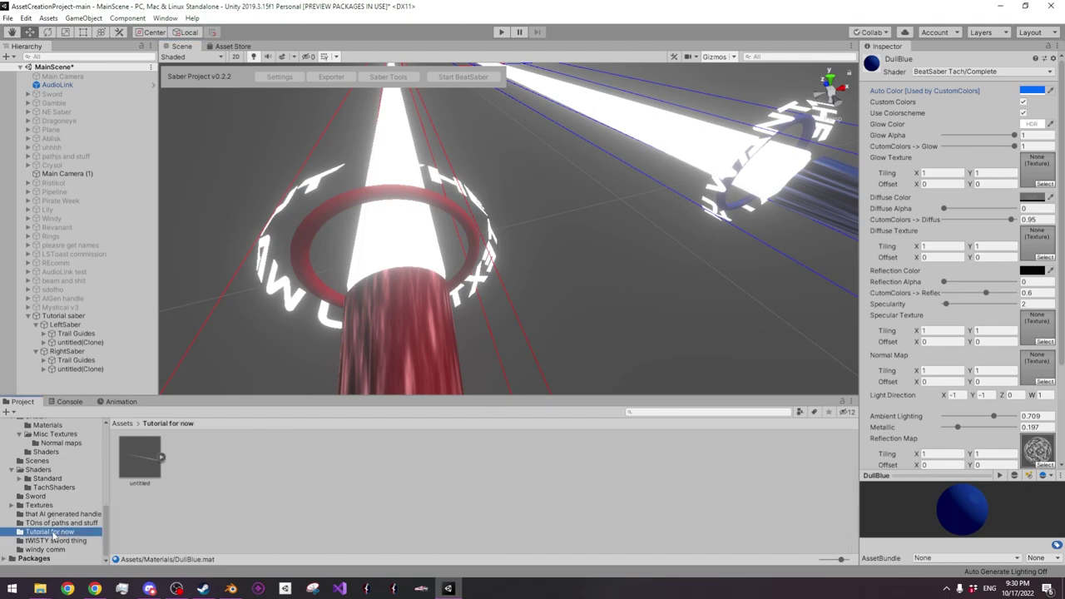
Create a material in the Tutorial for now folder, keeping the default name New Material
right_click(298, 480)
left_click(215, 449)
right_click(290, 472)
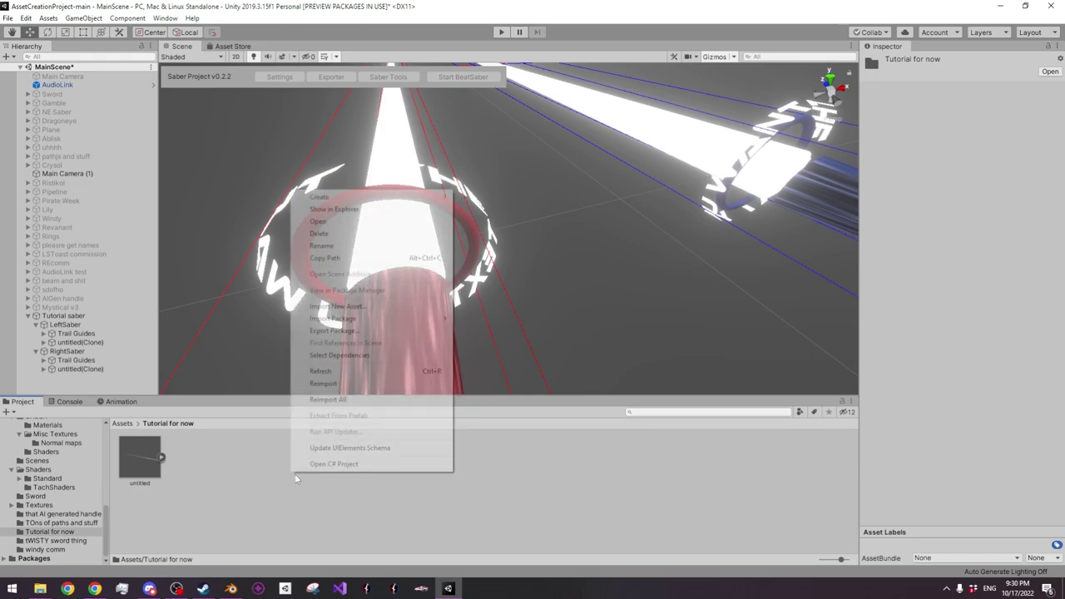
mouse_move(333, 201)
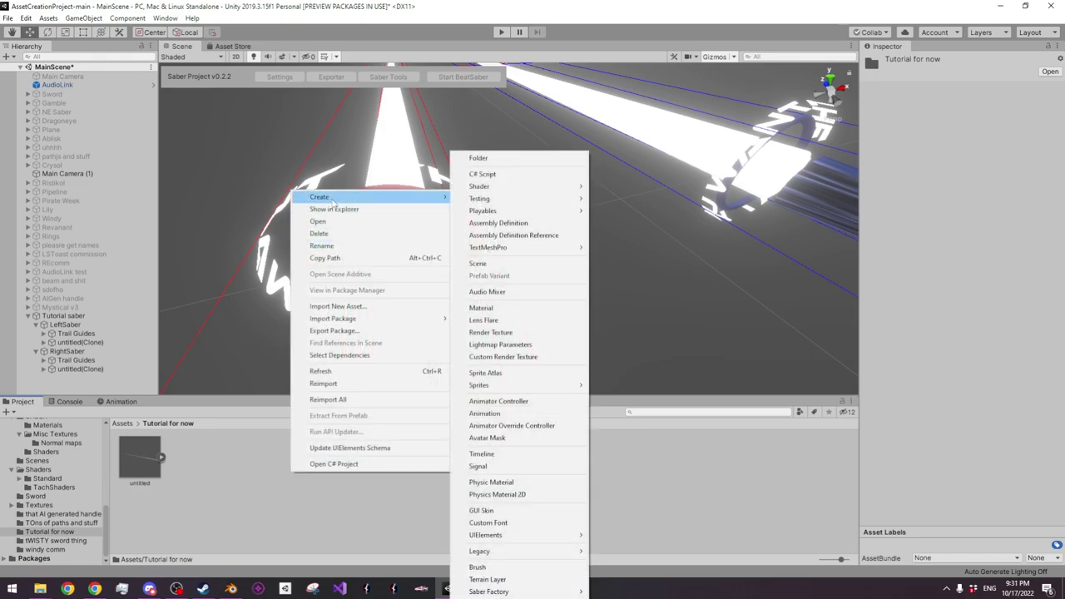
left_click(514, 309)
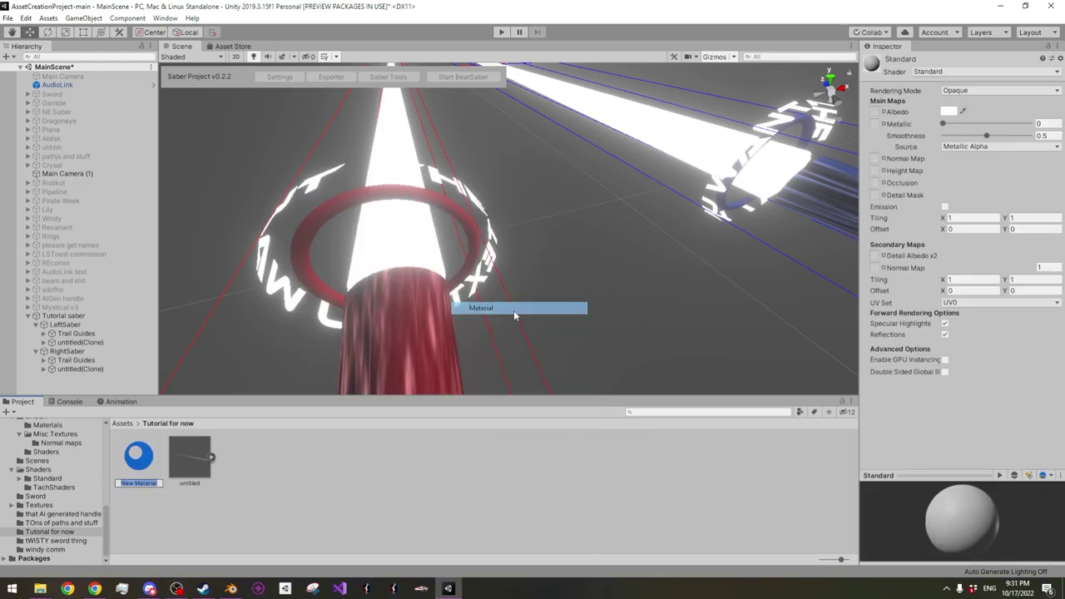
key("Return")
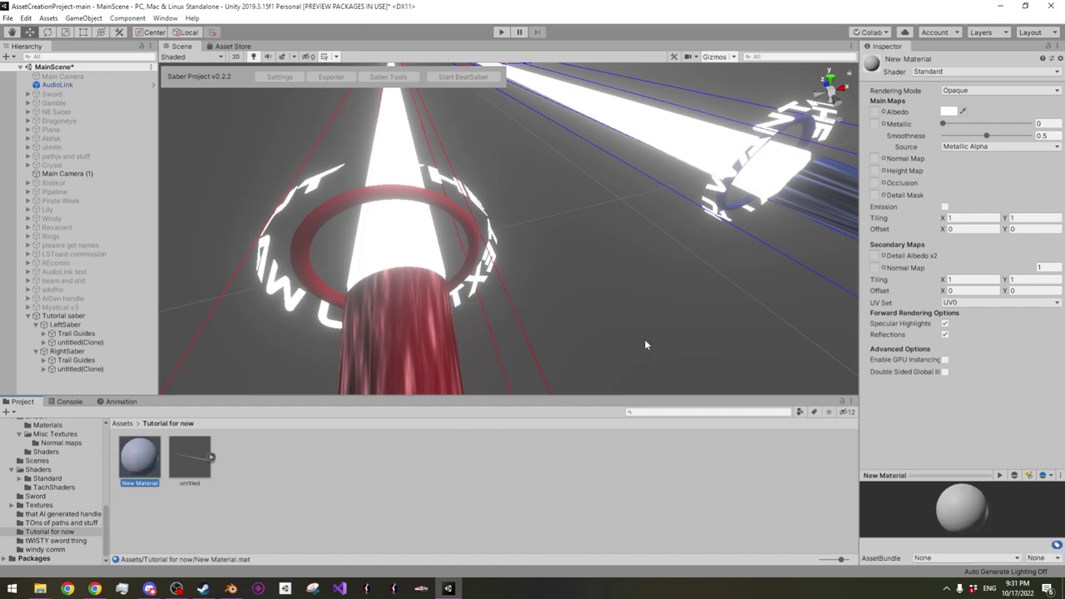
Assign the BeatSaber/Unlit Glow shader to New Material and set its color to red FF0000
left_click(954, 72)
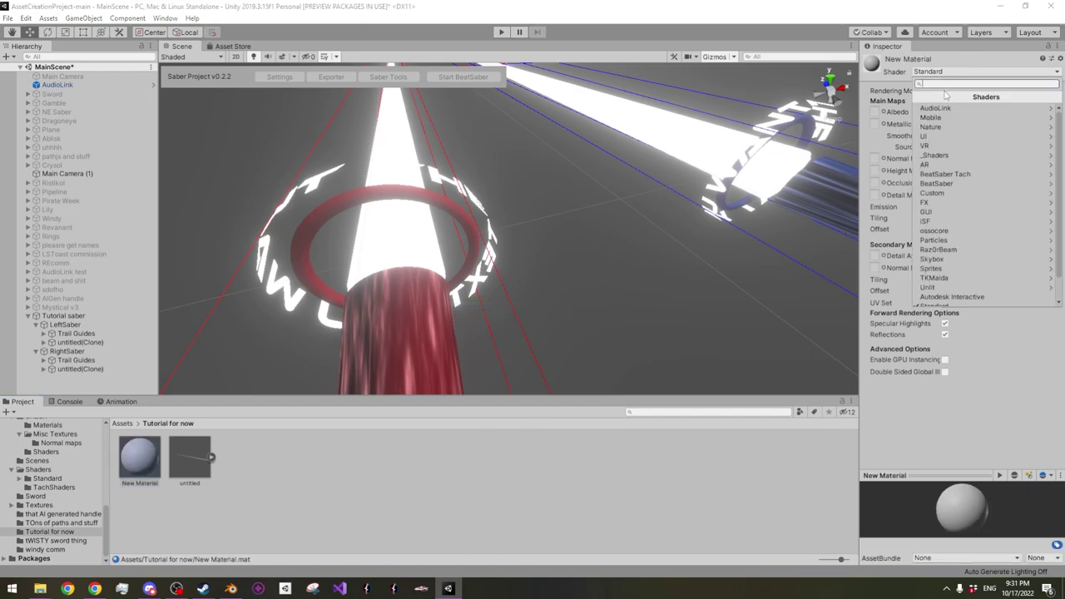
left_click(945, 184)
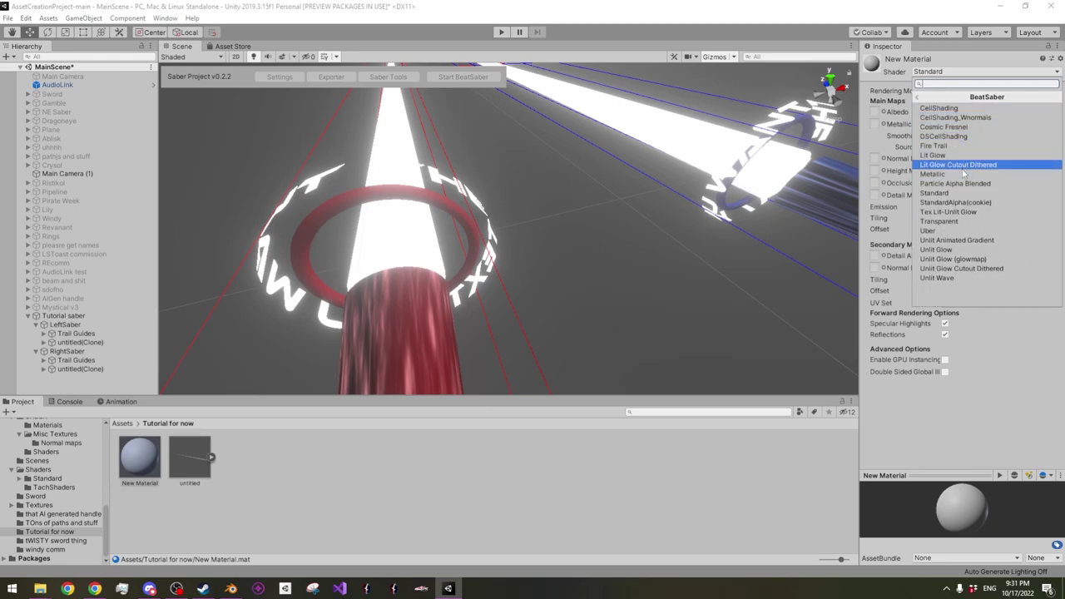
left_click(943, 254)
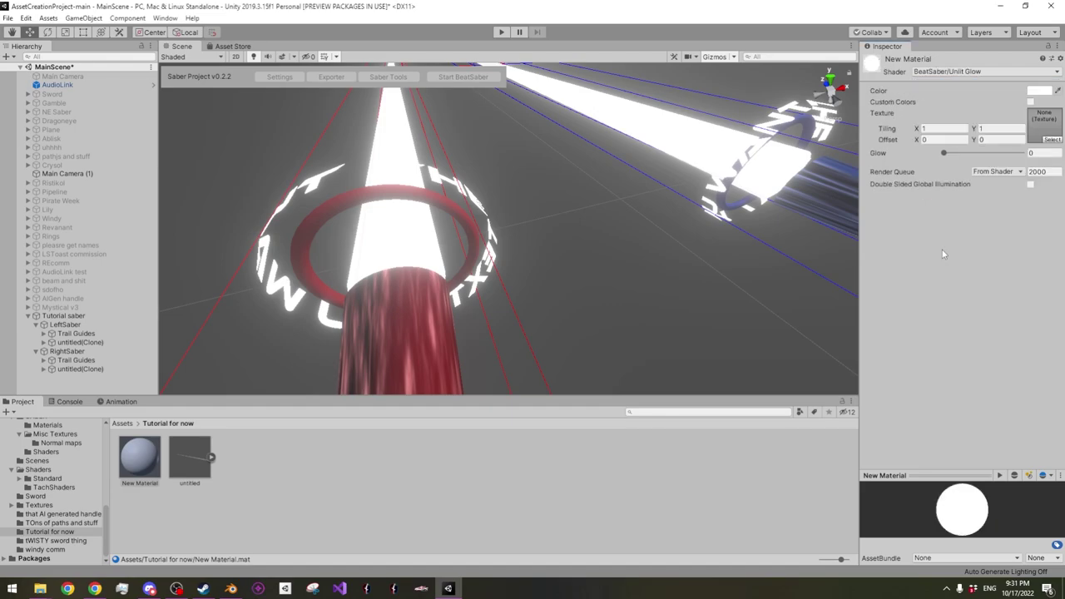
left_click(1040, 90)
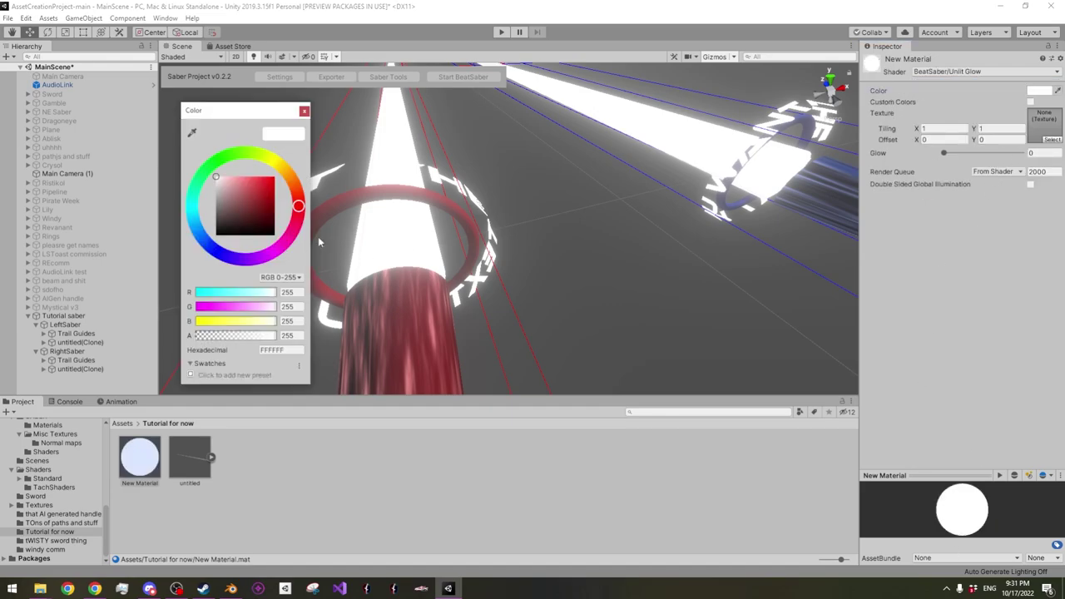
left_click_drag(264, 210, 290, 149)
left_click(304, 111)
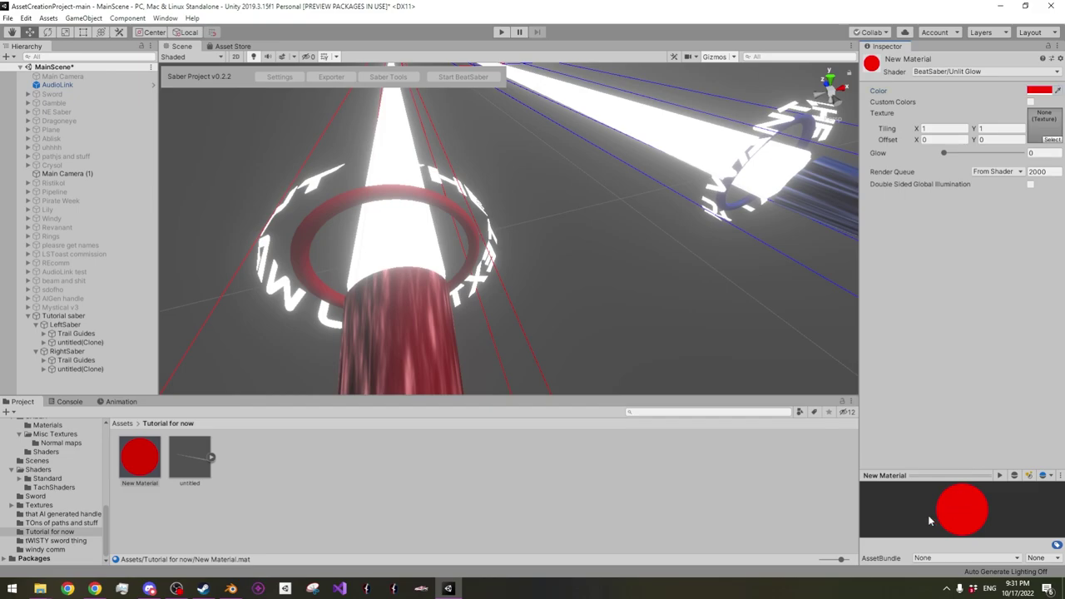
Apply the red New Material to the left saber's blade and set its Glow to 0.457
left_click_drag(139, 460, 507, 292)
scroll(519, 280, "up", 3)
left_click_drag(958, 153, 979, 155)
left_click_drag(485, 302, 480, 250, "alt")
scroll(625, 198, "up", 3)
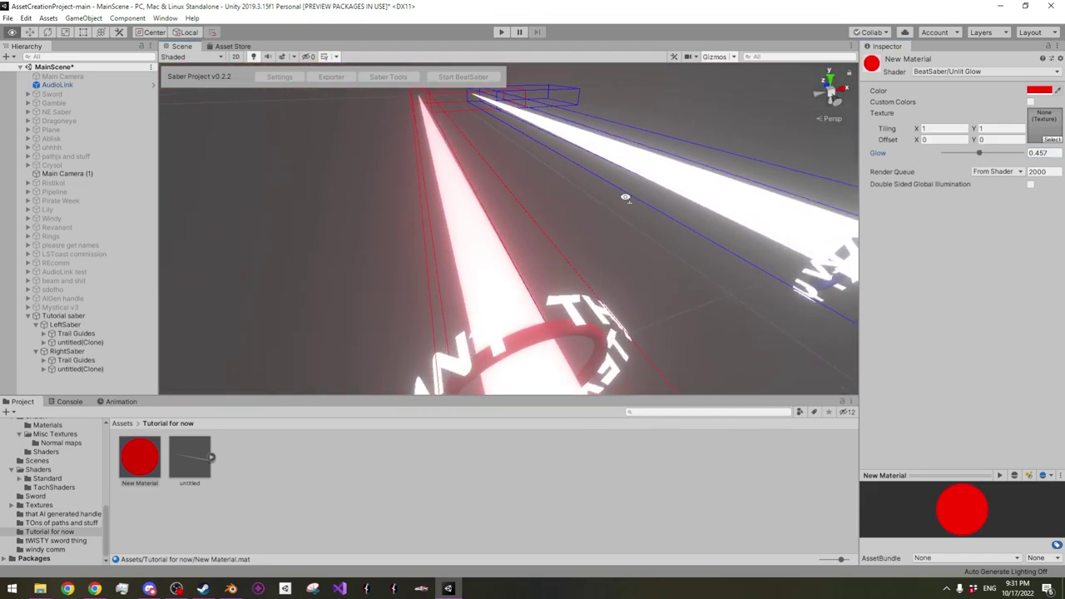
Enable Custom Colors on New Material and raise its Glow to 0.729
left_click(1030, 101)
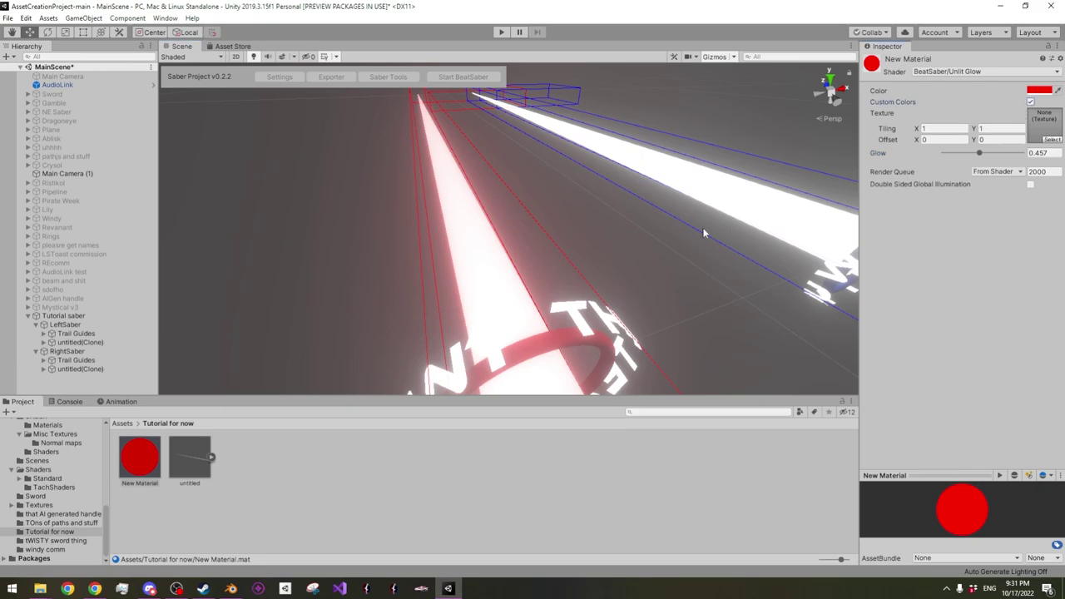
right_click_drag(717, 228, 691, 223)
left_click(1001, 153)
right_click_drag(649, 257, 654, 257)
left_click_drag(653, 258, 633, 266, "alt")
Inspect the left saber's glowing blade from near and far and compare it with the right saber
left_click(131, 469)
mouse_move(578, 236)
left_mouse_down("alt")
mouse_move(580, 383)
mouse_move(582, 227)
left_mouse_up("alt")
middle_click_drag(583, 228, 564, 244)
scroll(585, 228, "down", 10)
scroll(563, 242, "up", 10)
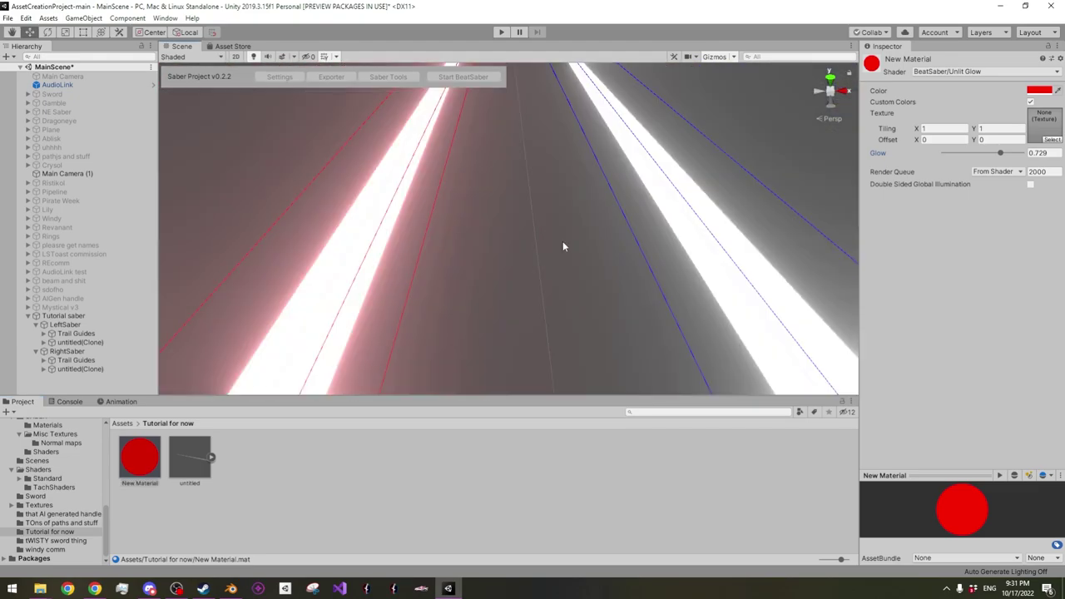
scroll(563, 246, "down", 10)
key("w")
mouse_move(516, 276)
right_mouse_down()
mouse_move(516, 302)
mouse_move(512, 286)
right_mouse_up()
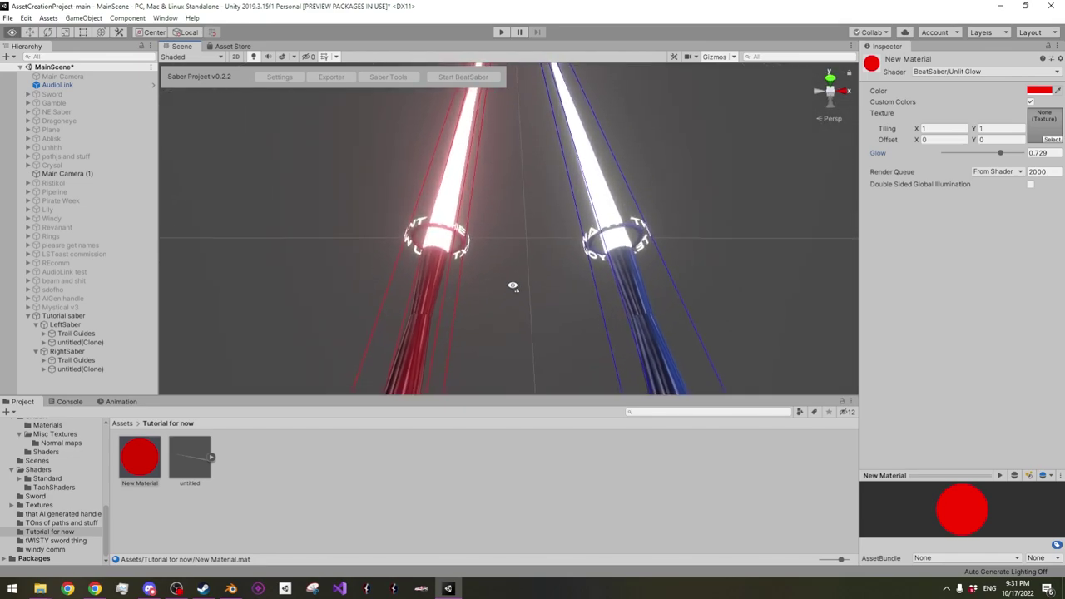
left_click_drag(513, 287, 570, 172, "alt")
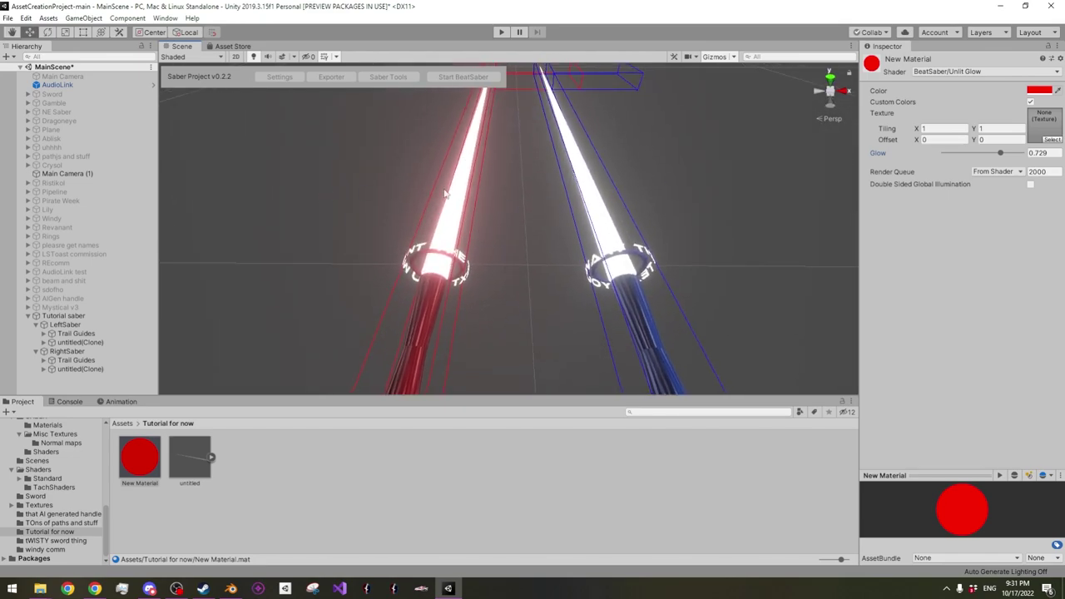
Duplicate New Material and set the copy's color to blue 008DFF
left_click(134, 465)
key("ctrl+d")
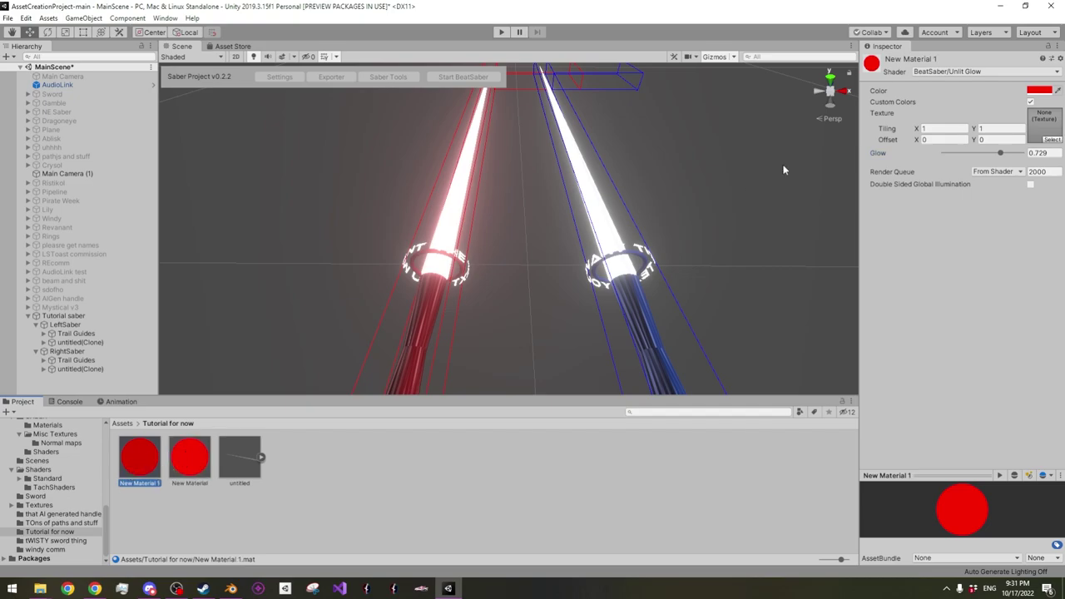
left_click(1040, 90)
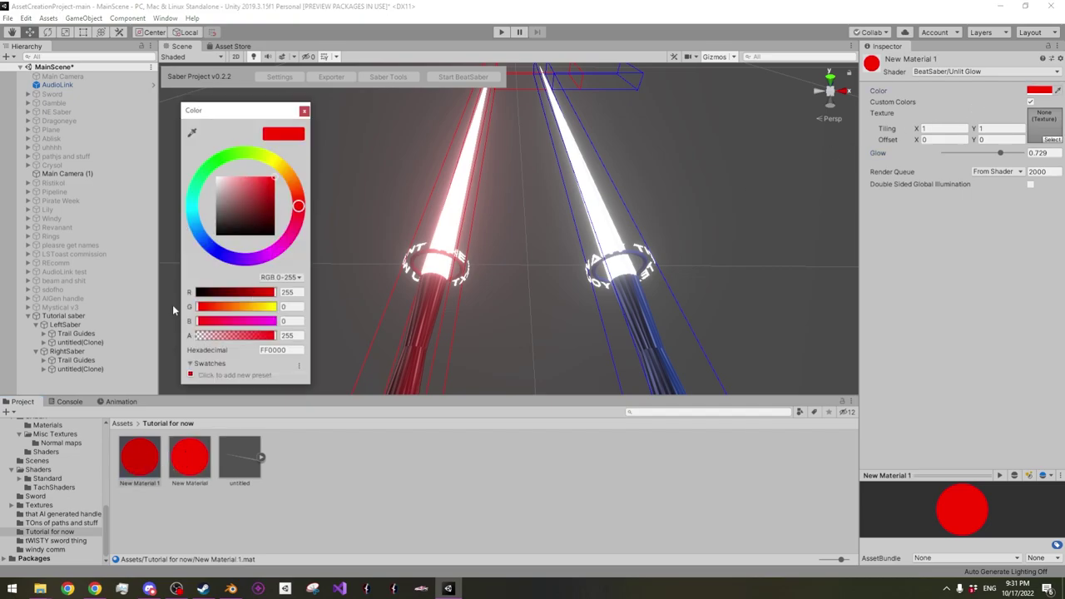
left_click(196, 291)
left_click(290, 307)
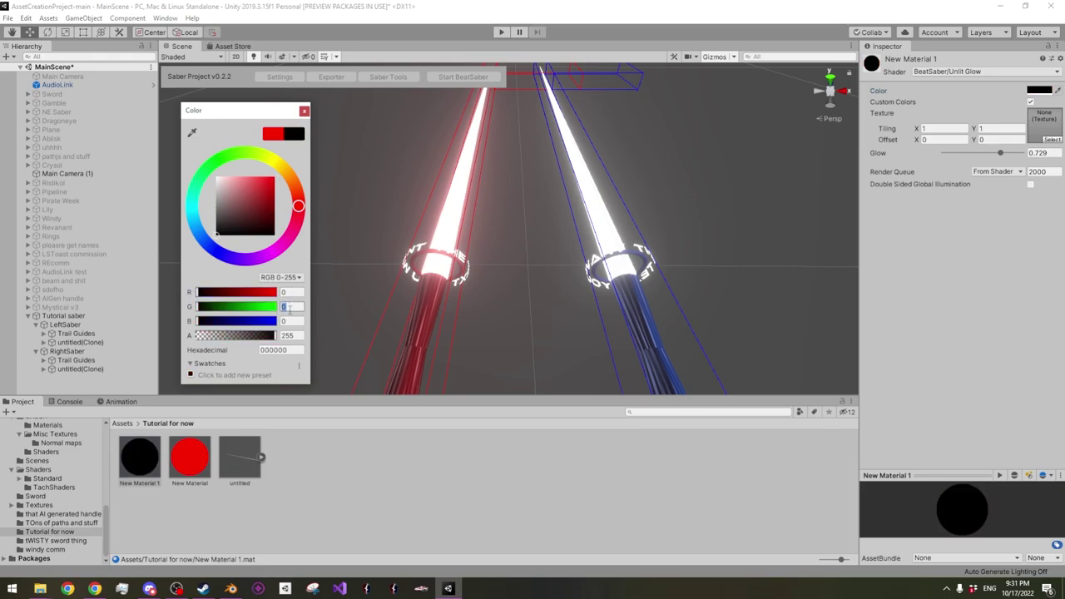
type("150")
left_click_drag(272, 322, 292, 321)
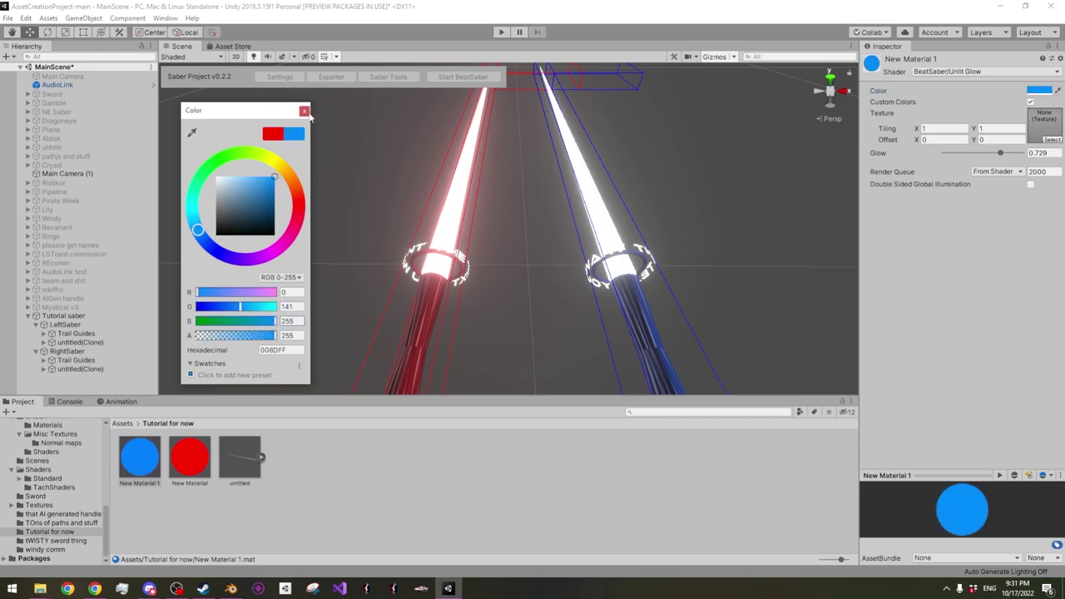
left_click(305, 110)
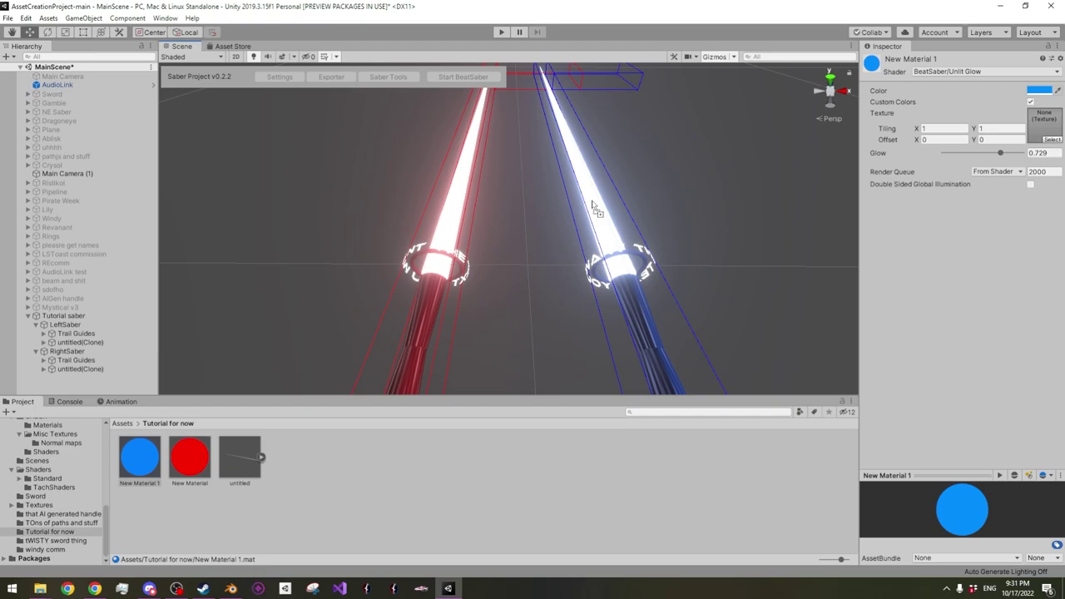
Apply the blue New Material 1 to the right saber's blade and view the result up close
left_click_drag(564, 240, 609, 245, "alt")
right_click_drag(675, 258, 619, 226)
key("w")
Create a new material in the Tutorial for now folder and set its shader to BeatSaber/Cosmic Fresnel
right_click(454, 465)
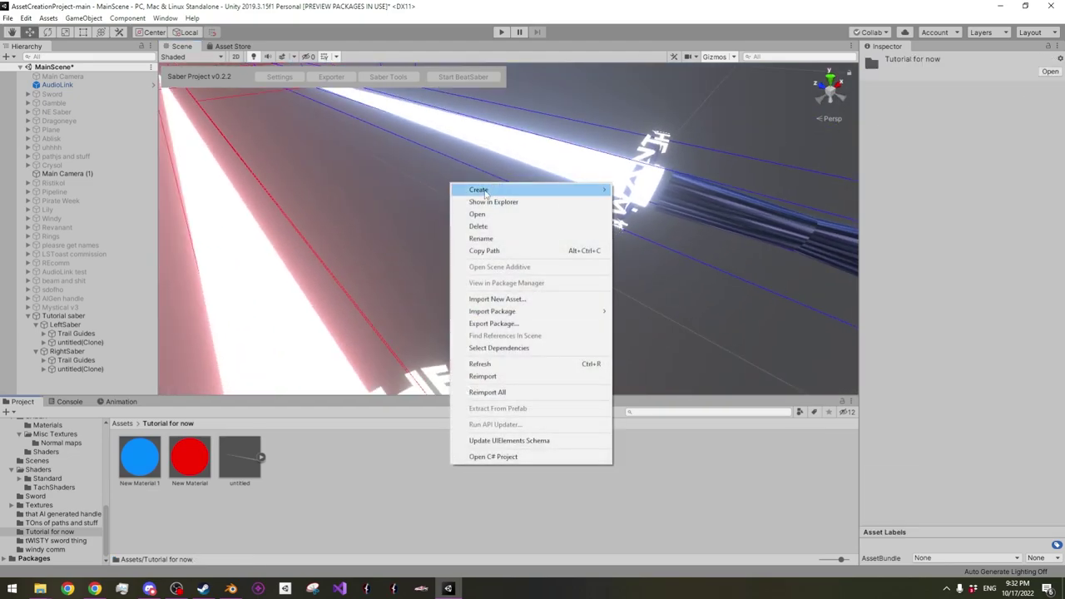
mouse_move(499, 190)
left_click(642, 309)
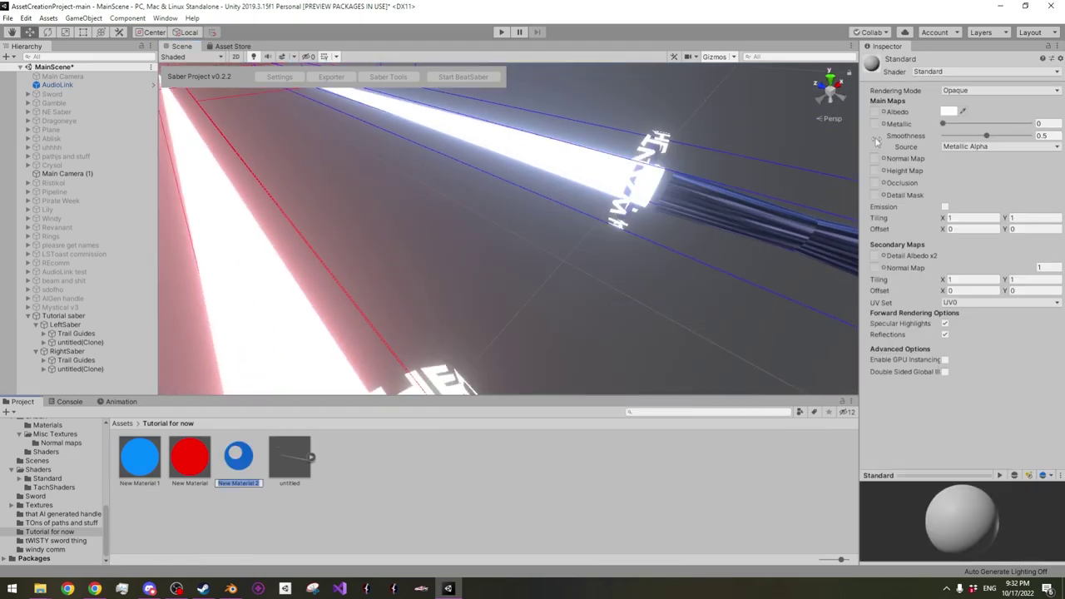
left_click(960, 70)
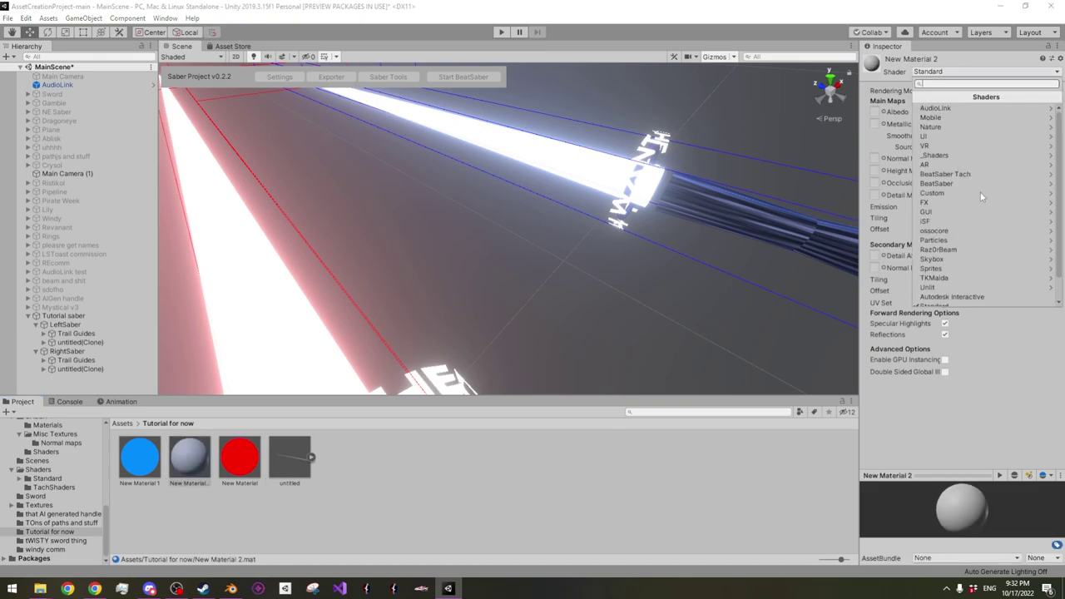
key("Escape")
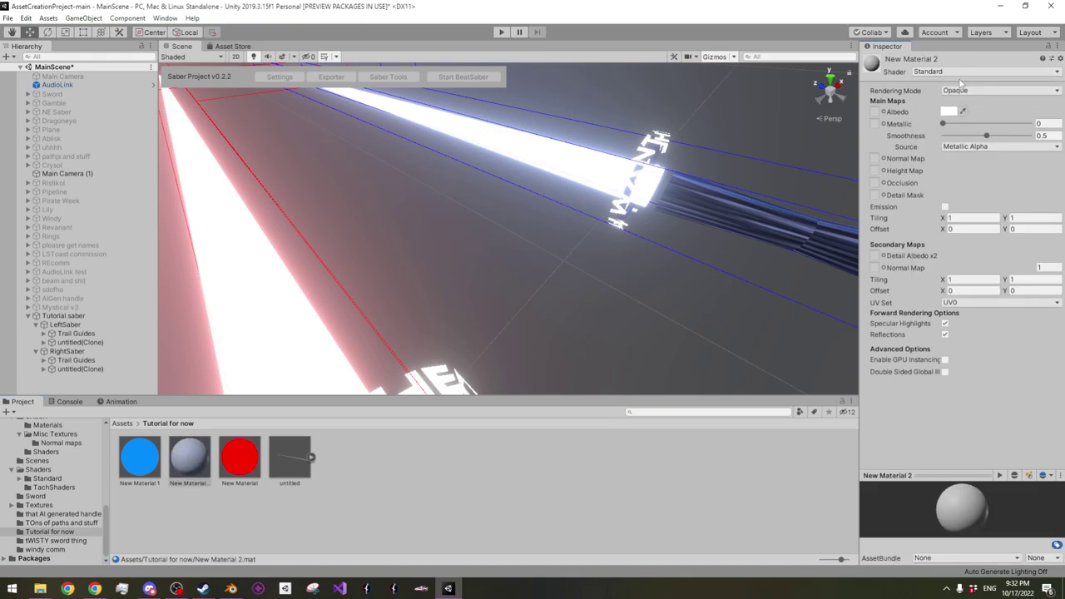
left_click(960, 74)
left_click(966, 180)
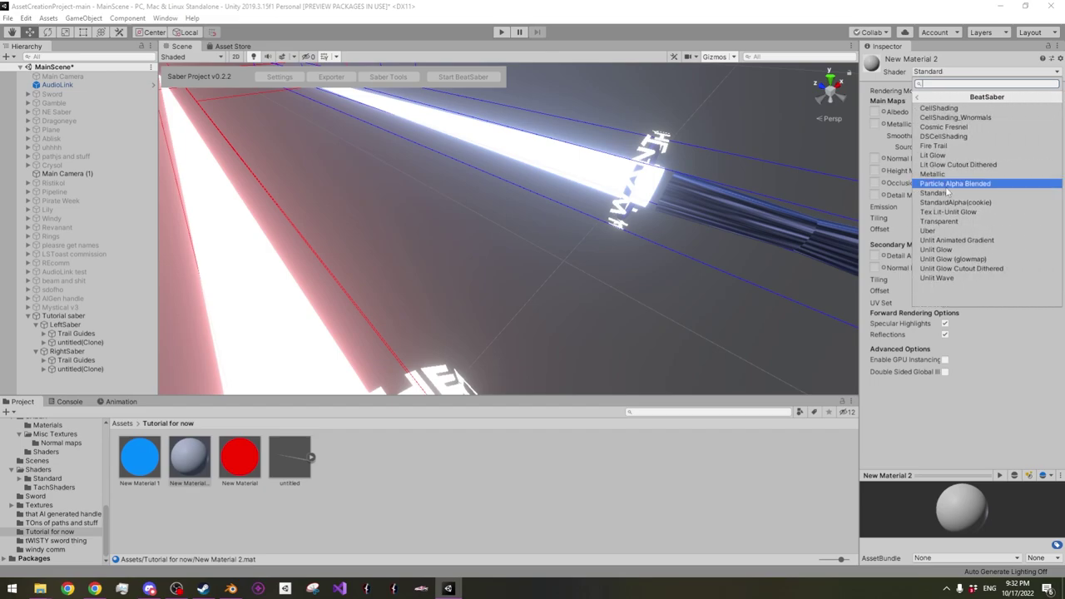
left_click(953, 127)
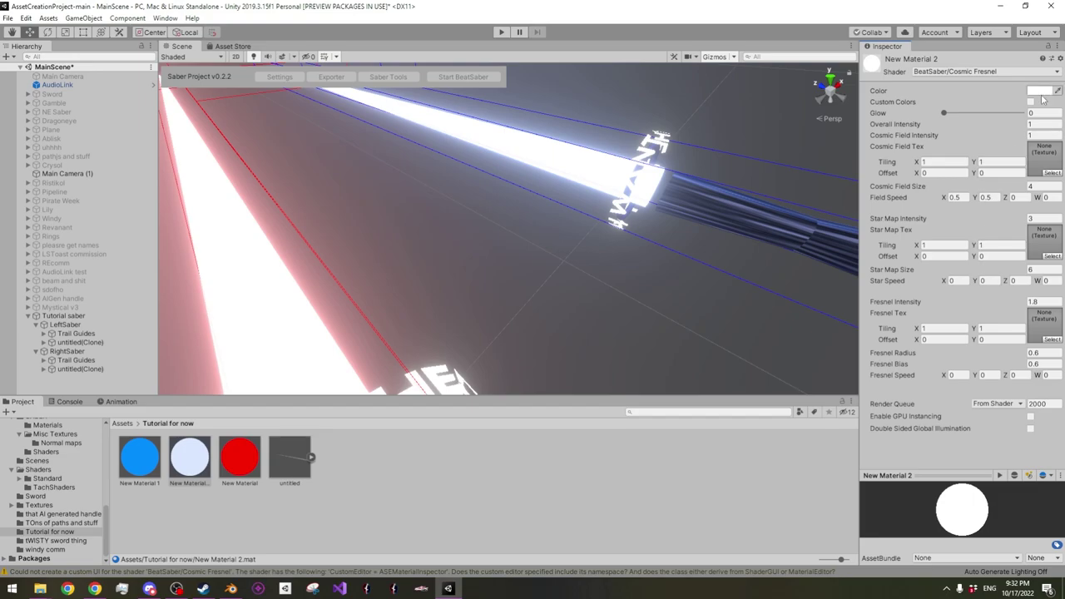
Assign the black base1_metallic texture as New Material 2's Cosmic Field Tex
left_click(1054, 174)
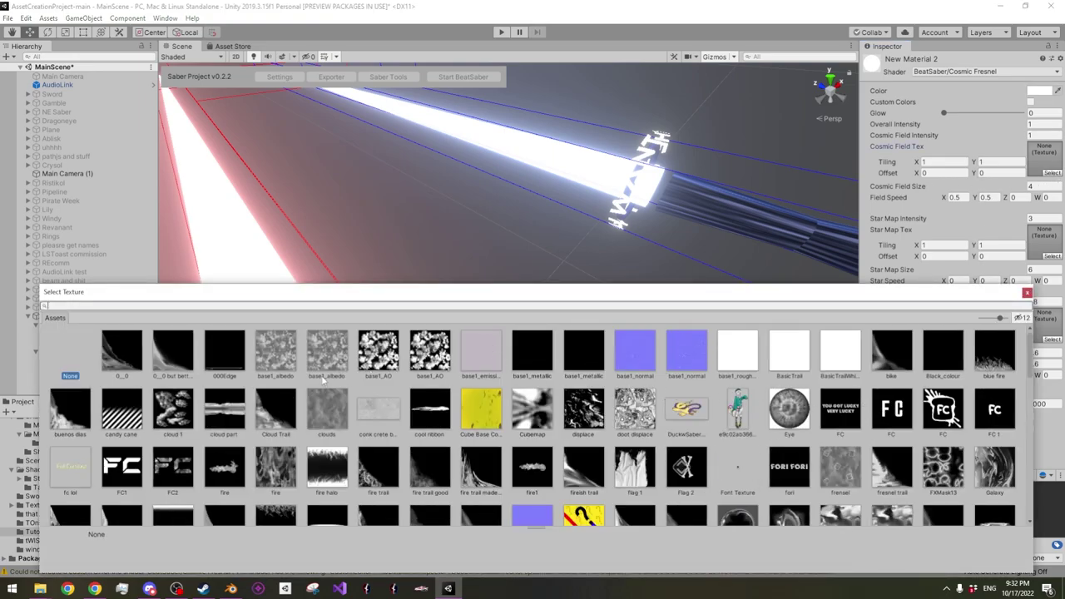
scroll(623, 430, "down", 10)
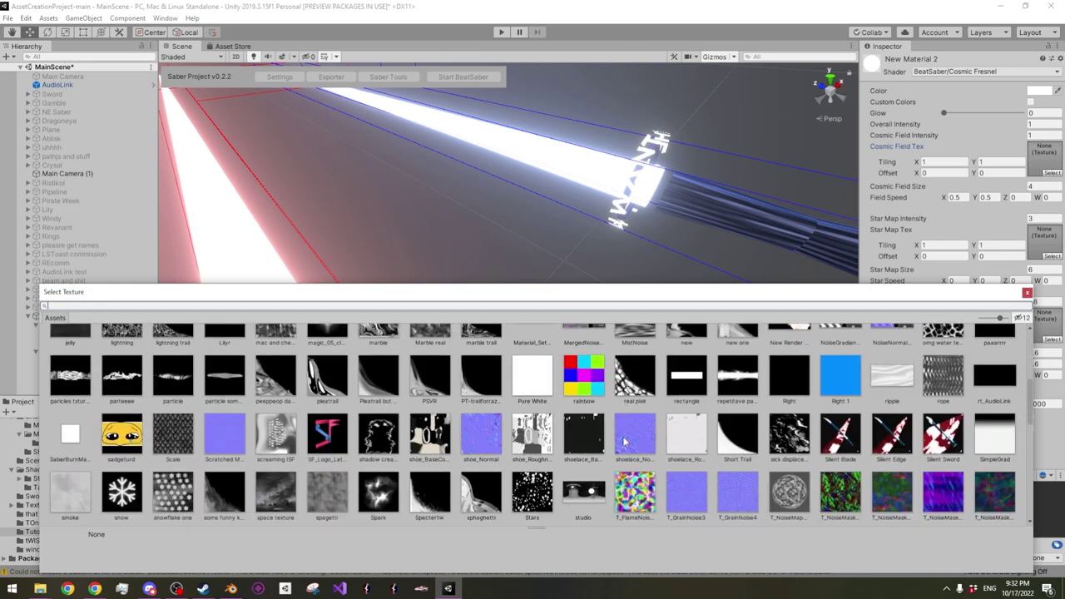
scroll(619, 445, "down", 5)
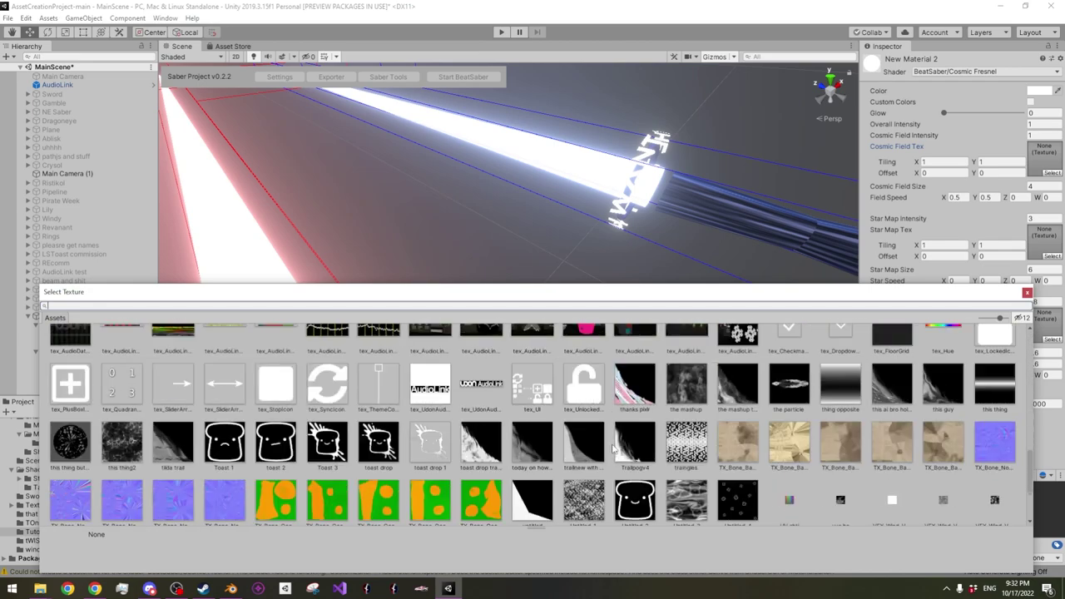
scroll(903, 433, "up", 3)
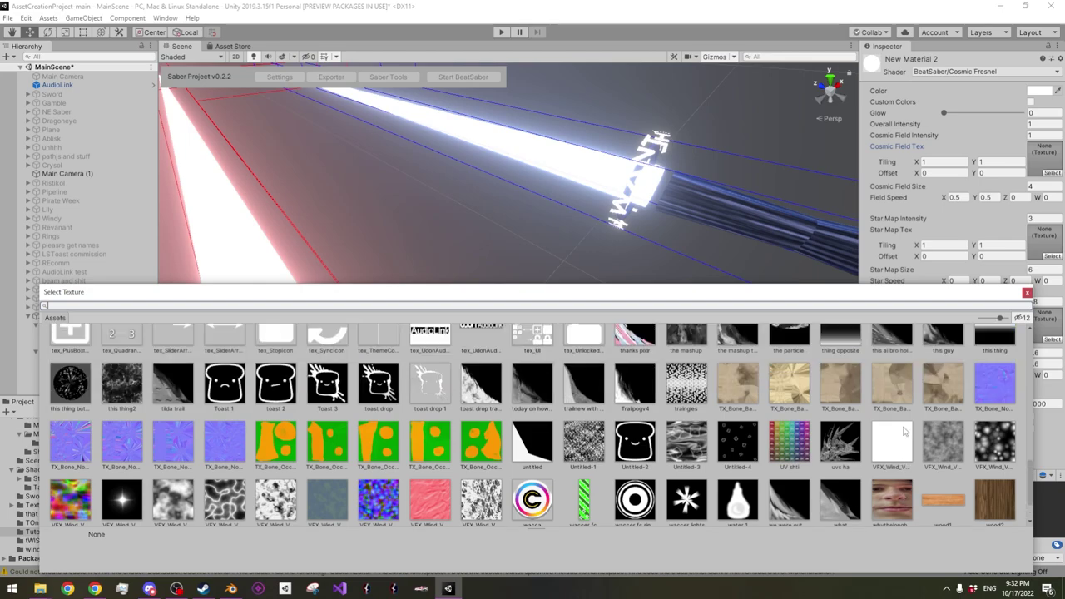
scroll(909, 407, "up", 10)
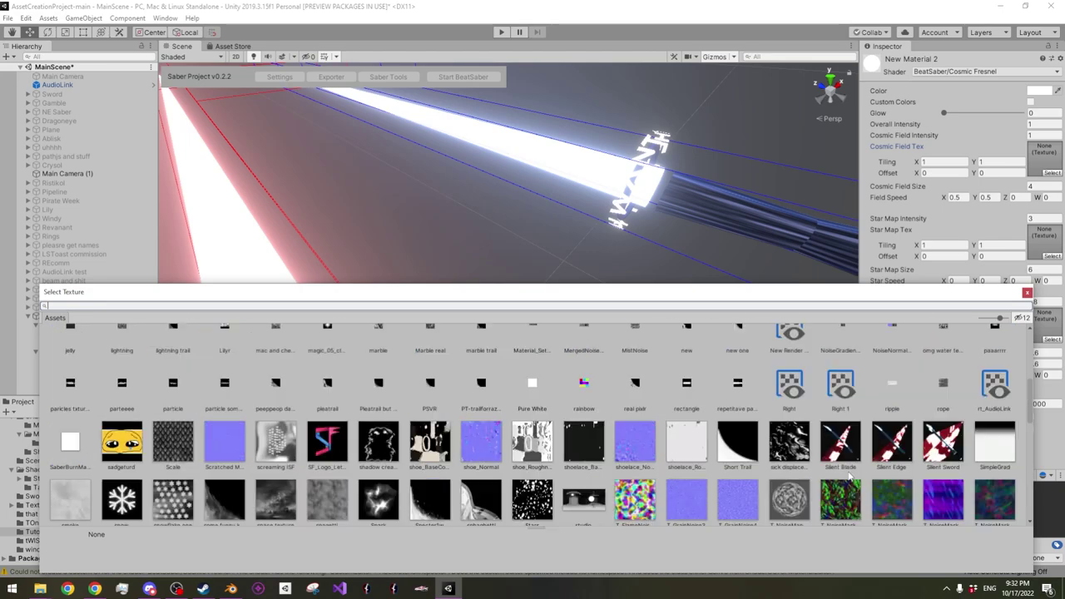
scroll(826, 476, "up", 5)
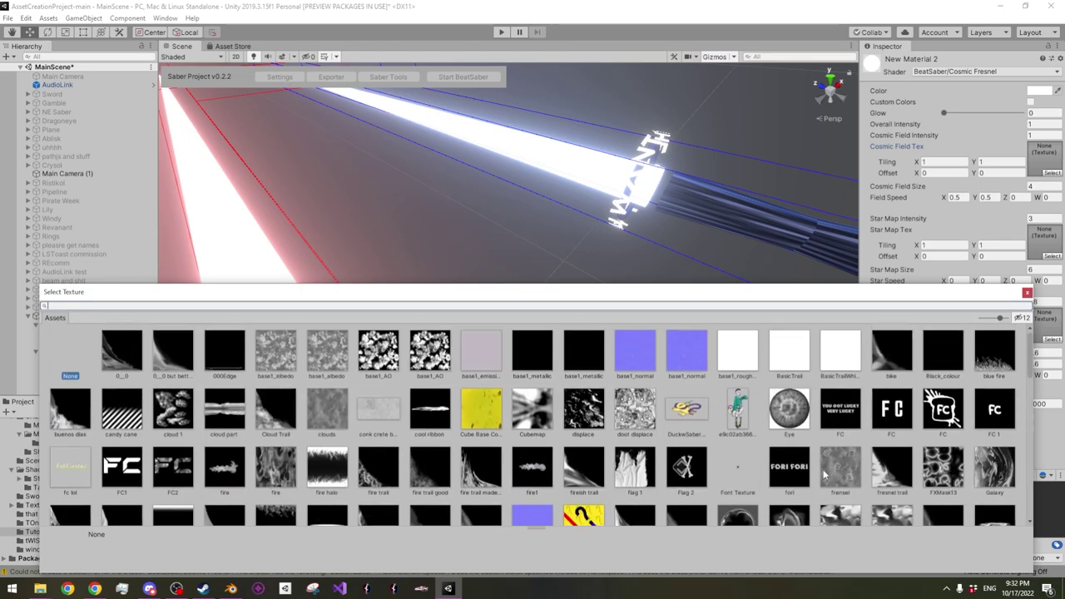
scroll(576, 447, "down", 1)
scroll(499, 450, "up", 1)
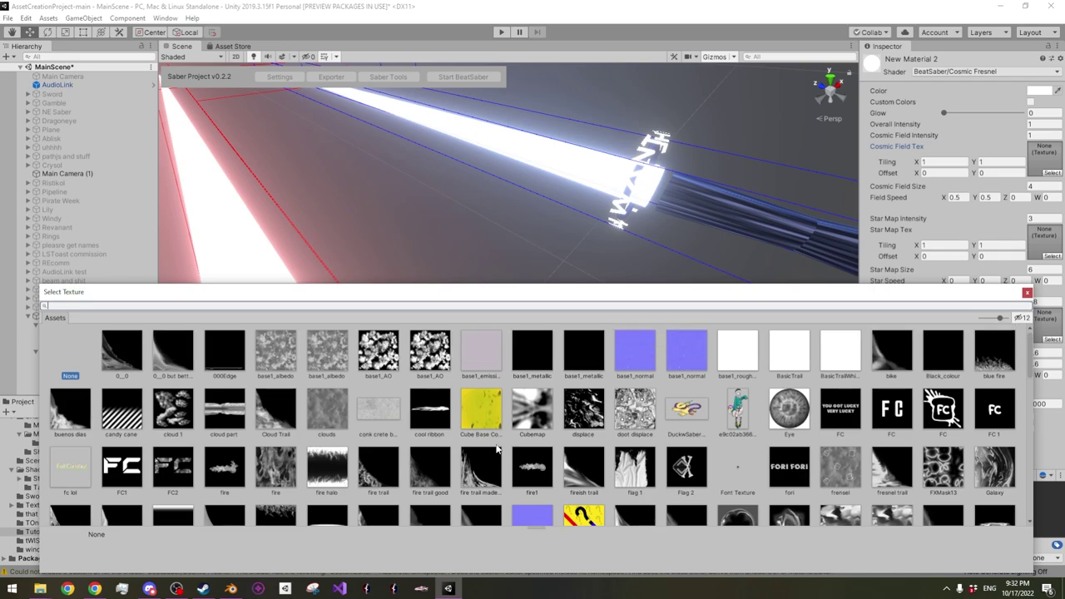
double_click(537, 353)
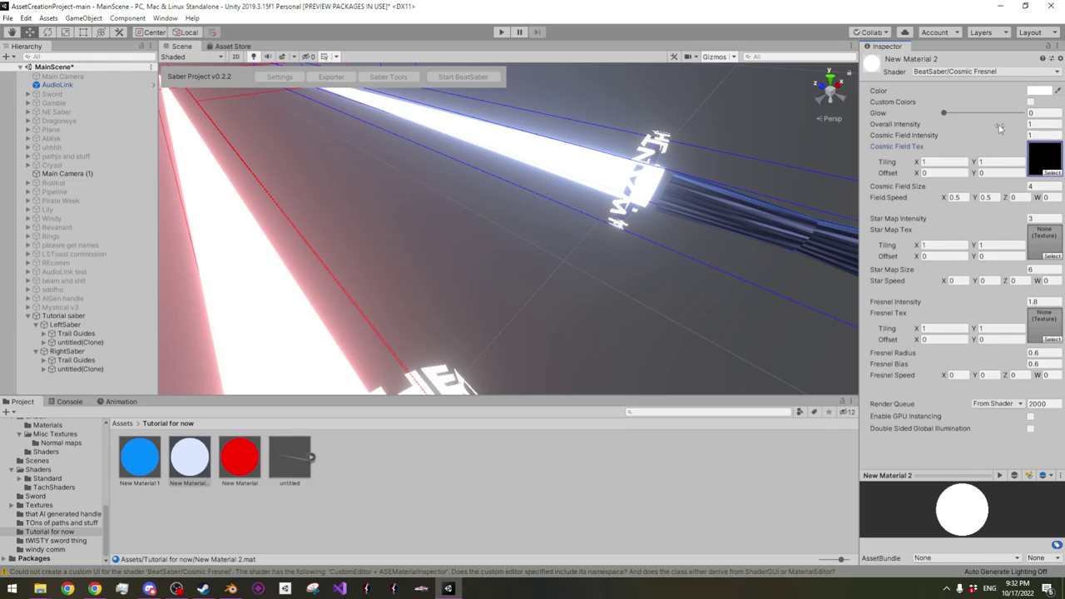
Set New Material 2's Cosmic Field and Star Map Intensity to 0, Fresnel Intensity to 0.66, Fresnel Radius to 3.21 and Fresnel Bias to 0.11
left_click_drag(997, 137, 977, 139)
left_click(1055, 135)
left_click(1040, 220)
left_click_drag(1017, 304, 990, 304)
left_click_drag(910, 366, 962, 366)
Color New Material 2 bright red, enable Custom Colors and set its Glow to 0.257
left_click(1040, 90)
left_click(273, 178)
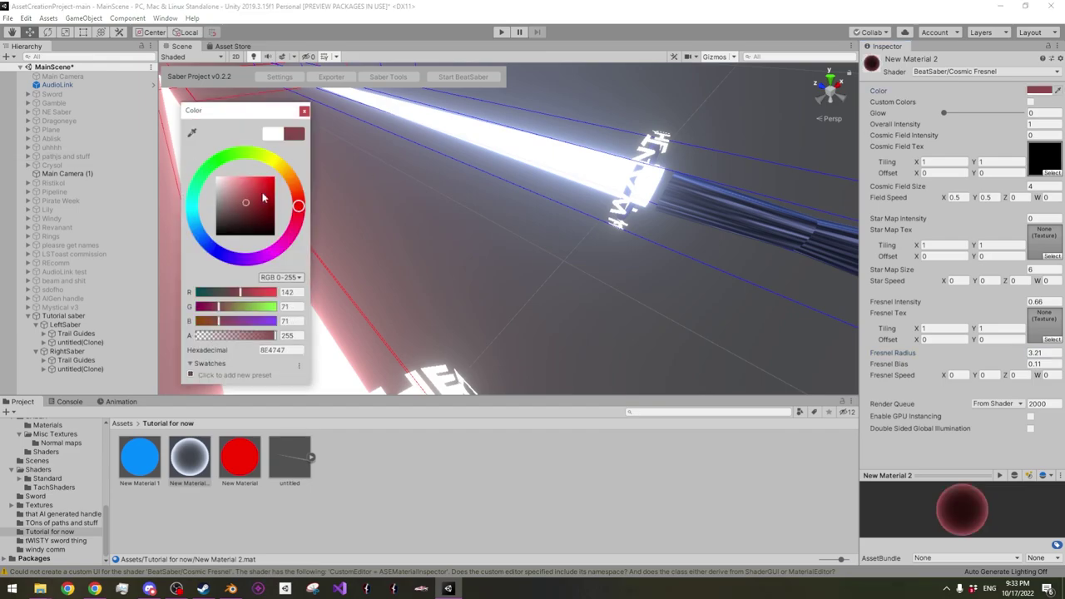
left_click(304, 110)
left_click(1030, 102)
left_click_drag(945, 113, 965, 115)
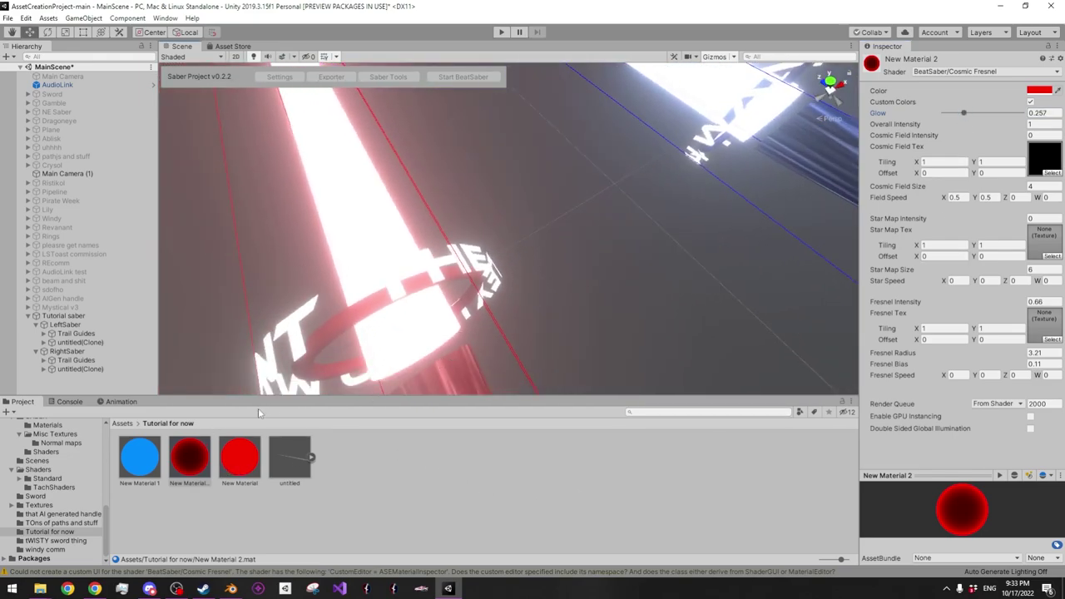
Apply the red Cosmic Fresnel material, New Material 2, to the left saber's blade
left_click_drag(189, 458, 268, 363)
right_click_drag(268, 363, 408, 353)
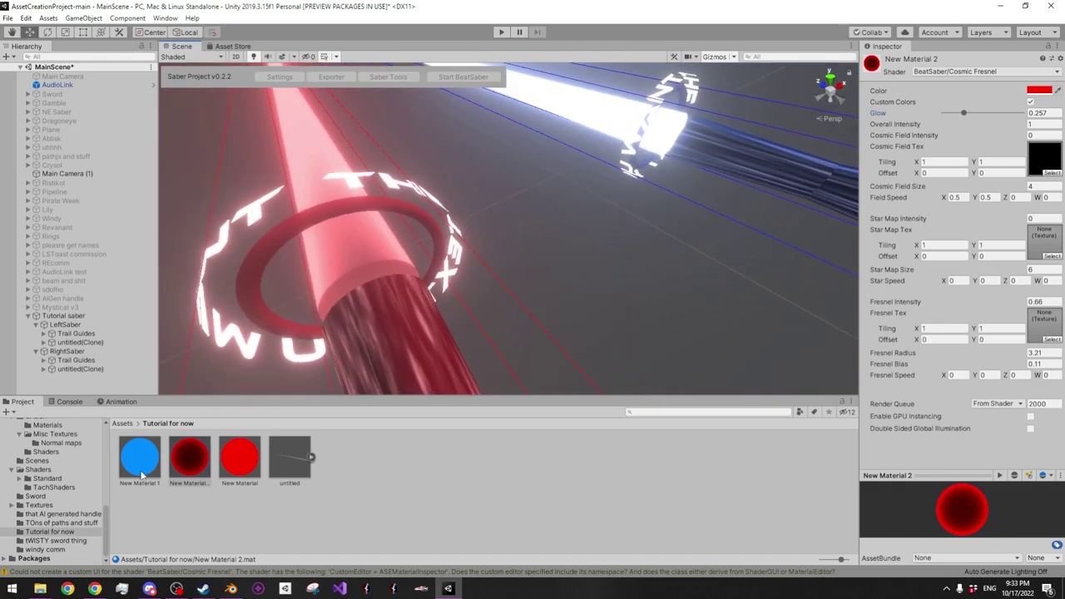
left_click(418, 459)
left_click_drag(144, 464, 629, 171)
right_click_drag(533, 249, 516, 233)
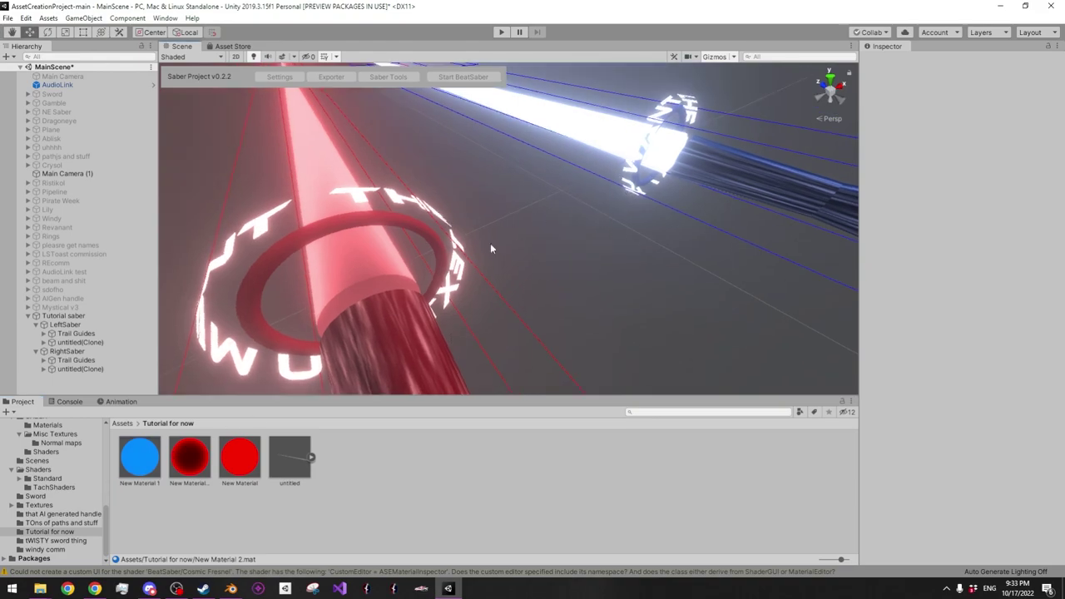
Duplicate New Material 2 and set the copy's color to blue 008DFF
left_click(191, 459)
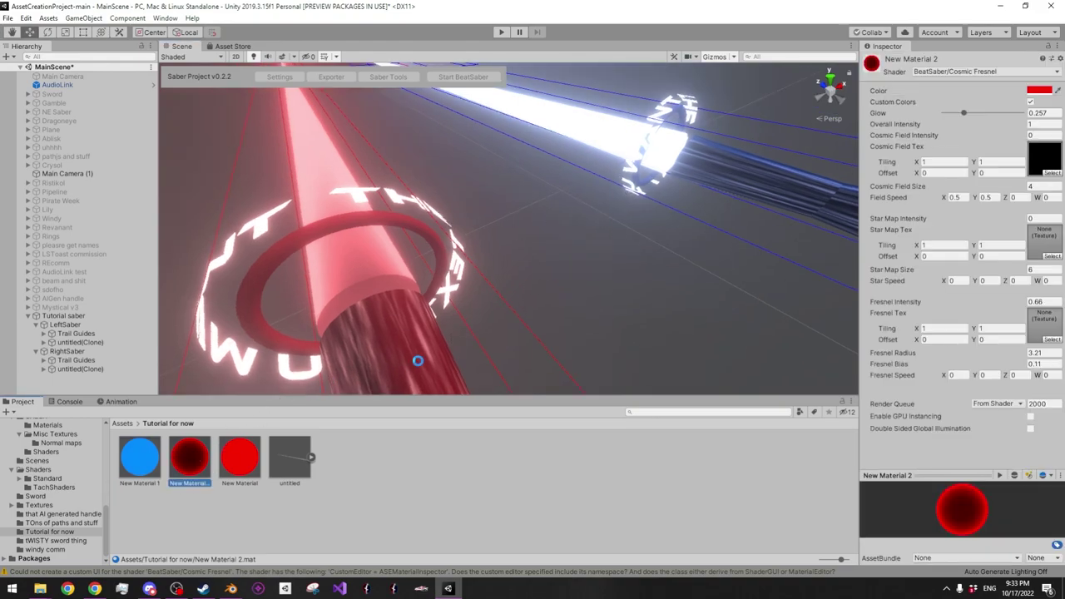
key("ctrl+d")
left_click(968, 70)
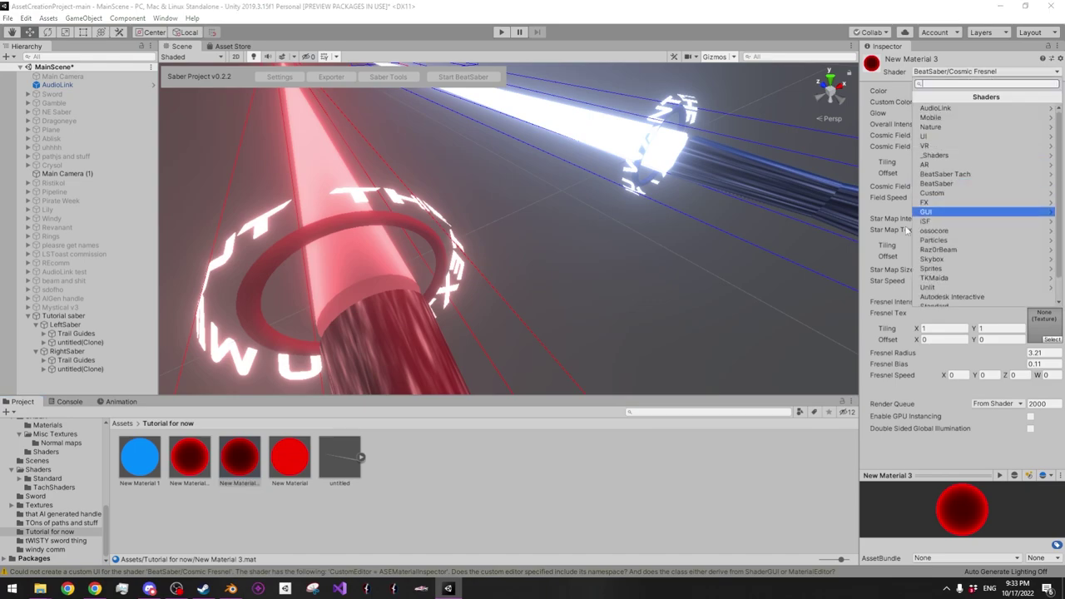
key("Escape")
left_click(1037, 91)
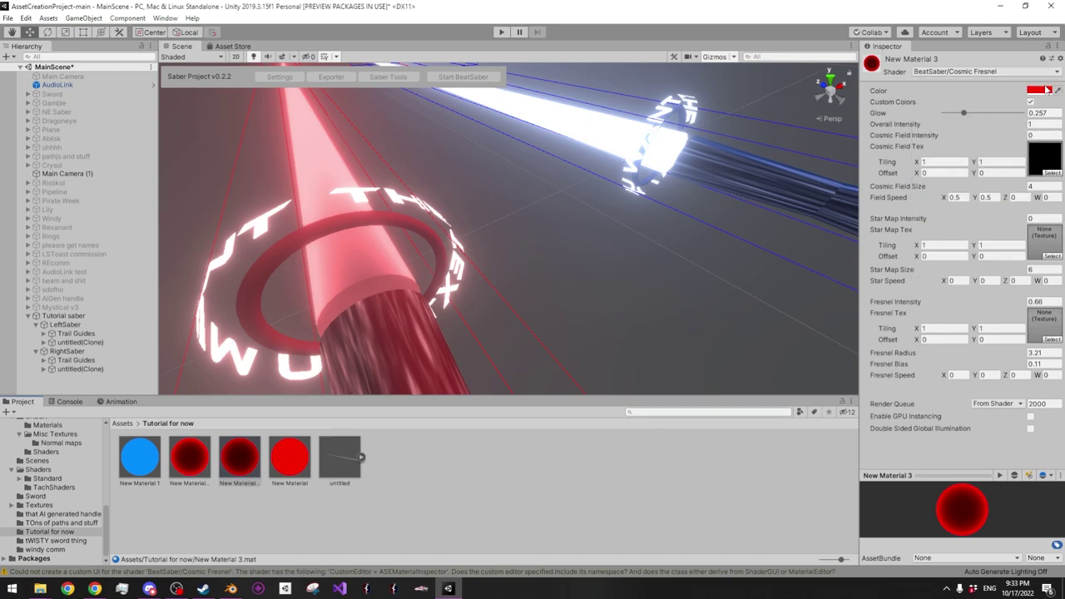
left_click(1042, 89)
left_click_drag(232, 294, 190, 295)
left_click(283, 306)
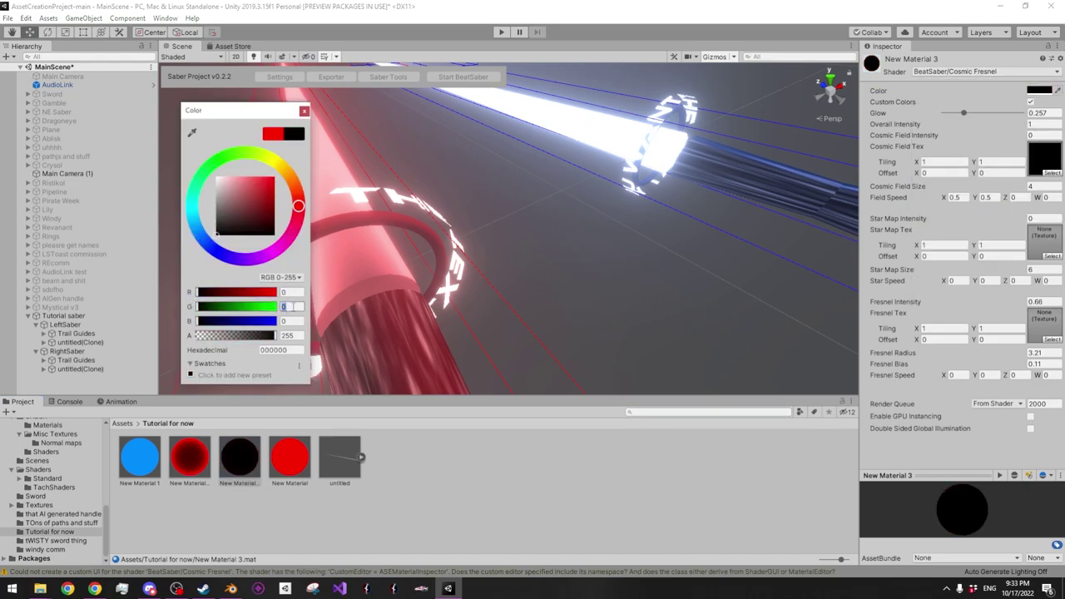
type("141")
key("Return")
left_click_drag(252, 323, 287, 321)
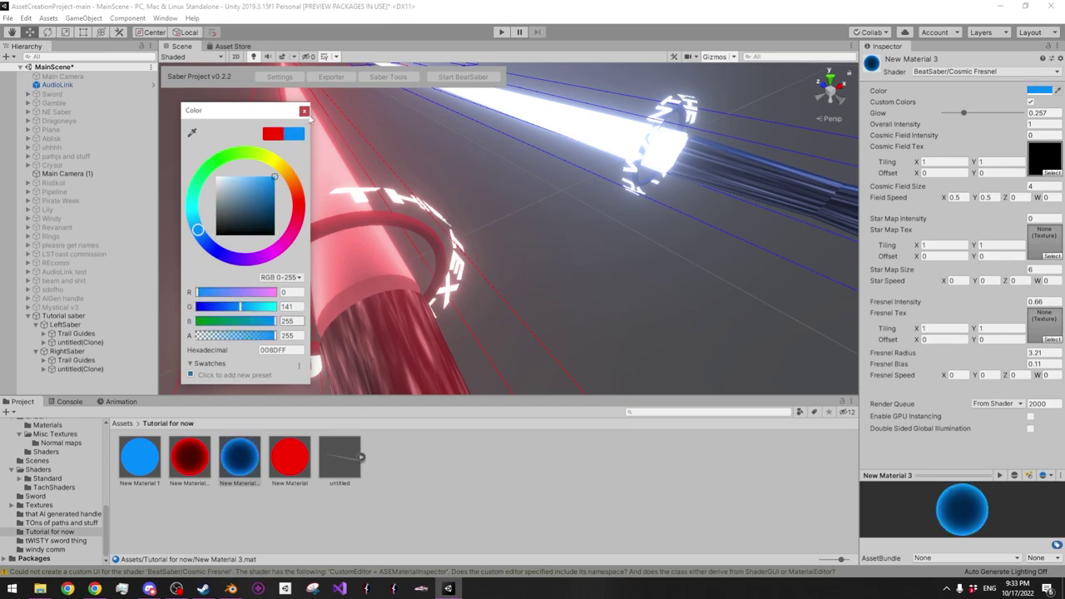
Apply the blue Cosmic Fresnel material, New Material 3, to the right saber's blade and compare both sabers
left_click(243, 466)
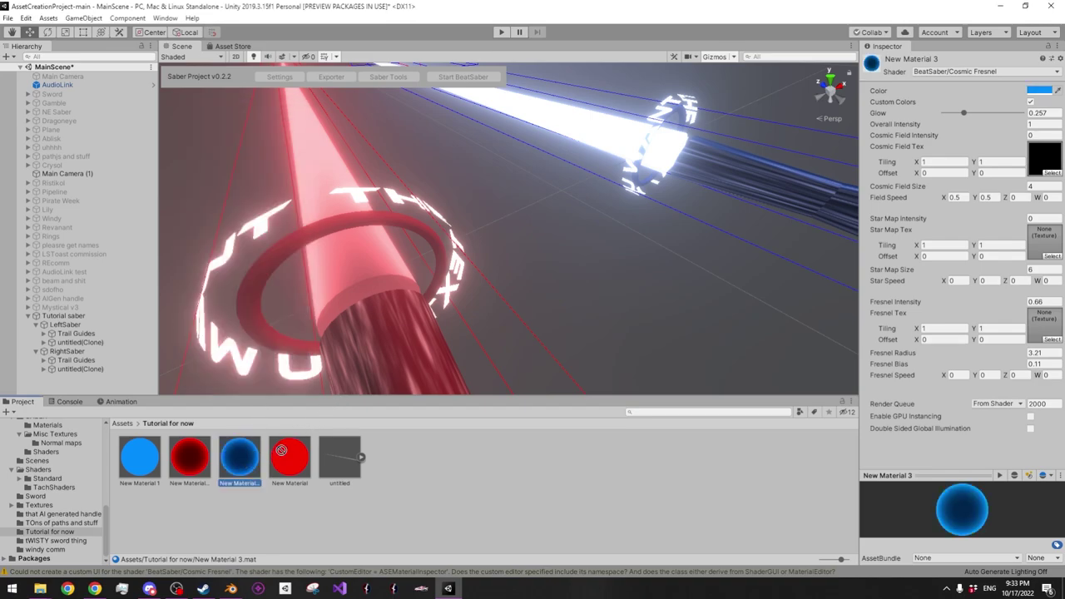
right_click_drag(558, 151, 643, 207)
left_click(543, 201)
left_click_drag(637, 200, 515, 206, "alt")
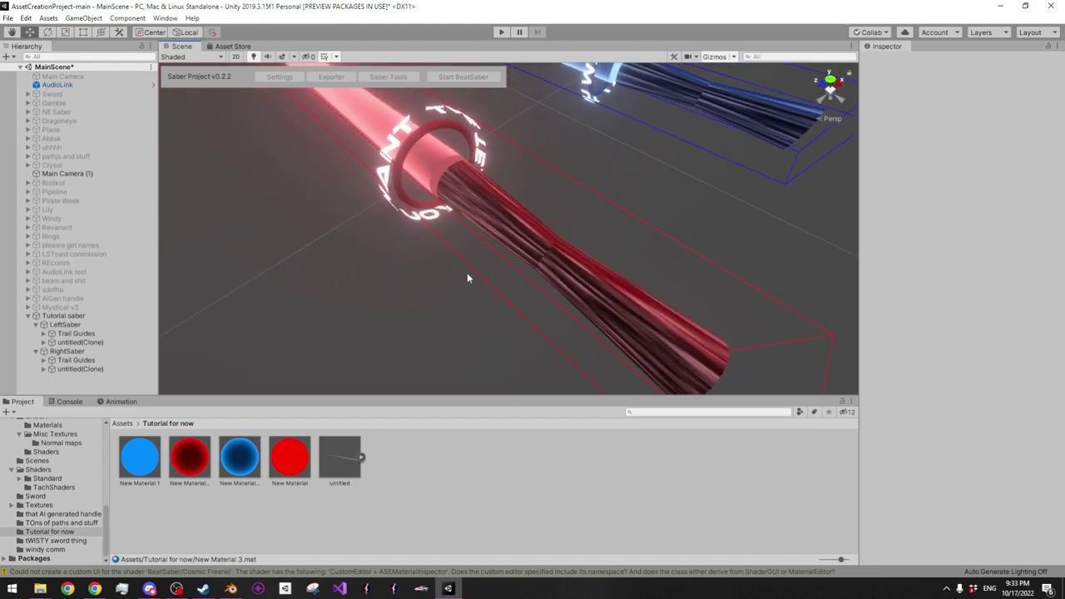
left_click_drag(530, 246, 574, 105, "alt")
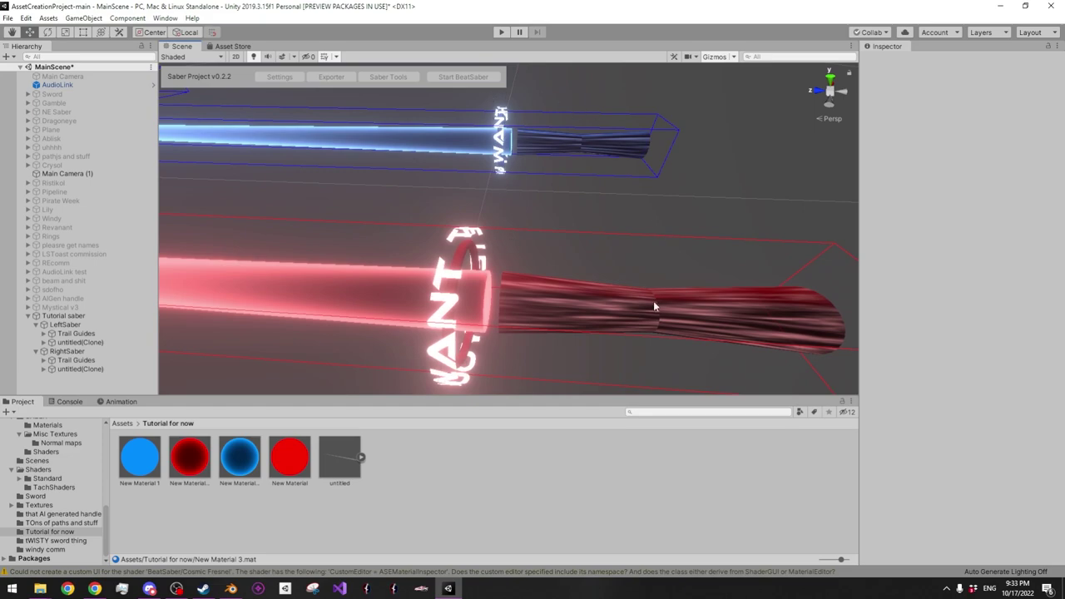
left_click_drag(652, 340, 597, 286, "alt")
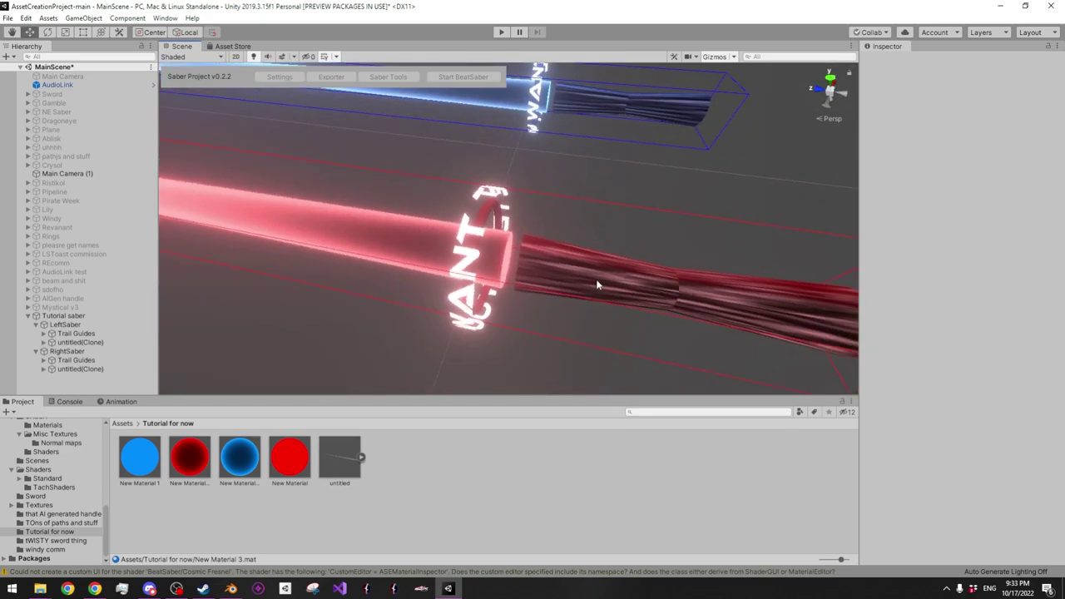
Set the Mesh Renderer's materials Size to 2 on the left saber's handle cylinder and inspect the handle
left_click(646, 279)
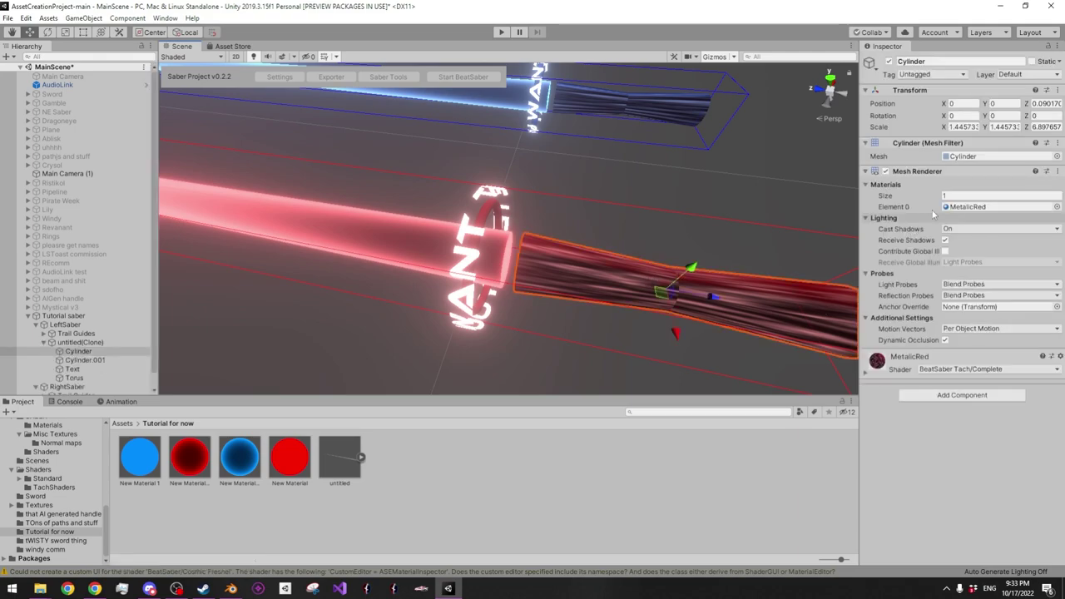
type("2")
key("Return")
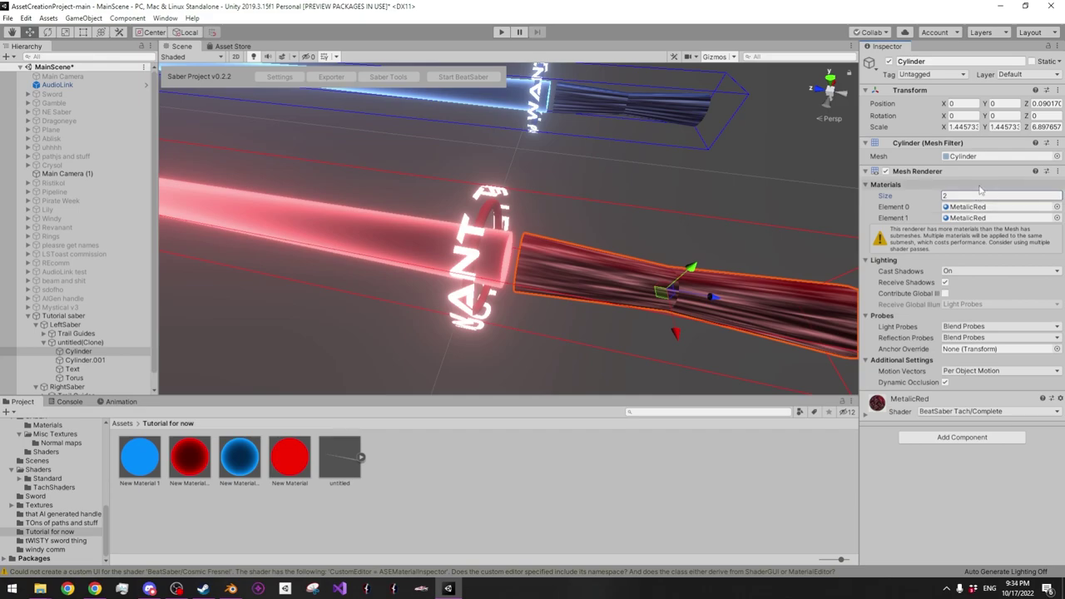
key("w")
right_click_drag(735, 284, 497, 270)
key("d")
key("s")
left_click_drag(497, 269, 678, 314, "alt")
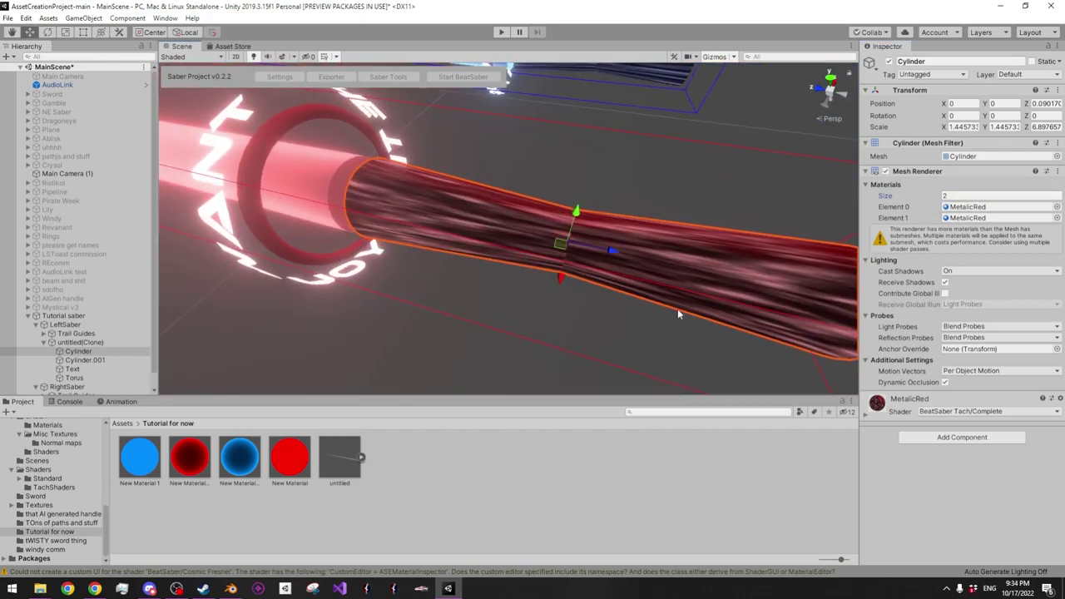
Create another material in the Tutorial for now folder and set its shader to BeatSaber/Fire Trail
right_click(430, 499)
mouse_move(495, 216)
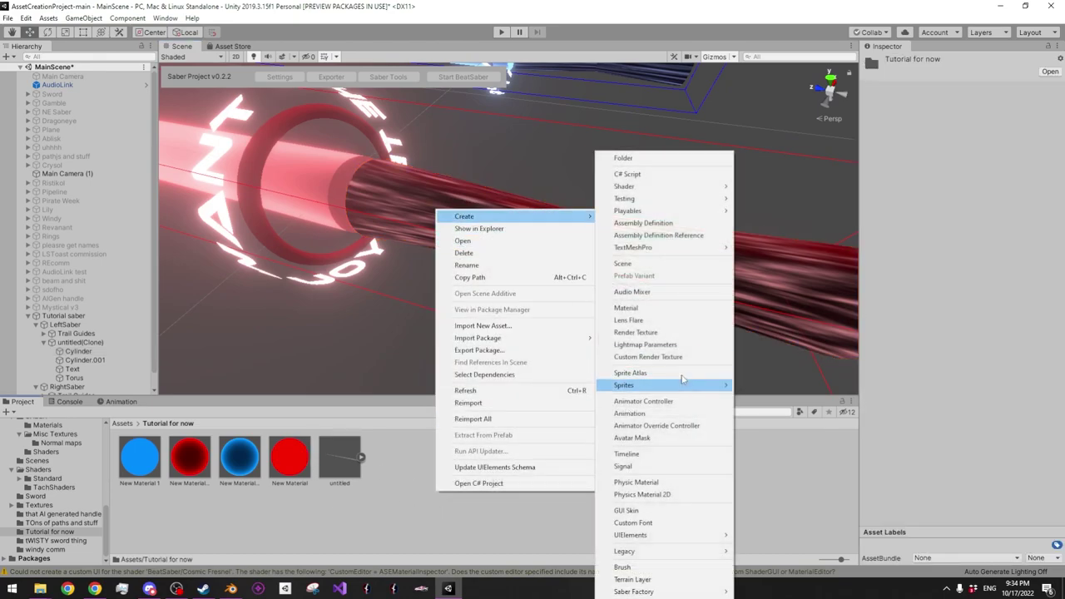
left_click(666, 308)
left_click(945, 73)
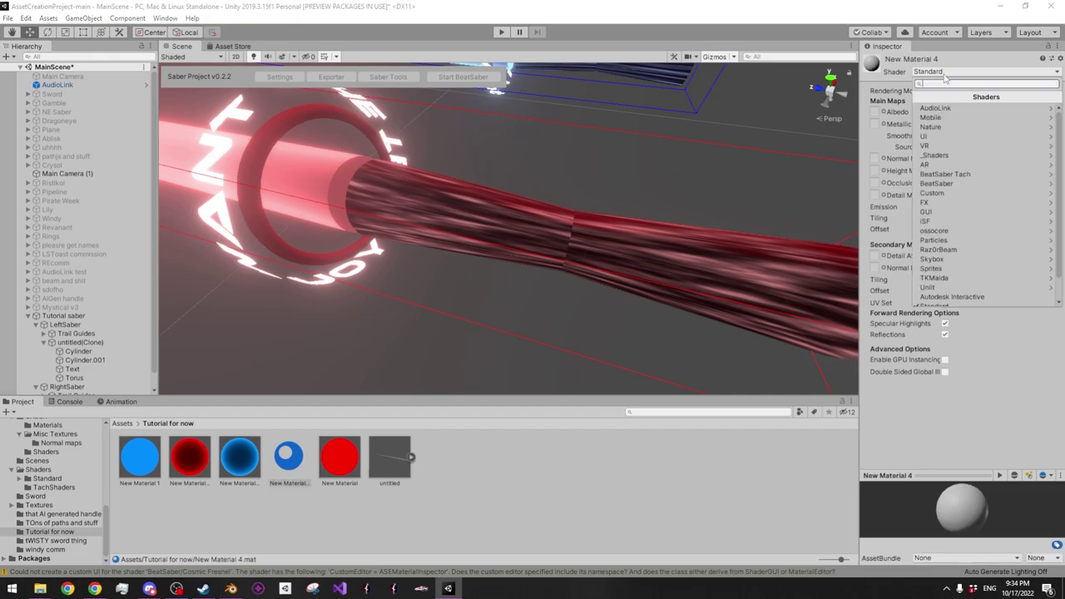
left_click(951, 188)
left_click(940, 151)
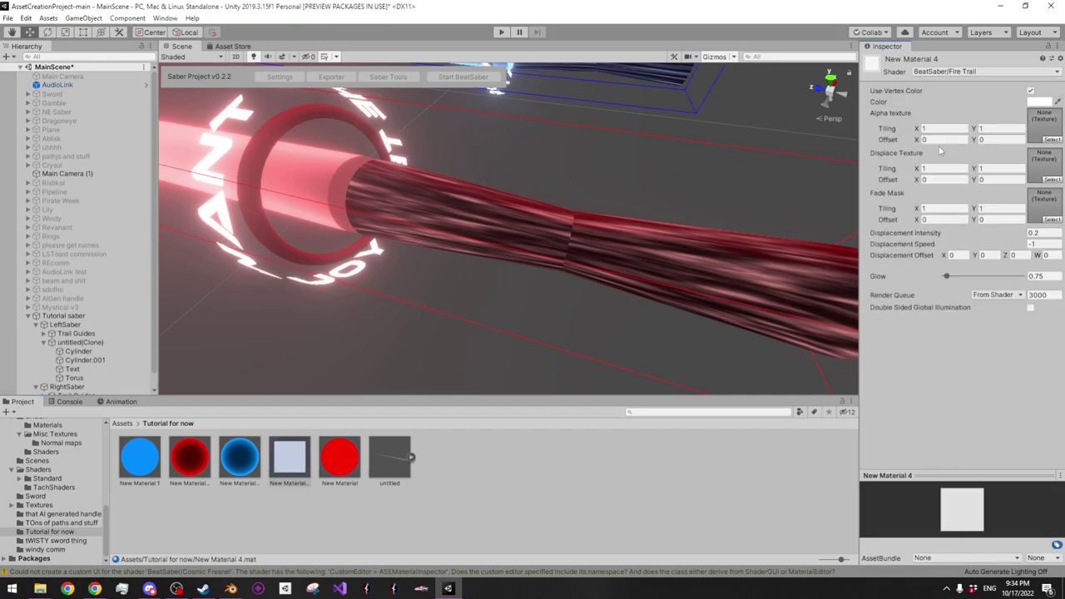
Assign the Marble real texture as New Material 4's alpha texture and the ISF displace texture as its displace texture
left_click(1052, 140)
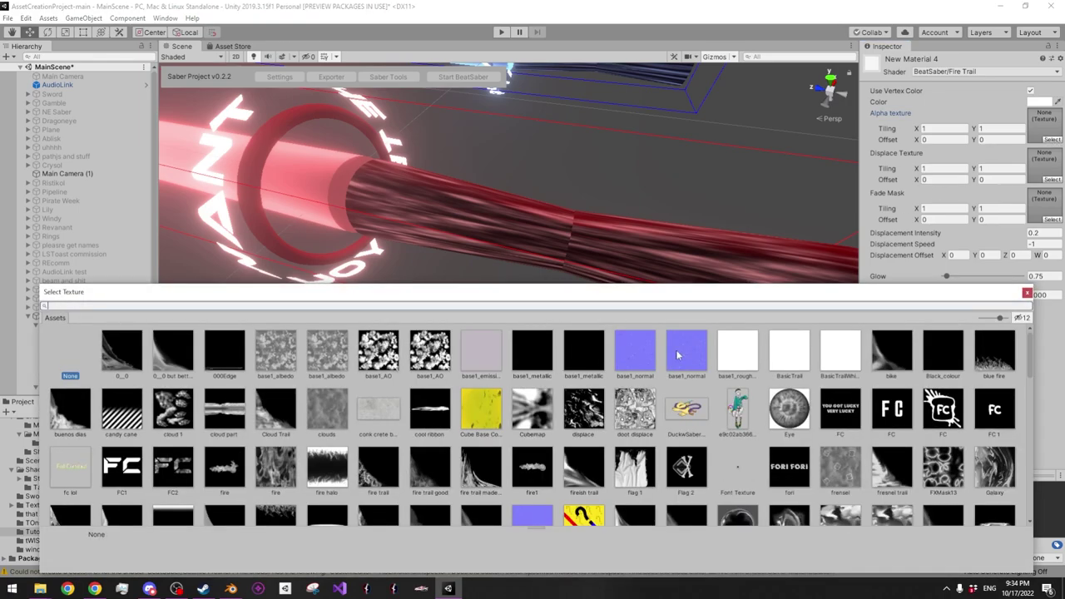
scroll(869, 428, "down", 5)
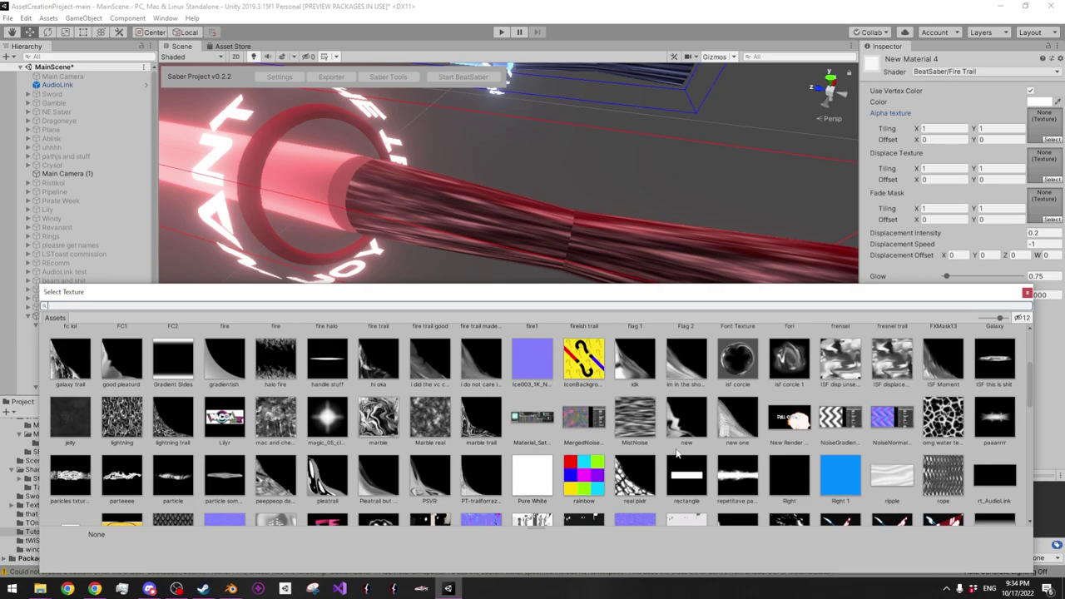
double_click(442, 430)
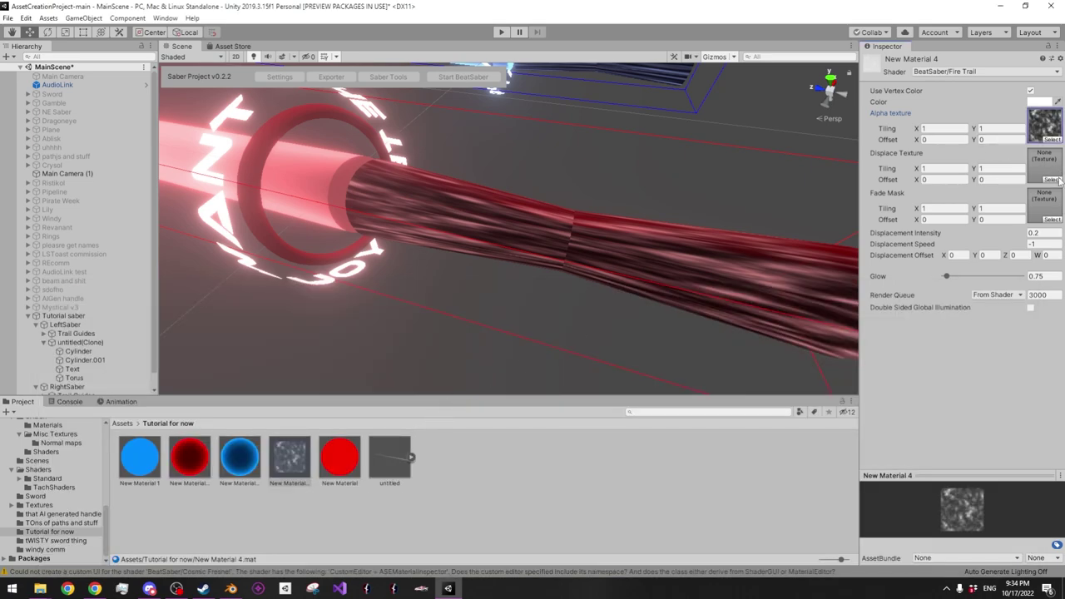
left_click(1053, 180)
scroll(903, 424, "down", 3)
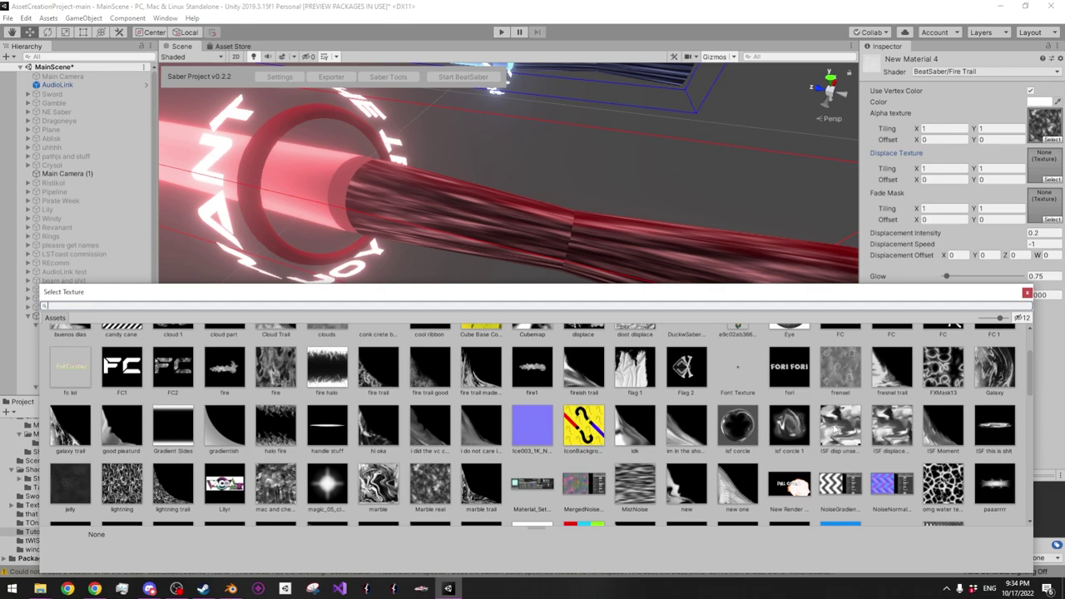
left_click(836, 428)
double_click(892, 426)
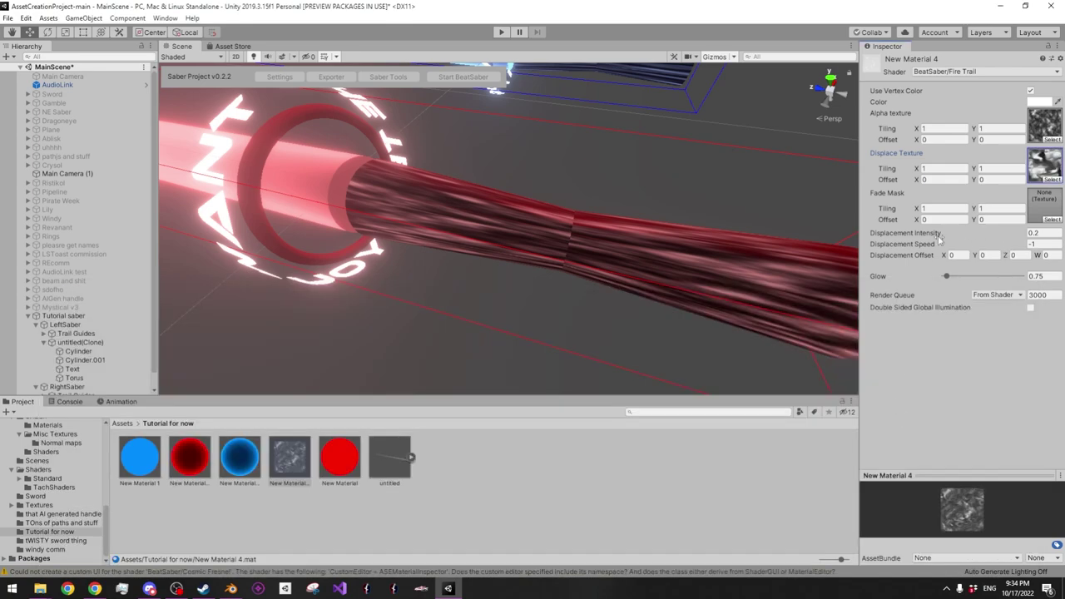
Raise New Material 4's glow to 6, set its color to red FF0000 and turn off Use Vertex Color
left_click_drag(948, 276, 967, 276)
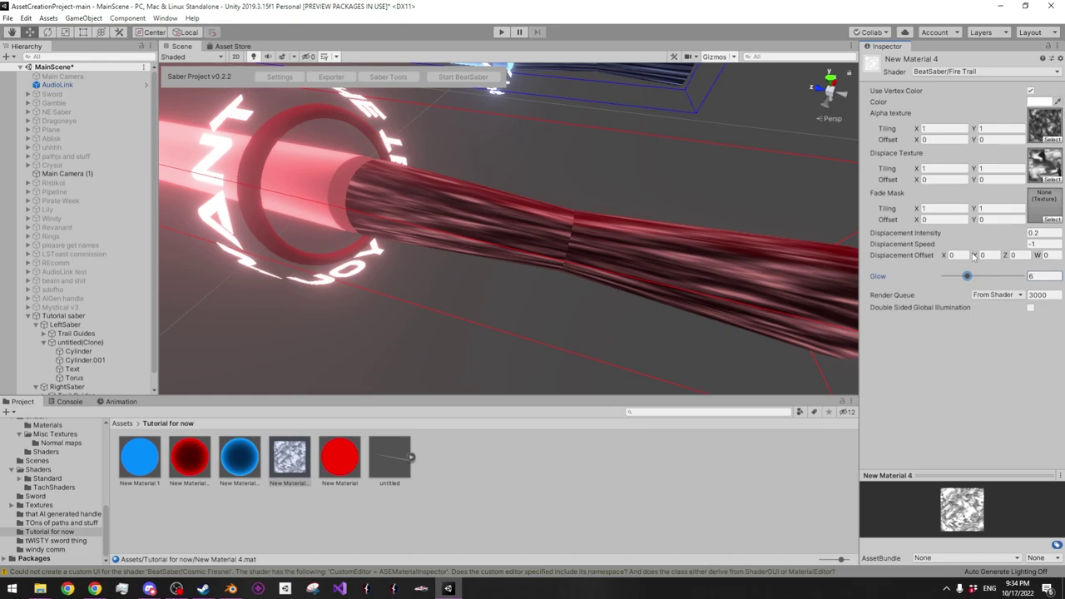
left_click(1041, 100)
left_click_drag(218, 191, 337, 113)
left_click(304, 111)
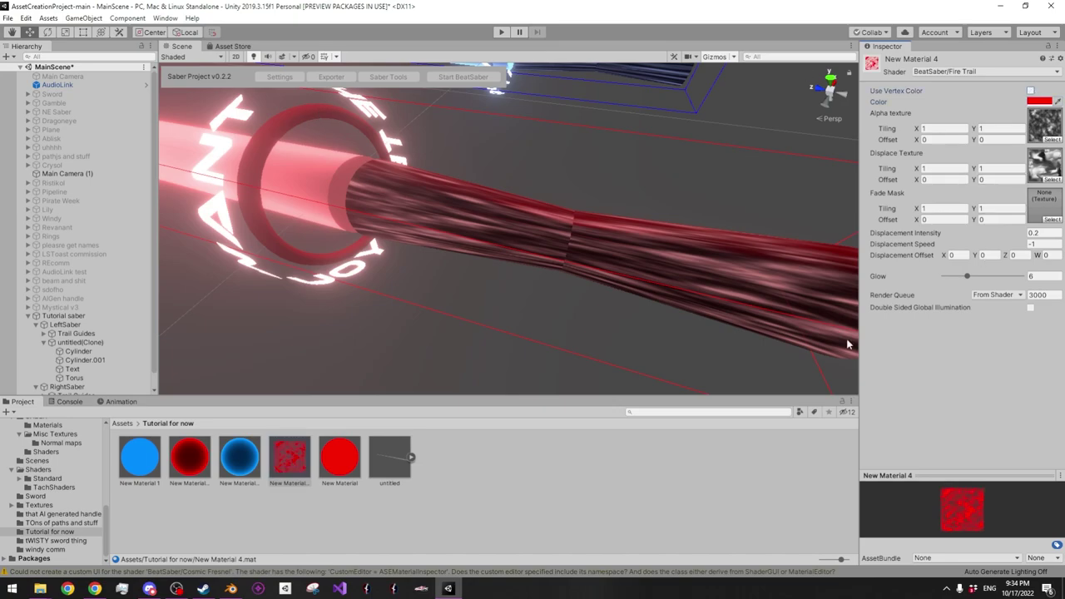
Apply New Material 4 to Element 0 of the left saber's handle cylinder and check the handle
left_click(627, 263)
left_click(291, 460)
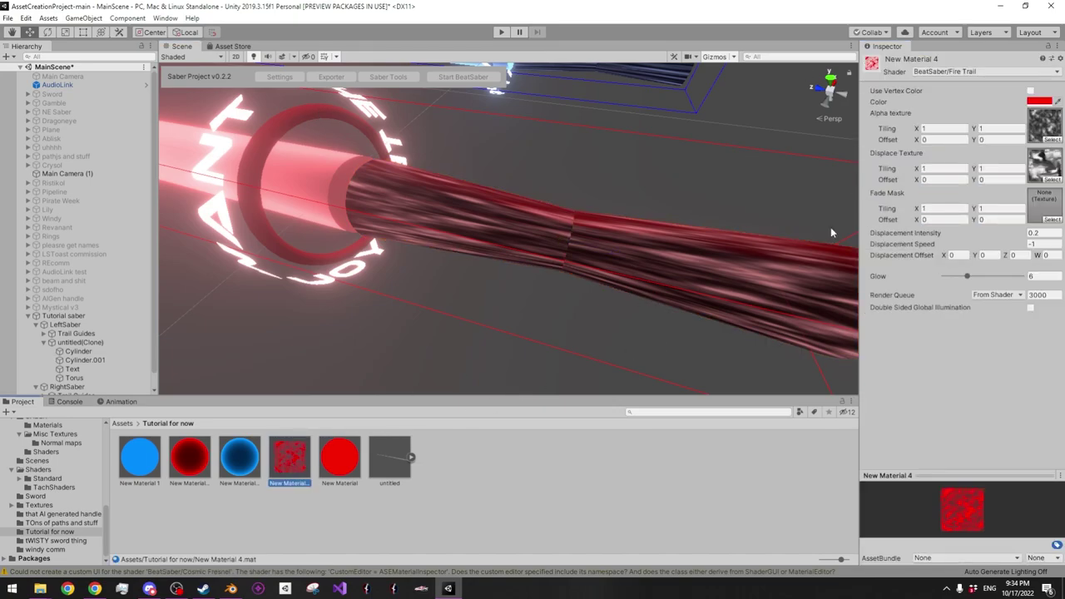
left_click(512, 266)
left_click_drag(289, 458, 965, 208)
left_click_drag(724, 241, 538, 190, "alt")
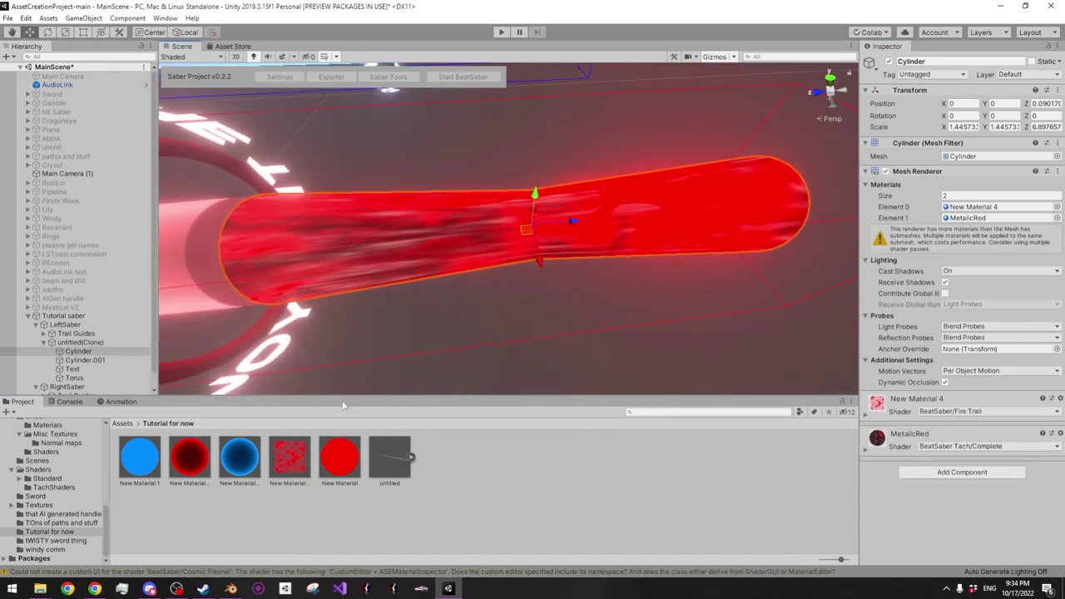
Set New Material 4's glow to 0.4 and its displacement speed to 0.11, checking the left handle
left_click(299, 451)
left_click_drag(967, 277, 945, 276)
left_click_drag(666, 327, 391, 332, "alt")
left_click_drag(920, 246, 950, 248)
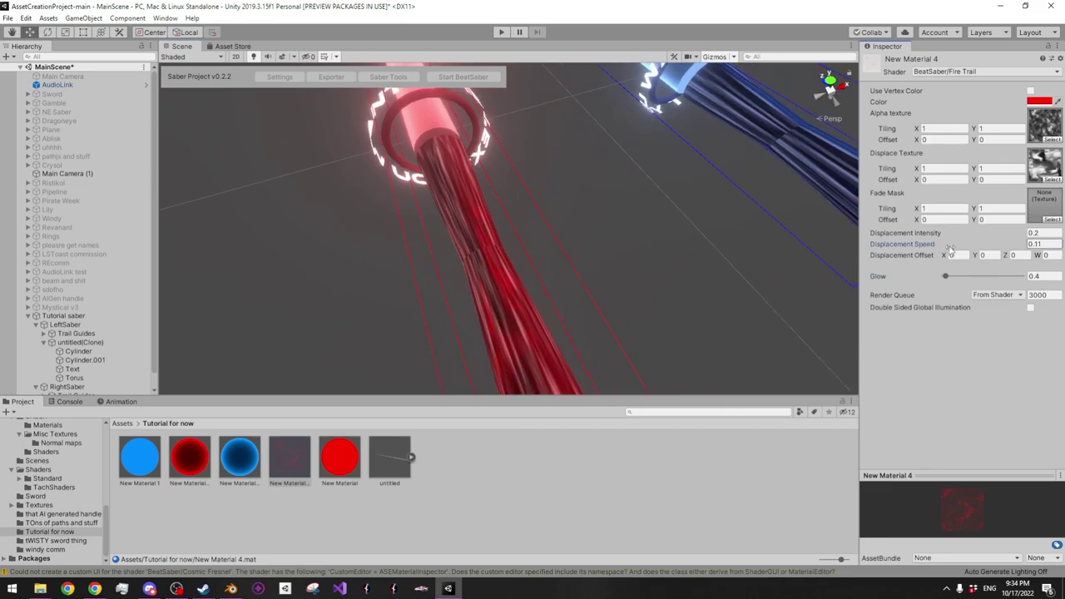
right_click_drag(685, 250, 672, 249)
left_click_drag(673, 250, 433, 349, "alt")
Duplicate New Material 4 and set the copy's color to blue with red 0, green 141 and blue 237
left_click(294, 441)
key("ctrl+d")
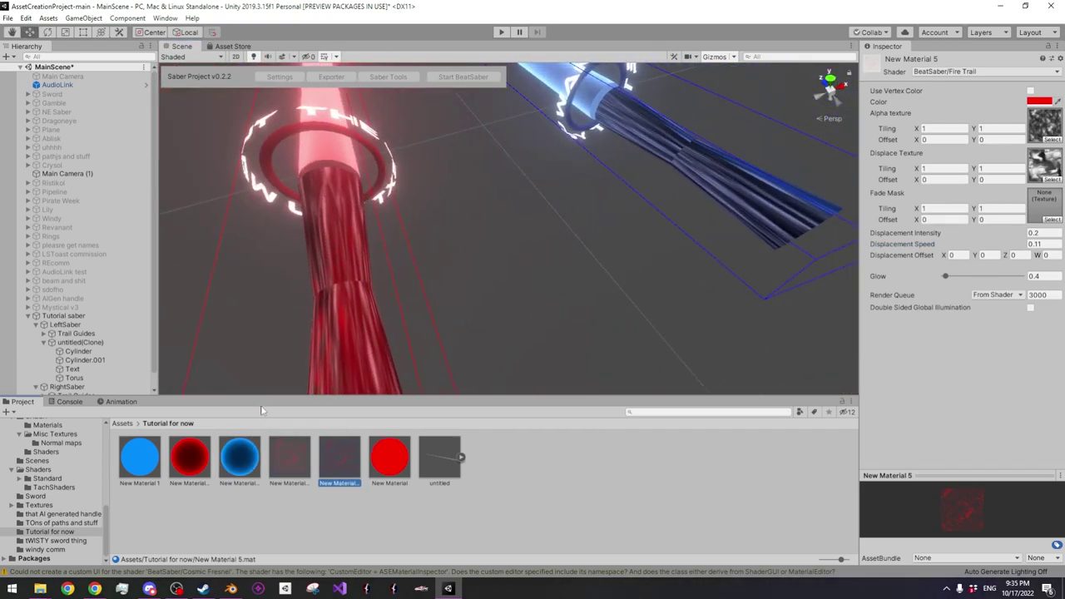
left_click(1040, 102)
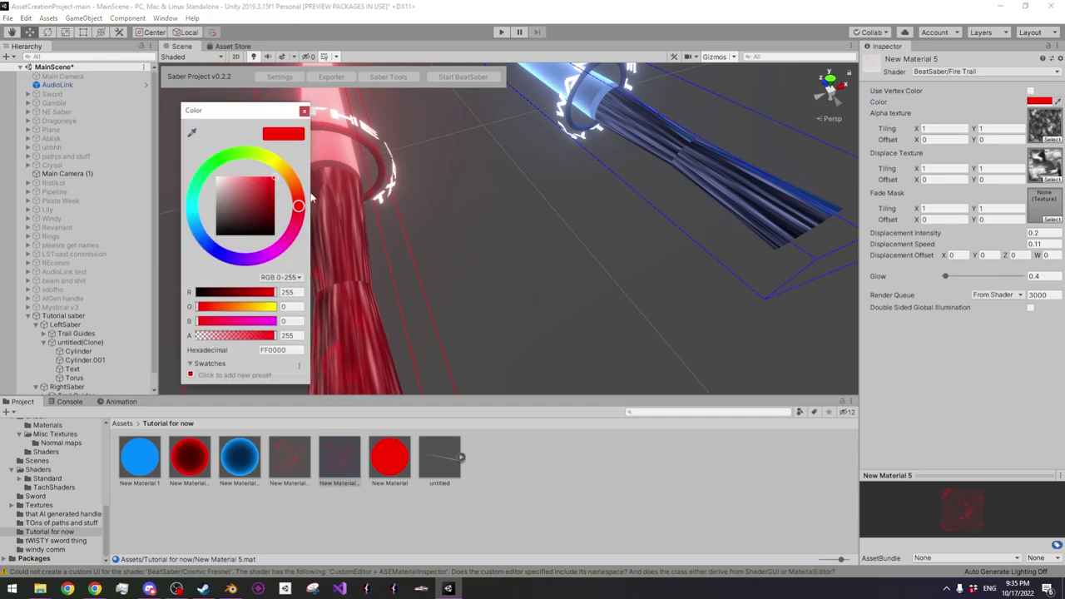
left_click(196, 292)
left_click(293, 306)
type("141")
key("Tab")
type("237")
left_click(304, 110)
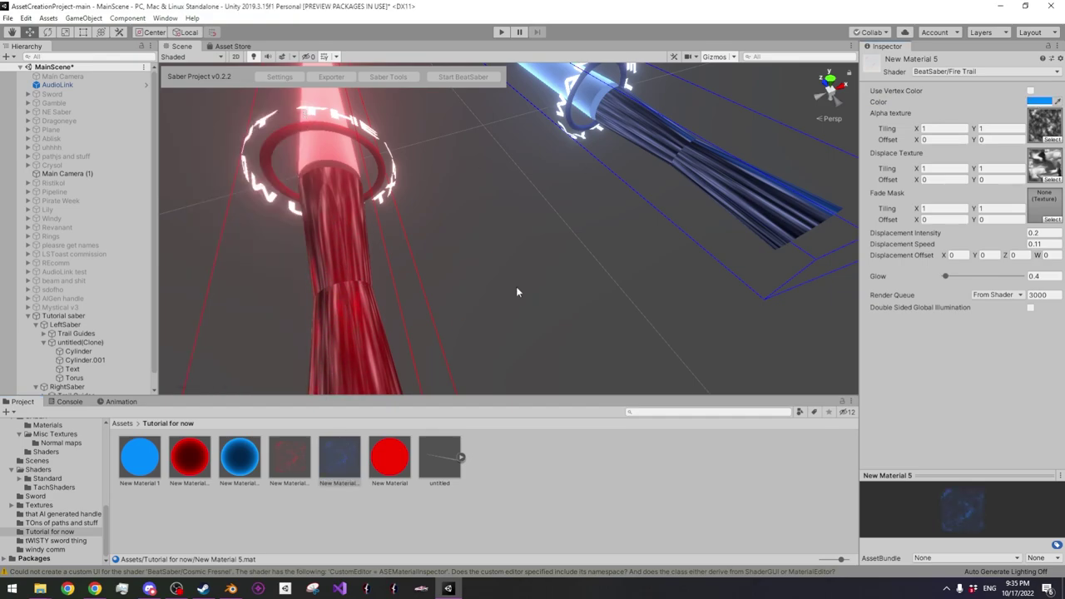
Apply the blue Fire Trail material, New Material 5, to Element 0 of the right saber's handle cylinder and compare both sabers
left_click(689, 181)
left_click(959, 185)
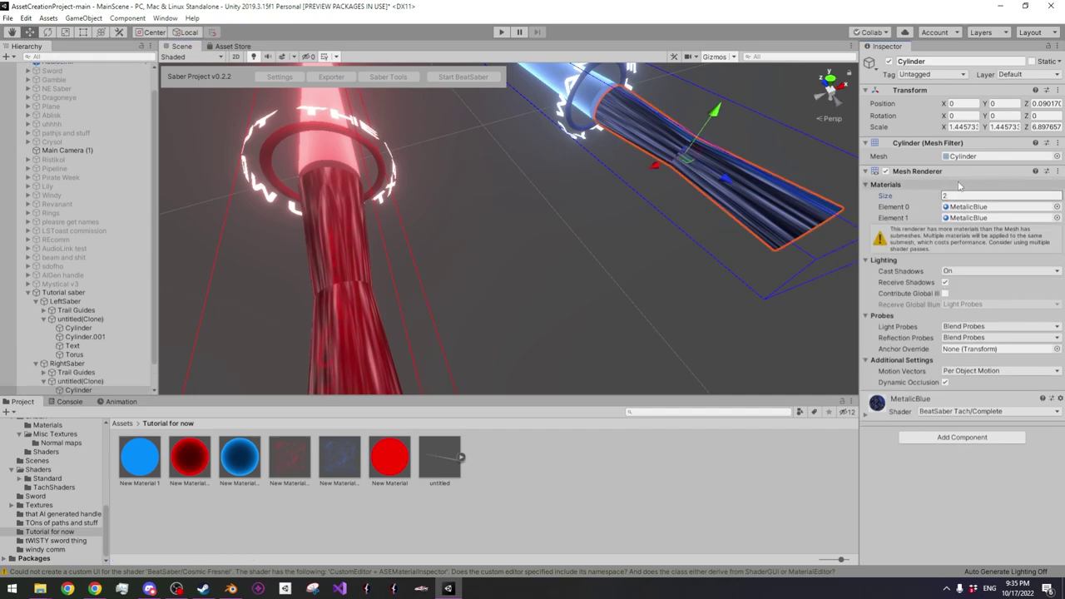
left_click_drag(332, 460, 969, 209)
left_click(646, 278)
right_click_drag(646, 279, 573, 271)
left_click_drag(572, 270, 601, 192, "alt")
right_click_drag(652, 258, 577, 258)
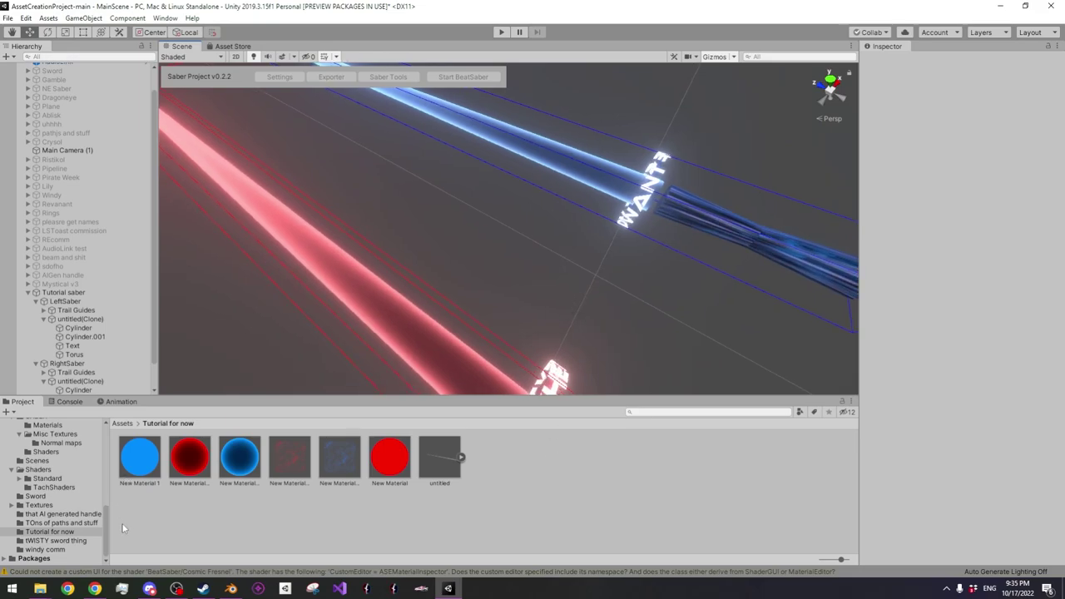
right_click_drag(535, 281, 491, 293)
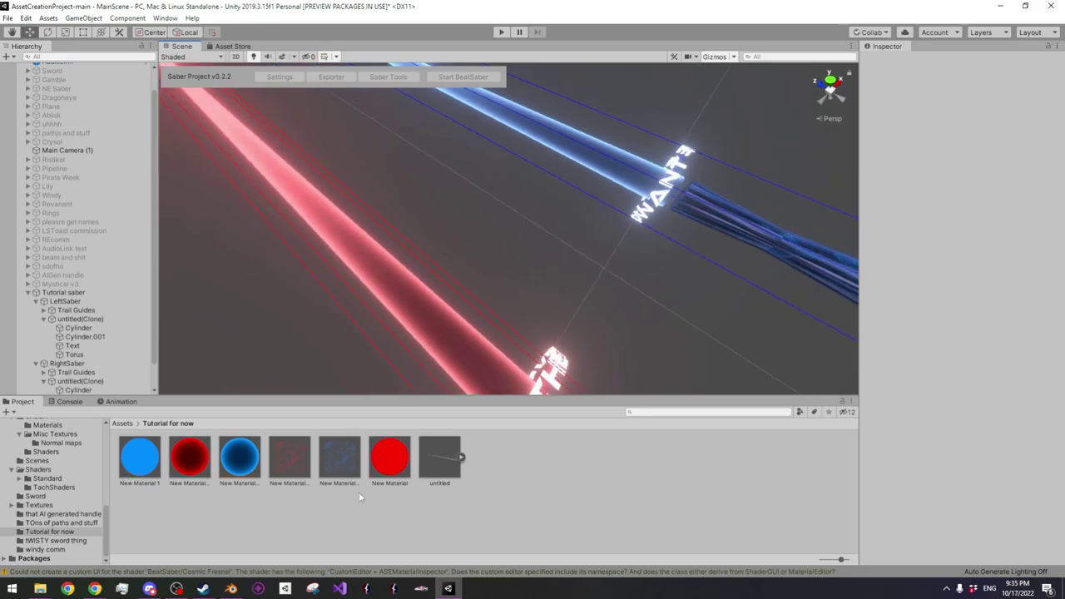
Create another material in the Tutorial for now folder, New Material 6, with the BeatSaber/Fire Trail shader
left_click(515, 501)
right_click(515, 500)
mouse_move(588, 230)
left_click(716, 310)
left_click(936, 71)
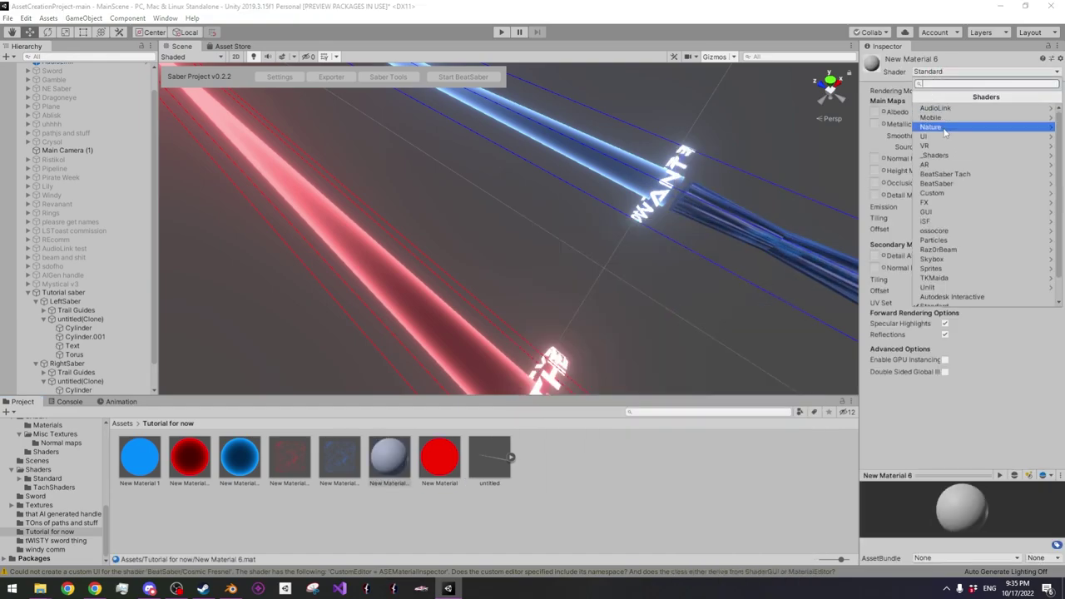
left_click(938, 183)
left_click(1017, 124)
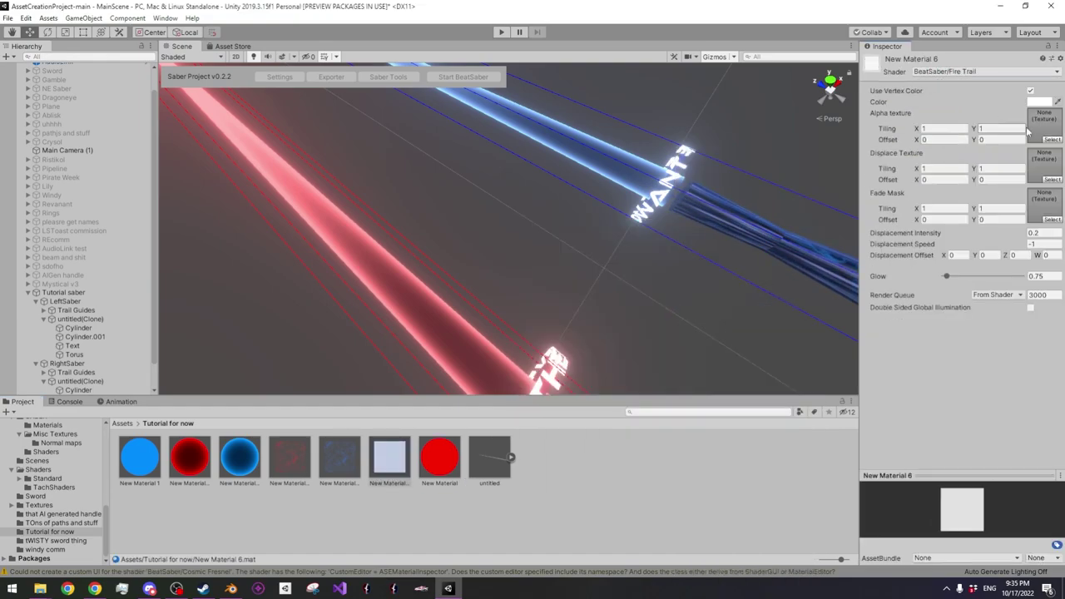
Browse the alpha textures for New Material 6 and examine the trail guide outlines at the tips of both sabers
right_click_drag(685, 231, 566, 221)
left_click(1058, 140)
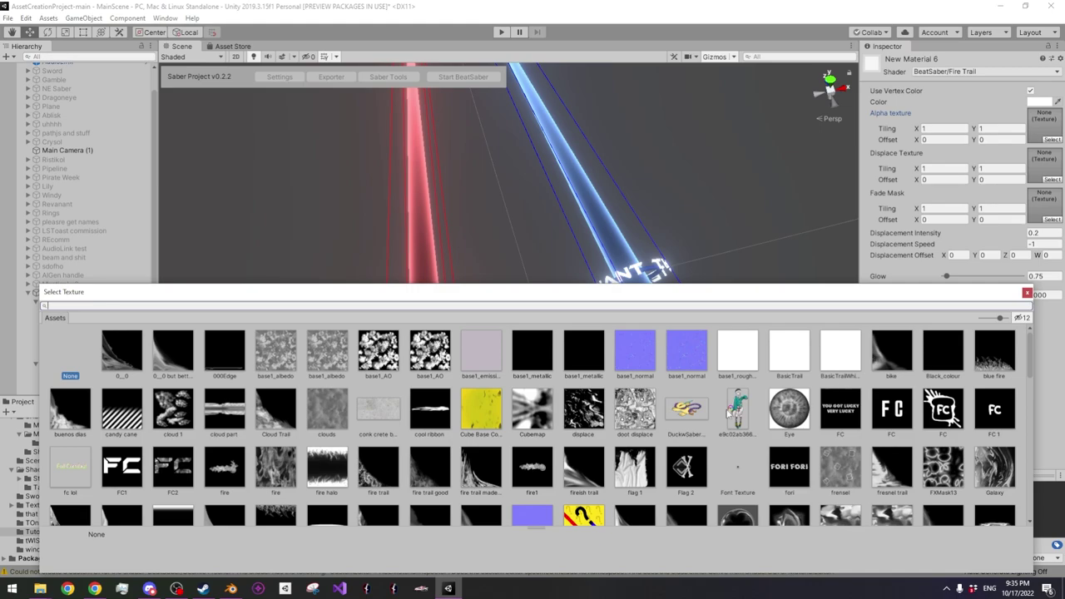
scroll(420, 427, "down", 2)
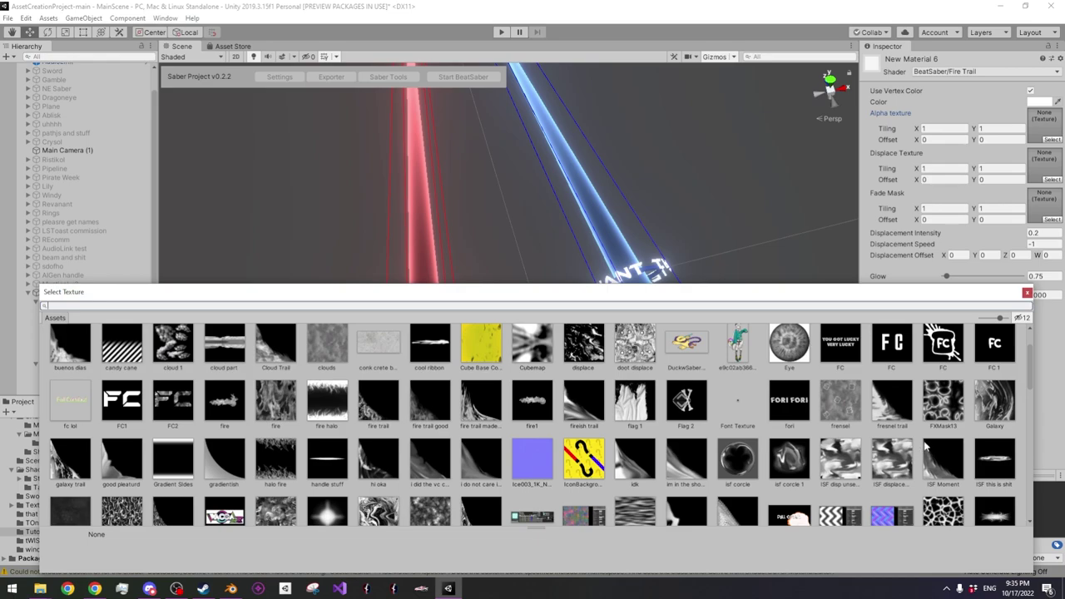
right_click_drag(637, 211, 571, 391)
key("w")
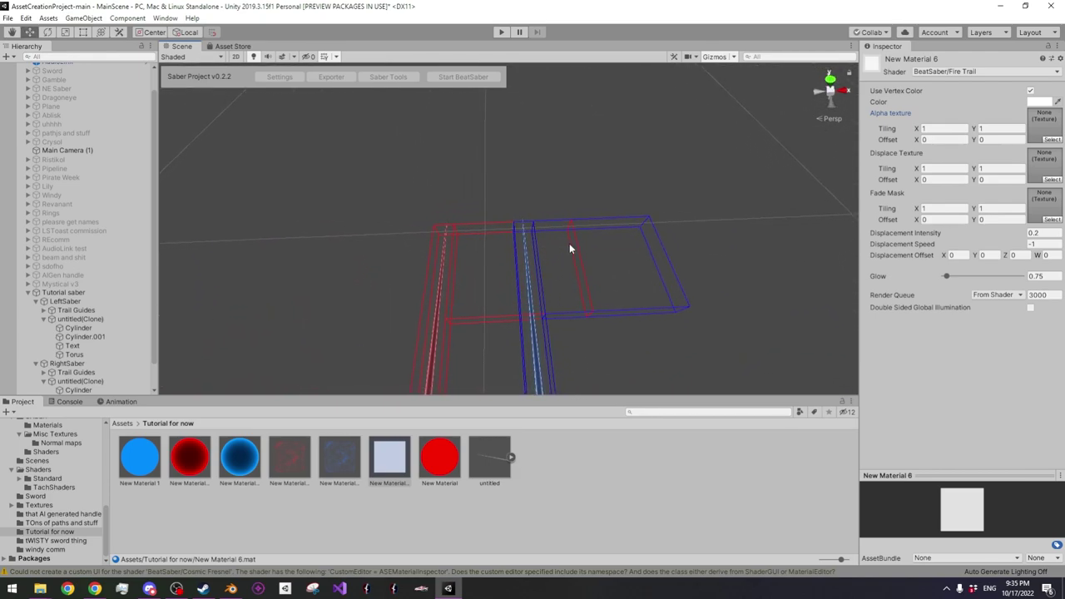
right_click_drag(563, 237, 483, 244)
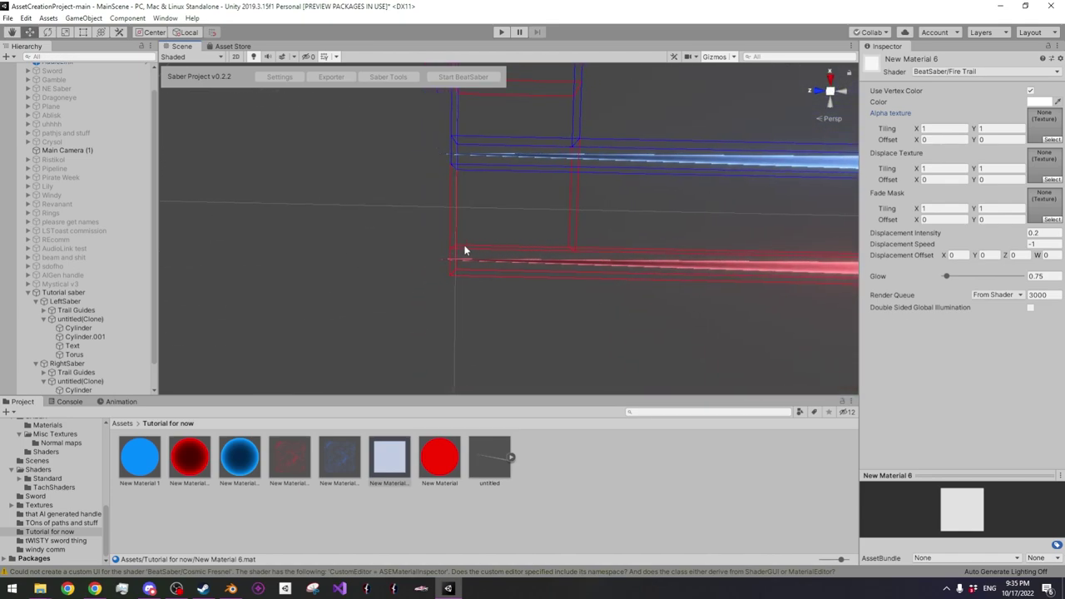
right_click_drag(593, 261, 586, 226)
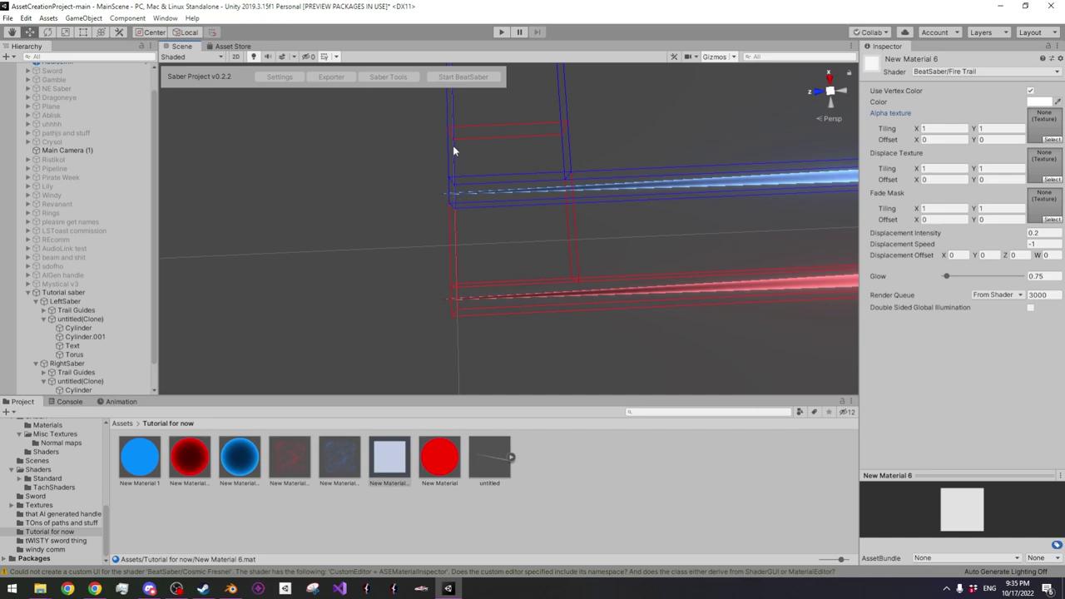
right_click_drag(464, 150, 466, 208)
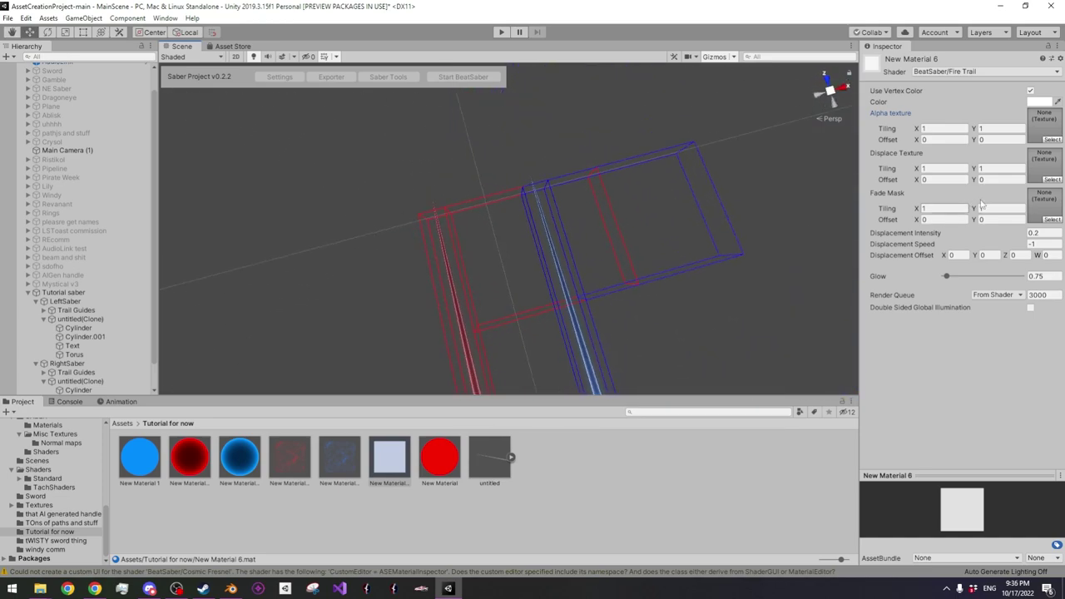
Assign the ISF Moment trail texture as New Material 6's alpha texture
left_click(1046, 160)
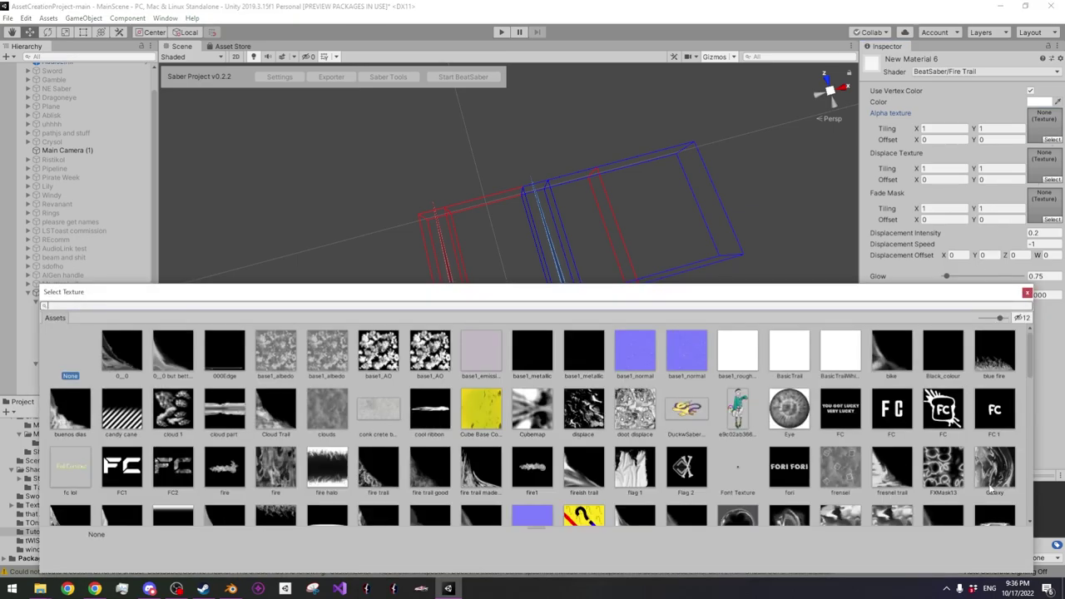
scroll(989, 481, "down", 3)
double_click(947, 472)
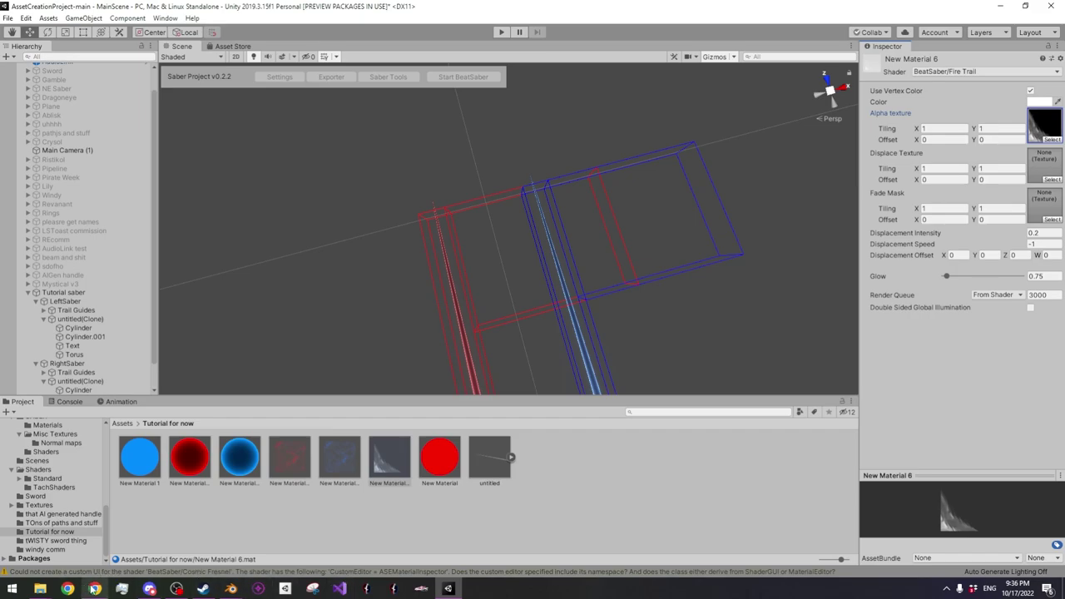
Switch to Chrome, search for photopea in a new tab, open the Photopea editor and dismiss its intro banner
left_click(94, 589)
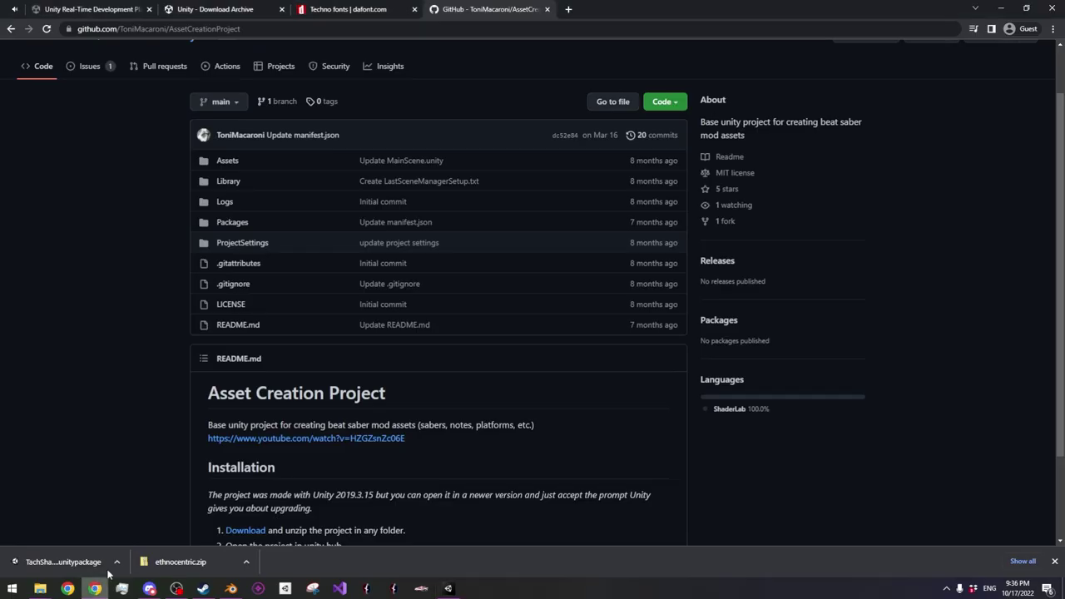
left_click(566, 9)
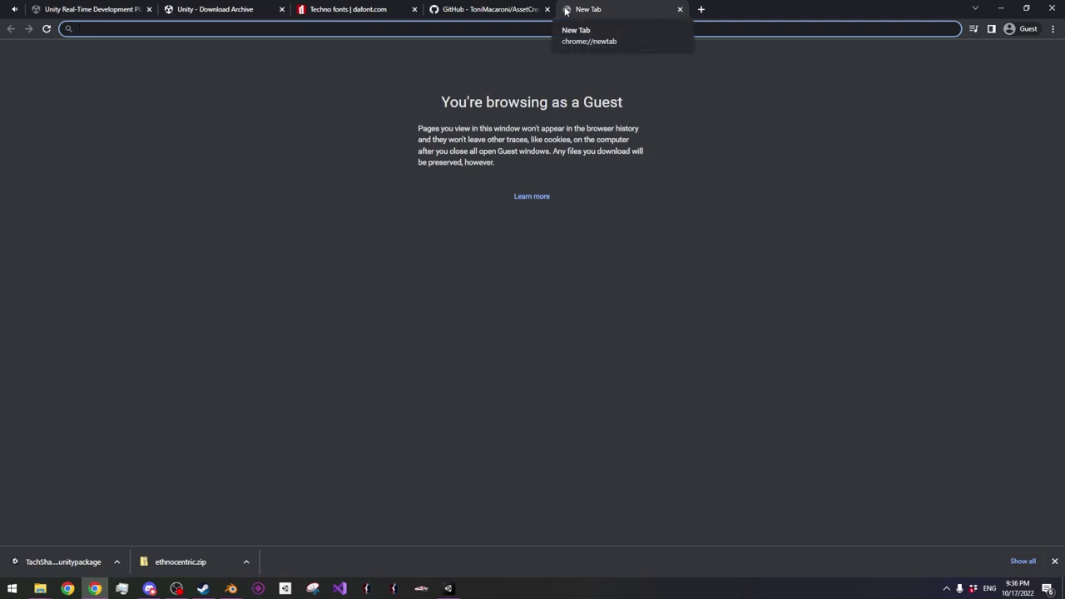
type("photopea")
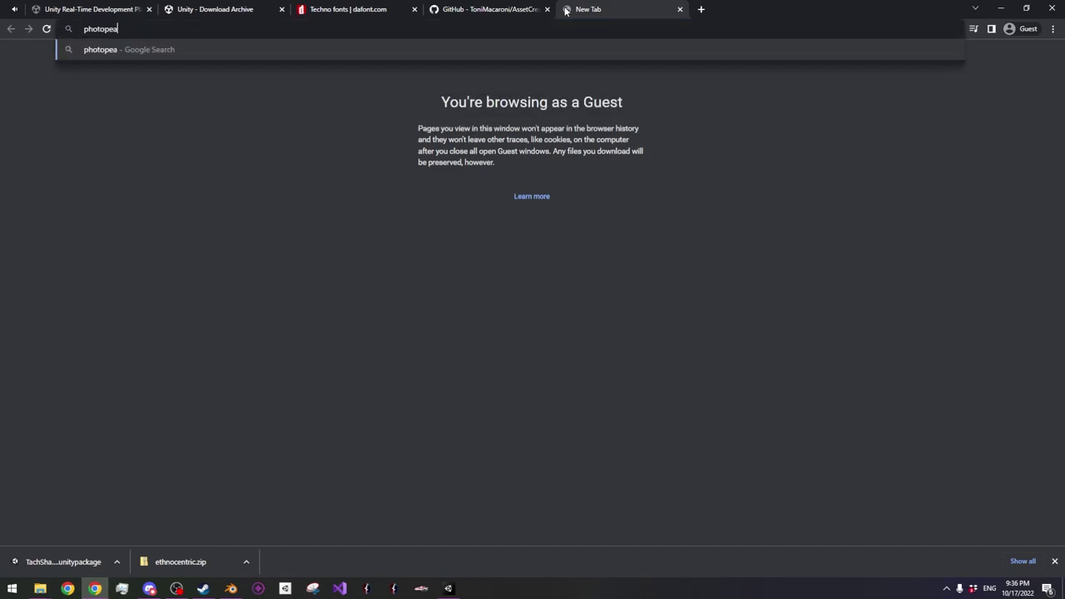
key("Return")
left_click(167, 133)
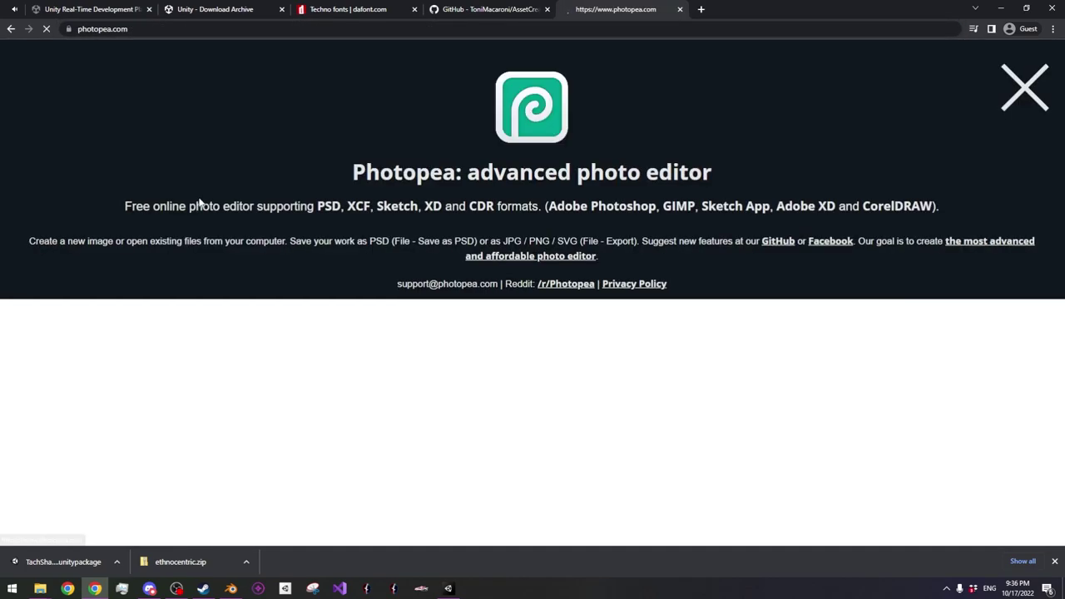
left_click(1024, 86)
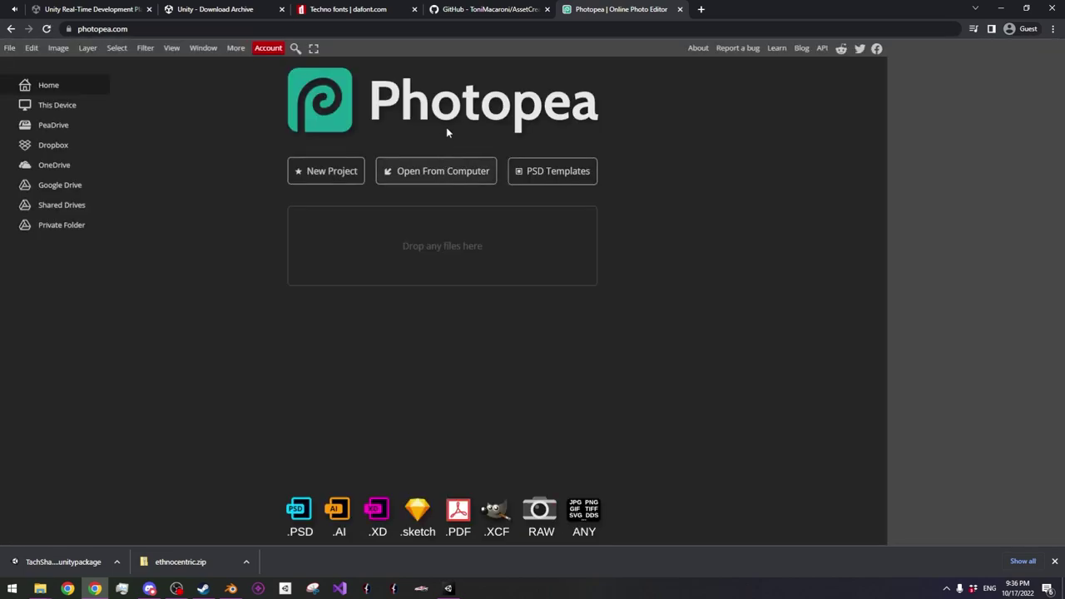
Create a new 1000 by 1000 pixel project with a white background
left_click(327, 171)
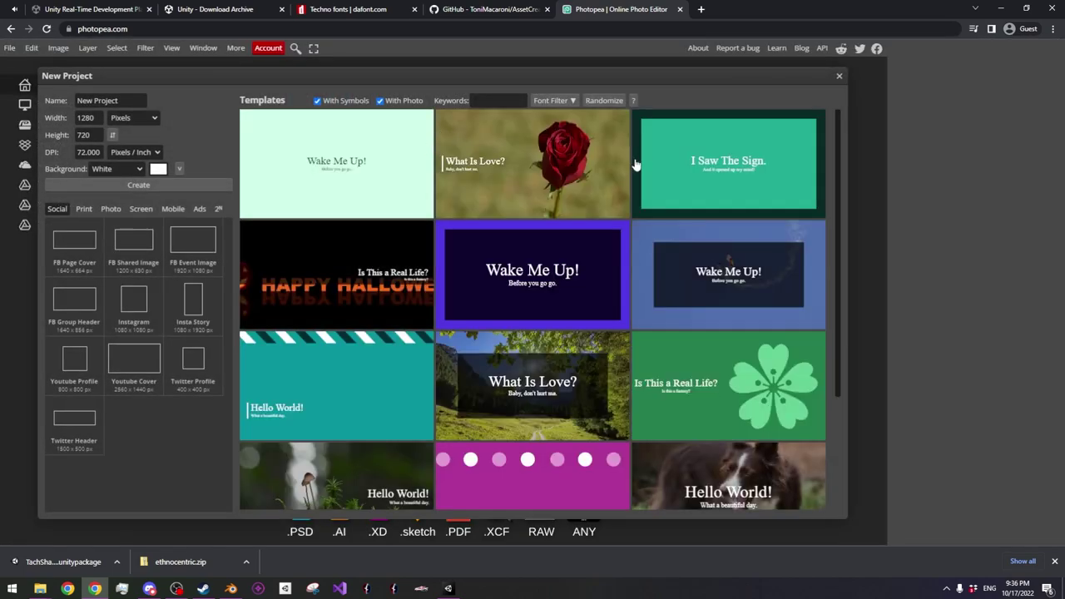
type("1")
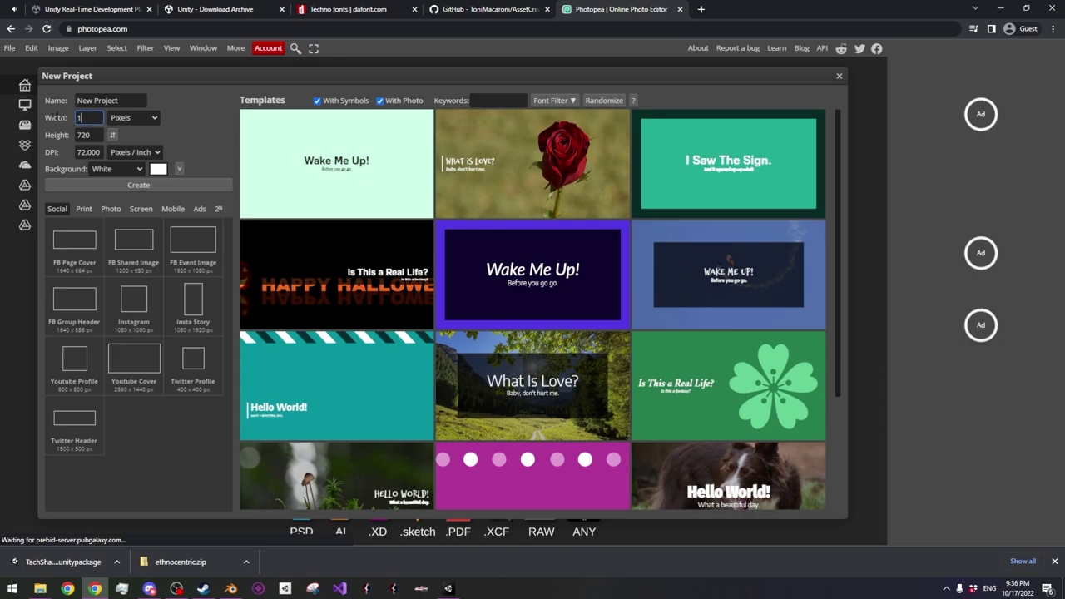
type("000")
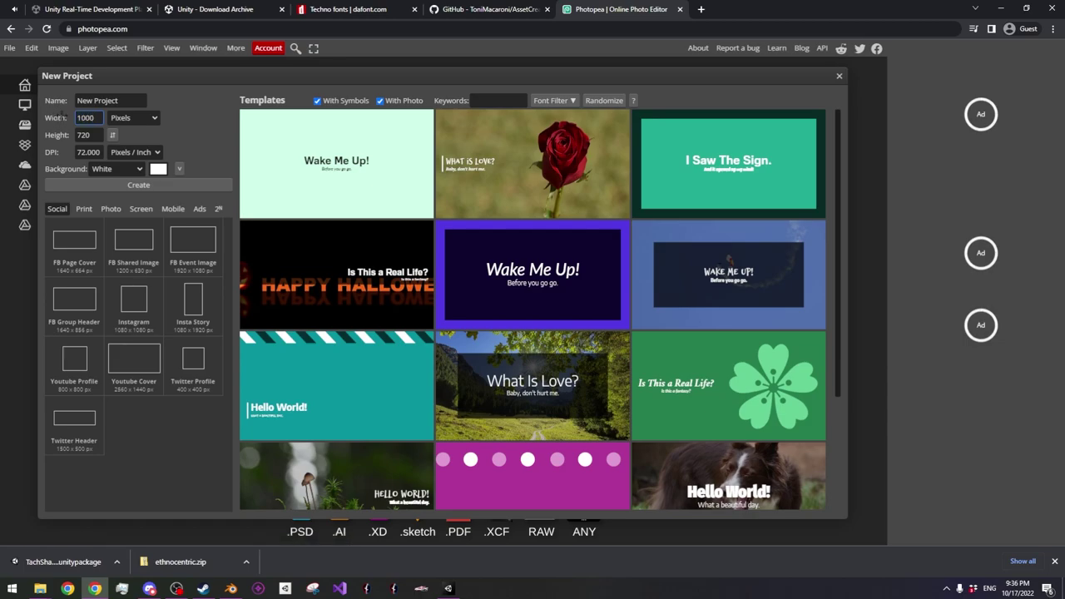
key("Tab")
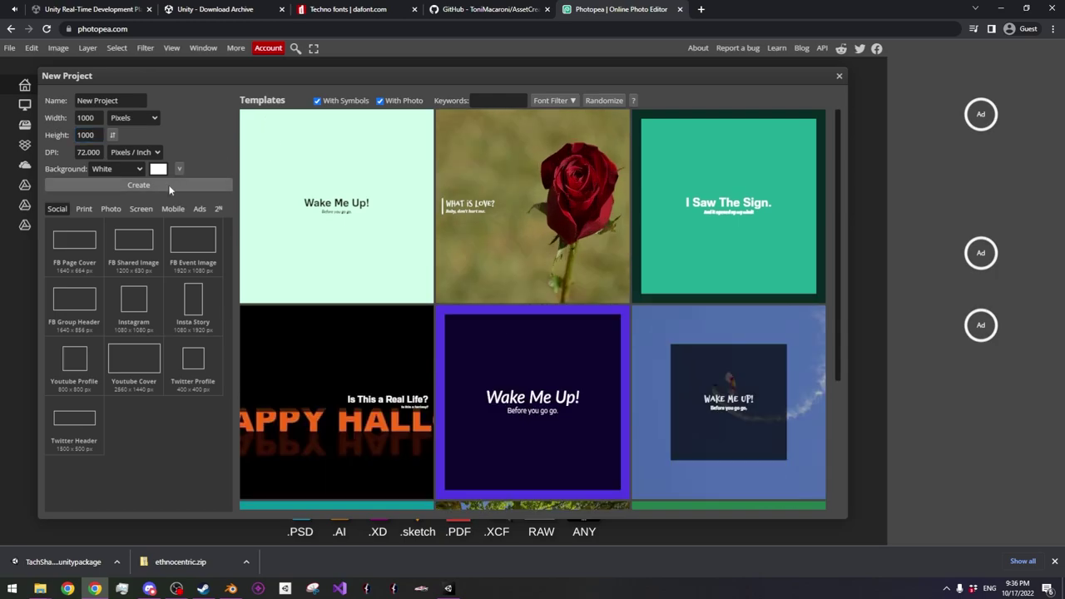
left_click(171, 186)
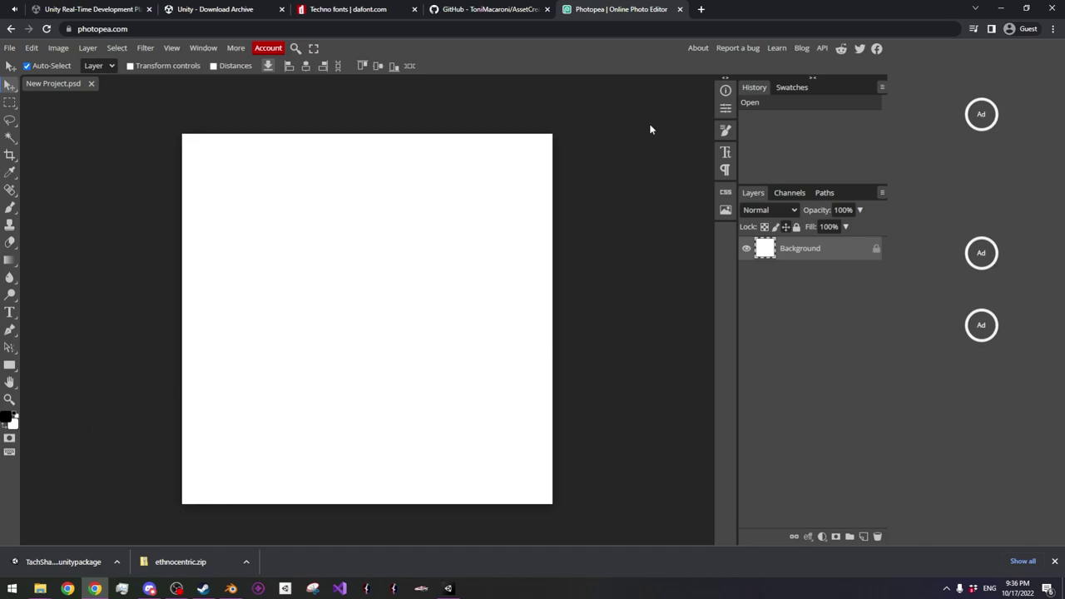
Unlock the Background layer and paint the whole canvas black using a 1000 px brush with colour 000000
left_click(5, 419)
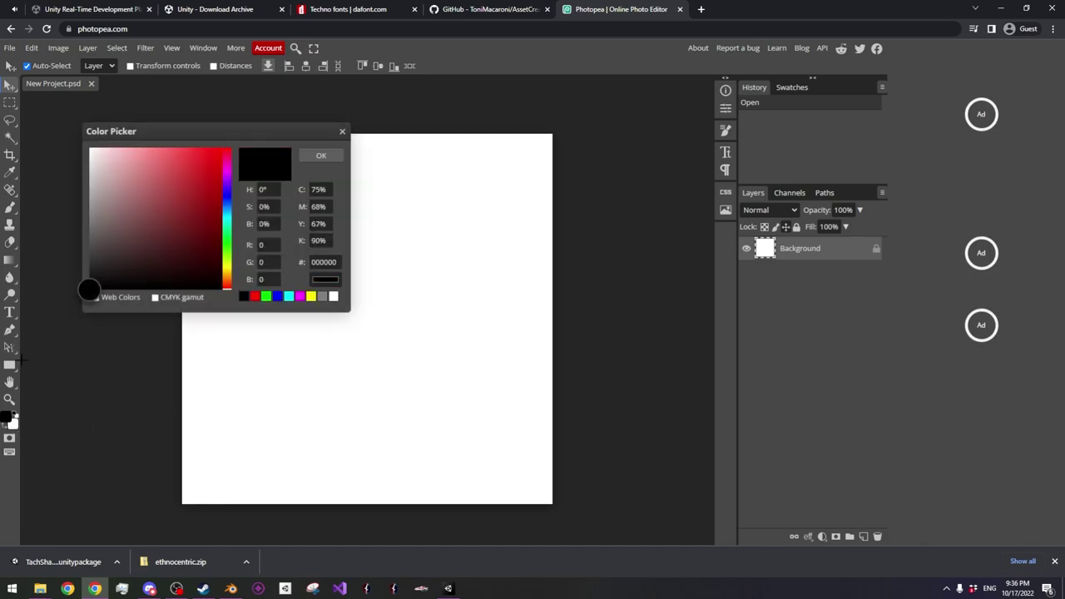
left_click(321, 157)
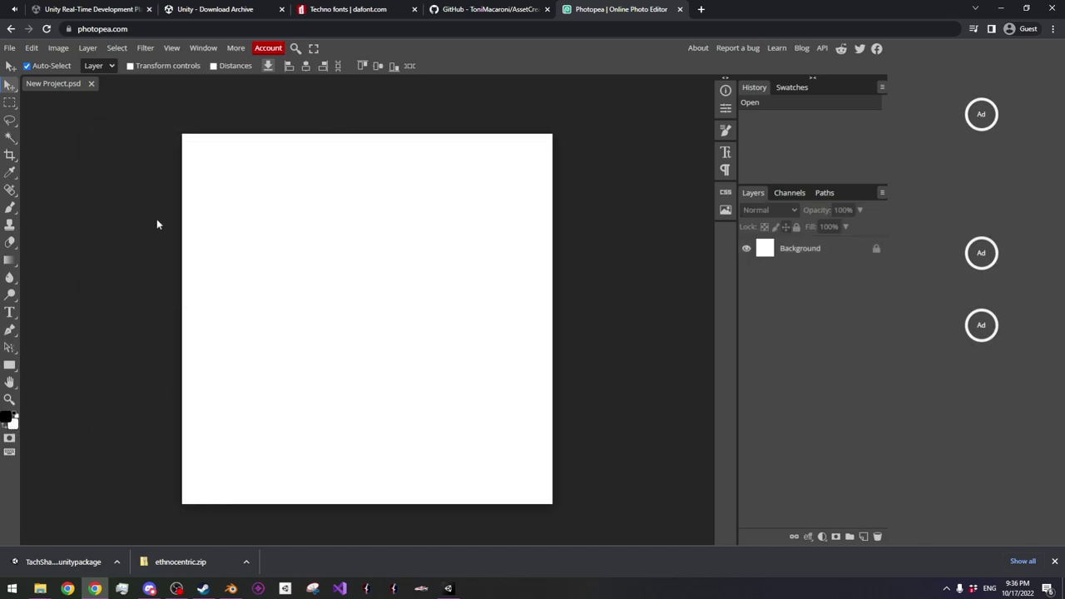
left_click(10, 207)
left_click(33, 66)
left_click_drag(84, 98, 210, 107)
left_click(248, 196)
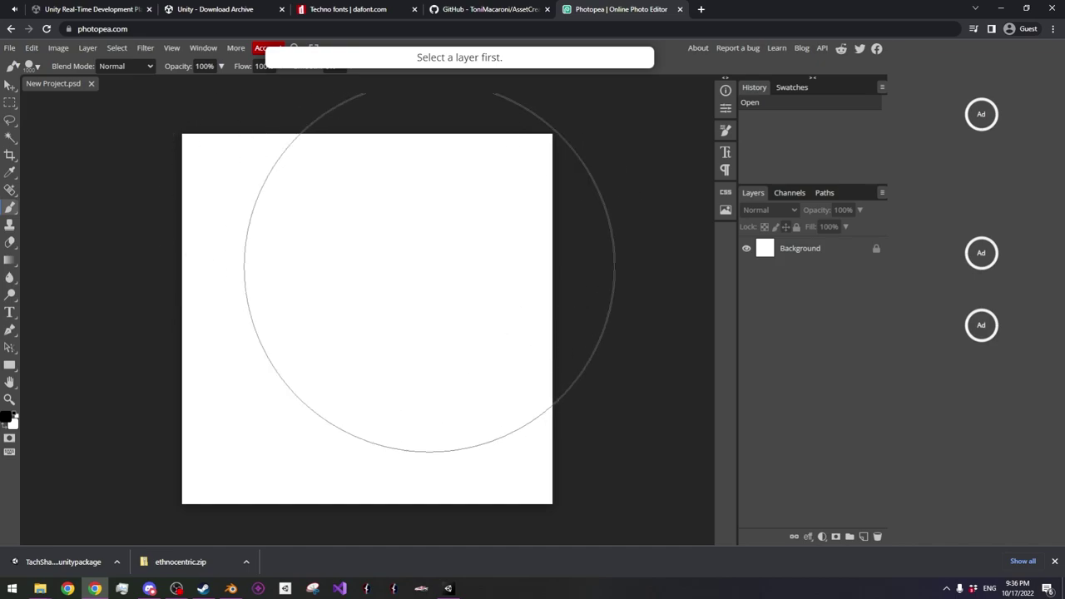
left_click(809, 261)
left_click(875, 249)
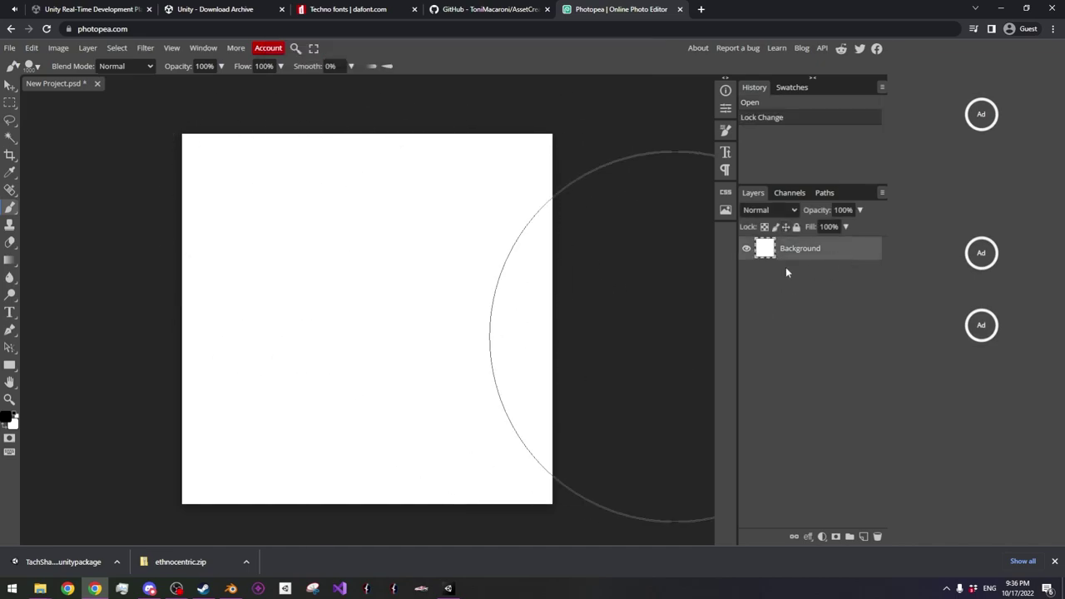
mouse_move(278, 167)
left_mouse_down()
mouse_move(518, 266)
mouse_move(380, 427)
mouse_move(95, 297)
left_mouse_up()
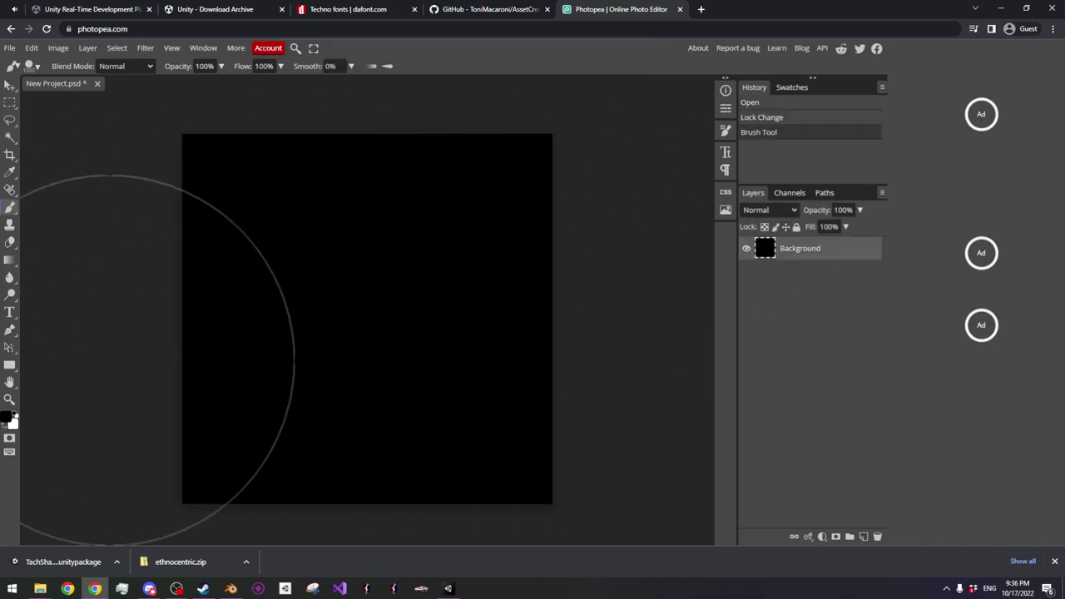
Choose the hard round 24 brush preset and shrink its size to a few pixels
left_click(33, 66)
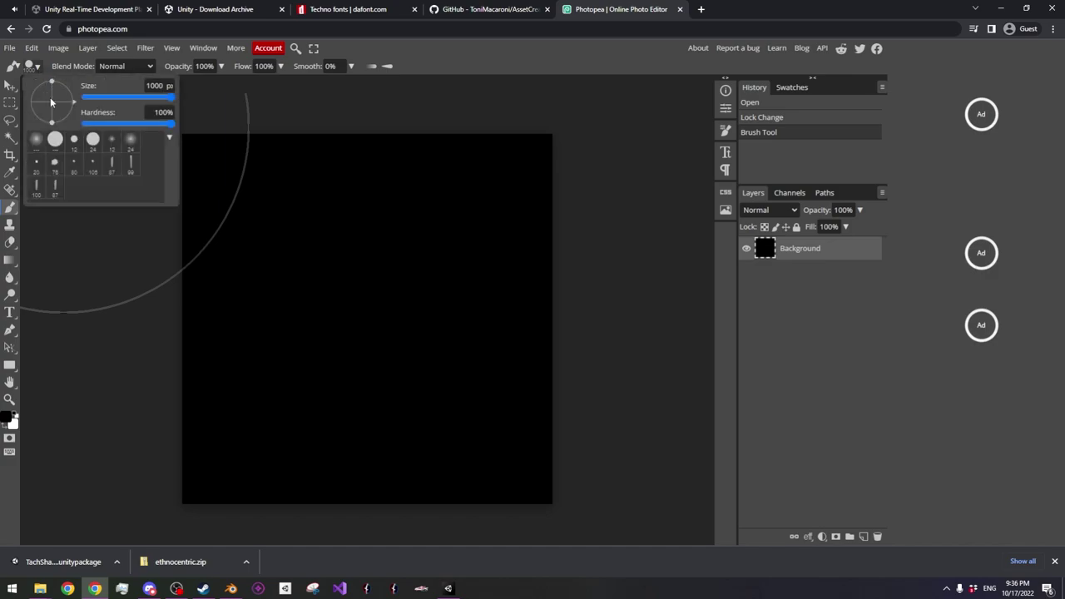
left_click(92, 139)
left_click_drag(106, 98, 92, 99)
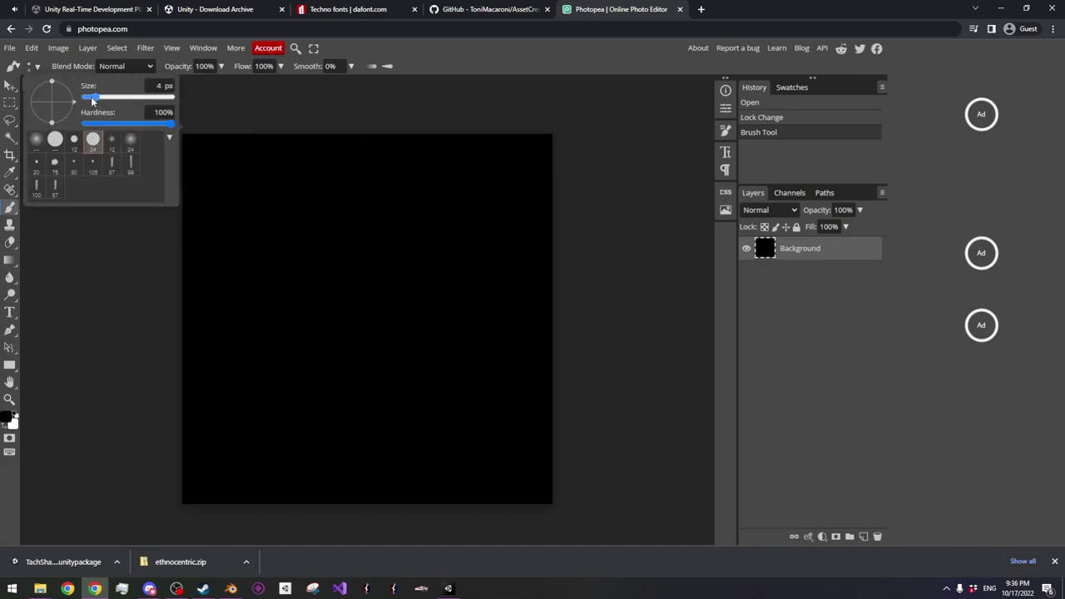
left_click(274, 87)
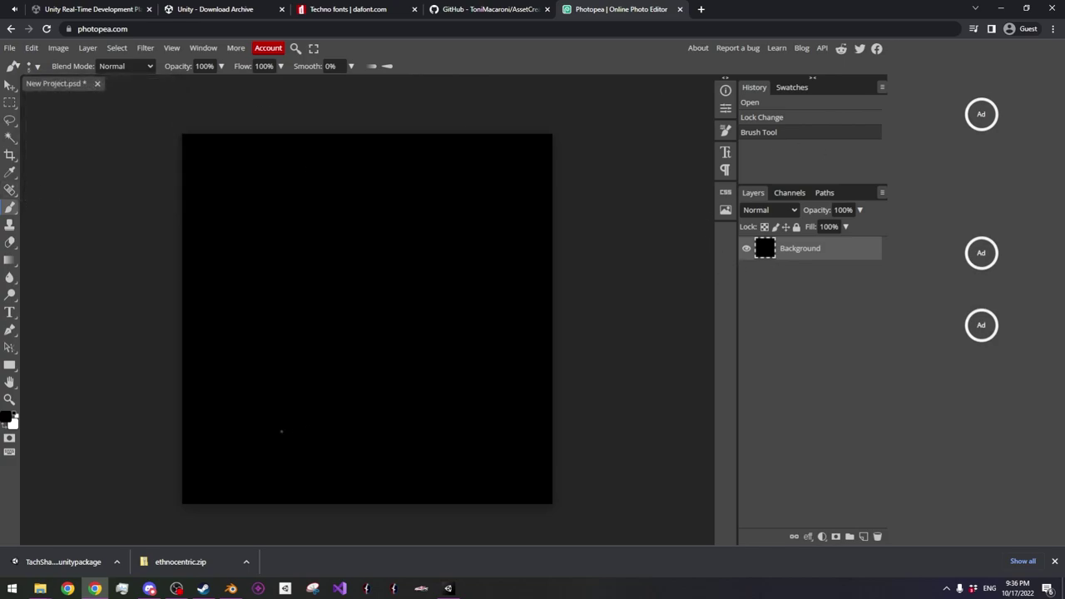
Switch to Unity to review New Material 6's alpha texture against the saber trail guides, and return to Photopea in Chrome
left_click(448, 588)
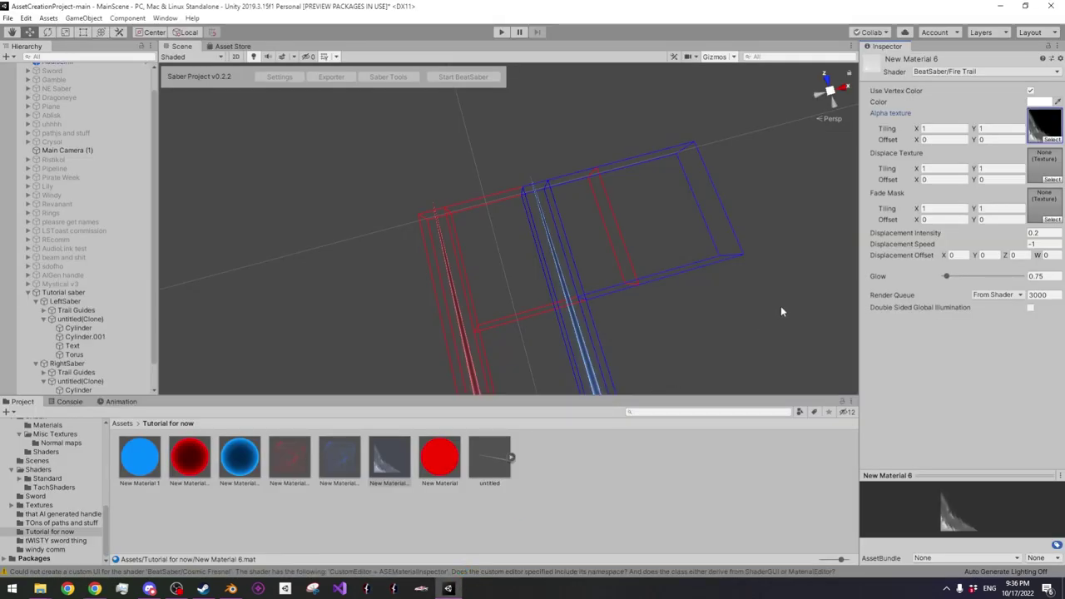
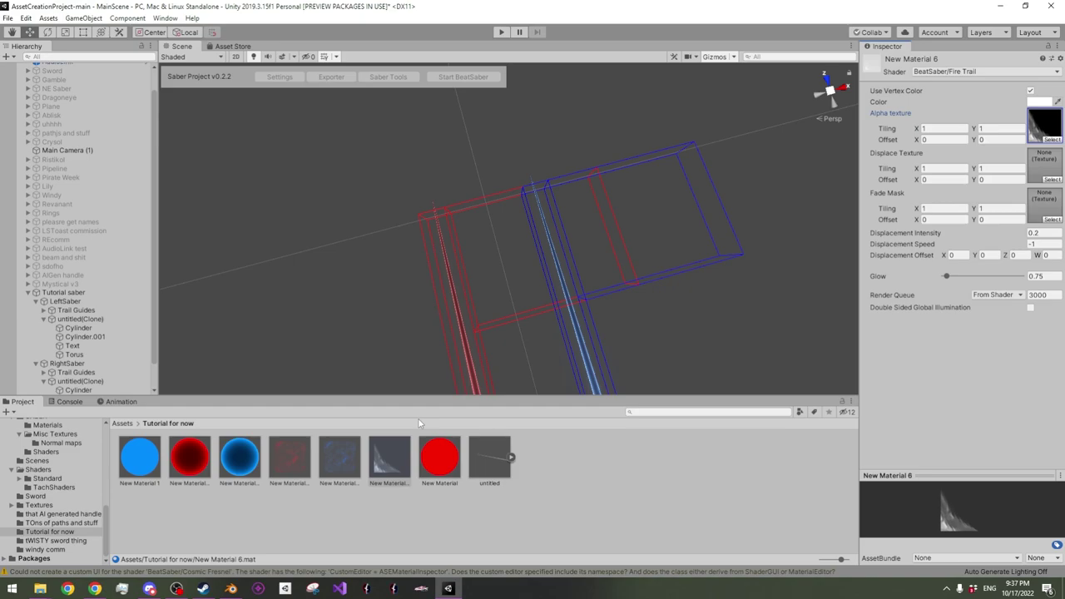
left_click(95, 588)
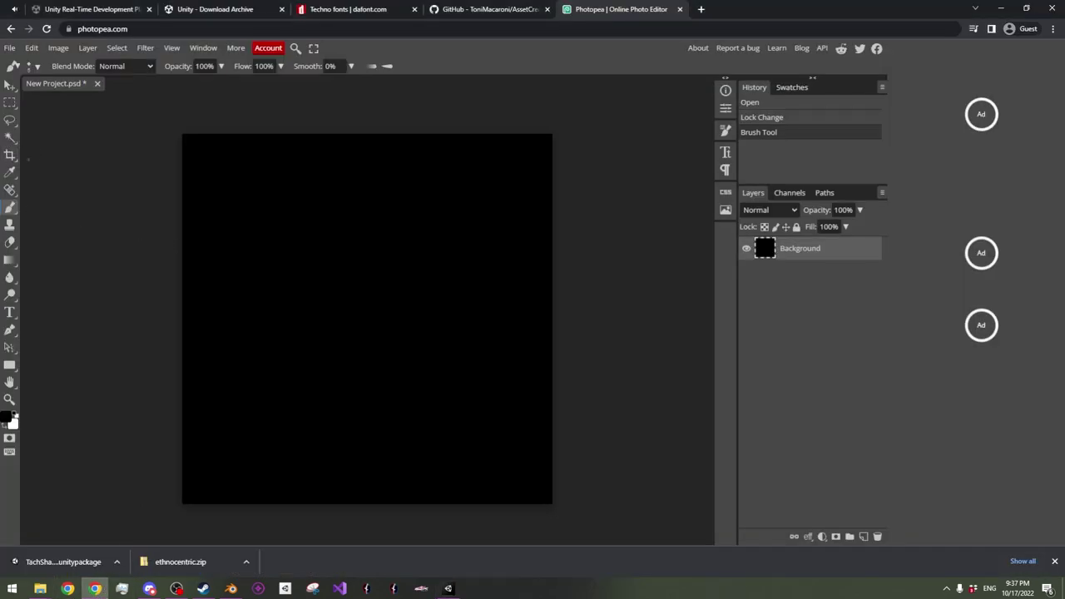
Set the brush colour to white with the Normal blend mode and paint an inward curve from the canvas's upper-left to lower-right corner
left_click(150, 67)
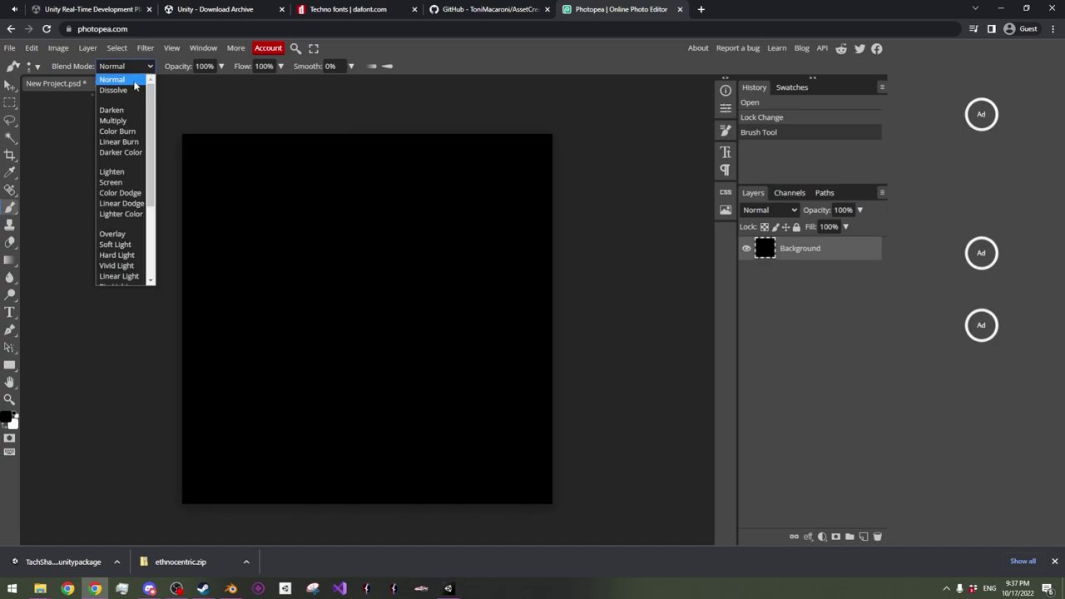
left_click(134, 80)
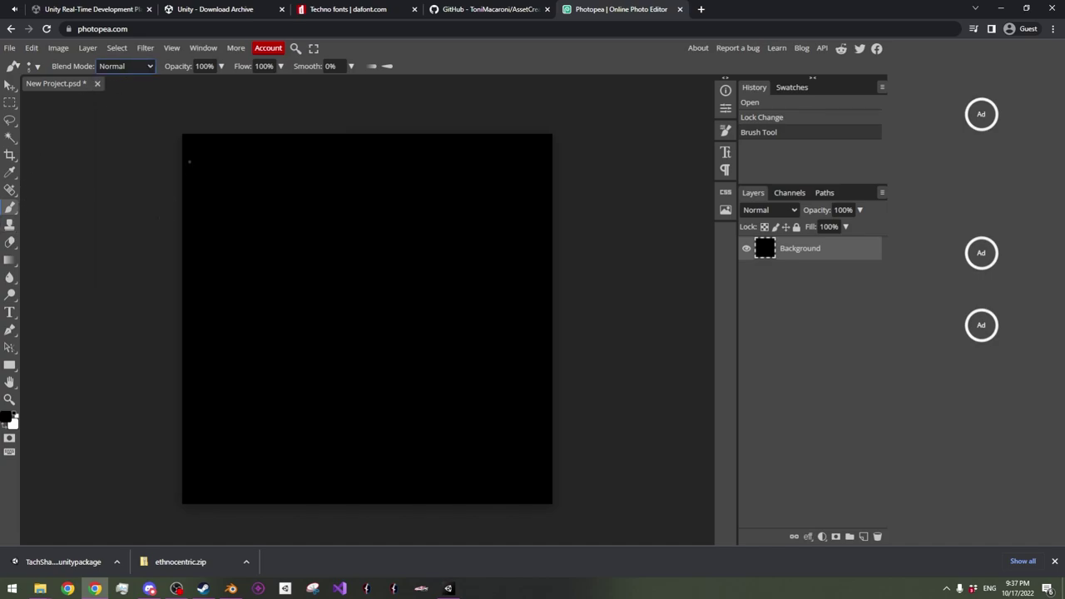
left_click(788, 87)
left_click(836, 104)
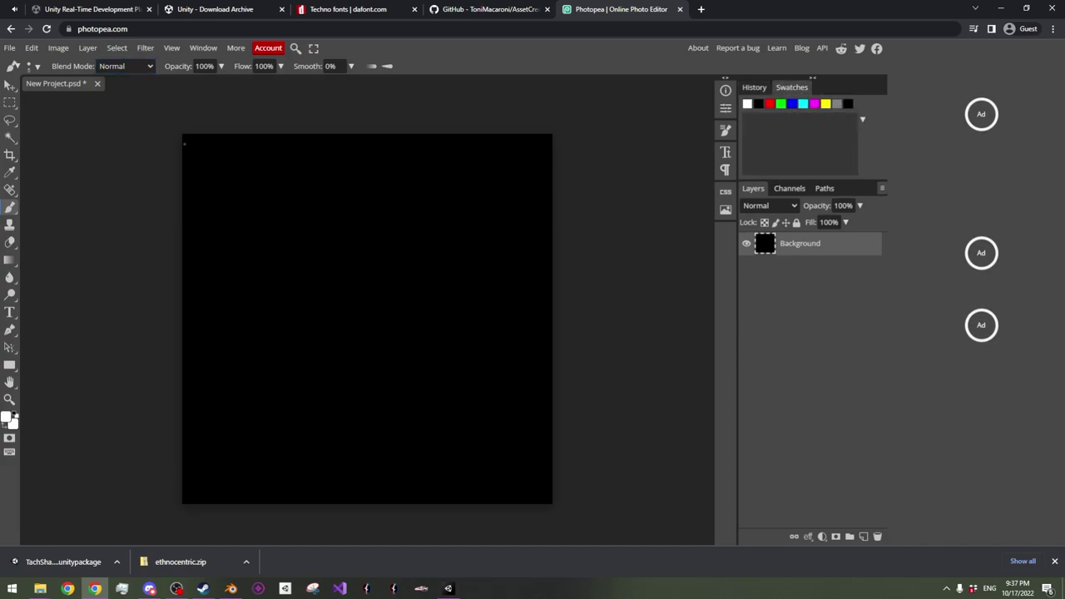
left_click_drag(209, 263, 263, 354)
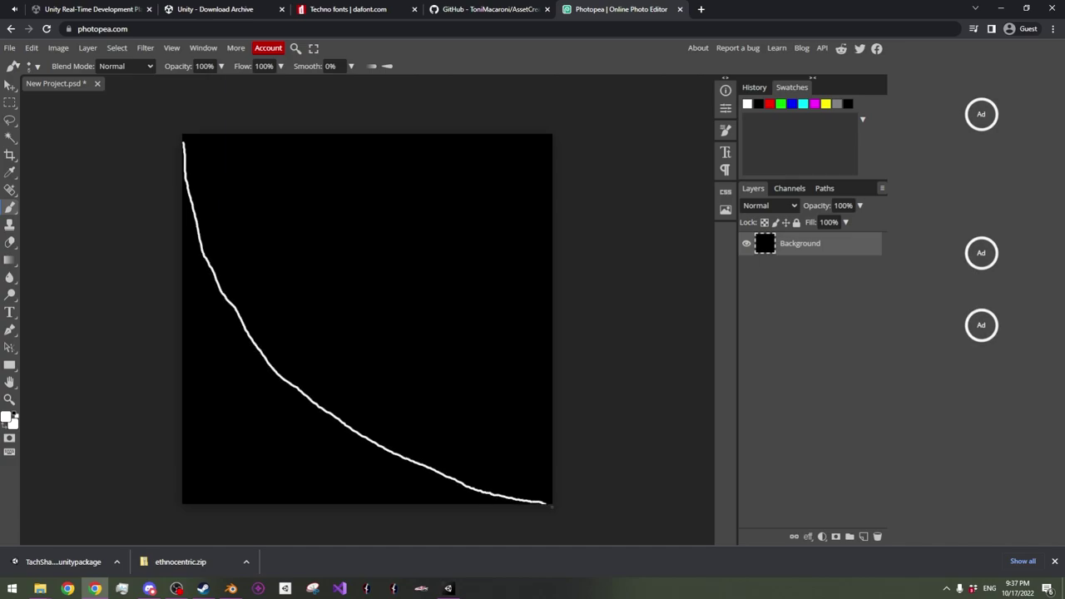
Try to extend the white curve into the lower-right corner of the canvas
scroll(594, 525, "up", 2)
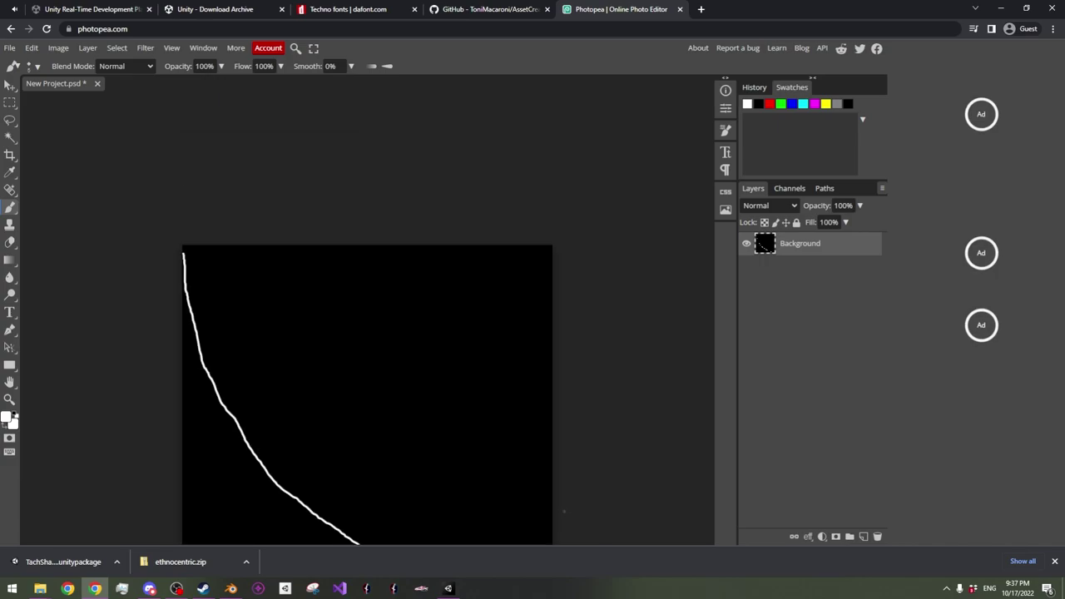
scroll(564, 512, "down", 4)
scroll(541, 370, "up", 5, "alt")
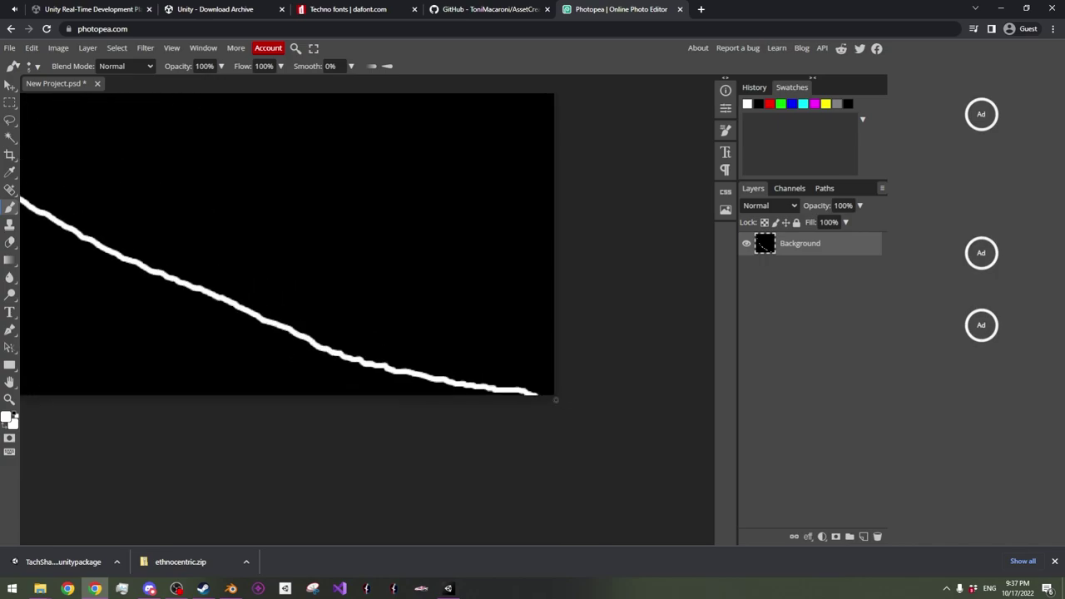
left_click_drag(551, 377, 552, 385)
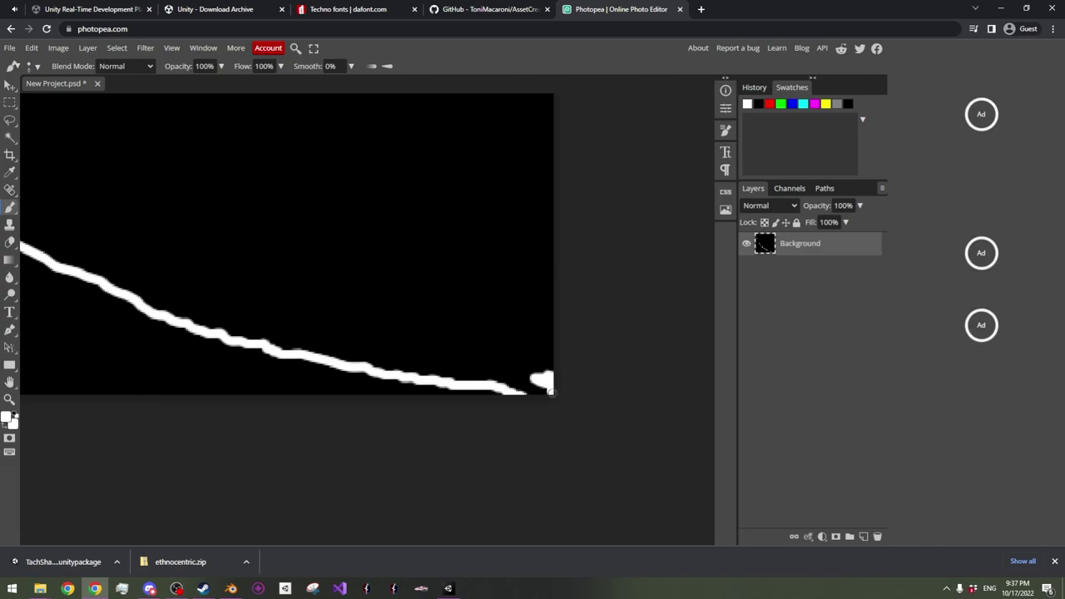
key("ctrl+z")
Extend the upper end of the white curve closer to the canvas's upper-left corner
scroll(554, 383, "down", 5)
scroll(494, 361, "up", 7)
scroll(494, 361, "down", 3, "alt")
scroll(484, 364, "down", 2, "alt")
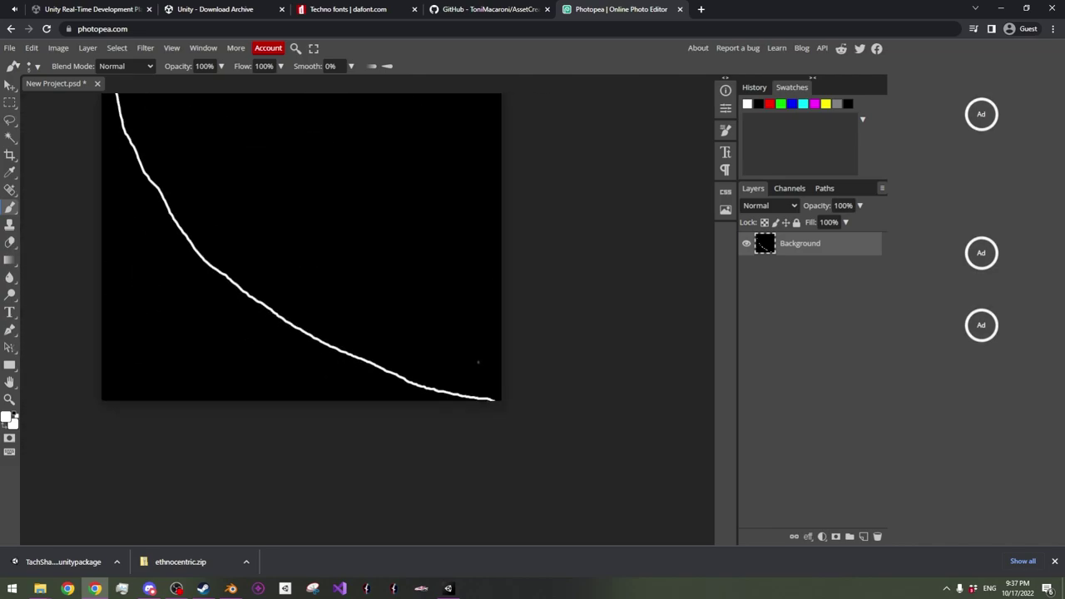
scroll(473, 362, "up", 3)
scroll(417, 356, "down", 1)
scroll(395, 352, "down", 1)
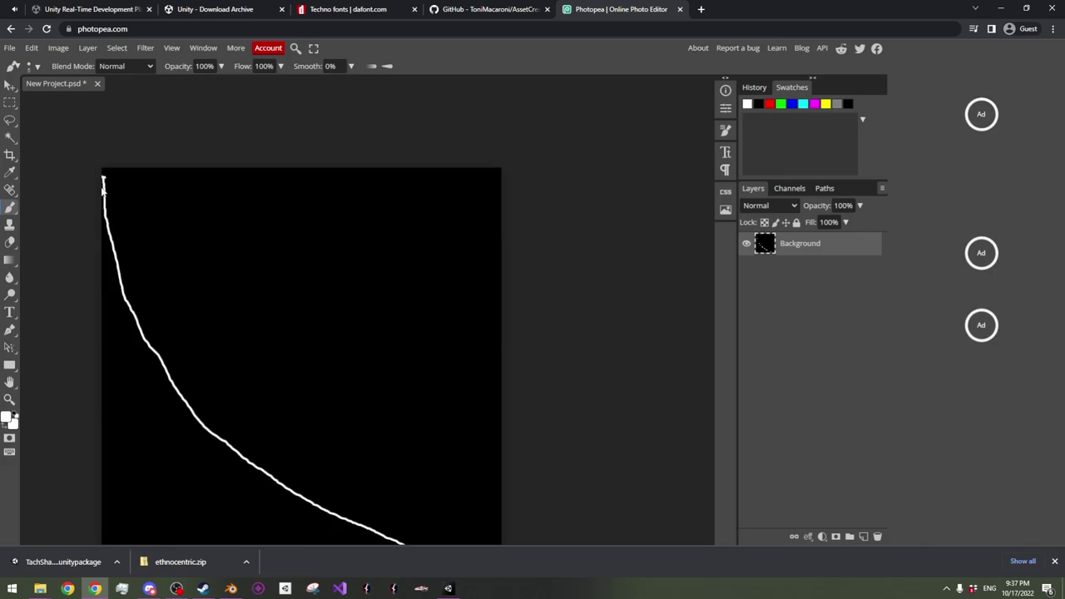
scroll(103, 175, "up", 3, "alt")
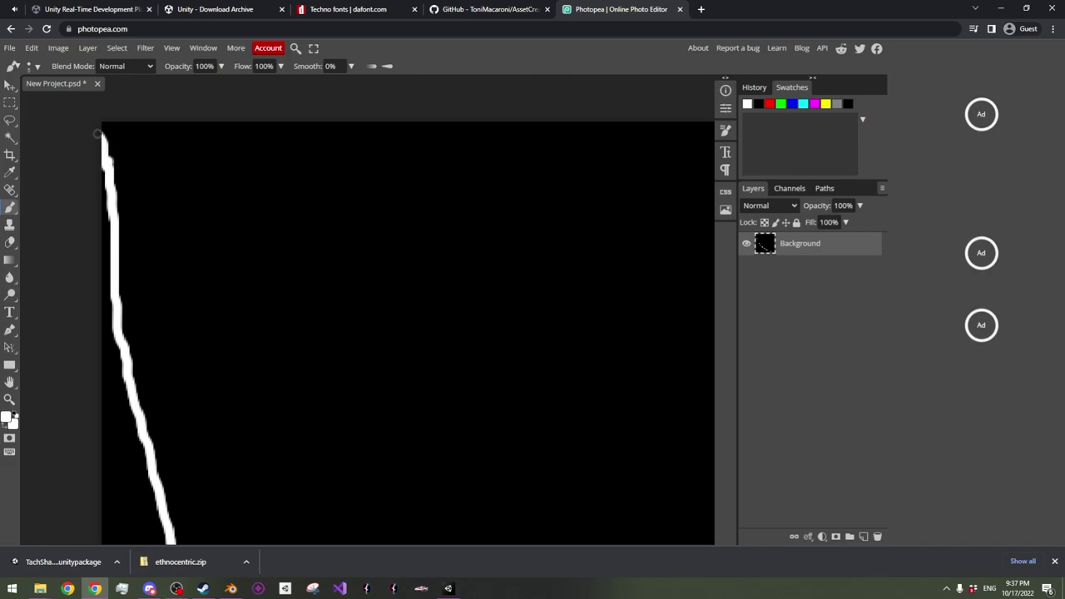
scroll(238, 255, "down", 3, "alt")
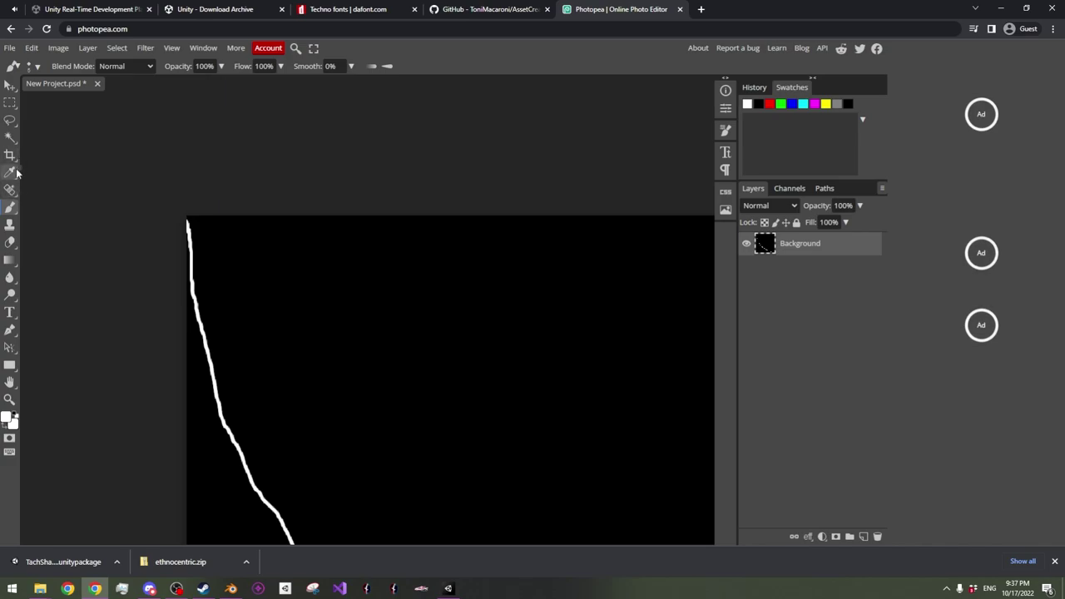
Select the black area below the white curve using the Quick Selection tool
mouse_move(18, 207)
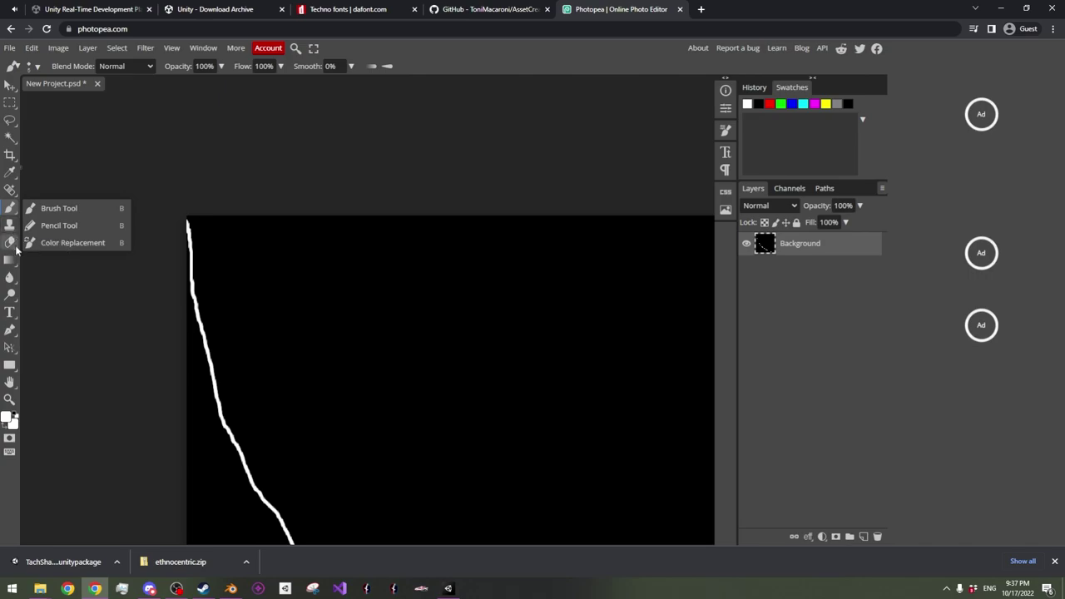
left_click(10, 191)
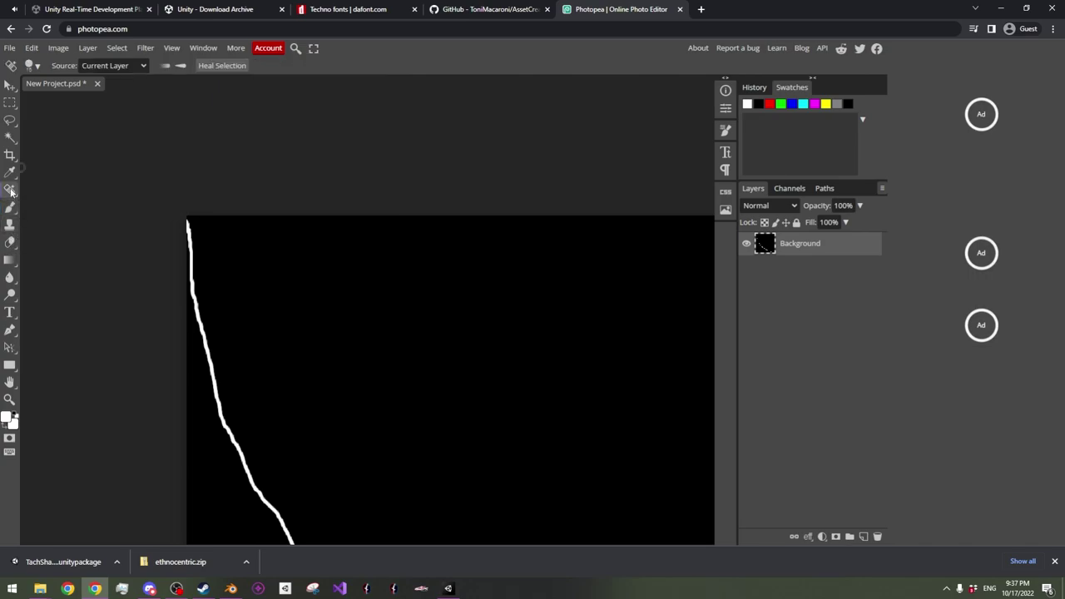
mouse_move(16, 193)
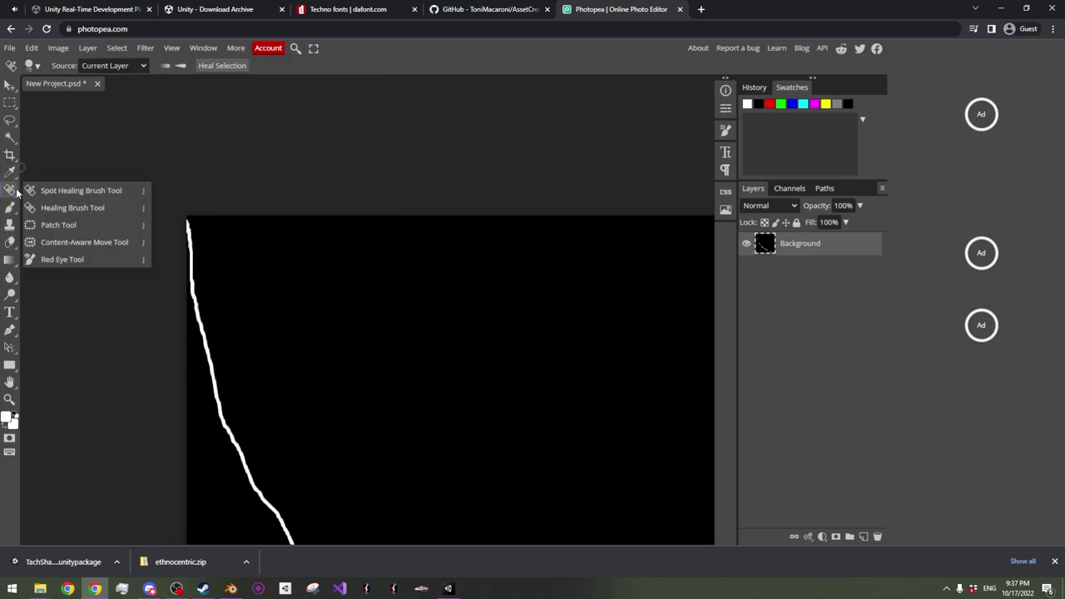
left_click(10, 139)
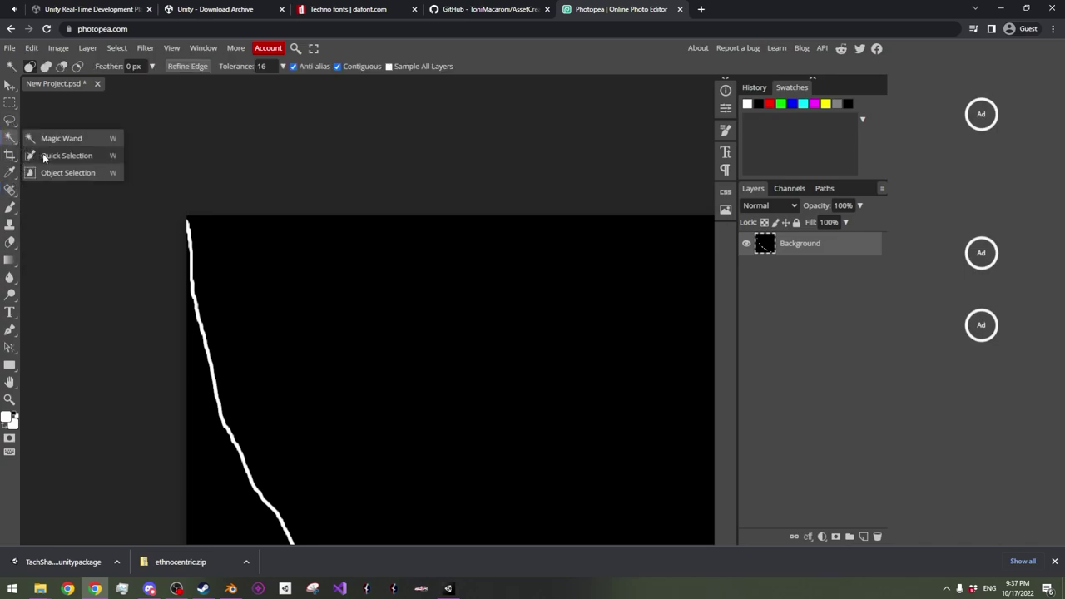
left_click(47, 157)
left_click_drag(217, 471, 211, 472)
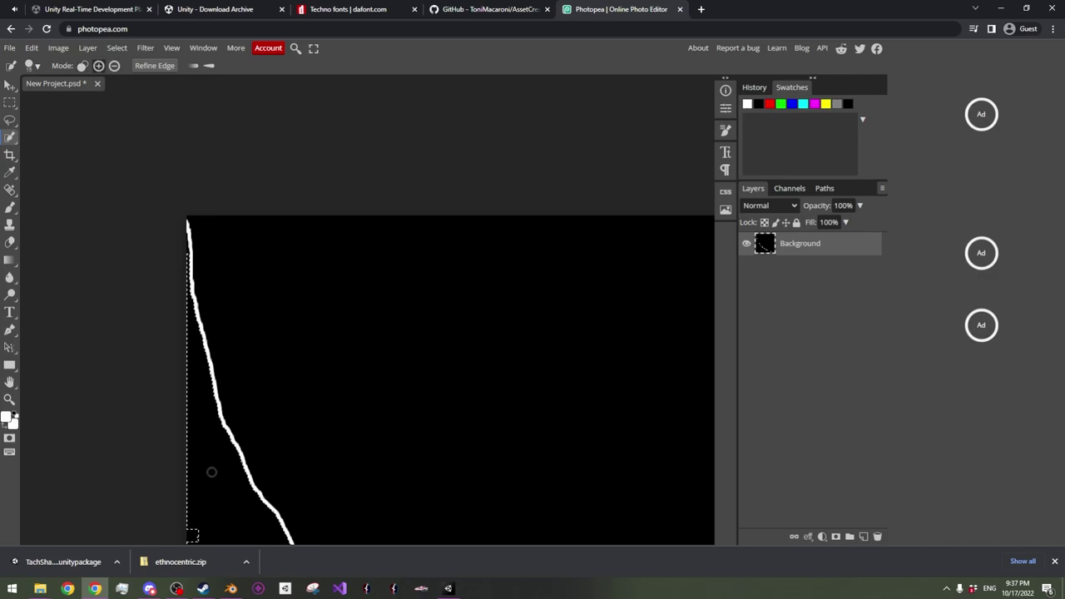
scroll(213, 445, "down", 5)
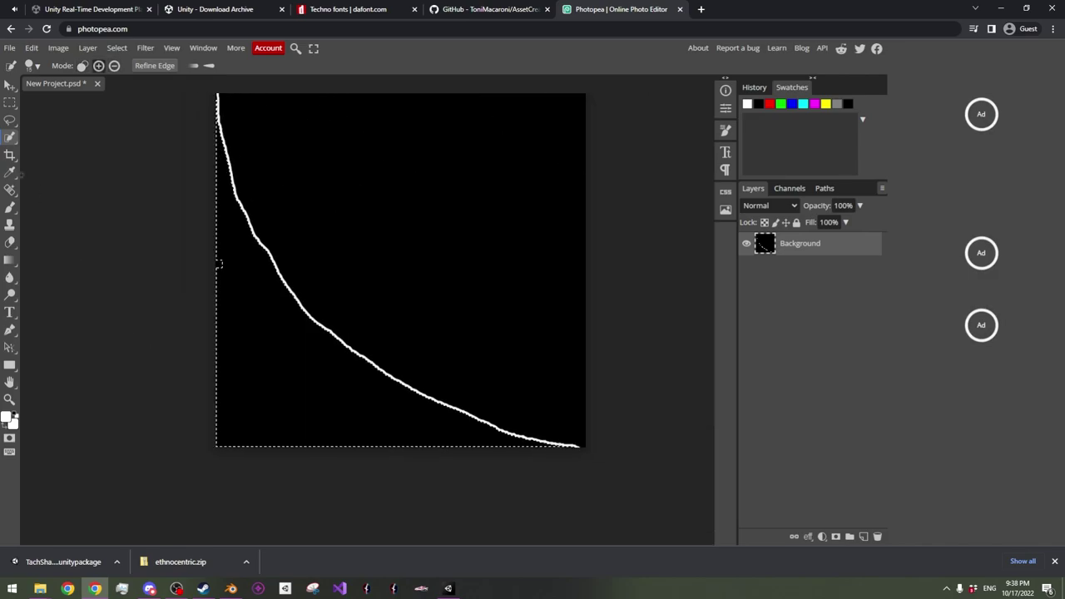
Paint the area below the curve solid white with a much larger brush, setting the brush smoothing to 45%
left_click(10, 207)
left_click(32, 66)
left_click_drag(84, 99, 145, 98)
mouse_move(229, 359)
left_mouse_down()
mouse_move(214, 298)
mouse_move(250, 333)
mouse_move(172, 280)
mouse_move(494, 495)
left_mouse_up()
left_click(281, 67)
left_click(351, 67)
left_click(322, 84)
mouse_move(278, 400)
left_mouse_down()
mouse_move(361, 442)
mouse_move(531, 483)
mouse_move(267, 330)
mouse_move(162, 138)
left_mouse_up()
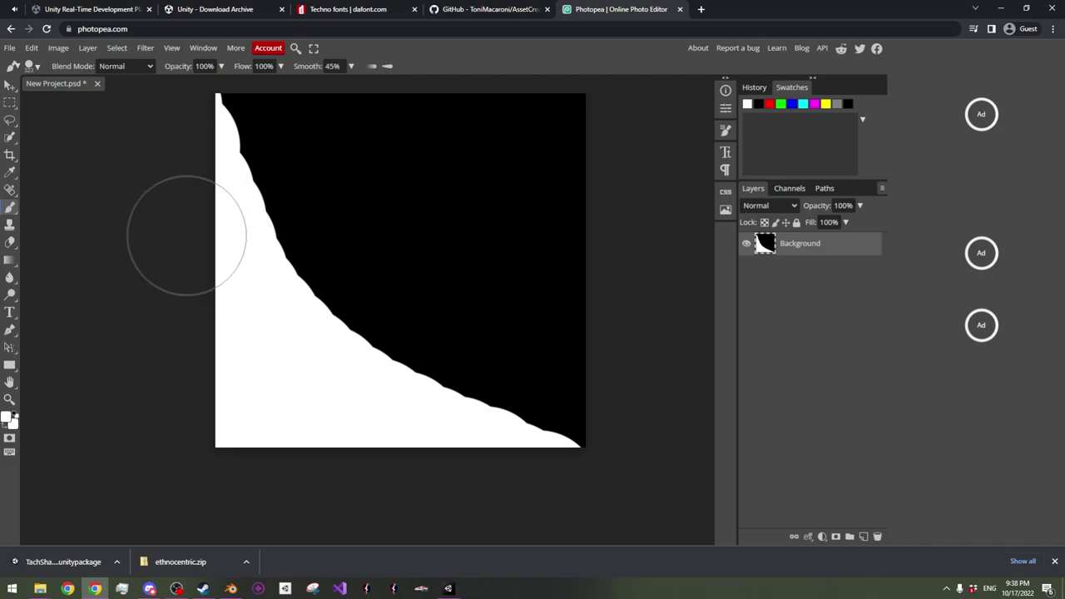
Apply a Box Blur with a 15 px radius to the black-and-white curve
left_click(145, 47)
mouse_move(179, 165)
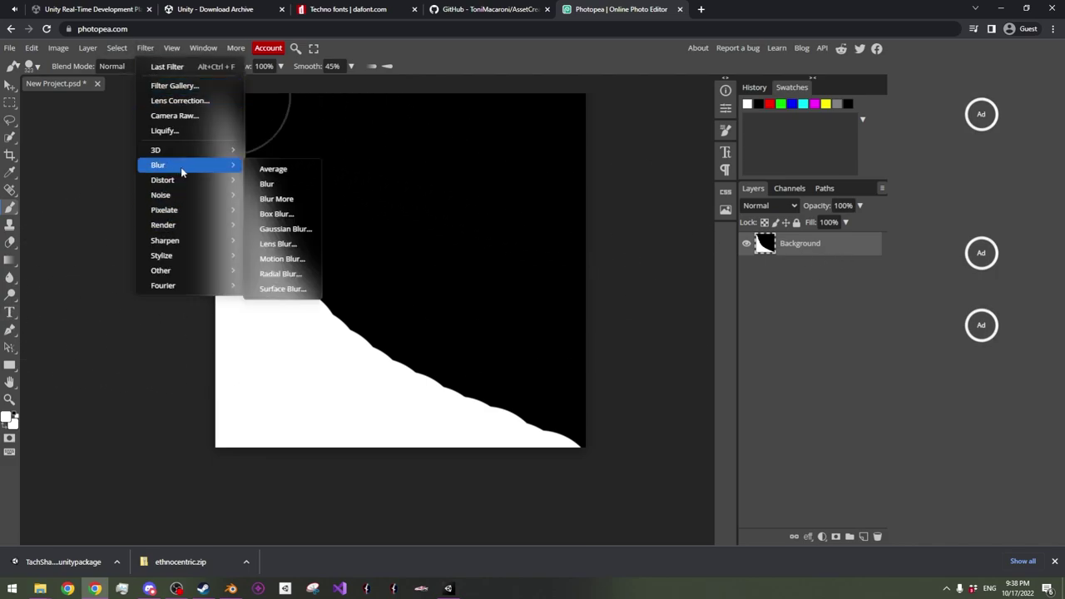
left_click(258, 210)
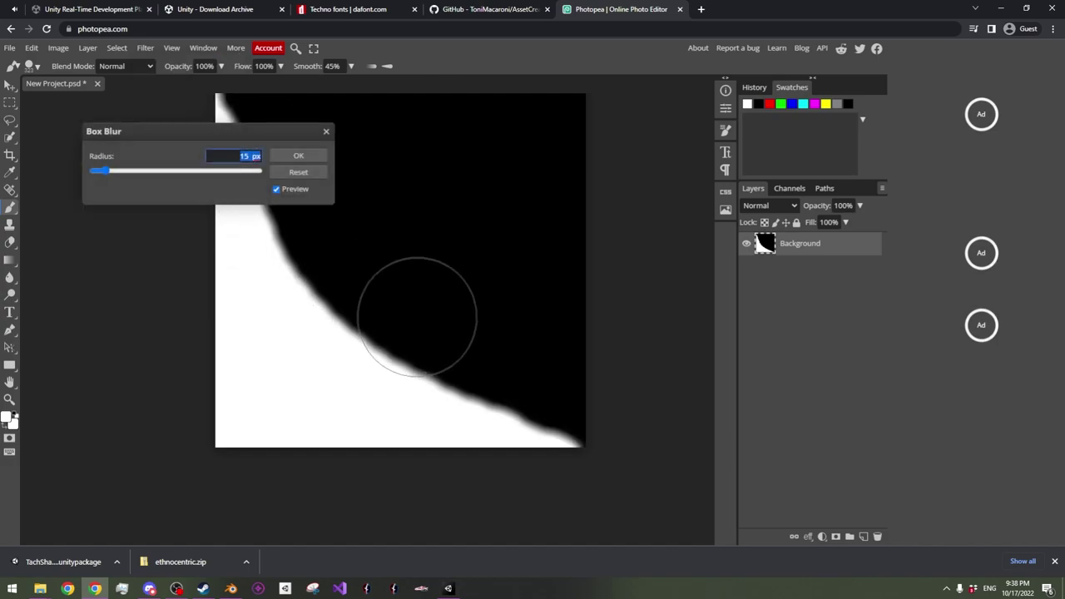
left_click(298, 155)
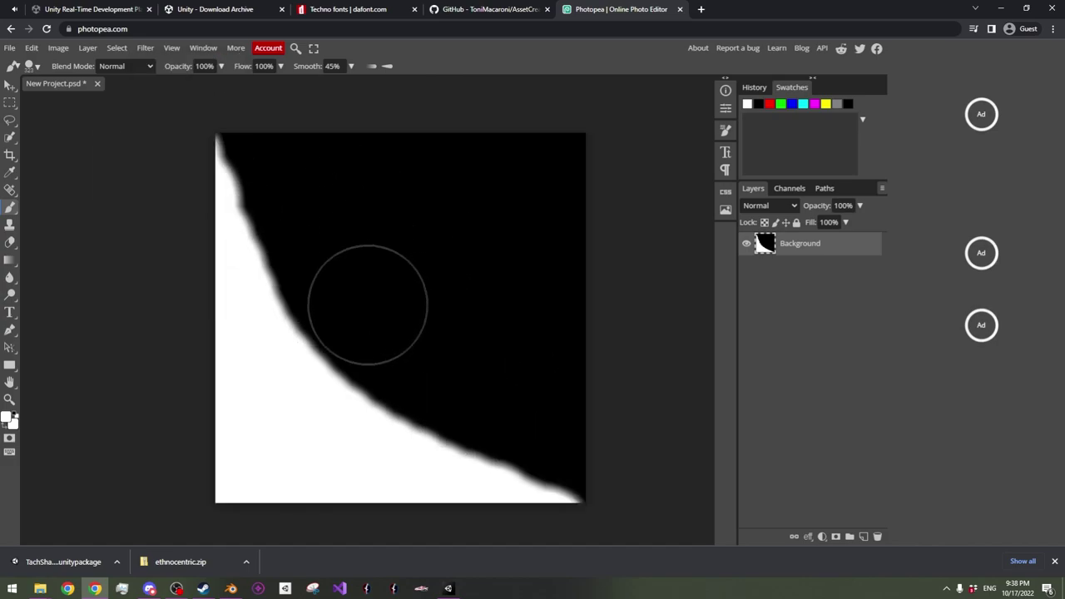
Paint black with the large brush over the blurred white edge near the canvas's upper-left corner so it tapers to a point
scroll(214, 134, "up", 4, "alt")
scroll(215, 183, "up", 5)
scroll(195, 237, "down", 3)
left_click(10, 243)
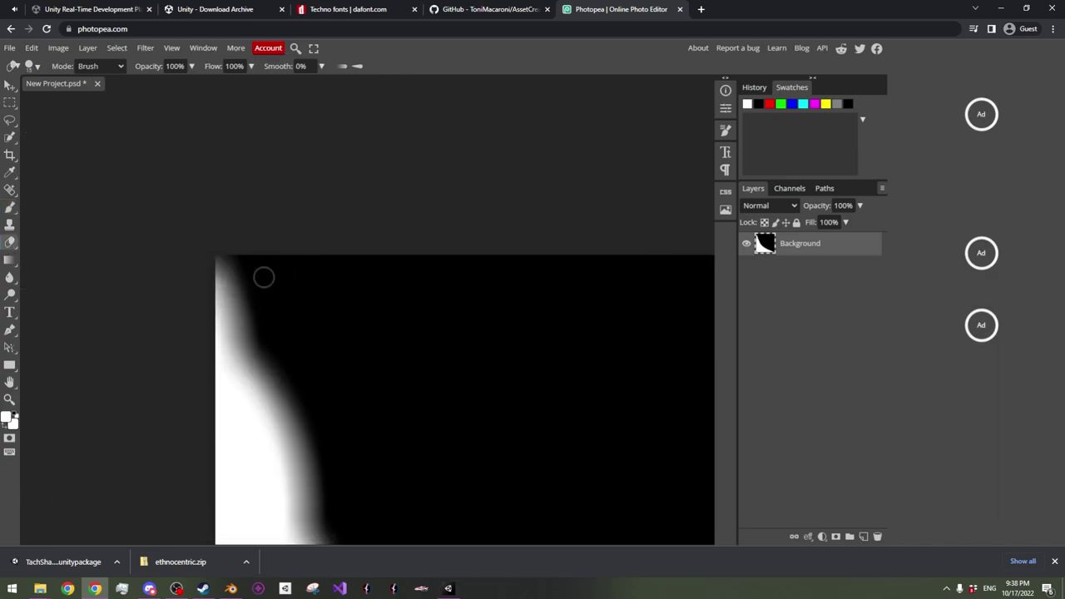
left_click(10, 207)
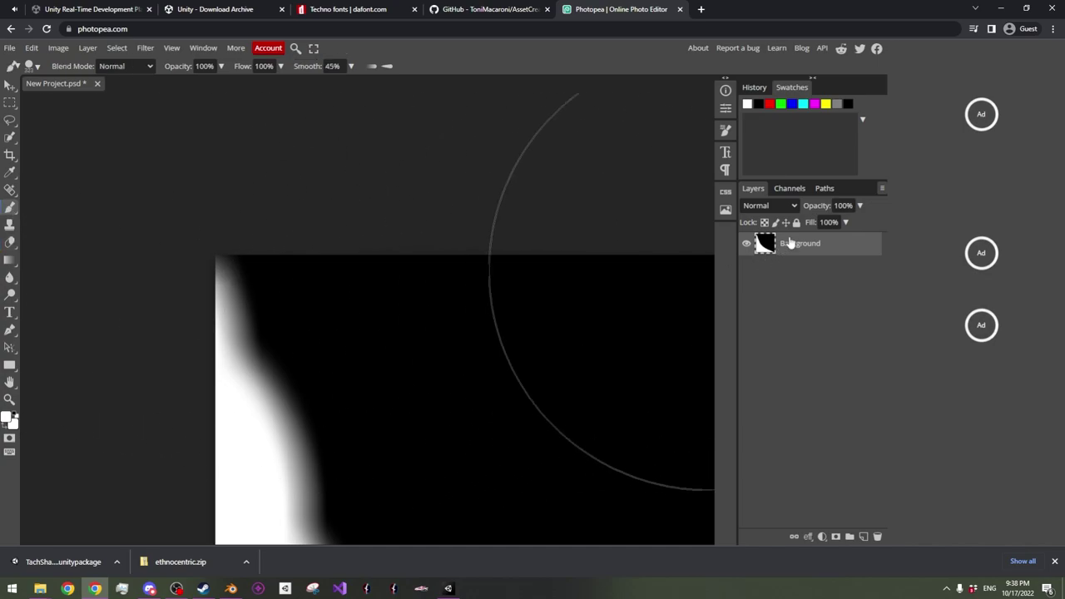
left_click(759, 104)
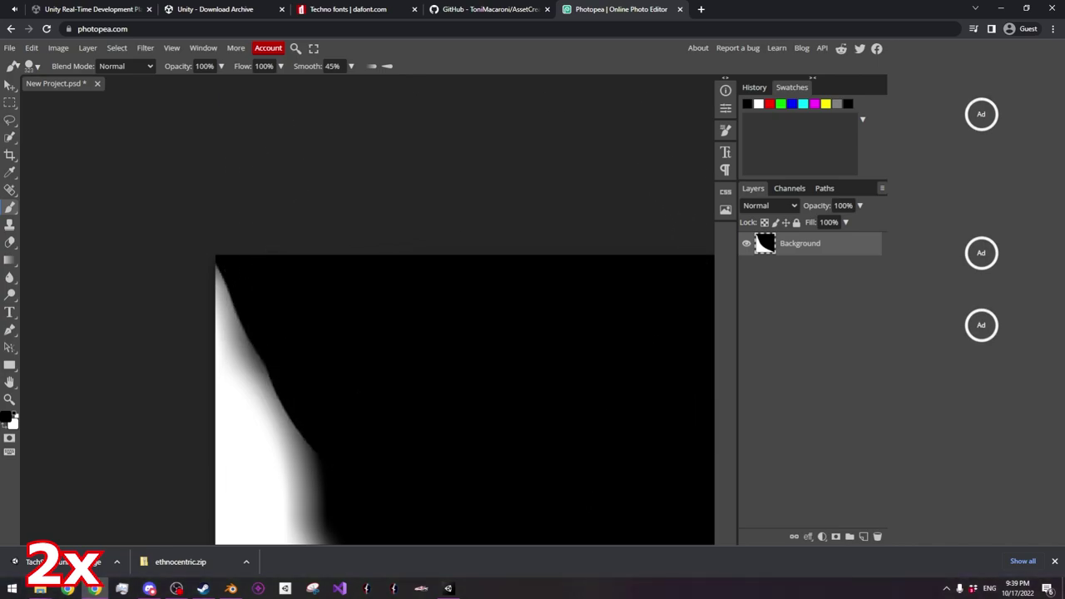
scroll(483, 366, "down", 6, "alt")
scroll(500, 383, "down", 5)
scroll(507, 388, "up", 3)
scroll(539, 358, "down", 2, "alt")
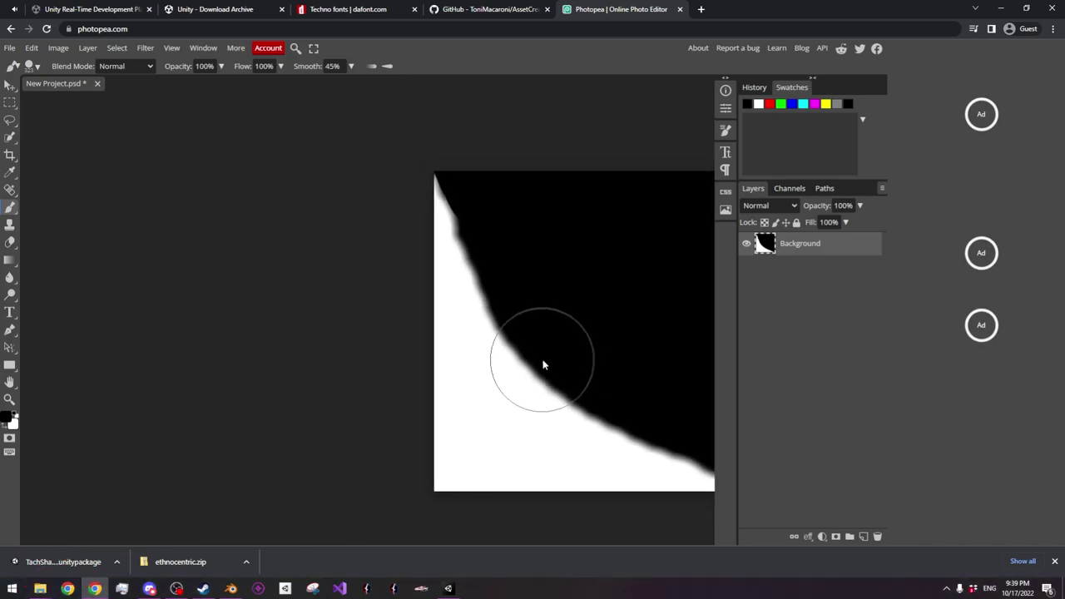
scroll(543, 367, "down", 4, "ctrl")
scroll(395, 370, "up", 2, "ctrl")
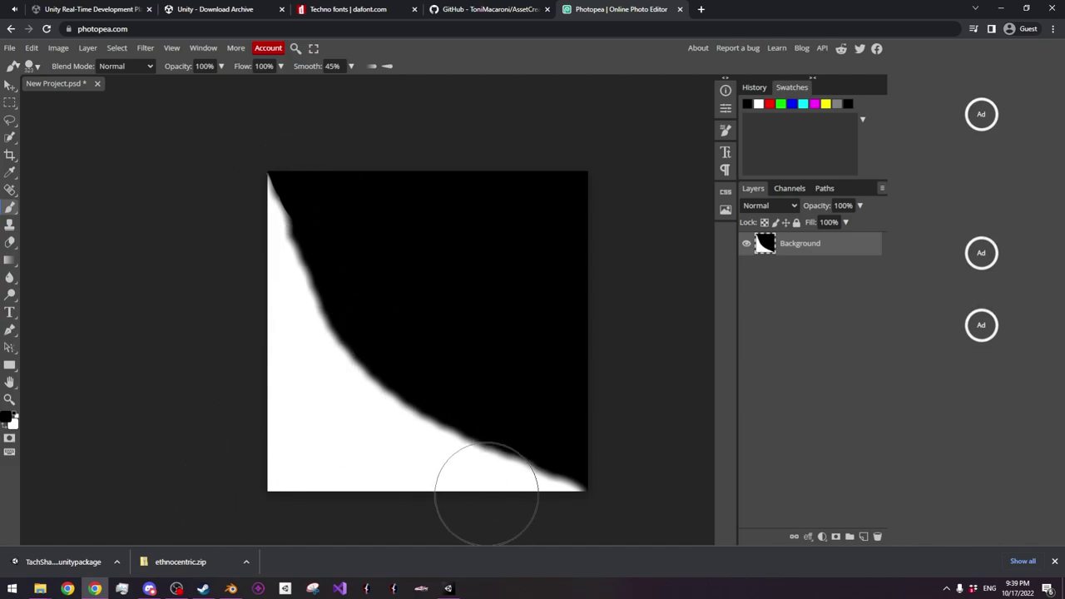
Place the Fire from that bot image from the desktop's trails folder and scale it to 250% to fill the canvas
left_click(39, 589)
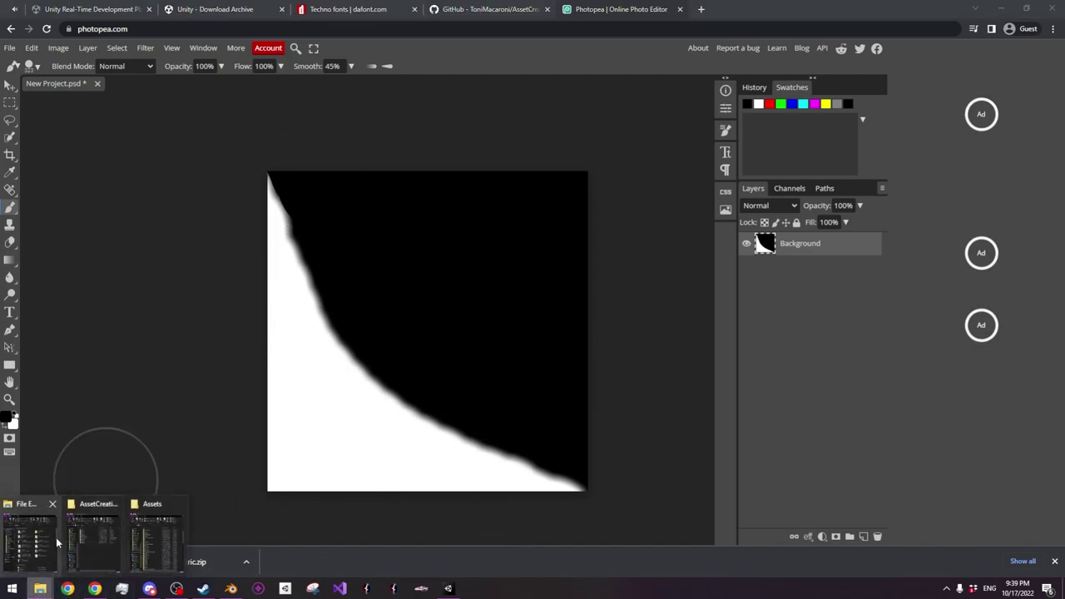
left_click(32, 541)
left_click(176, 227)
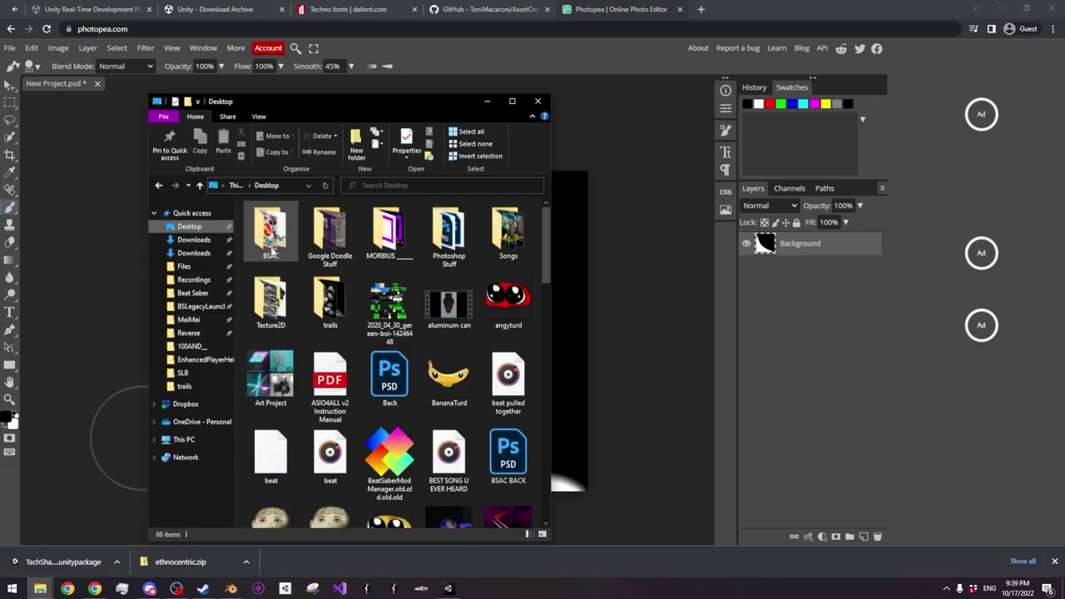
double_click(338, 305)
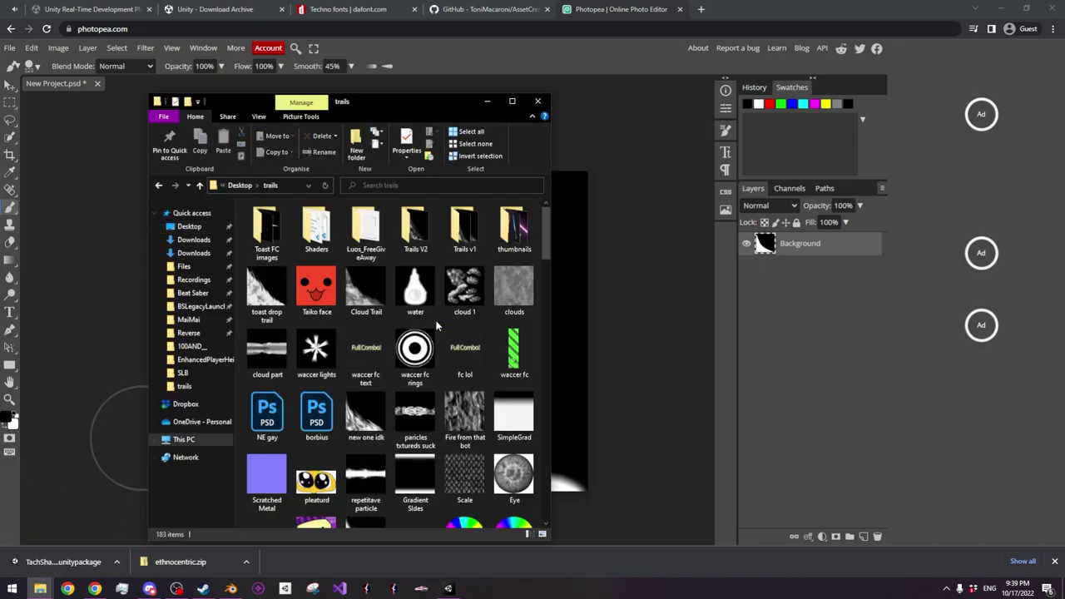
scroll(497, 326, "down", 2)
scroll(491, 316, "up", 1)
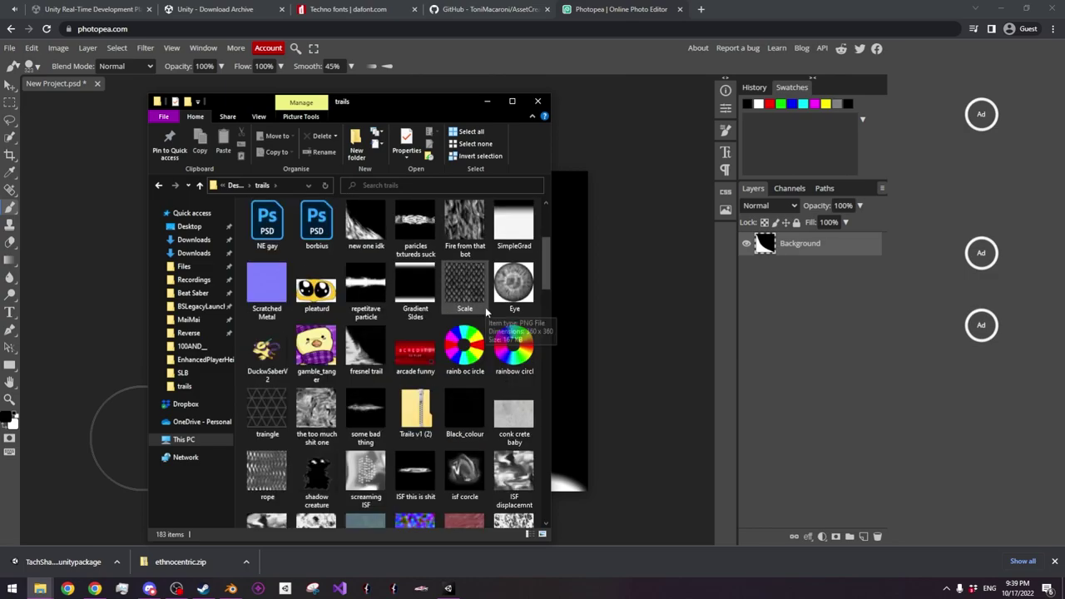
left_click_drag(464, 233, 569, 269)
left_click_drag(364, 267, 267, 171)
left_click_drag(494, 396, 587, 491)
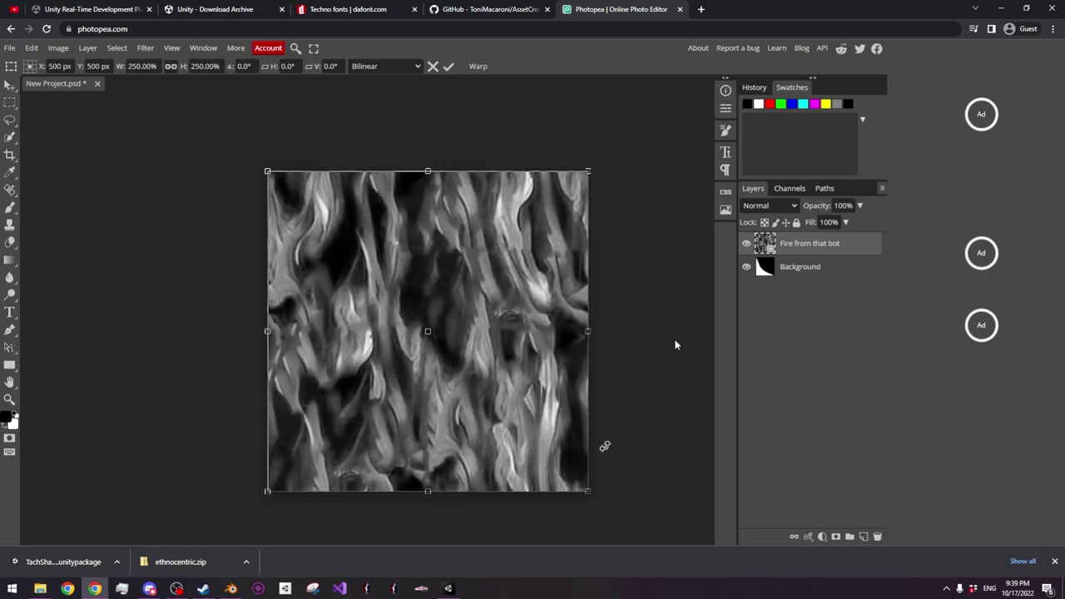
Set the fire texture layer's blend mode to Multiply and its opacity to 35%
left_click(761, 208)
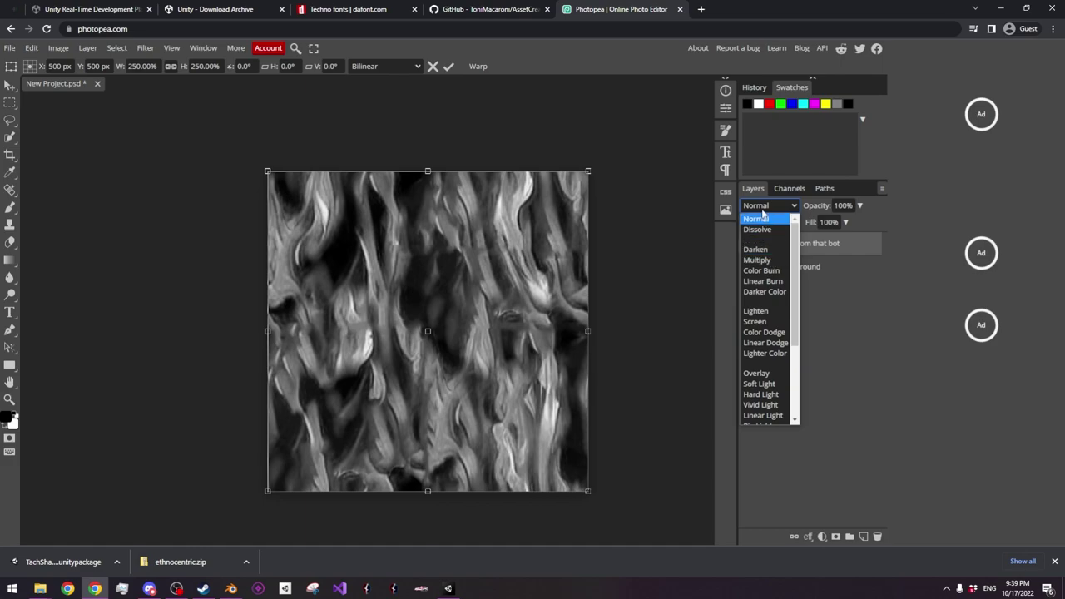
left_click(756, 260)
key("b")
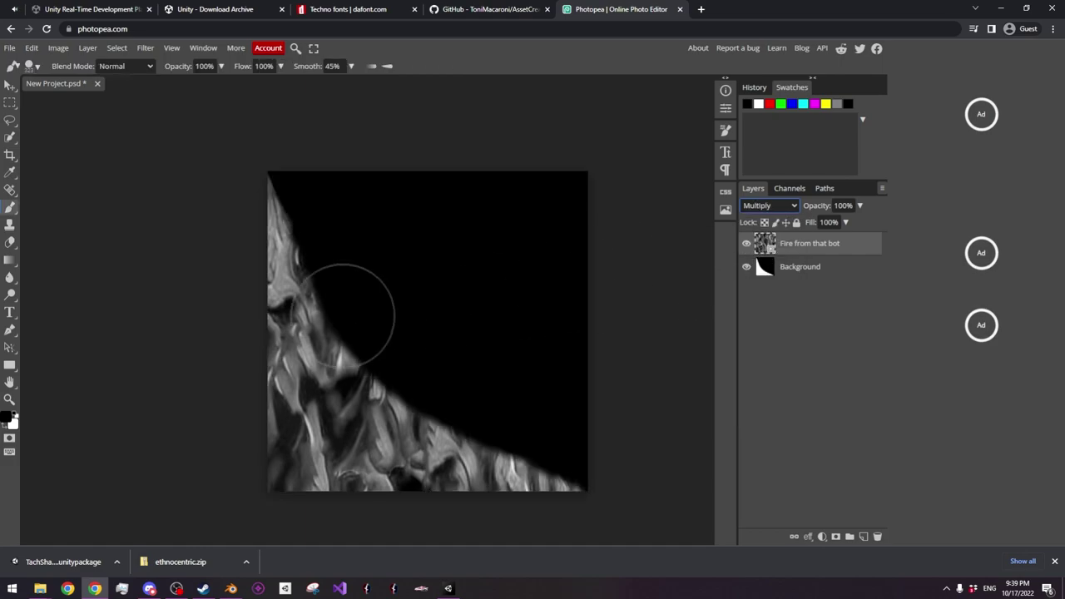
left_click(859, 206)
mouse_move(836, 226)
left_mouse_down()
mouse_move(812, 223)
mouse_move(827, 223)
left_mouse_up()
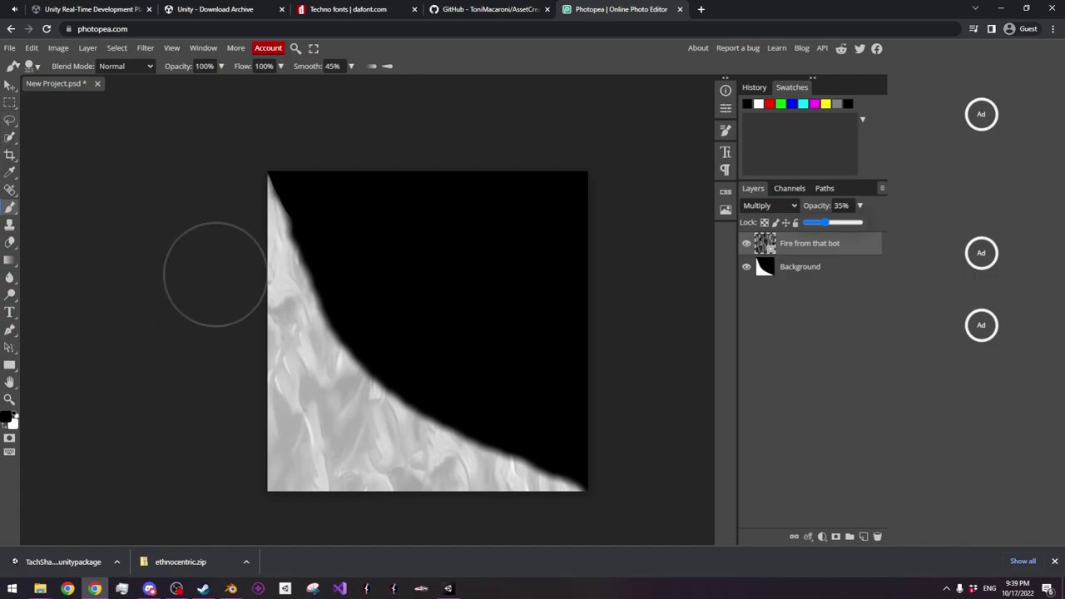
Rasterize the fire texture smart object and switch to the Move tool
right_click(257, 351)
left_click(195, 218)
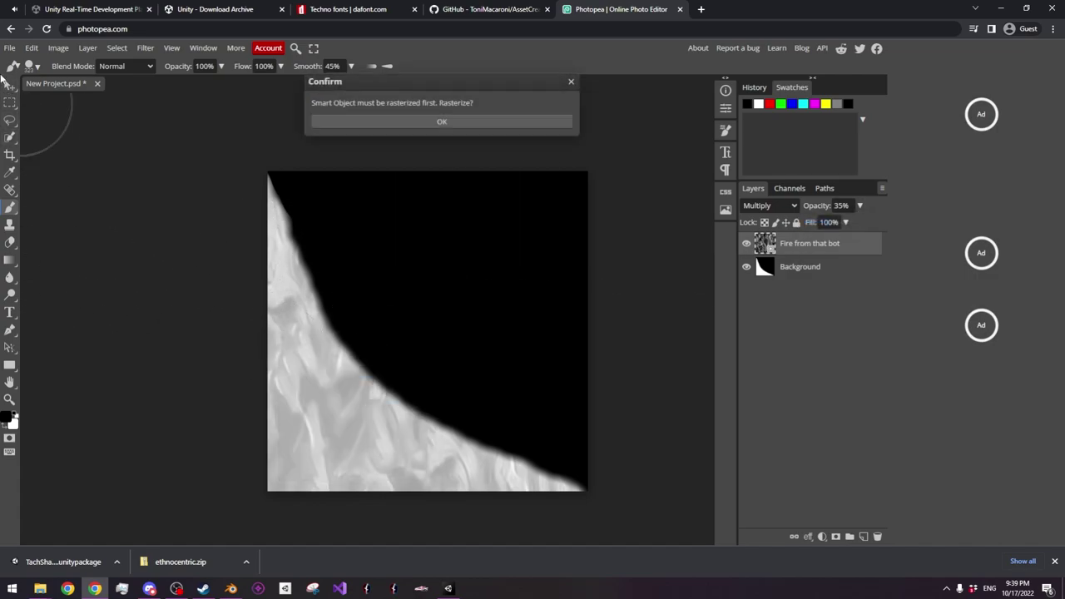
key("v")
left_click(456, 123)
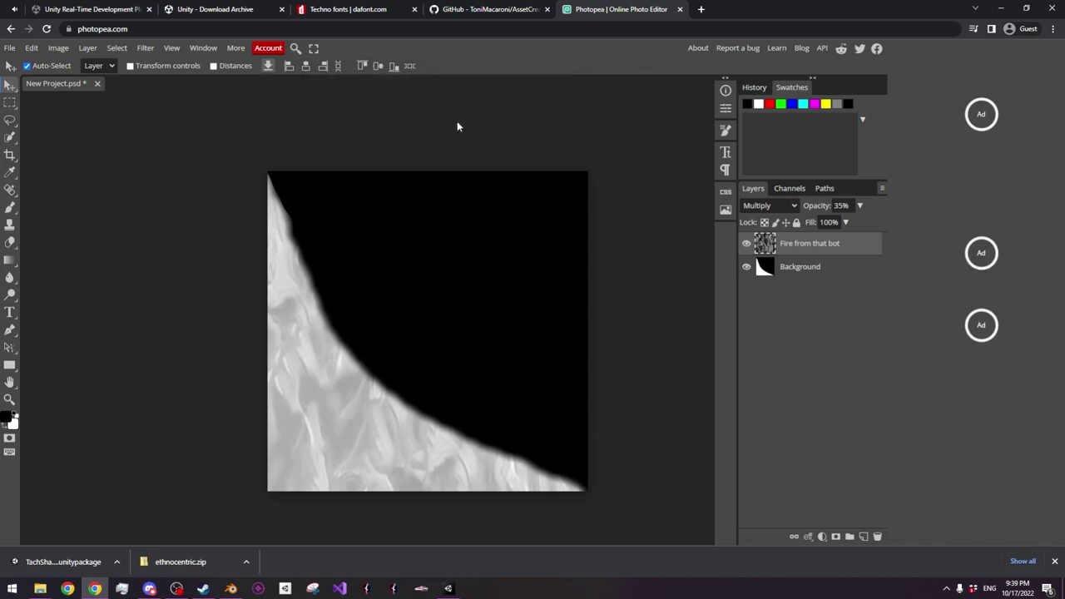
right_click(323, 334)
left_click(291, 356)
left_click(144, 49)
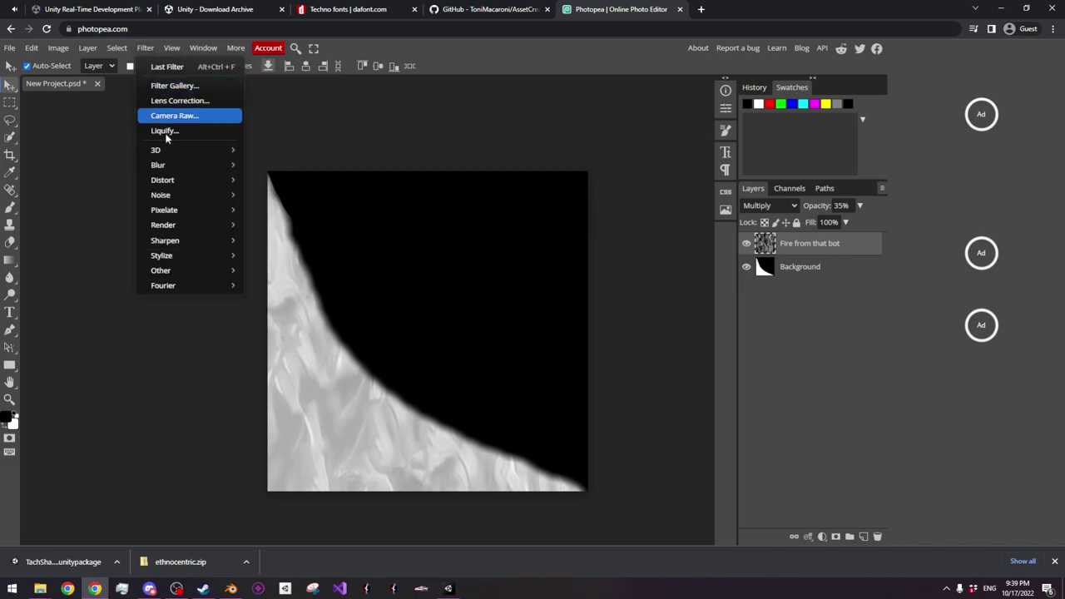
mouse_move(178, 277)
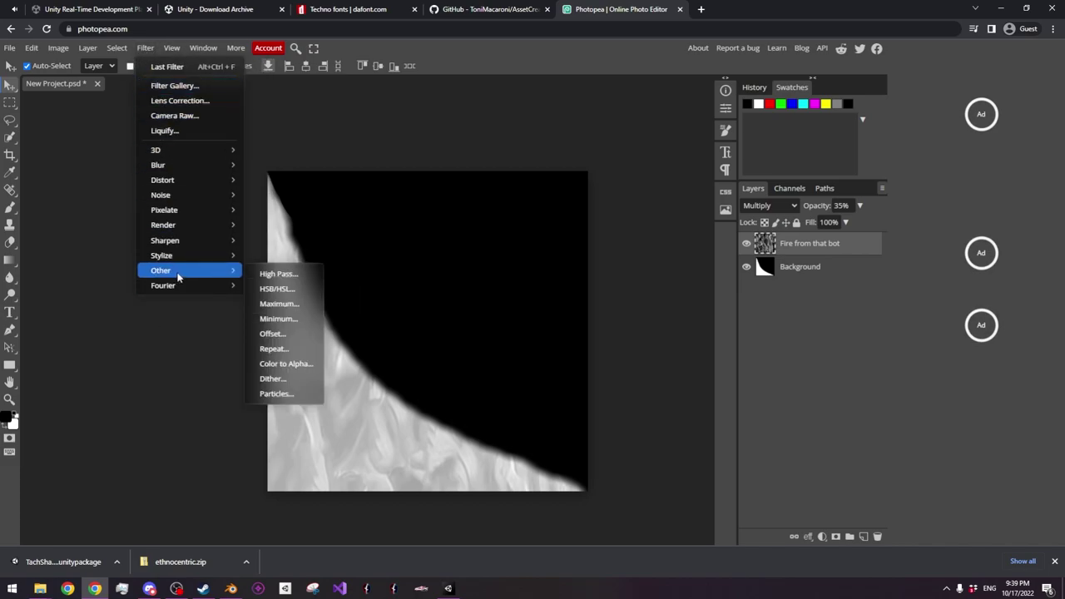
mouse_move(166, 200)
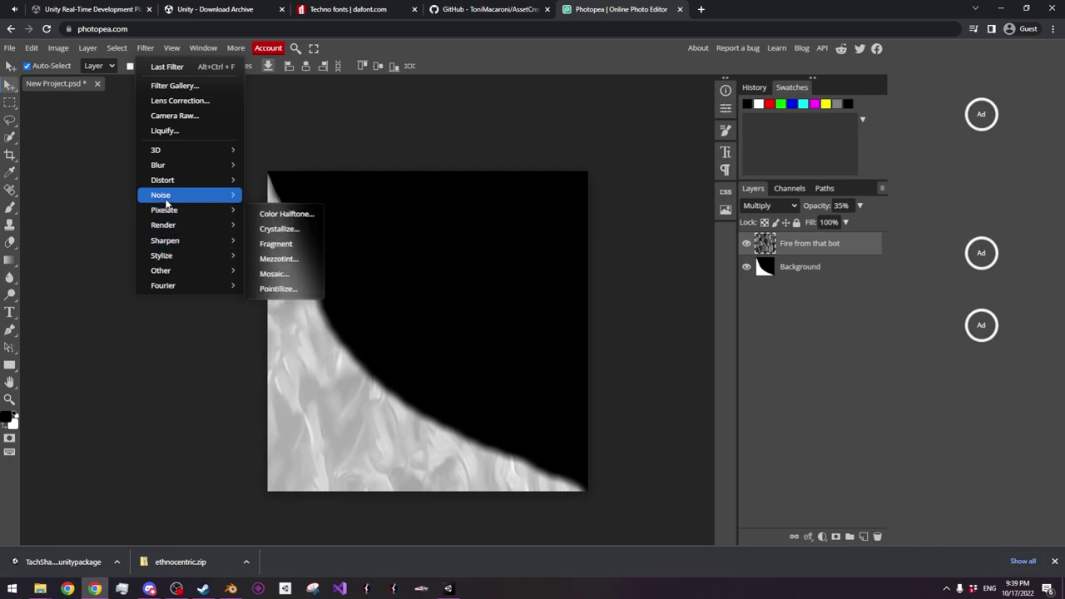
mouse_move(166, 179)
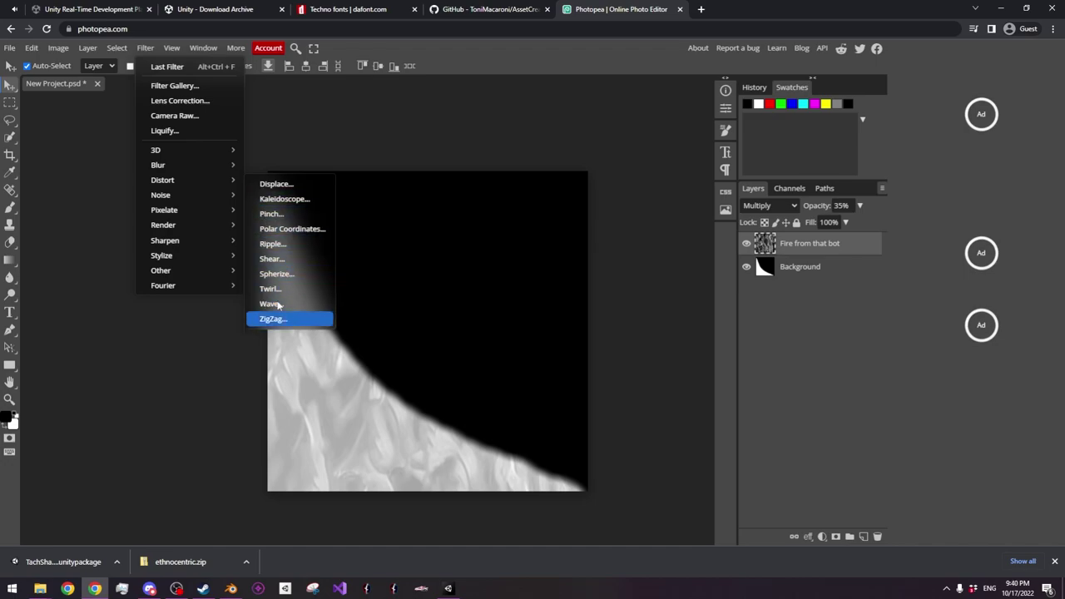
left_click(462, 408)
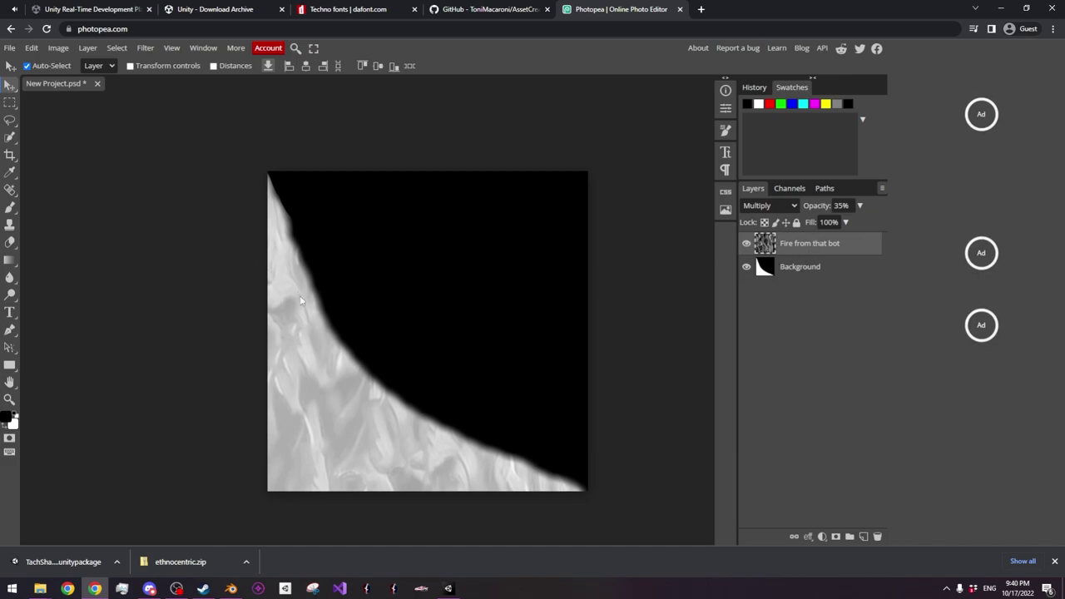
right_click(324, 348)
left_click(279, 316)
left_click(39, 49)
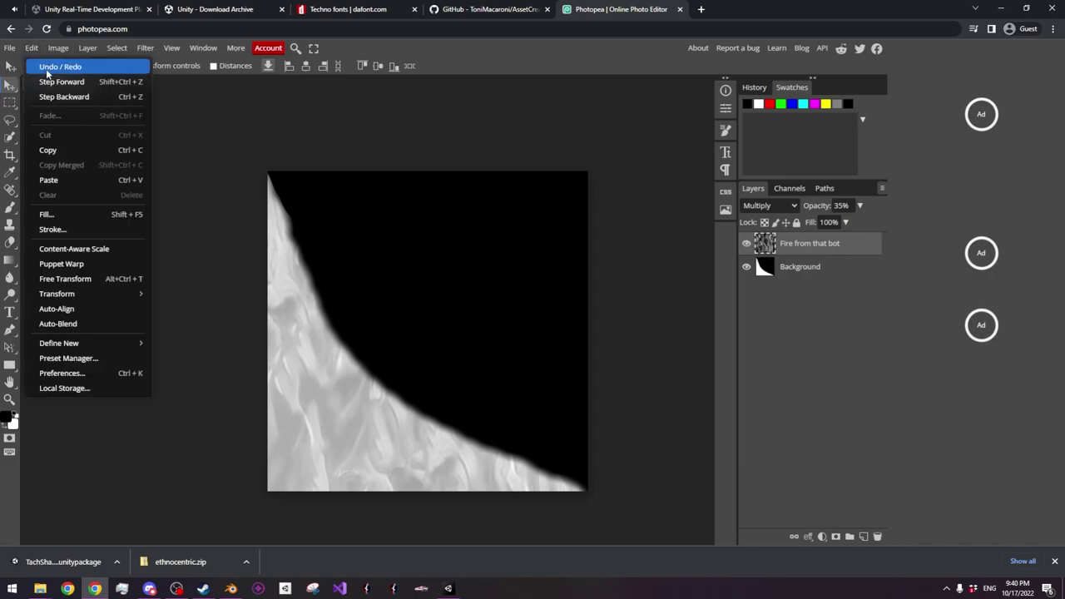
mouse_move(52, 49)
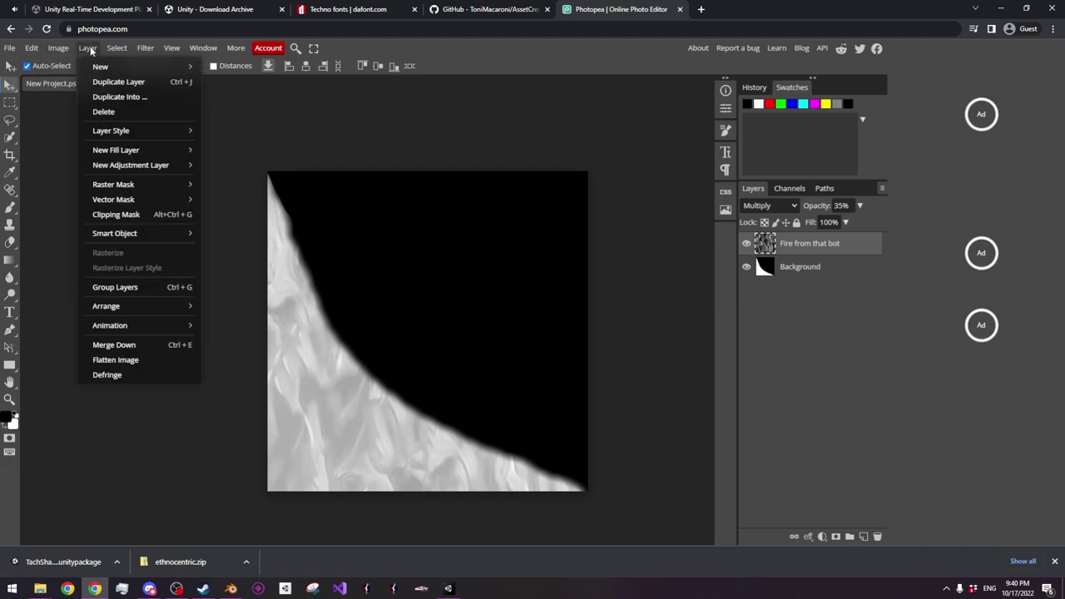
mouse_move(116, 48)
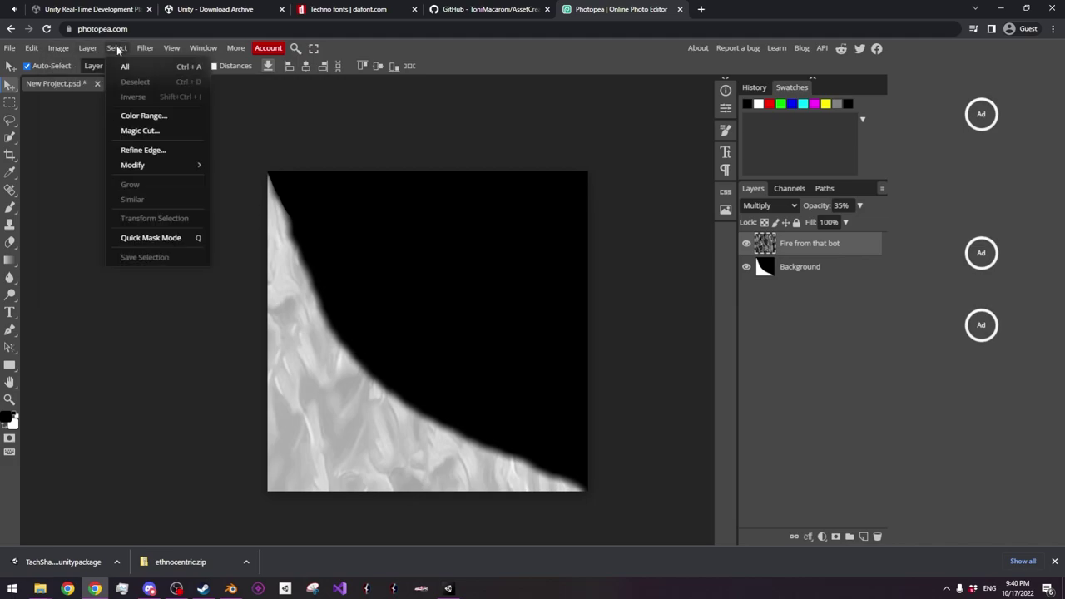
mouse_move(181, 53)
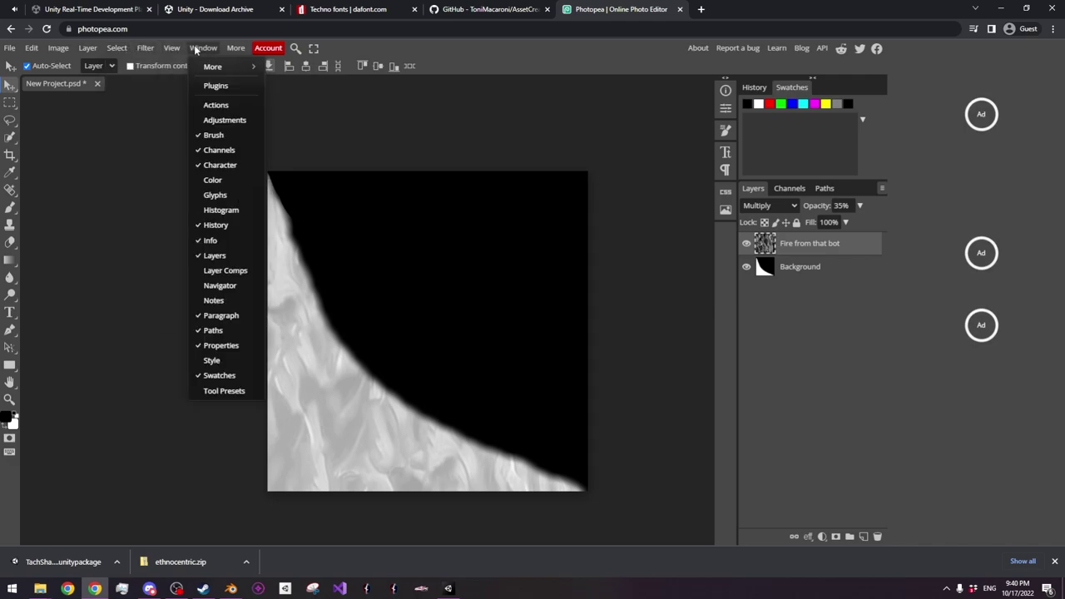
mouse_move(231, 54)
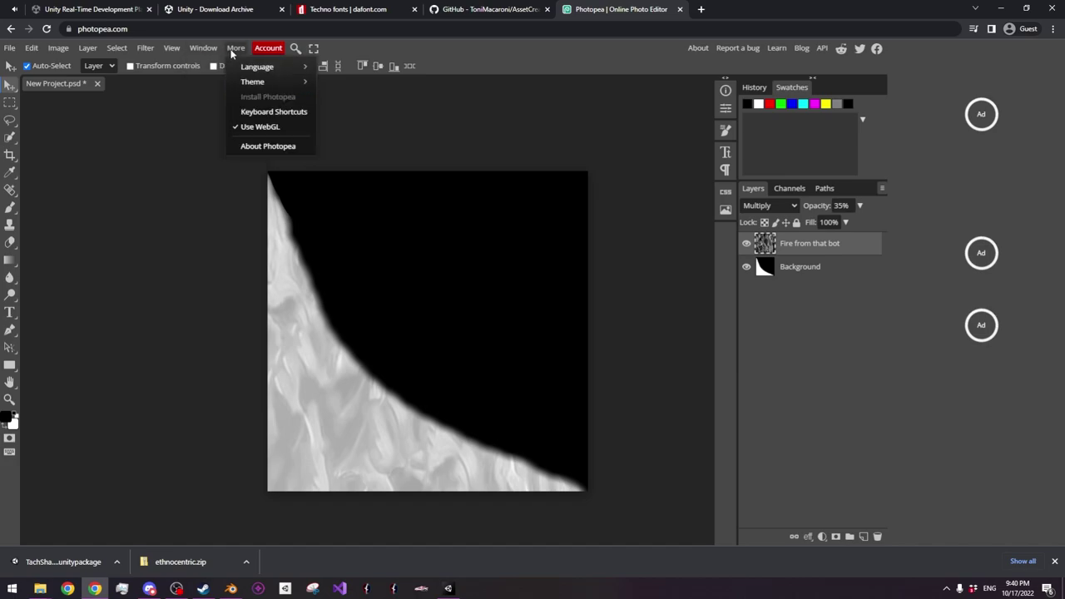
left_click(85, 306)
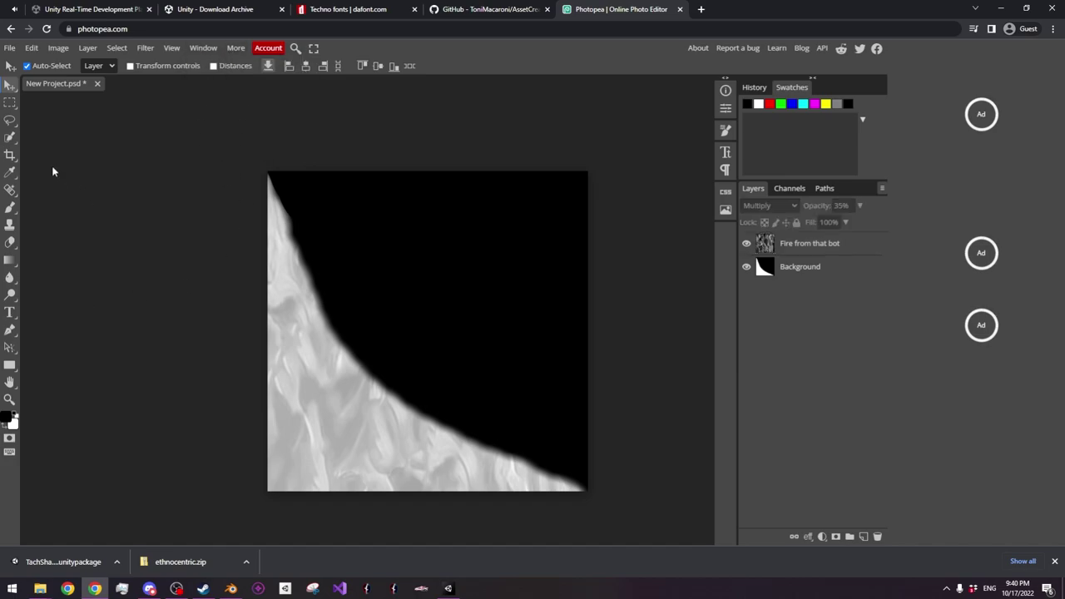
Export the trail texture as a 1000 by 1000 px PNG named New Project at 100% quality
left_click(11, 49)
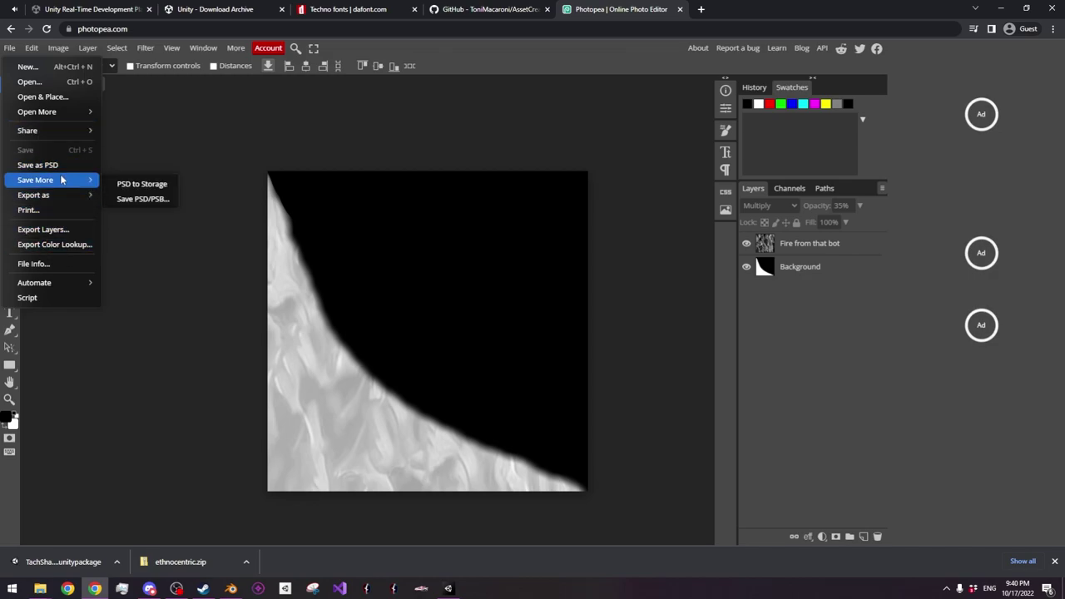
mouse_move(61, 194)
left_click(125, 200)
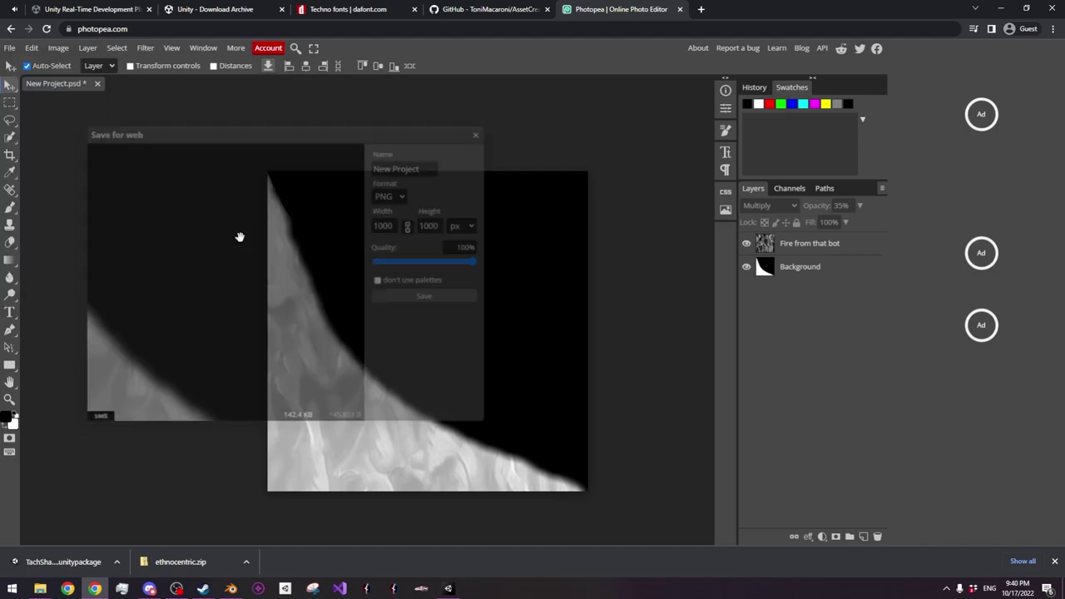
left_click(429, 300)
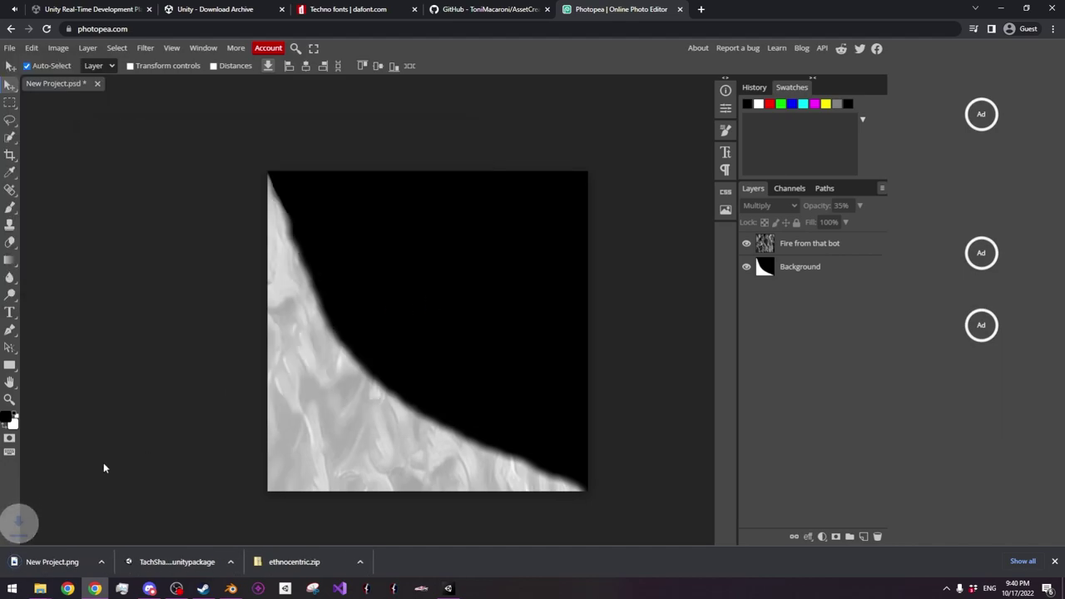
Switch to Unity, assign the New Project texture as New Material 6's alpha texture, and show the texture's import settings
left_click(448, 588)
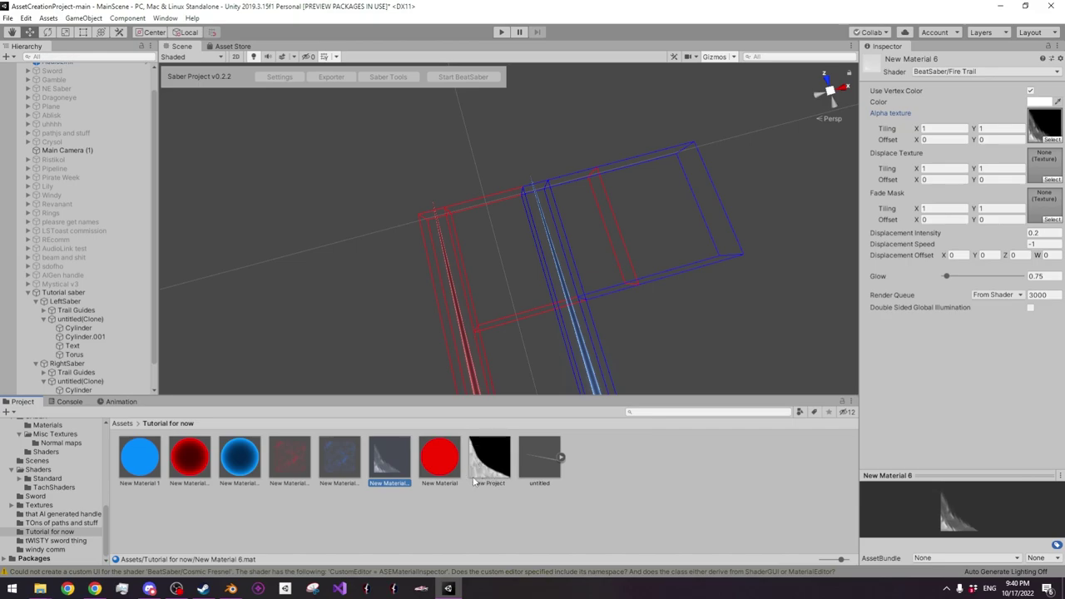
left_click_drag(481, 473, 1045, 125)
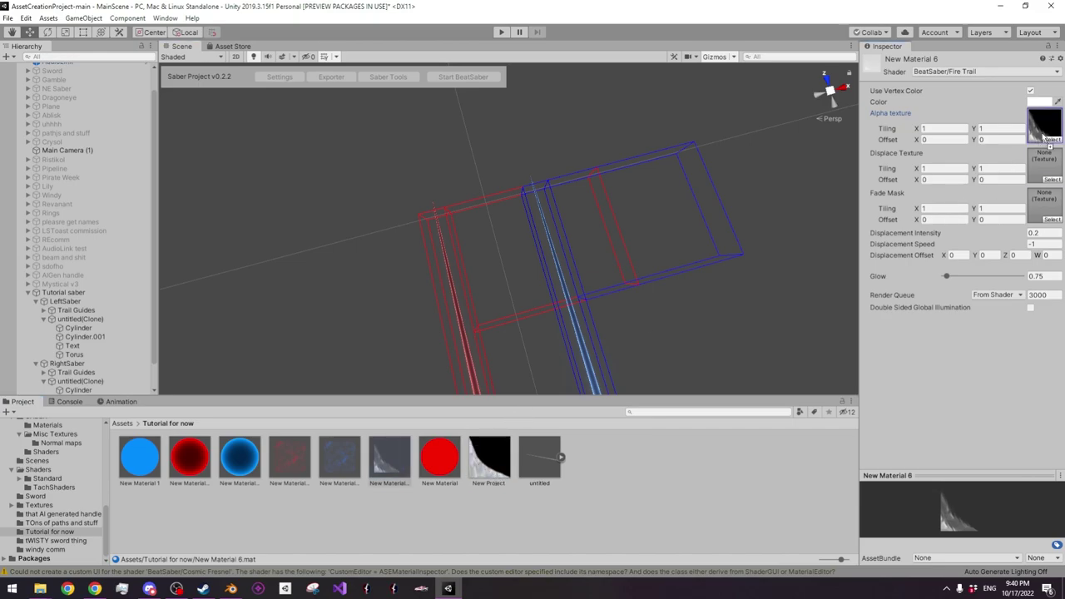
left_click(482, 462)
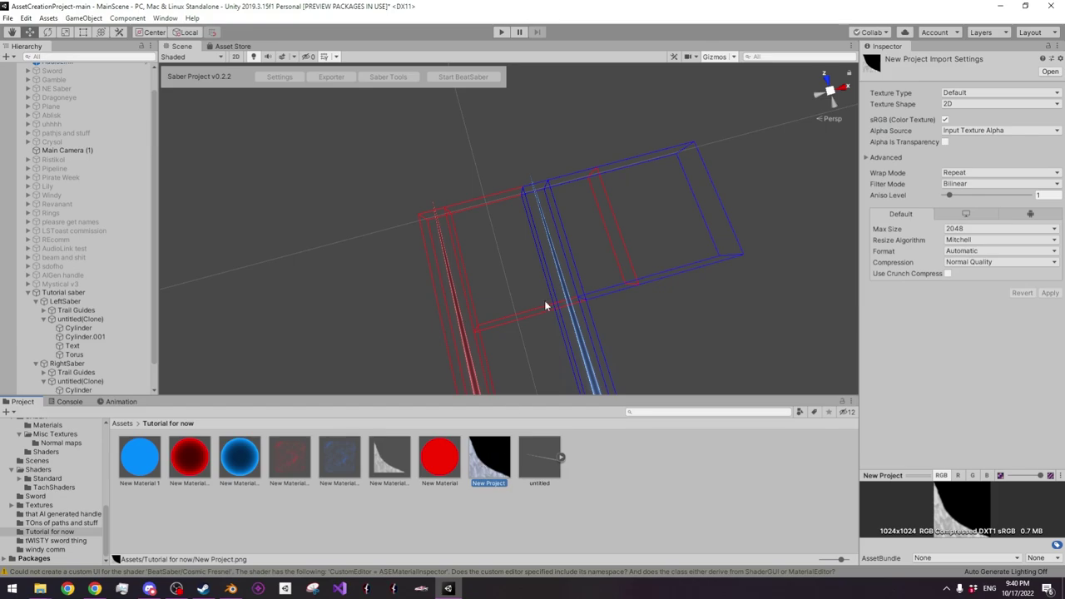
Set the New Project texture's wrap mode to Clamp and apply the import settings
left_click(978, 172)
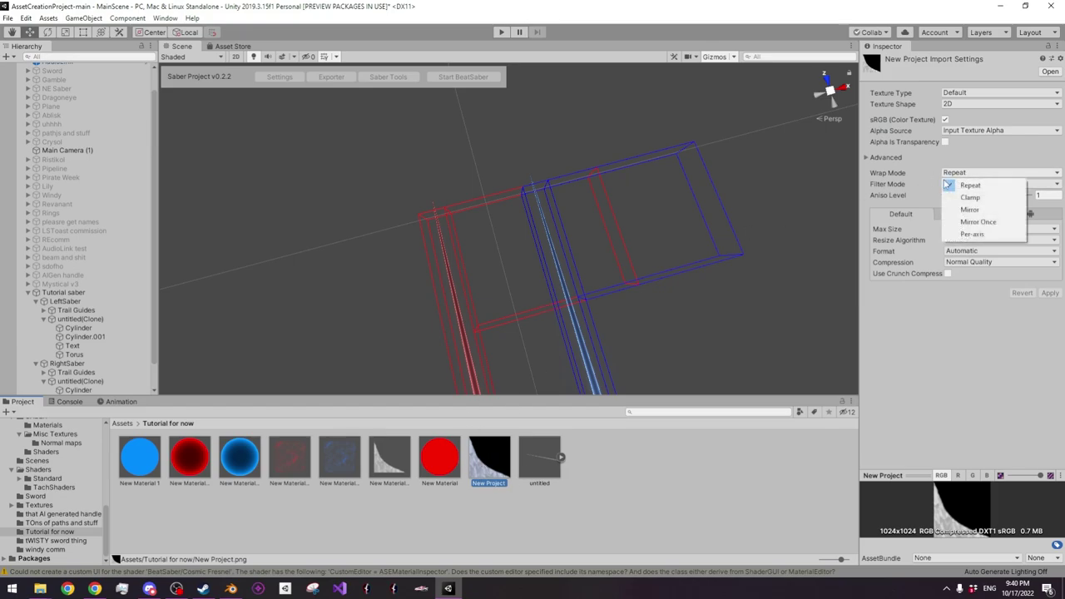
left_click(970, 197)
left_click(1049, 293)
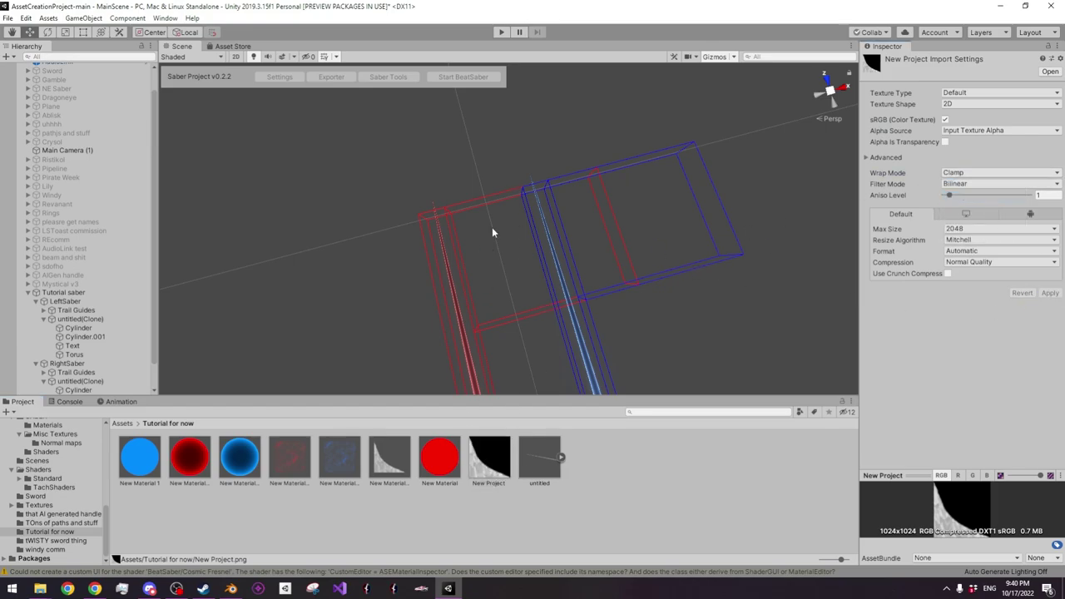
Assign the black-and-white water cell texture beginning "omg water te" as New Material 6's displace texture
left_click(376, 472)
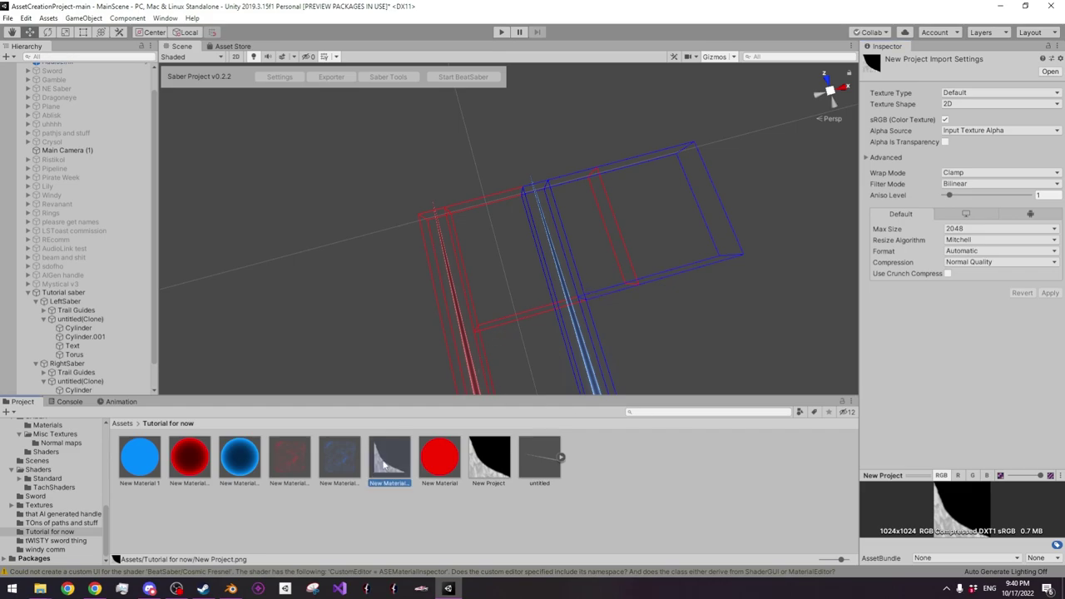
left_click(1050, 179)
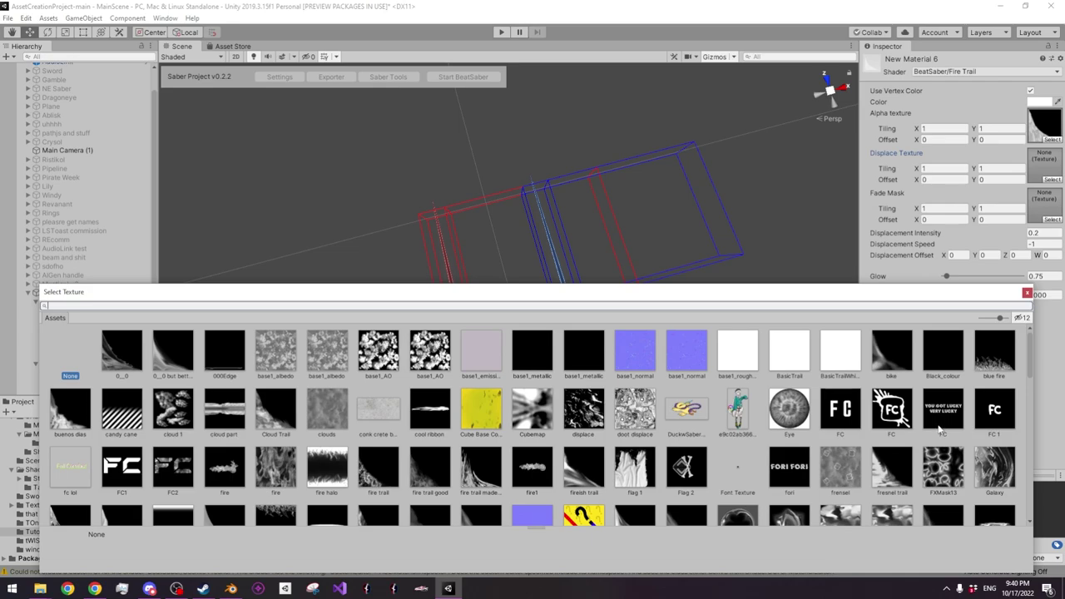
scroll(940, 429, "down", 1)
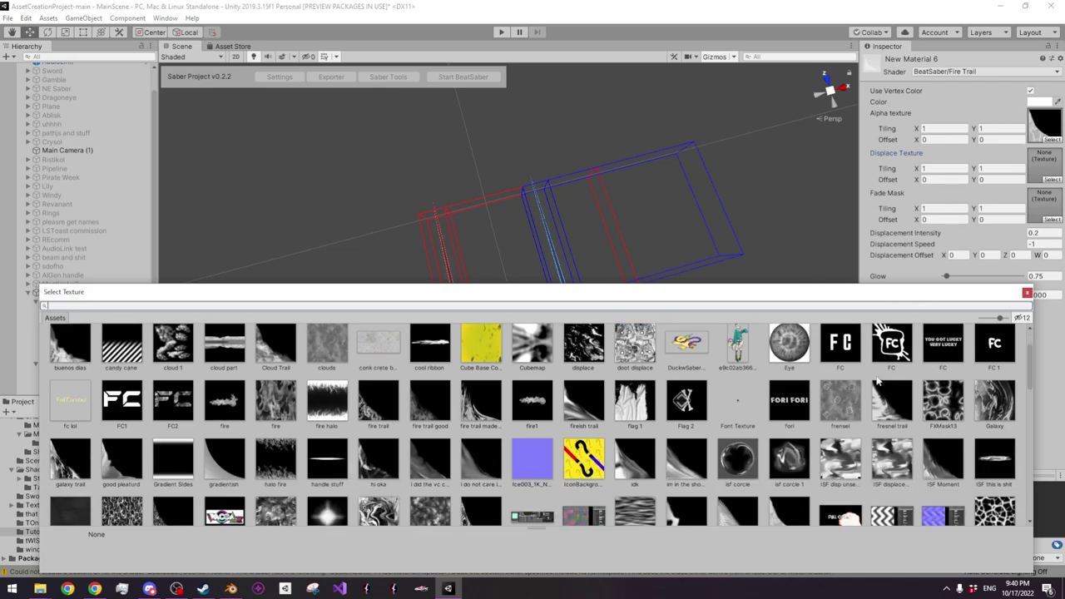
scroll(259, 475, "down", 1)
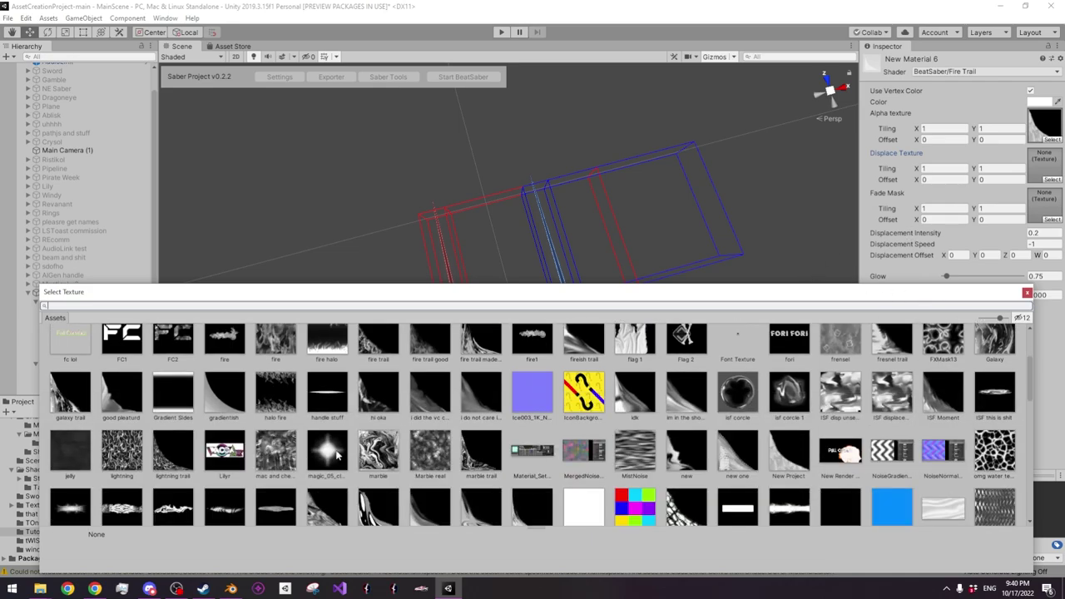
scroll(775, 444, "down", 3)
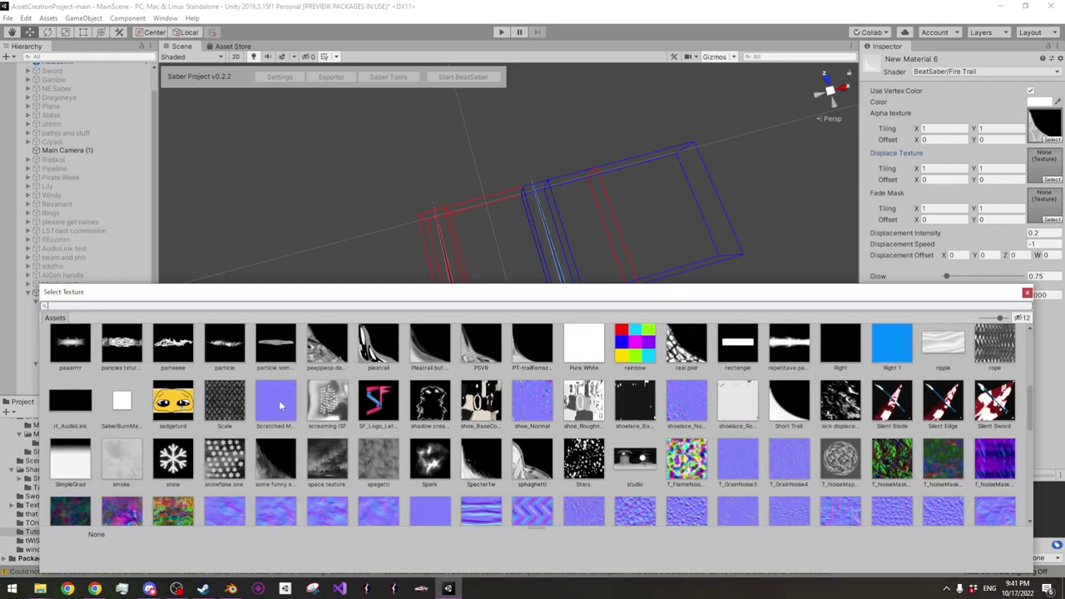
scroll(503, 425, "up", 1)
scroll(866, 440, "up", 1)
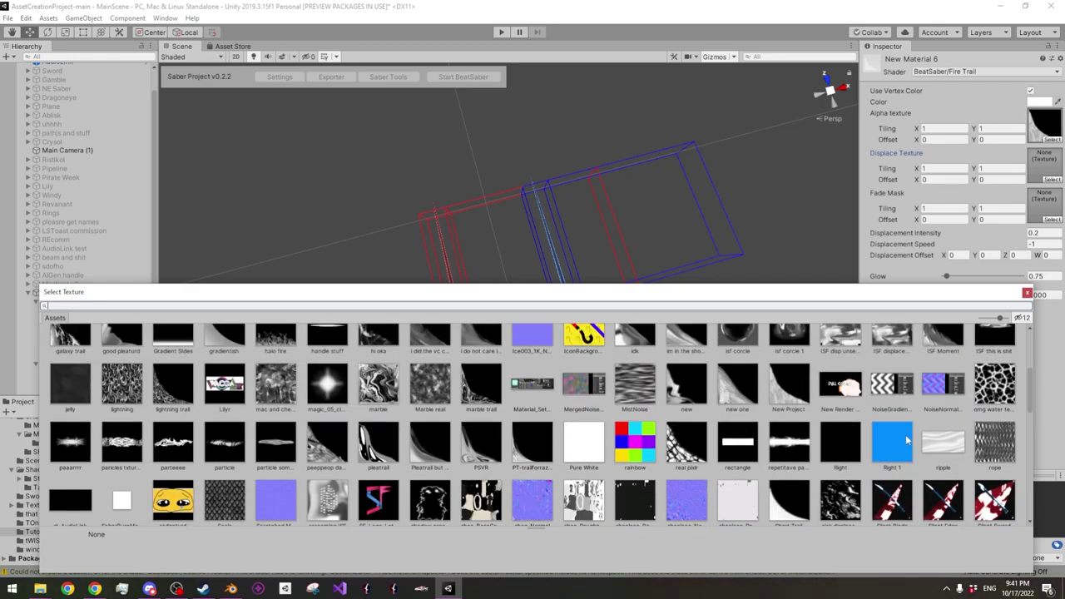
double_click(1005, 385)
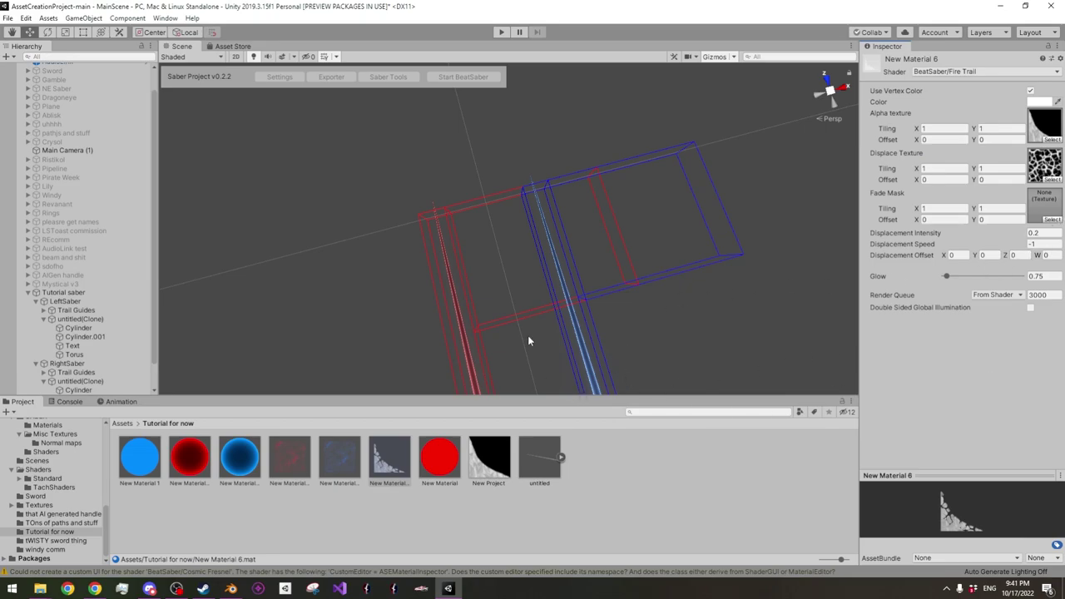
Assign New Material 6 as the trail material of both LeftSaber and RightSaber
left_click(70, 302)
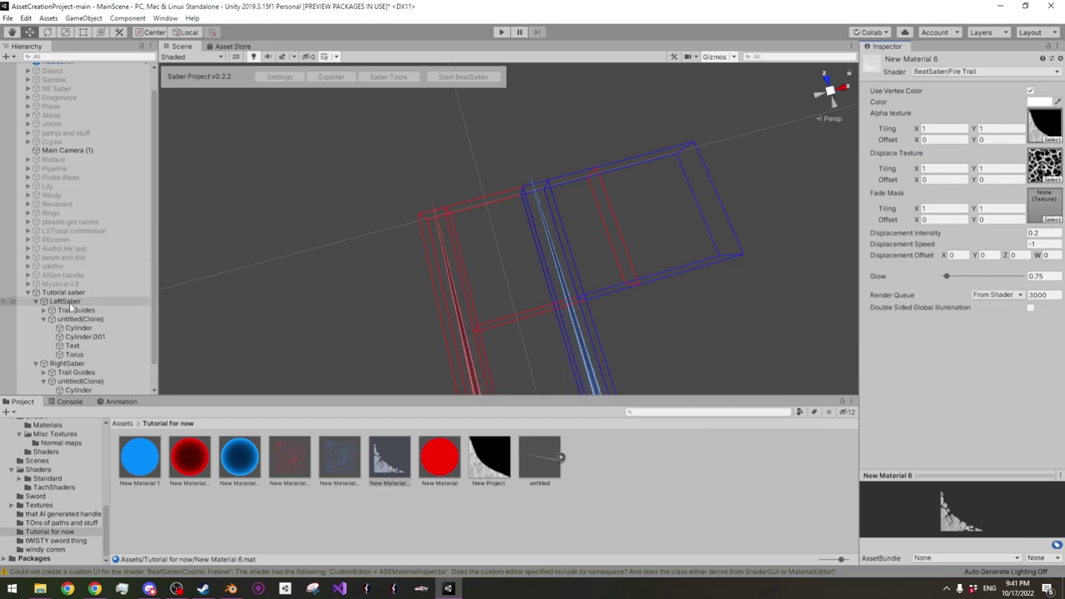
left_click(75, 364, "ctrl")
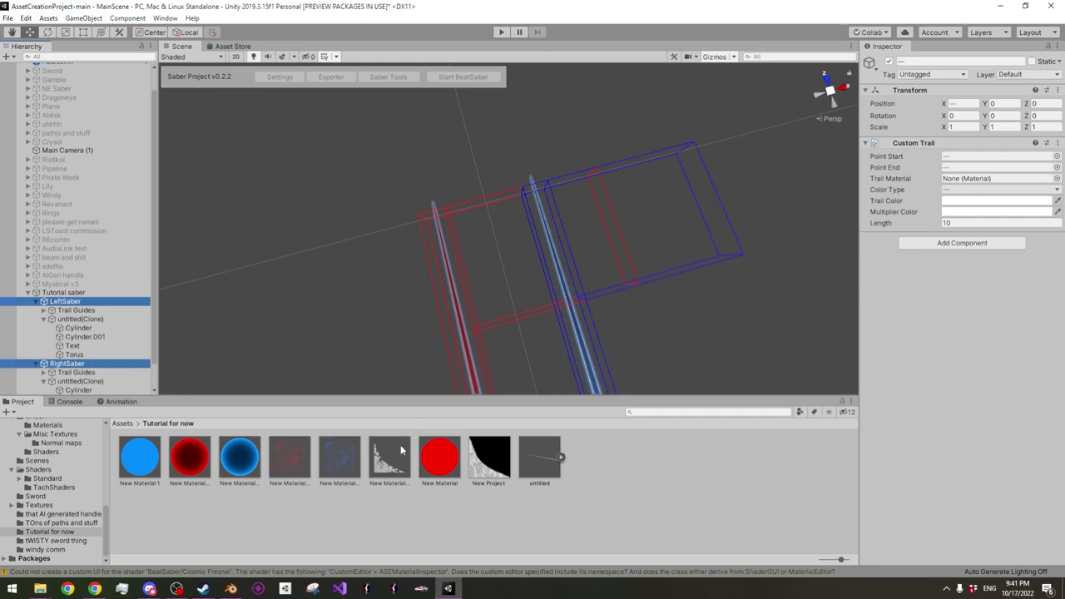
left_click_drag(391, 471, 999, 189)
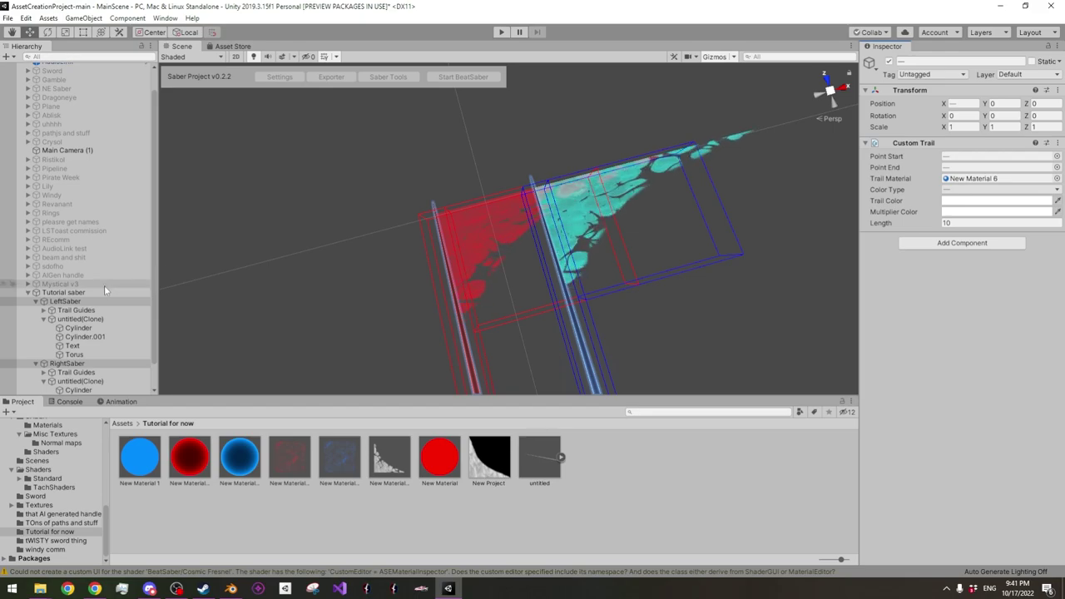
Set New Material 6's displacement intensity to 0.11, displacement speed to -0.23 and glow to 4.3
left_click(389, 443)
left_click_drag(944, 243, 961, 278)
right_click_drag(703, 316, 730, 260)
right_click_drag(600, 341, 652, 267)
left_click_drag(651, 267, 491, 250, "alt")
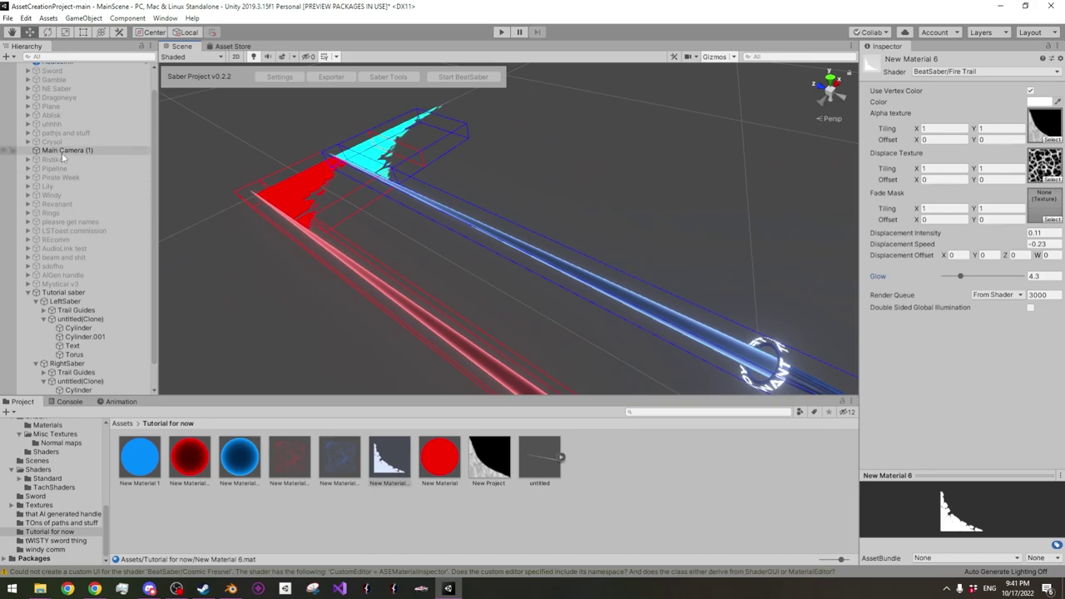
Inspect both sabers from the trails to the handles and review the materials in the Tutorial for now folder
left_click_drag(321, 222, 409, 294, "alt")
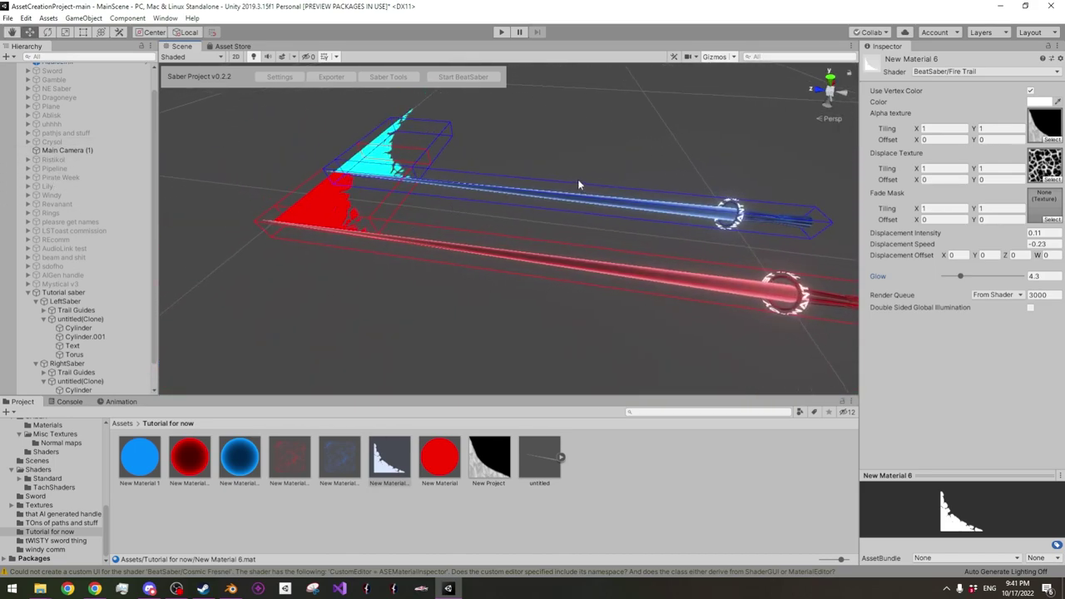
key("w")
right_click_drag(512, 215, 325, 291)
key("d")
key("s")
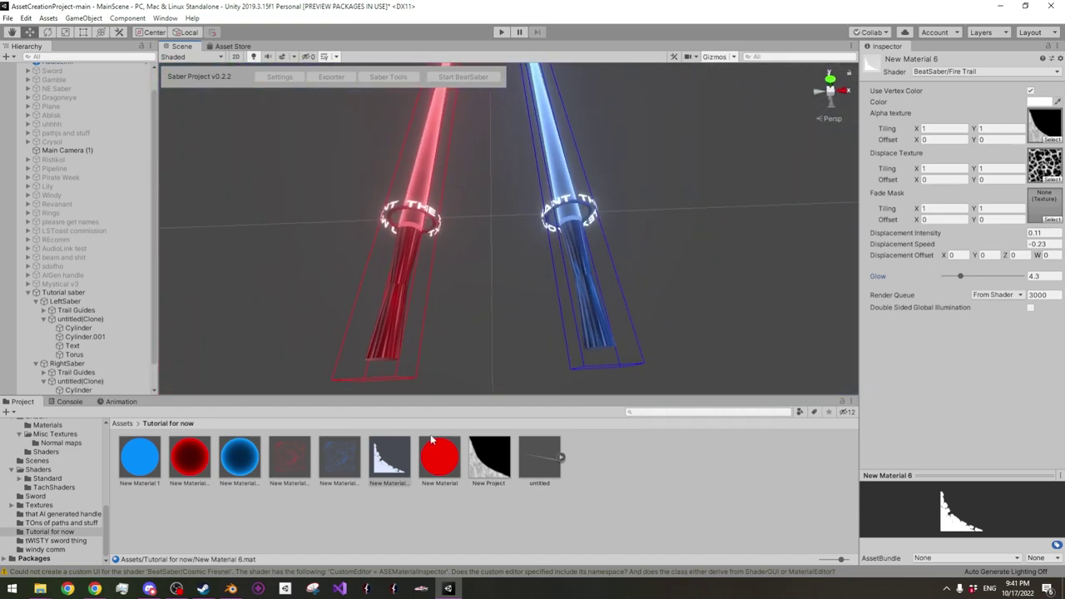
left_click(434, 459)
left_click(389, 458)
left_click(339, 458)
left_click(289, 457)
left_click(234, 455)
left_click(180, 452)
left_click(133, 458)
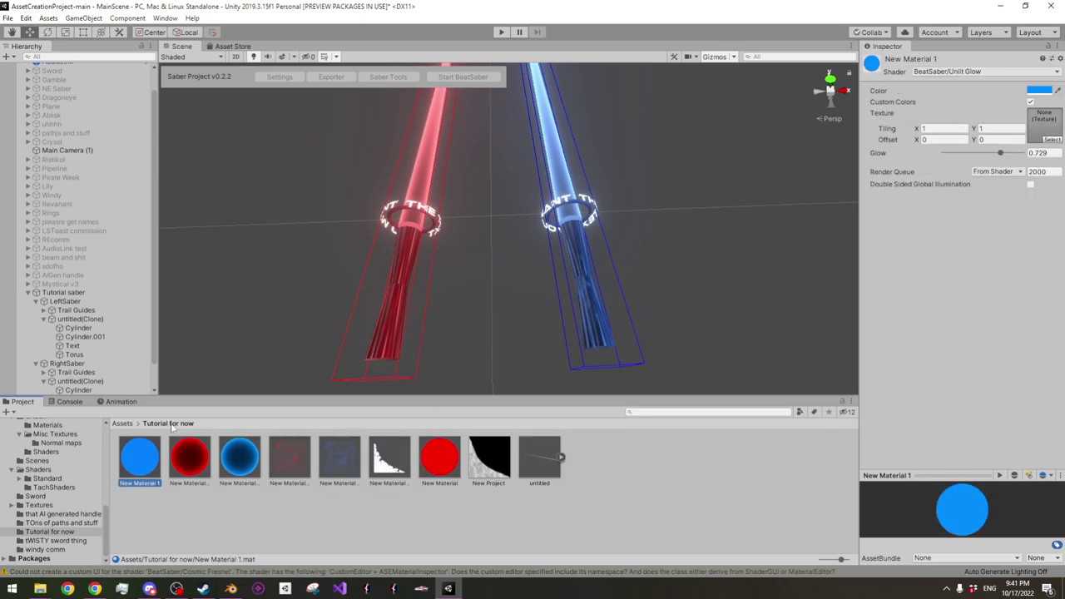
Locate the red handle's MetalicRed material in the project and view the settings of MetalicRed and MetalicBlue
left_click(392, 287)
left_click(970, 217)
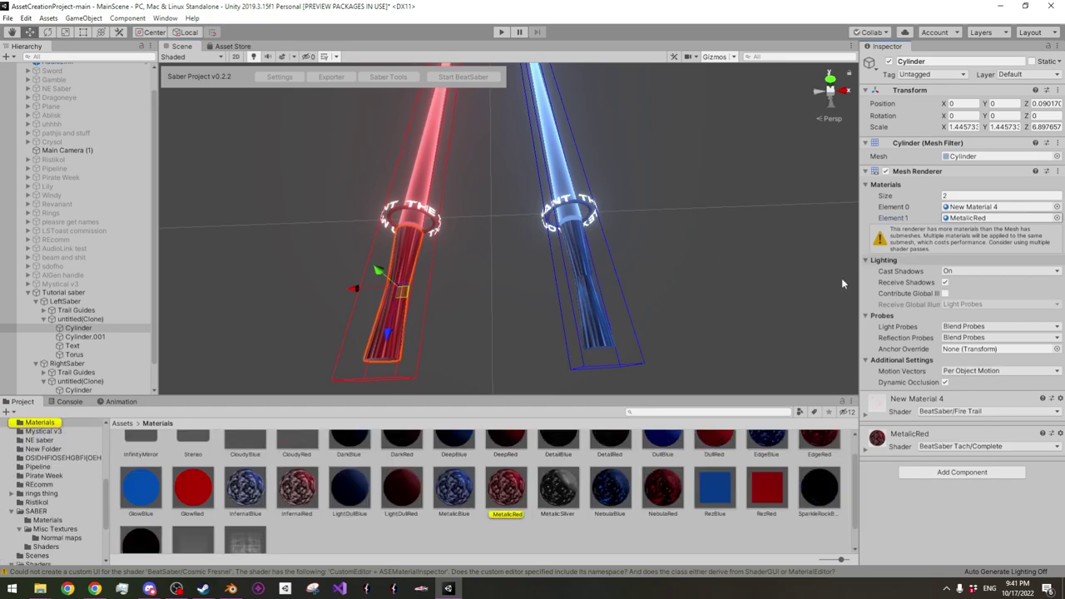
left_click(508, 489)
left_click(456, 498)
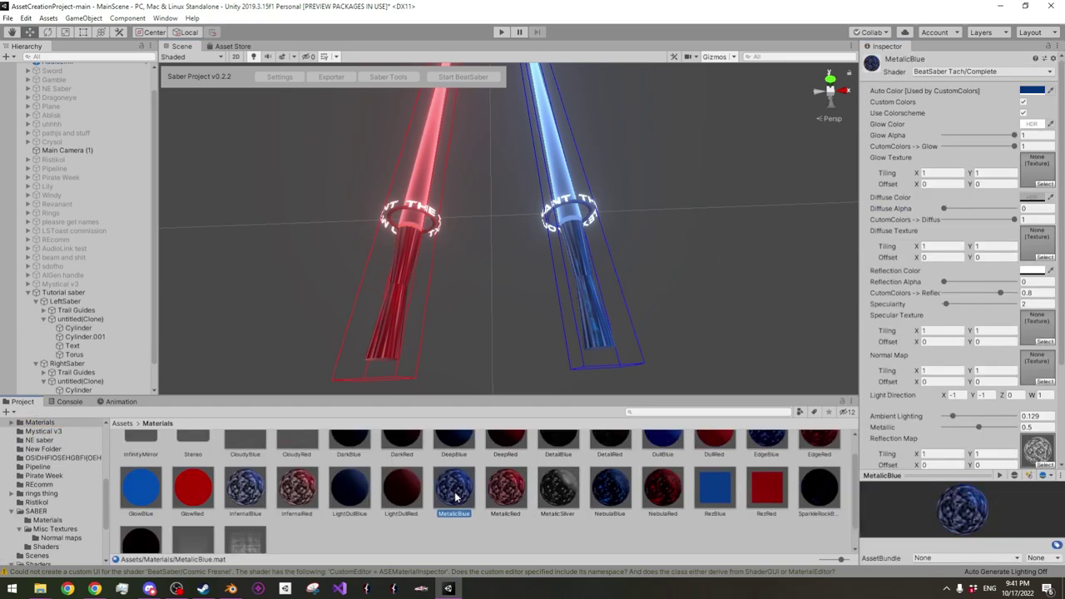
key("a")
right_click_drag(531, 317, 637, 196)
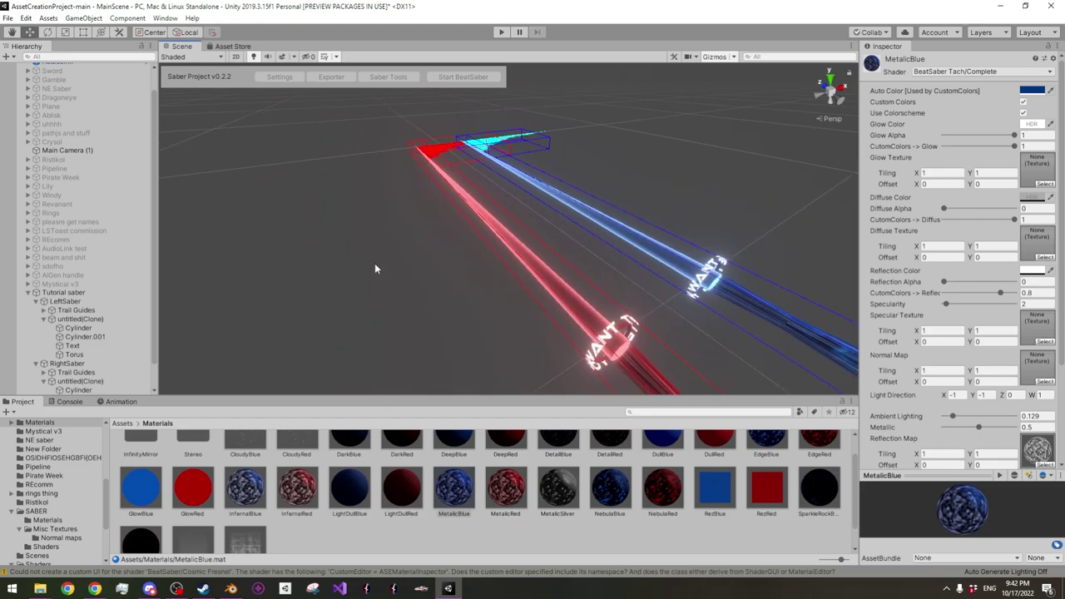
left_click(375, 266)
left_click_drag(0, 204, 0, 121)
Check the Beat Saber path in the Saber Exporter project settings and close them
left_click(280, 77)
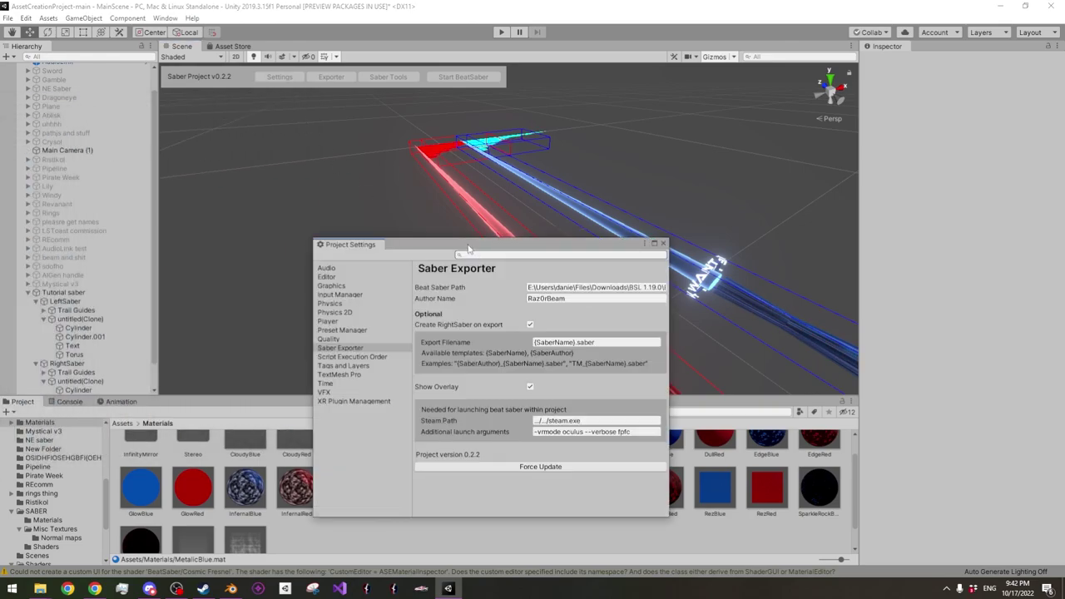
left_click_drag(469, 248, 379, 129)
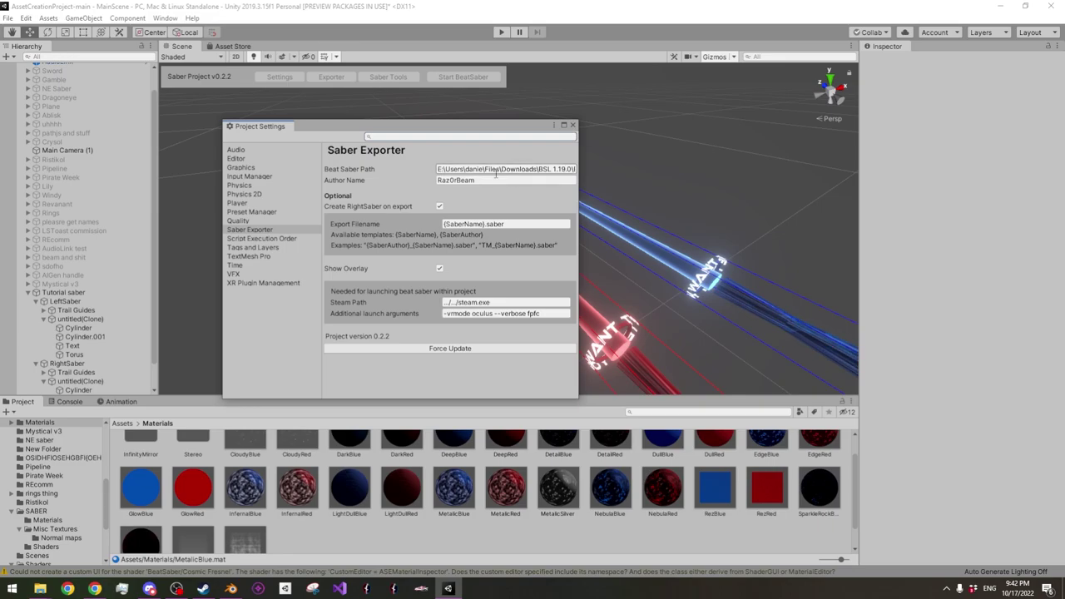
left_click_drag(494, 166, 591, 173)
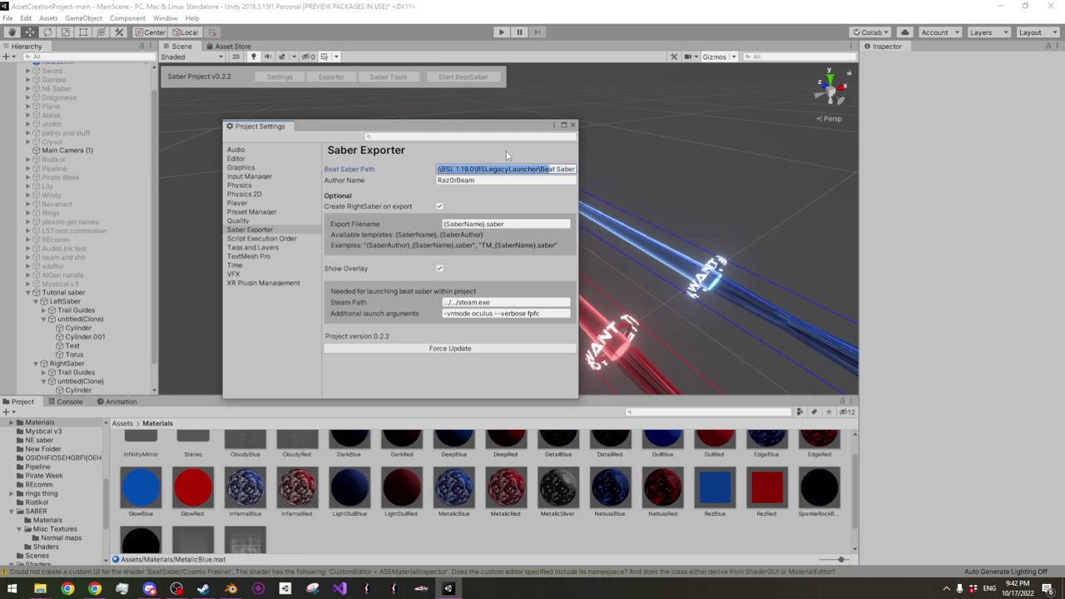
left_click(455, 169)
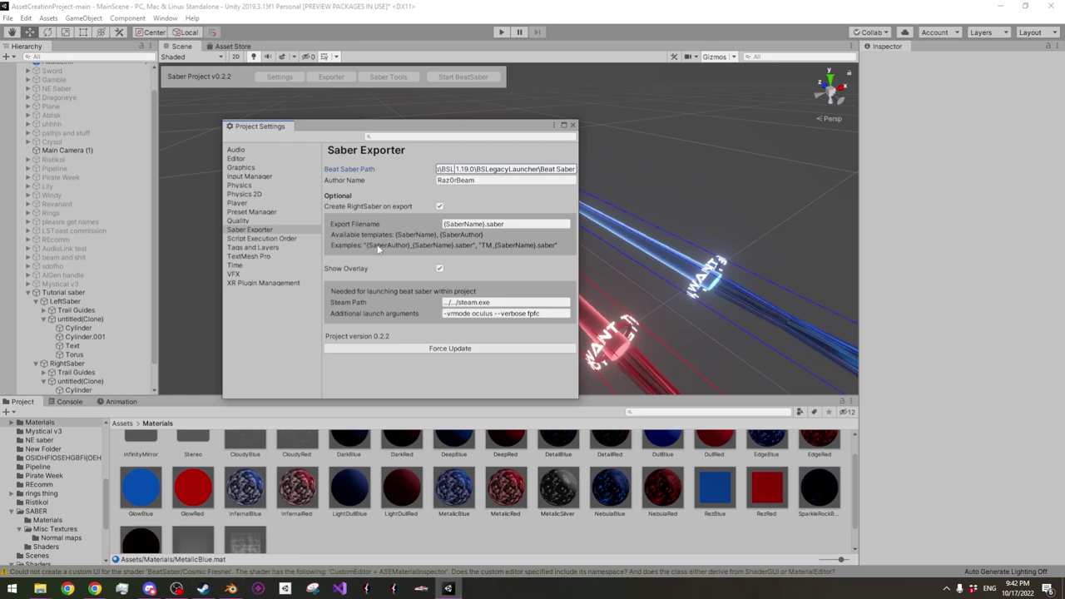
left_click(573, 126)
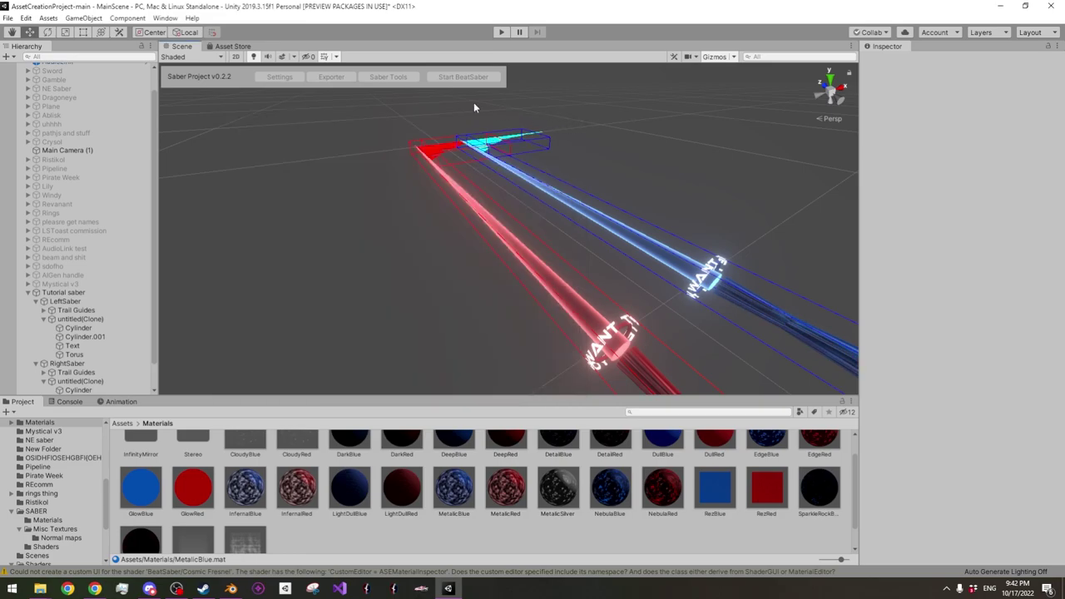
Export the saber under the name Tutorial saber with the Saber Exporter
left_click_drag(0, 155, 334, 123)
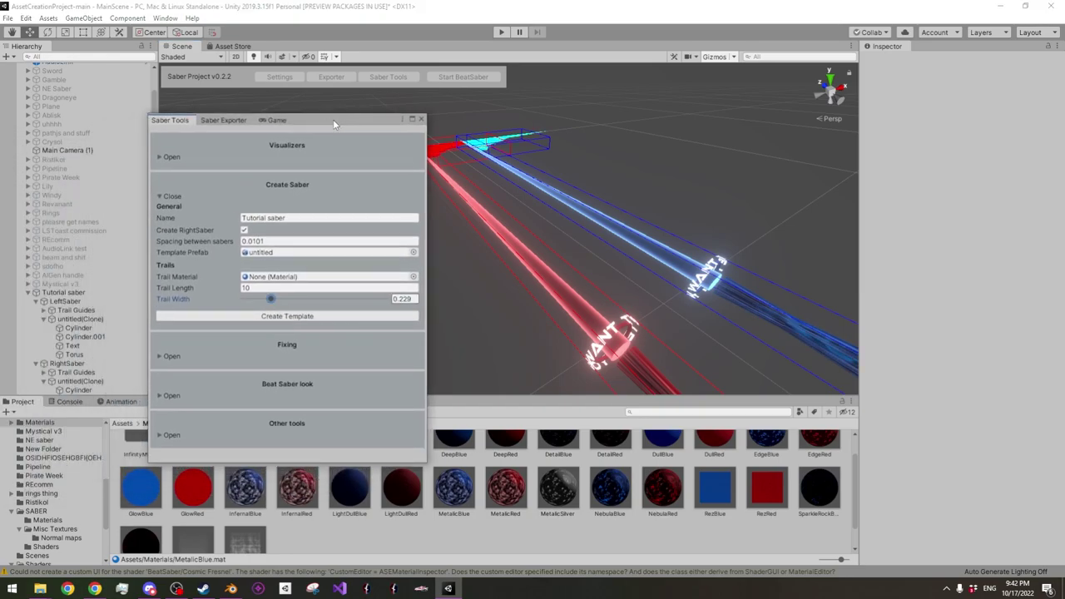
left_click(229, 122)
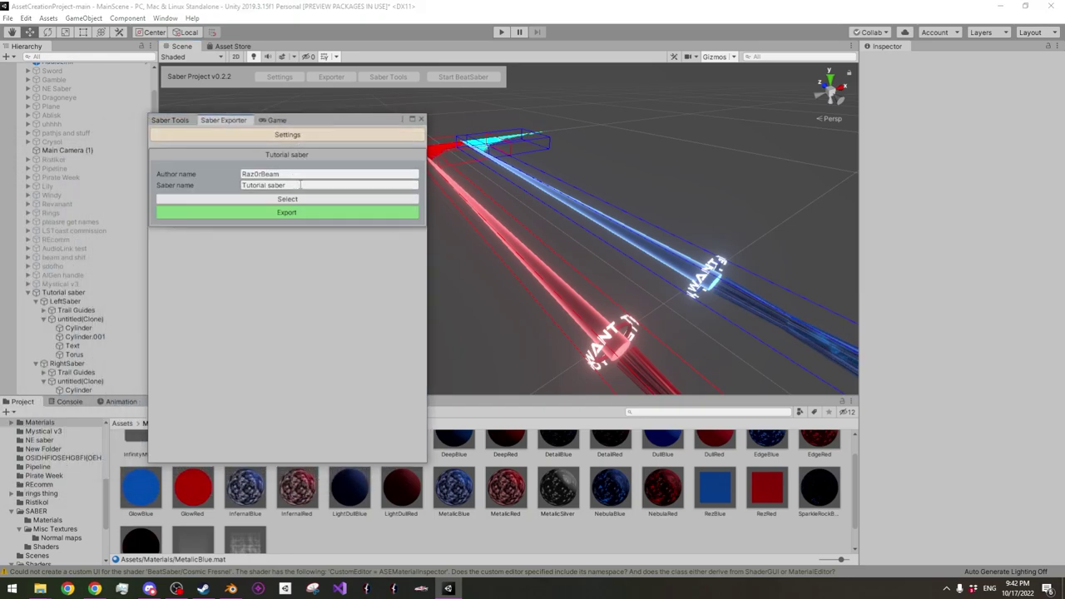
left_click(293, 185)
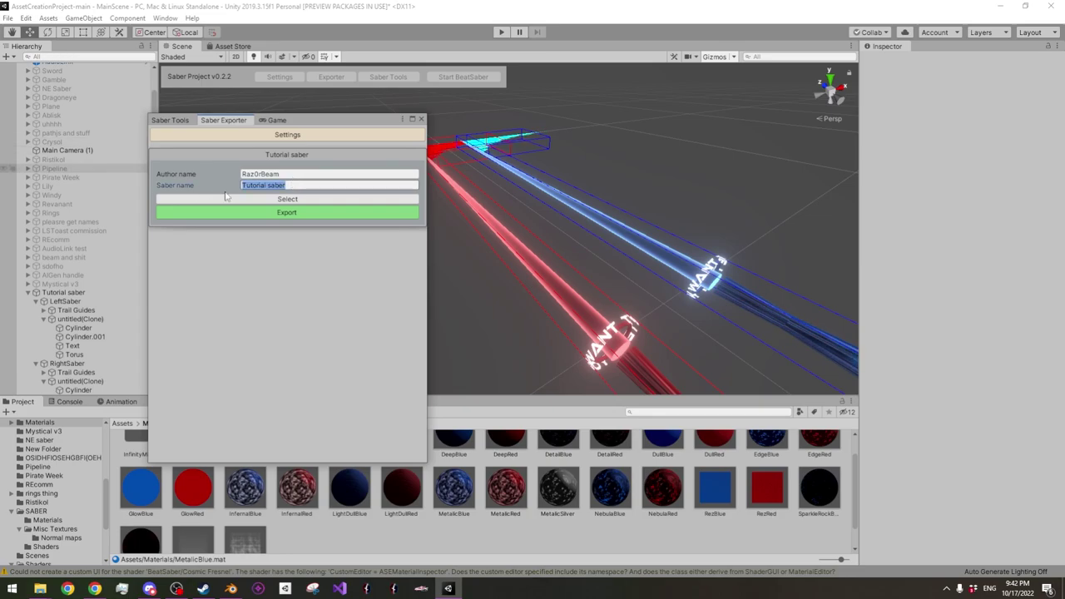
left_click(274, 215)
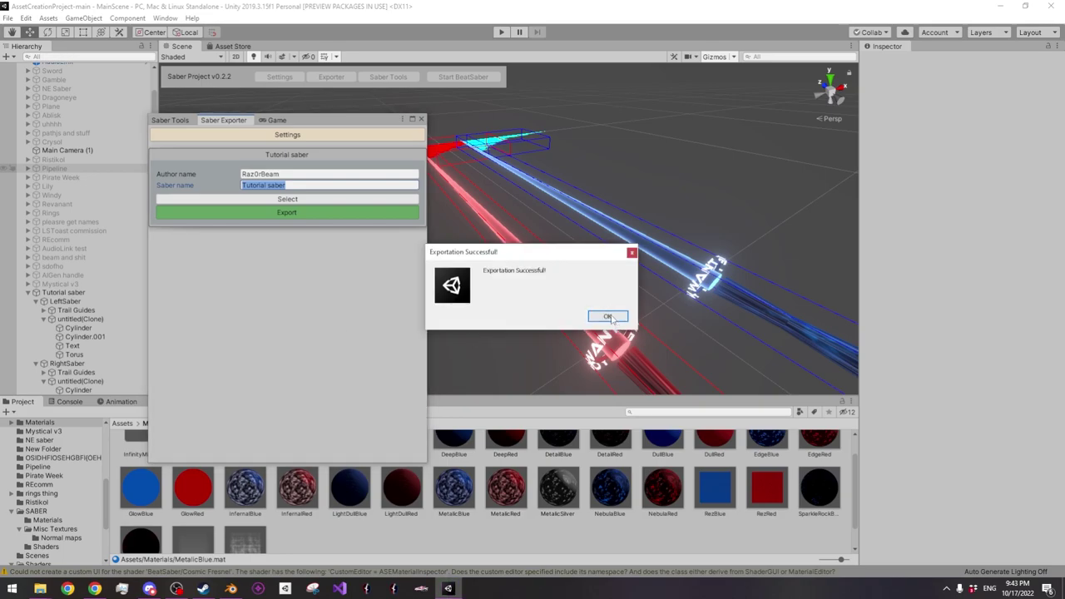
left_click(608, 317)
Switch to Steam and check Beat Saber's launch options for -vrmode oculus fpfc
left_click(203, 588)
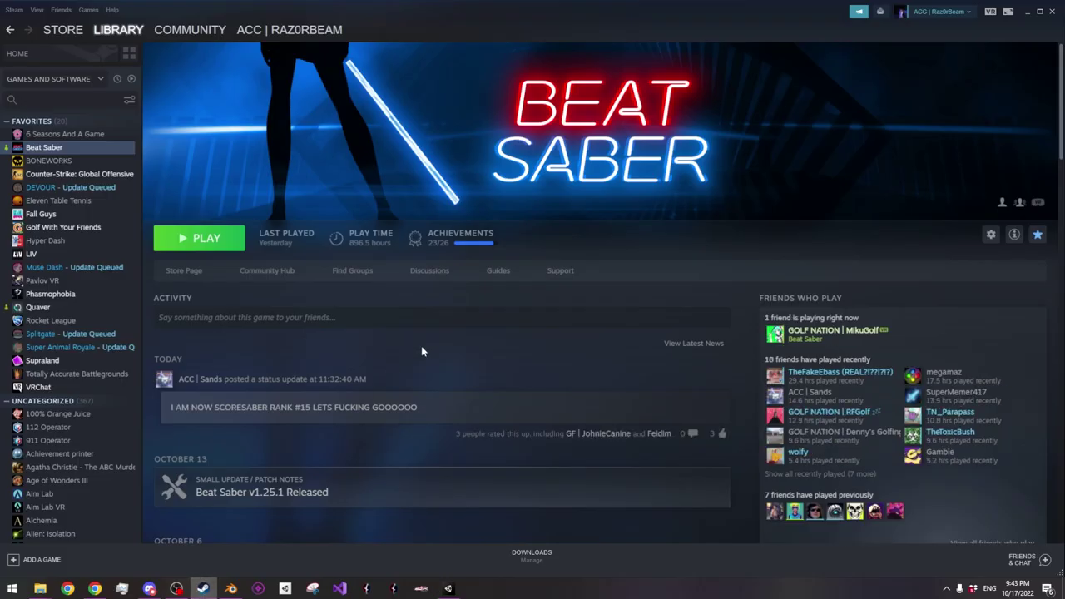
left_click(991, 234)
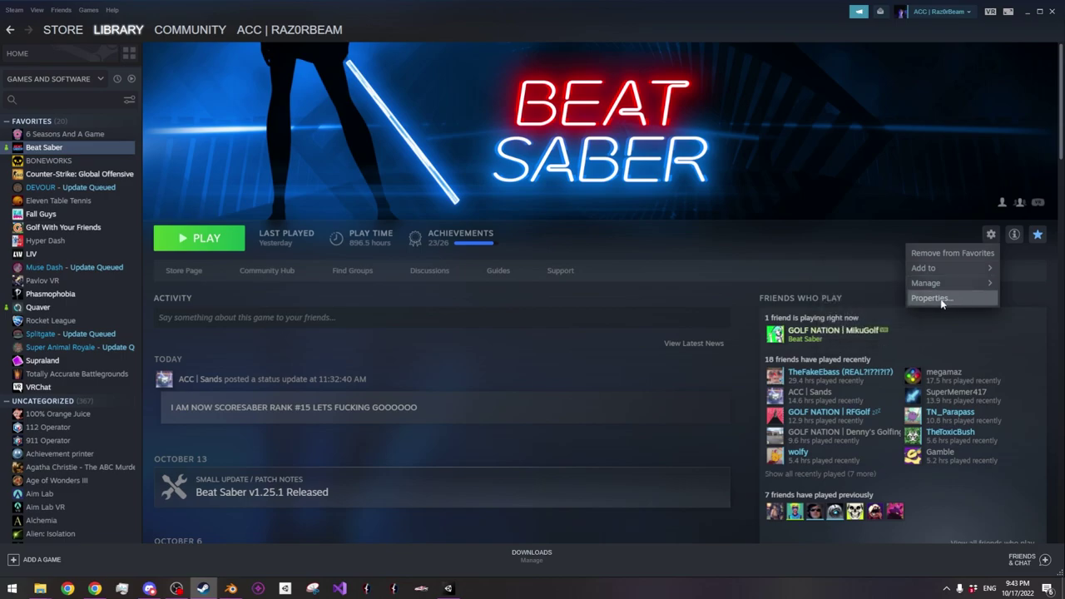
left_click(990, 235)
left_click(990, 235)
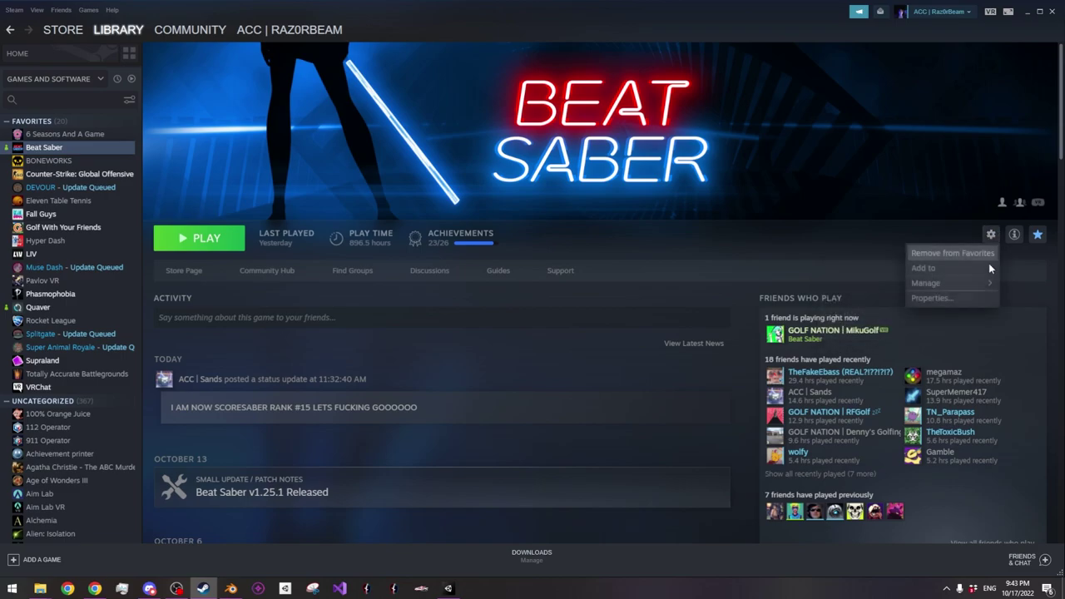
left_click(965, 300)
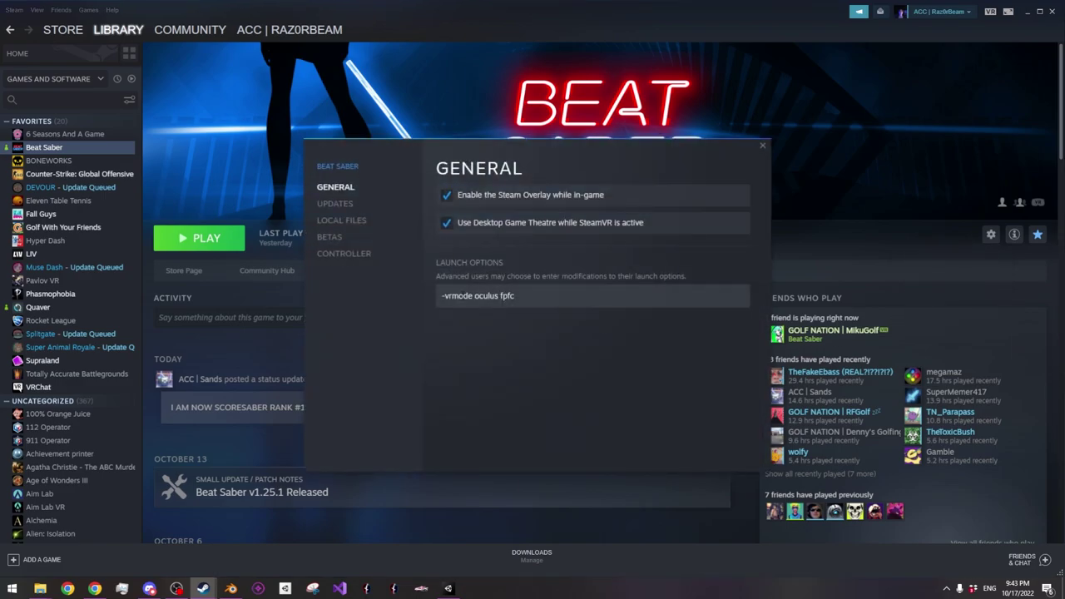
double_click(503, 297)
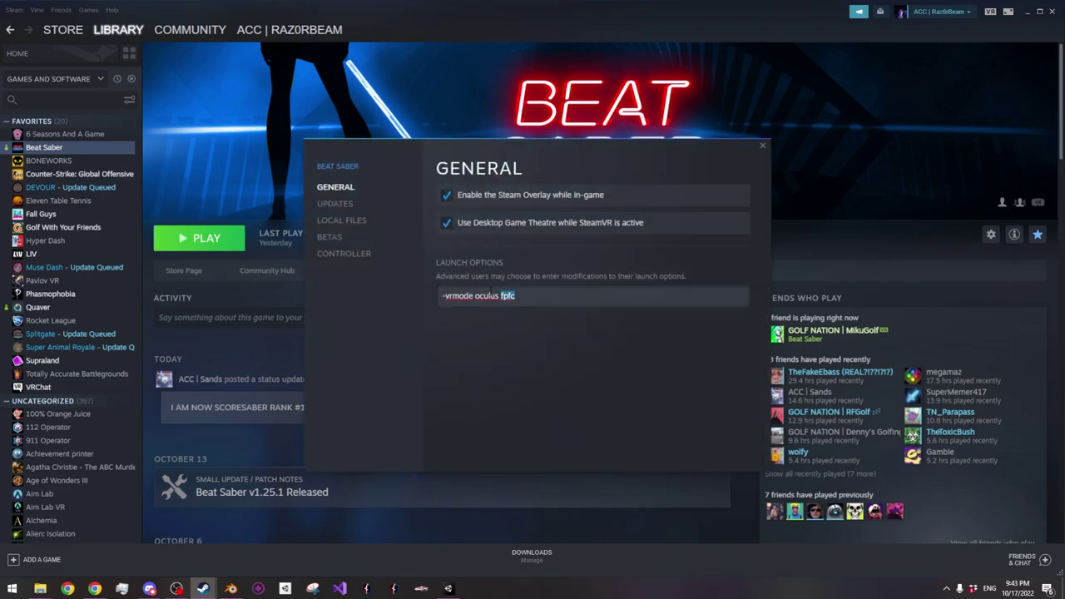
left_click_drag(442, 296, 497, 296)
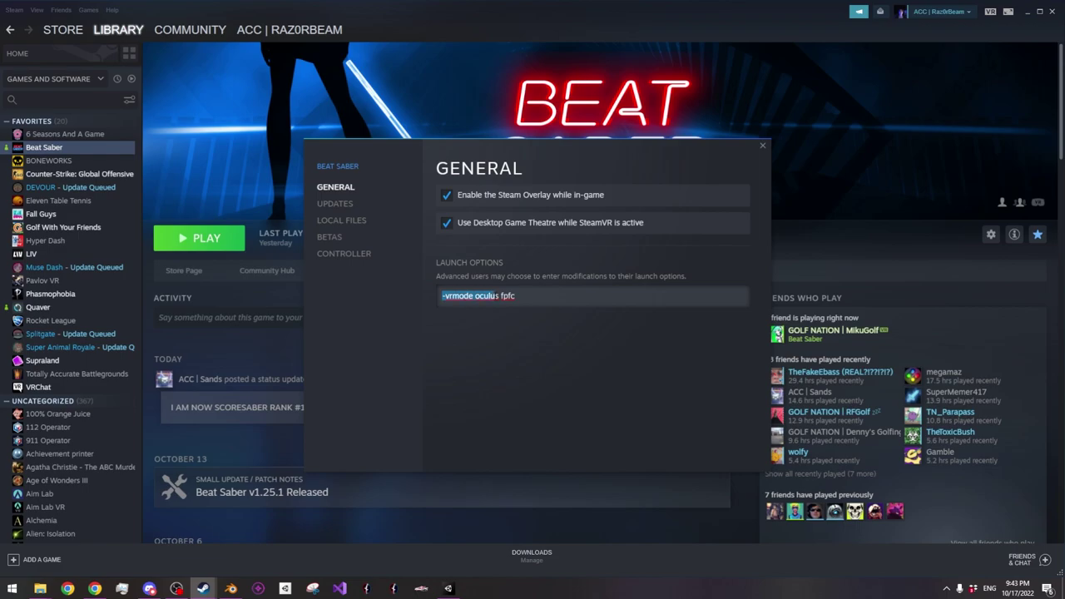
left_click(513, 295)
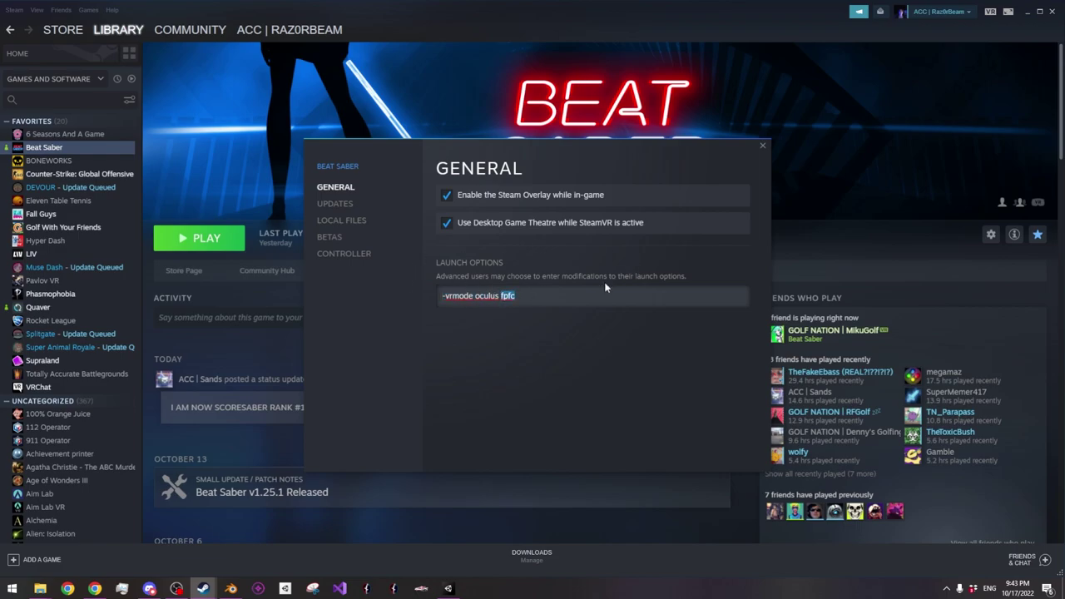
left_click(258, 145)
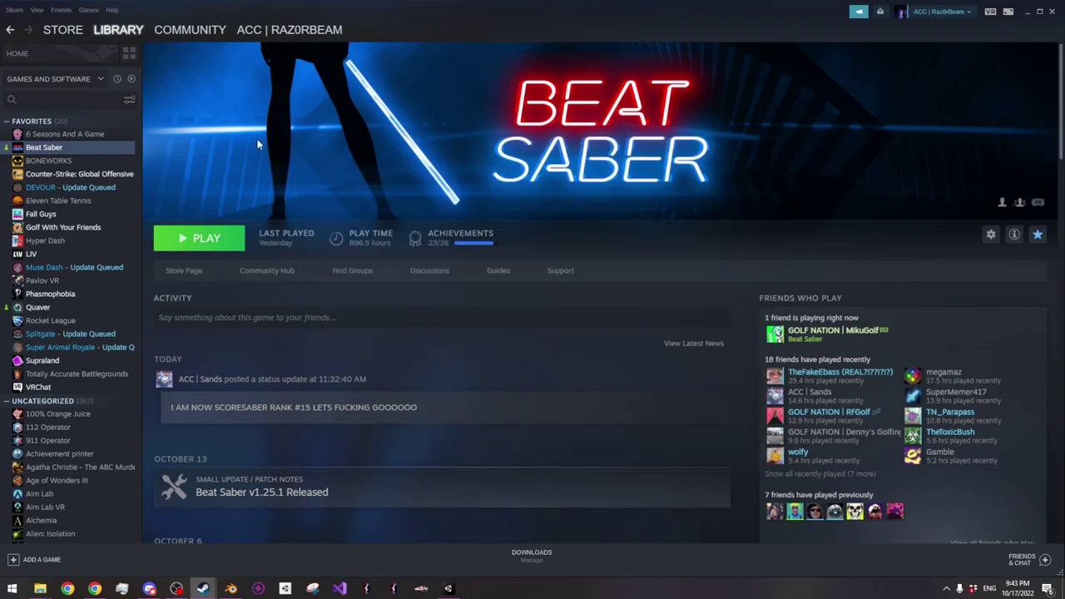
Launch Beat Saber from Steam and sort the saber list in the Saber Factory mod by date
left_click(206, 238)
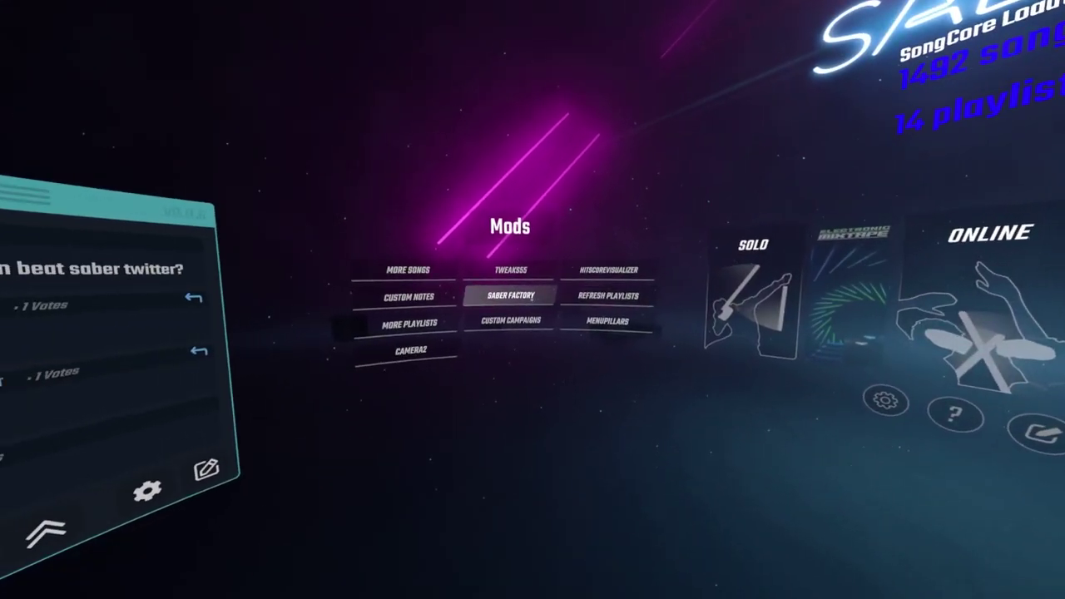
left_click(510, 296)
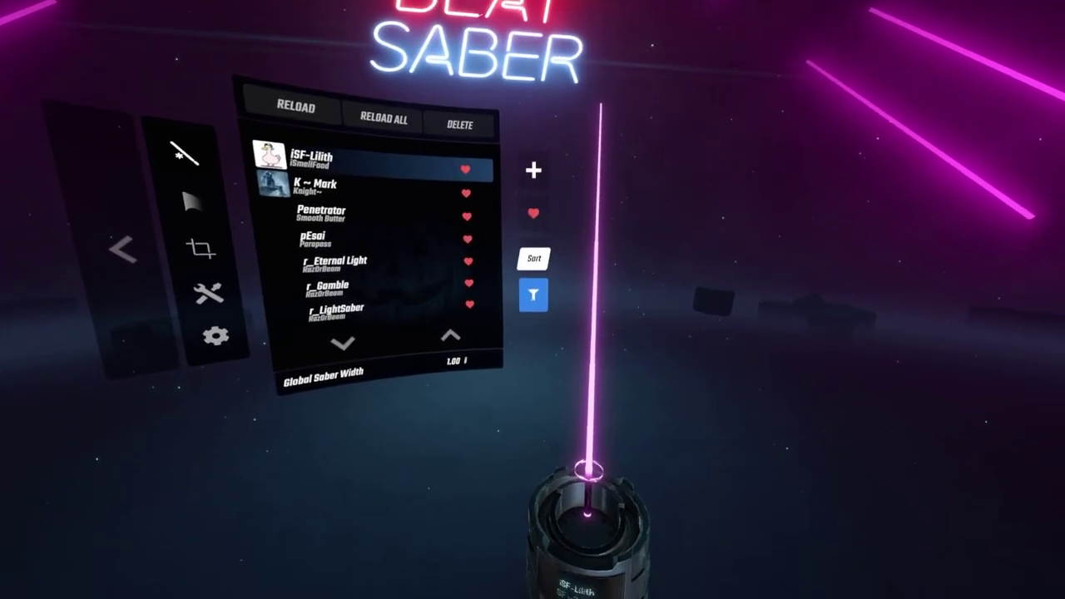
left_click(531, 299)
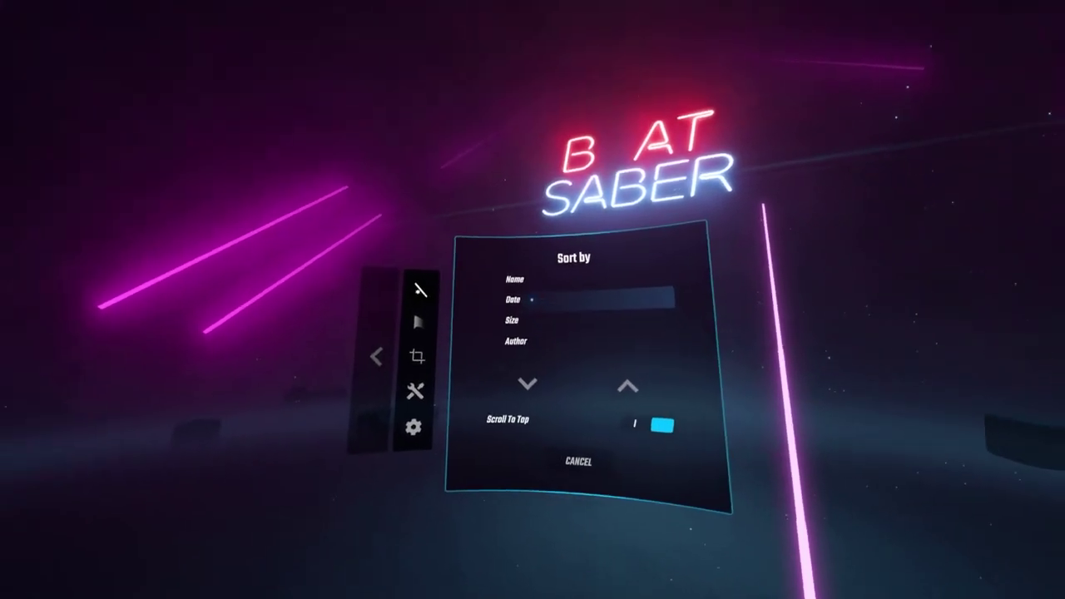
left_click(532, 300)
left_click(532, 298)
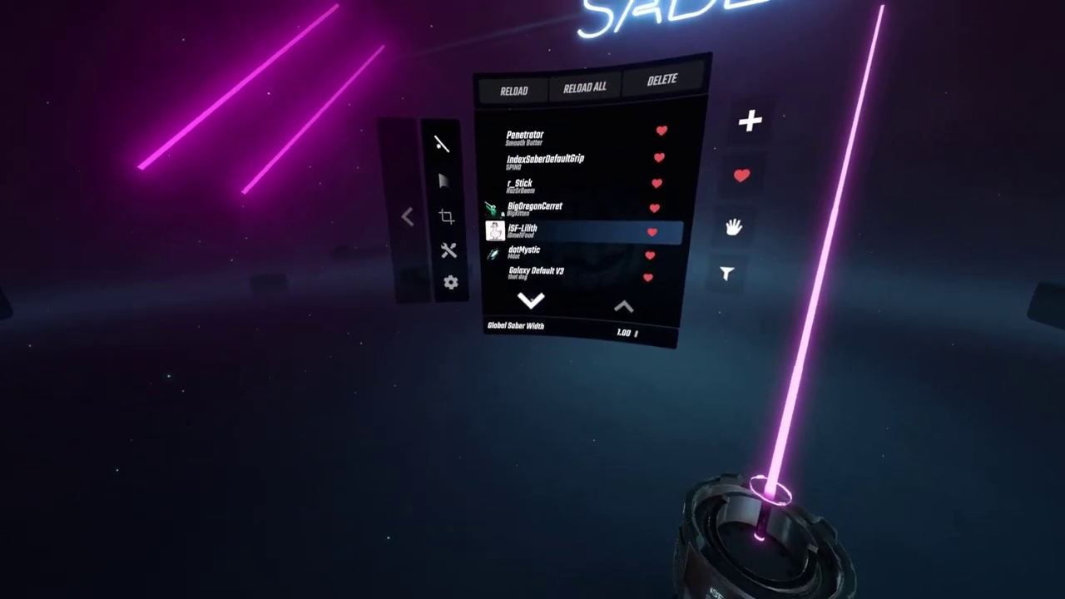
Browse the in-game saber list to preview the exported saber, and switch to Unity
scroll(583, 208, "down", 7)
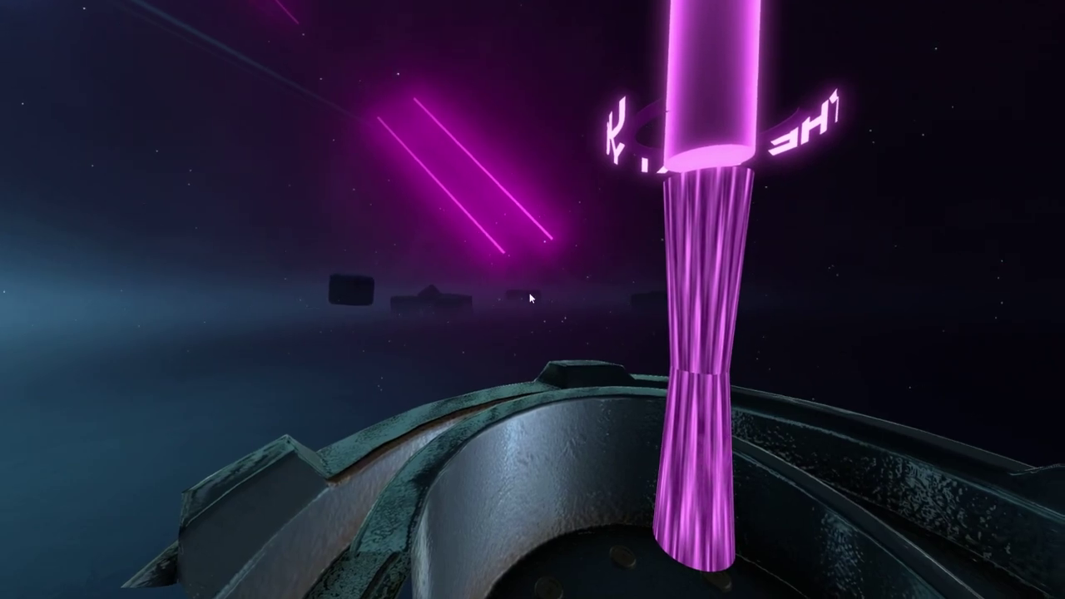
key("alt+Tab")
left_click(708, 245)
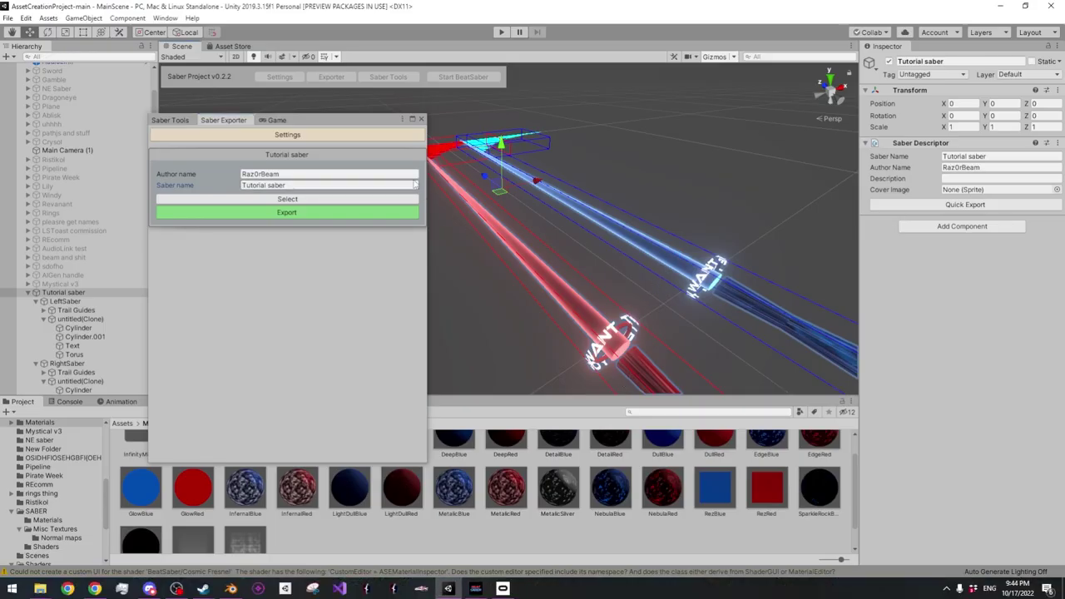
Raise the Glow of the two handle materials, New Material 4 and New Material 5, to 4.6
left_click_drag(363, 124, 0, 116)
left_click_drag(382, 154, 505, 260, "alt")
left_click(505, 260)
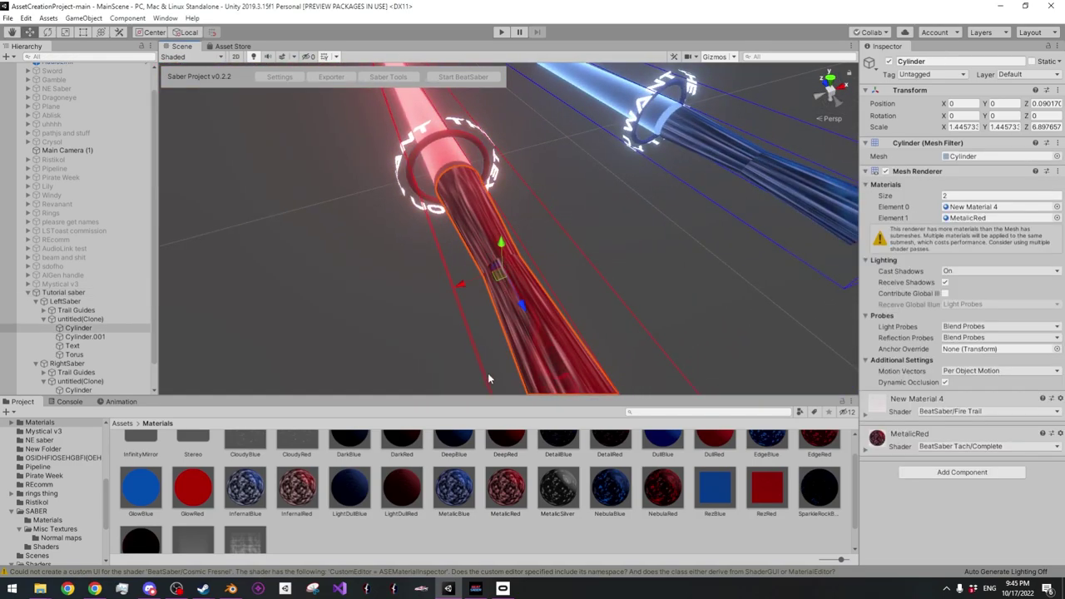
left_click(757, 183)
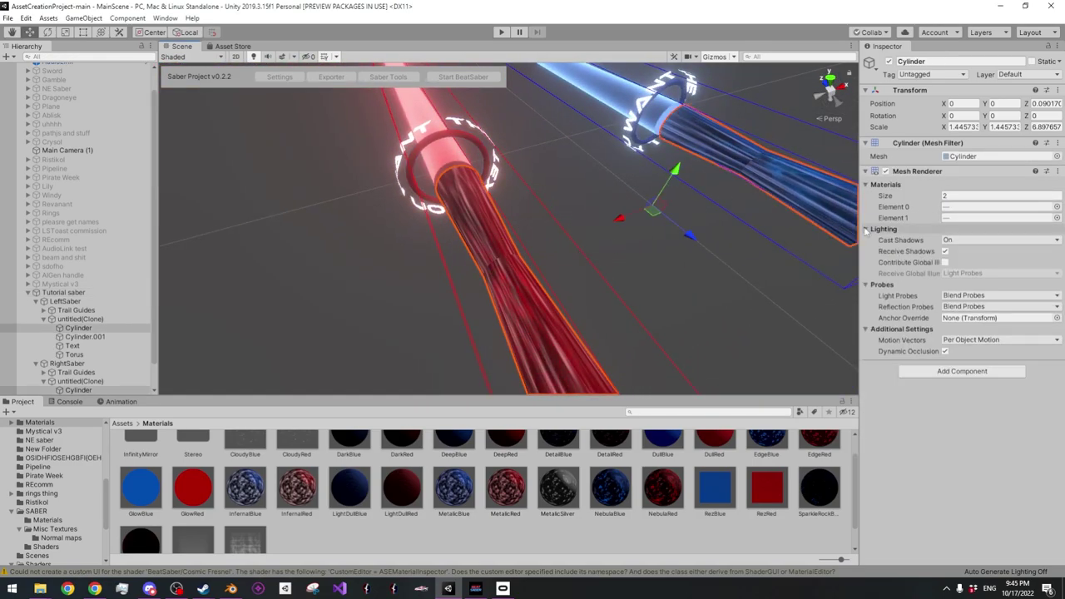
left_click(974, 206)
left_click(323, 464)
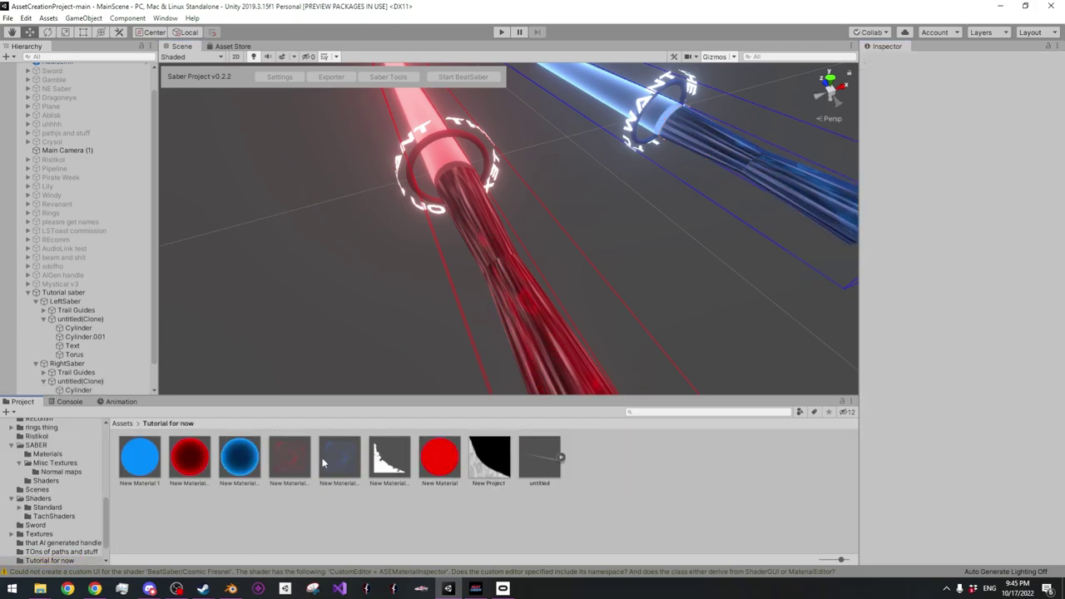
left_click(289, 458, "ctrl")
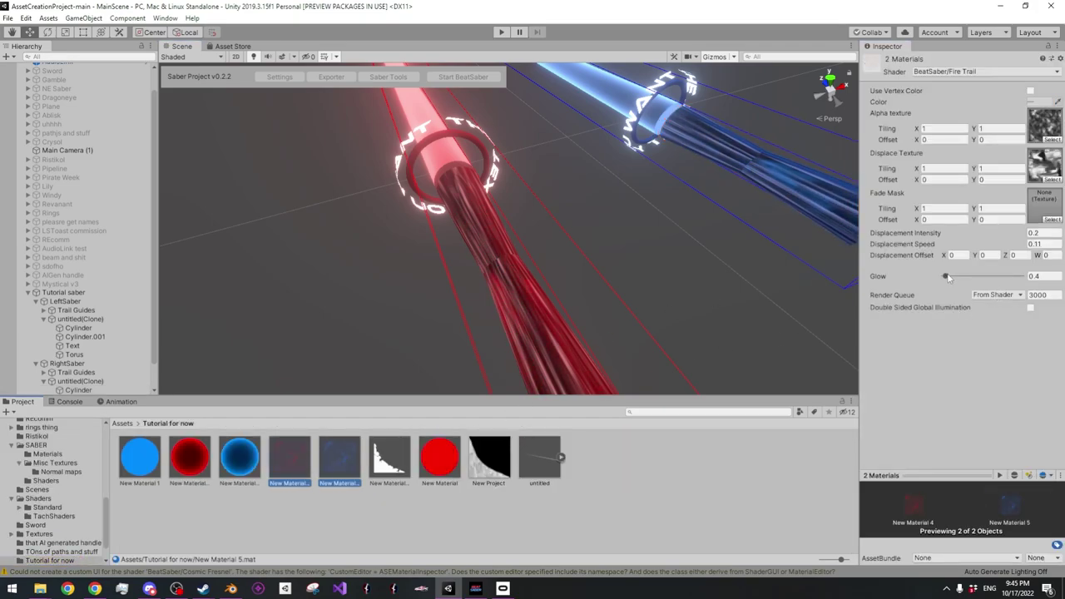
left_click_drag(949, 277, 963, 276)
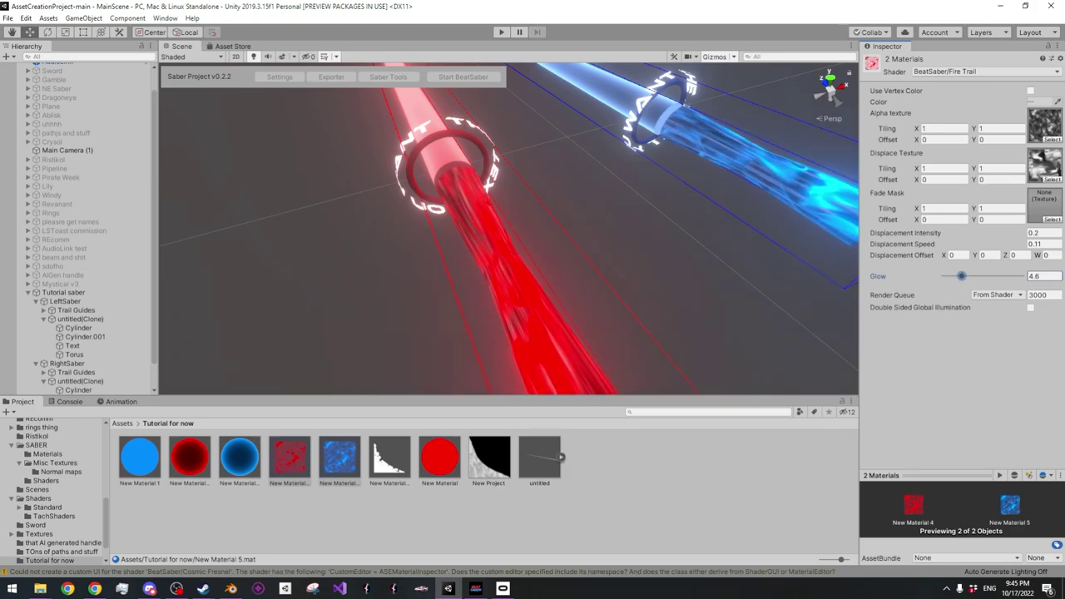
Export the Tutorial saber with the Saber Exporter and open its trail settings in Beat Saber
left_click_drag(0, 117, 233, 163)
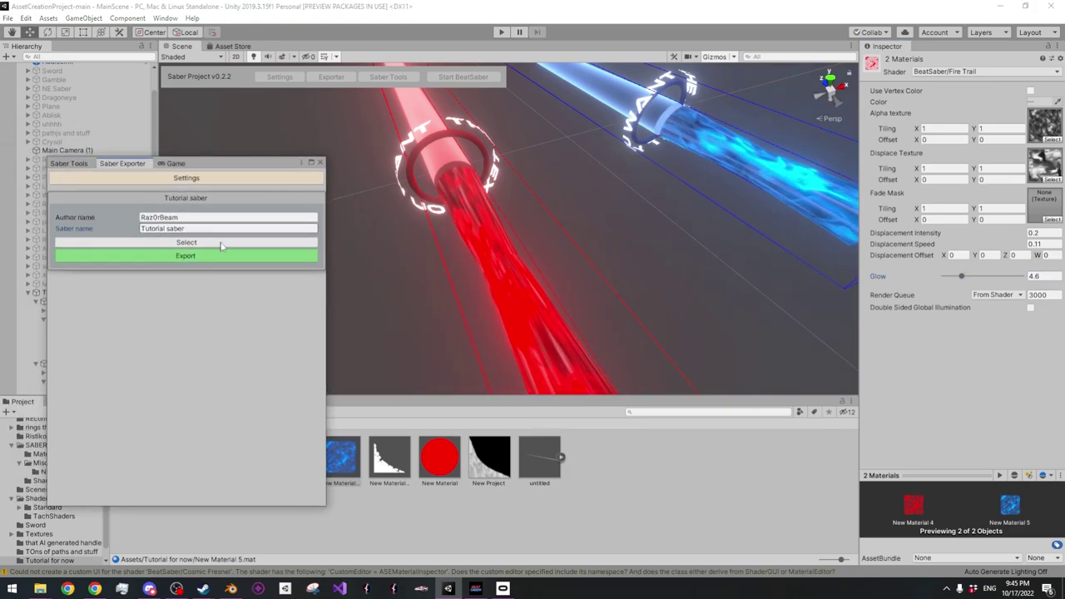
left_click(212, 255)
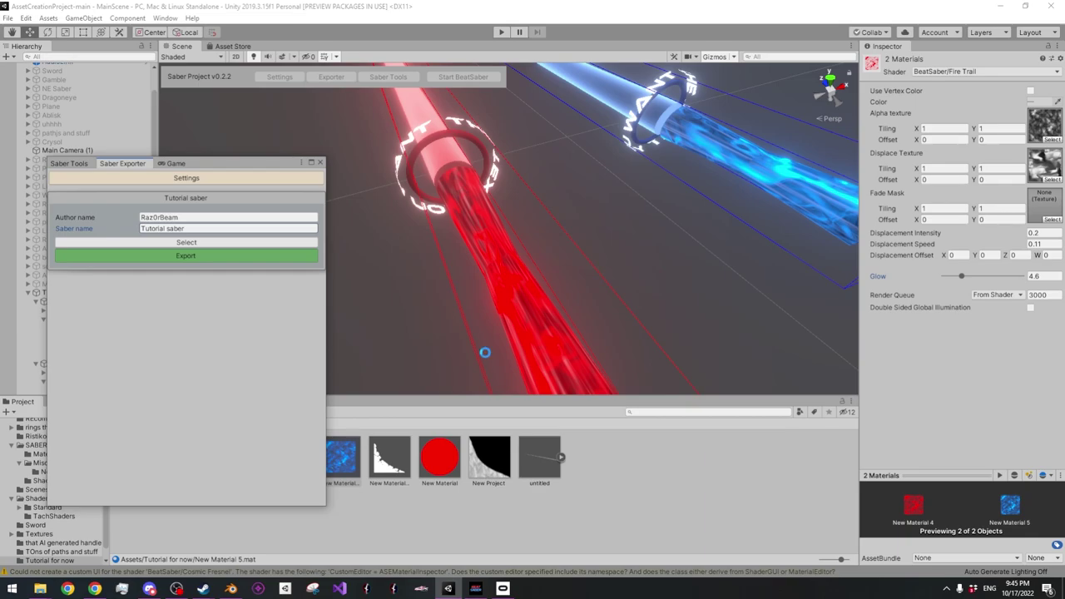
left_click(601, 317)
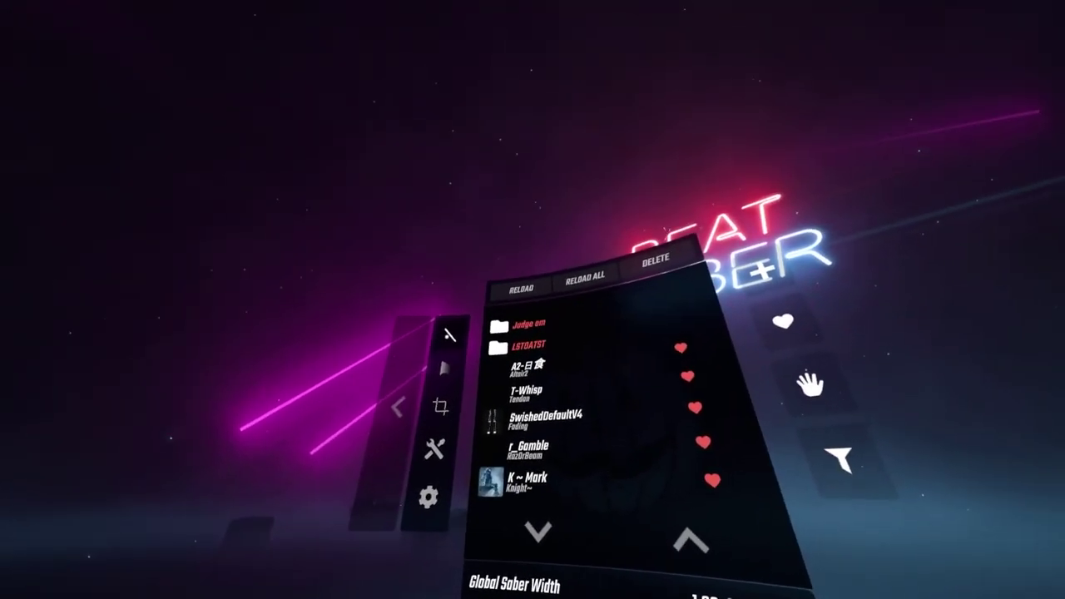
left_click(532, 299)
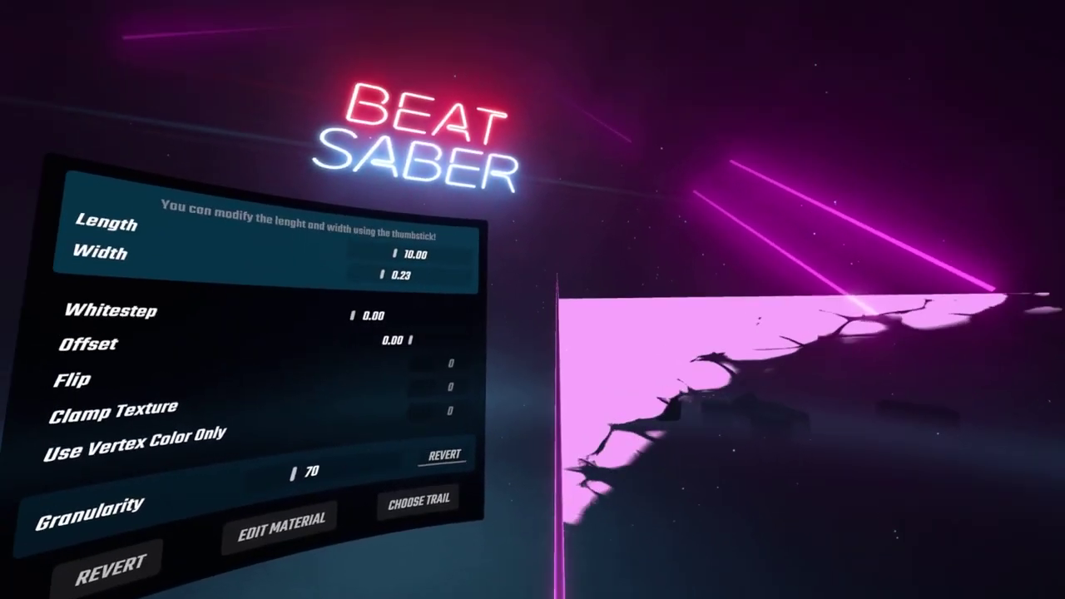
Switch to Unity and move the Trail Top guides of both sabers out to the blade tips, at Z 1.0315
key("alt+Tab")
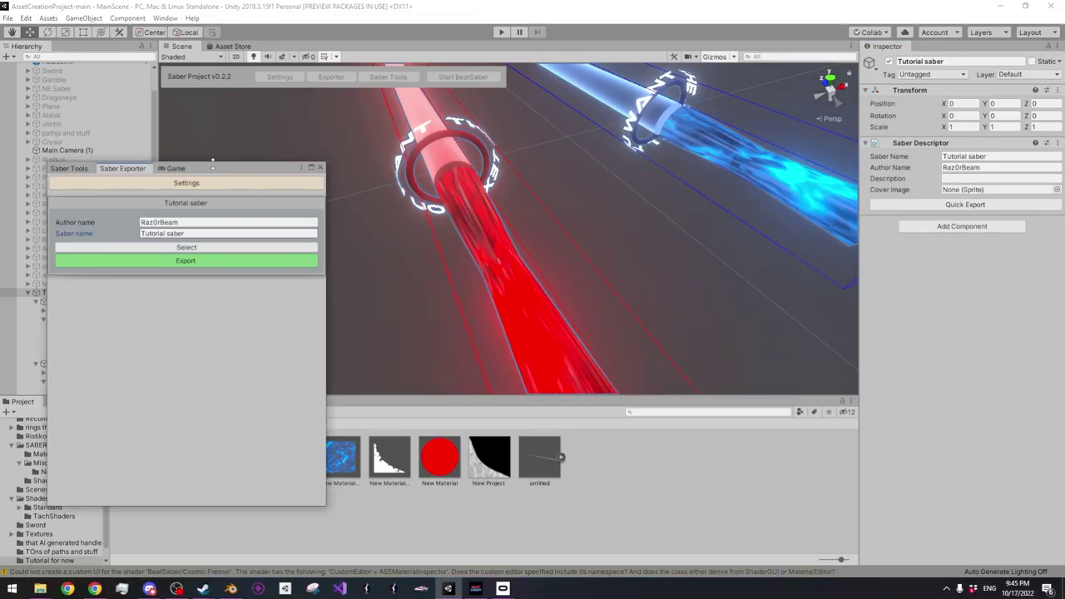
left_click_drag(164, 174, 164, 216)
left_click(63, 292)
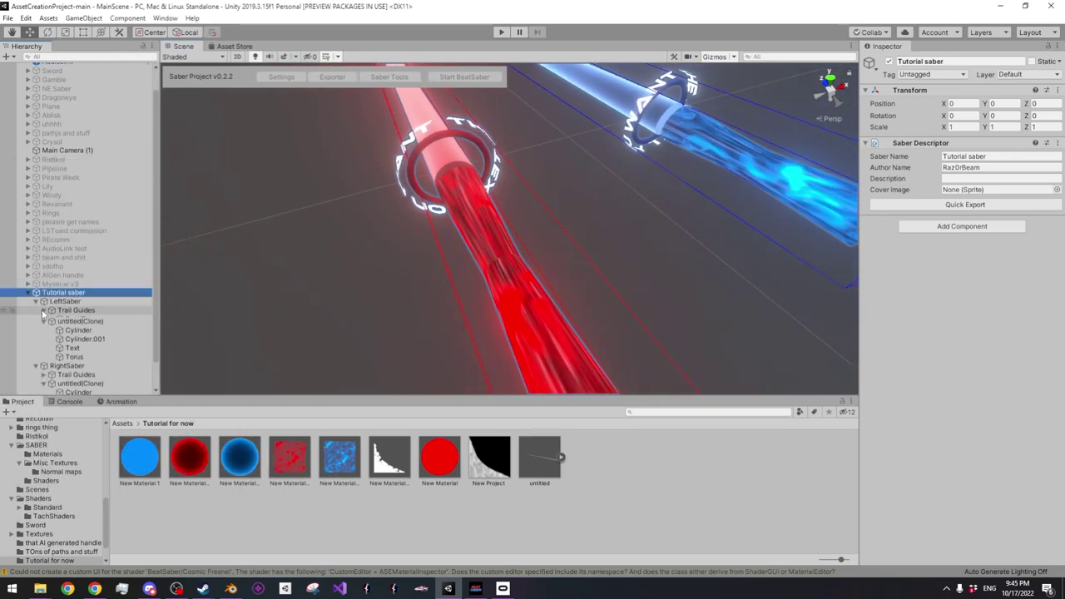
left_click(43, 309)
left_click(43, 346)
left_click(79, 337)
left_click(79, 257, "ctrl")
key("a")
right_click_drag(350, 296, 742, 167)
left_click(828, 93)
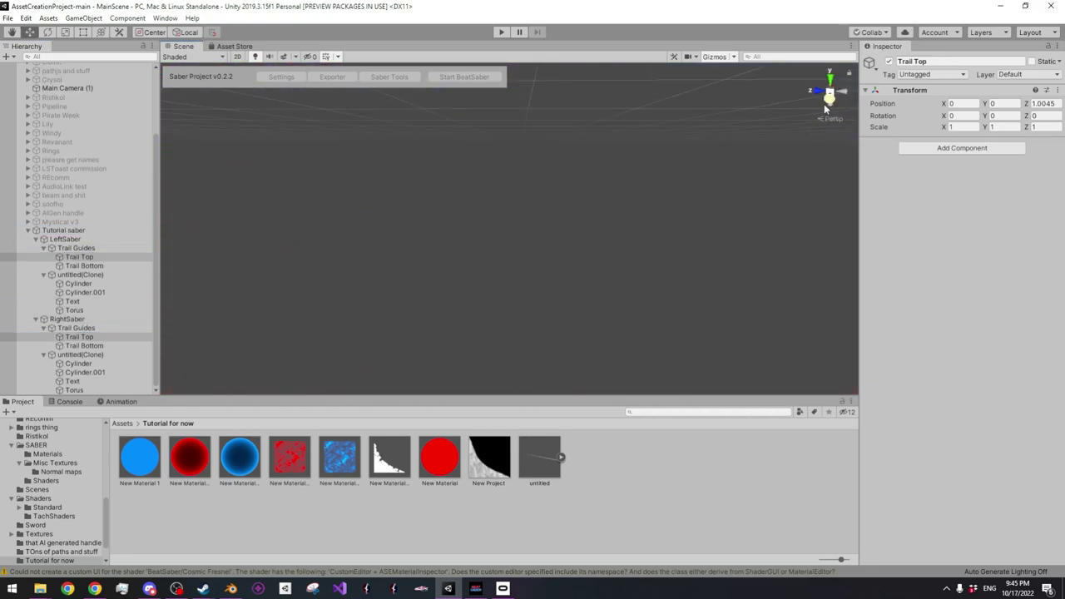
left_click(829, 93)
right_click_drag(667, 177, 668, 176)
scroll(569, 100, "up", 6)
middle_click_drag(568, 100, 551, 221)
scroll(545, 225, "up", 5)
scroll(537, 226, "up", 15)
middle_click_drag(440, 224, 578, 264)
scroll(526, 266, "up", 3)
left_click_drag(495, 214, 347, 205)
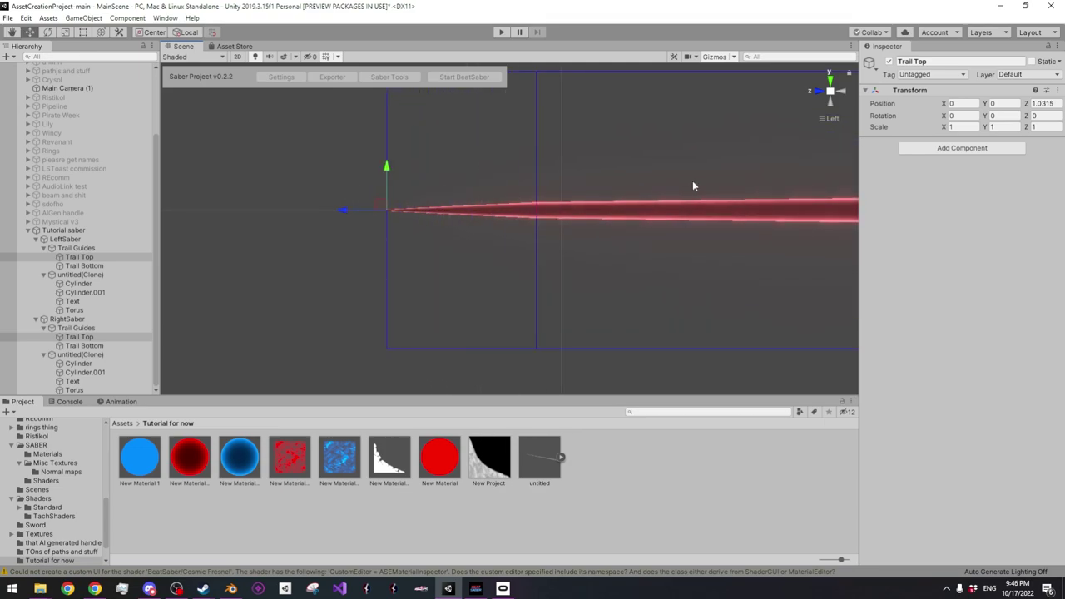
Return the scene to a perspective view of both sabers and export the Tutorial saber again
right_click_drag(677, 190, 673, 214)
left_click(831, 118)
right_click_drag(696, 250, 697, 191)
left_click_drag(697, 191, 390, 291, "alt")
left_click(63, 230)
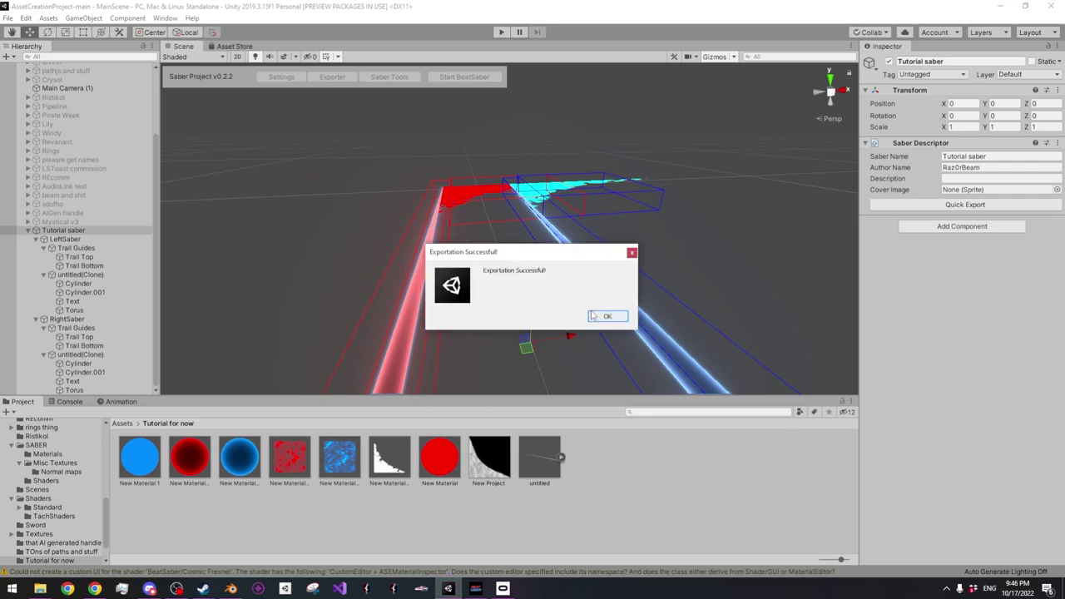
left_click(606, 316)
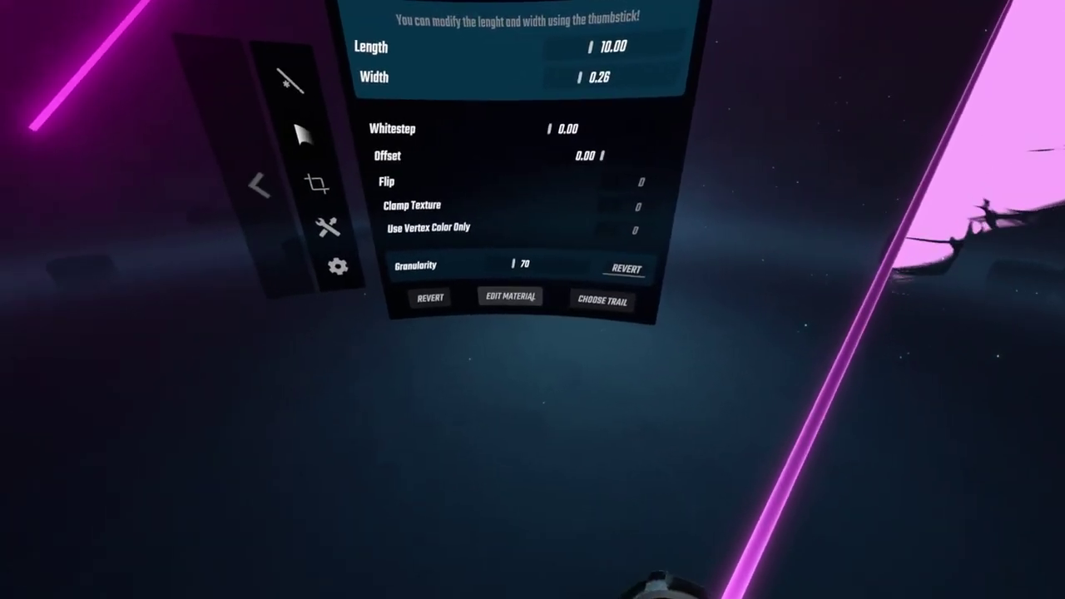
Edit the saber's trail material in Beat Saber, setting Glow to 1.41 and Displacement Intensity to 0.20
left_click(164, 473)
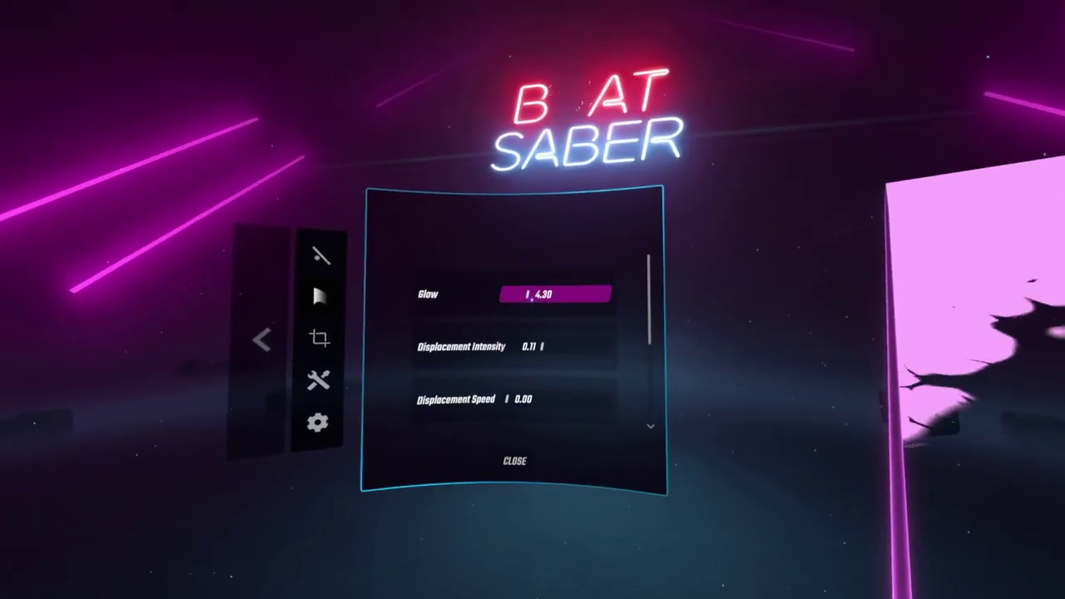
left_click_drag(493, 268, 472, 269)
left_click_drag(532, 297, 534, 297)
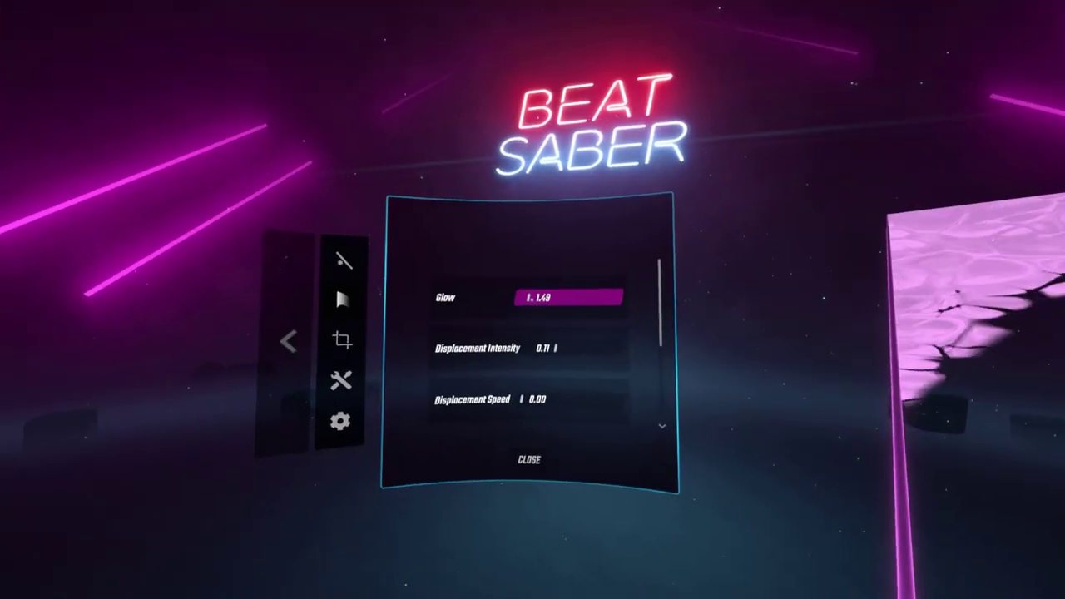
mouse_move(528, 297)
left_mouse_down()
mouse_move(560, 300)
mouse_move(530, 297)
left_mouse_up()
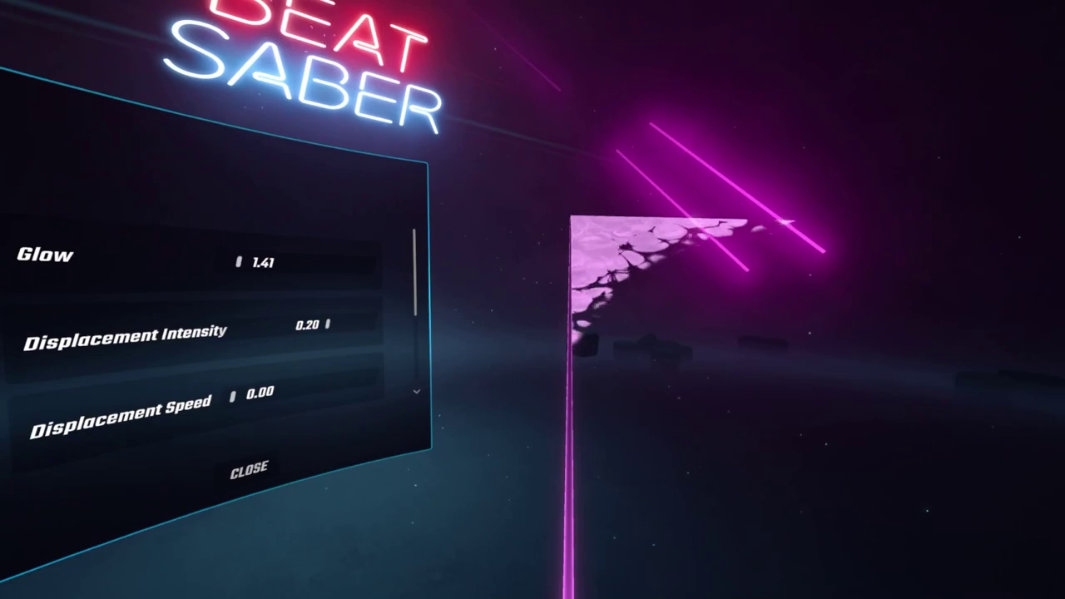
In Unity, give New Material 6 Glow 1.41, Displacement Intensity 0.2 and Displacement Speed -0.23, and export the Tutorial saber
key("alt+Tab")
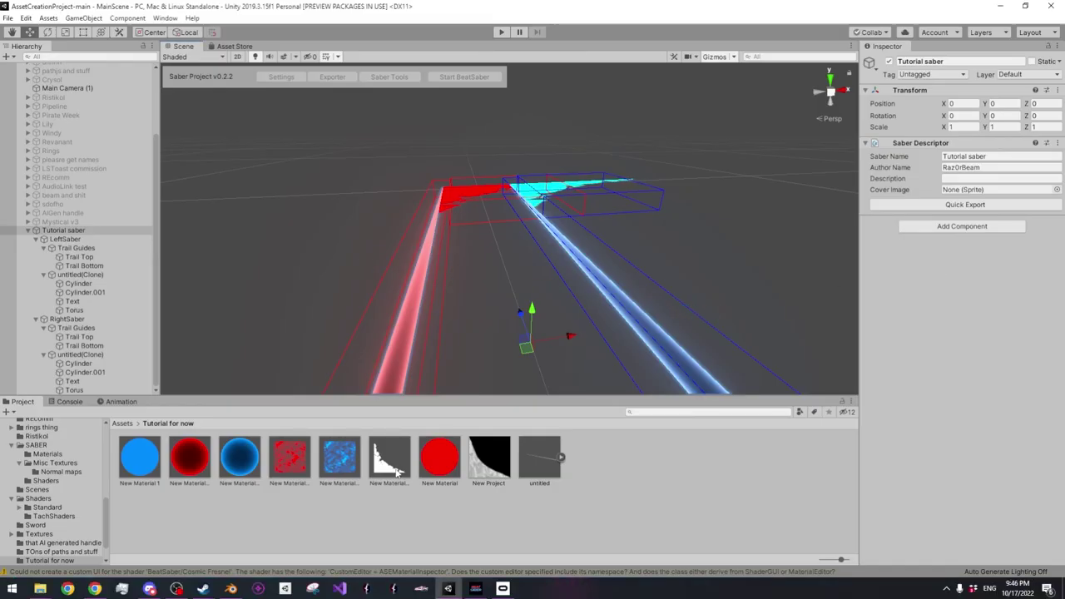
left_click(400, 471)
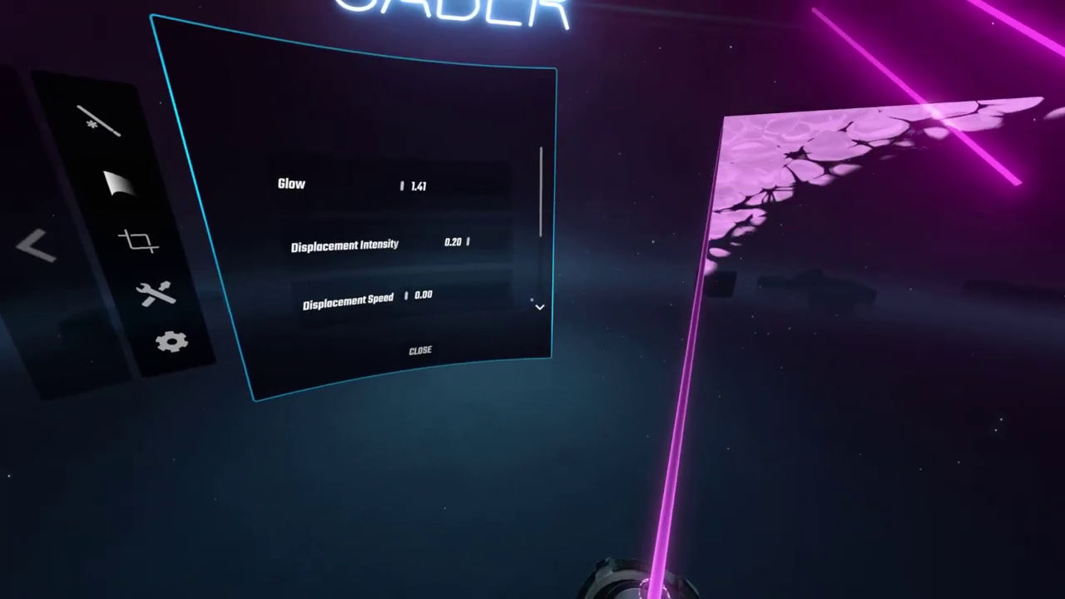
left_click(537, 306)
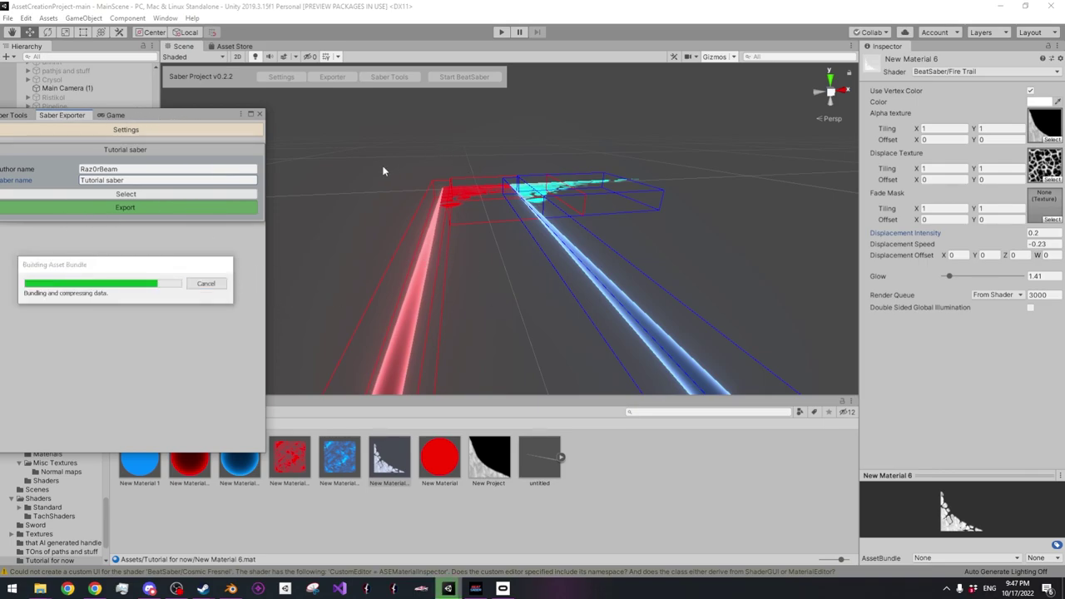
left_click(601, 317)
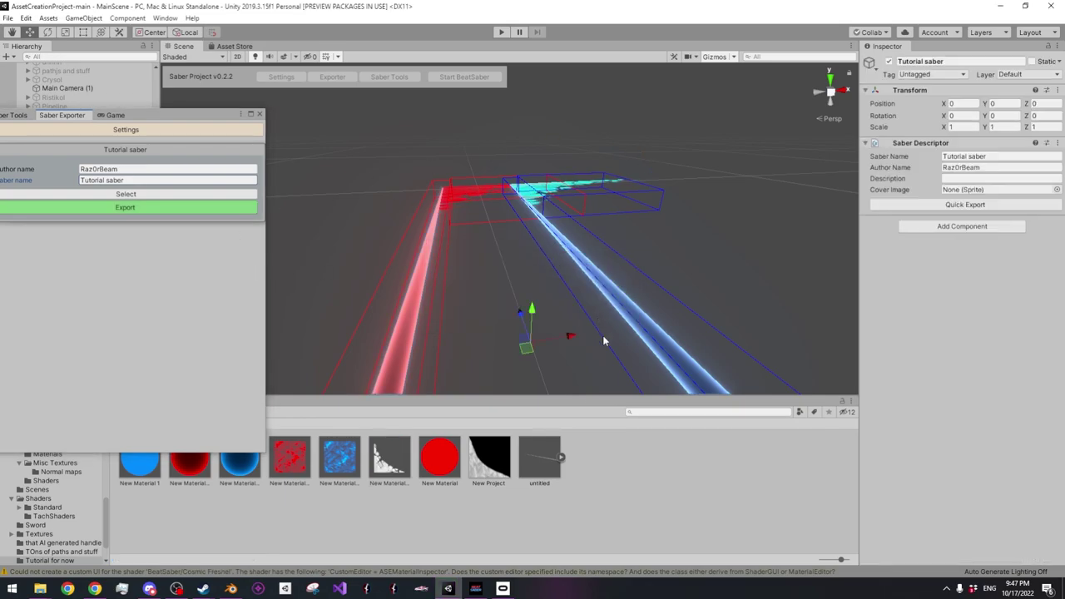
left_click_drag(205, 118, 0, 118)
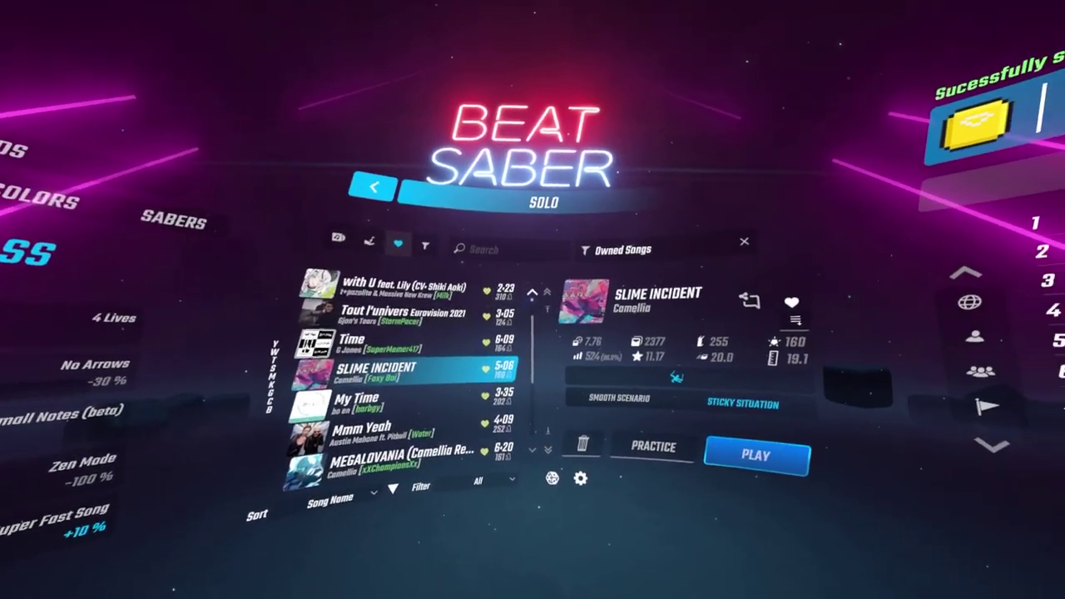
Select the song Yatsuya-san ni Yoroshiku in Beat Saber's Solo mode and view the high scores around the player's own rank
left_click(547, 253)
left_click(408, 289)
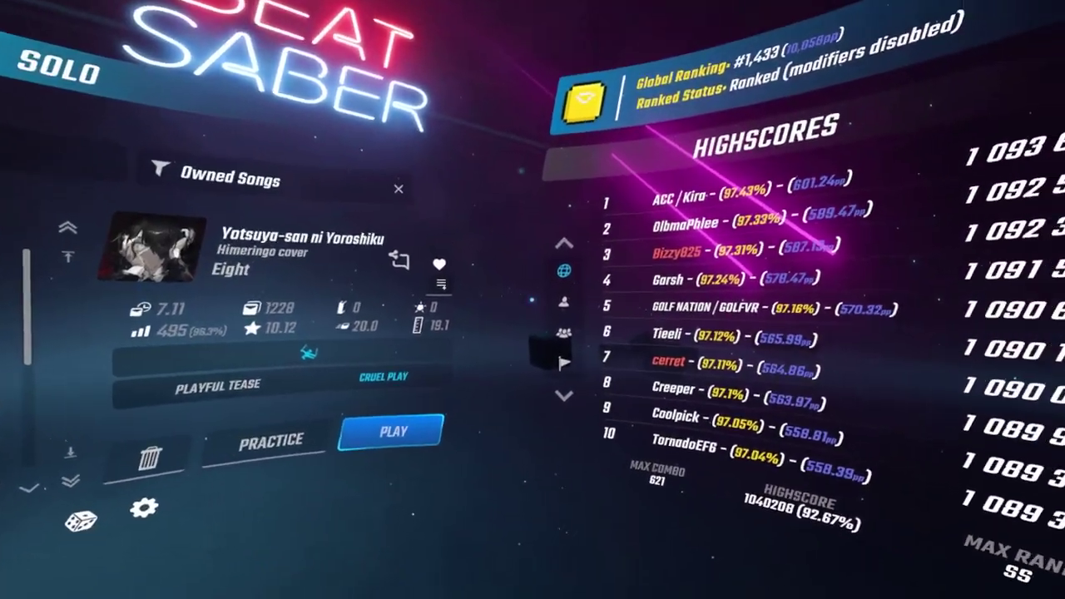
left_click(564, 301)
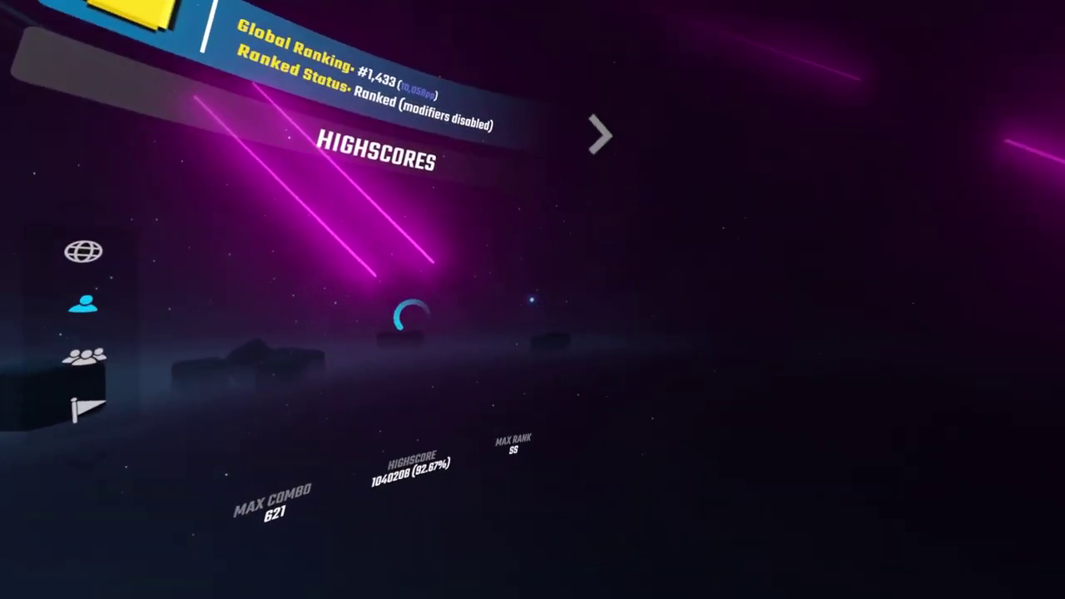
left_click(528, 298)
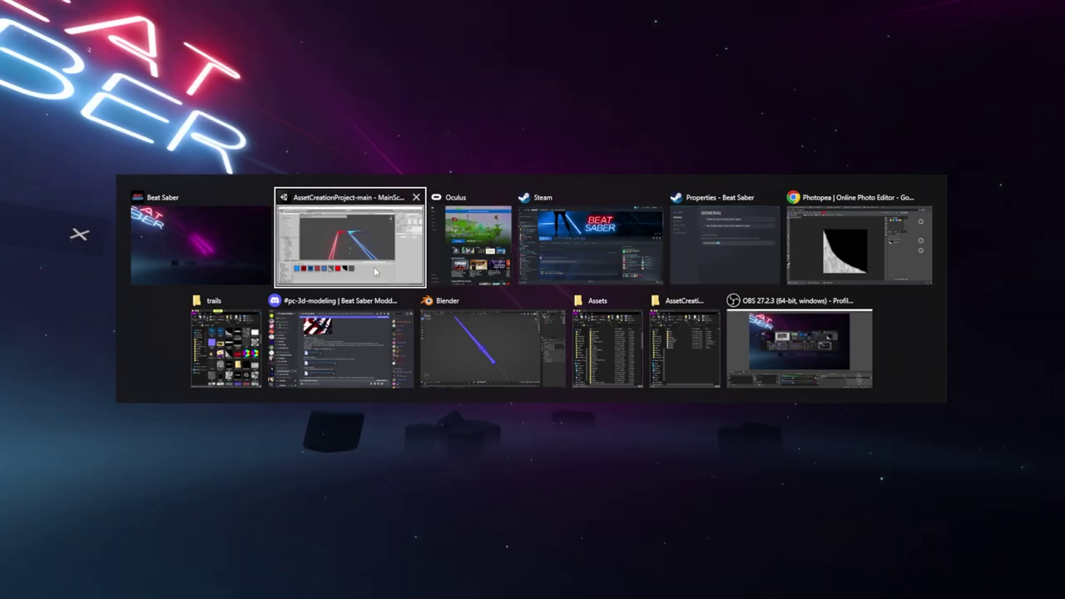
Switch to Unity and select the Text ring around the left saber's handle
left_click(375, 272)
left_click_drag(499, 268, 797, 274, "alt")
right_click_drag(659, 257, 371, 253)
key("w")
key("s")
left_click(454, 182)
left_click_drag(454, 183, 367, 198, "alt")
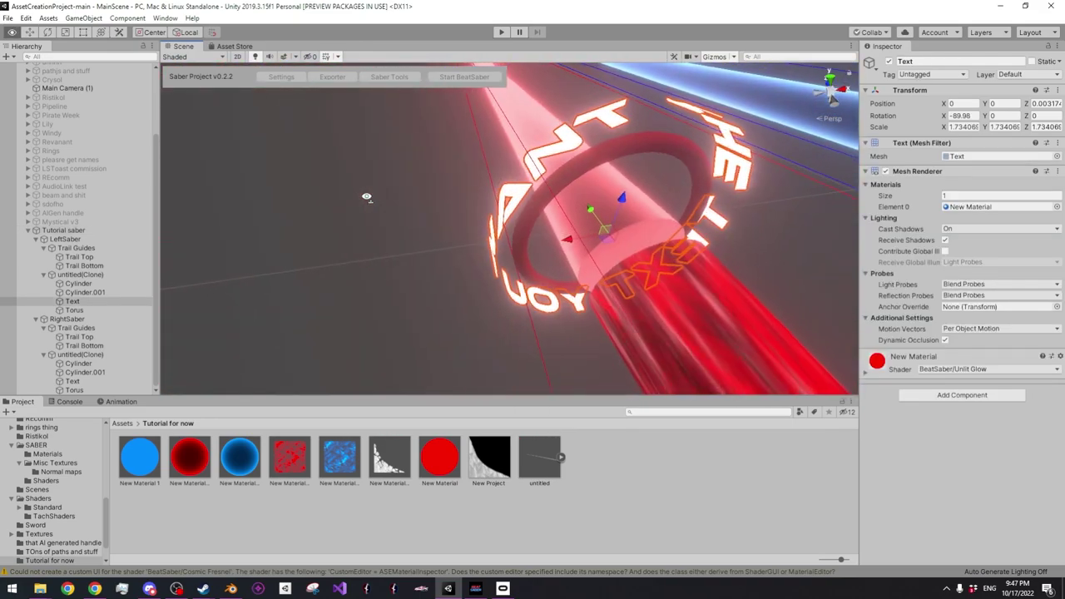
right_click_drag(596, 144, 627, 137)
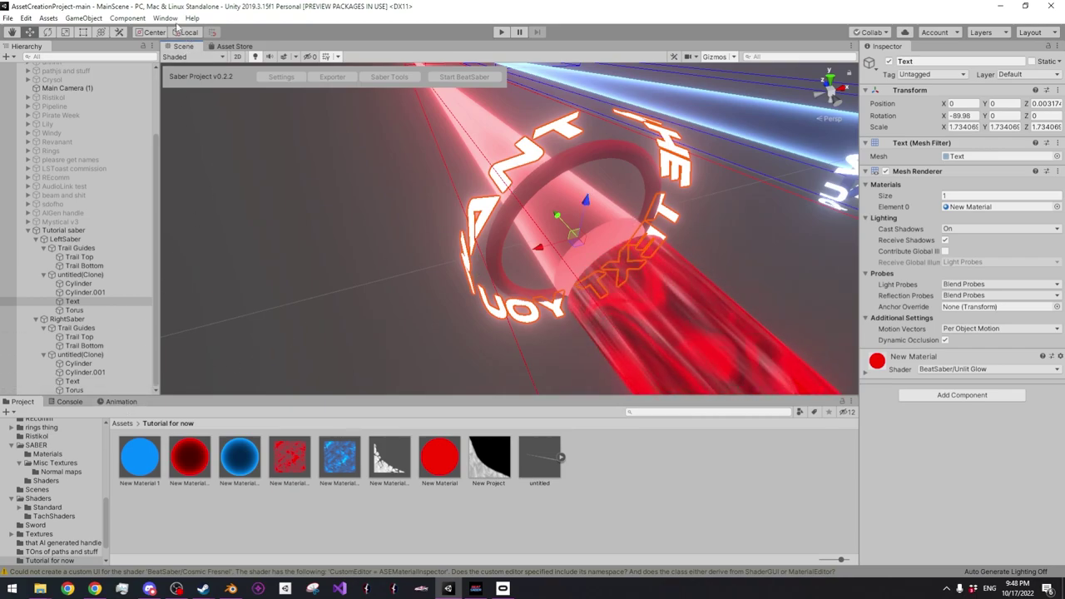
Create a spinning animation for the left saber's Text with speed 0.5 around the Y axis, starting from its current rotation
left_click_drag(0, 129, 266, 73)
left_click(187, 83)
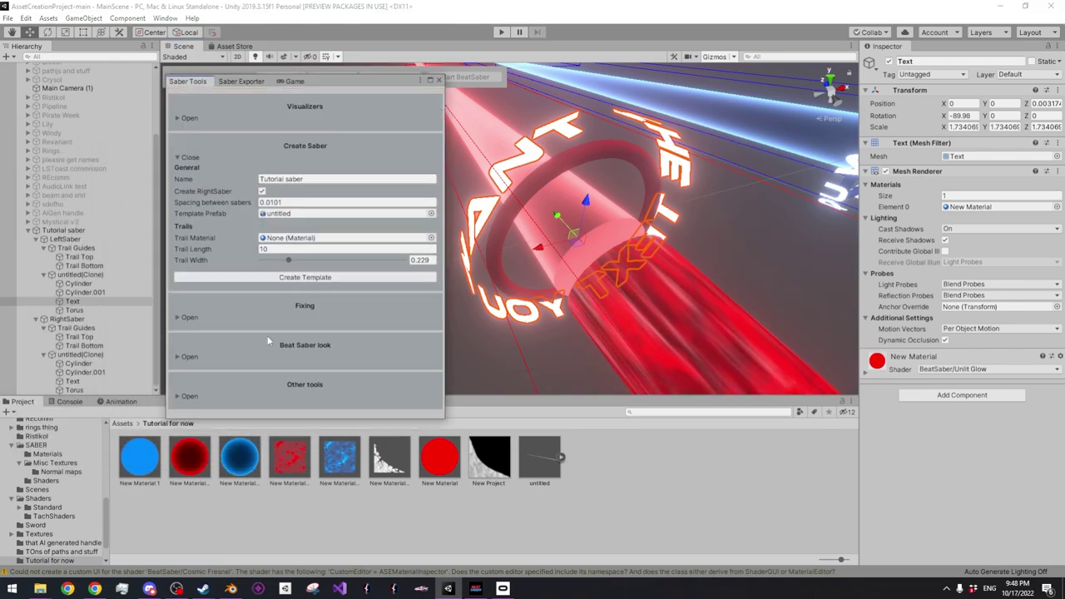
left_click(178, 397)
scroll(253, 373, "down", 2)
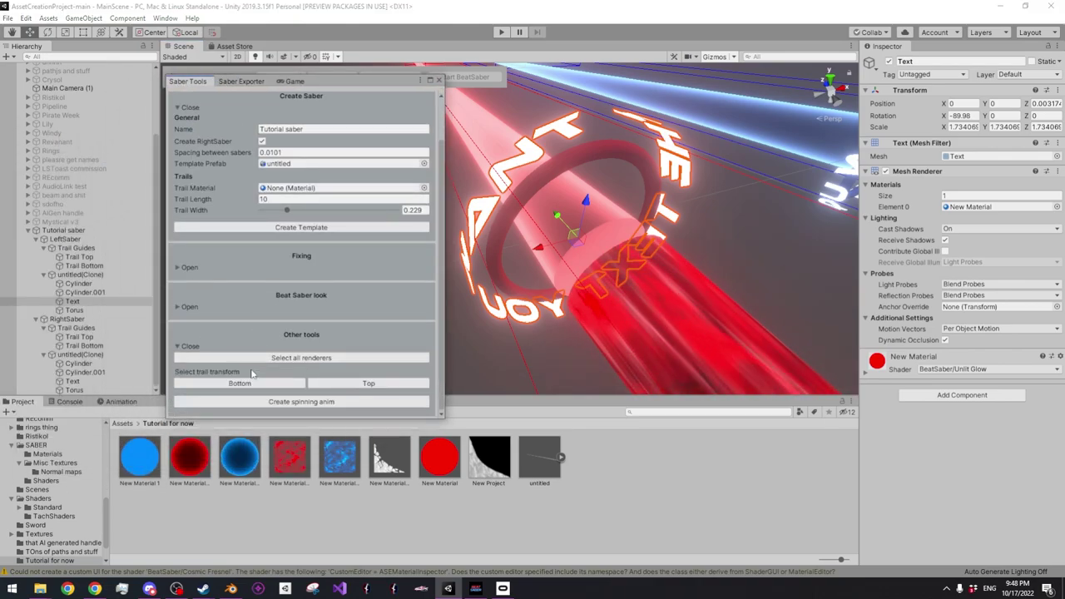
left_click_drag(330, 82, 219, 94)
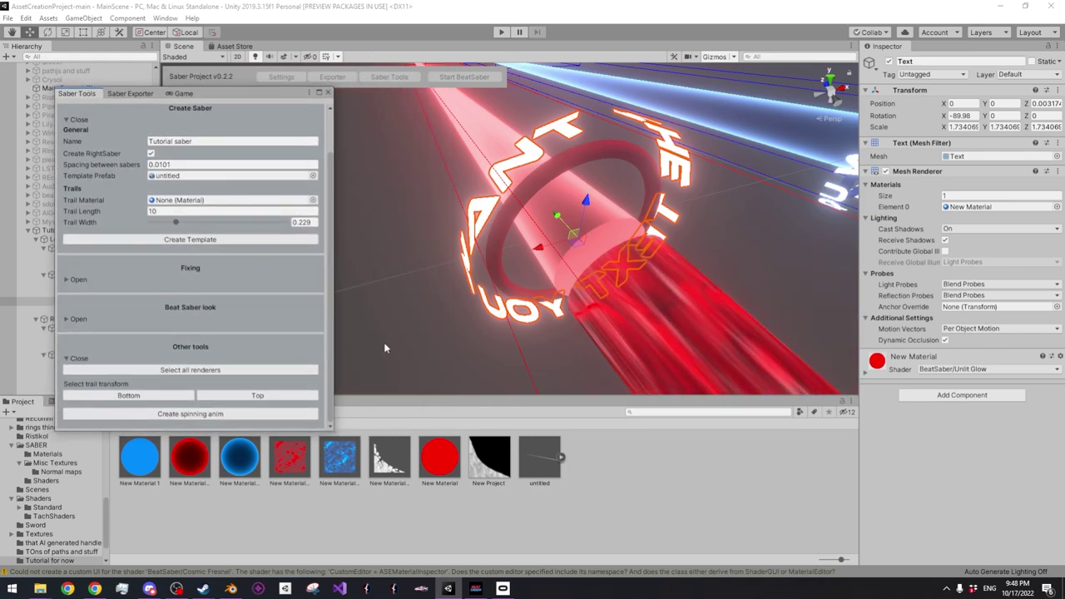
left_click(234, 415)
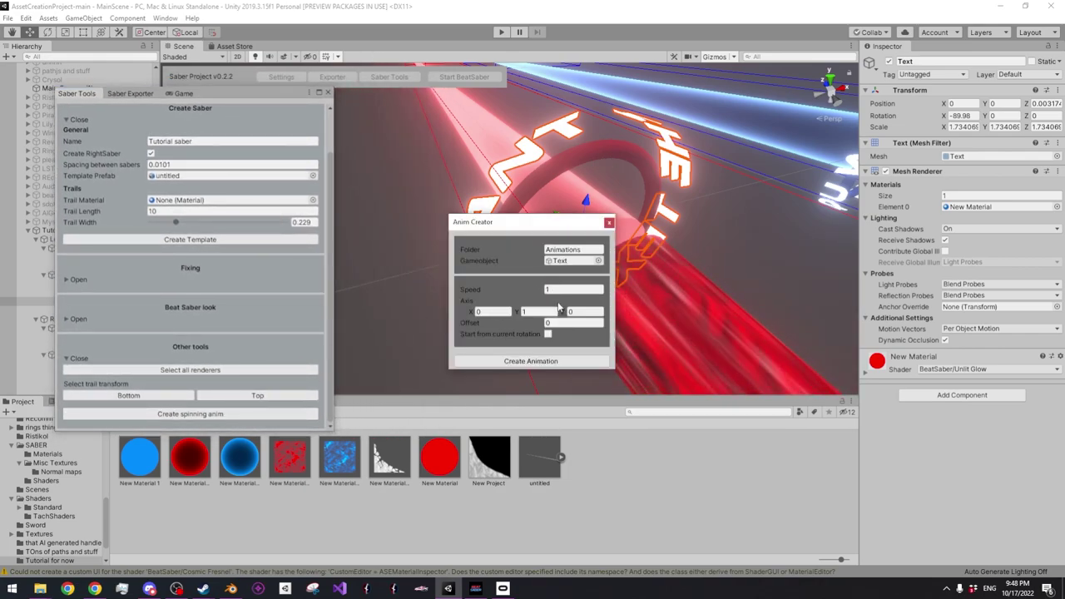
left_click_drag(567, 224, 937, 270)
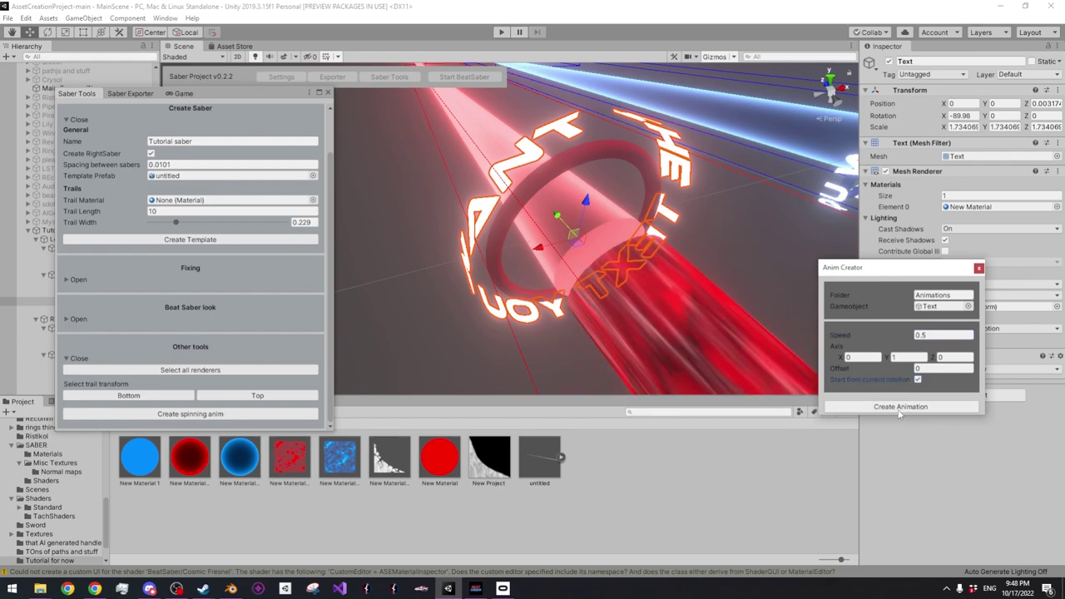
left_click(899, 408)
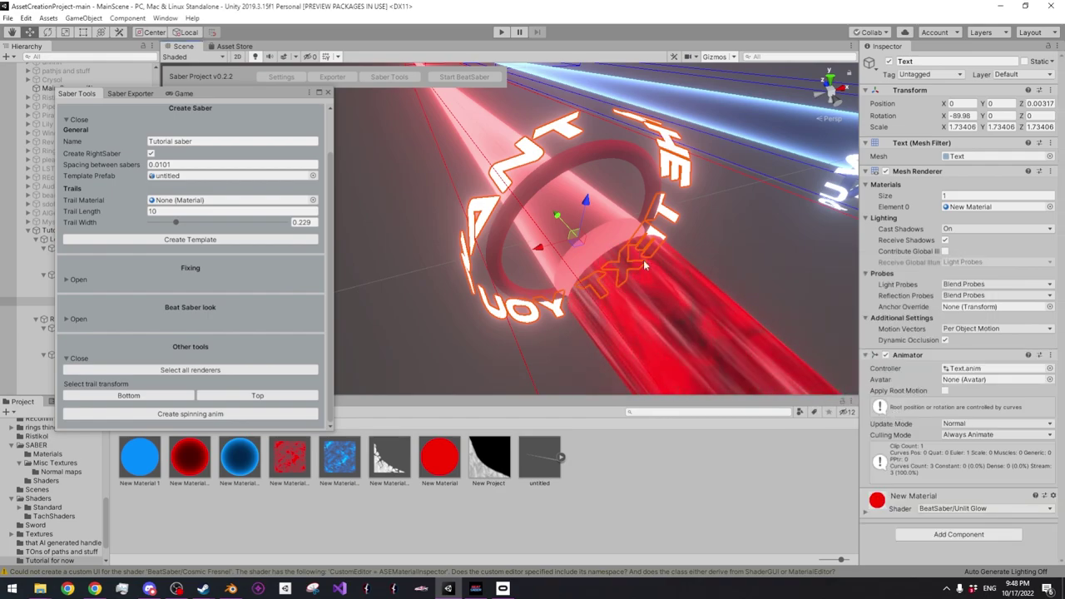
Open the Animation window for the Text object and play back its rotation clip
left_click_drag(227, 99, 0, 115)
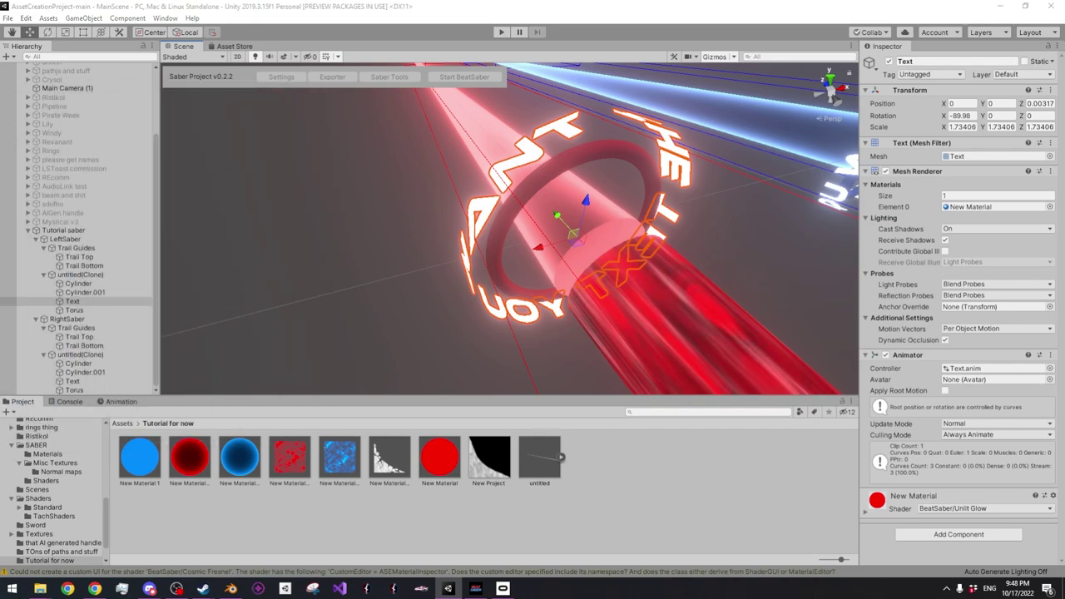
left_click(164, 18)
mouse_move(209, 177)
left_click(381, 177)
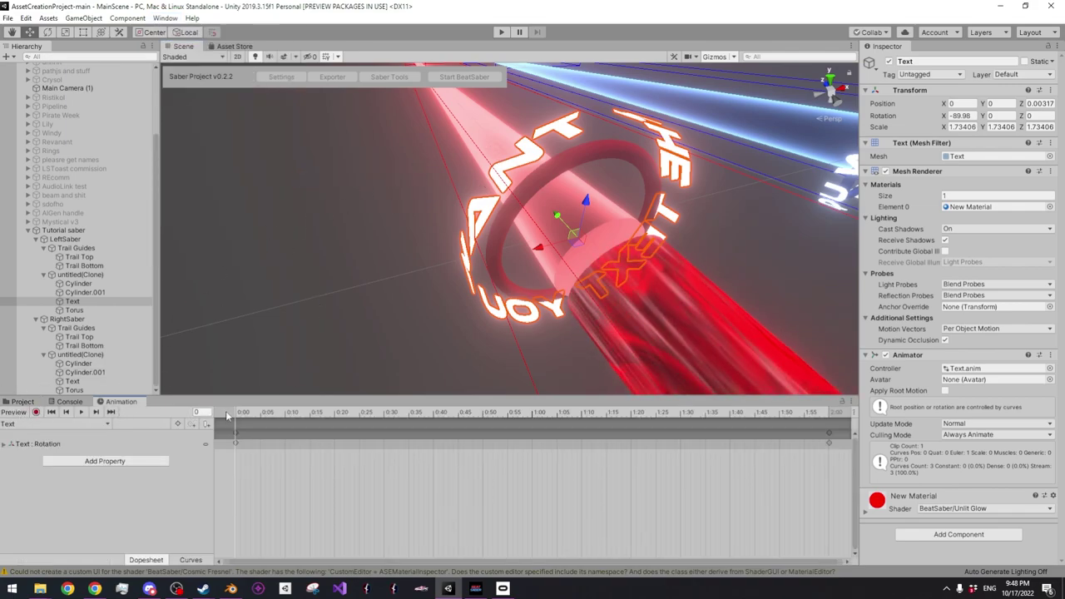
left_click(81, 412)
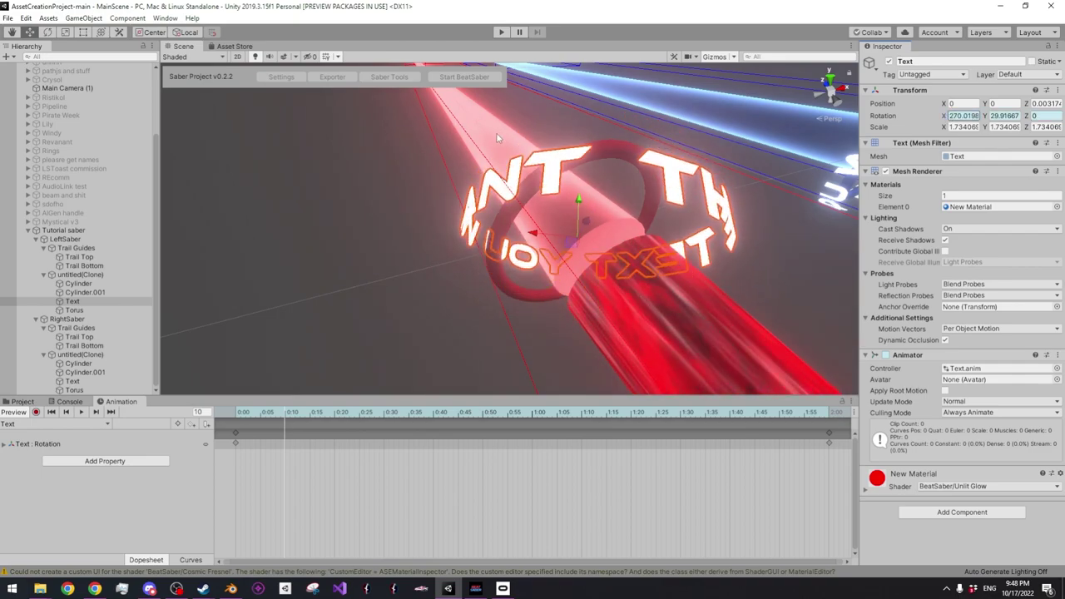
Delete all rotation keyframes from the Text animation clip
left_click_drag(0, 166, 293, 102)
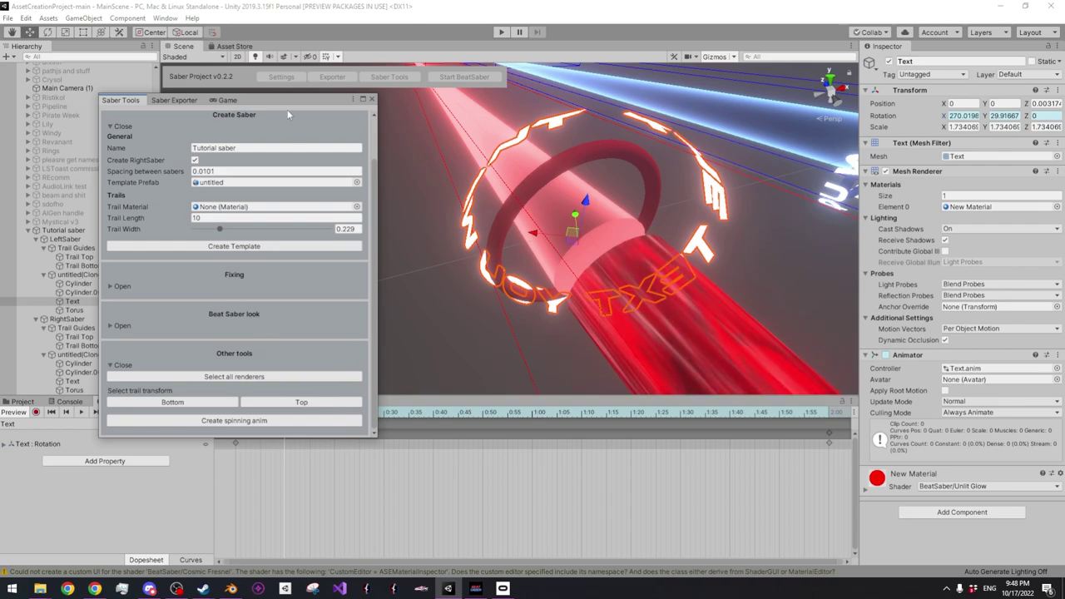
left_click_drag(284, 101, 223, 52)
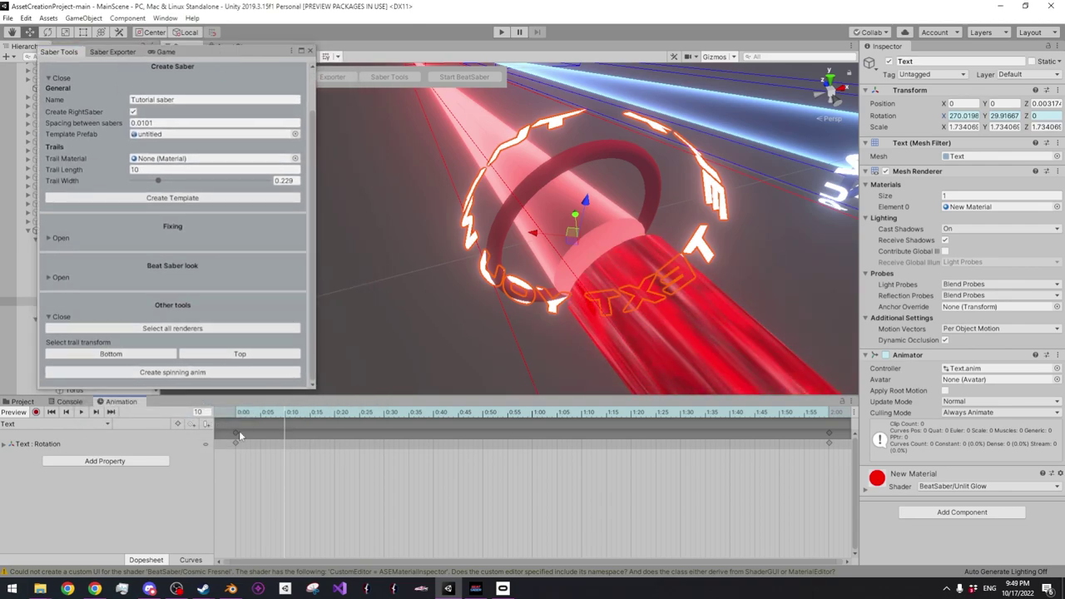
key("ctrl+a")
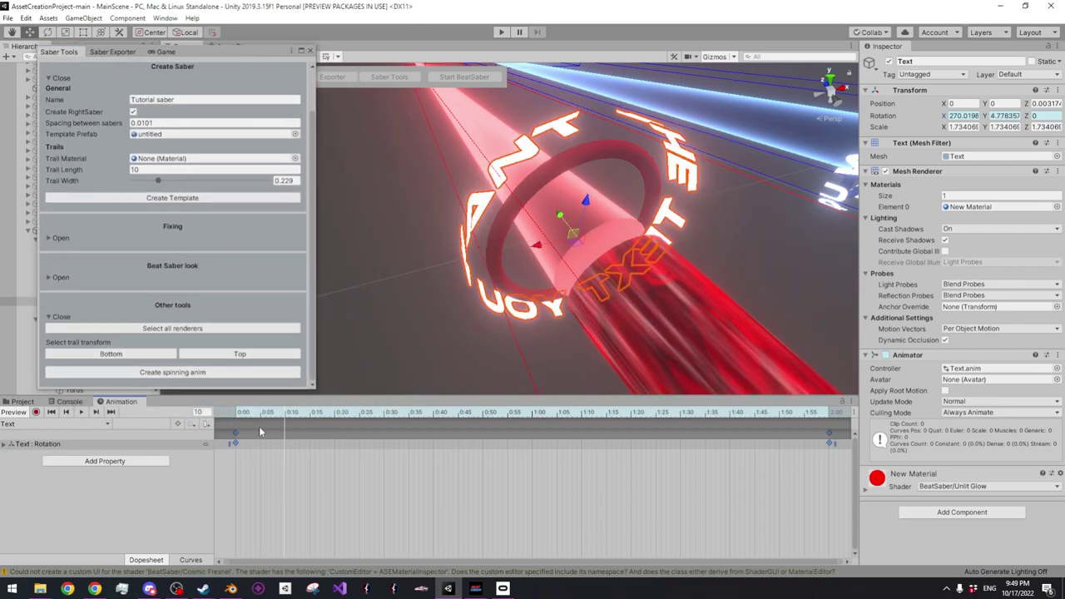
key("Delete")
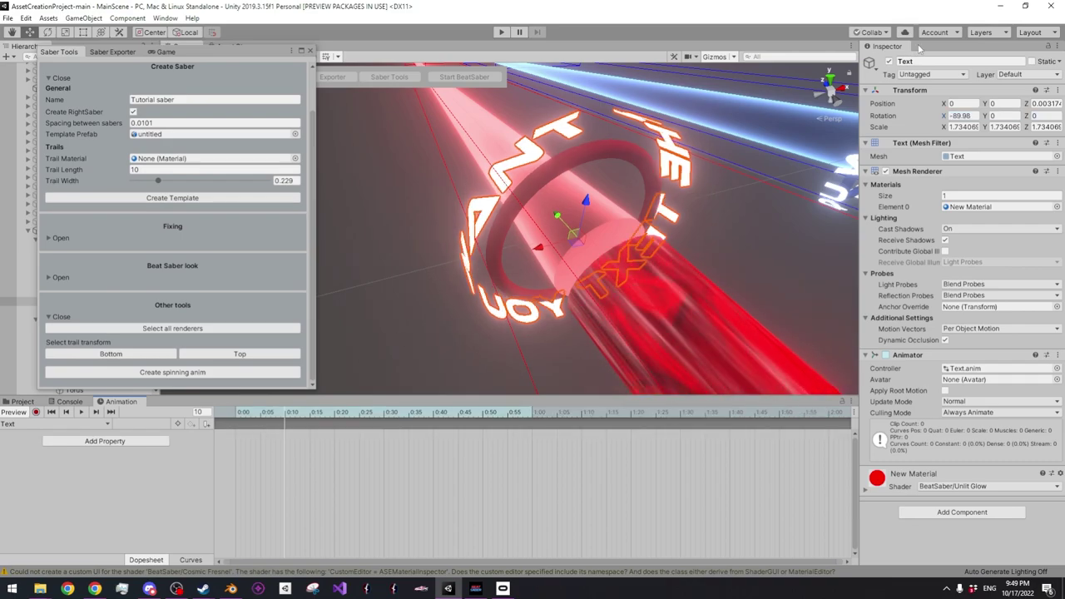
Set the Text's X rotation to -90, try out its Y and Z rotation, and undo those trials
type("-90")
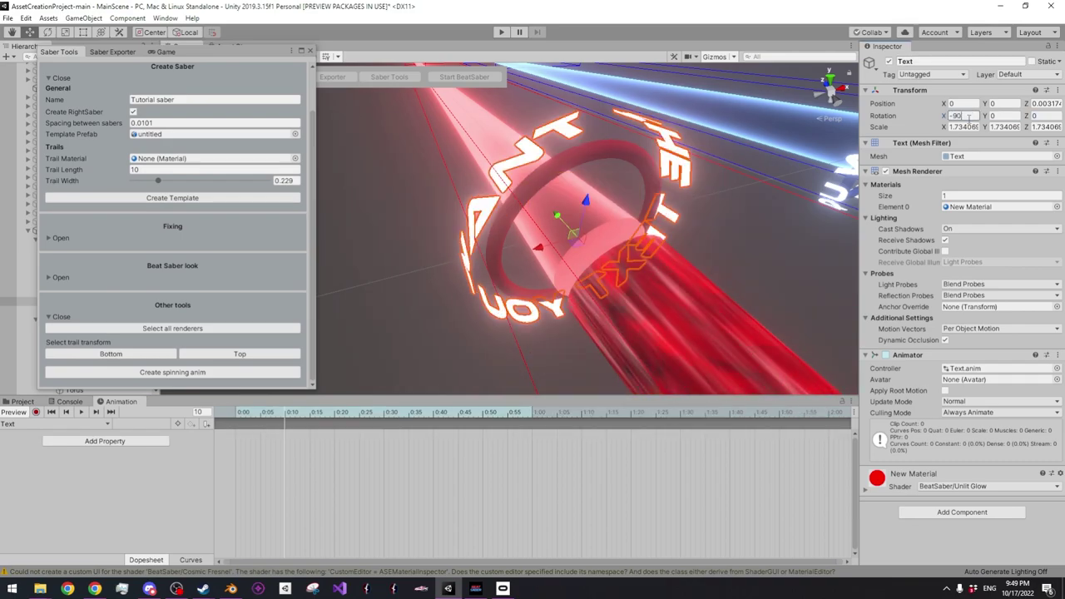
left_click_drag(986, 117, 28, 114)
left_click_drag(1026, 116, 670, 179)
key("ctrl+z")
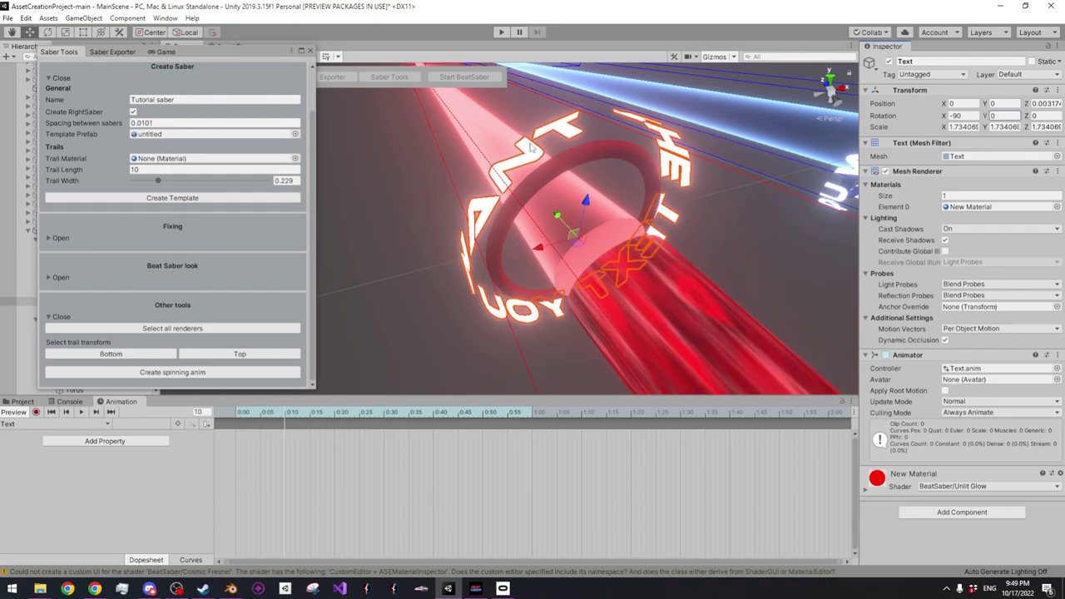
Rotate the Text ring around the saber's long axis with the Rotate tool and set its Y rotation to 90
left_click_drag(222, 53, 190, 140)
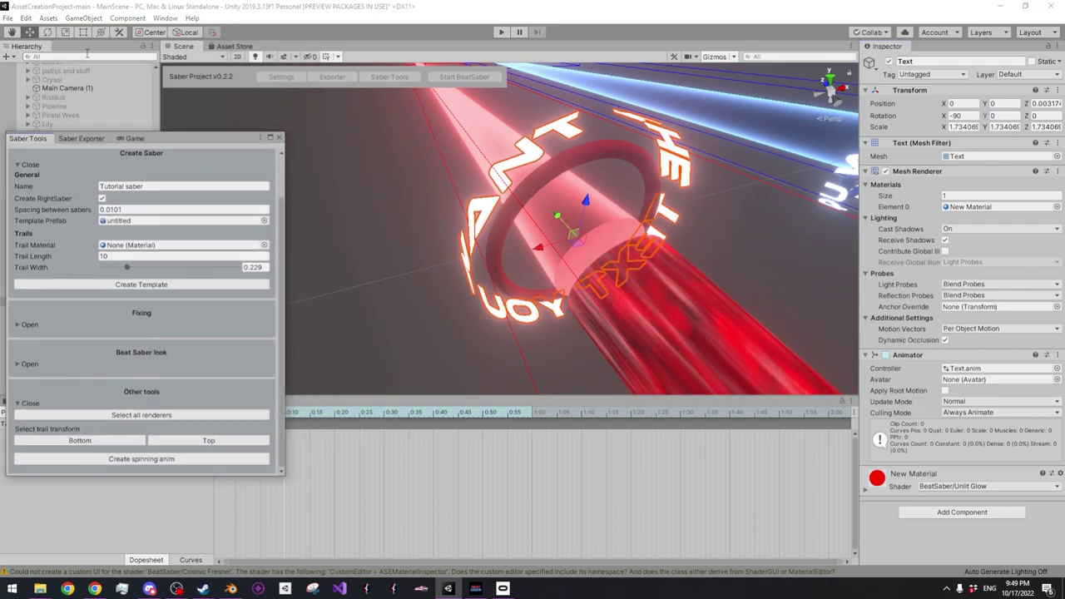
left_click(48, 31)
left_click_drag(557, 219, 634, 207)
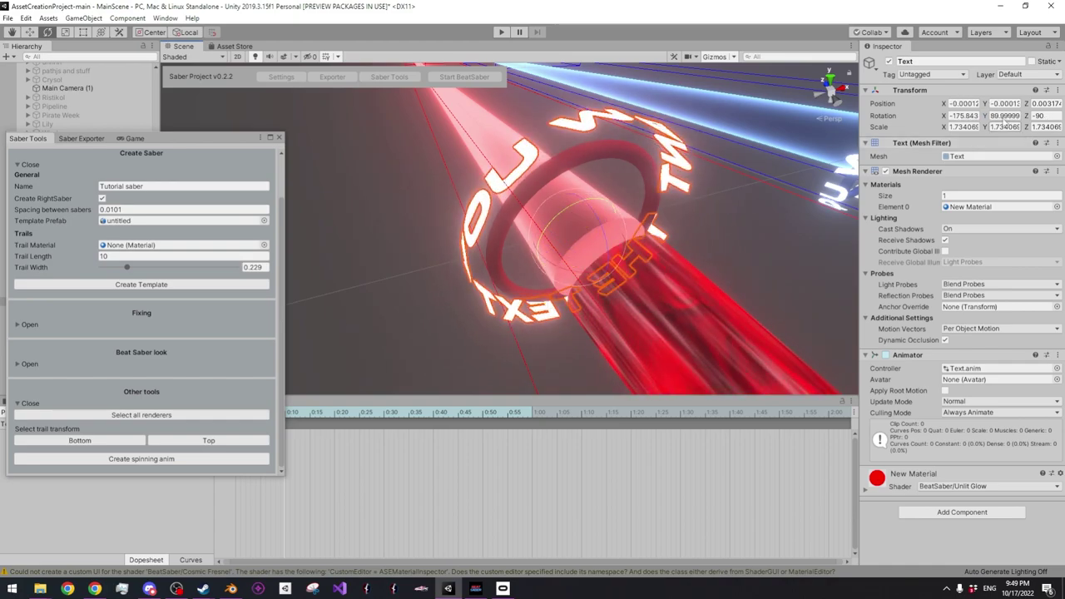
type("90")
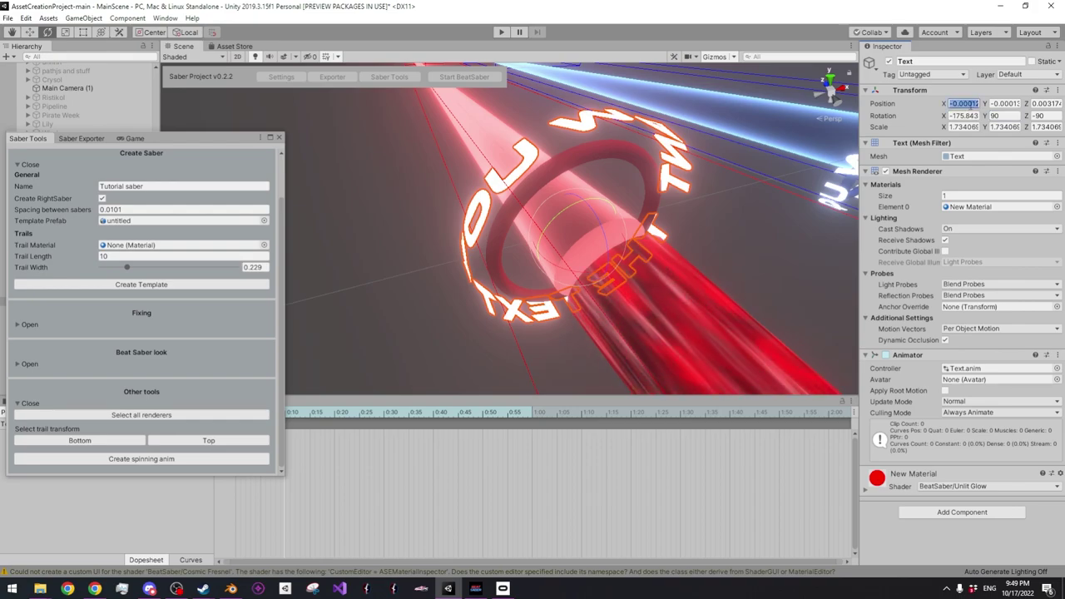
Zero the Text's position on all axes, then move it along the handle to Z 0.0034
type("0")
key("Tab")
type("0")
key("Tab")
type("0")
left_click_drag(532, 196, 625, 154, "alt")
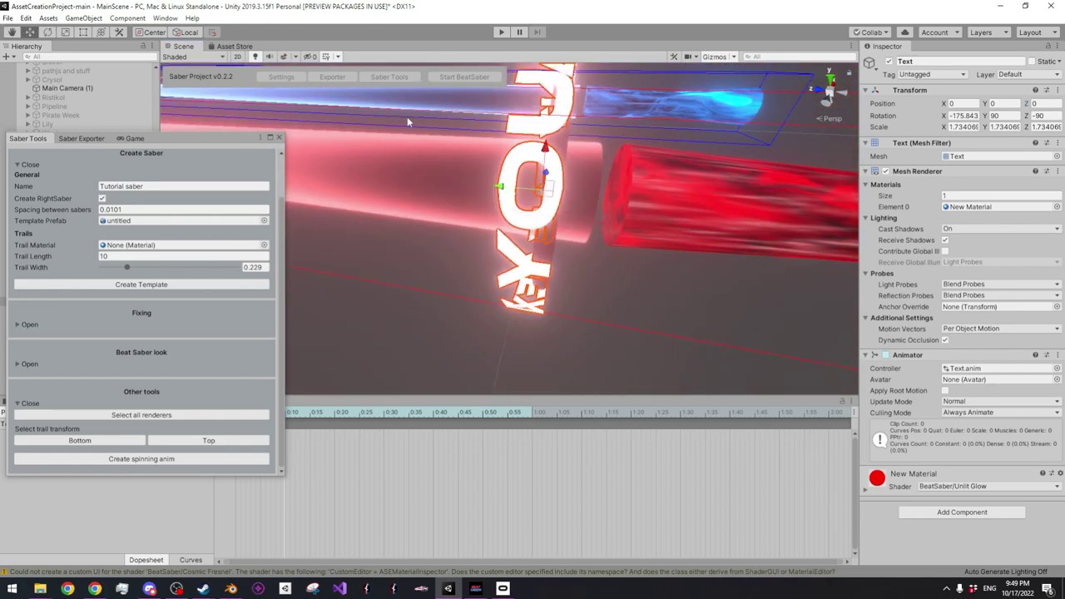
left_click_drag(499, 187, 511, 190)
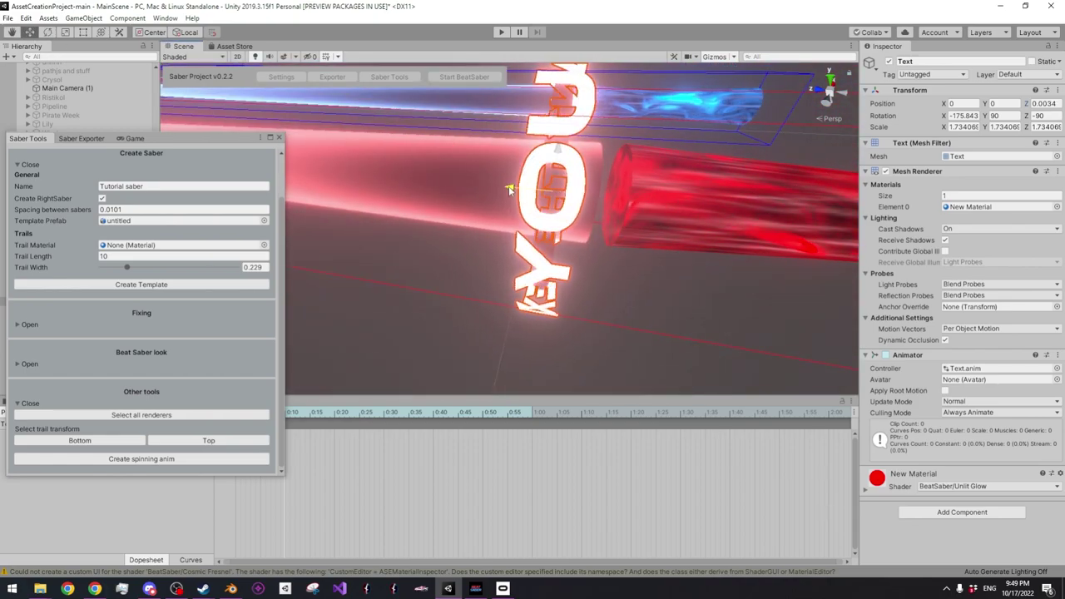
Set the Text's X rotation to 0 and move the Saber Tools window out of the way
left_click_drag(508, 190, 576, 221, "alt")
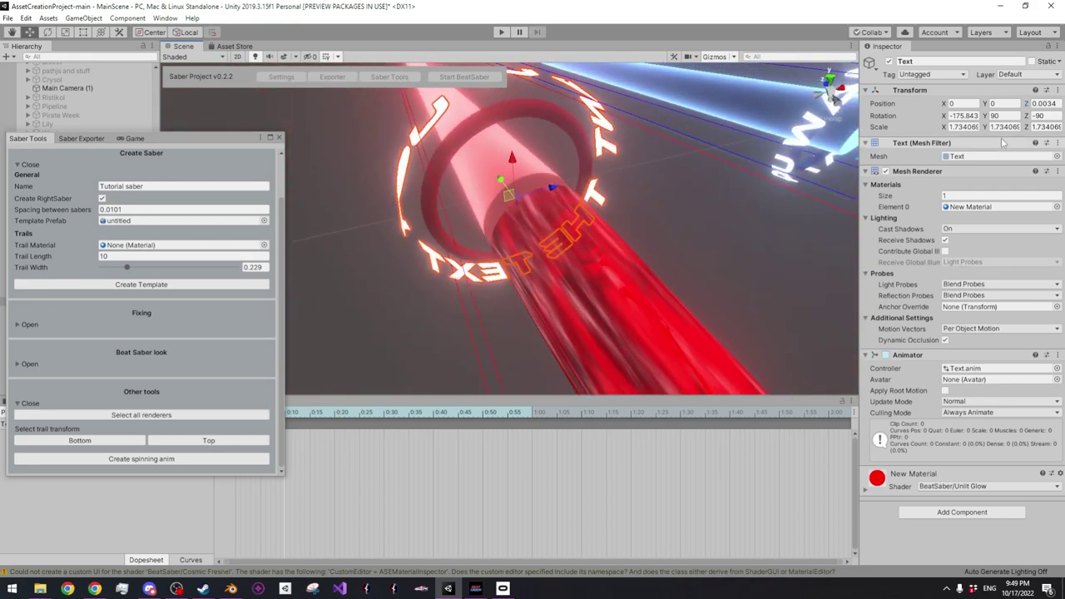
type("0")
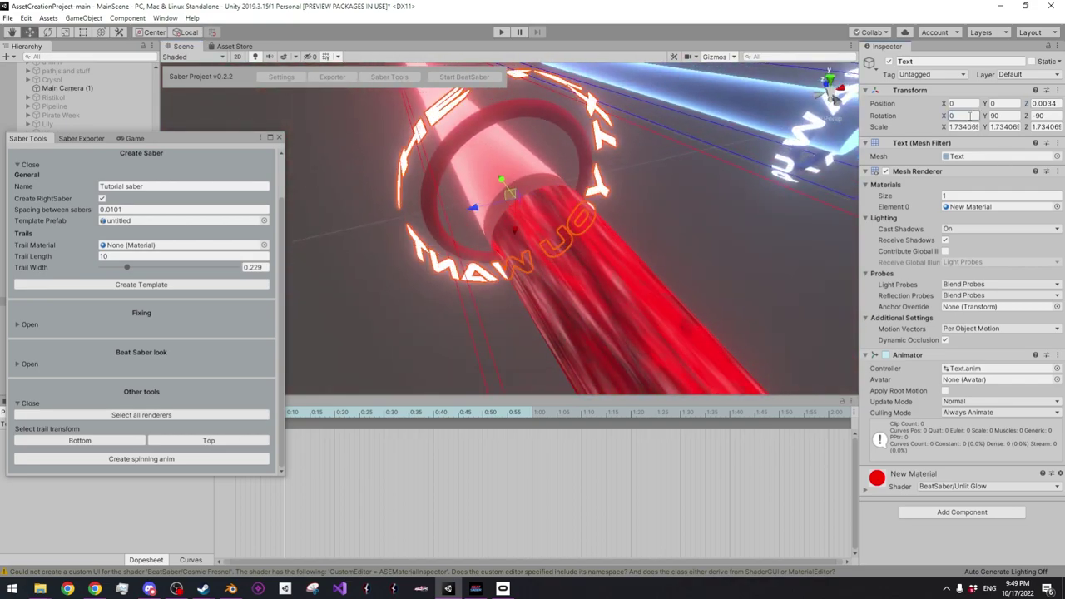
left_click_drag(251, 140, 0, 134)
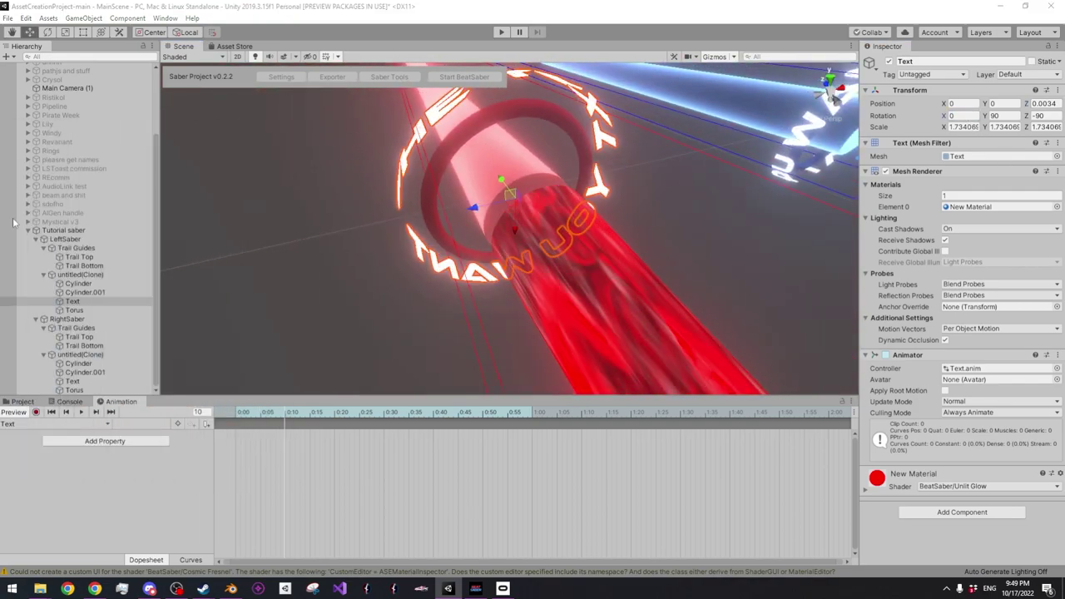
Start keyframe recording and key the Text's X rotation at 0 on frame 0
left_click_drag(590, 161, 571, 206, "alt")
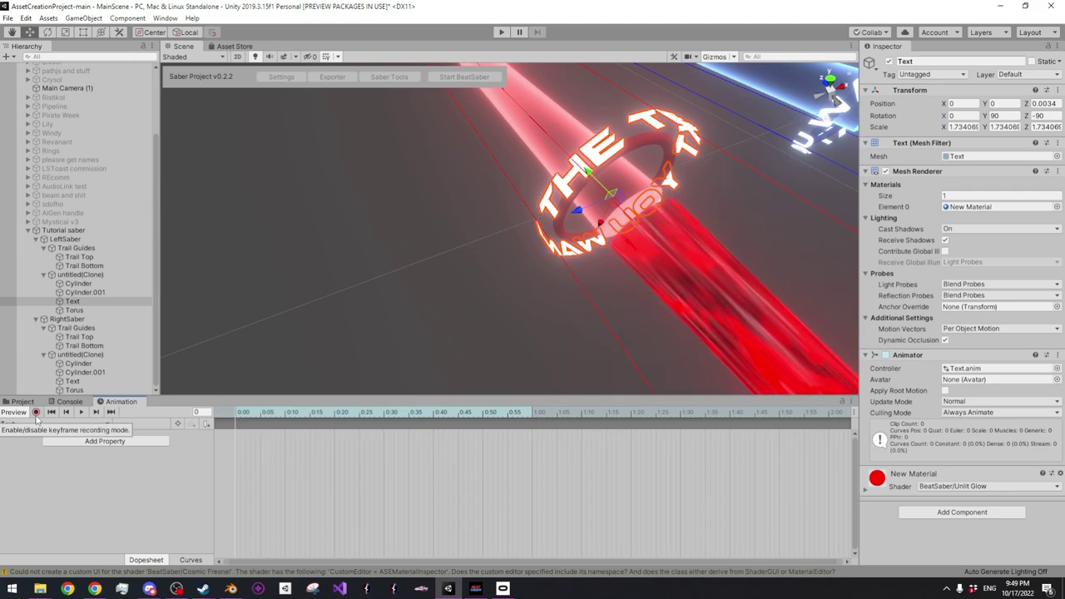
left_click(36, 414)
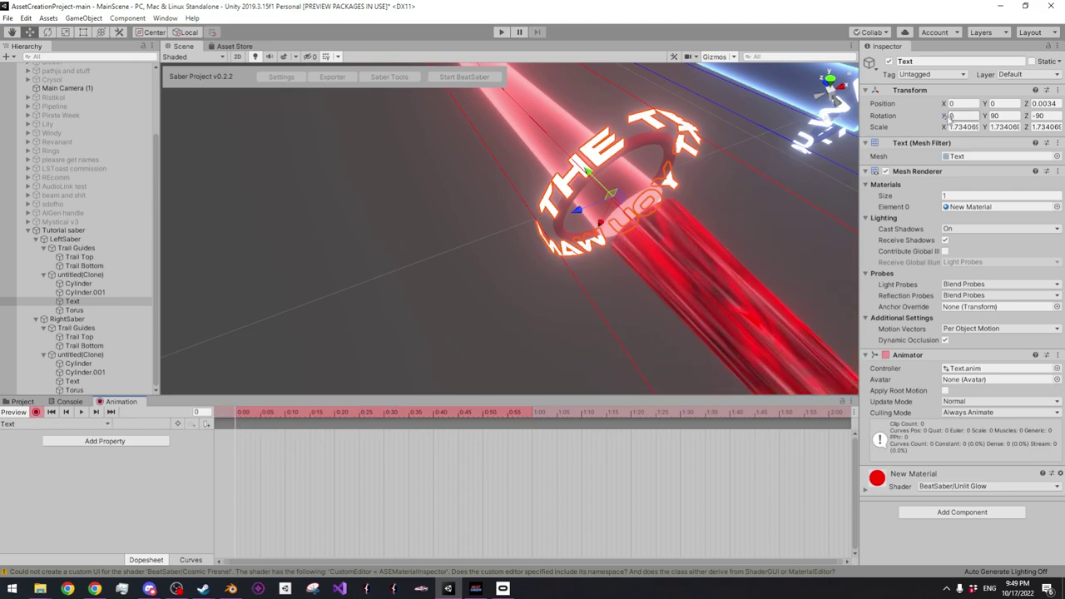
left_click_drag(949, 117, 959, 118)
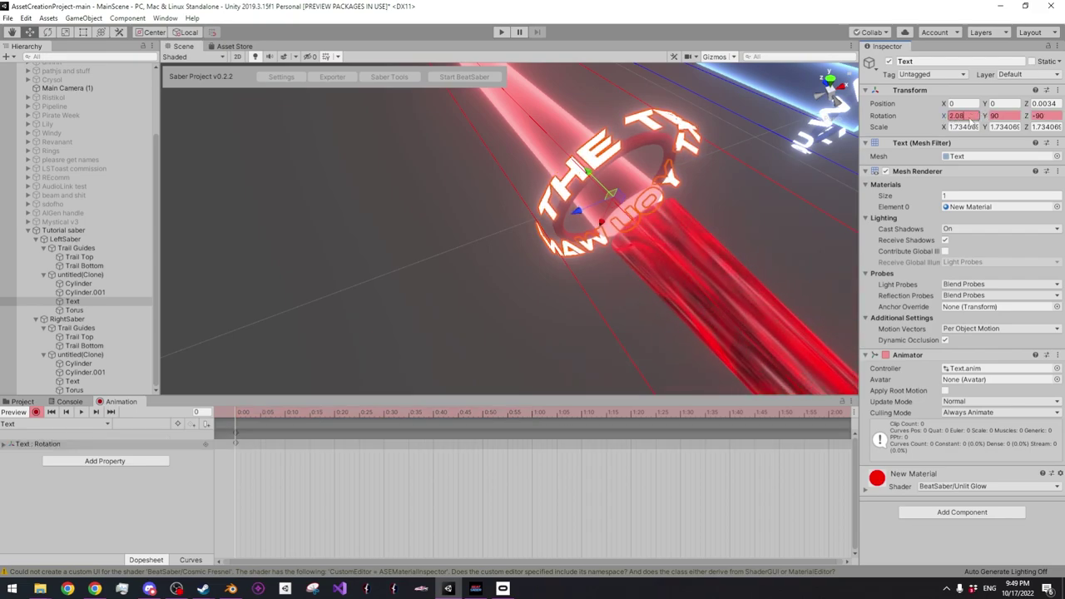
type("0")
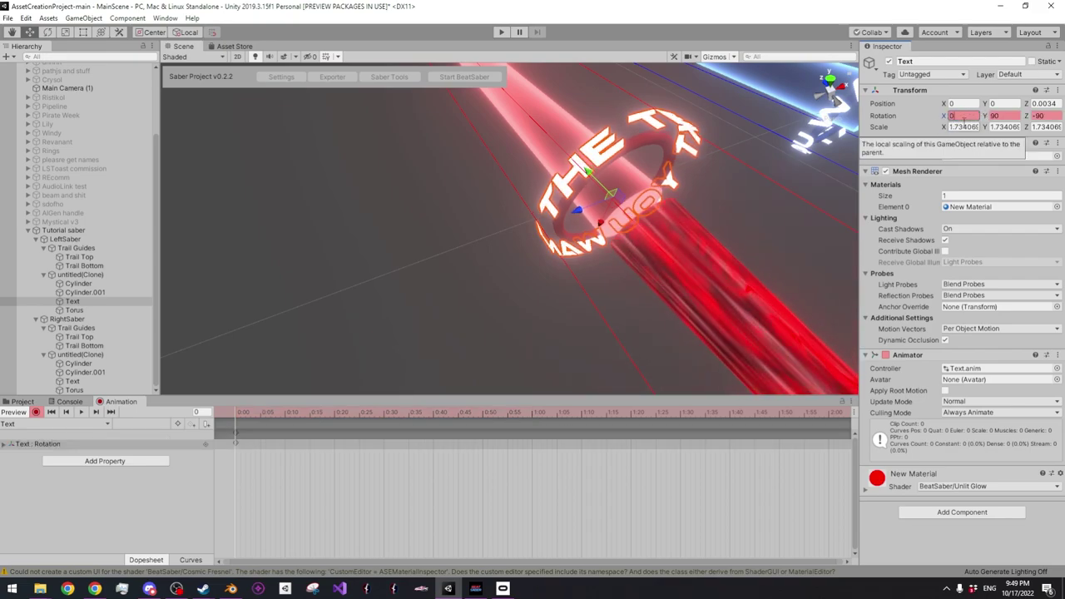
Key the Text's X rotation at 360 on frame 420 and play back the animation
scroll(542, 488, "down", 5)
scroll(524, 477, "down", 3)
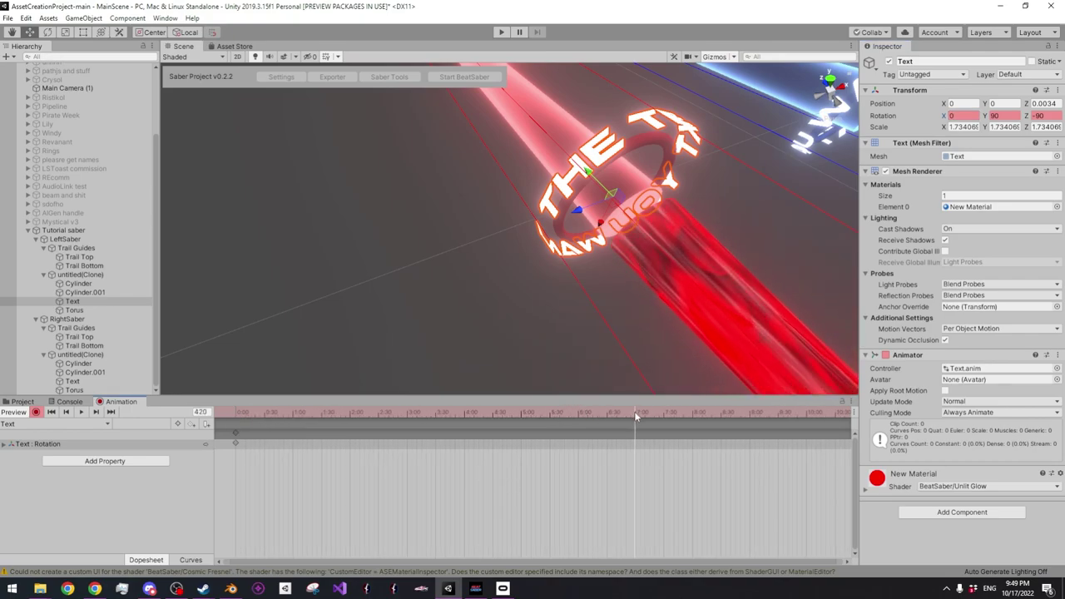
scroll(628, 454, "up", 1)
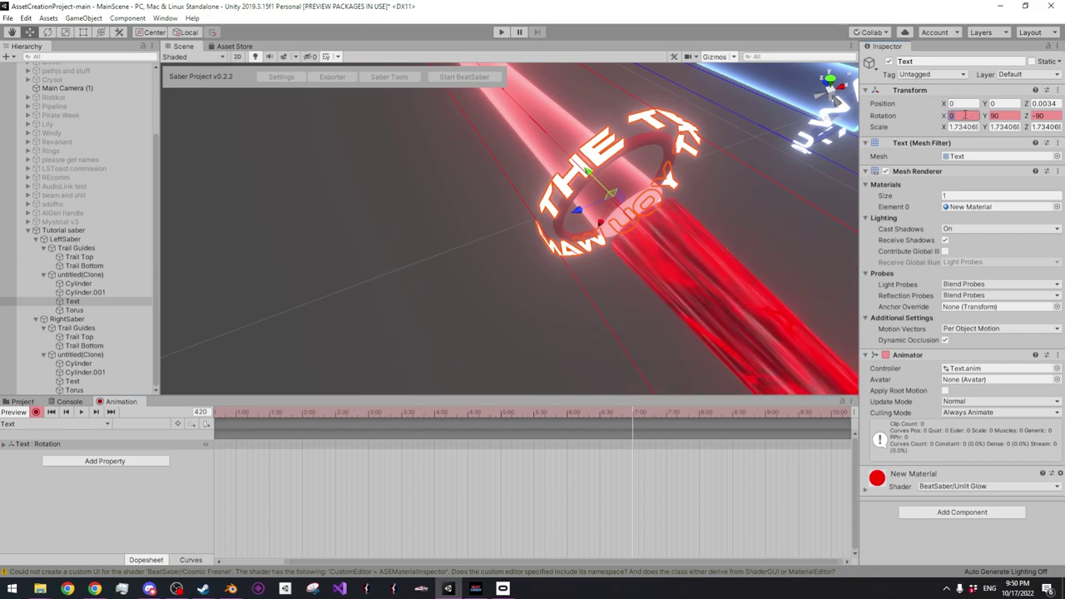
type("360")
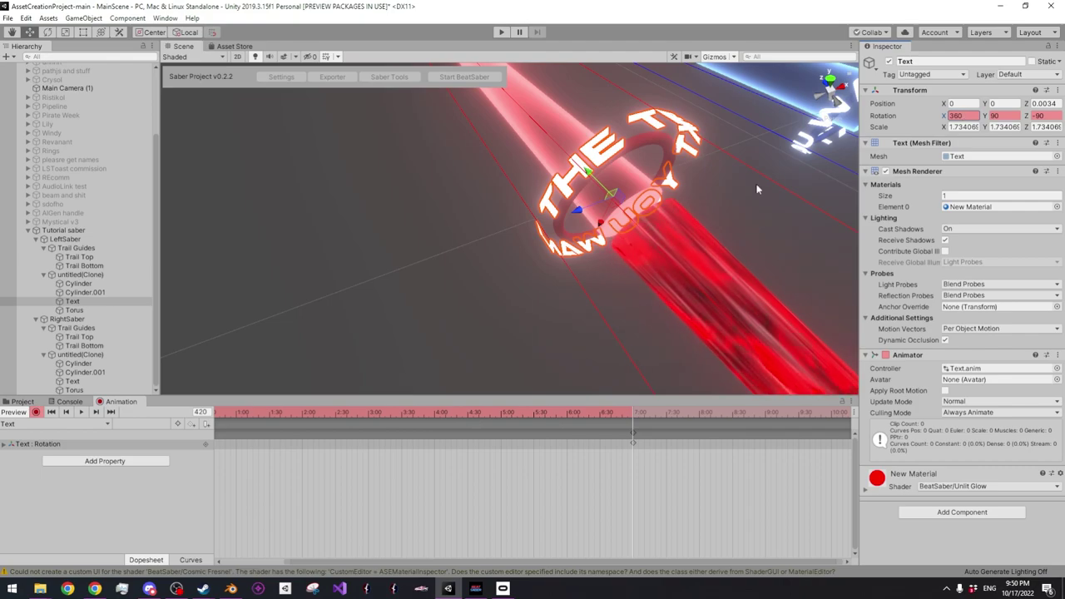
key("space")
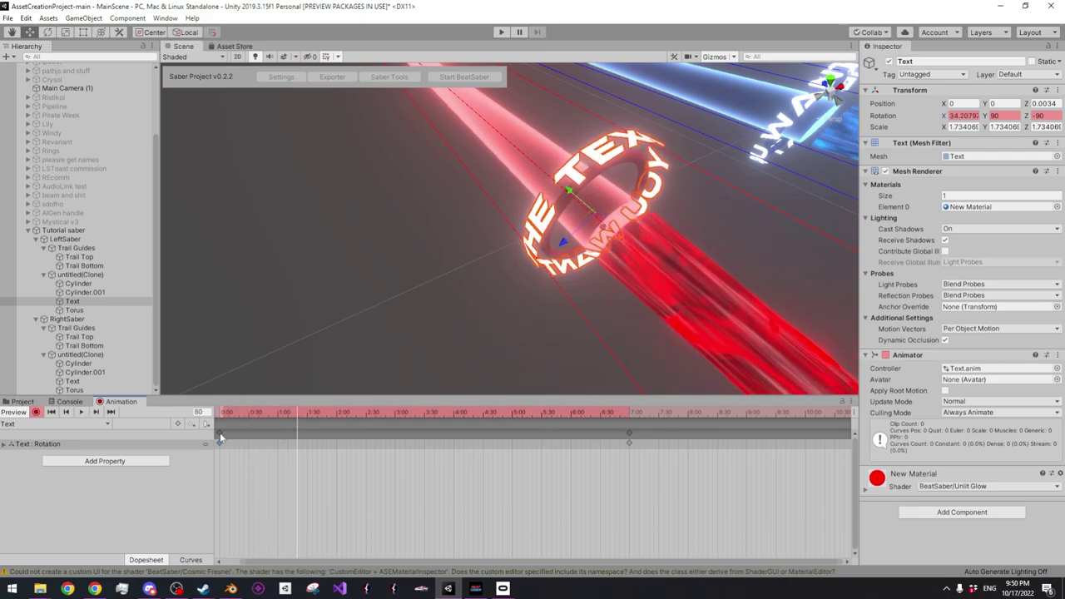
Set both tangents of the first and last rotation keyframes to linear
left_click(630, 442)
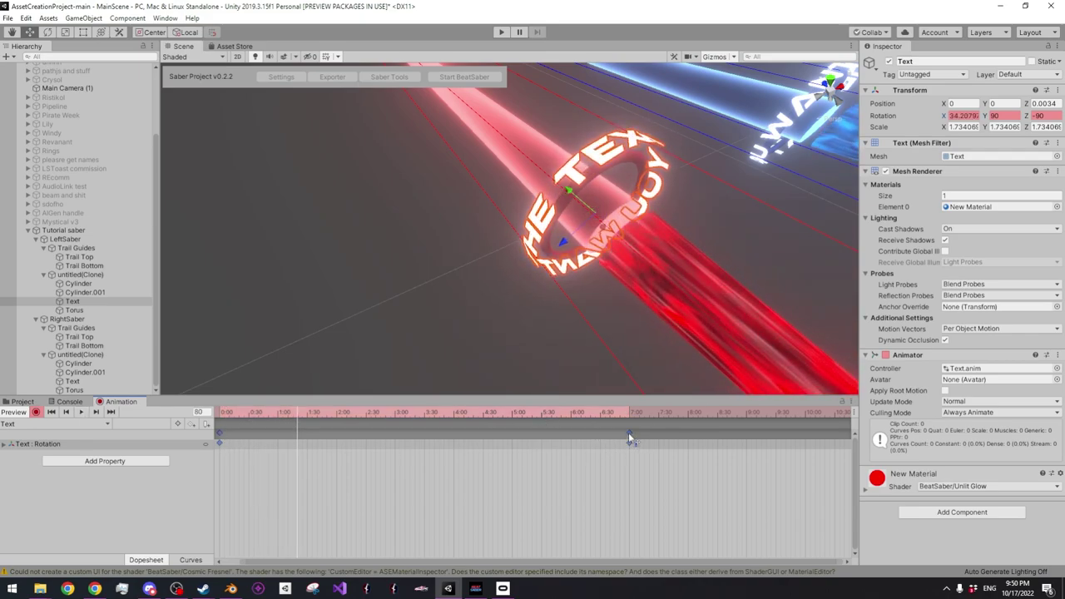
right_click(630, 440)
mouse_move(669, 559)
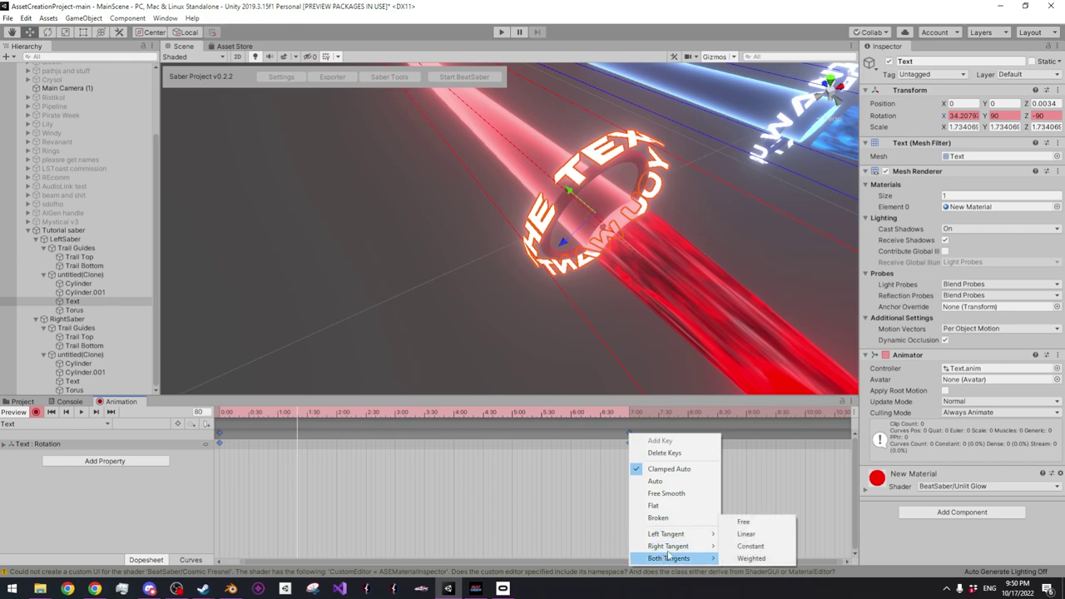
left_click(745, 534)
Play the Text animation from just before its last keyframe to check the spin across the loop point
left_click(615, 415)
key("space")
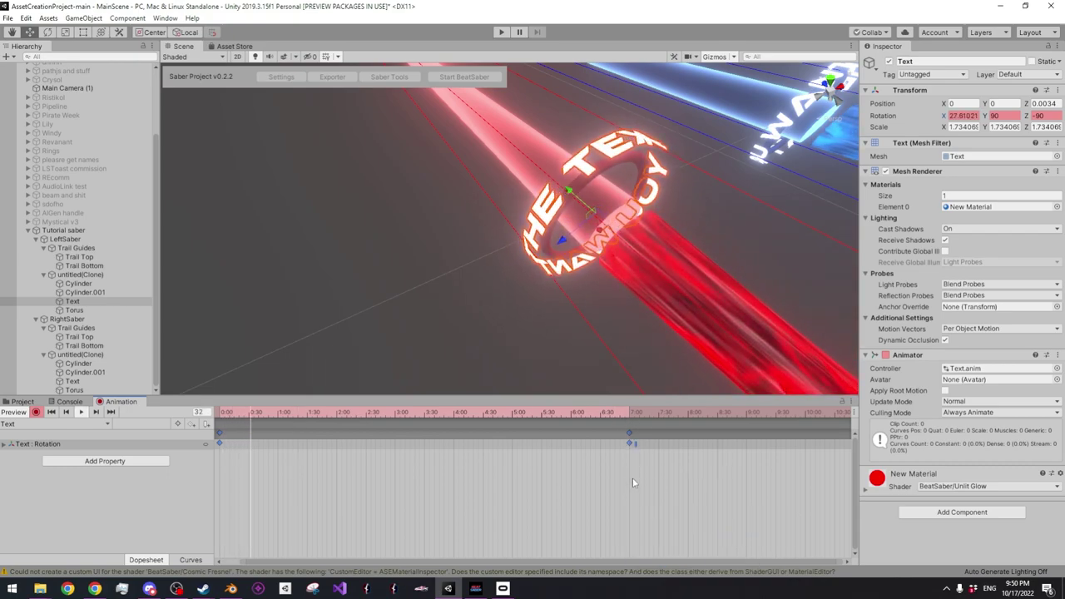
left_click(612, 415)
key("space")
left_click(265, 413)
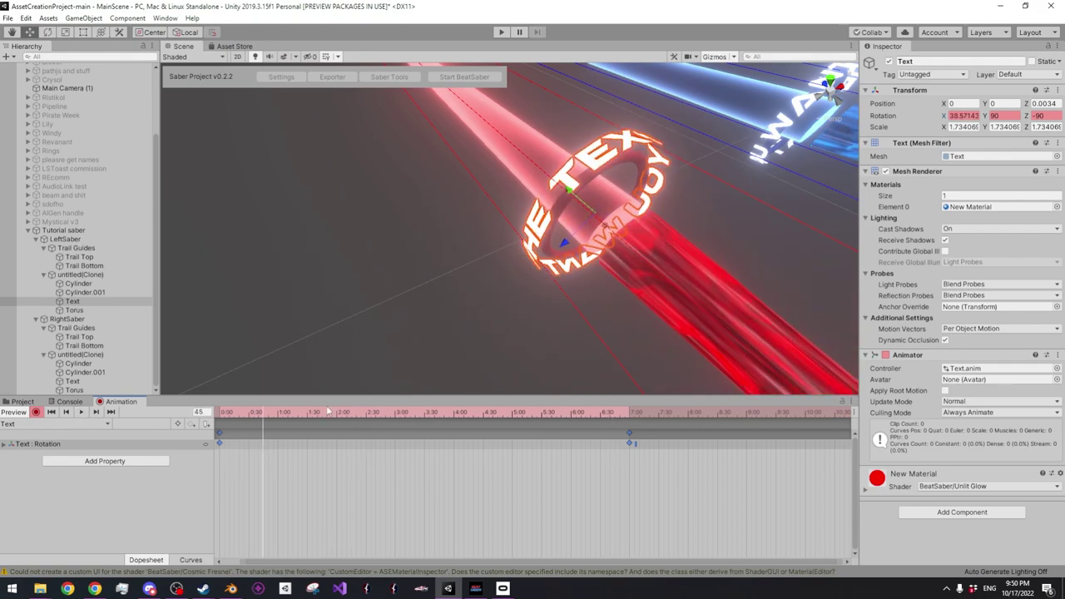
right_click_drag(684, 251, 643, 271)
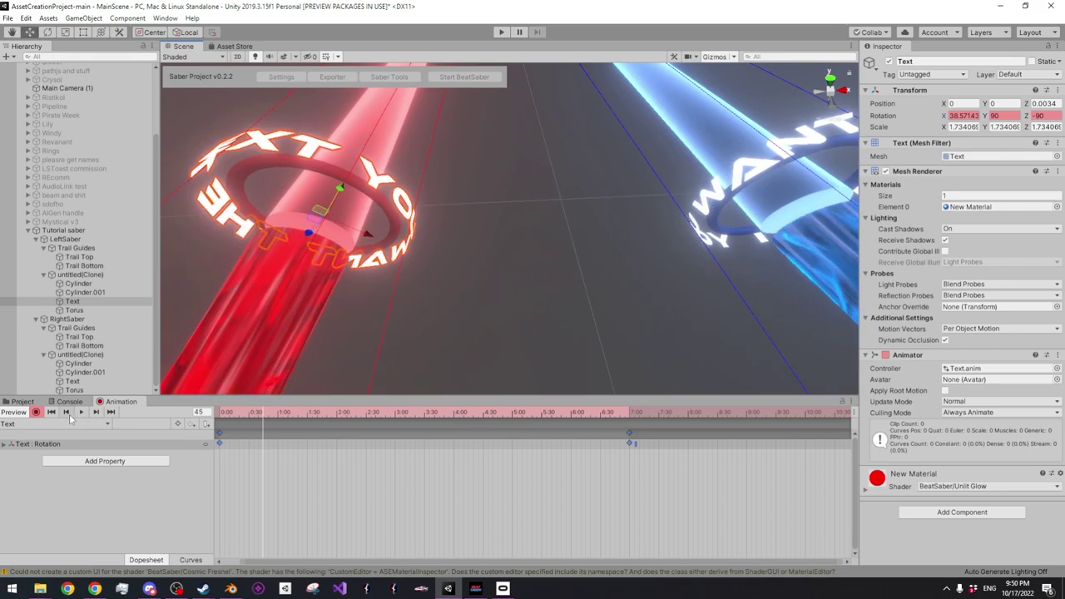
left_click(714, 203)
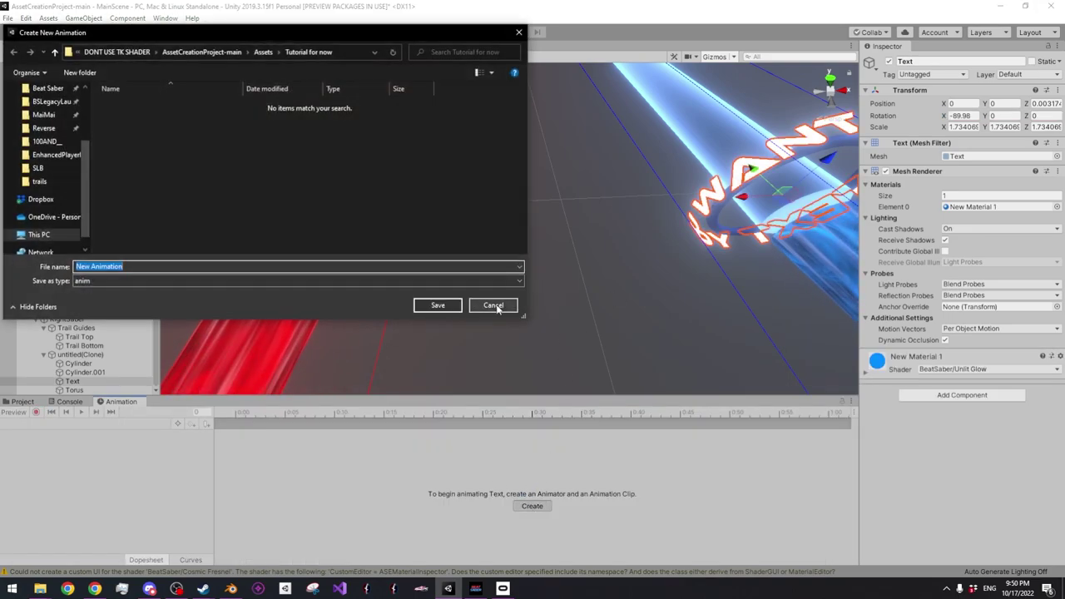
left_click(495, 305)
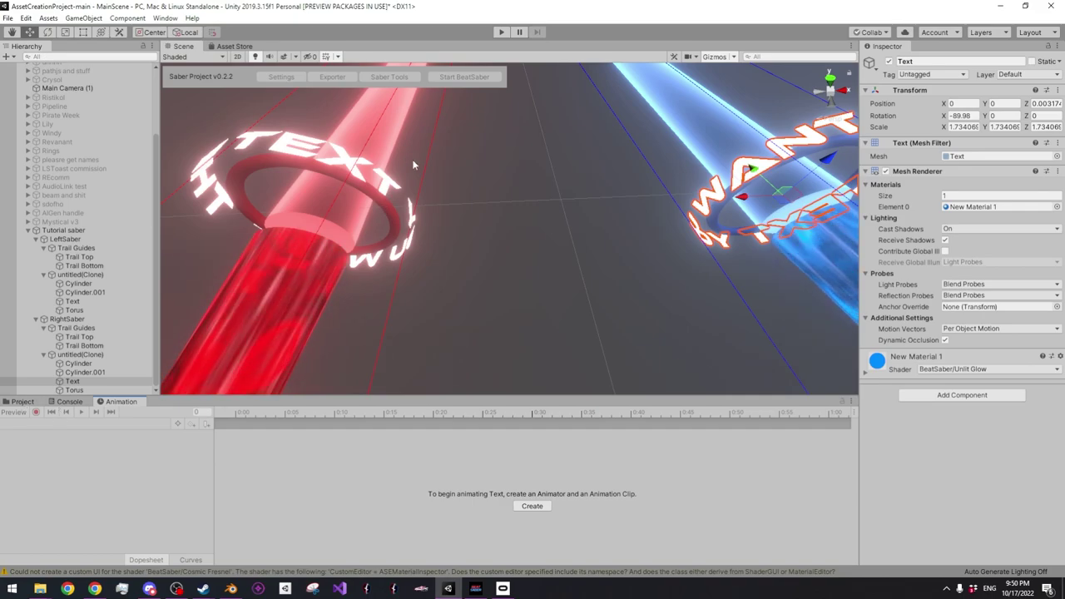
Find the Text.anim controller in the Animations folder and assign it to the right saber's Text
left_click(22, 402)
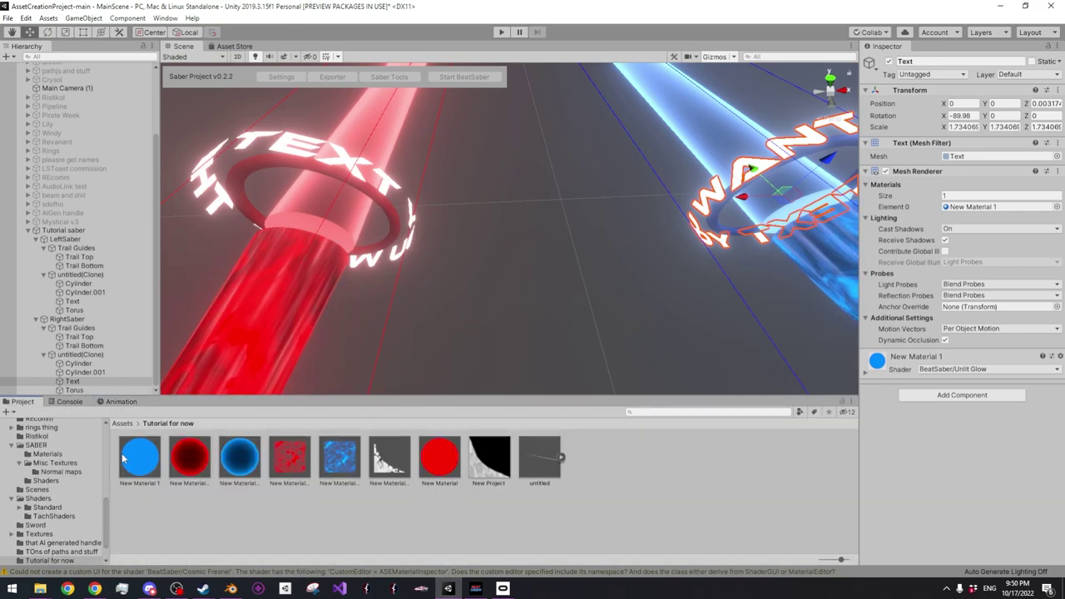
left_click(116, 402)
left_click(23, 402)
scroll(50, 491, "up", 5)
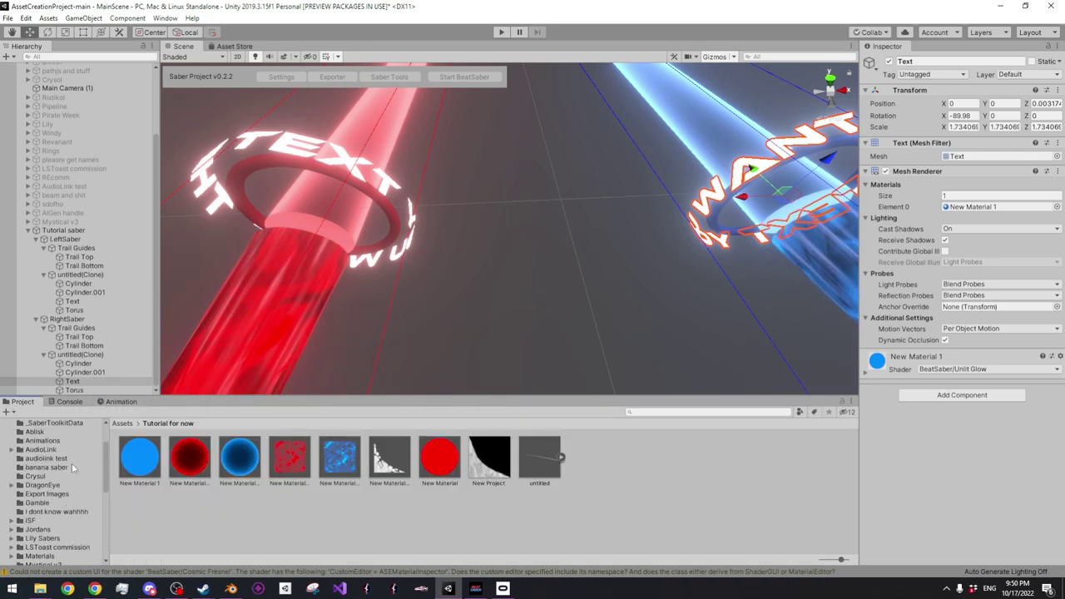
left_click(40, 492)
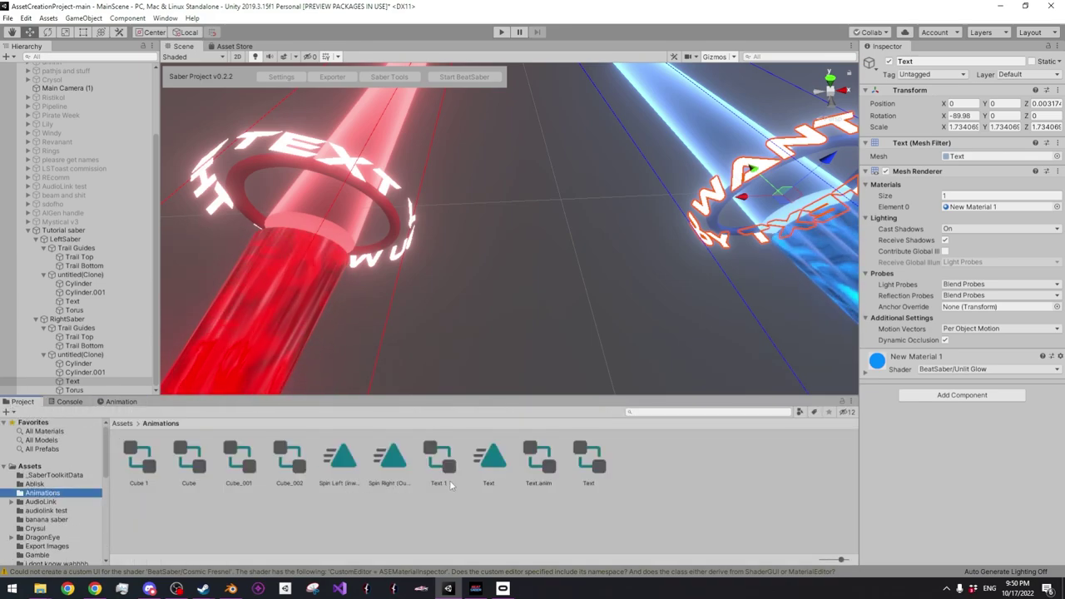
left_click(411, 225)
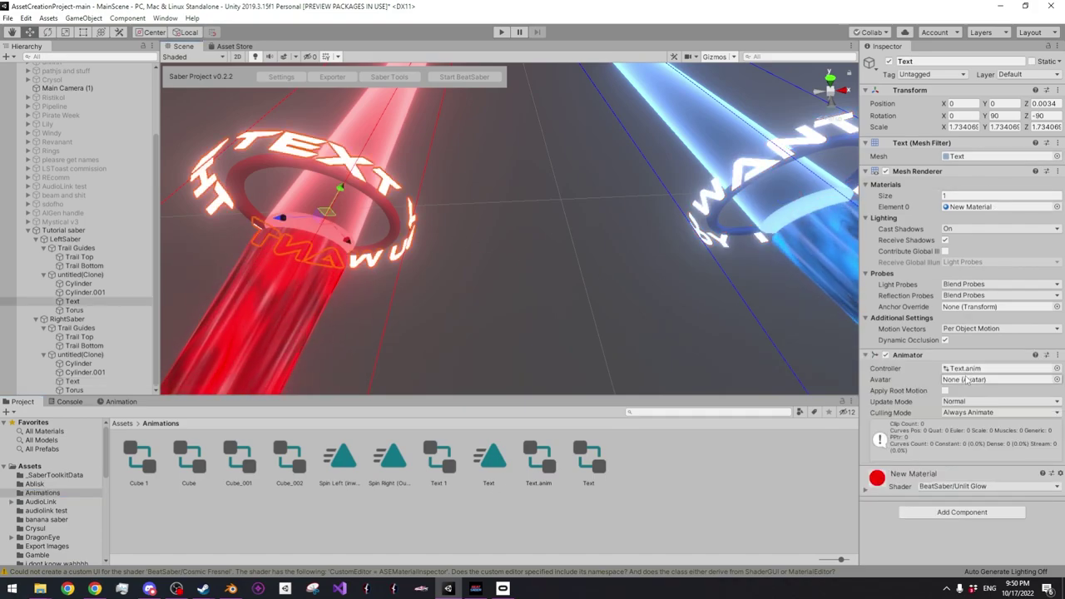
left_click(537, 475)
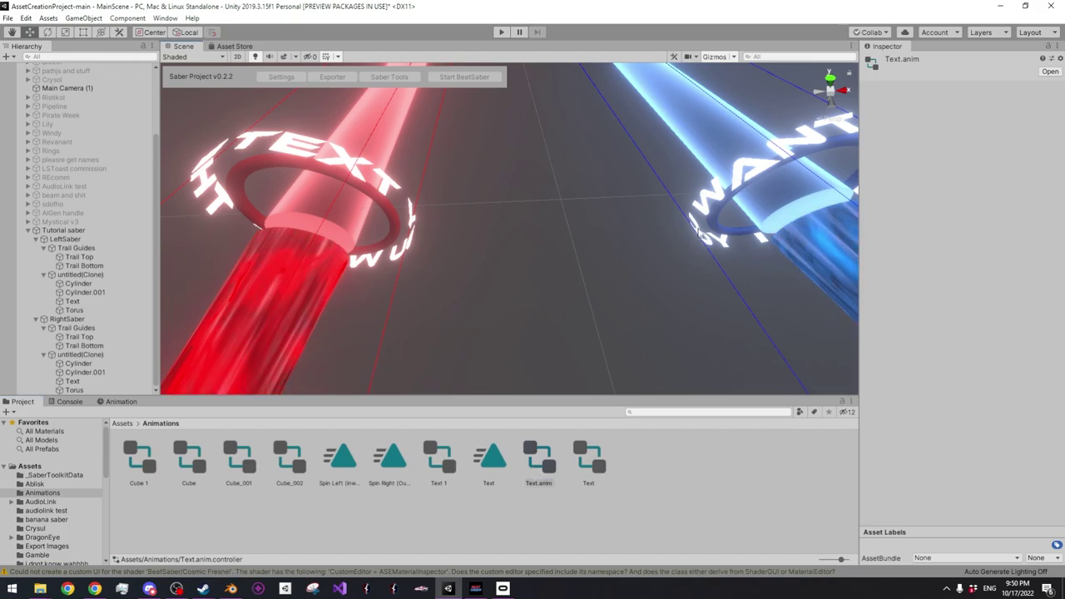
left_click(699, 231)
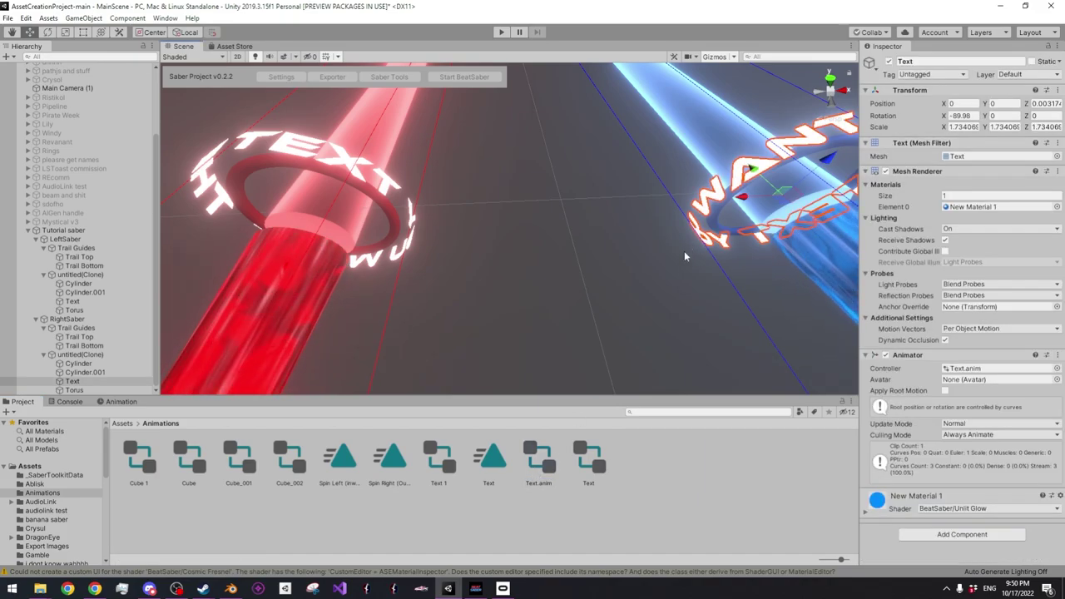
Play the right saber's Text animation and check the spin with both sabers in view
left_click(121, 401)
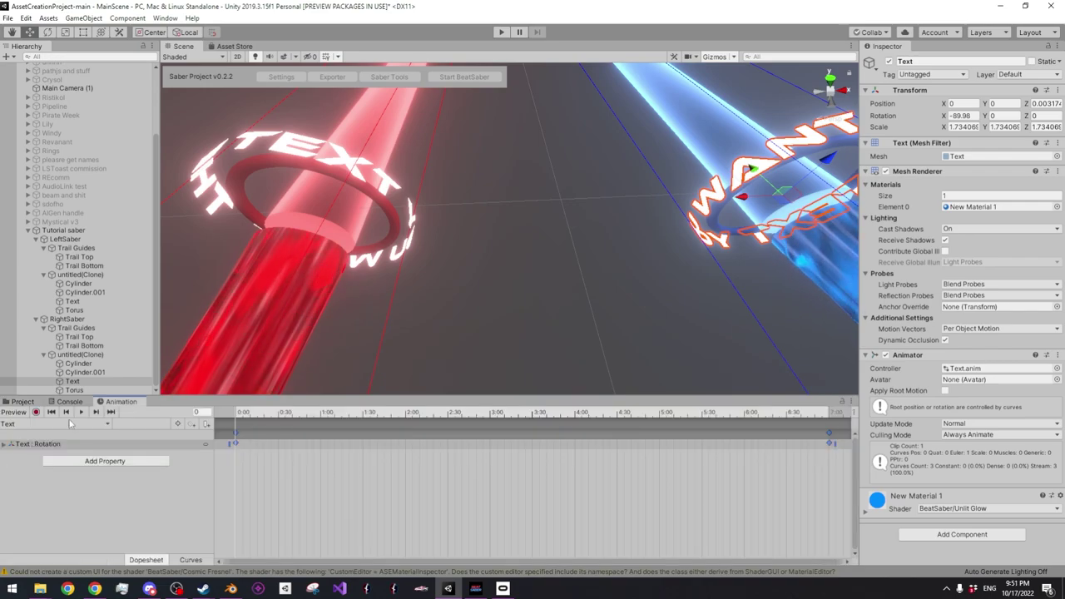
left_click(81, 412)
right_click_drag(317, 246, 520, 239)
key("s")
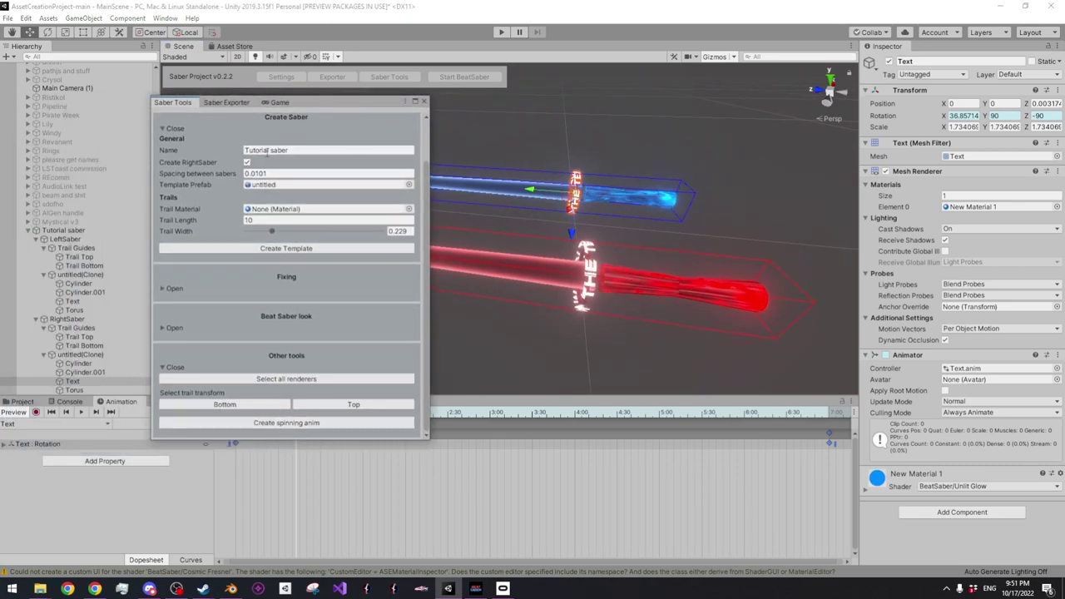
Export the Tutorial saber with the Saber Exporter and return to Unity to dismiss the export dialog
left_click(215, 102)
left_click(276, 198)
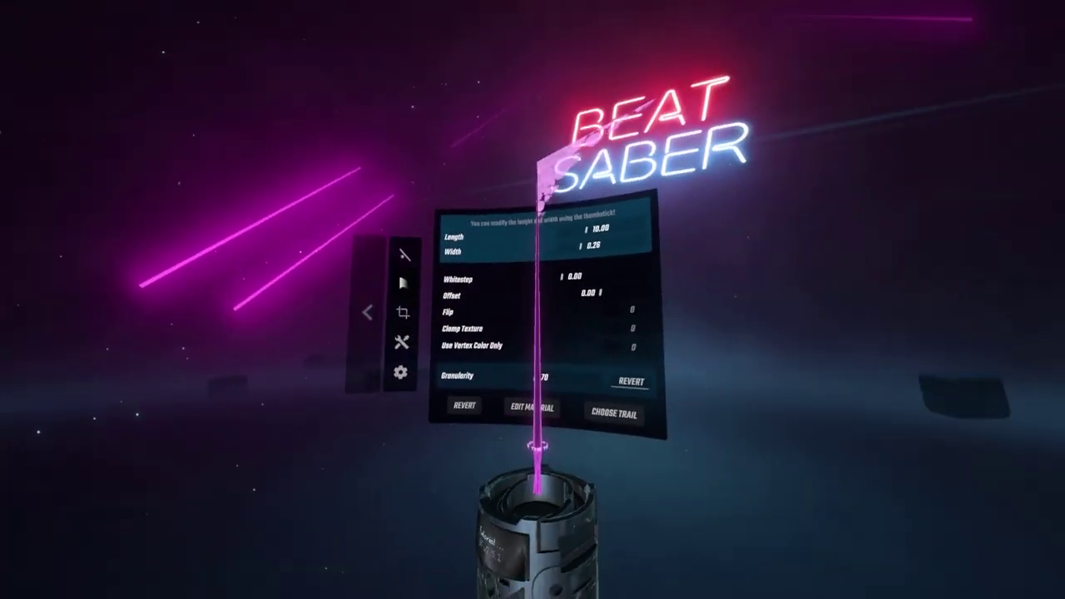
key("alt+Tab")
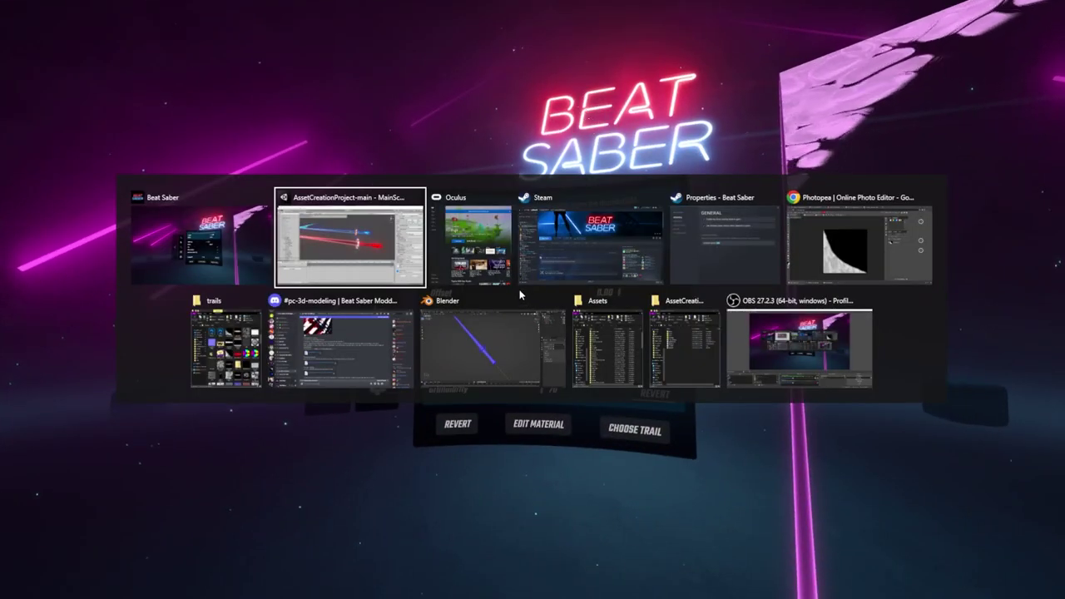
key("alt+Tab")
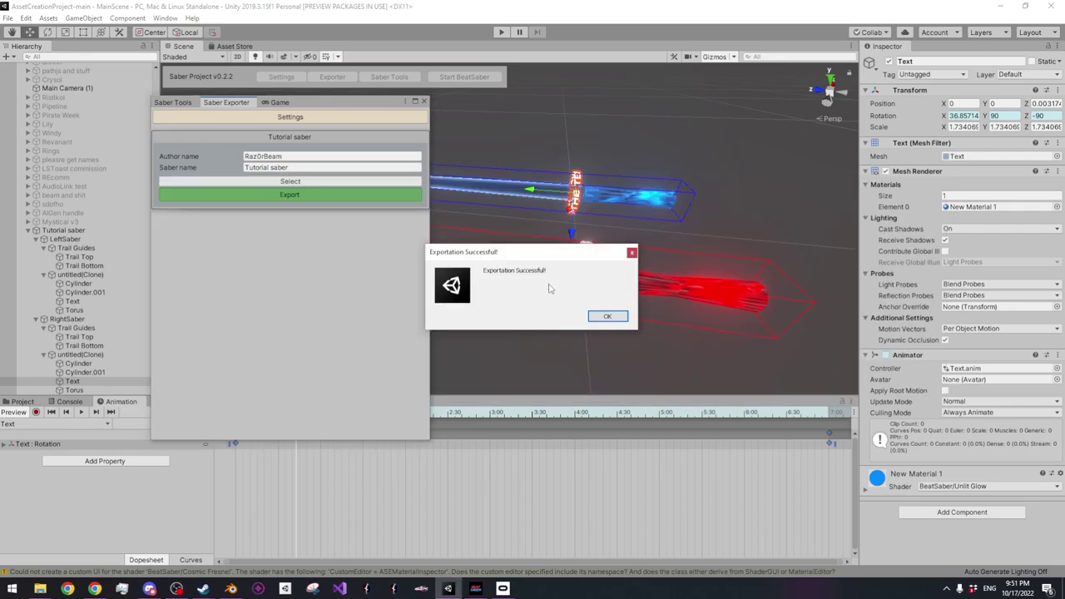
left_click(601, 315)
Switch to Beat Saber and preview the A2-日食 and K ~ Mark sabers from the saber list
left_click(476, 590)
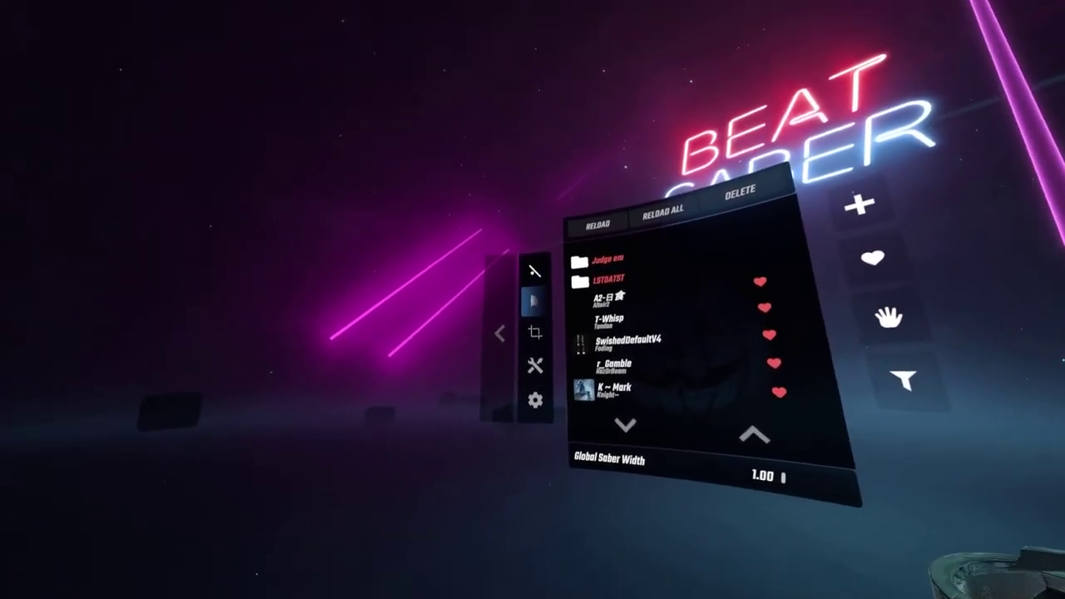
left_click(255, 306)
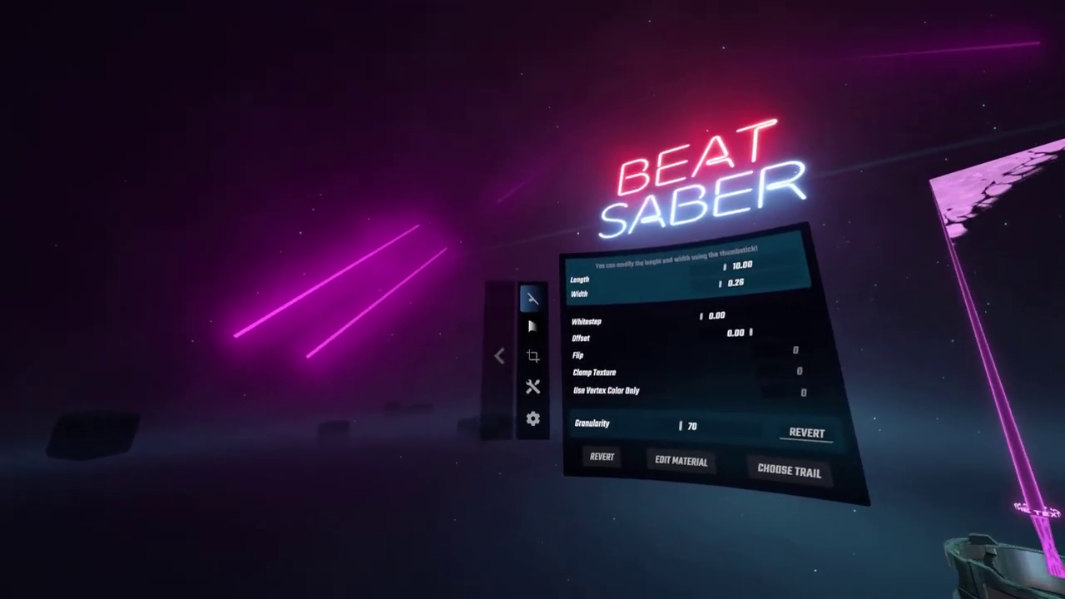
left_click(533, 299)
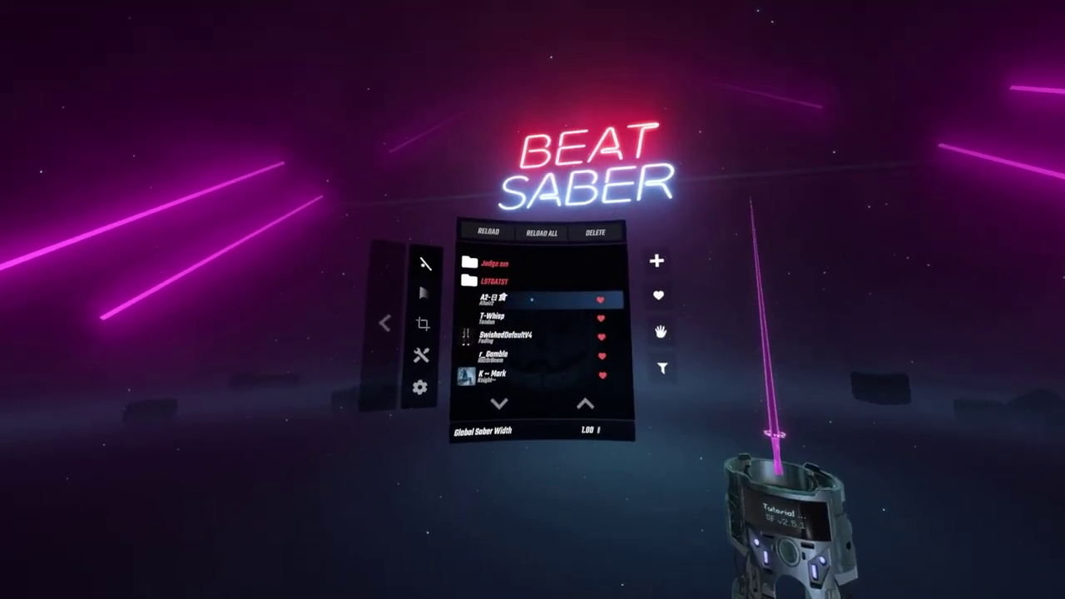
left_click(533, 299)
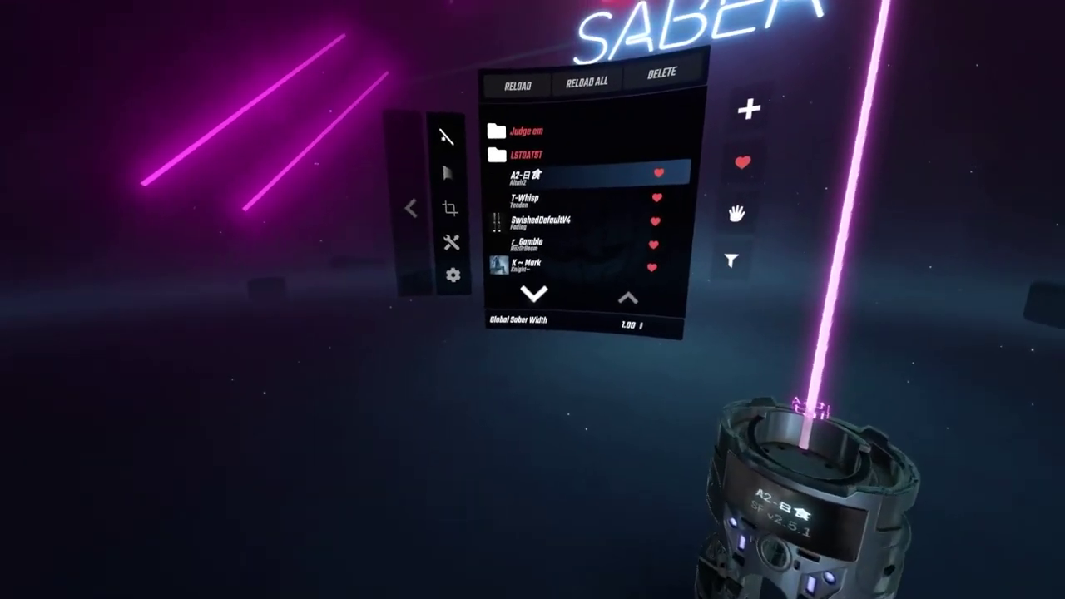
left_click(527, 263)
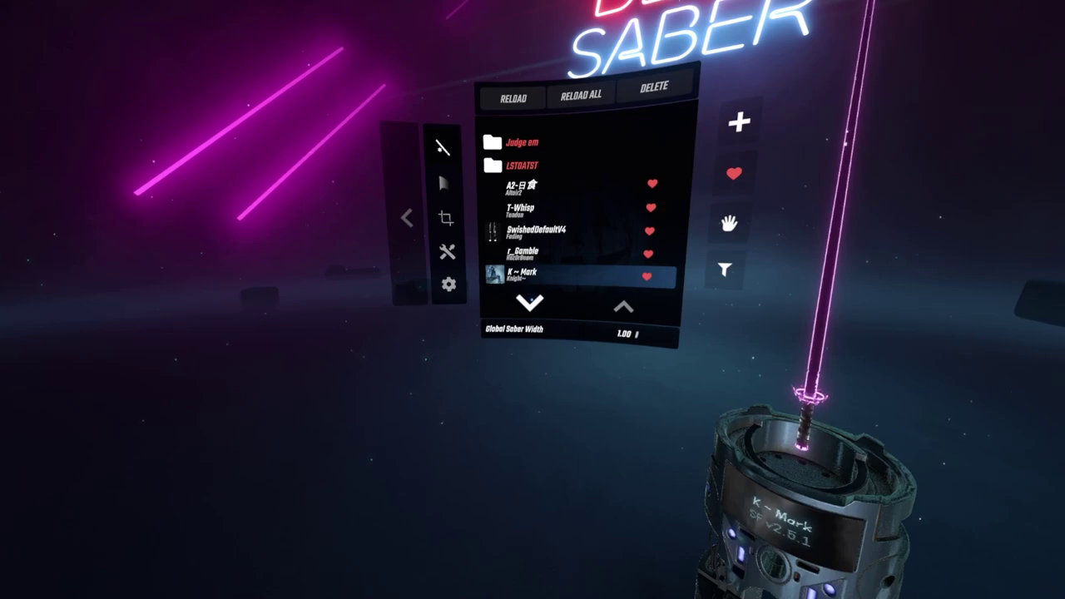
Browse further down the in-game saber list around the Neon Sabers entry
left_click(534, 320)
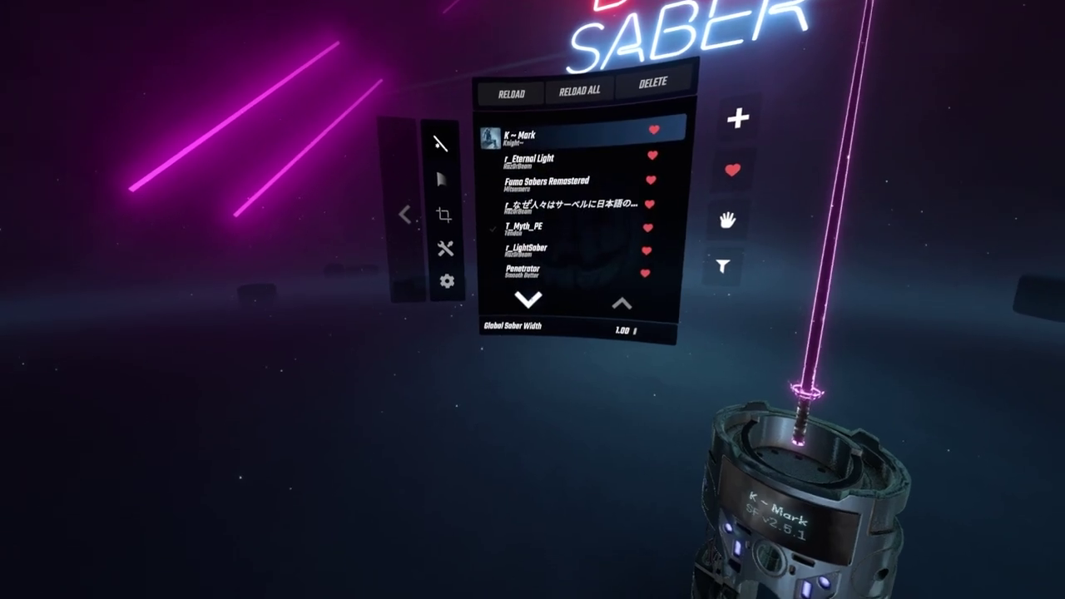
left_click(530, 301)
scroll(574, 200, "down", 1)
scroll(574, 200, "down", 5)
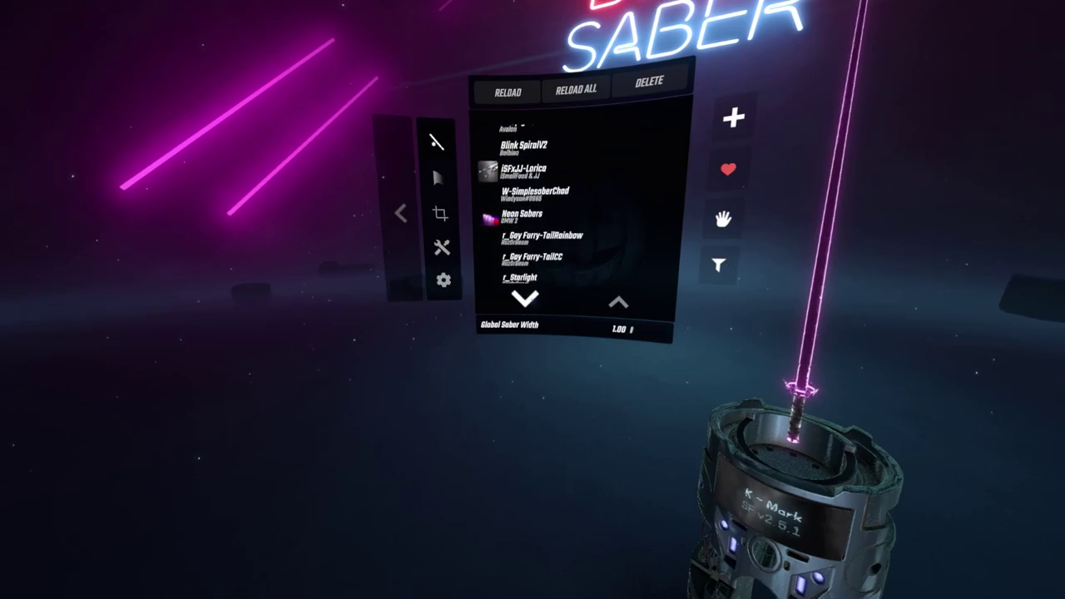
left_click(529, 299)
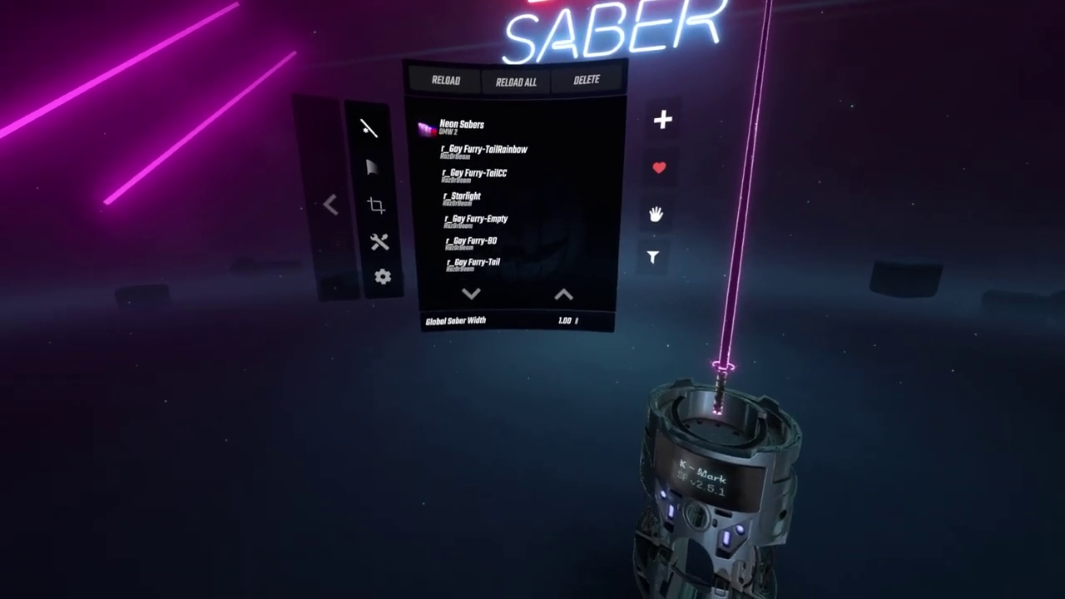
left_click(565, 294)
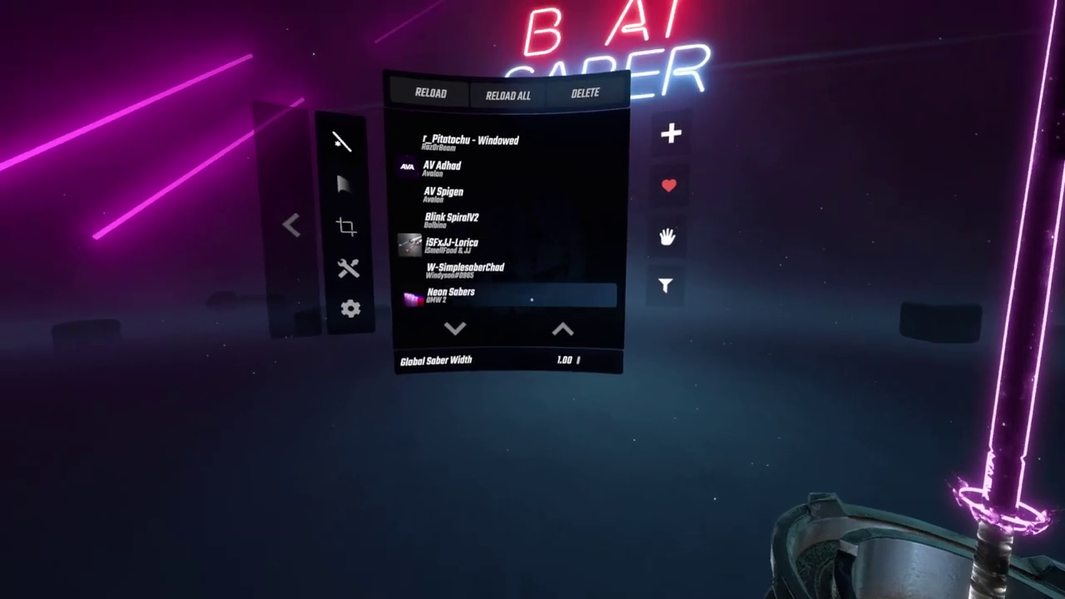
Preview several other custom sabers in game, including HollowRingedInverted, r_Tilda and AwesomeJustCallMePro
left_click(403, 208)
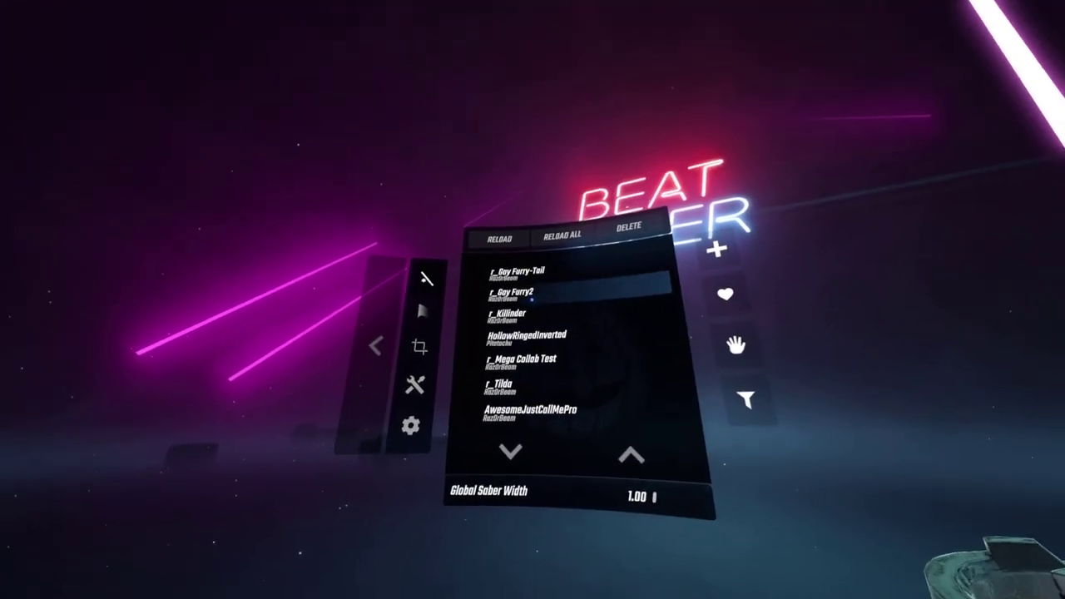
left_click(545, 190)
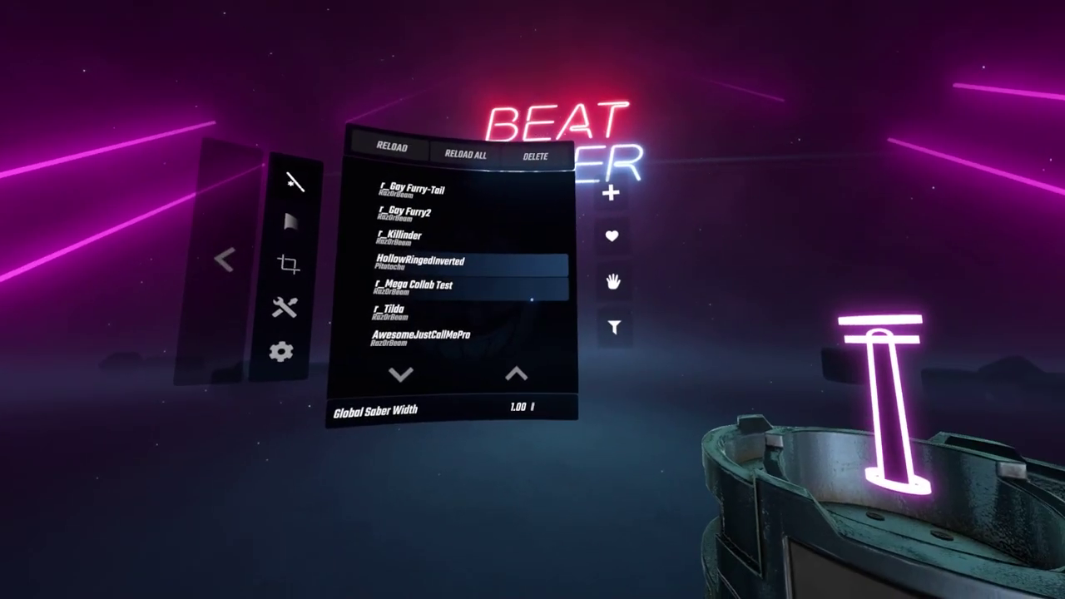
left_click(531, 300)
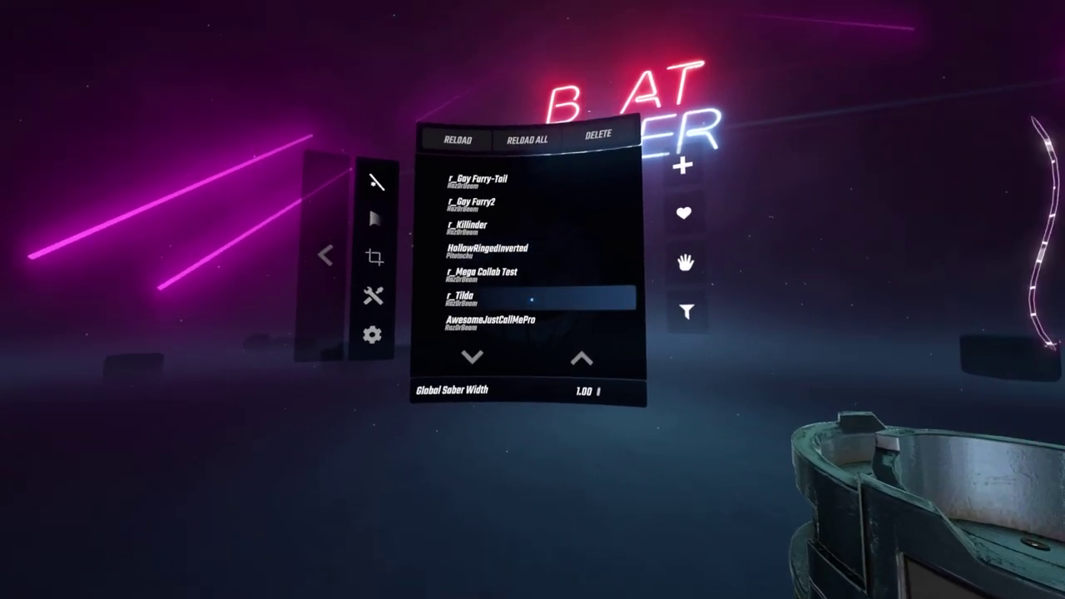
left_click(499, 311)
Continue down the saber list to Bush-Nightmarish and preview it as an example
left_click(465, 347)
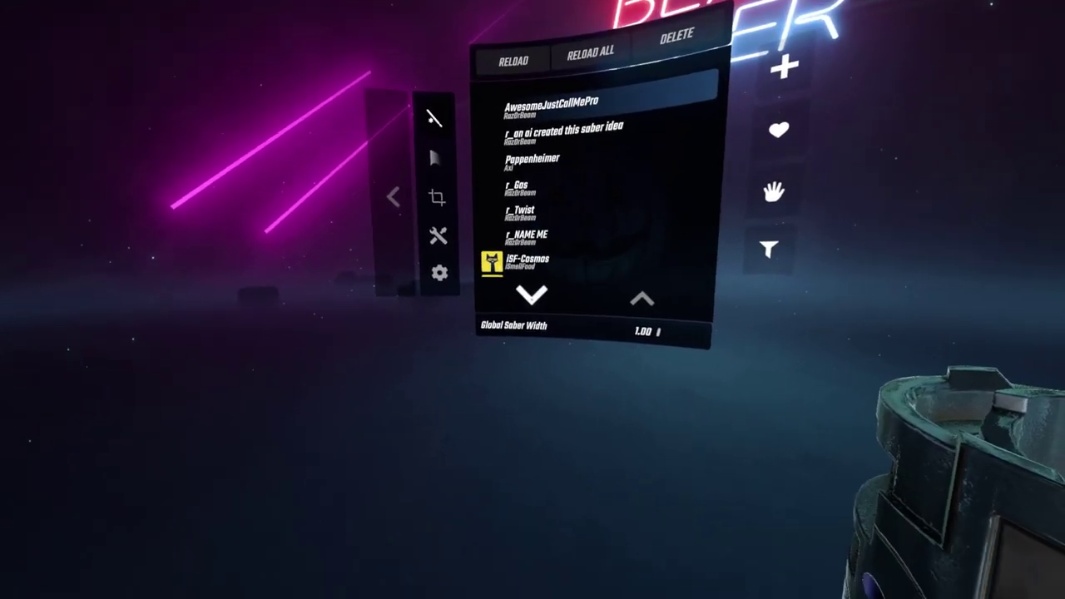
left_click(531, 296)
left_click(531, 296)
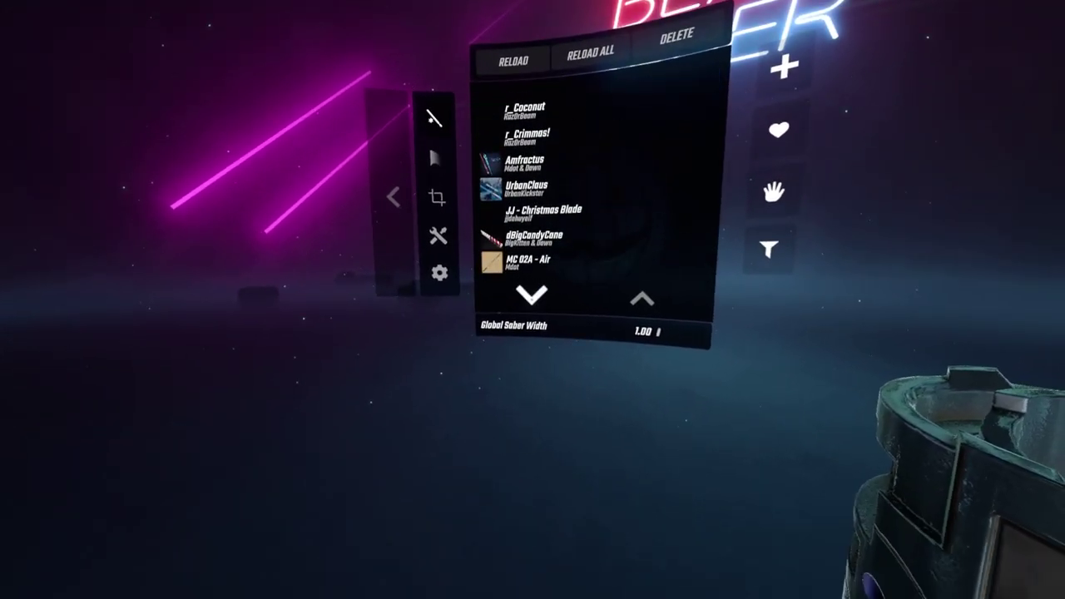
left_click(529, 299)
left_click(529, 300)
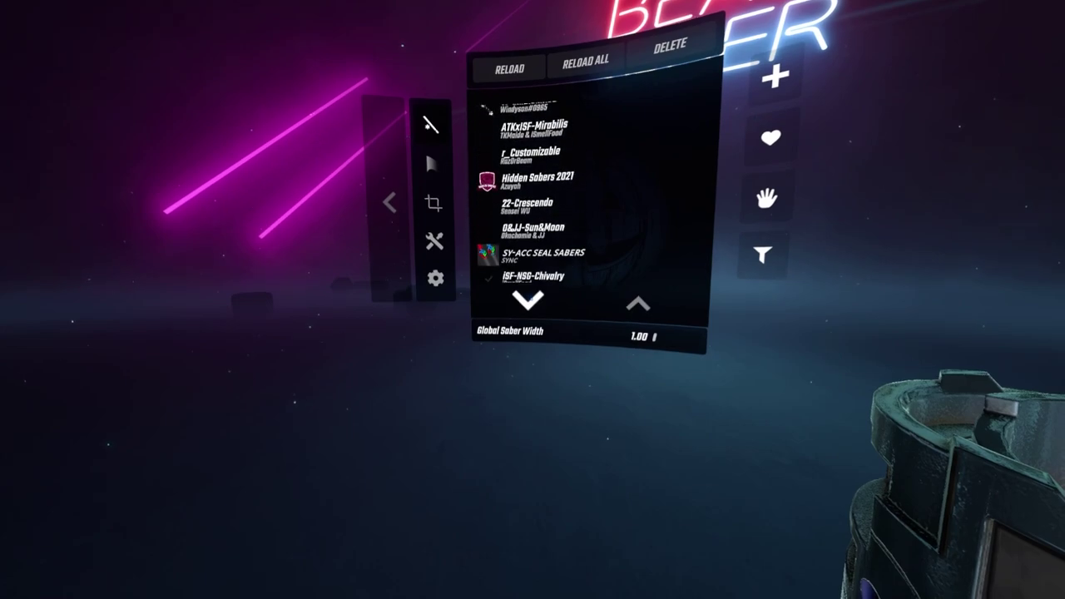
left_click(529, 300)
left_click(531, 297)
left_click(530, 298)
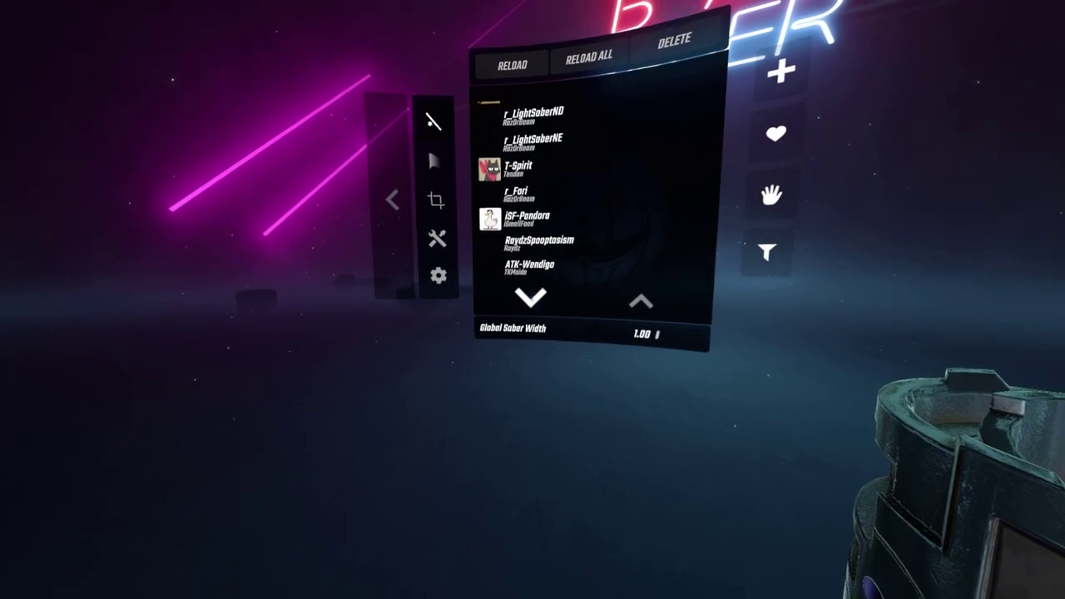
left_click(531, 297)
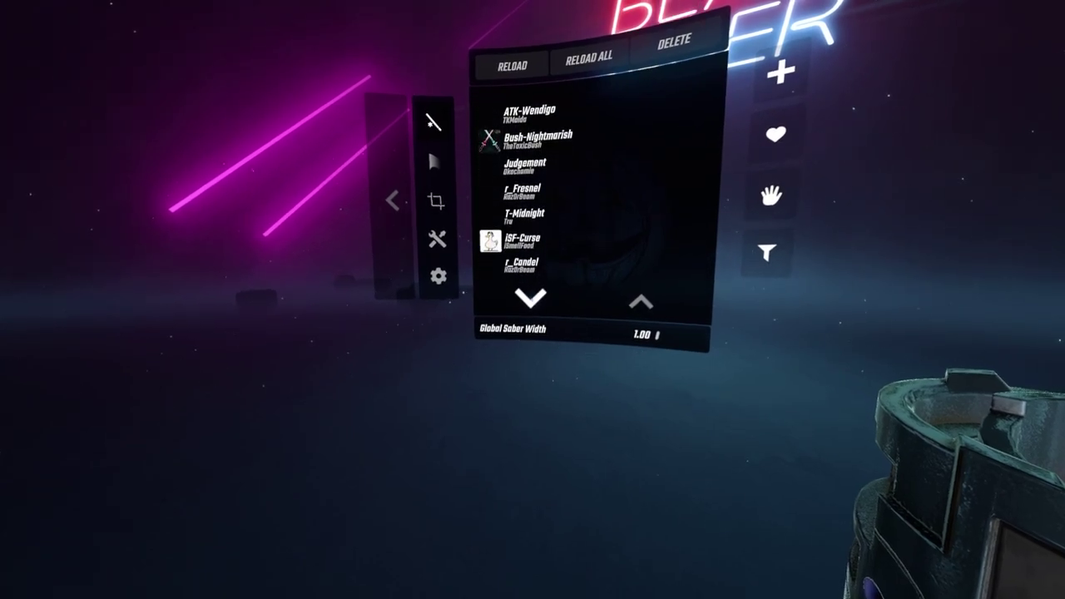
left_click(575, 138)
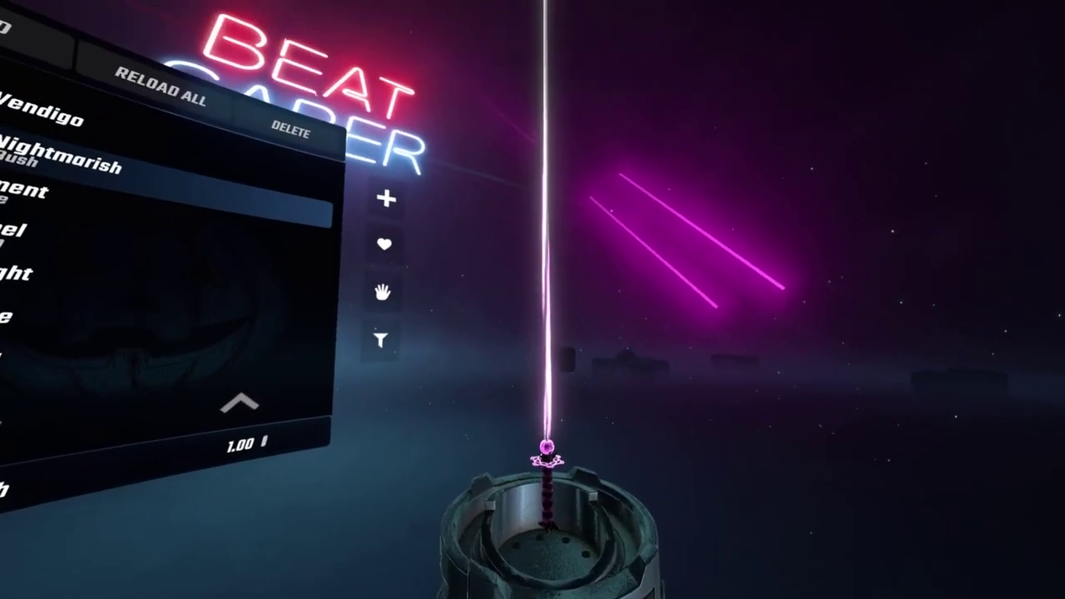
Switch back to Unity, move the Saber Exporter window out of the scene view and collapse the left saber's Trail Guides
key("alt+Tab")
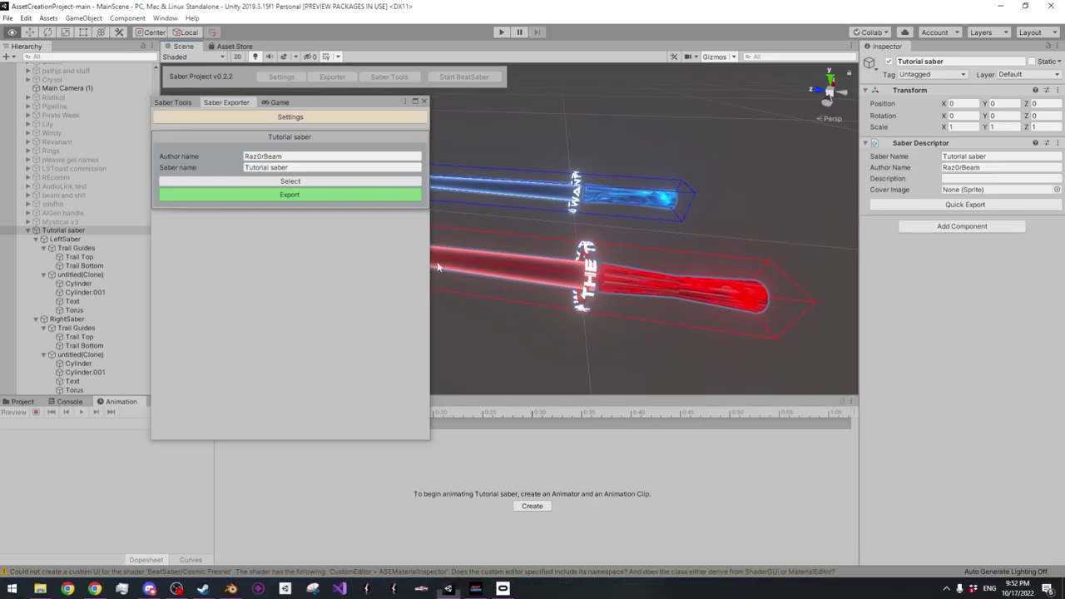
left_click_drag(340, 105, 0, 105)
left_click_drag(298, 210, 430, 248, "alt")
right_click_drag(431, 249, 400, 251)
key("w")
key("s")
left_click_drag(401, 251, 248, 256, "alt")
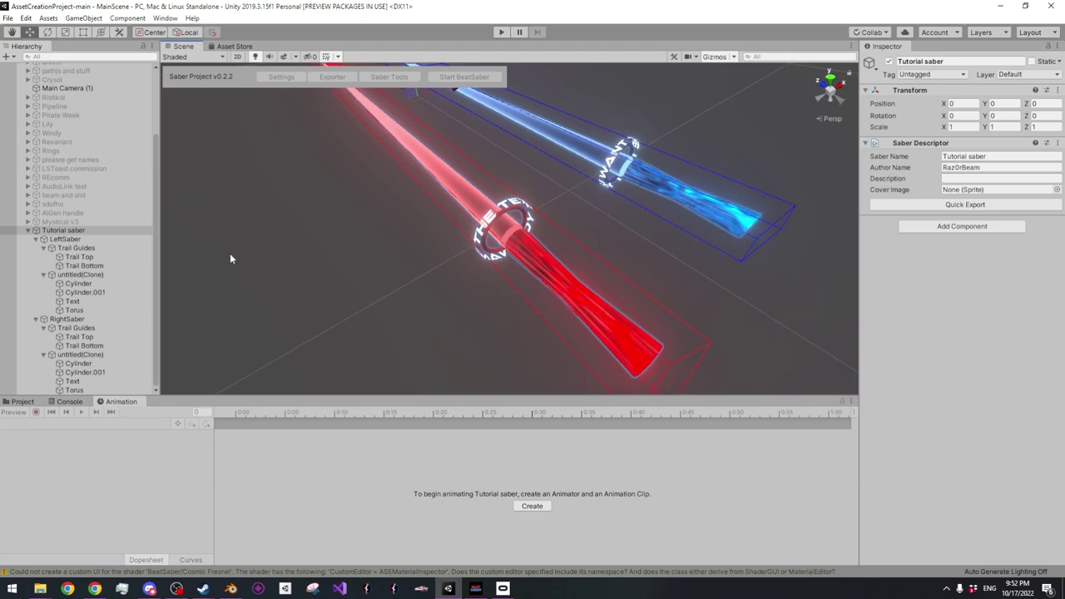
left_click(44, 248)
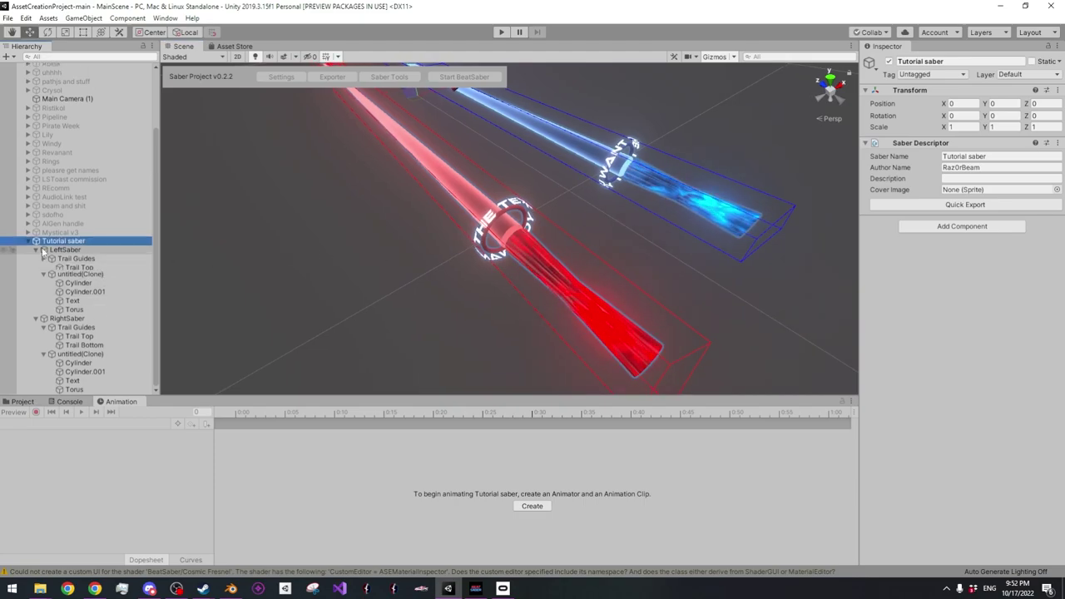
Add a Particle System as a child of the left saber's untitled(Clone) object
left_click(43, 354)
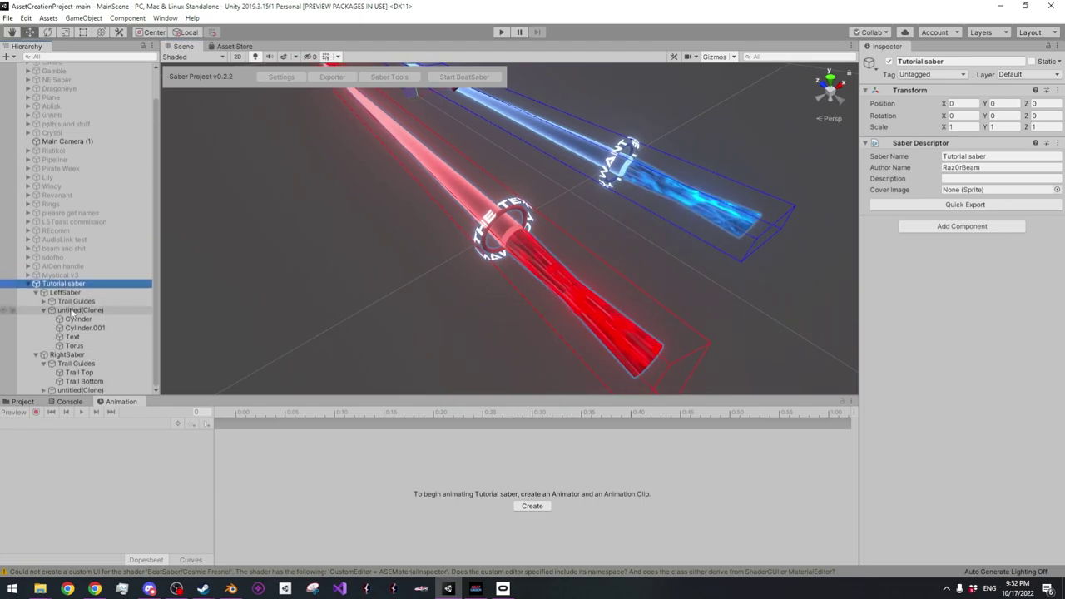
left_click(75, 310)
right_click(70, 311)
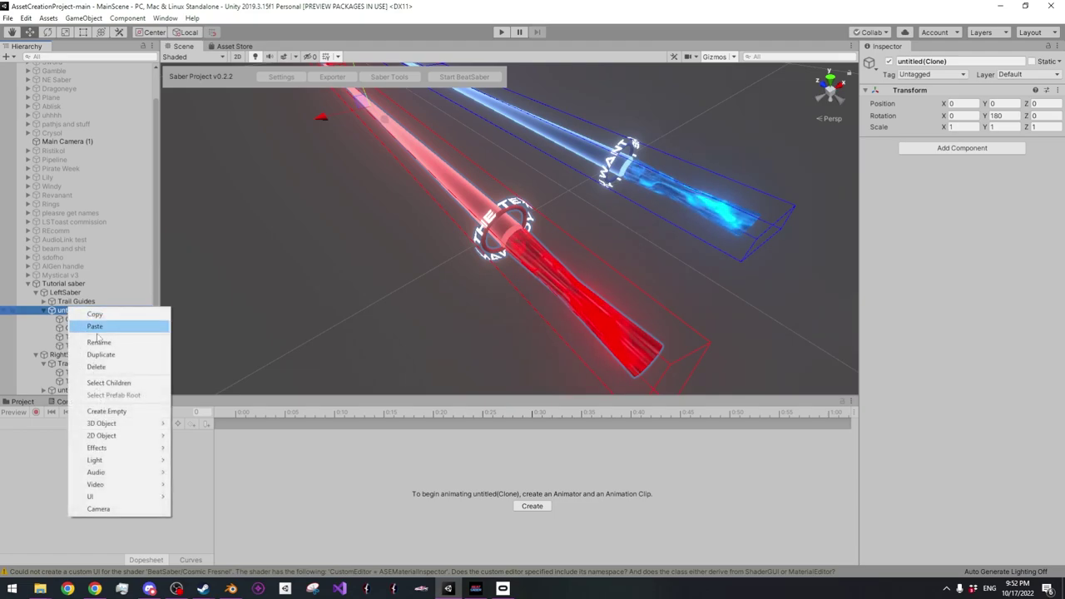
mouse_move(98, 448)
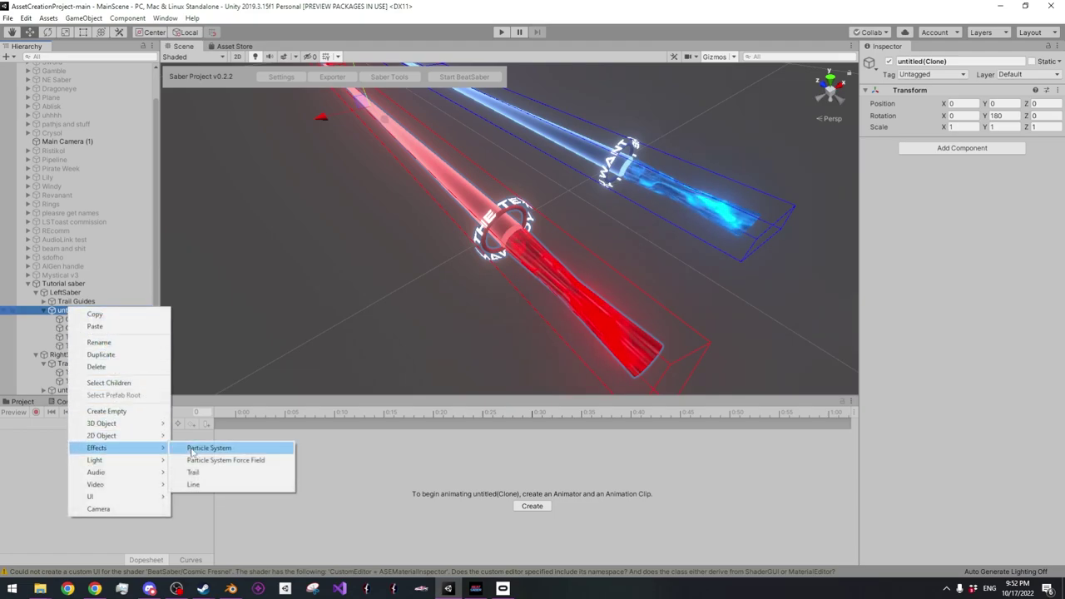
left_click(193, 449)
Set the particle system's scale to 0.03 on all three axes and its Y rotation to 180
right_click_drag(790, 183, 887, 150)
left_click(957, 127)
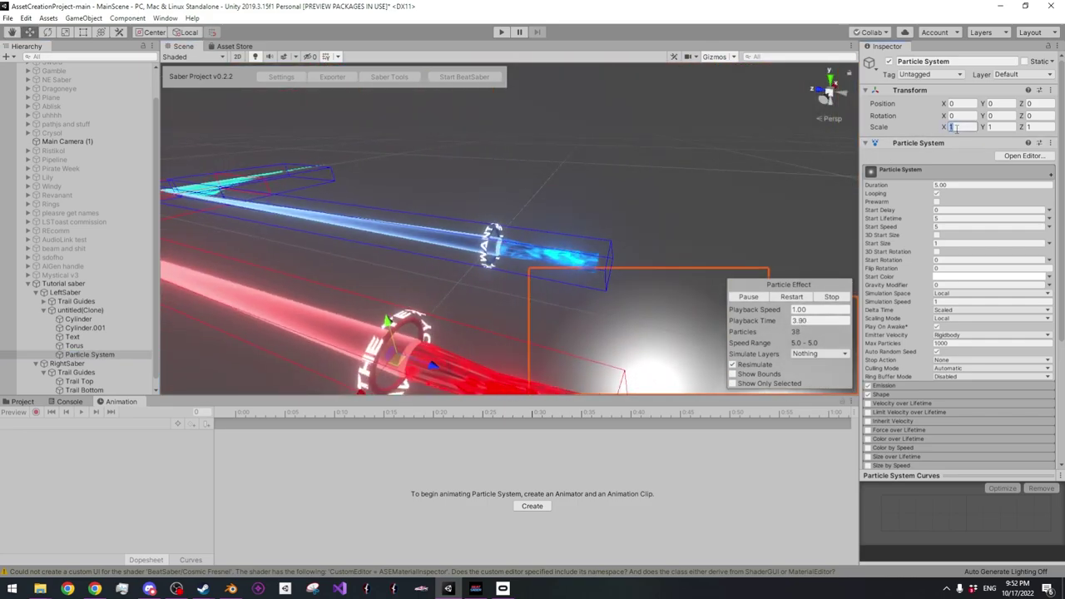
type("0.03")
key("Tab")
type("0.03")
key("Tab")
type("0.03")
left_click(997, 116)
type("18")
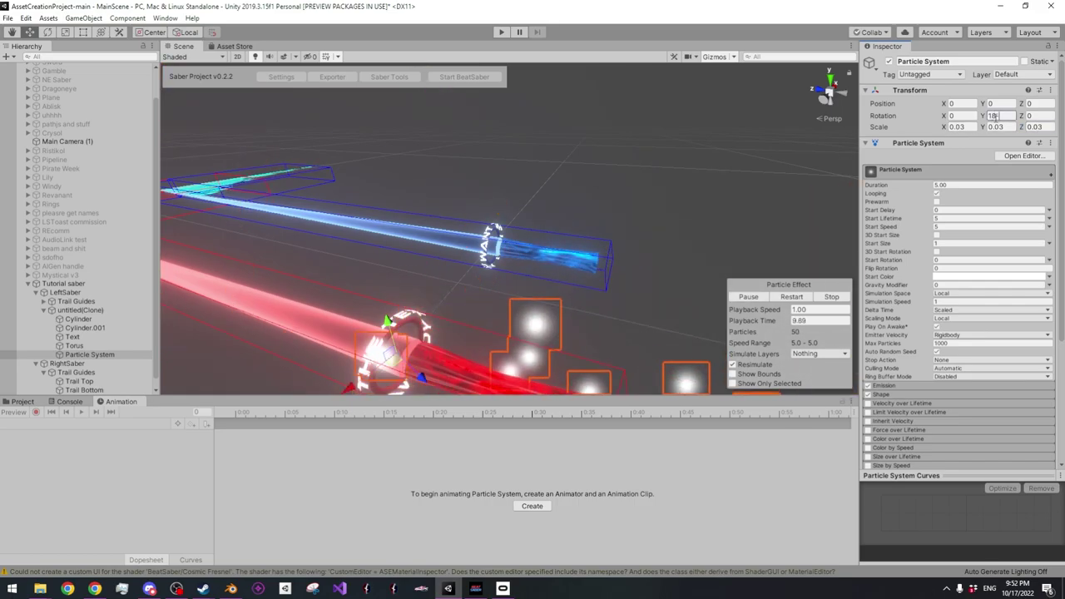
key("Return")
From a top view, shift the particle system slightly along the saber to a Z position of about 0.0118
left_click_drag(583, 203, 399, 254, "alt")
left_click(830, 78)
middle_click_drag(612, 218, 552, 249)
left_click_drag(507, 147, 507, 162)
middle_click_drag(581, 208, 569, 263)
scroll(613, 223, "down", 6)
scroll(603, 226, "up", 4)
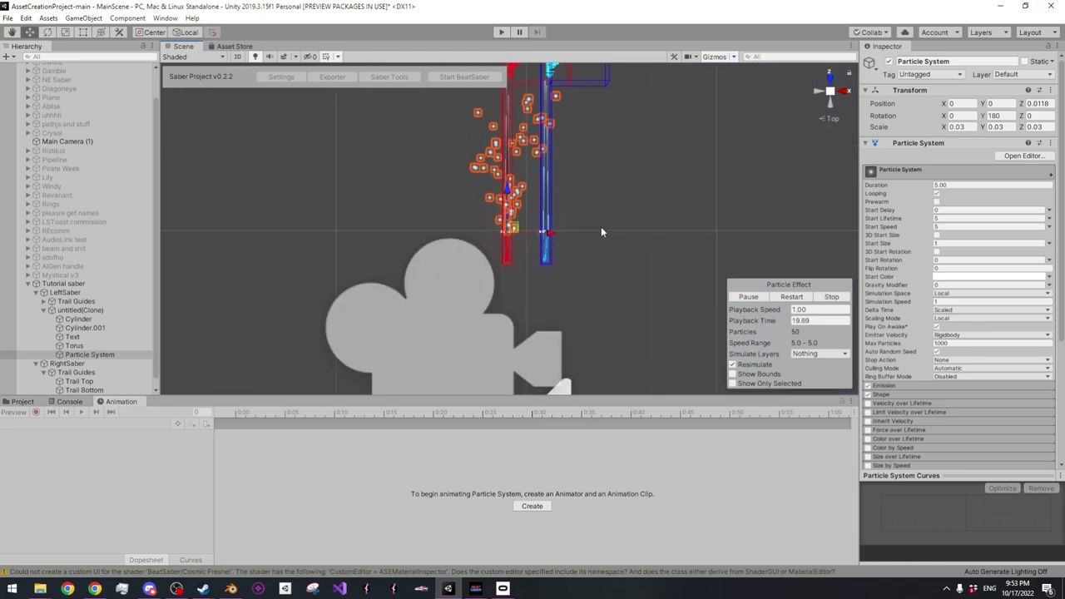
Narrow the particle system's cone emitter to angle 0 and radius 0.0001 so particles travel straight along the blade
left_click(887, 395)
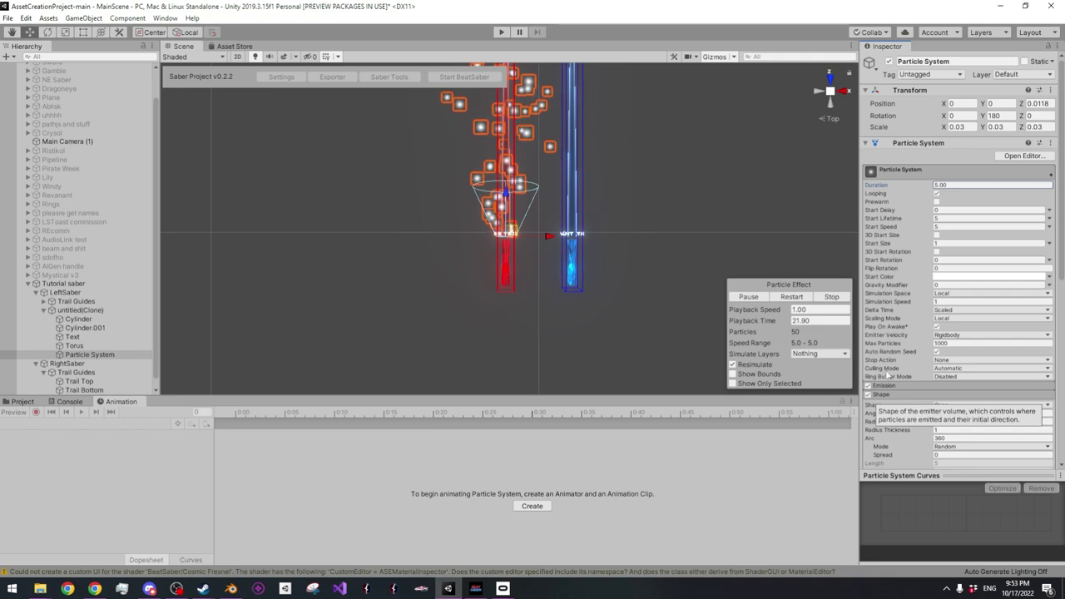
scroll(893, 377, "down", 5)
left_click_drag(874, 213, 292, 231)
left_click_drag(882, 228, 866, 226)
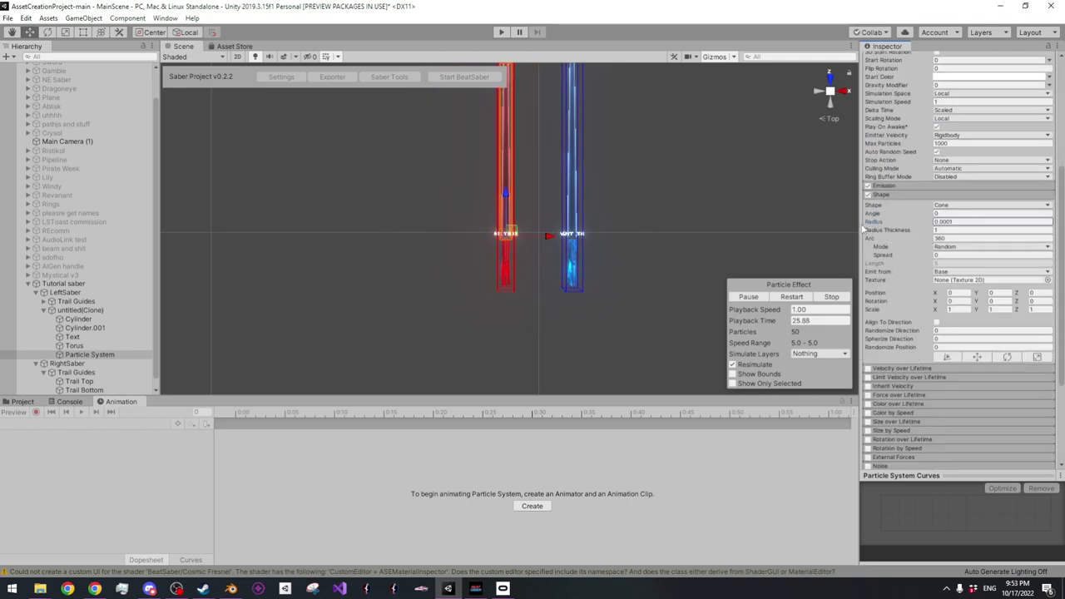
left_click_drag(610, 213, 737, 202, "alt")
right_click_drag(737, 201, 667, 134)
key("w")
key("d")
key("s")
key("a")
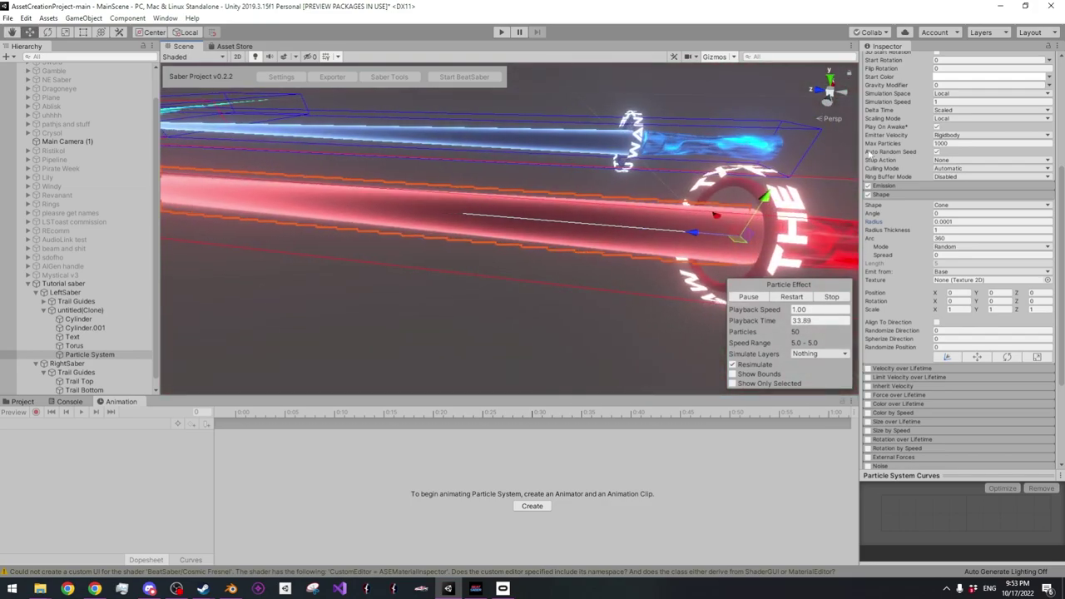
left_click(882, 194)
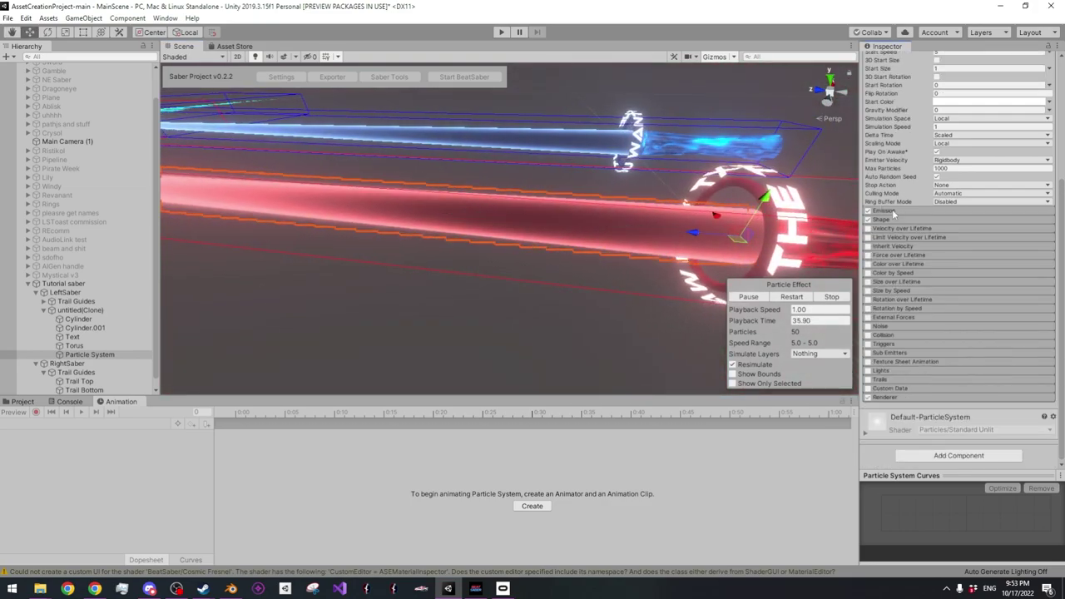
Reduce the particle system's emission rate over time to about 1.29
left_click(884, 211)
left_click_drag(911, 223, 744, 216)
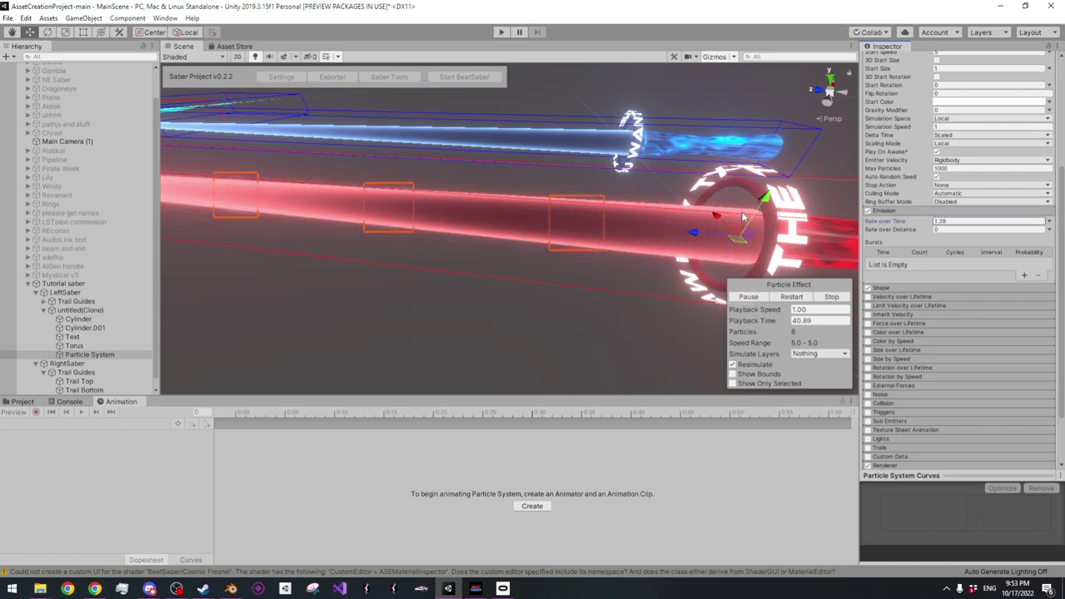
left_click(886, 210)
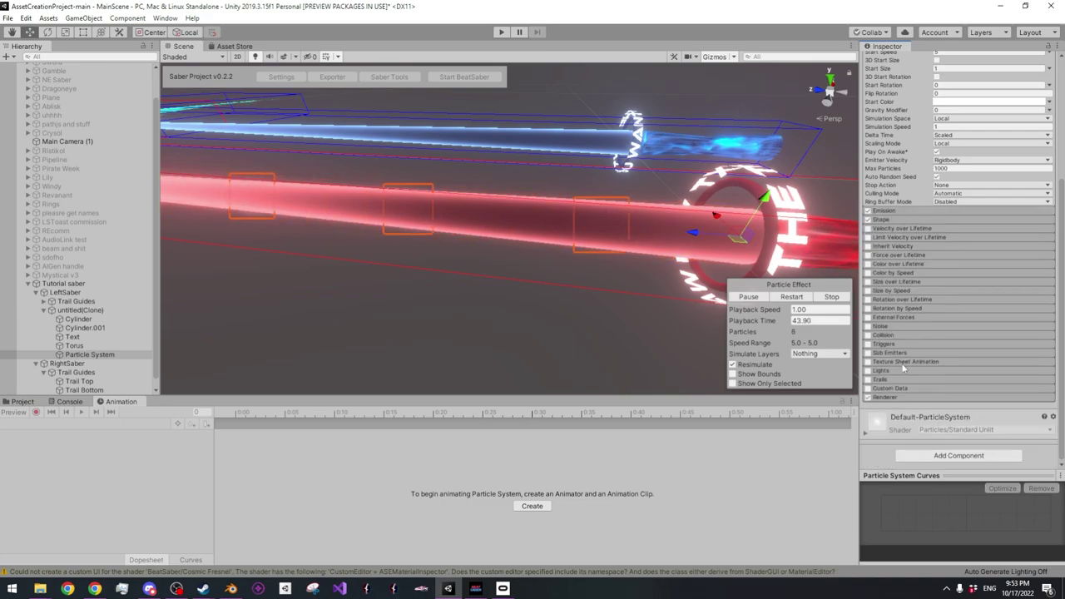
Enable trails on the particle system and set its renderer's Render Mode to None
mouse_move(635, 267)
right_mouse_down()
mouse_move(530, 268)
mouse_move(623, 269)
right_mouse_up()
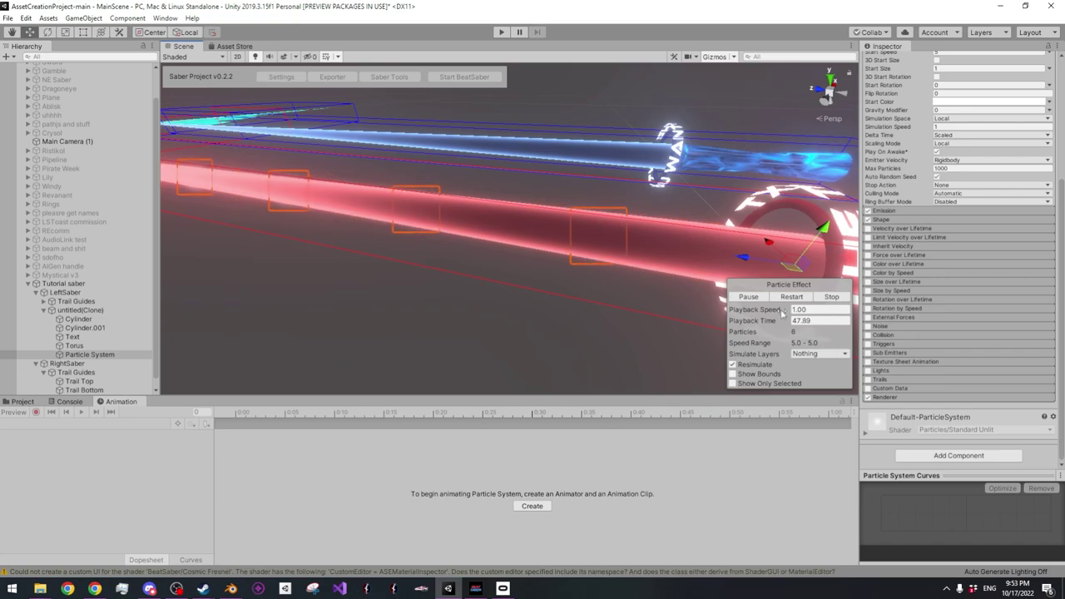
left_click(868, 380)
left_click(883, 397)
scroll(957, 375, "down", 3)
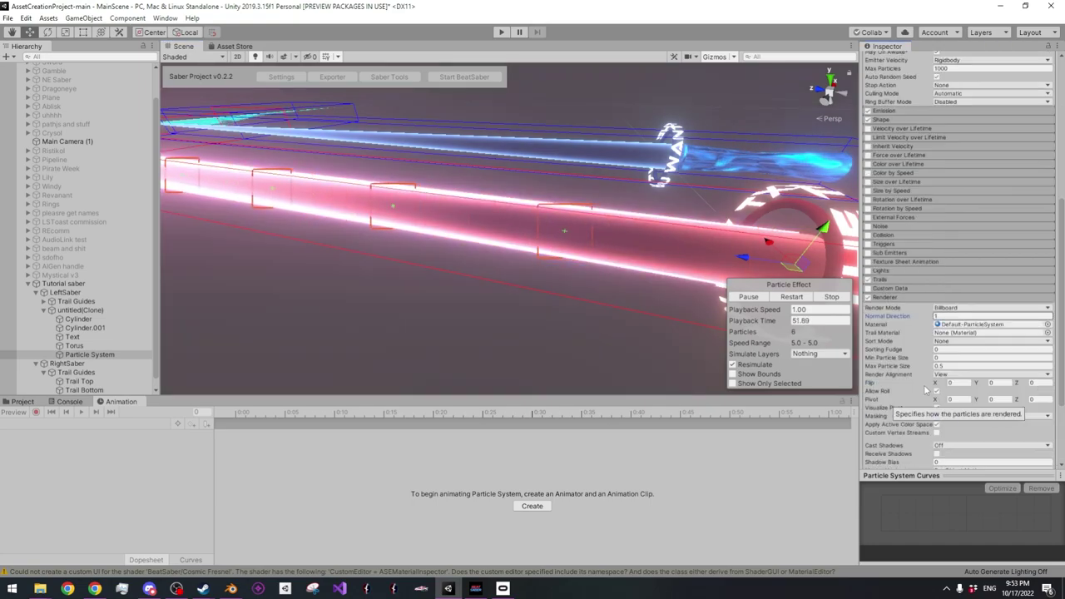
left_click(967, 308)
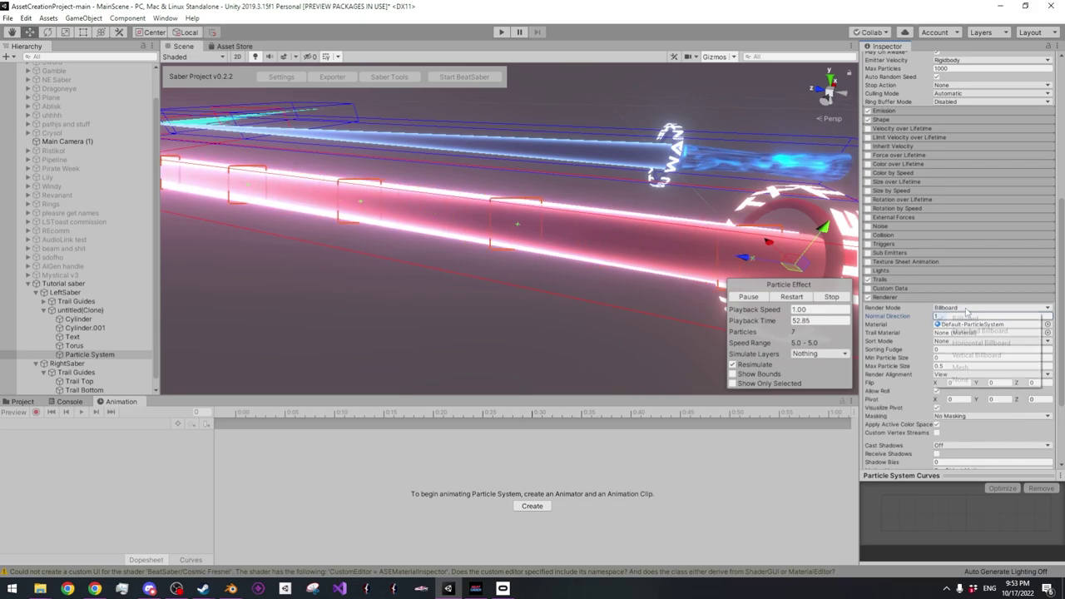
left_click(965, 381)
right_click_drag(613, 290, 582, 275)
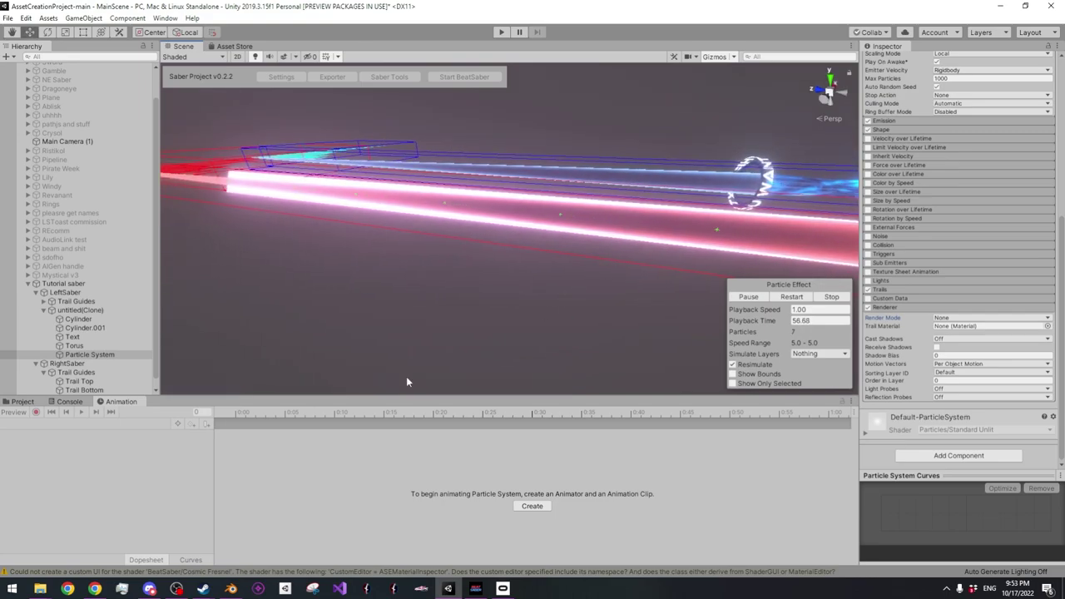
Create a new material in the project's Tutorial for now folder
left_click(22, 402)
scroll(35, 508, "down", 5)
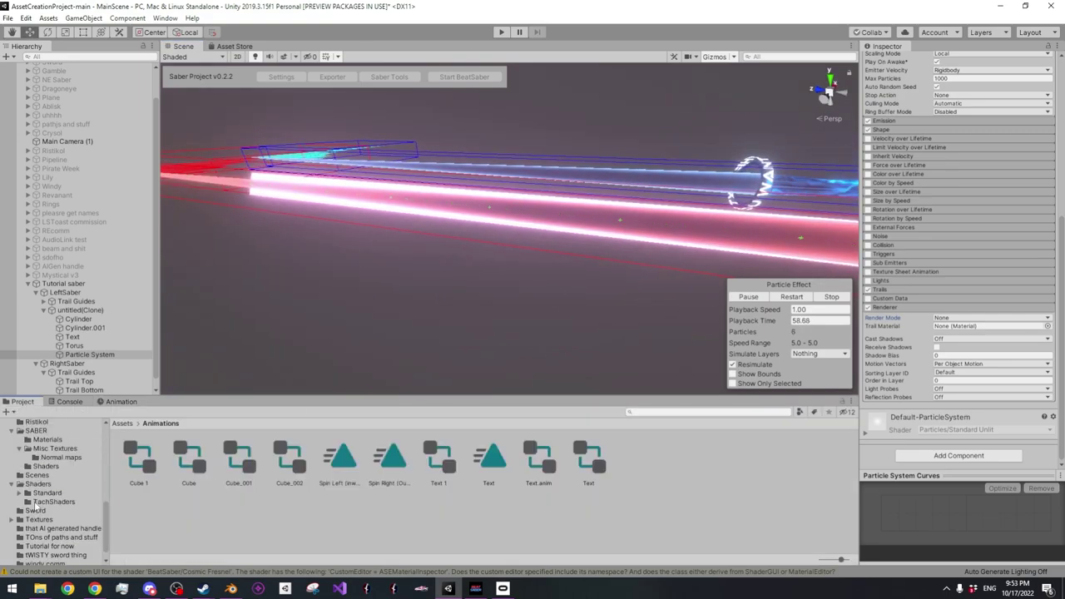
left_click(37, 519)
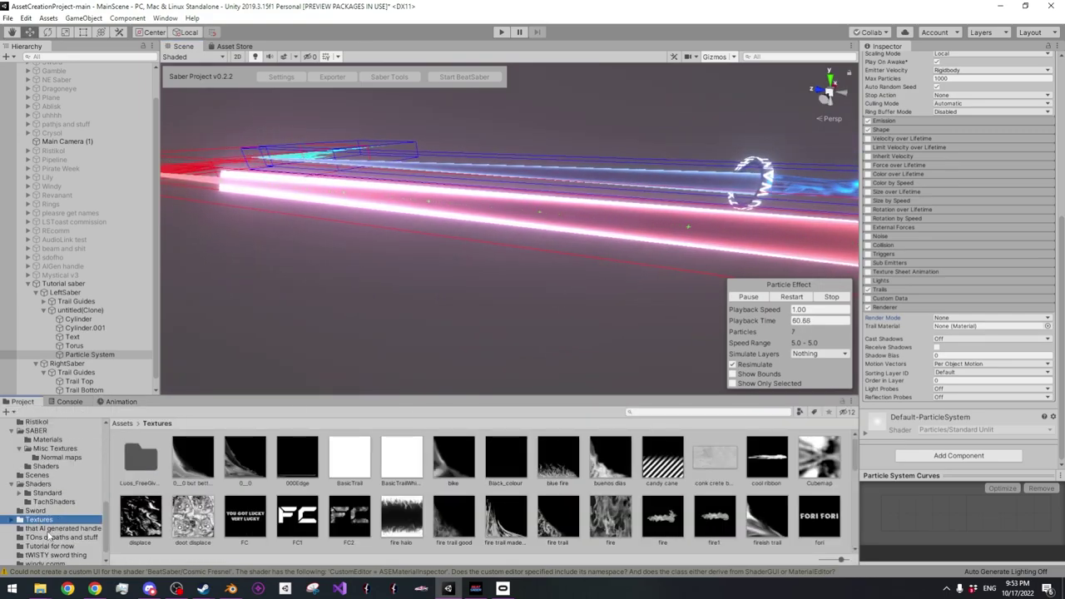
scroll(48, 537, "down", 1)
left_click(48, 532)
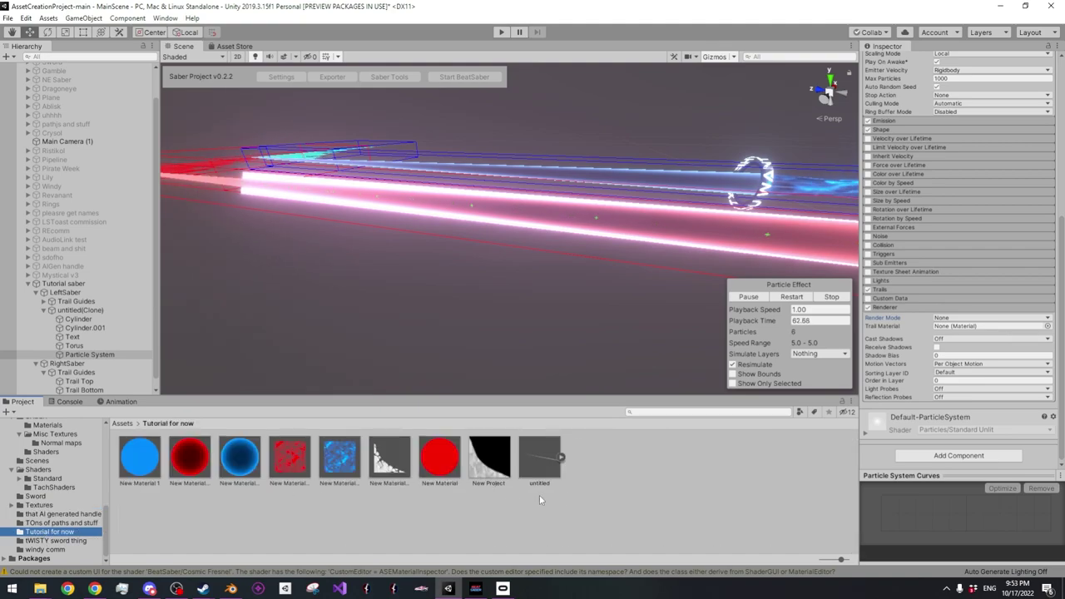
right_click(624, 449)
mouse_move(658, 174)
left_click(836, 307)
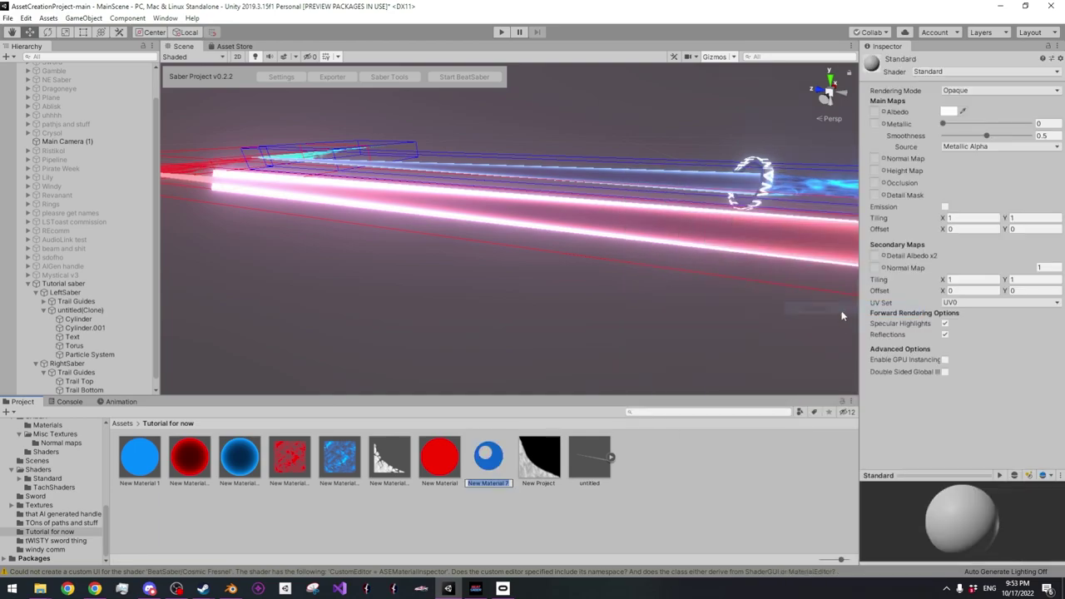
Change the new material's shader to ISF/FirstFire
left_click(972, 72)
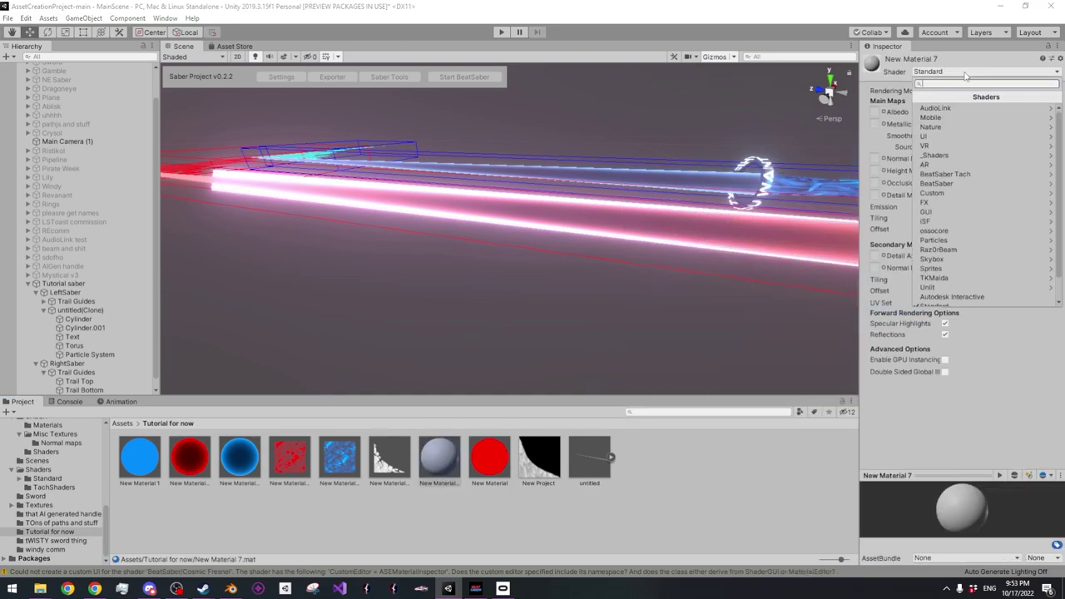
left_click(934, 223)
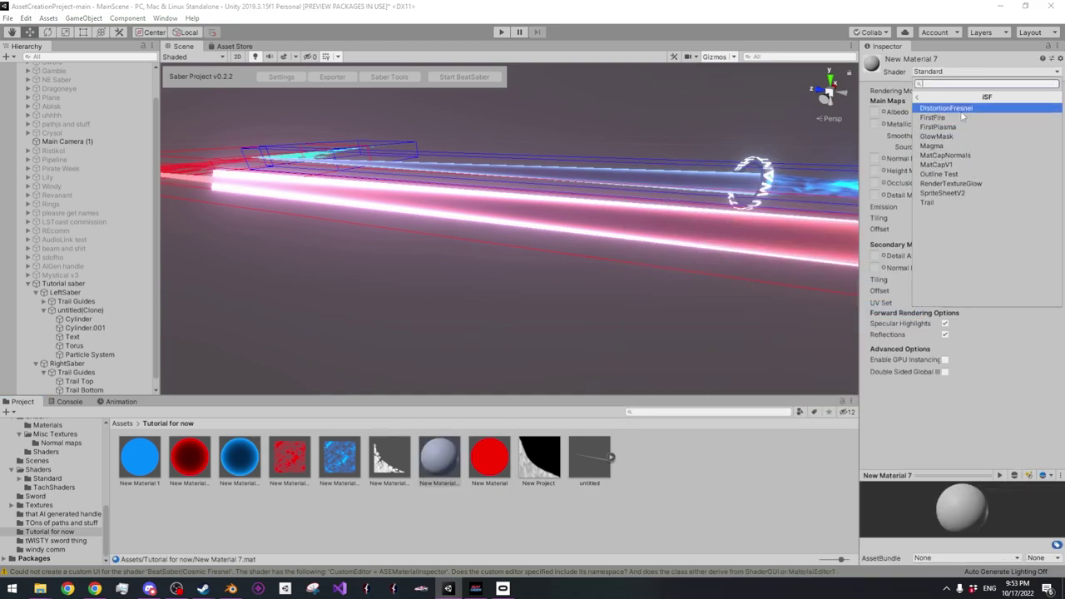
left_click(957, 118)
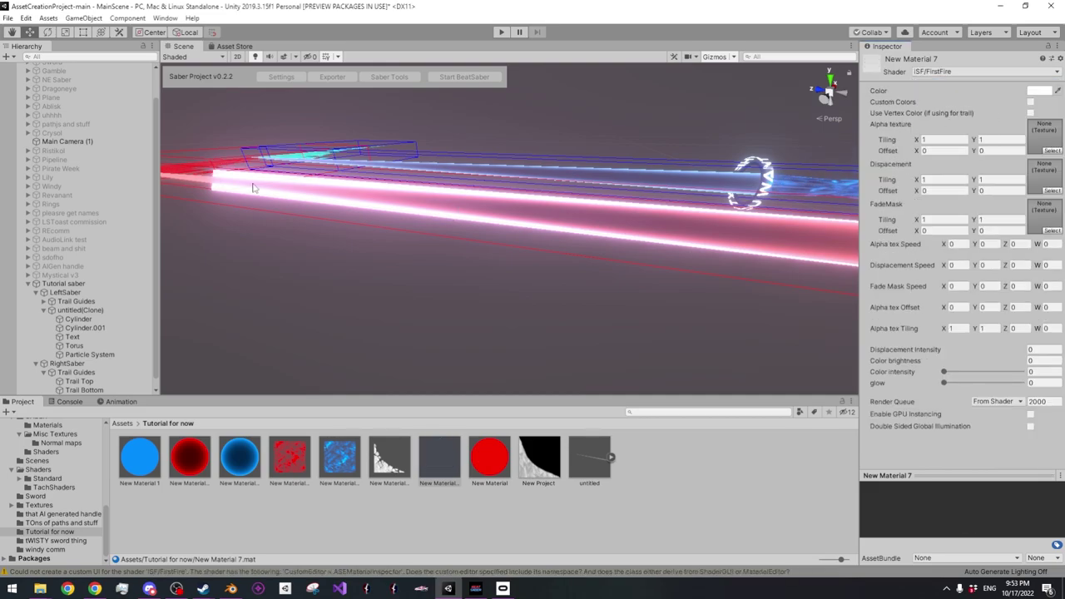
right_click_drag(586, 212, 781, 212)
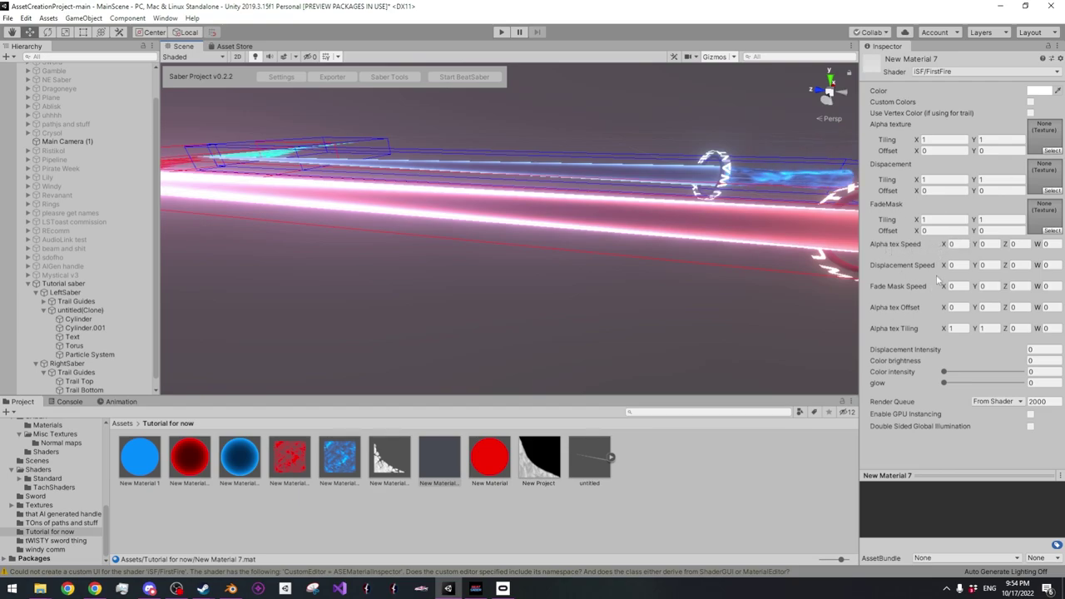
Compare flame-like textures for the material's alpha texture and assign fire1
left_click(1052, 151)
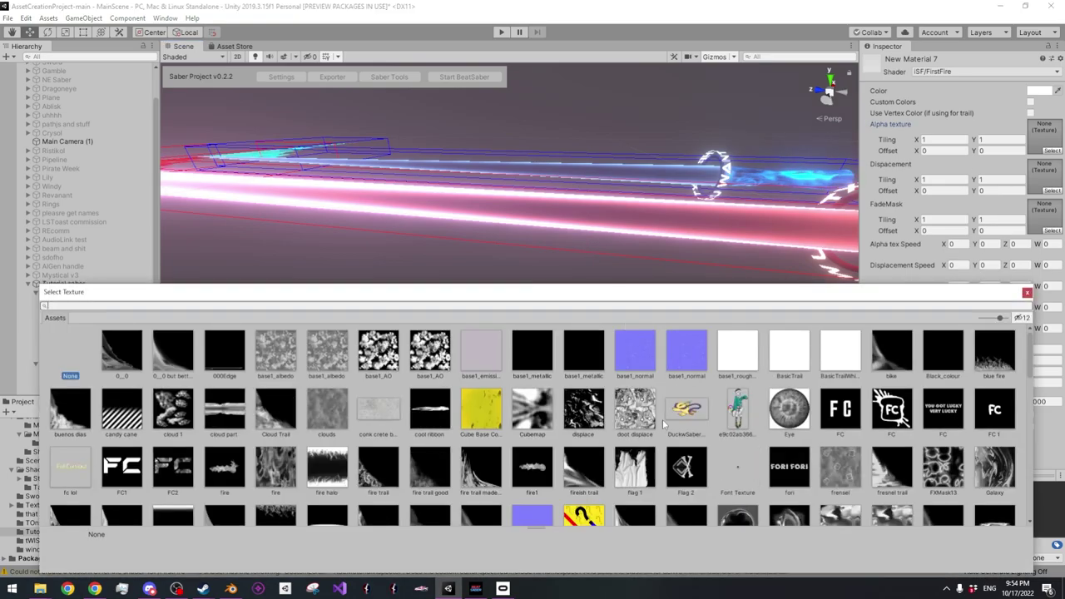
scroll(664, 424, "down", 1)
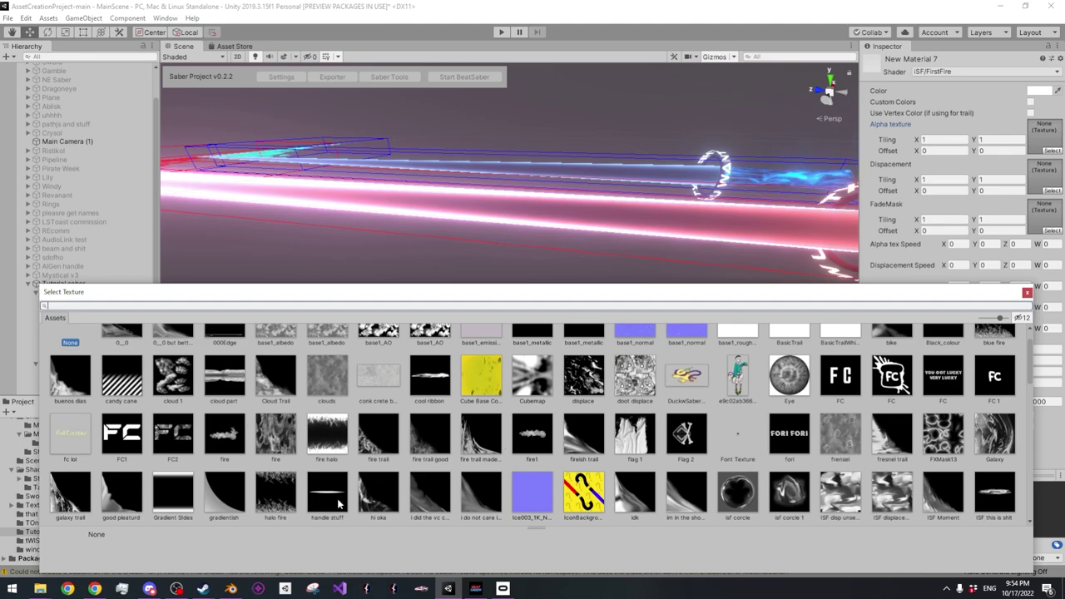
left_click(999, 502)
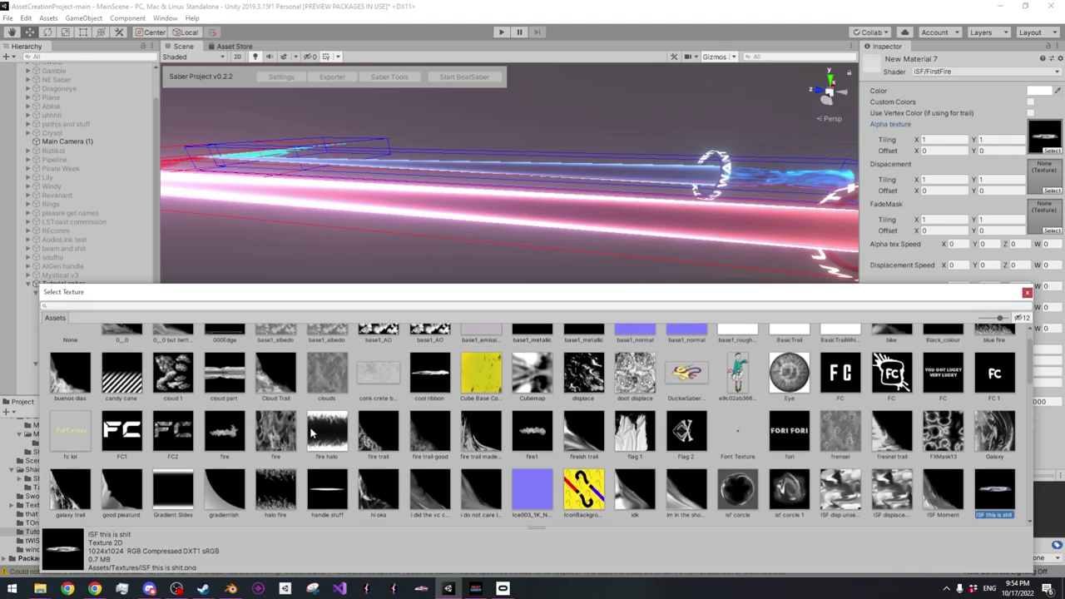
left_click(232, 430)
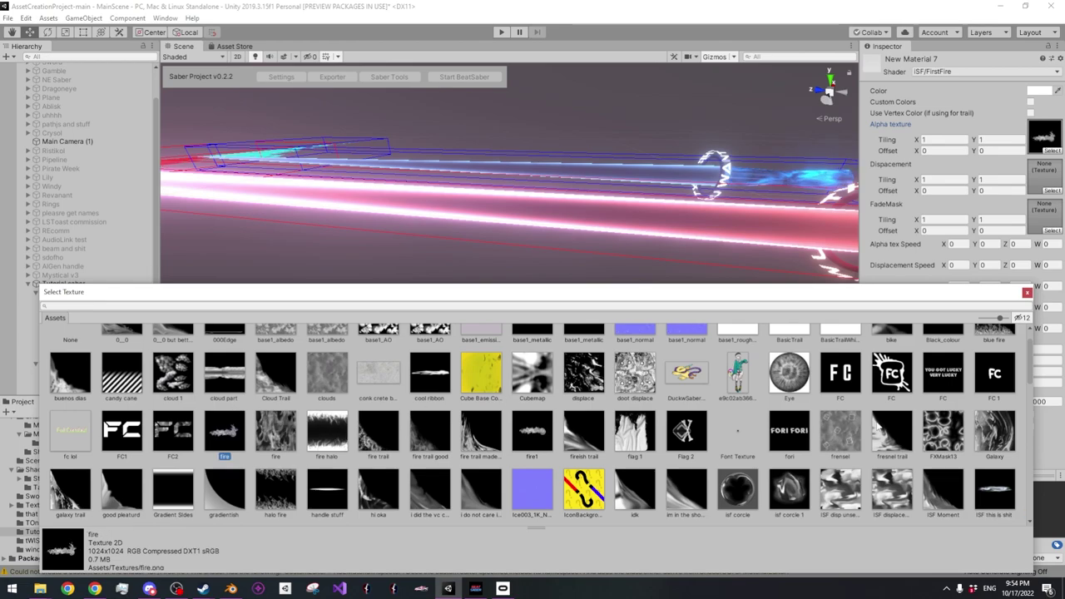
scroll(878, 427, "down", 3)
left_click(999, 404)
scroll(759, 439, "down", 4)
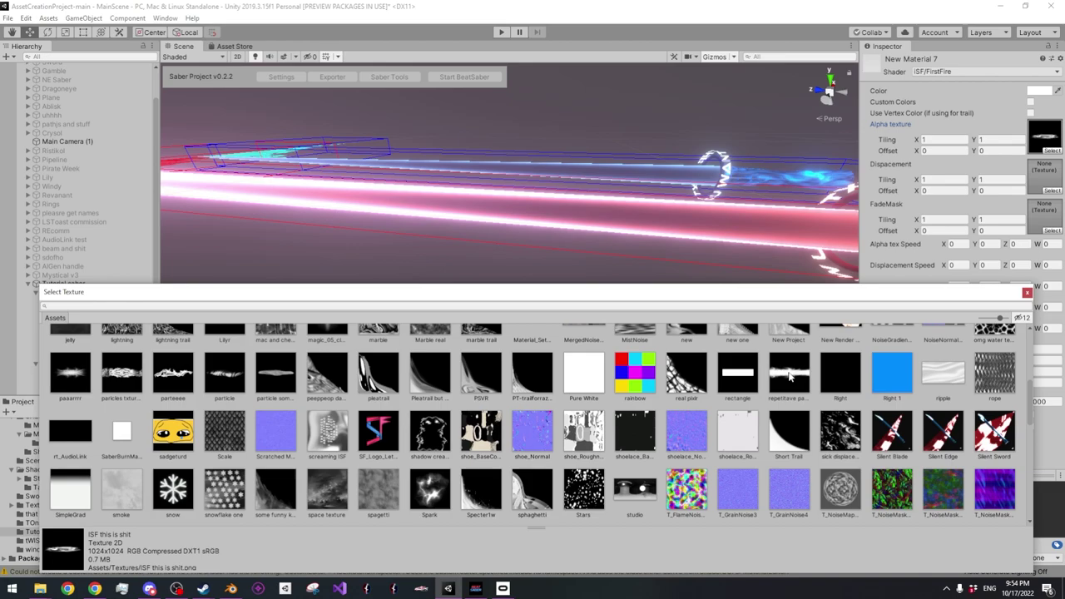
scroll(774, 391, "down", 5)
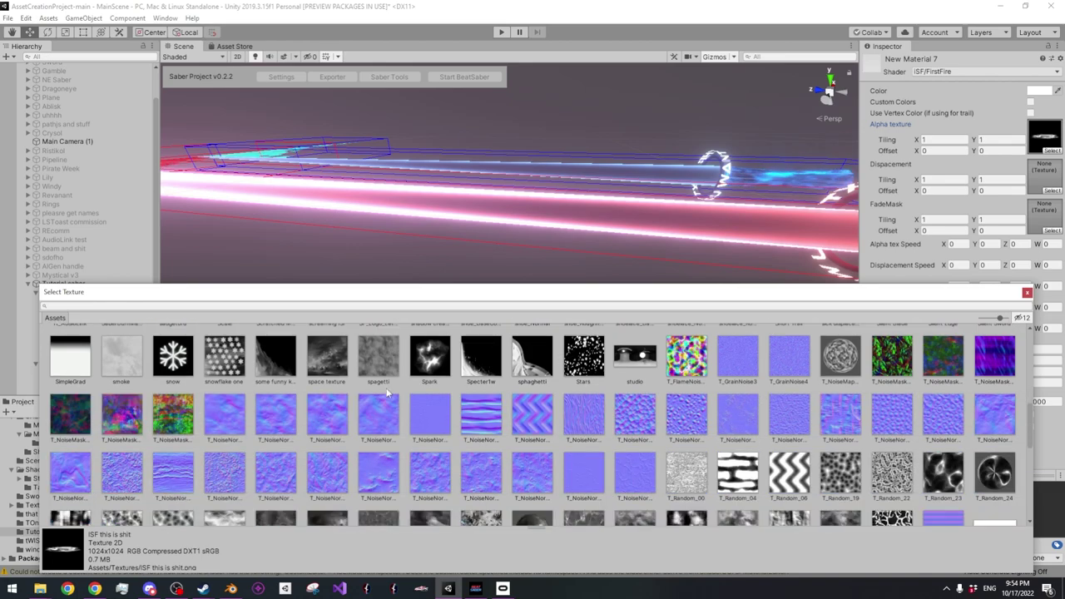
scroll(379, 402, "down", 2)
scroll(377, 398, "up", 10)
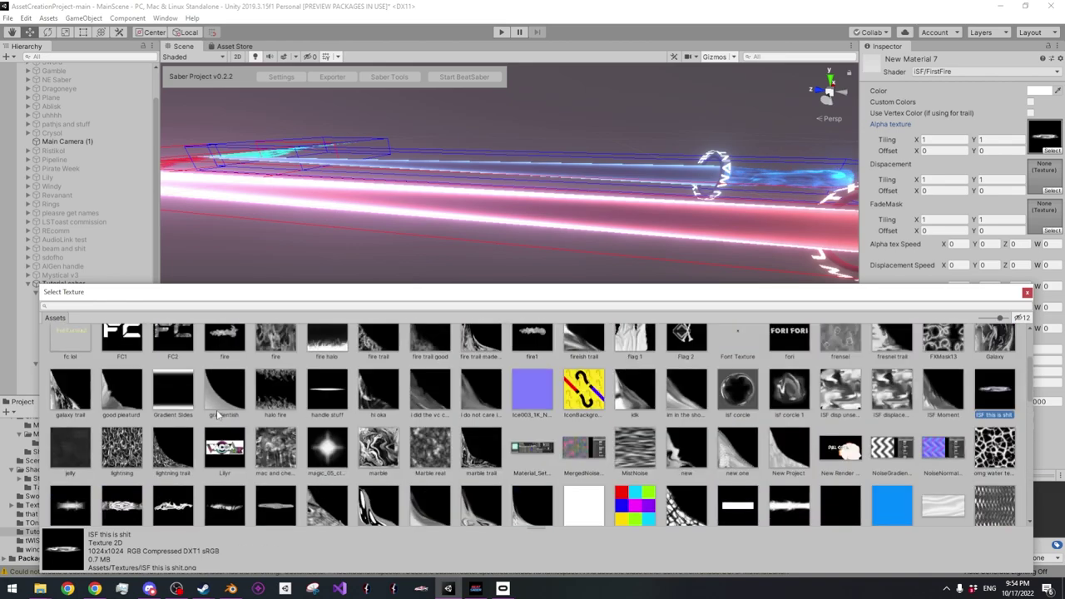
scroll(274, 441, "up", 2)
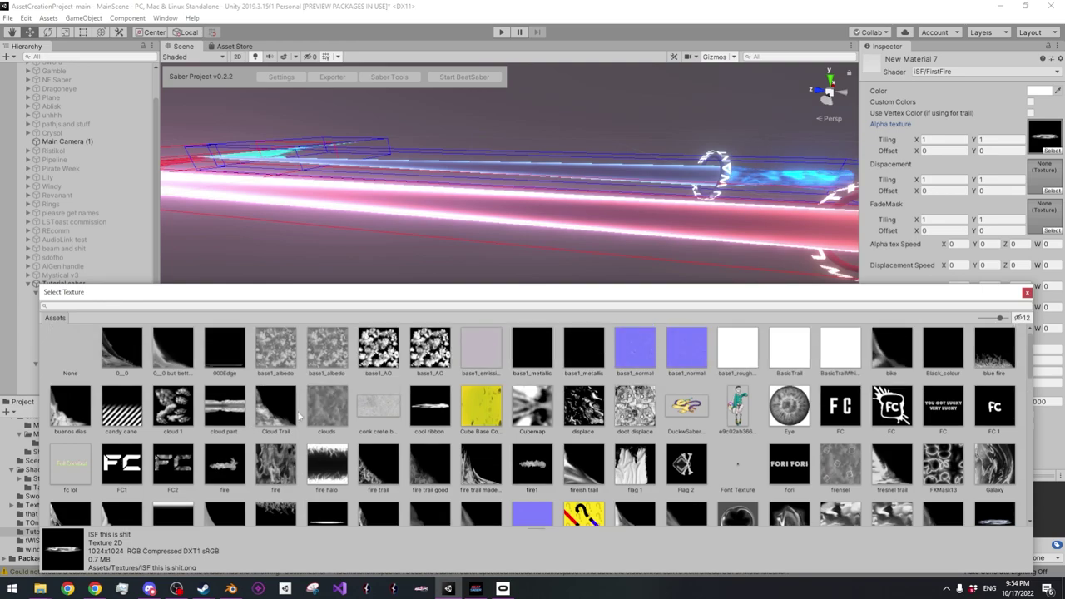
scroll(283, 414, "up", 1)
scroll(749, 446, "down", 1)
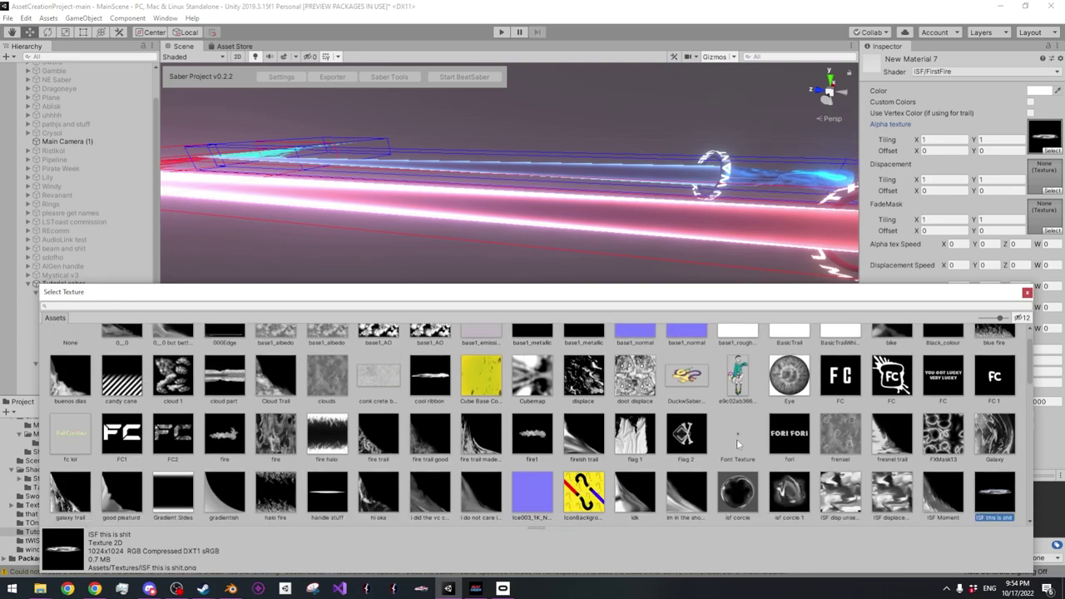
double_click(526, 442)
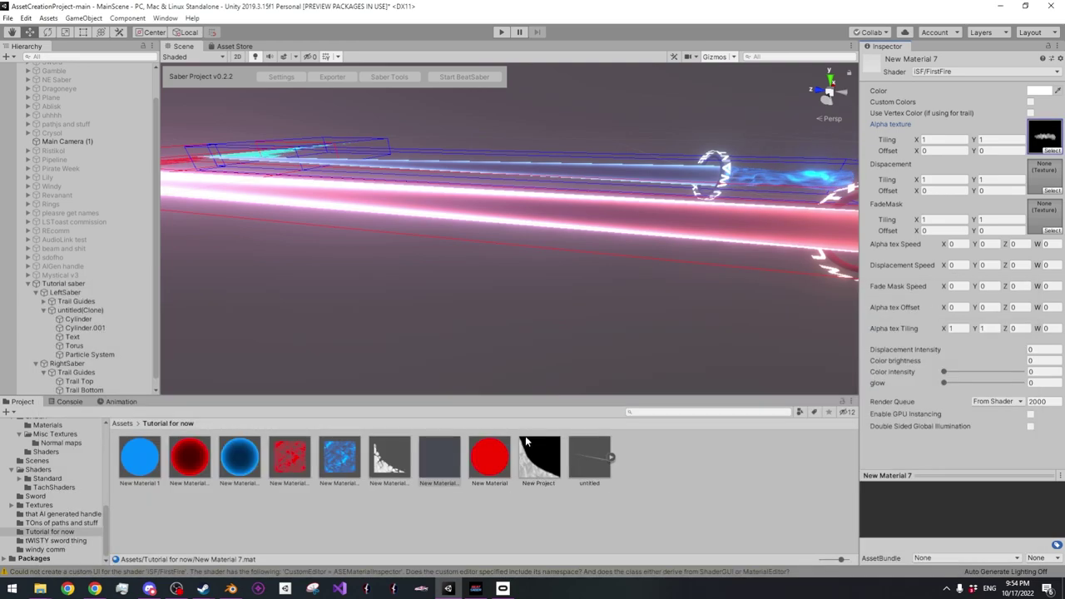
Assign a cloudy noise texture as the material's displacement, and set color brightness 1, color intensity 1.29, glow 0.729 and a Transparent render queue
left_click(1053, 191)
scroll(862, 423, "down", 1)
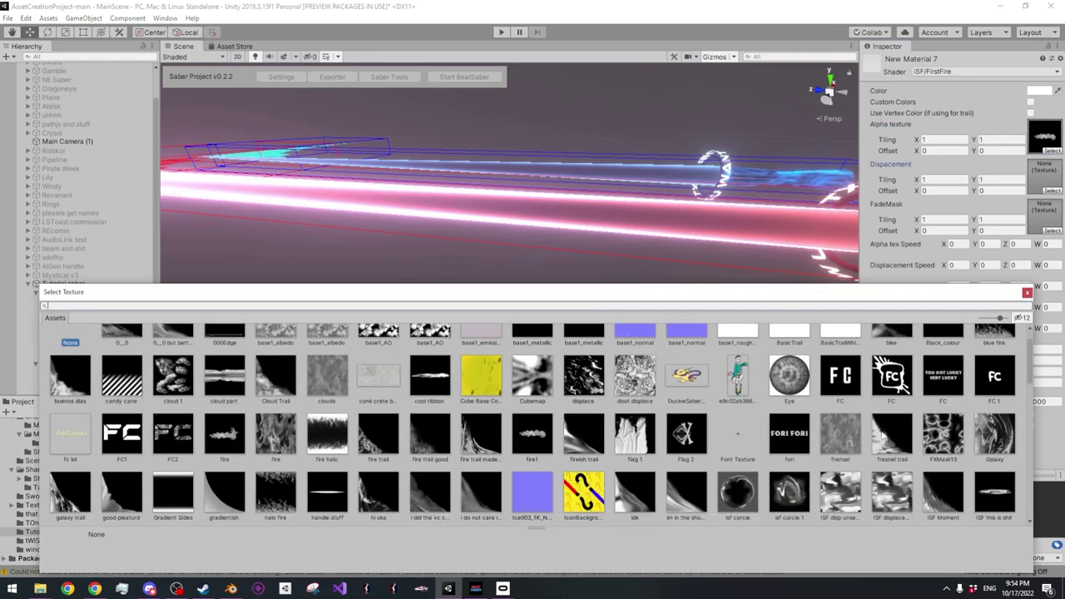
left_click(886, 435)
left_click(1027, 292)
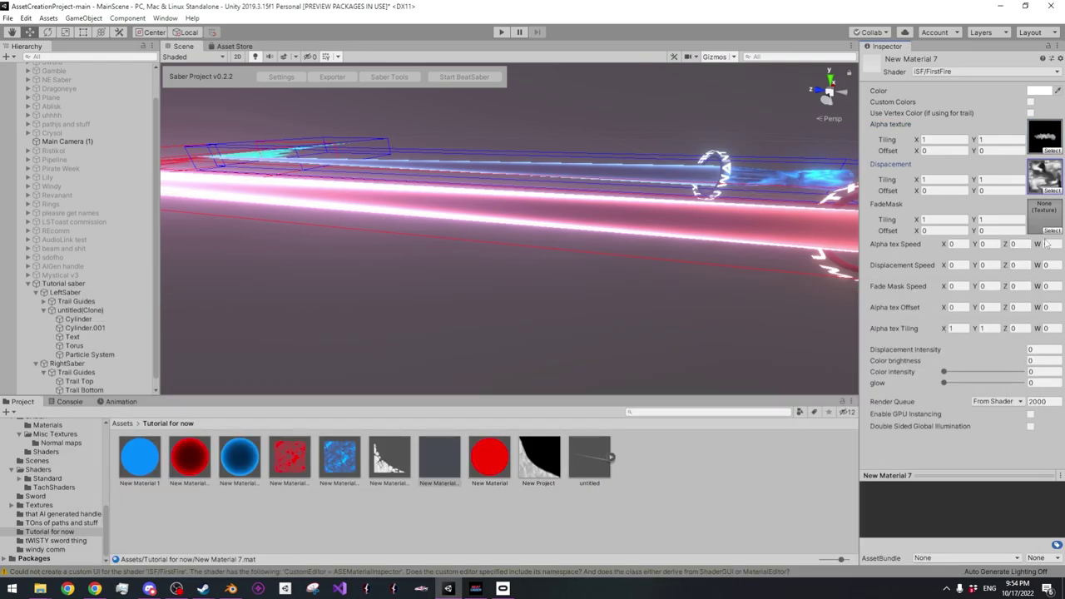
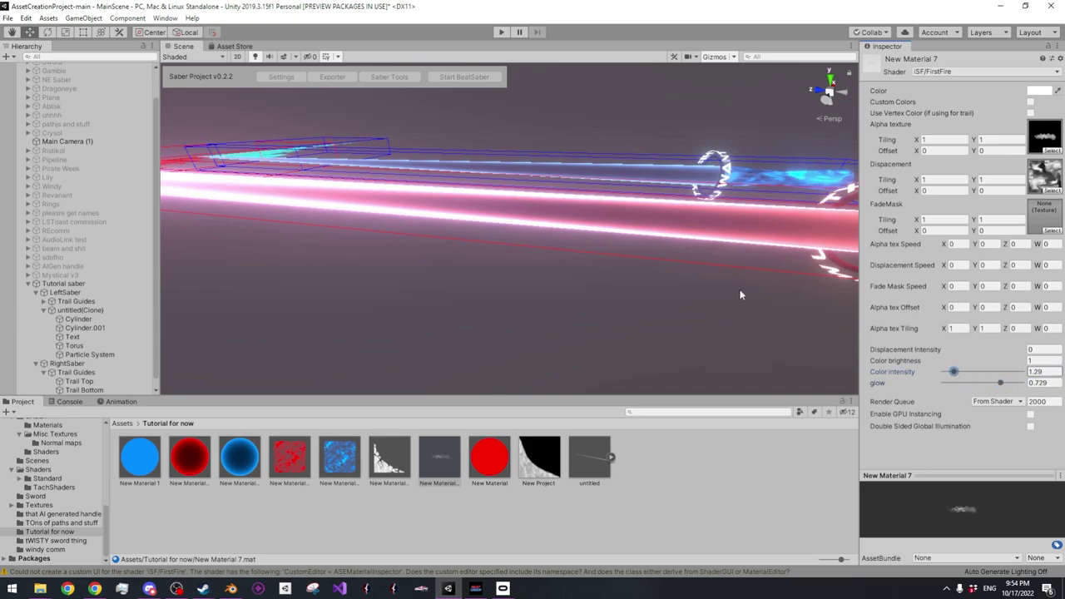
right_click_drag(759, 299, 785, 280)
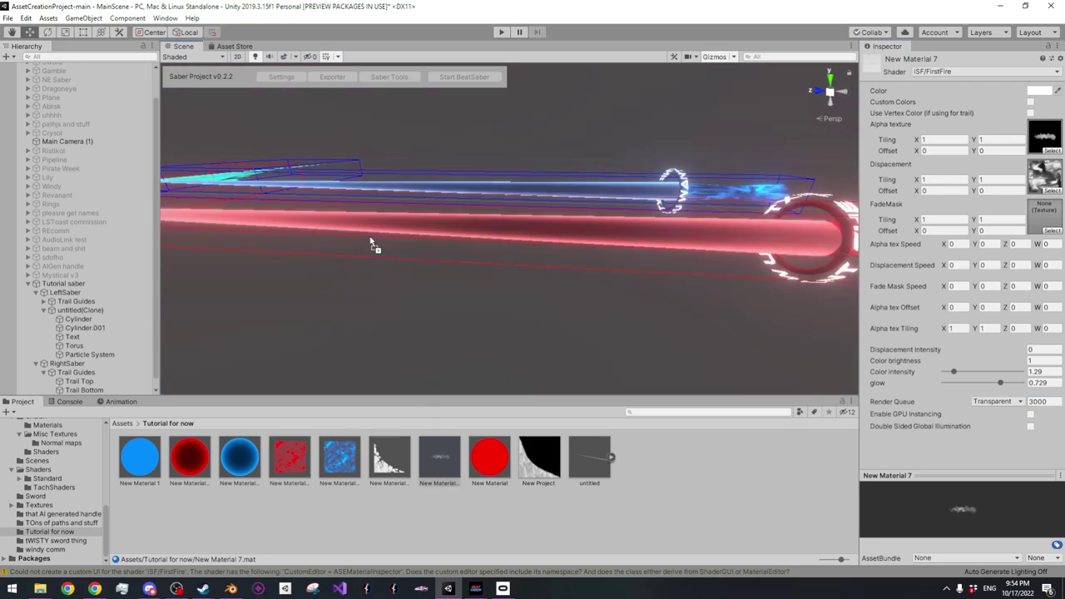
right_click_drag(374, 245, 463, 253)
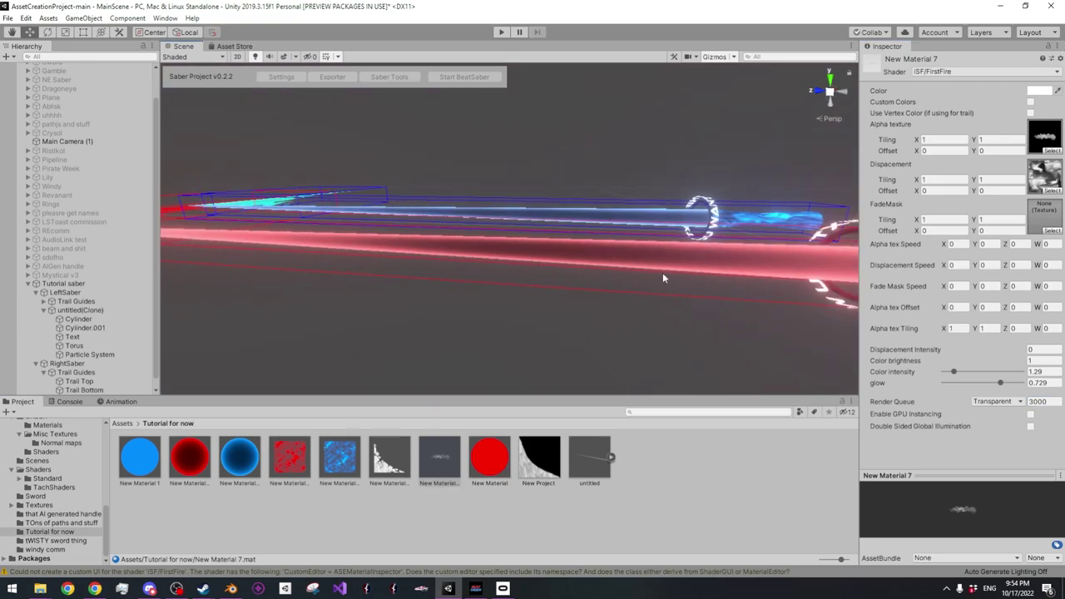
Enable Velocity over Lifetime on the left saber's particle system with linear Z 1.79, and reduce the Start Speed to 0.32
right_click_drag(673, 270, 624, 275)
left_click(90, 355)
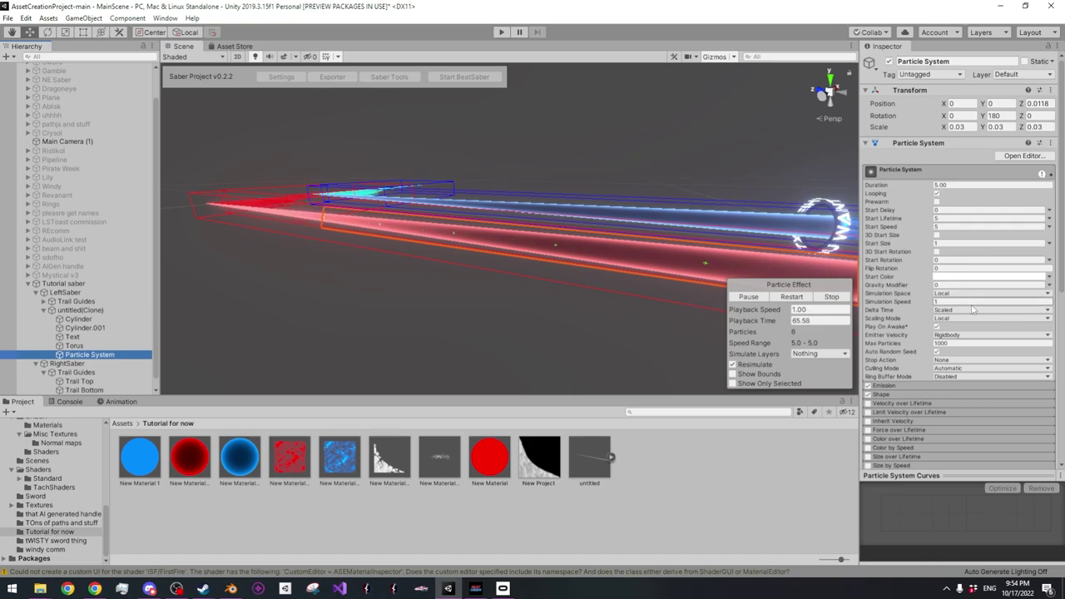
scroll(965, 381, "down", 3)
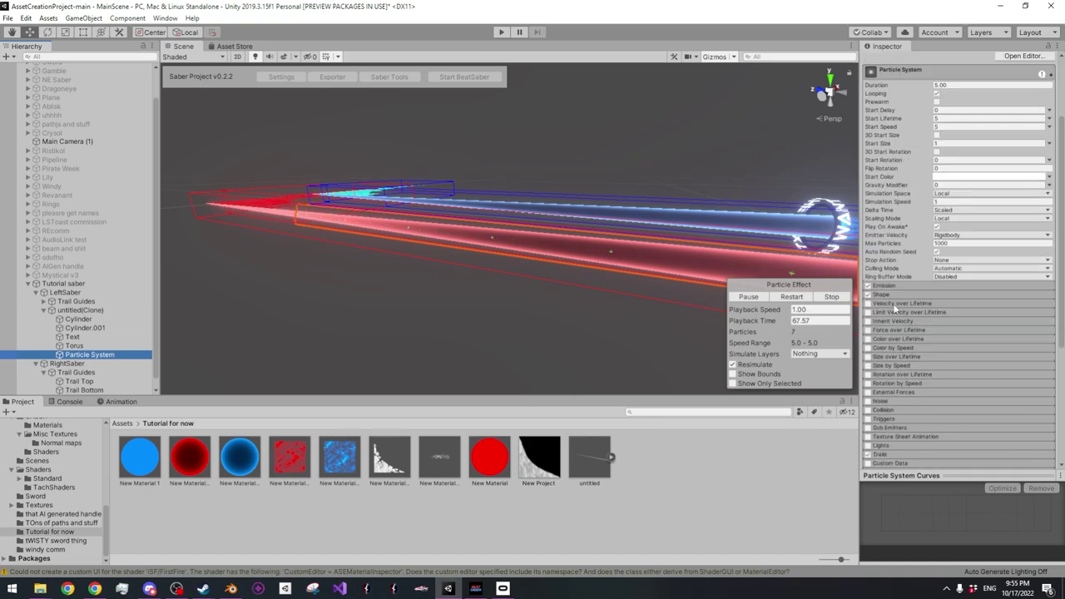
left_click(869, 303)
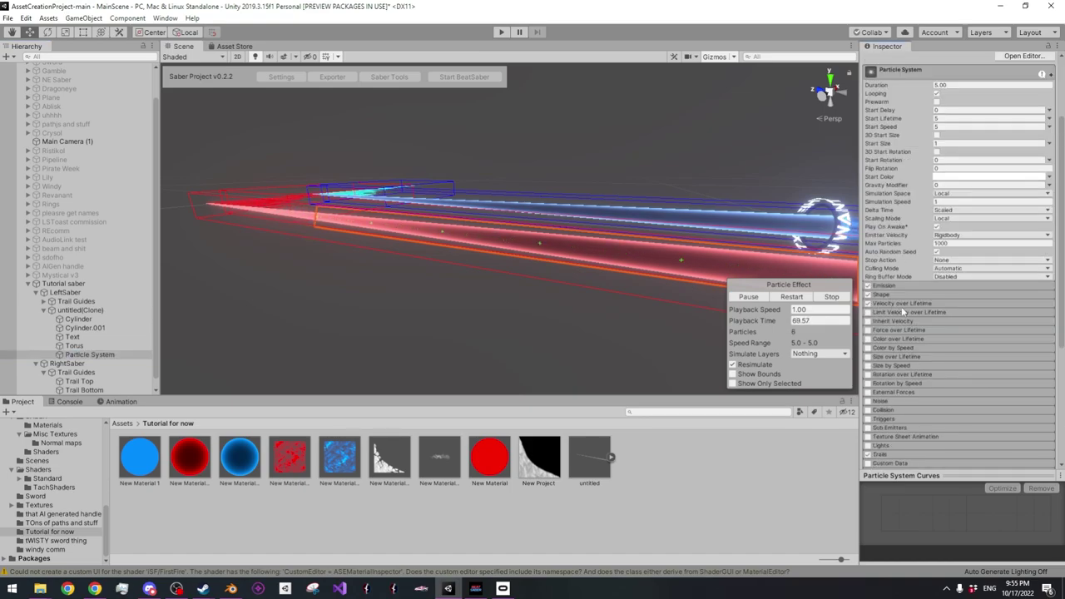
left_click(915, 303)
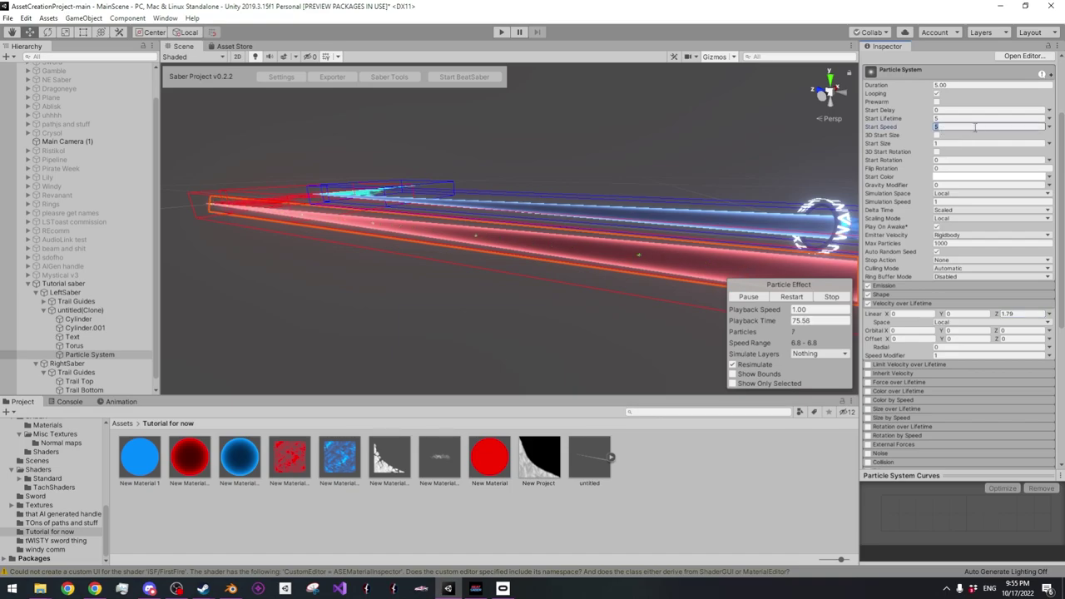
left_click_drag(879, 131, 808, 134)
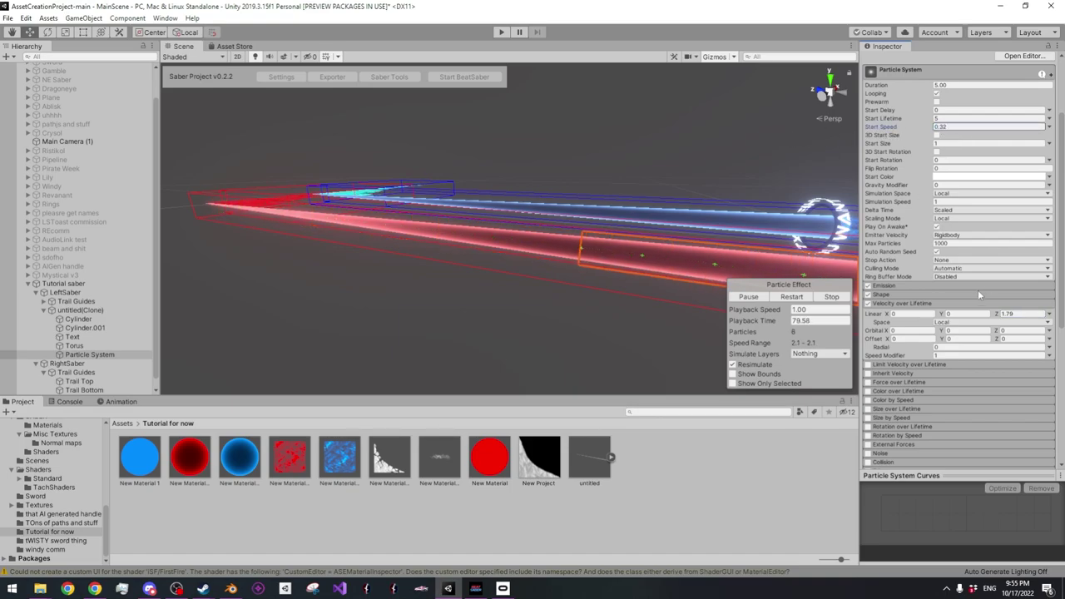
Set the particle system's linear Z velocity over lifetime to 6.55 and check the particles along the left blade
left_click_drag(1009, 317, 1039, 325)
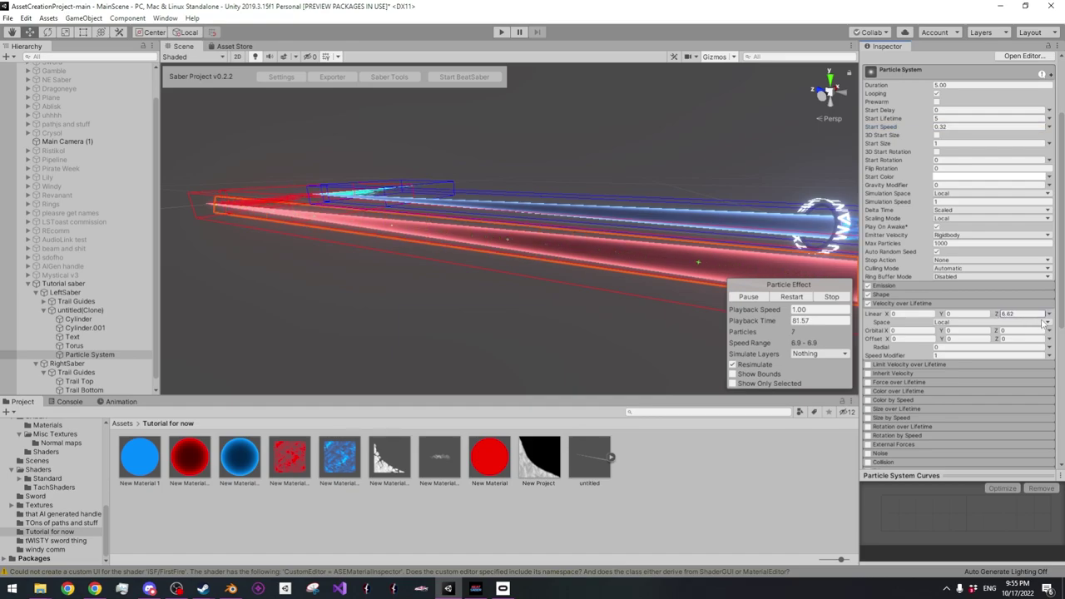
right_click_drag(586, 260, 661, 240)
key("a")
key("a")
left_click_drag(658, 241, 577, 358, "alt")
scroll(578, 358, "down", 1)
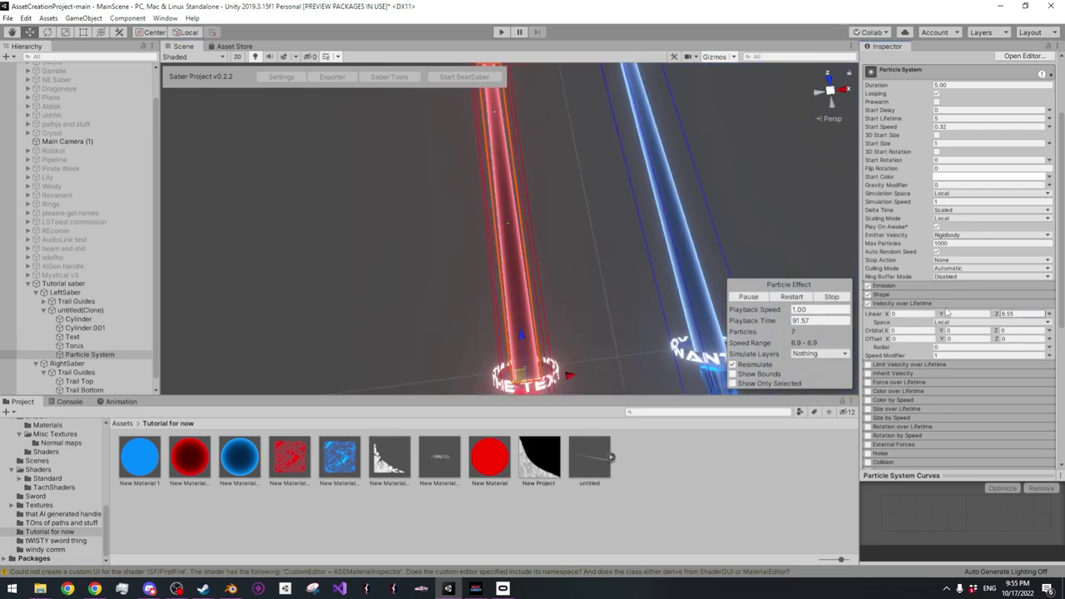
left_click(921, 305)
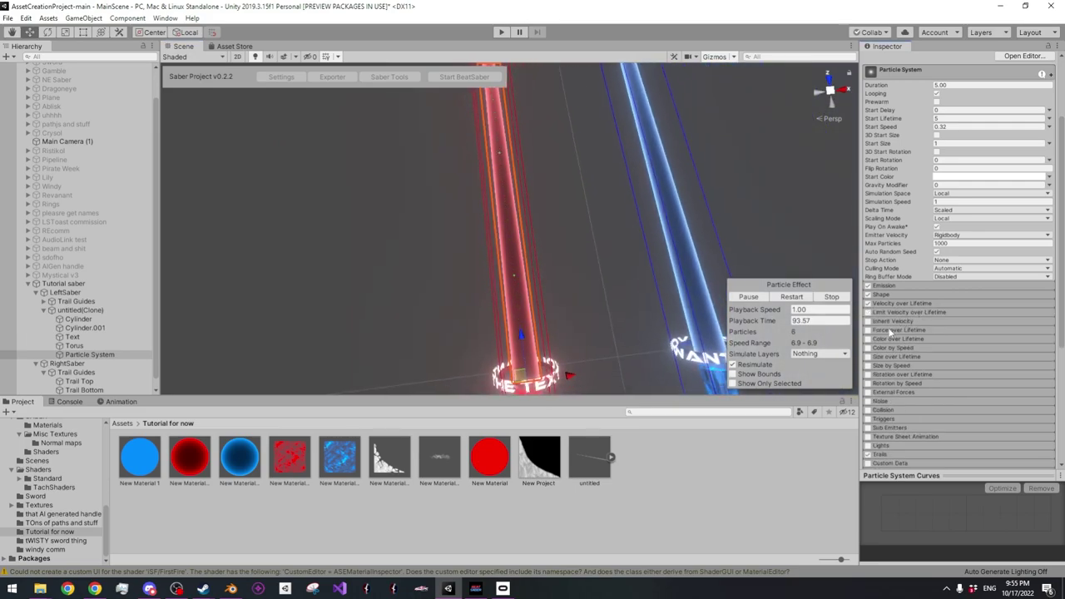
Enable Size over Lifetime and add a size curve key at full size near the start of the lifetime
left_click(867, 357)
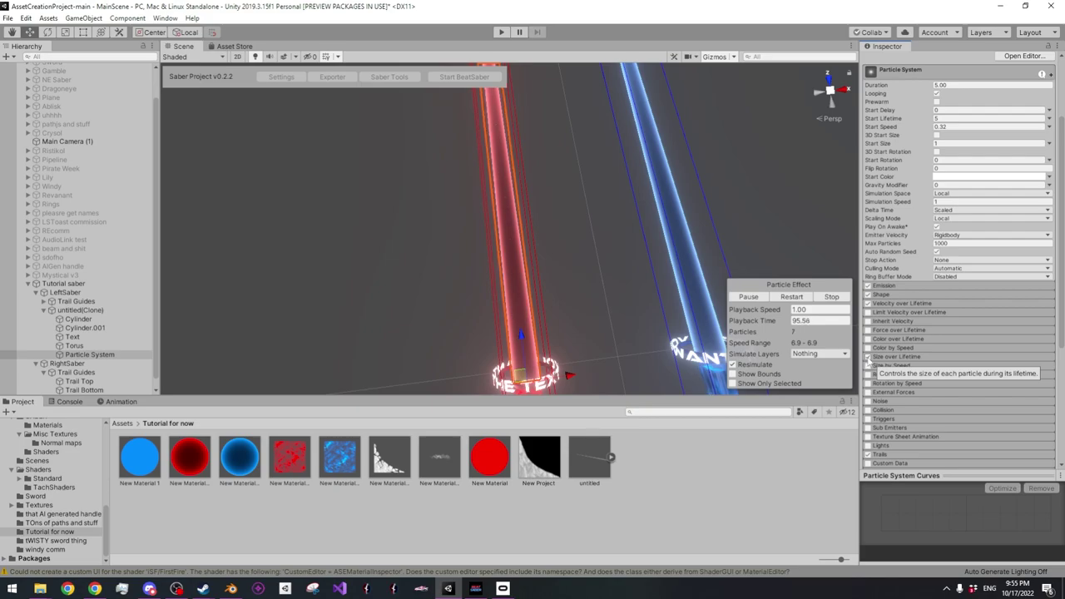
right_click(953, 517)
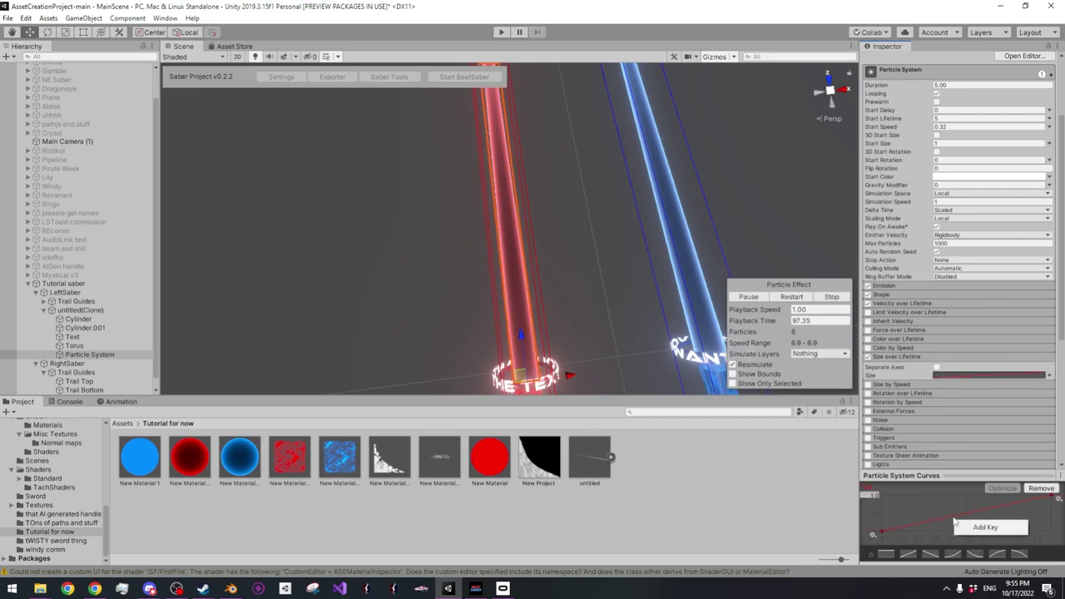
left_click(972, 523)
left_click_drag(956, 521, 900, 502)
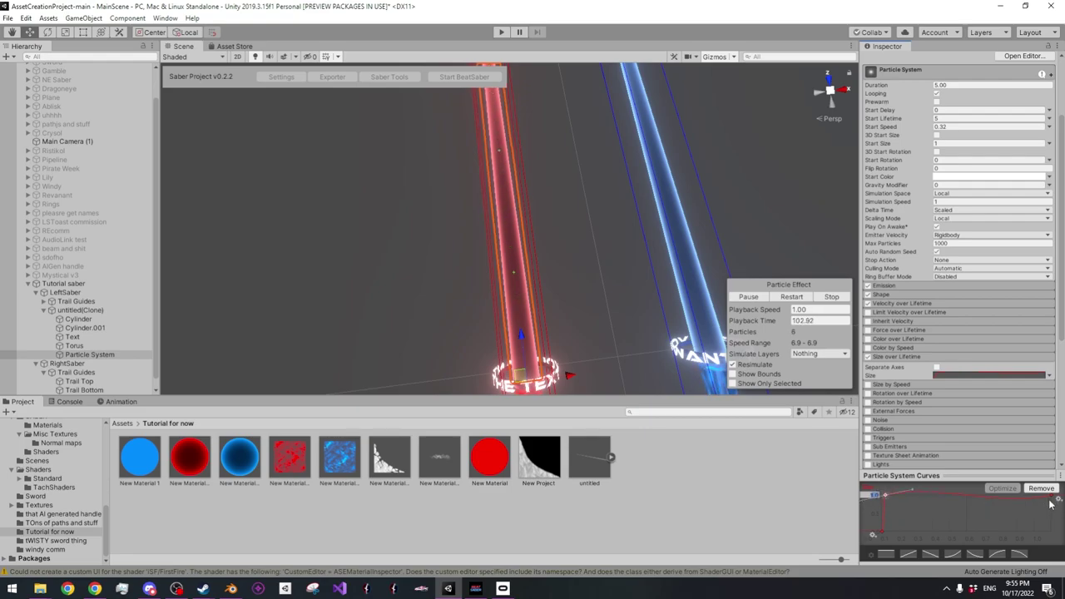
left_click_drag(602, 311, 579, 187, "alt")
Lower the size curve's end key to zero, add a key on its falling slope and scale the curve's maximum to 10
left_click_drag(1052, 497, 1050, 531)
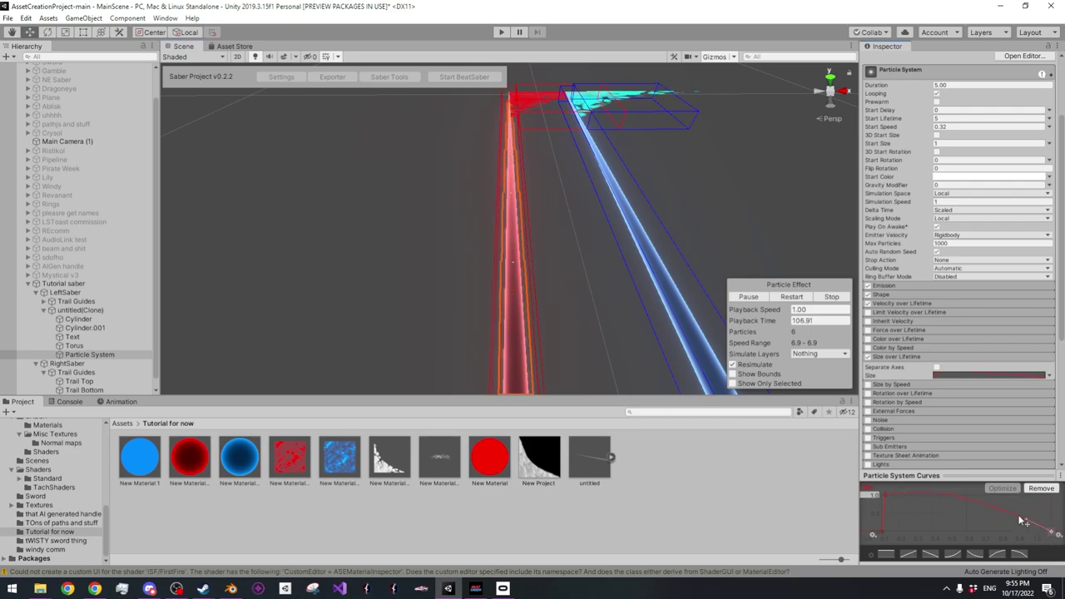
right_click(996, 509)
left_click(1017, 515)
left_click_drag(1002, 509, 1004, 504)
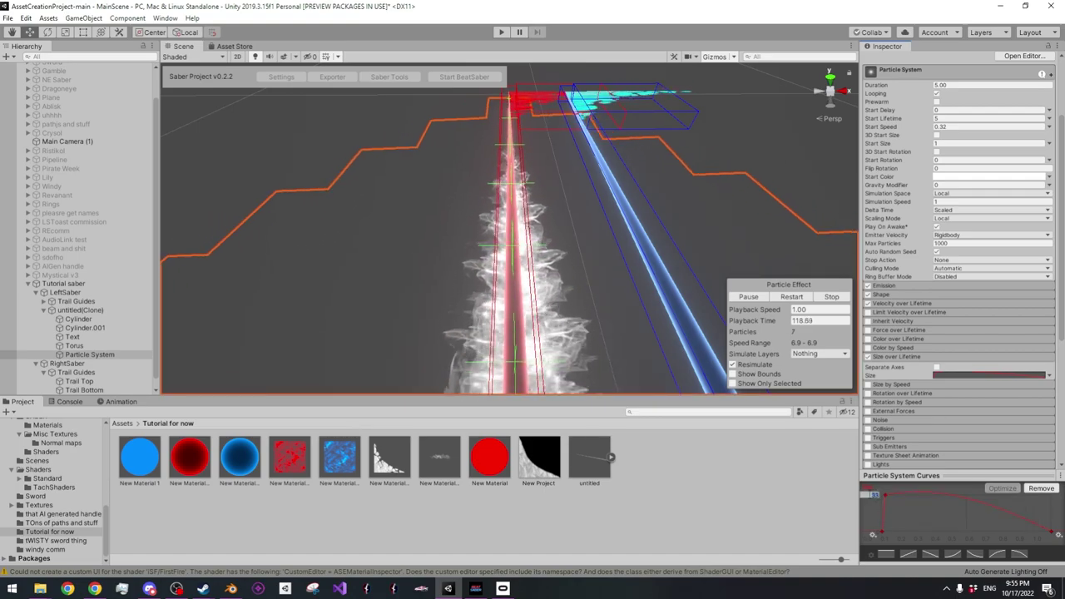
mouse_move(534, 196)
right_mouse_down()
mouse_move(547, 292)
mouse_move(511, 308)
mouse_move(541, 238)
mouse_move(536, 208)
right_mouse_up()
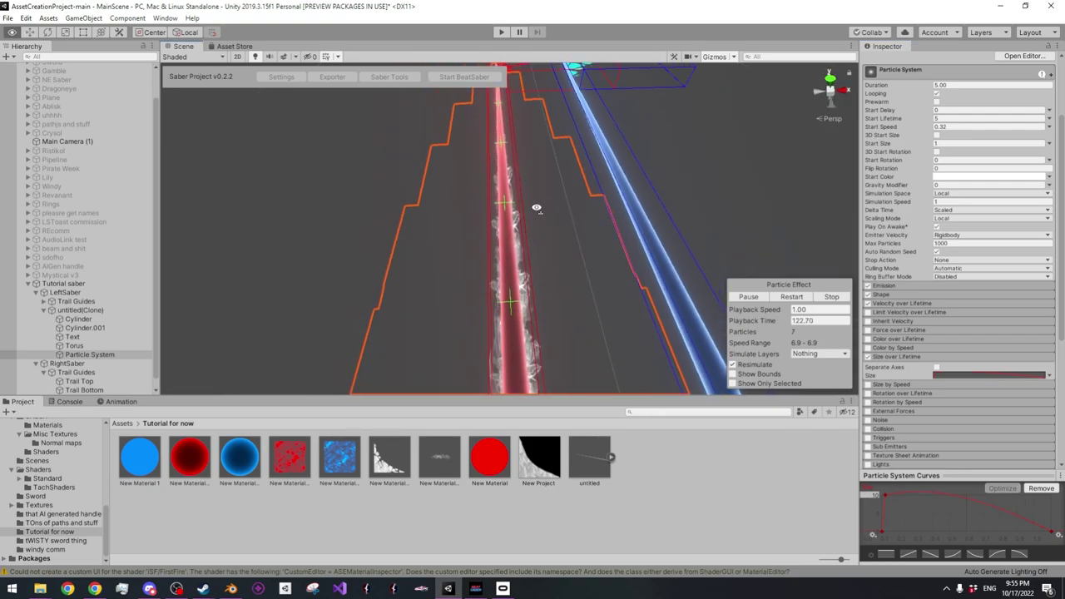
right_click_drag(765, 207, 827, 100)
Color the fire material red (FF0000) with Custom Colors enabled, and set its color brightness to 1.36 and glow to 0.743
left_click(440, 458)
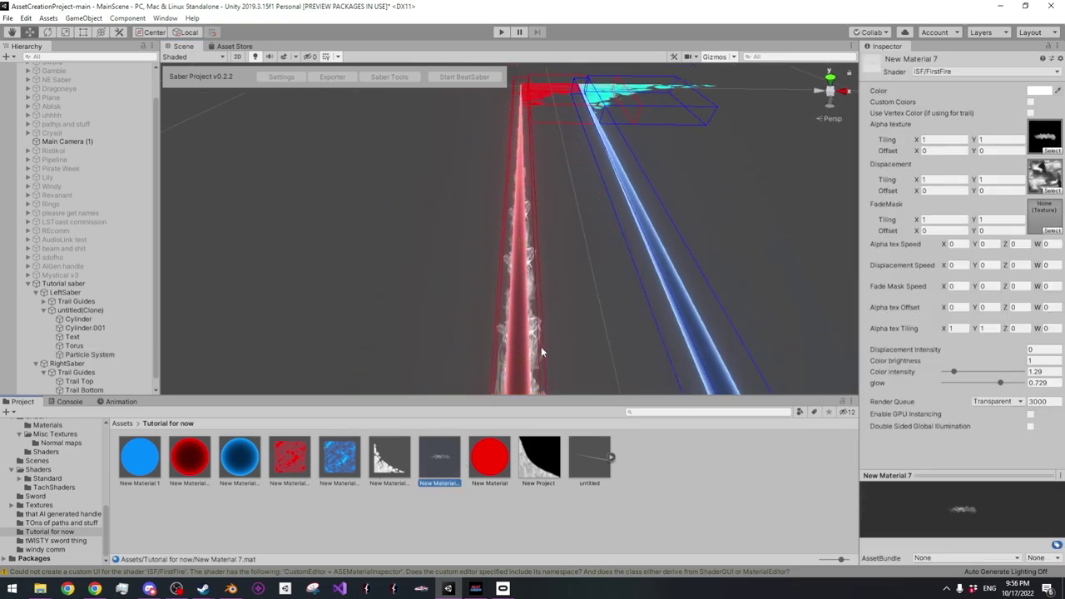
left_click(1038, 89)
left_click_drag(246, 194, 316, 131)
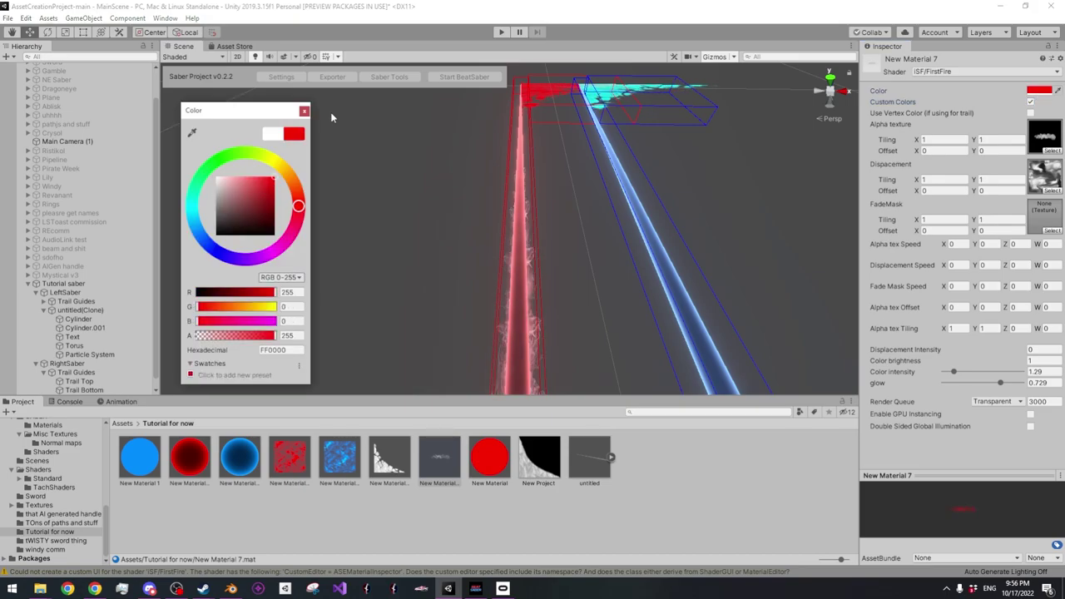
left_click(304, 111)
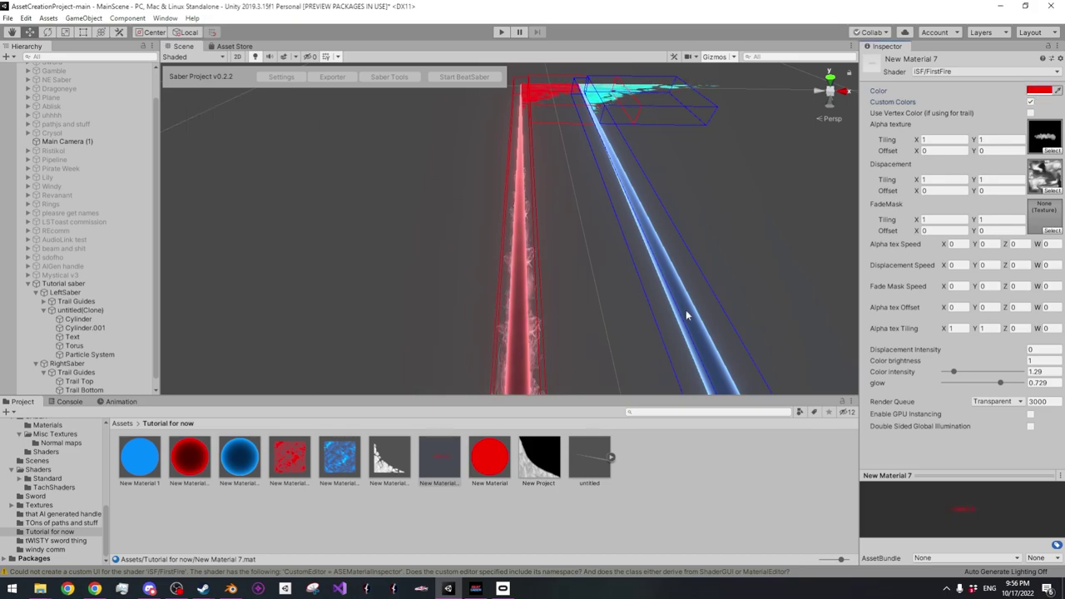
left_click_drag(924, 364, 930, 364)
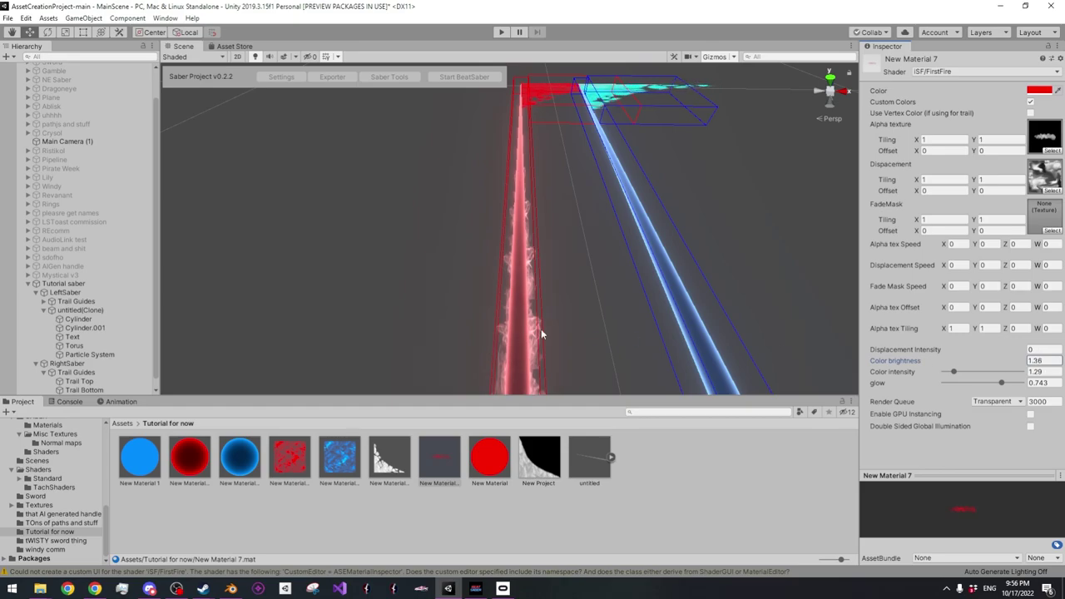
Move the size curve's falling key close to the end of the lifetime so the flames stay wide for longer
left_click(543, 328)
left_click_drag(610, 284, 627, 336, "alt")
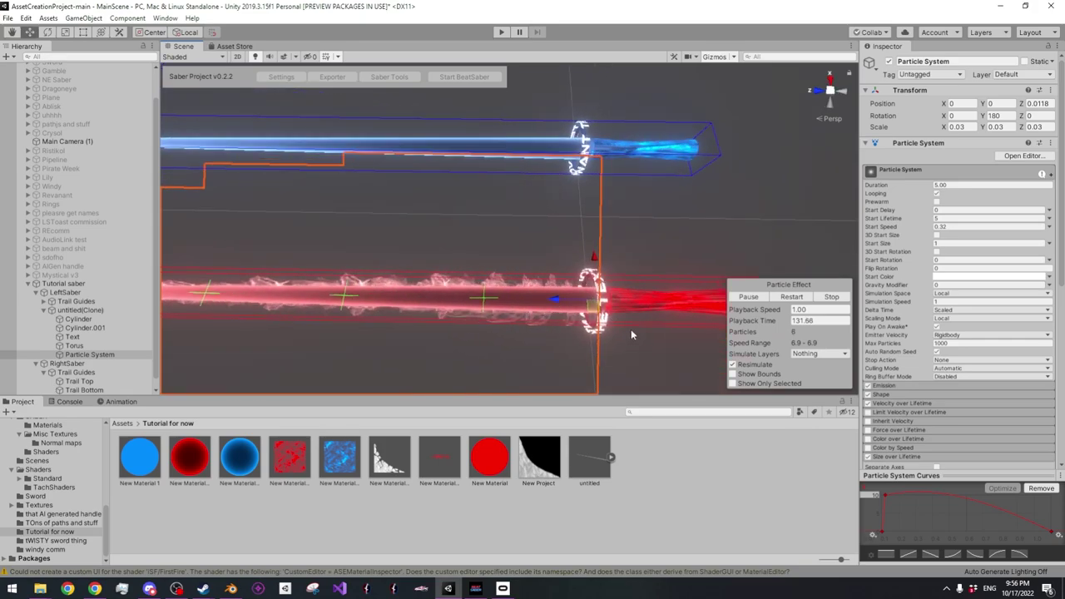
left_click_drag(623, 270, 606, 287, "alt")
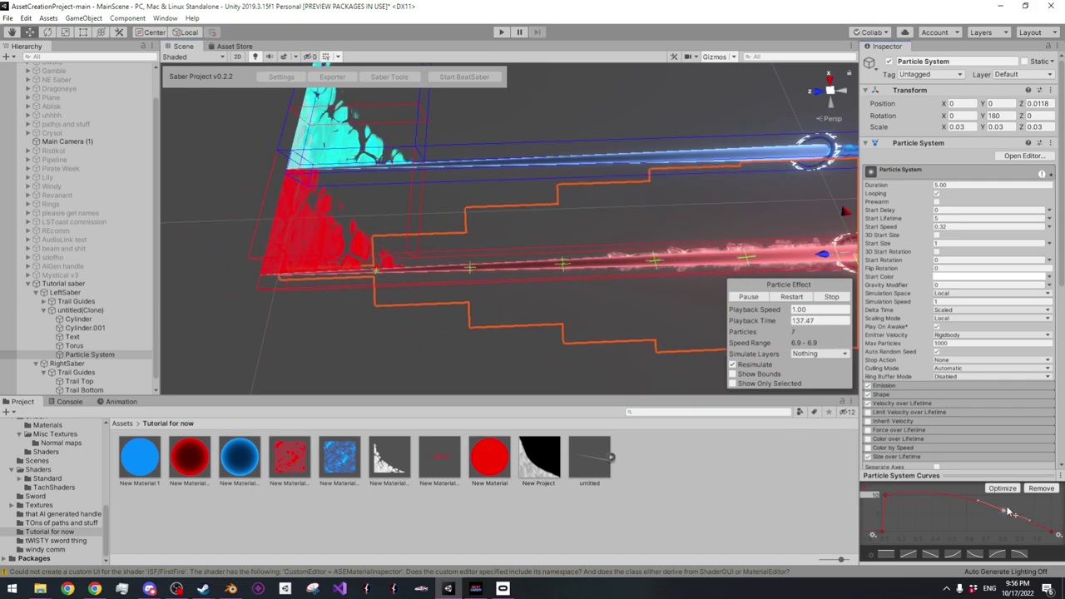
left_click_drag(1024, 502, 1039, 514)
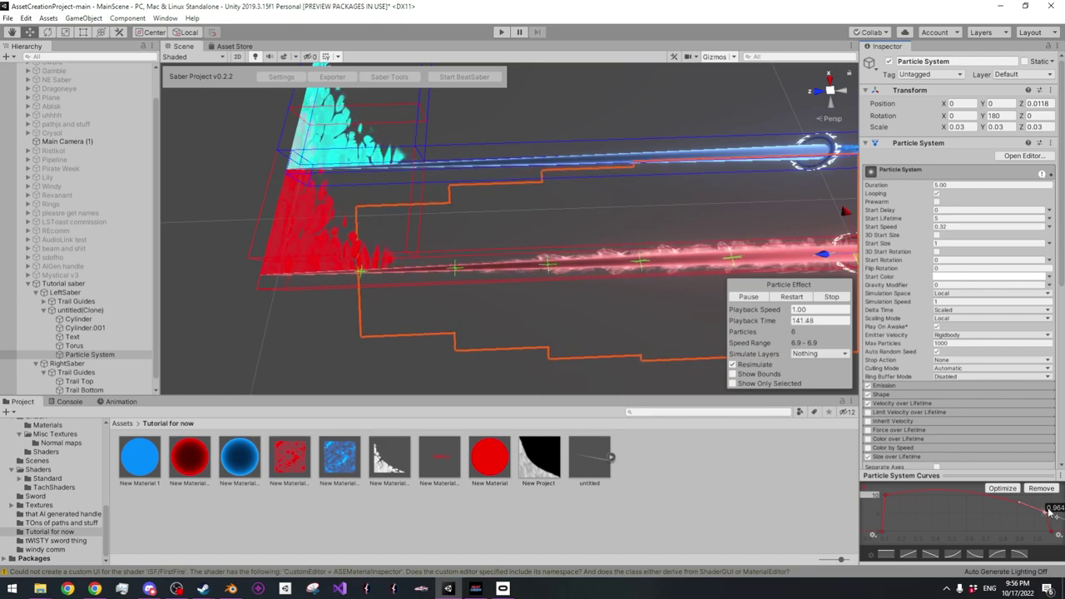
left_click_drag(631, 271, 629, 265, "alt")
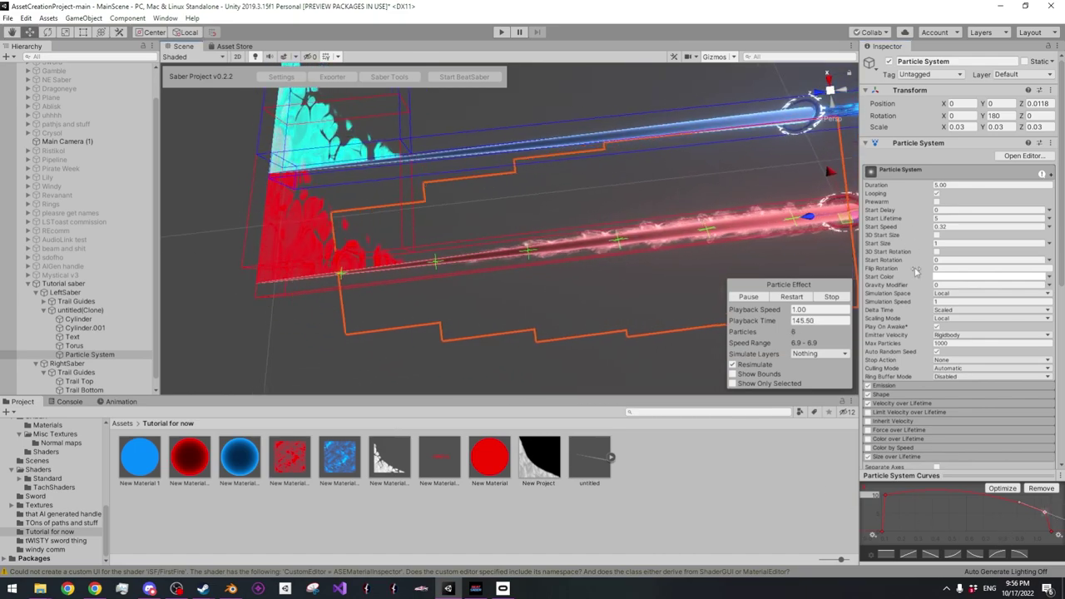
Set the emission Rate over Time to 0.84 and Simulation Speed to 2.27, and shift the size curve's falling key earlier
left_click(888, 387)
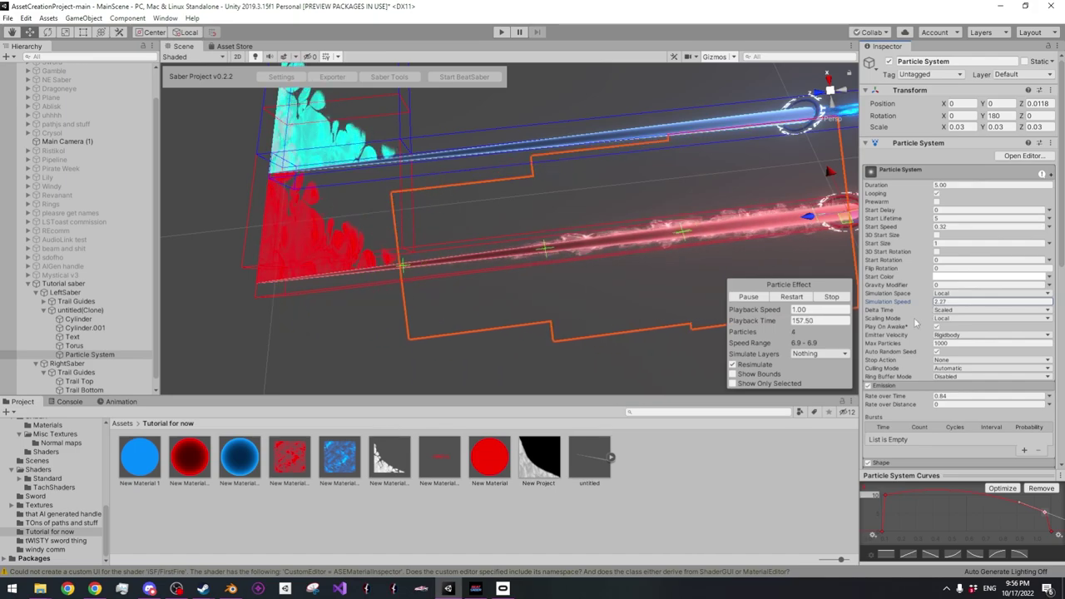
left_click_drag(1045, 512, 1046, 513)
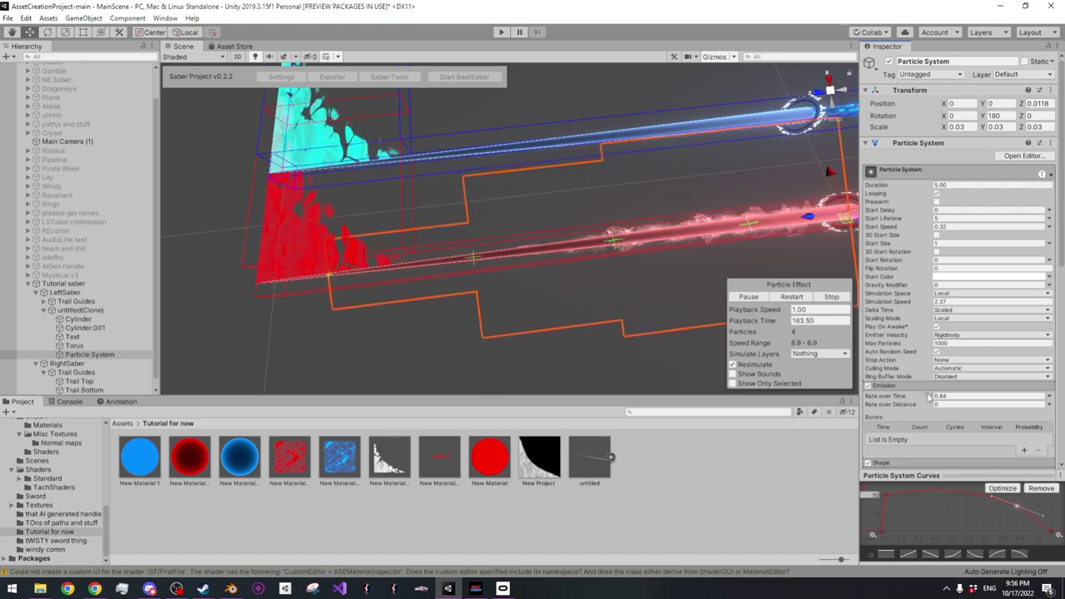
Raise the linear Z value in Velocity over Lifetime to stretch the flame trail further along the left blade
scroll(930, 398, "down", 5)
left_click(898, 172)
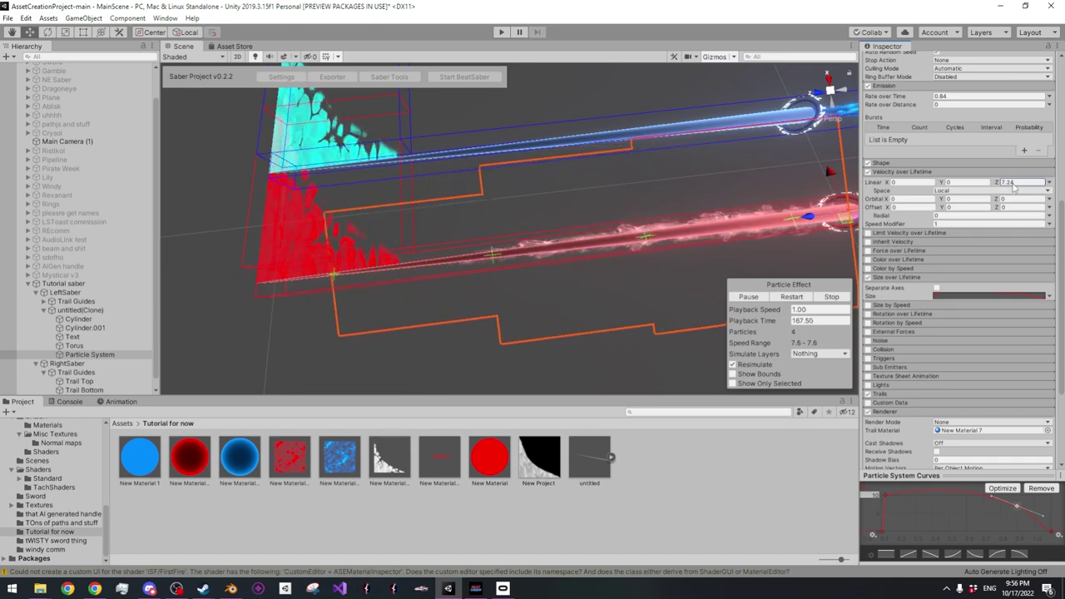
mouse_move(1018, 189)
left_mouse_down()
mouse_move(1045, 193)
mouse_move(1036, 191)
left_mouse_up()
left_click_drag(757, 218, 554, 250, "alt")
left_click(377, 266)
left_click_drag(616, 306, 442, 333, "alt")
Duplicate the red fire material and change the copy's color to blue
left_click(439, 458)
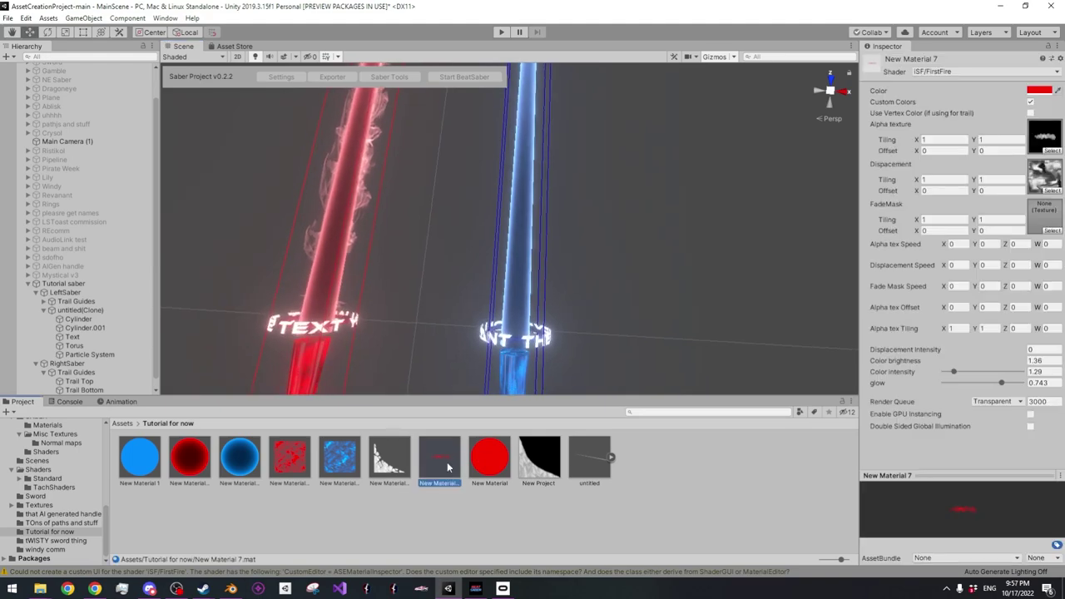
left_click(1035, 91)
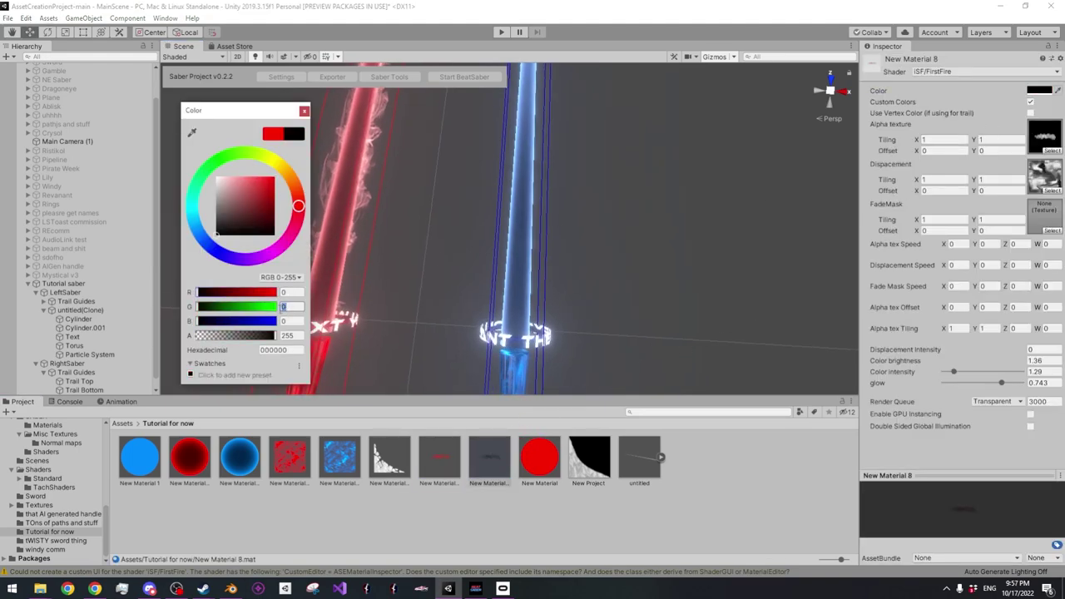
left_click(304, 112)
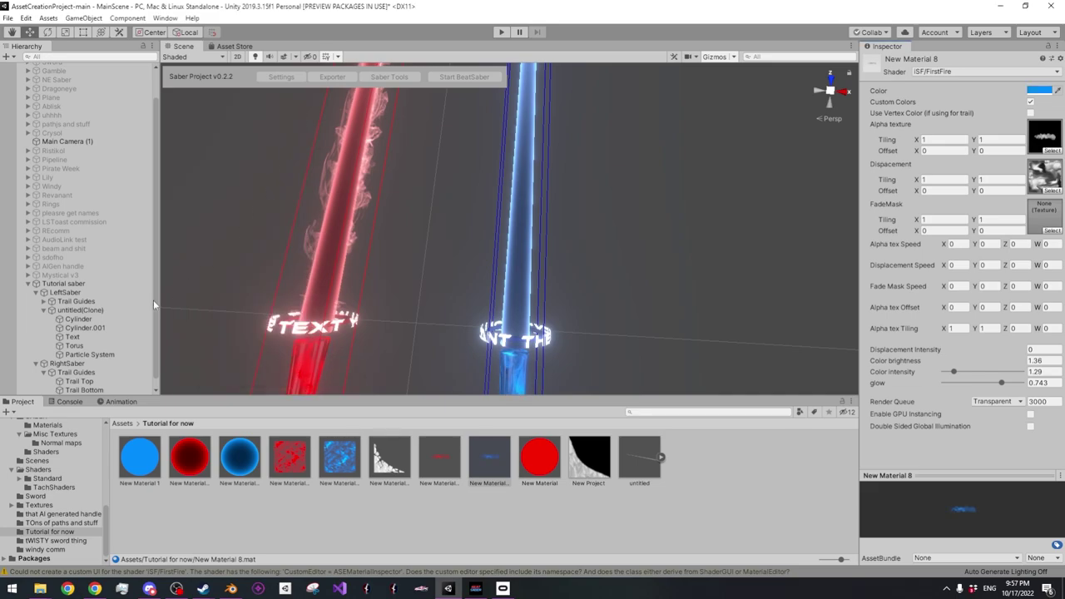
Duplicate the left saber's particle system, parent the copy to RightSaber and set its X position to 0
left_click(113, 354)
key("ctrl+d")
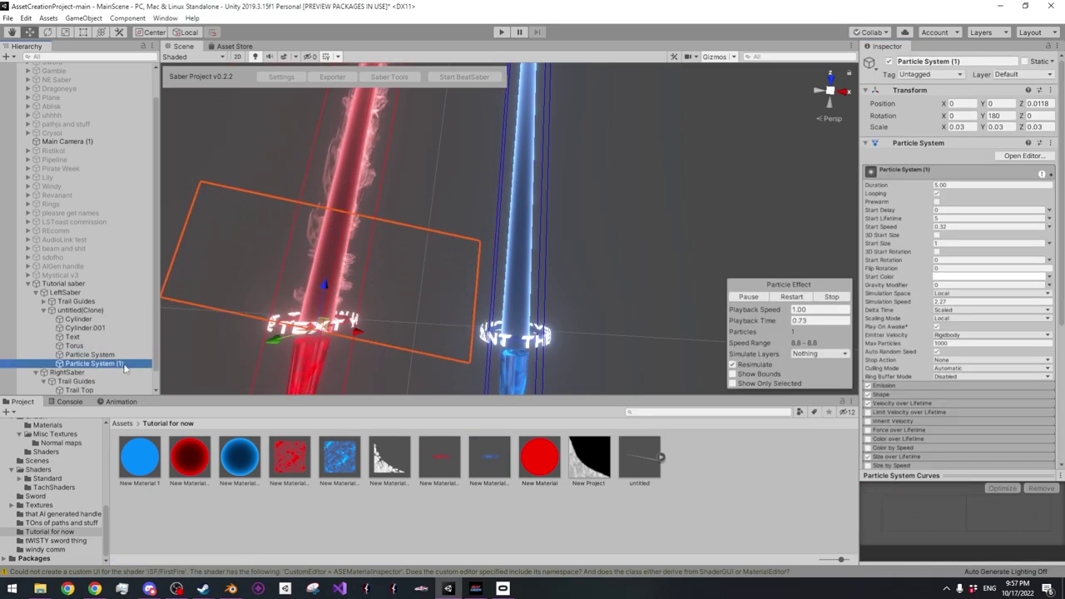
scroll(114, 384, "down", 1)
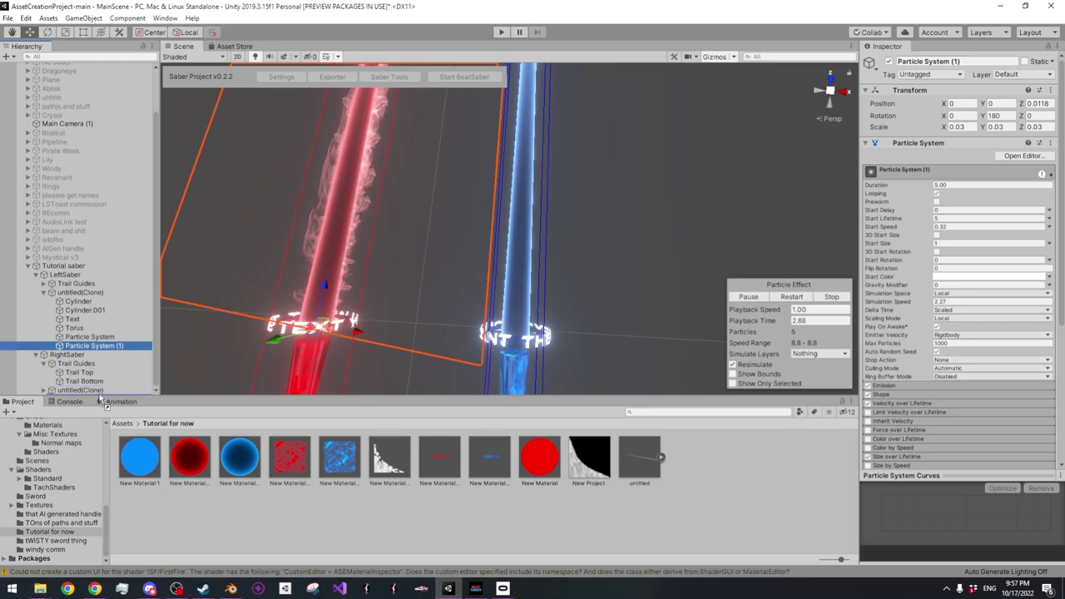
left_click_drag(100, 394, 98, 390)
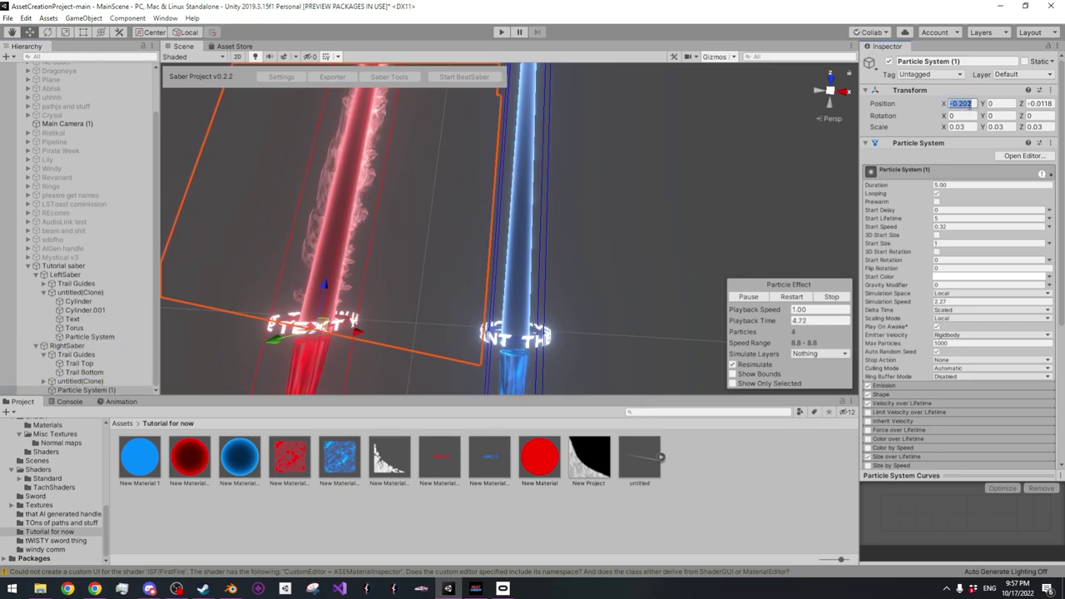
type("0")
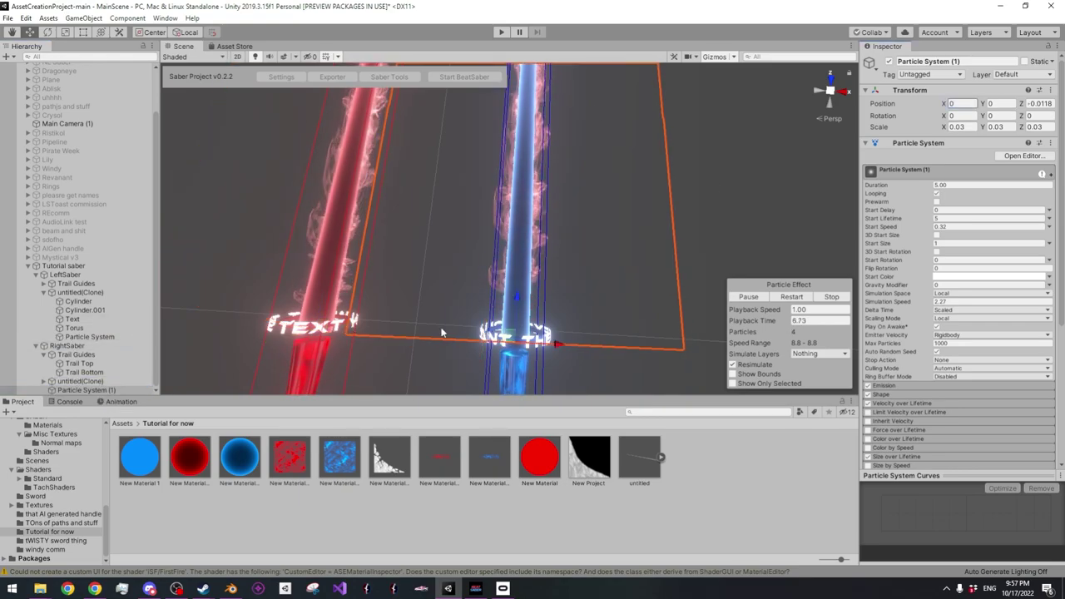
Apply the blue fire material to the right saber's particle system and replay the effect
left_click_drag(489, 455, 496, 278)
right_click_drag(519, 333, 558, 177)
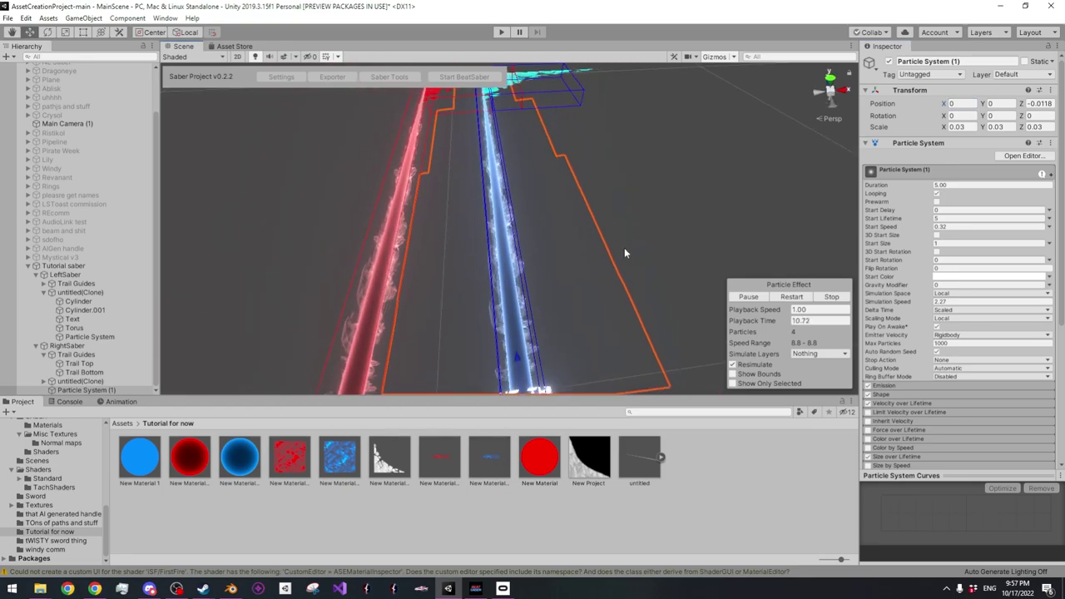
right_click_drag(625, 247, 599, 255)
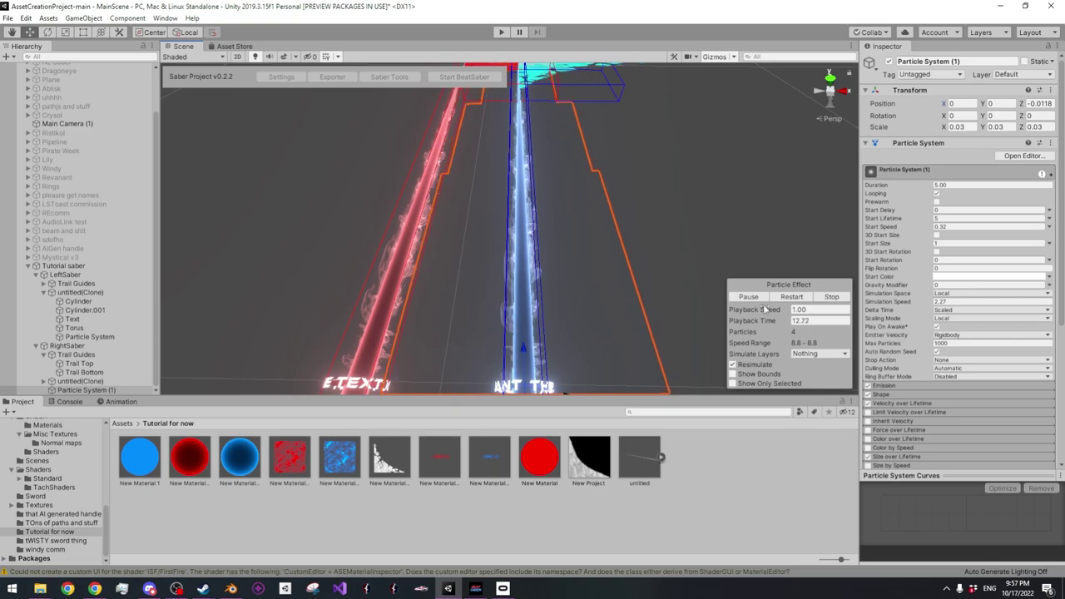
left_click(790, 298)
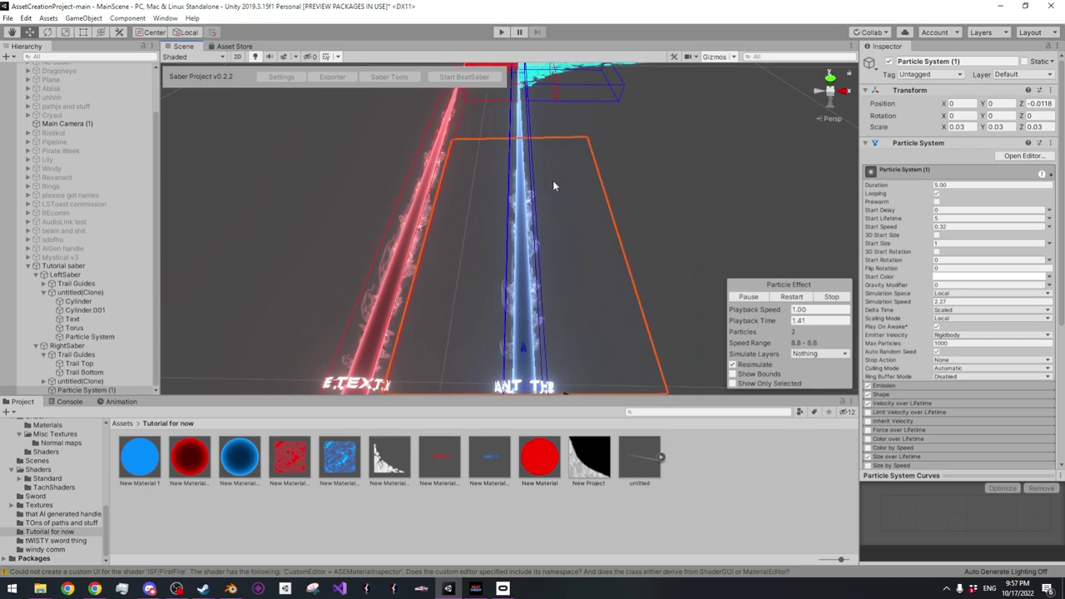
Enable Prewarm on both sabers' particle systems together and replay the effect to check the flames
left_click(420, 263, "shift")
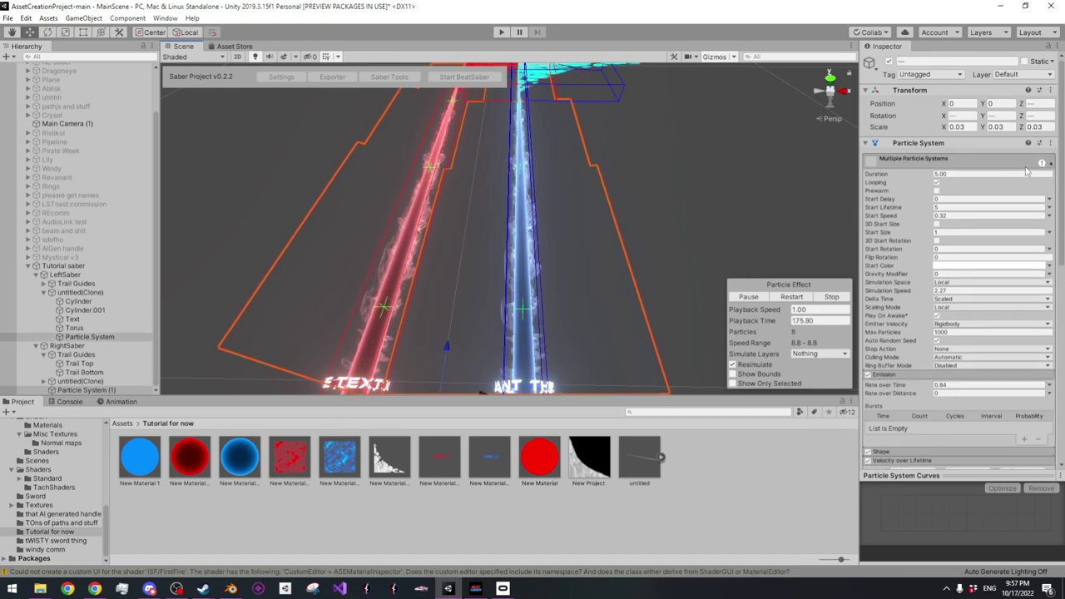
left_click(936, 190)
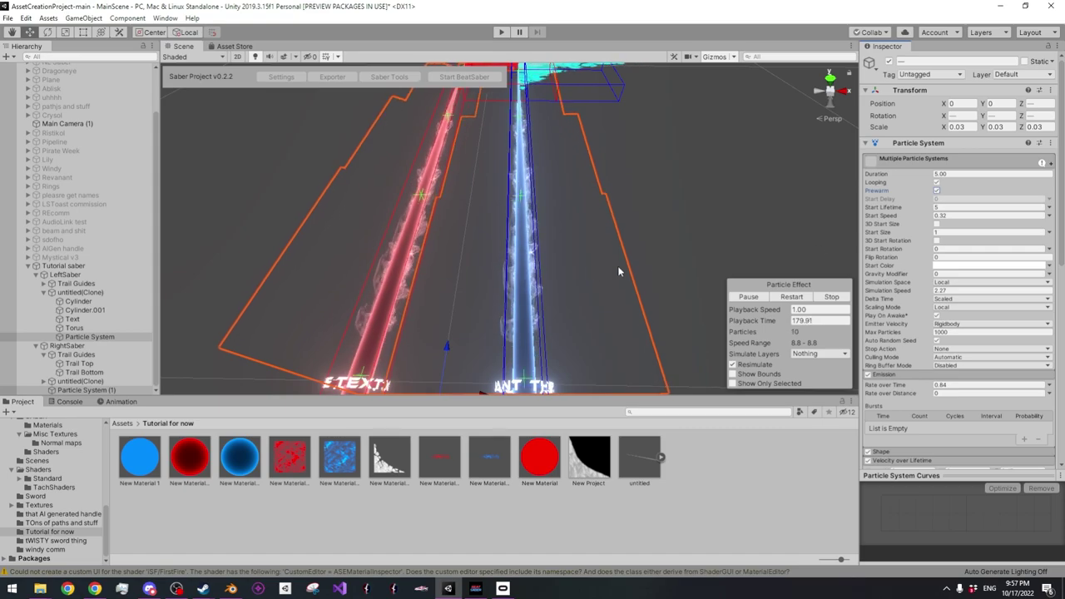
left_click(792, 298)
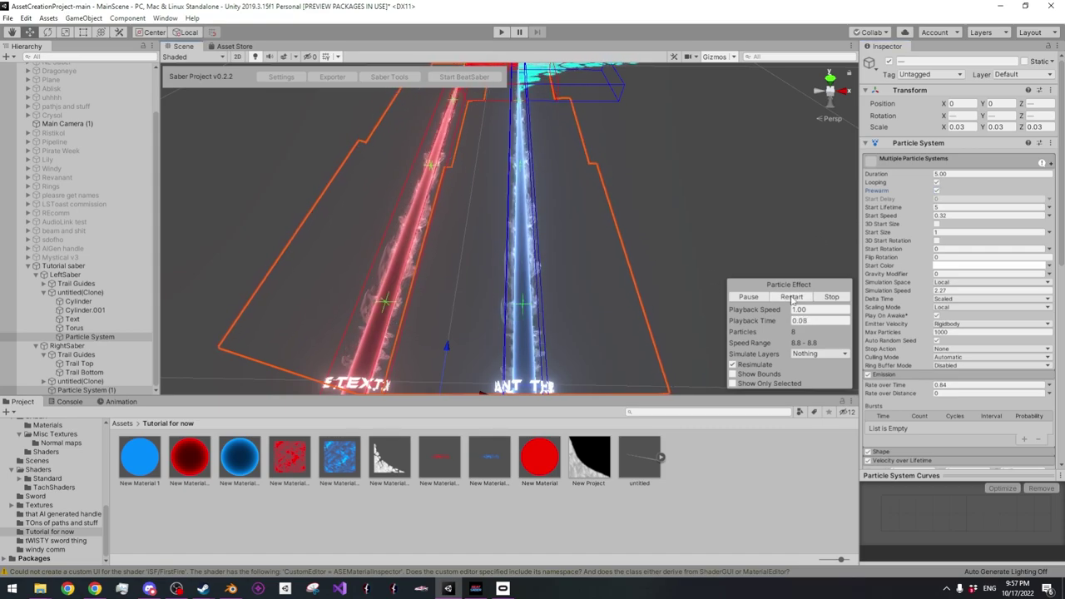
middle_click_drag(589, 176, 609, 209)
left_click_drag(547, 119, 623, 154, "alt")
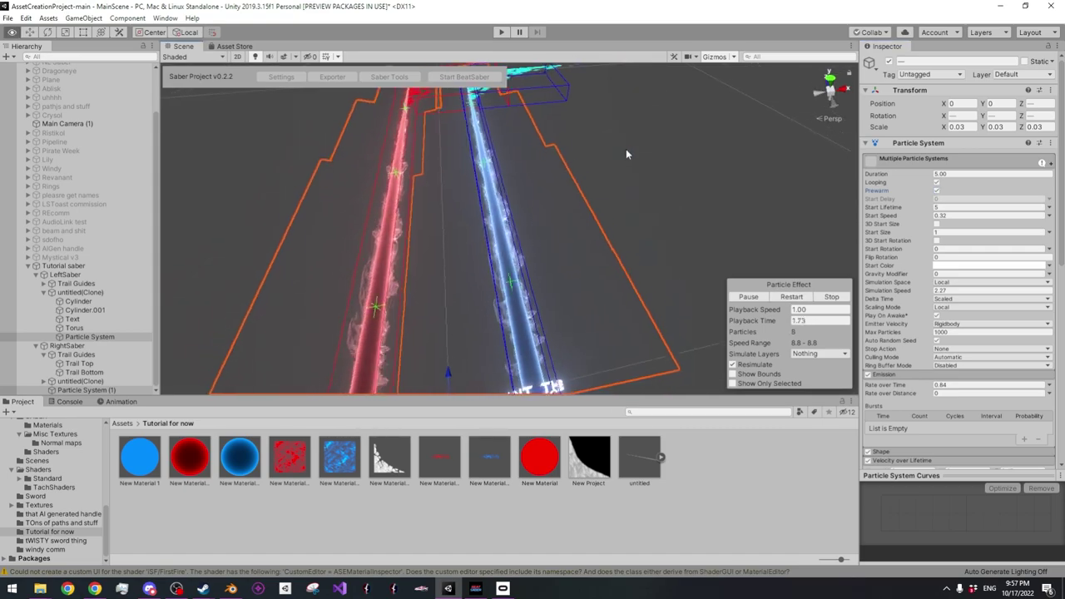
left_click(610, 214)
left_click_drag(610, 215, 648, 280, "alt")
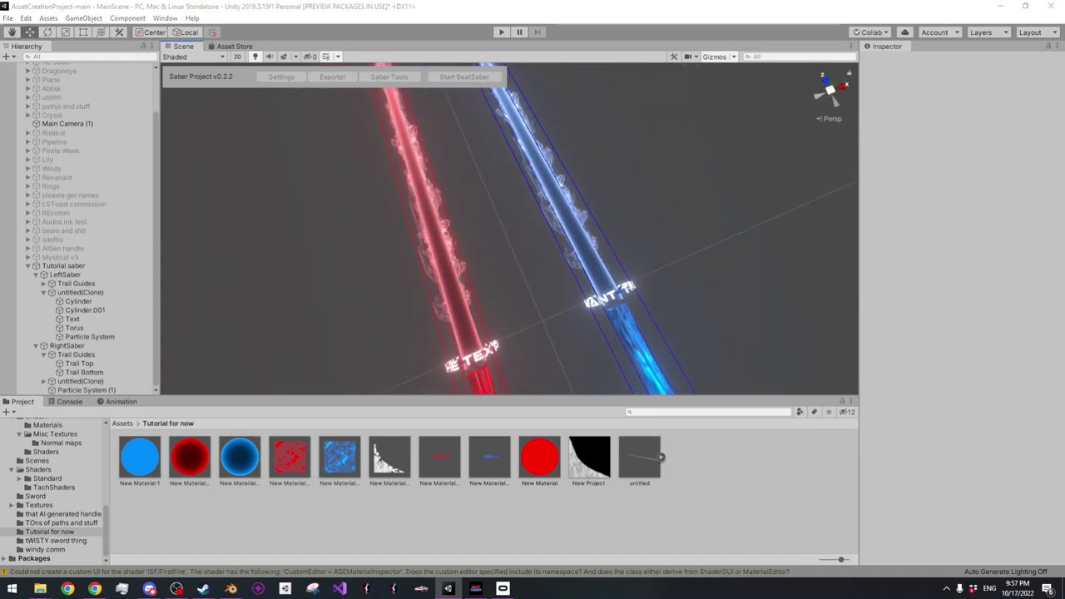
Export the Tutorial saber with the Saber Exporter and dismiss the completion message
left_click(332, 77)
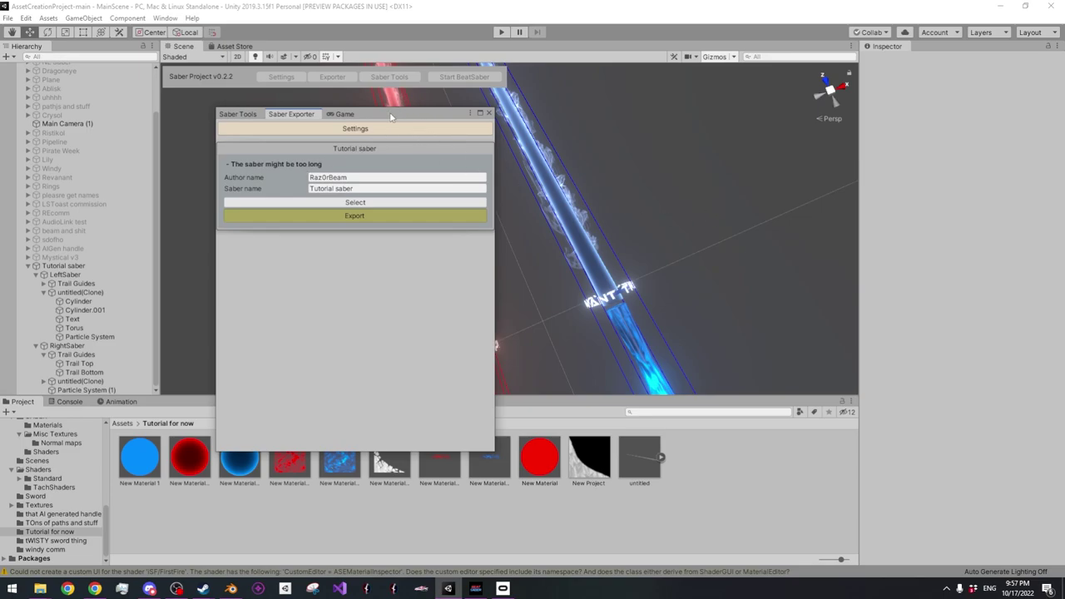
left_click(355, 215)
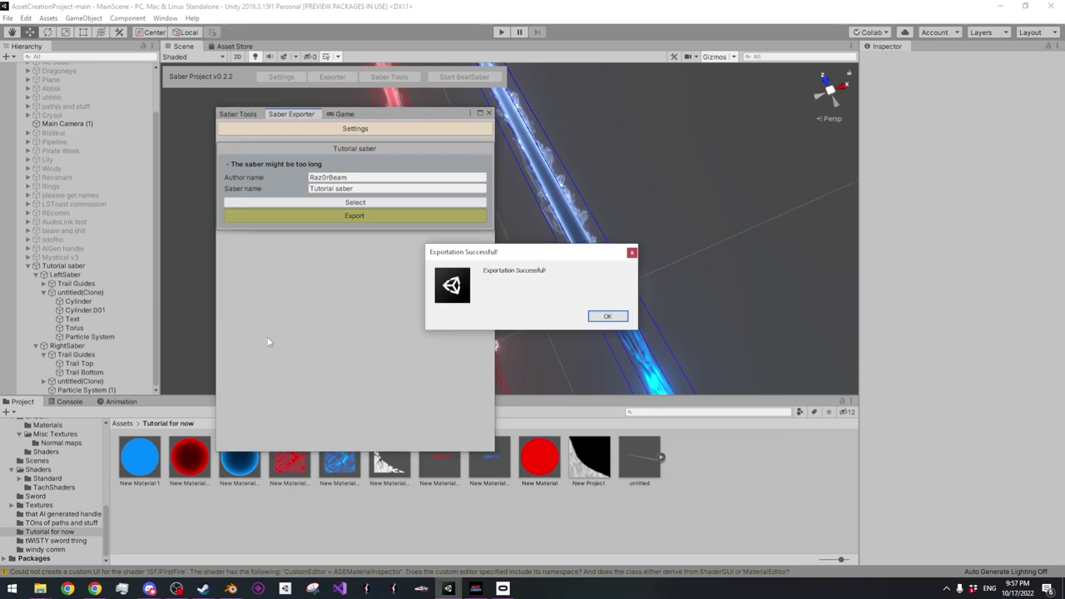
left_click(606, 316)
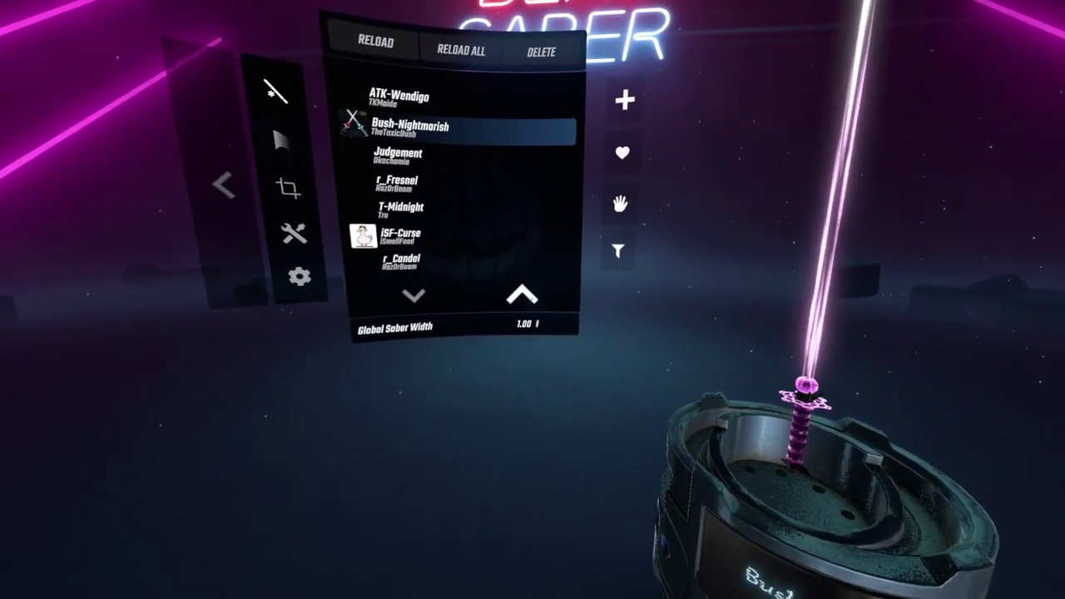
Switch to Beat Saber, browse the saber list and load the exported Tutorial saber for inspection
left_click(532, 299)
left_click(533, 300)
left_click(533, 299)
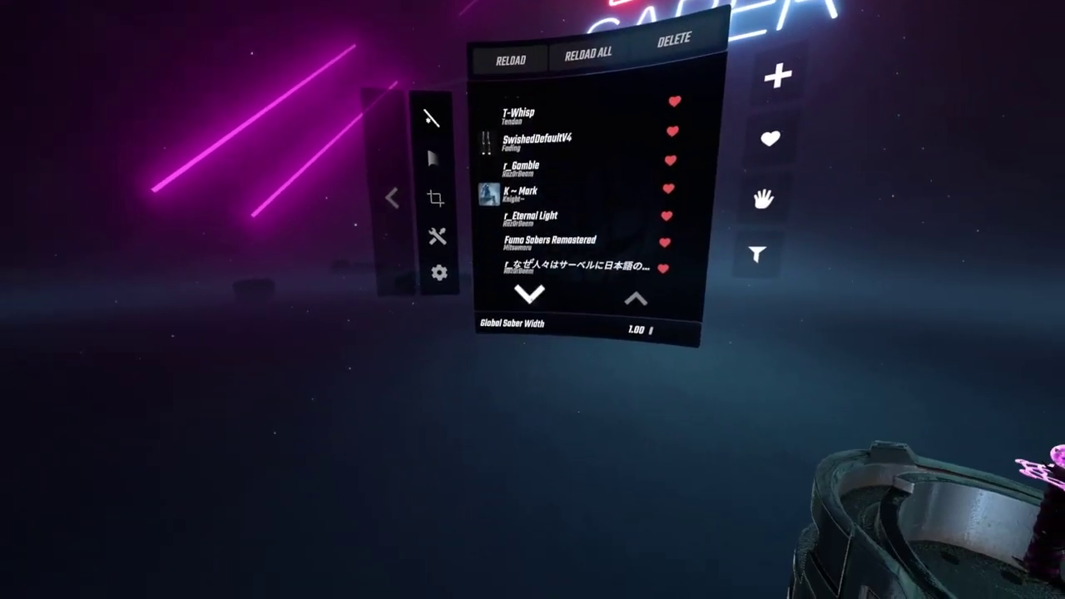
left_click(530, 294)
left_click(533, 297)
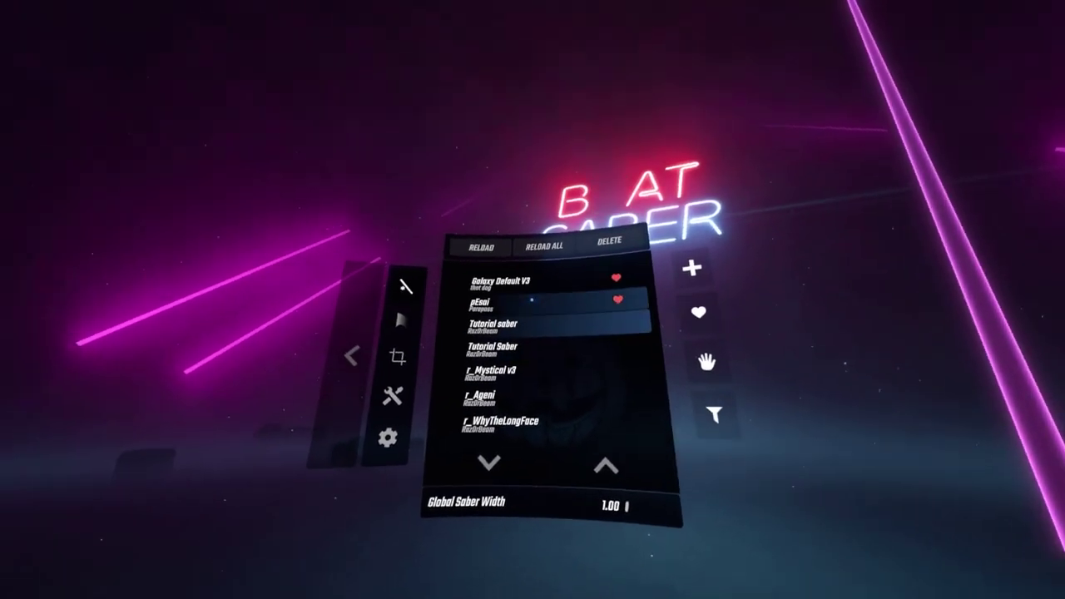
left_click(532, 297)
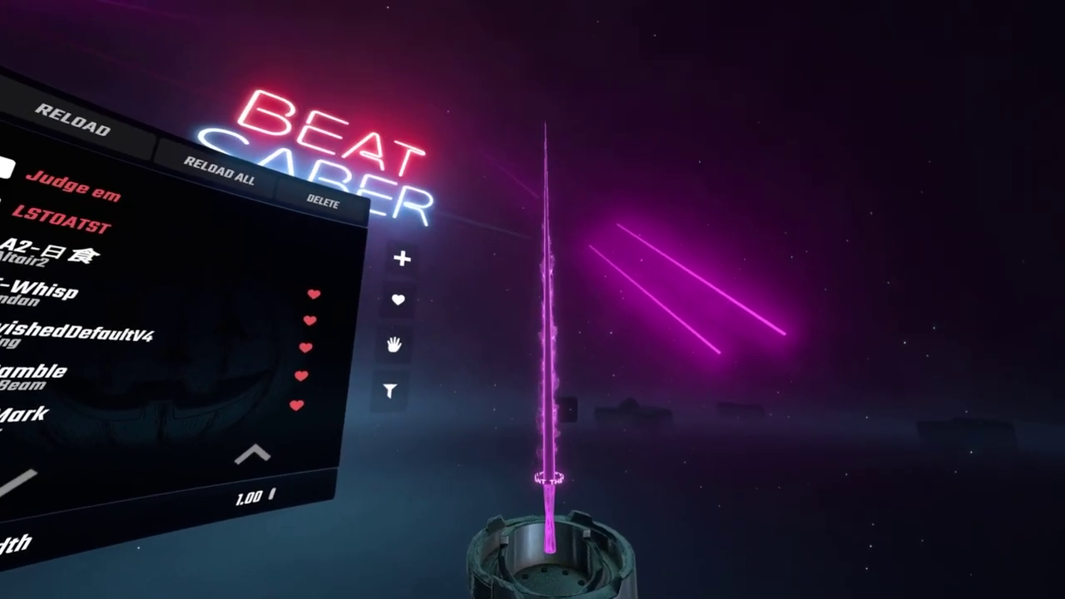
Return to Unity and reduce the Size over Lifetime curve on both particle systems so the flames are narrower
key("alt+Tab")
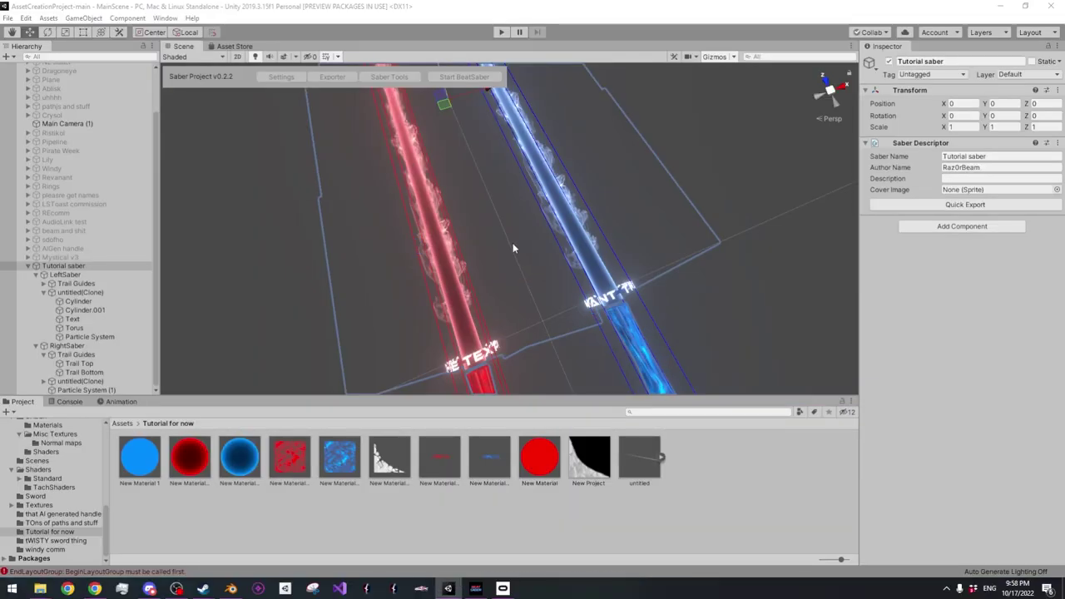
left_click(466, 241)
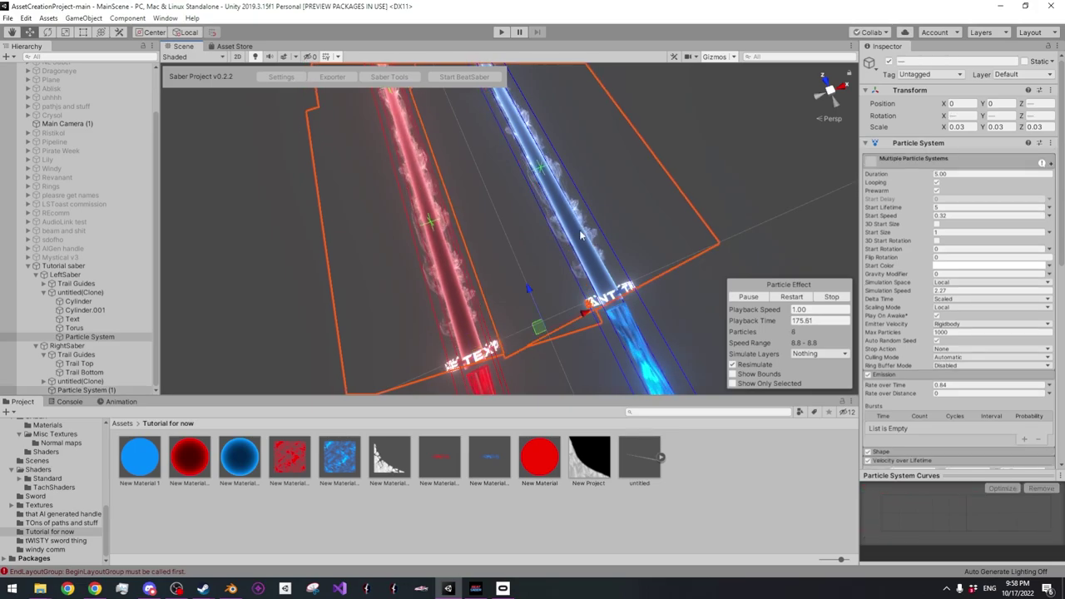
scroll(1001, 233, "down", 6)
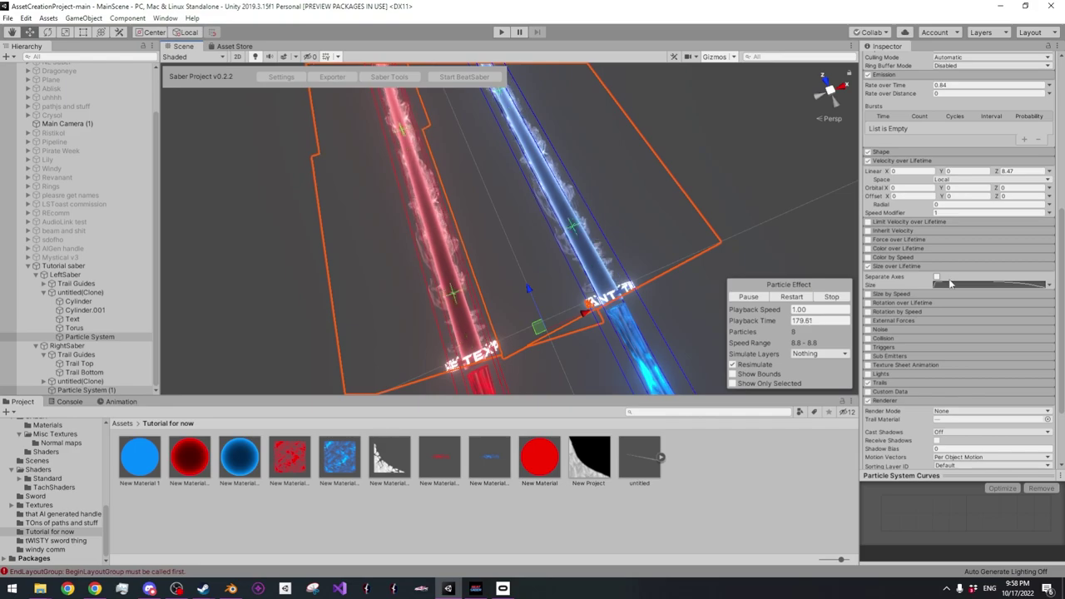
left_click(938, 277)
left_click(937, 277)
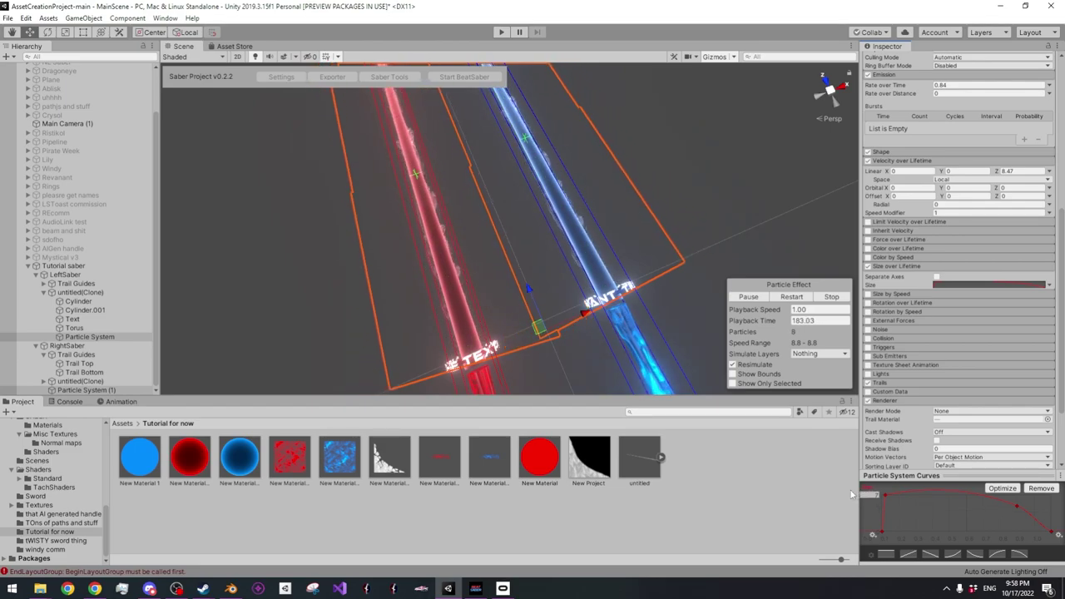
right_click_drag(593, 265, 606, 234)
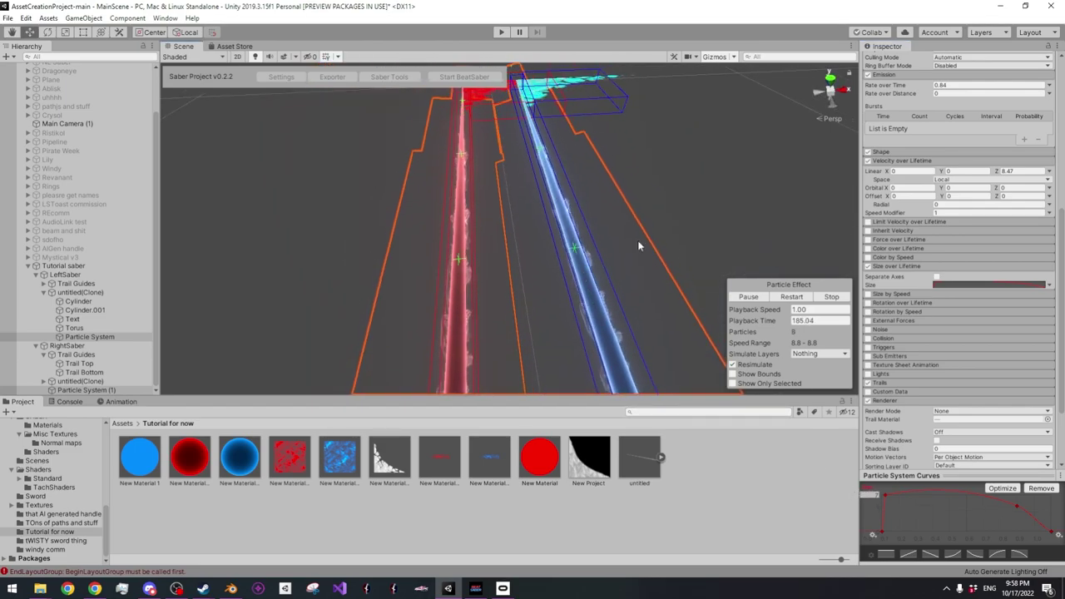
Set the red and blue fire materials' Color intensity to 4.15 and Color brightness to 2.32
left_click(488, 465)
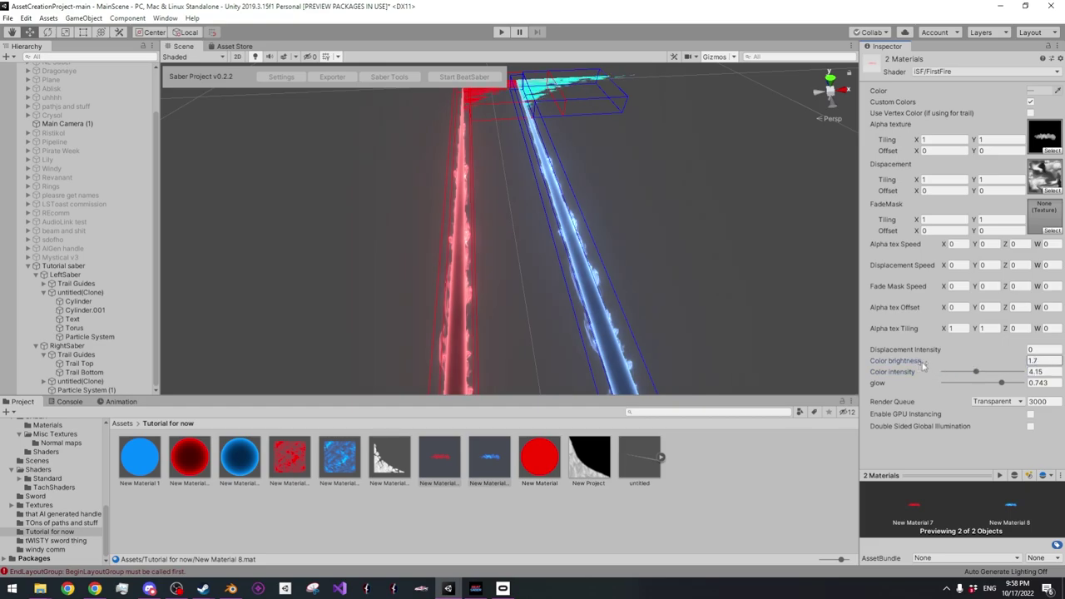
left_click_drag(922, 367, 927, 366)
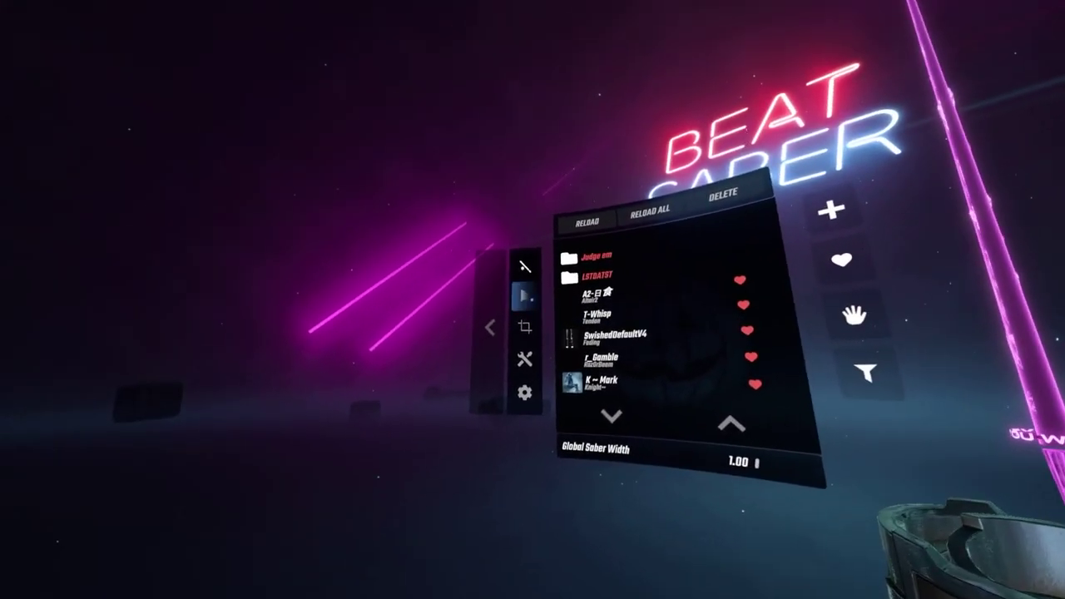
Inspect the updated saber in Beat Saber, return to Unity and dismiss the export message
left_click(215, 305)
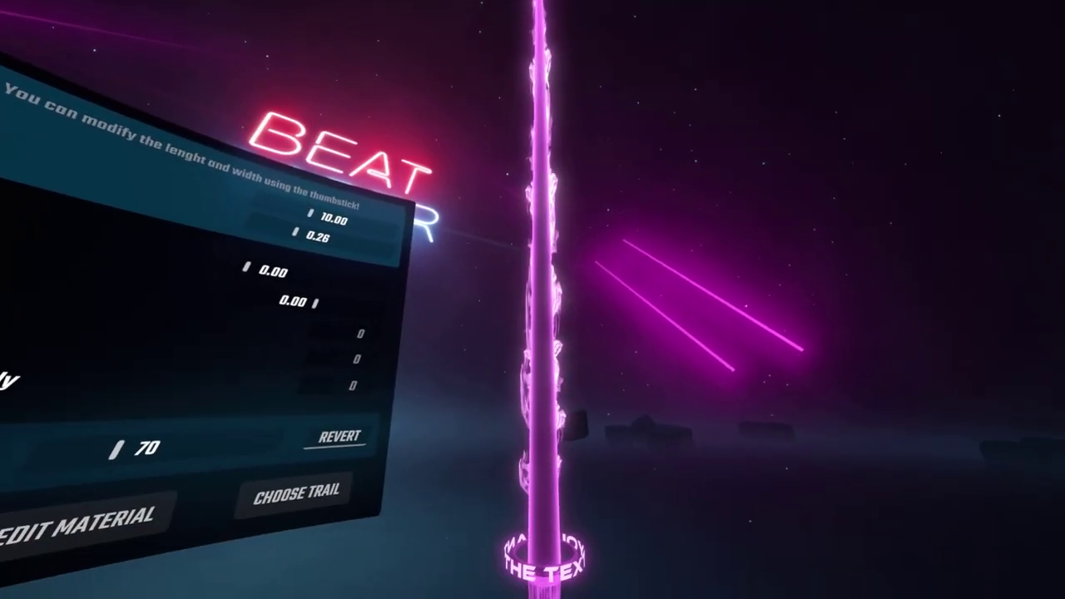
key("alt+Tab")
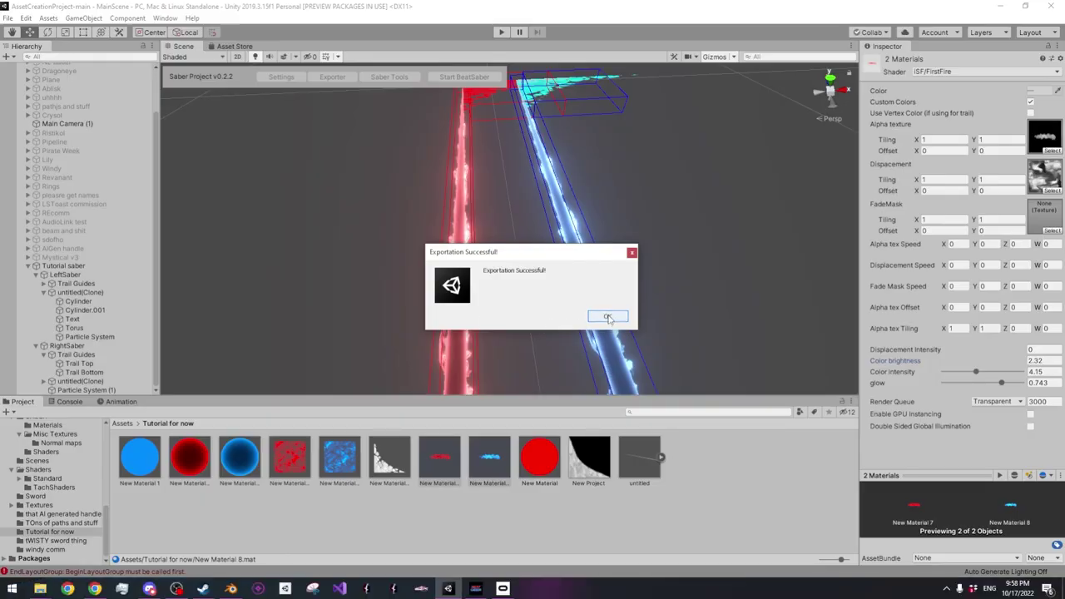
left_click(608, 318)
Set Glow to 1 on the red and blue Cosmic Fresnel materials together and export the saber again
left_click(249, 469)
left_click(196, 460, "ctrl")
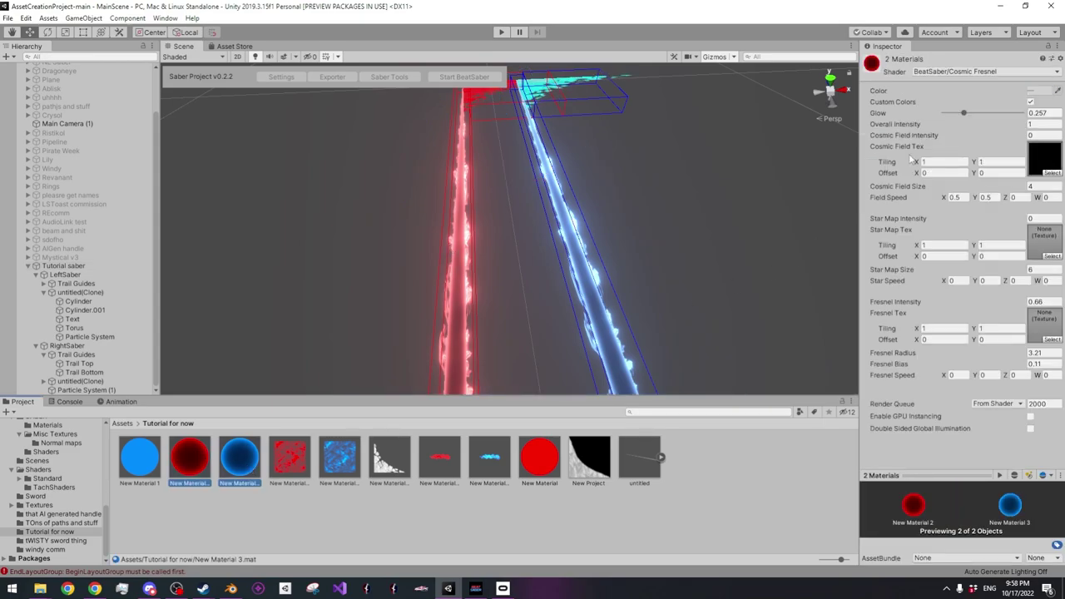
left_click_drag(966, 118, 1016, 123)
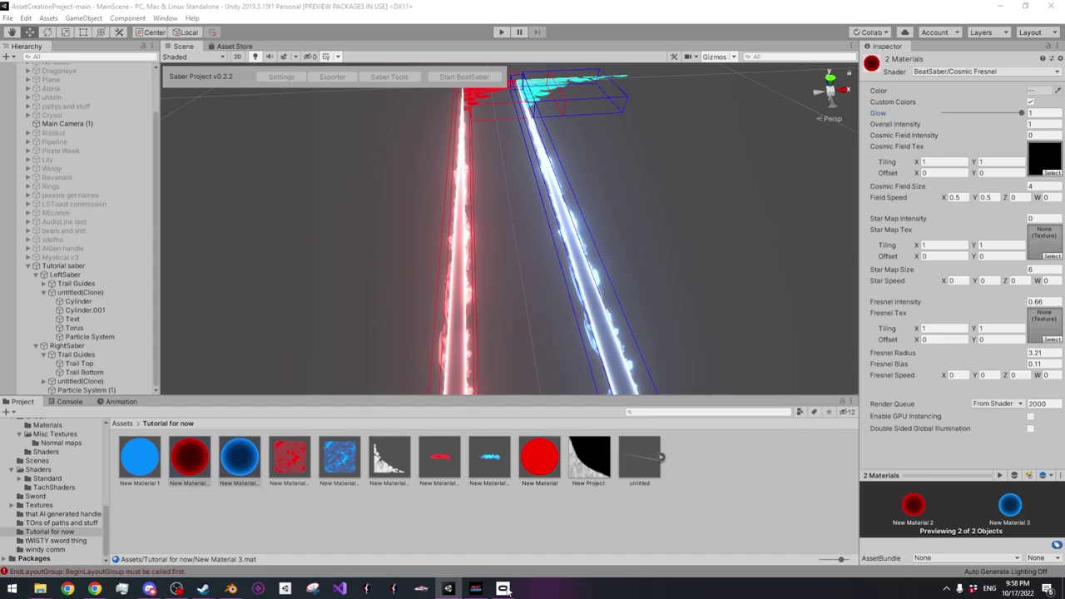
mouse_move(480, 593)
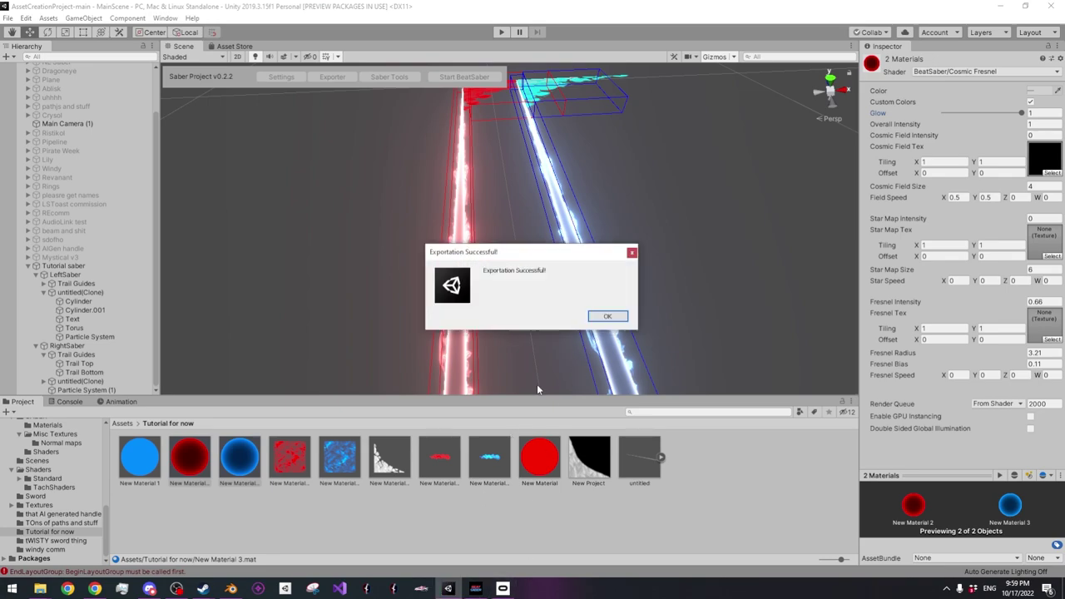
left_click(608, 317)
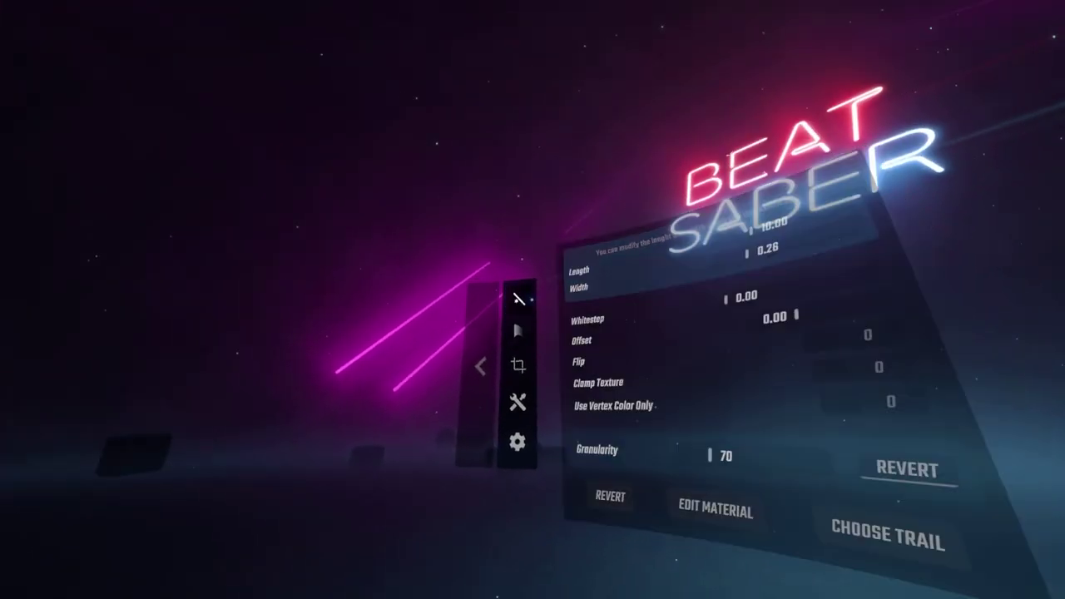
Check the brighter saber in Beat Saber's saber menu, then leave it and pick a song from the Solo list
left_click(518, 298)
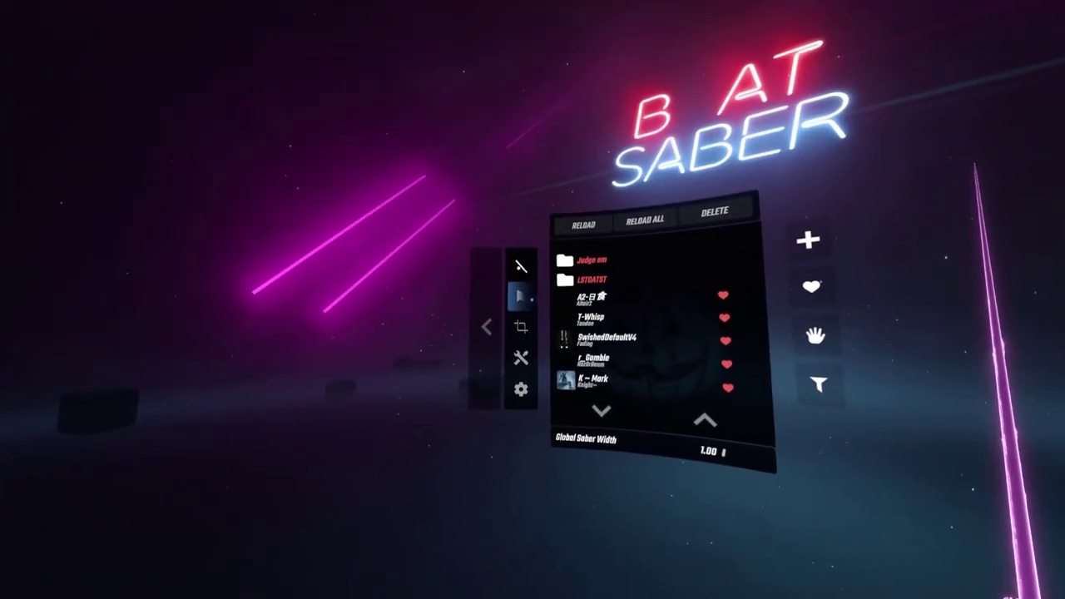
left_click(519, 298)
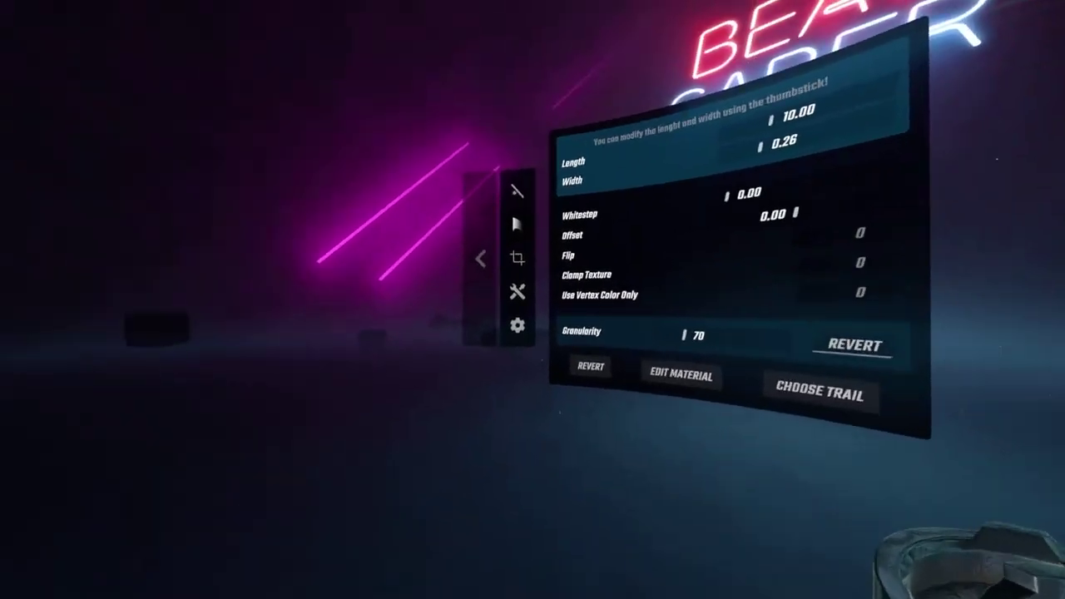
left_click(483, 254)
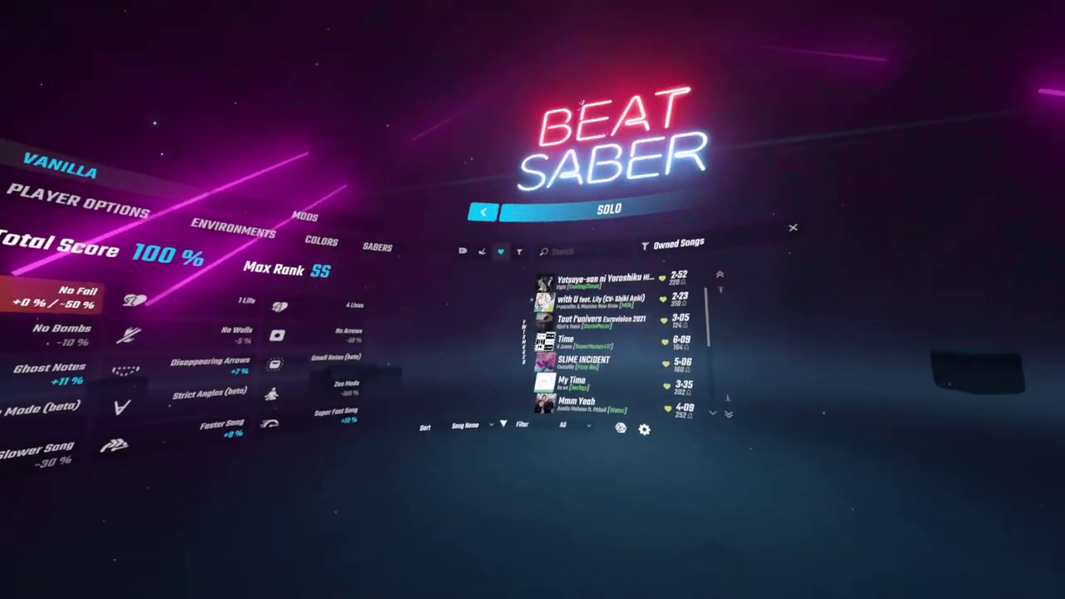
left_click(546, 282)
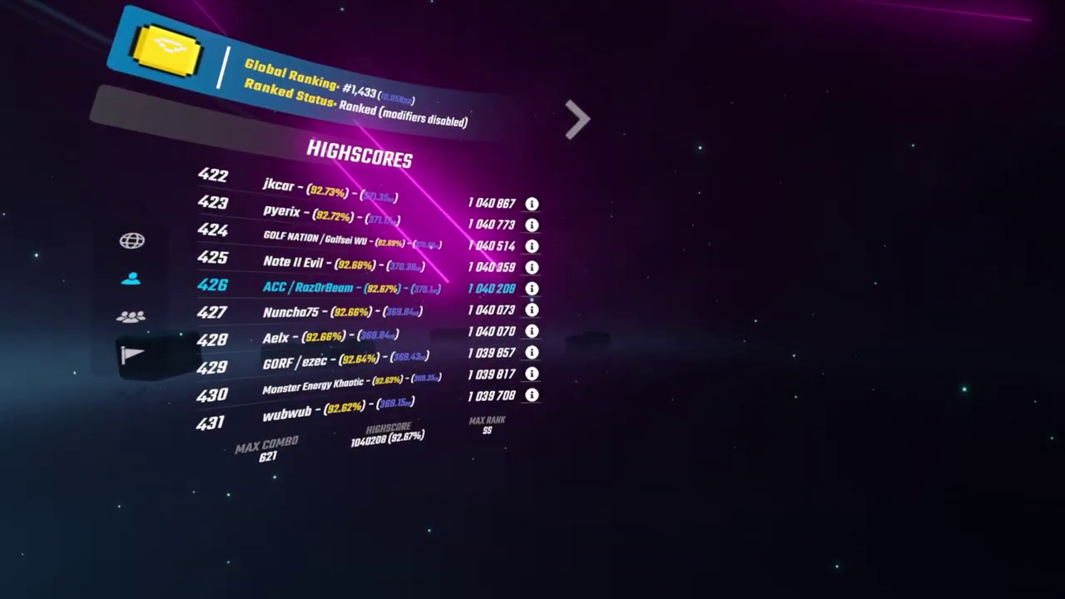
Watch the player's own leaderboard replay with the new sabers, skip ahead to seek point 2, and leave the replay
left_click(526, 300)
left_click(521, 295)
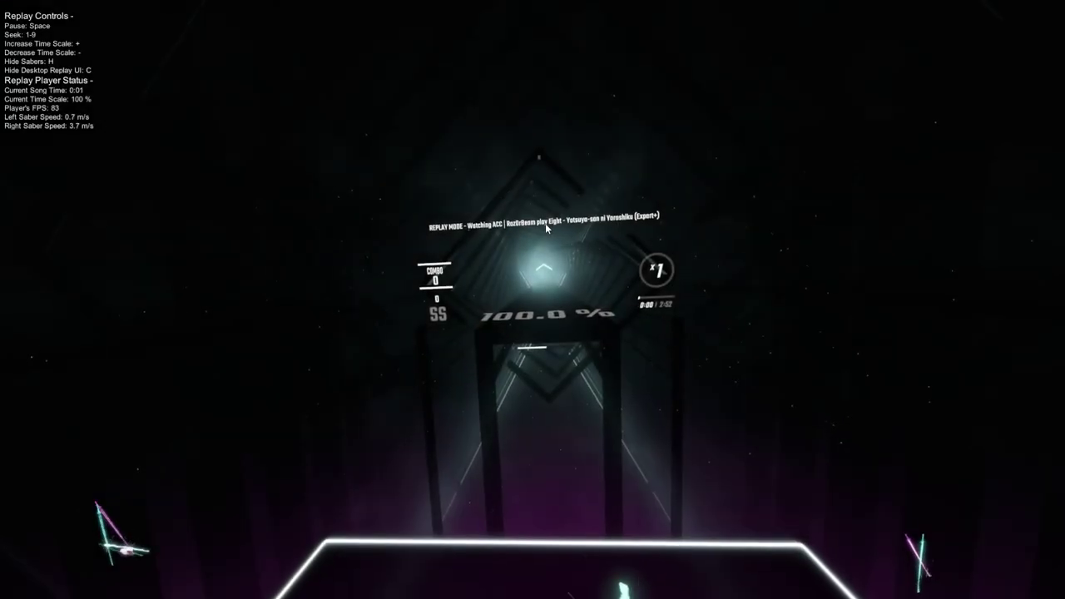
key("2")
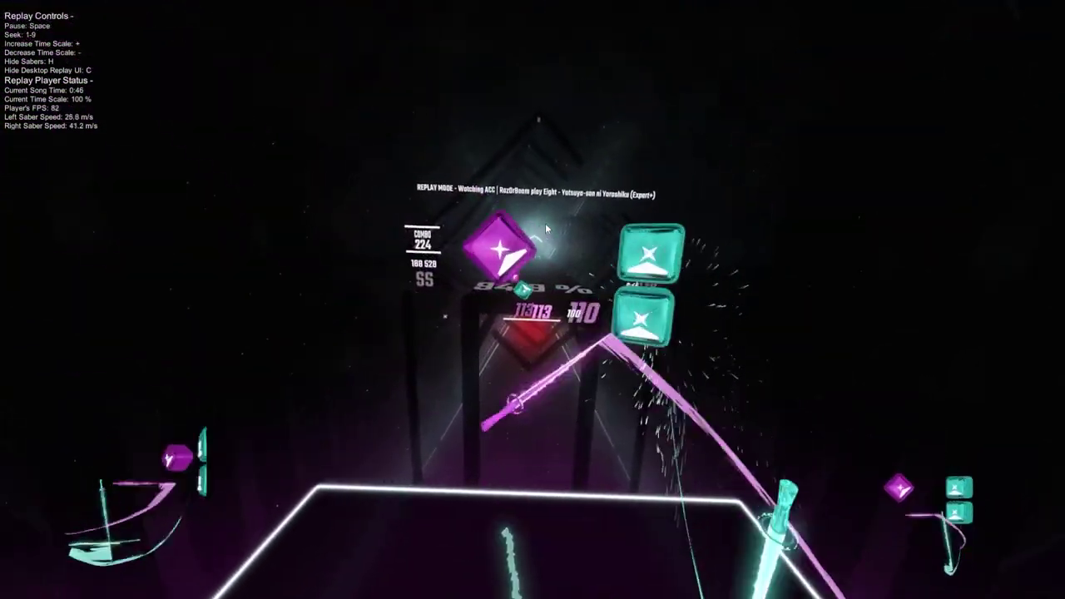
key("Escape")
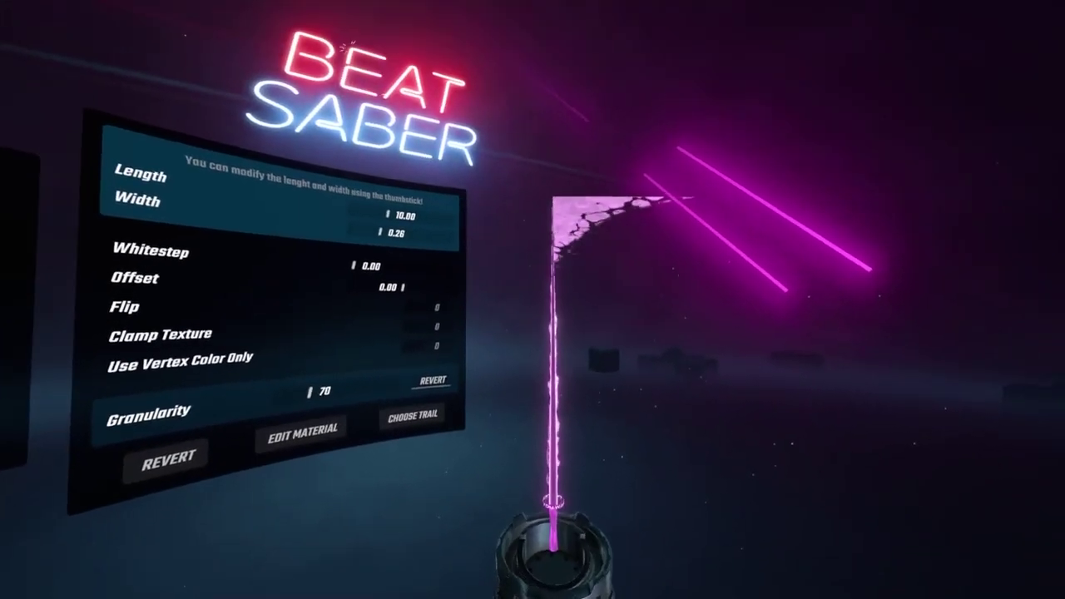
Switch to Chrome, open modelsaber.com in a new tab and start the Discord login
key("alt+Tab")
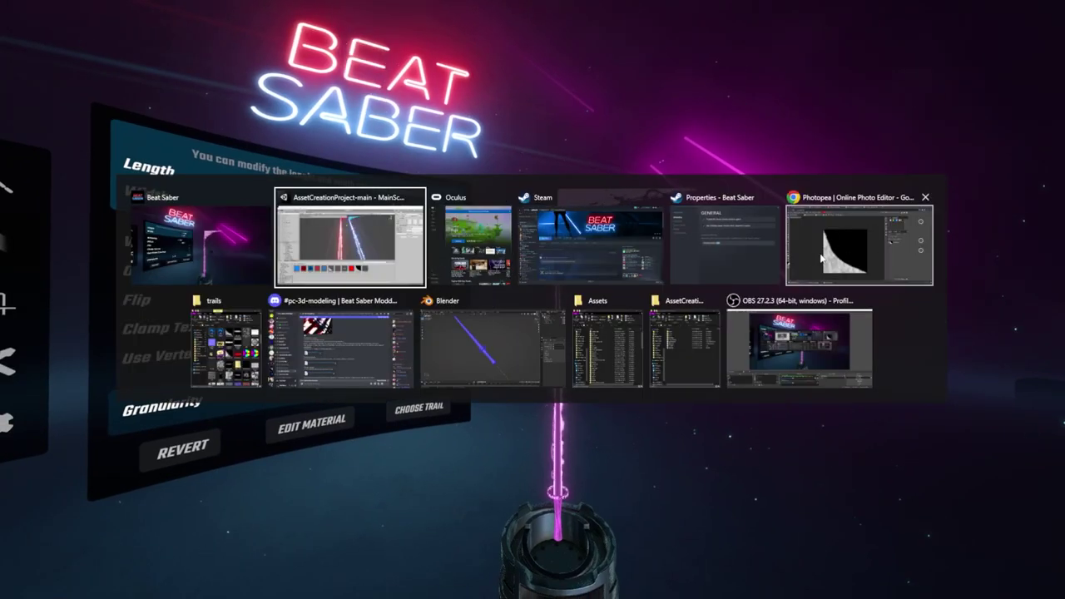
left_click(853, 258)
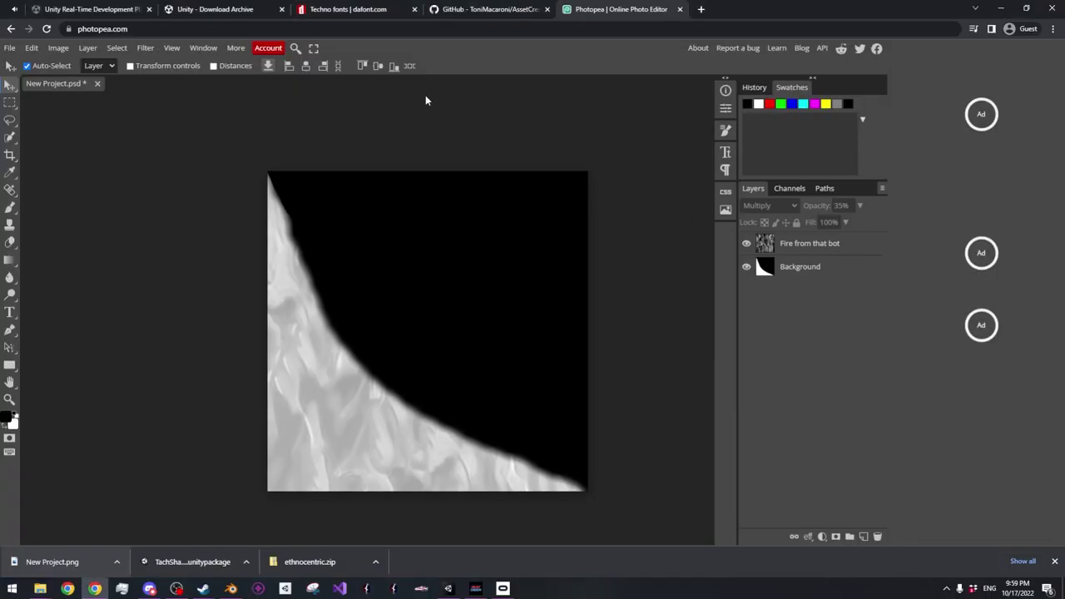
left_click(701, 10)
type("model")
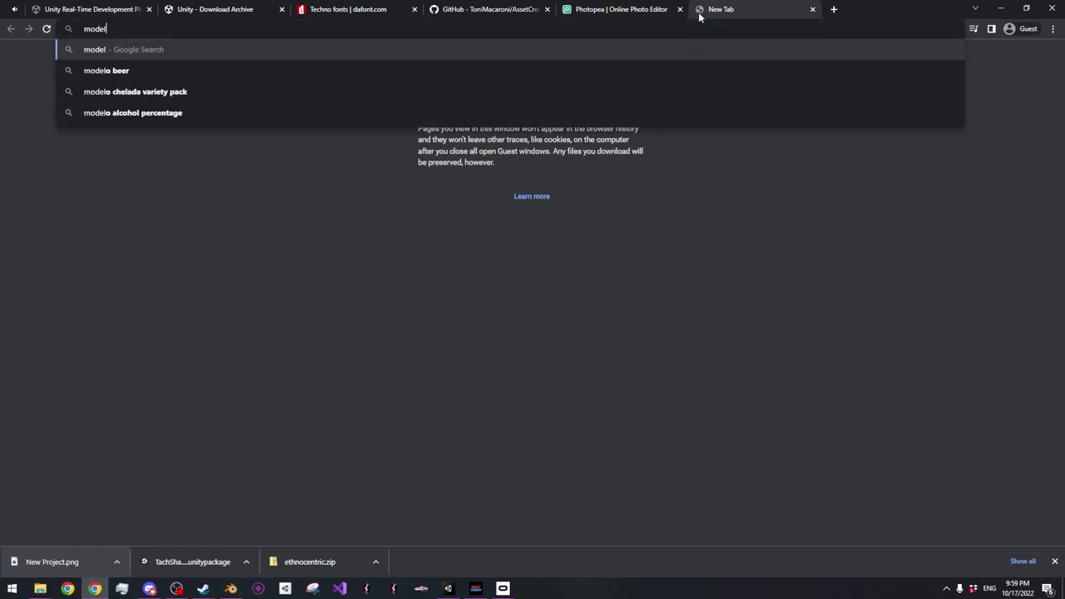
type("saber.com")
key("Return")
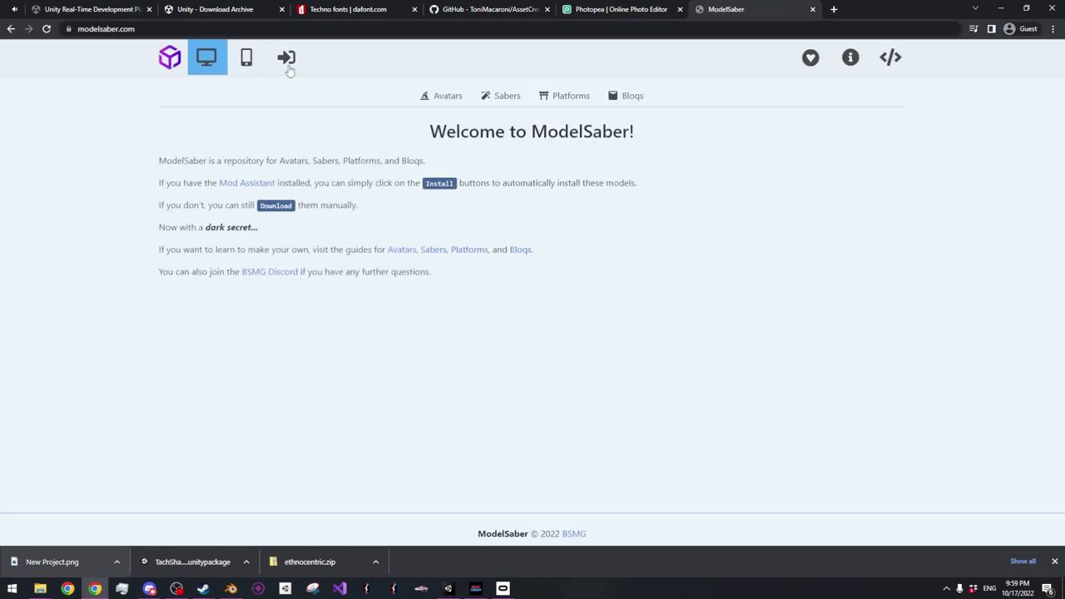
left_click(289, 66)
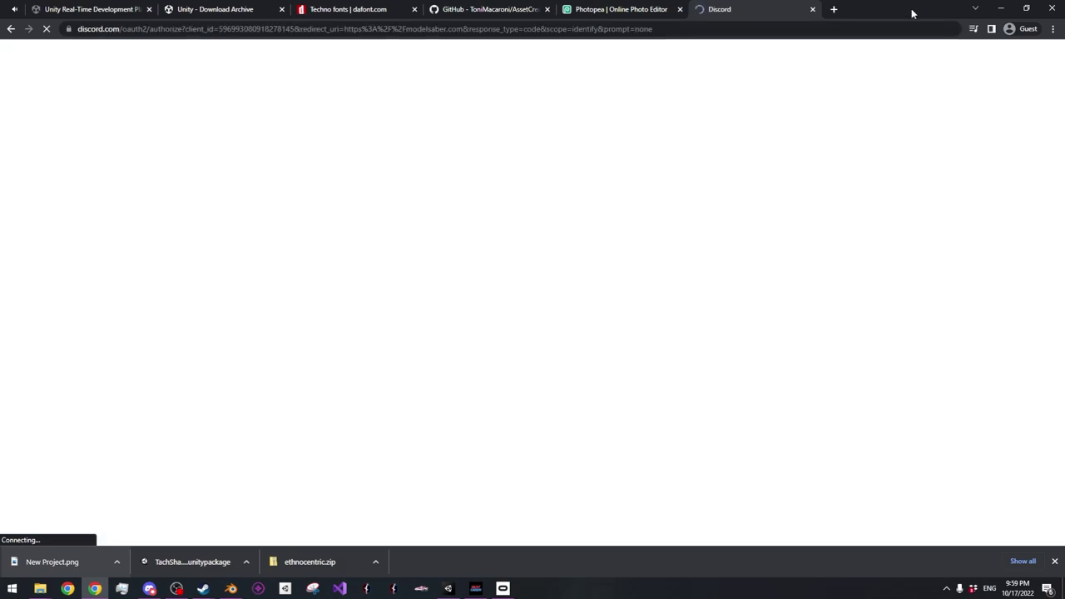
left_click_drag(912, 13, 0, 158)
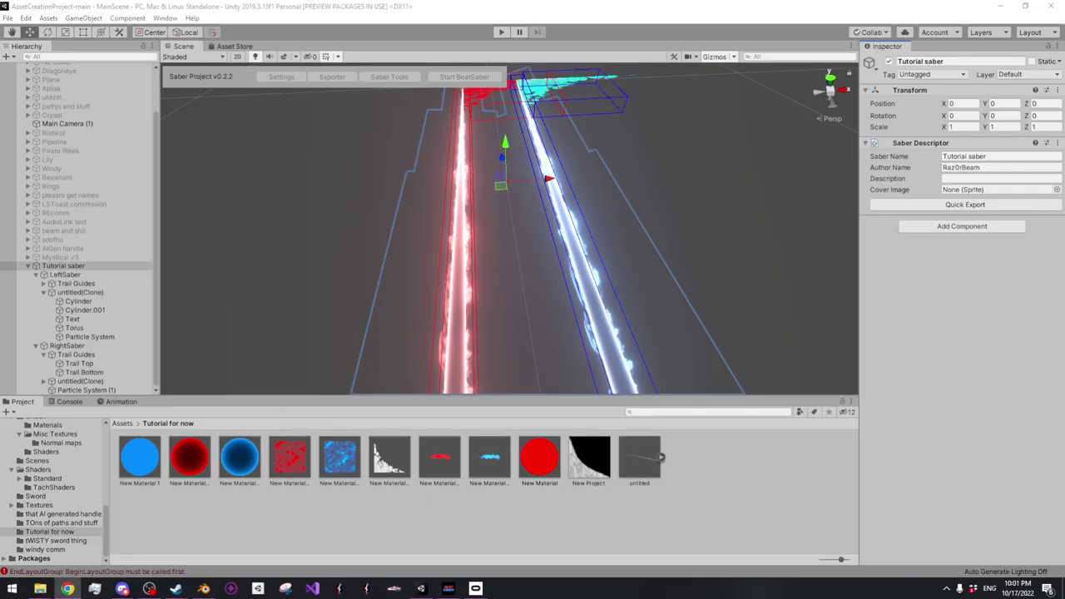
Switch to the other Chrome window, log in to ModelSaber there and open its model upload page
key("alt+Tab")
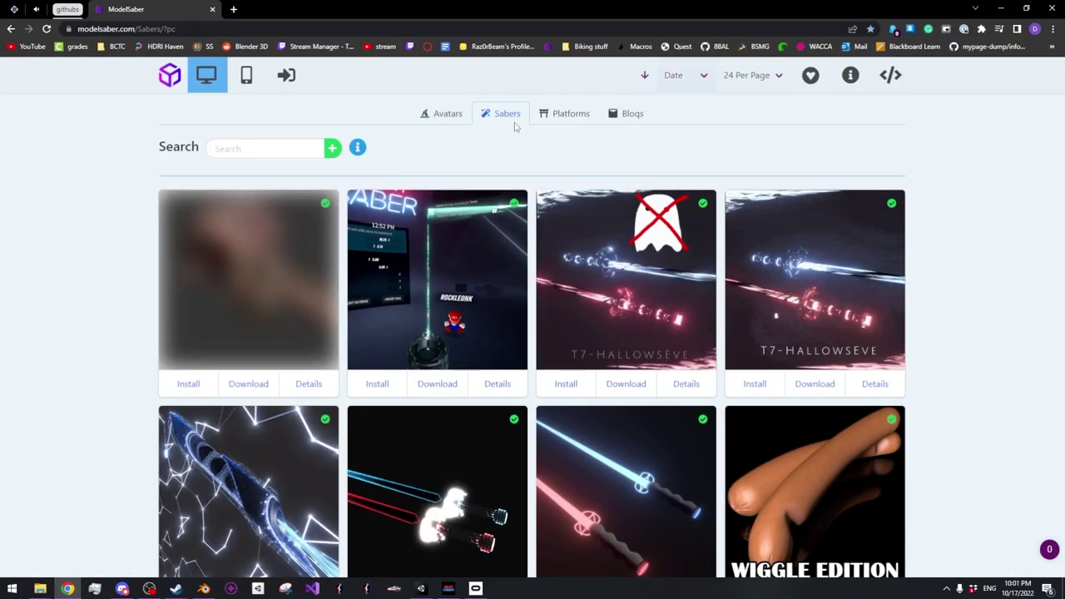
left_click(287, 76)
left_click_drag(388, 14, 0, 100)
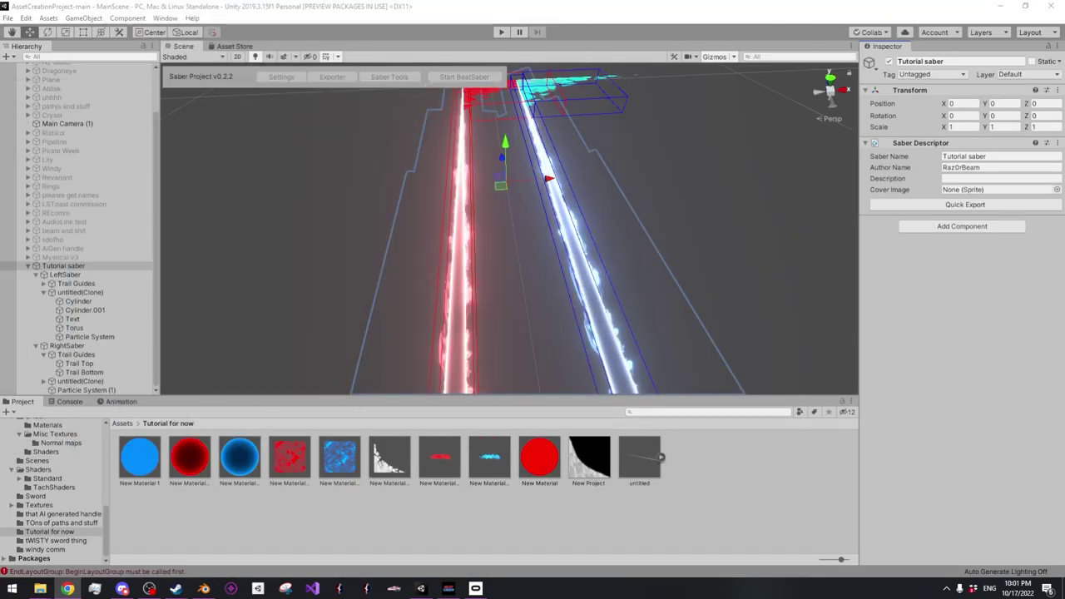
key("alt+Tab")
mouse_move(369, 73)
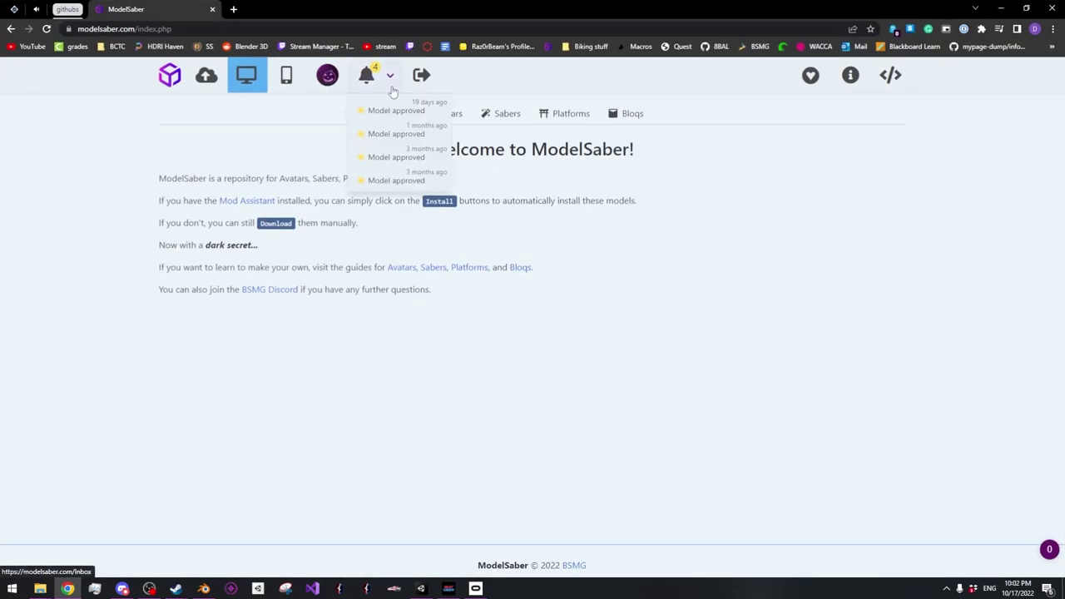
left_click(205, 73)
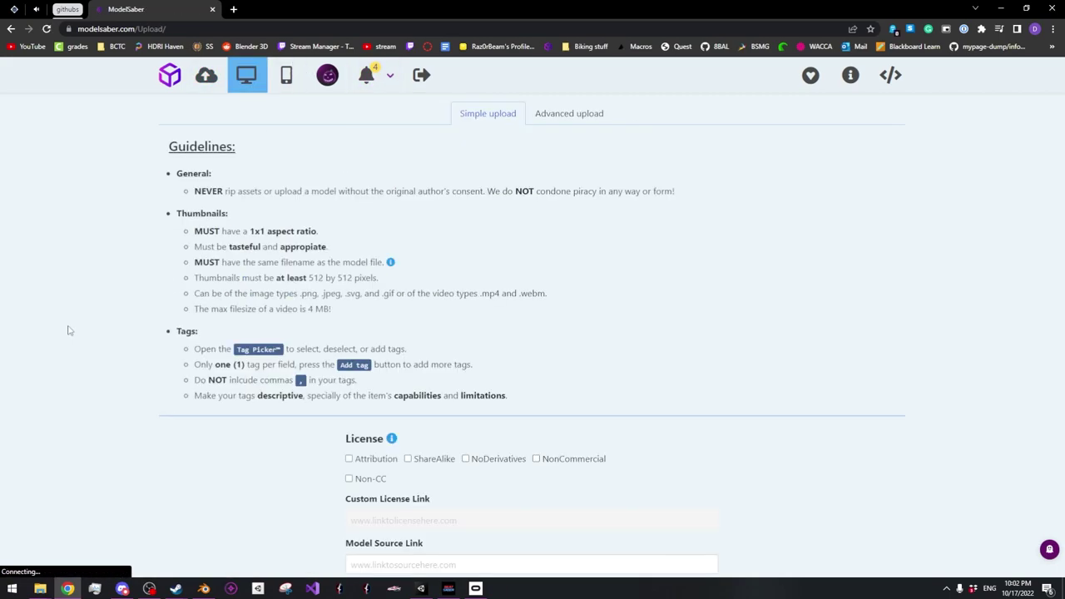
Look over the upload form's description field and the available tags in the Tag Picker, then close the picker
scroll(432, 400, "down", 4)
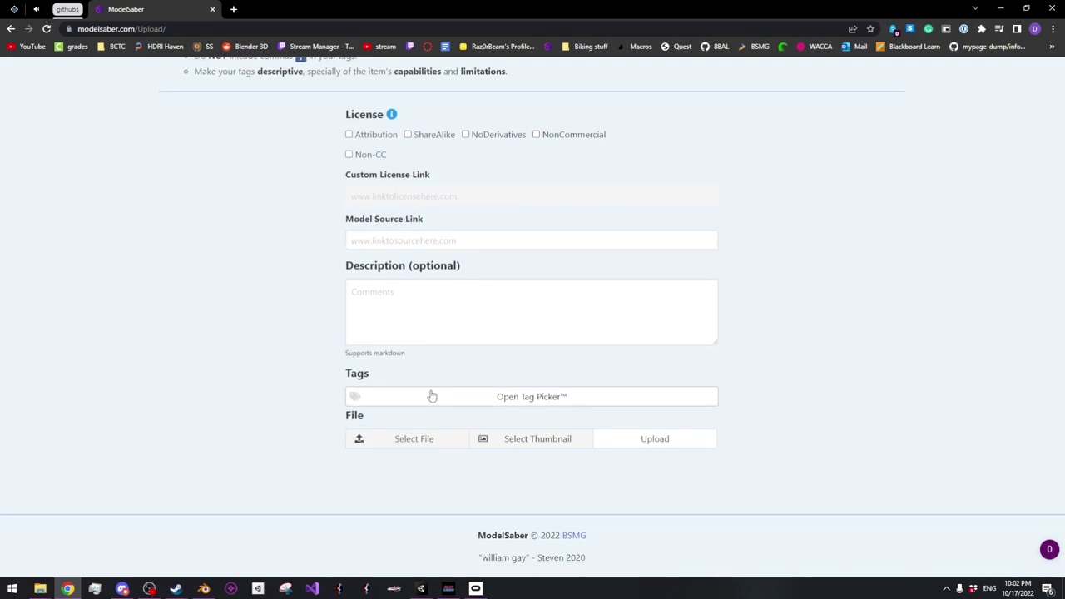
left_click(453, 308)
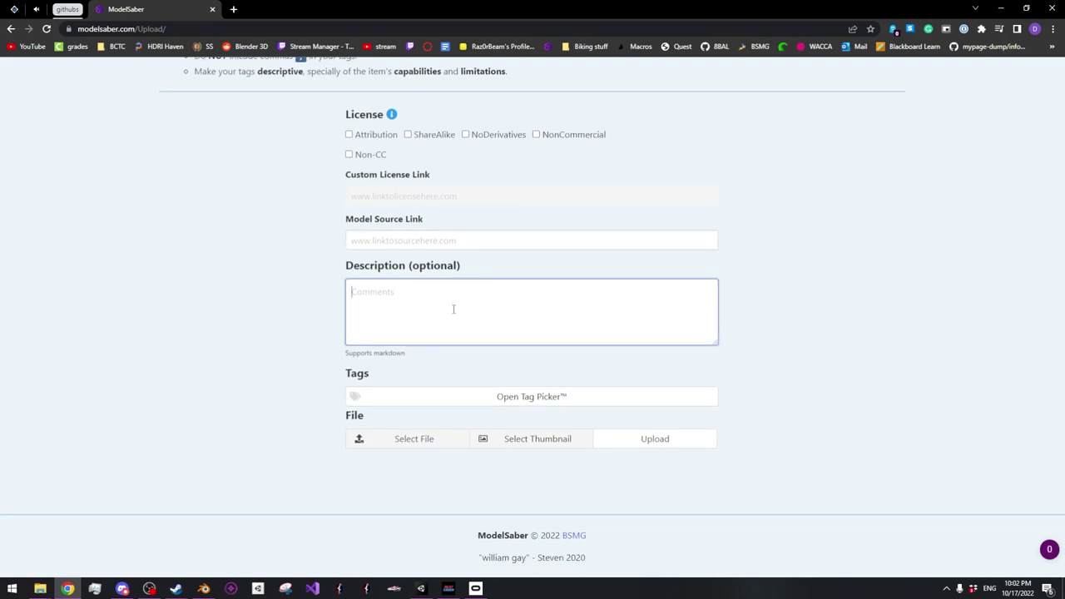
left_click(497, 403)
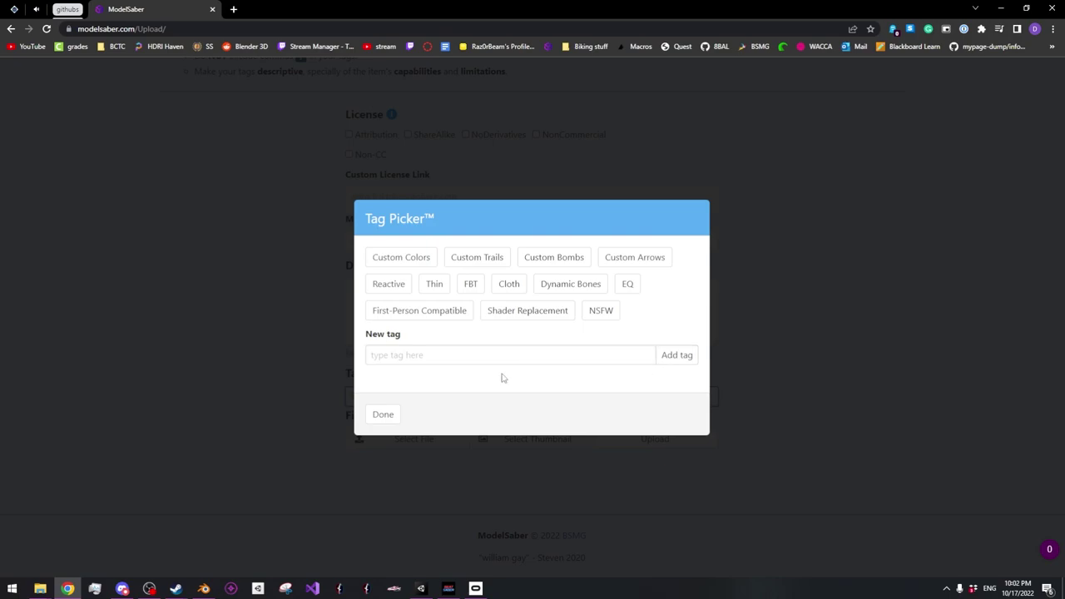
left_click(385, 415)
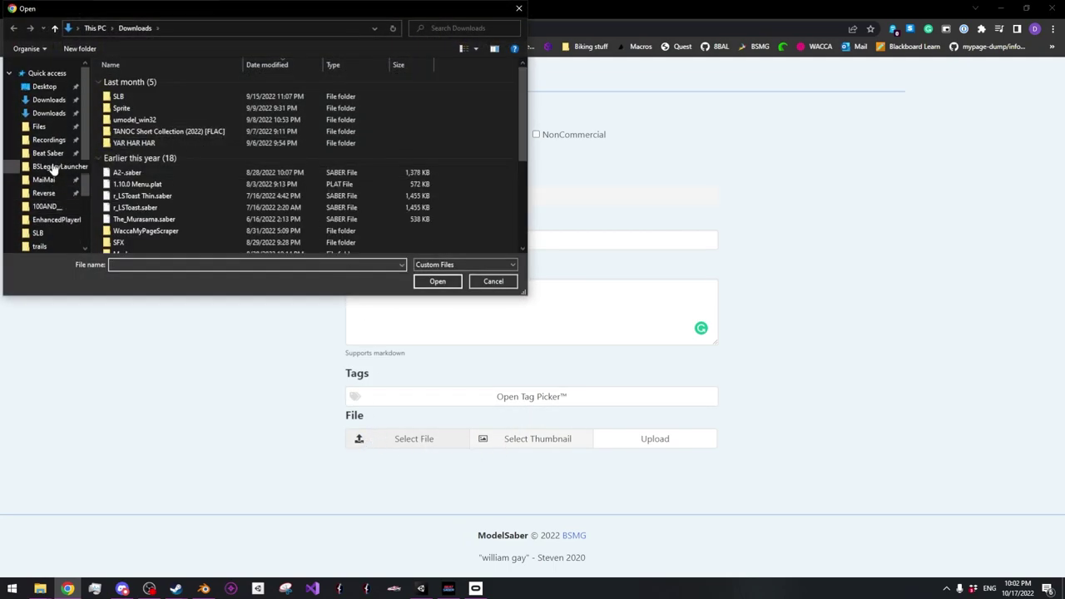
Browse to Beat Saber's CustomSabers folder to locate Tutorial saber.saber, then cancel the file selection
left_click(43, 152)
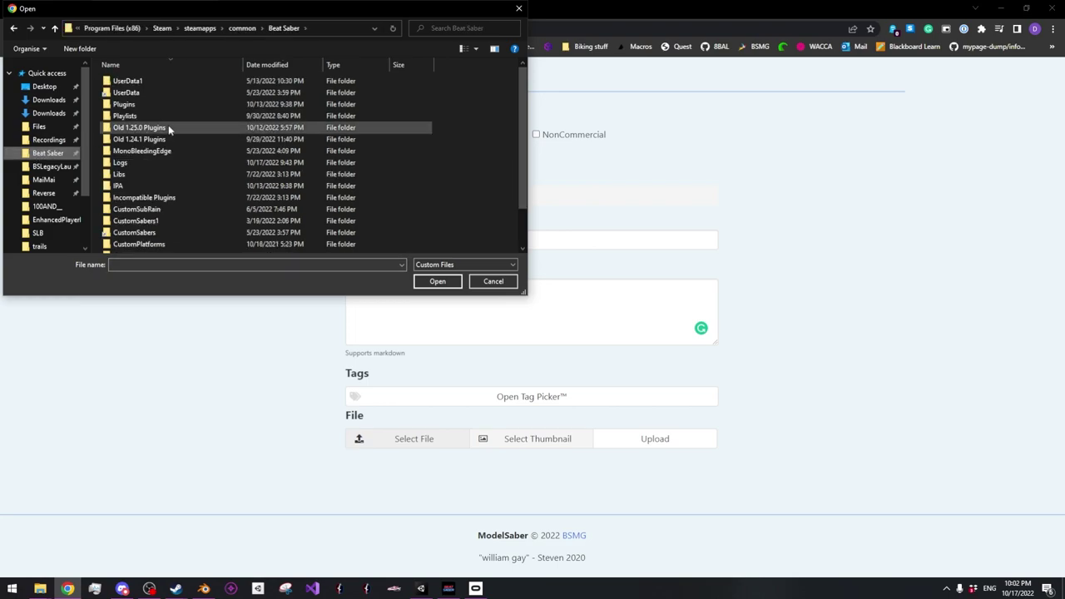
double_click(142, 233)
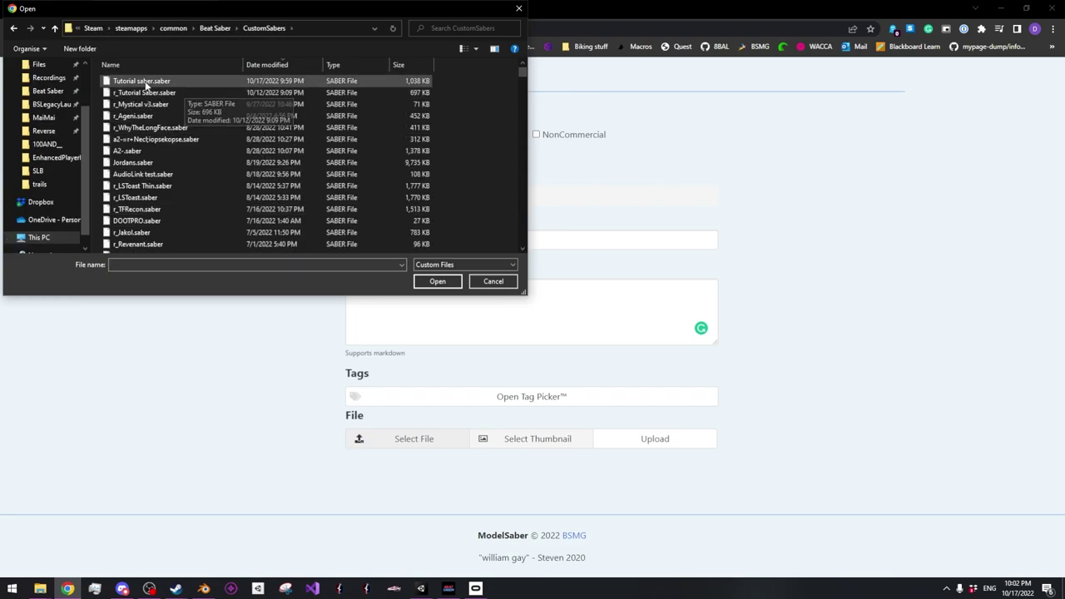
left_click(492, 282)
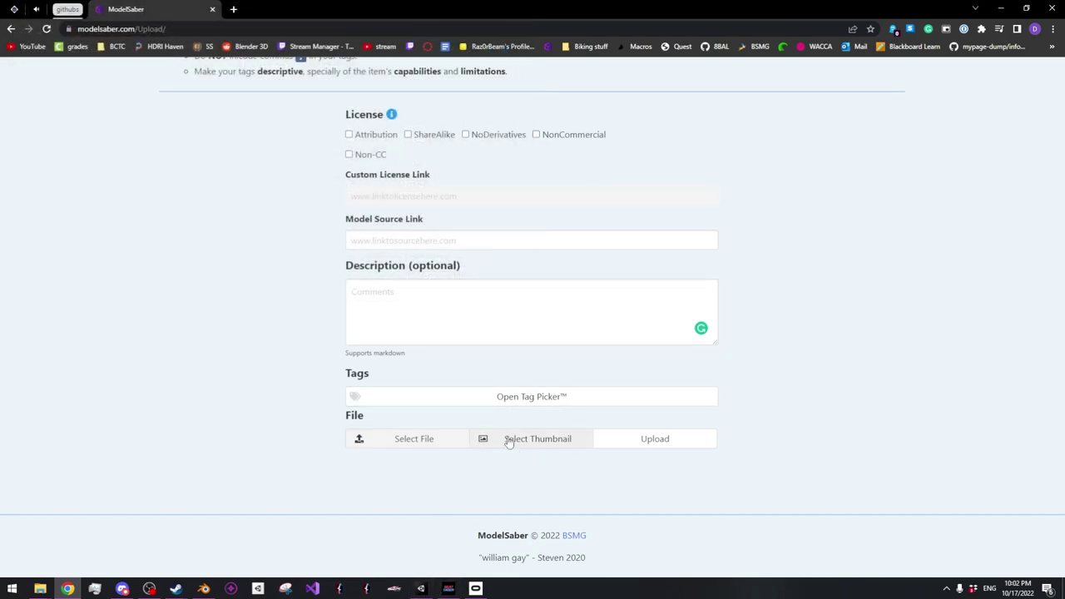
Switch to Unity, deselect the Tutorial saber and view both complete sabers in the scene
mouse_move(420, 592)
left_click(423, 591)
left_click_drag(538, 277, 674, 210, "alt")
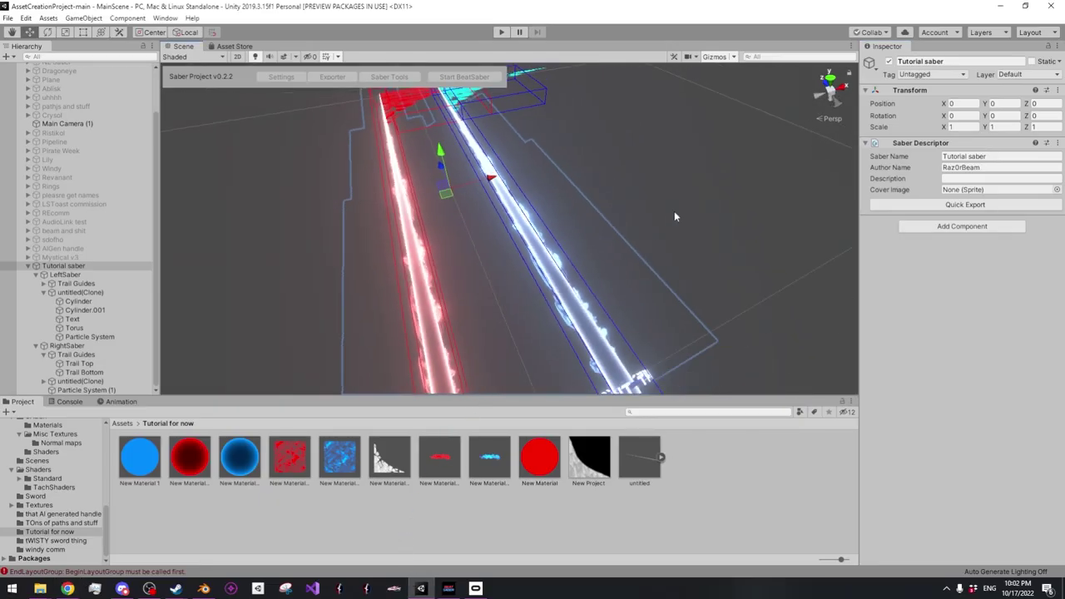
left_click(674, 211)
scroll(665, 252, "down", 3)
left_click_drag(692, 247, 754, 261, "alt")
scroll(744, 261, "up", 1)
right_click_drag(743, 260, 720, 234)
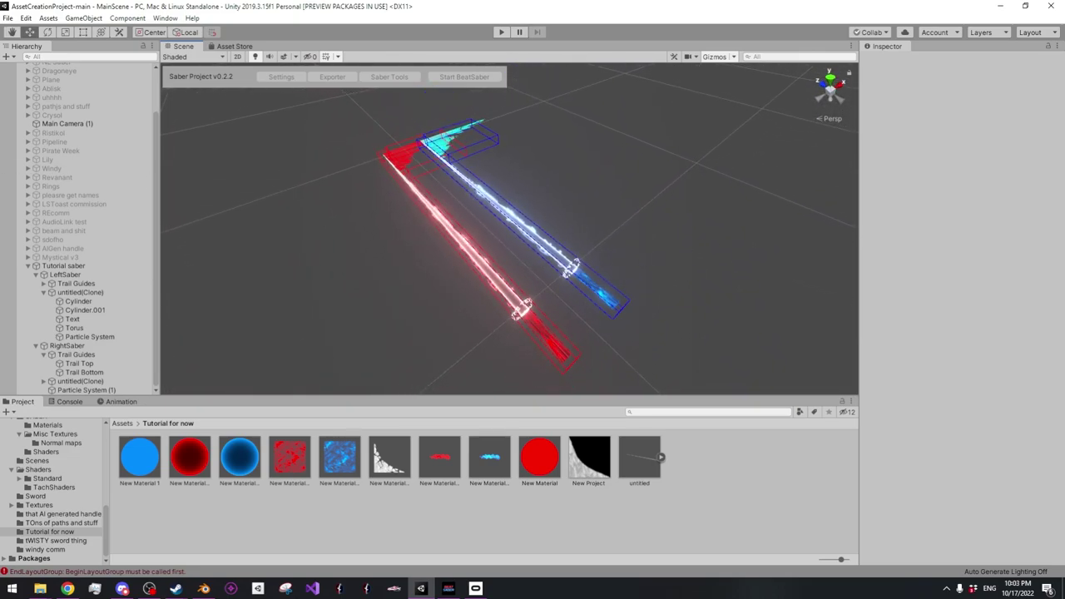
Preview the square 1000x1000 Game view of the sabers maximized as a thumbnail shot, then restore and put it away
left_click_drag(0, 158, 511, 112)
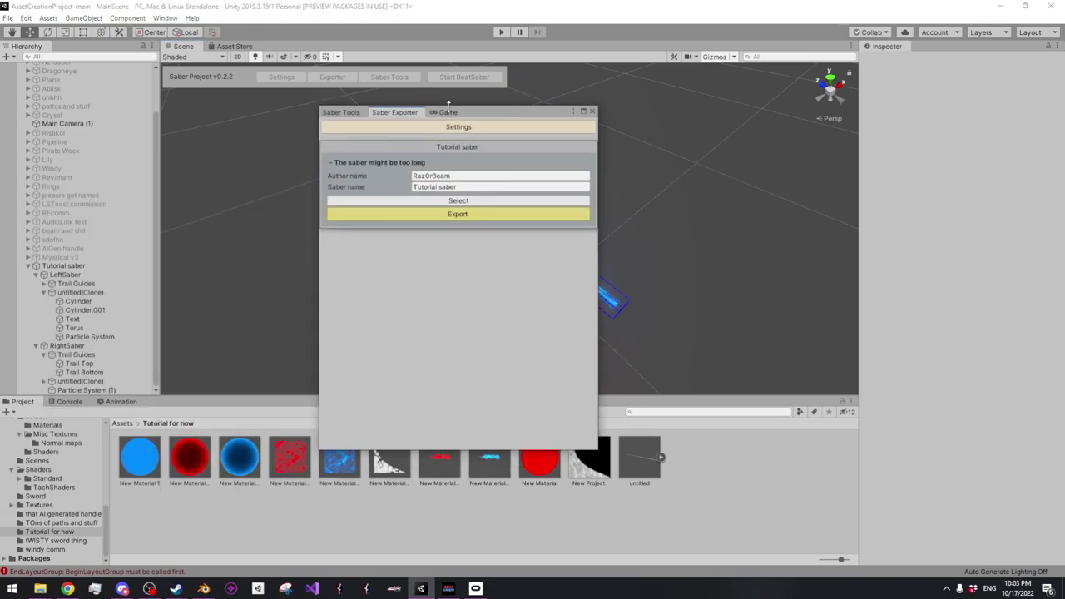
left_click(447, 112)
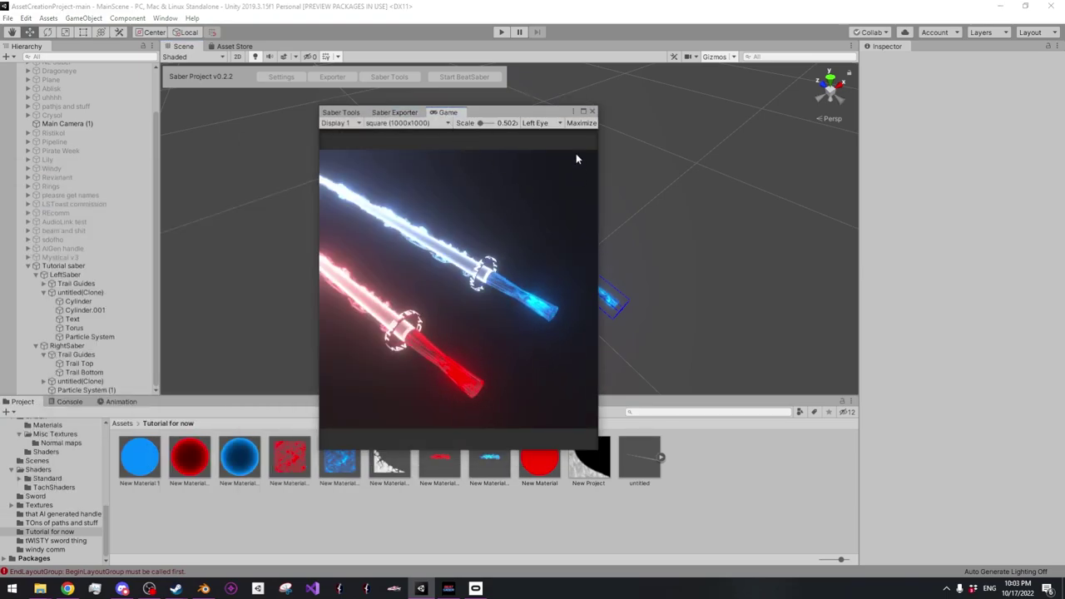
left_click(583, 111)
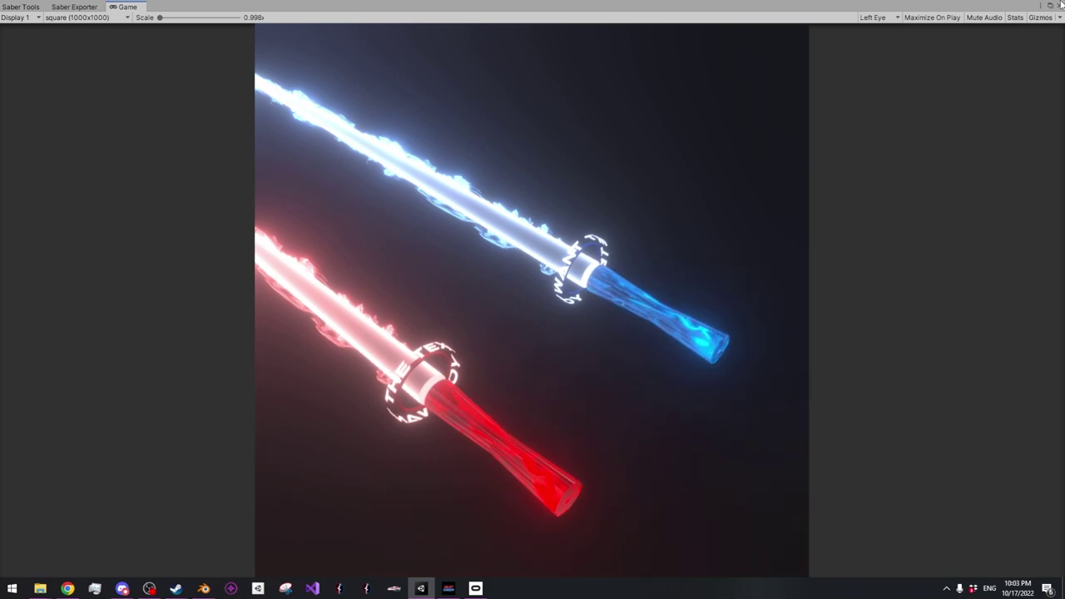
double_click(141, 6)
left_click_drag(180, 21, 0, 141)
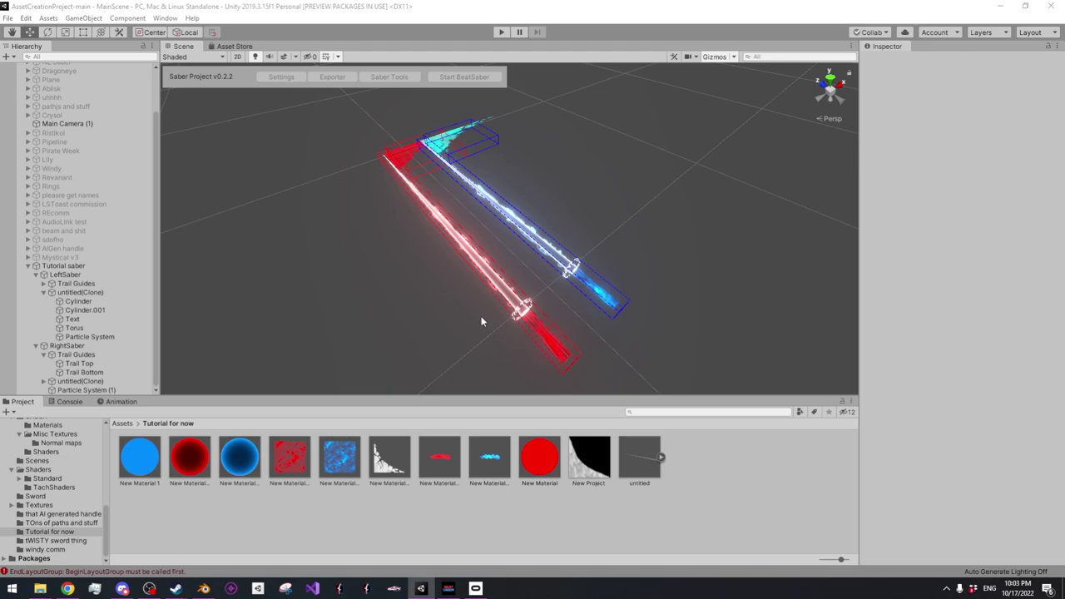
Return to the ModelSaber upload page in Chrome, view the image files available for the thumbnail and cancel the selection
mouse_move(37, 591)
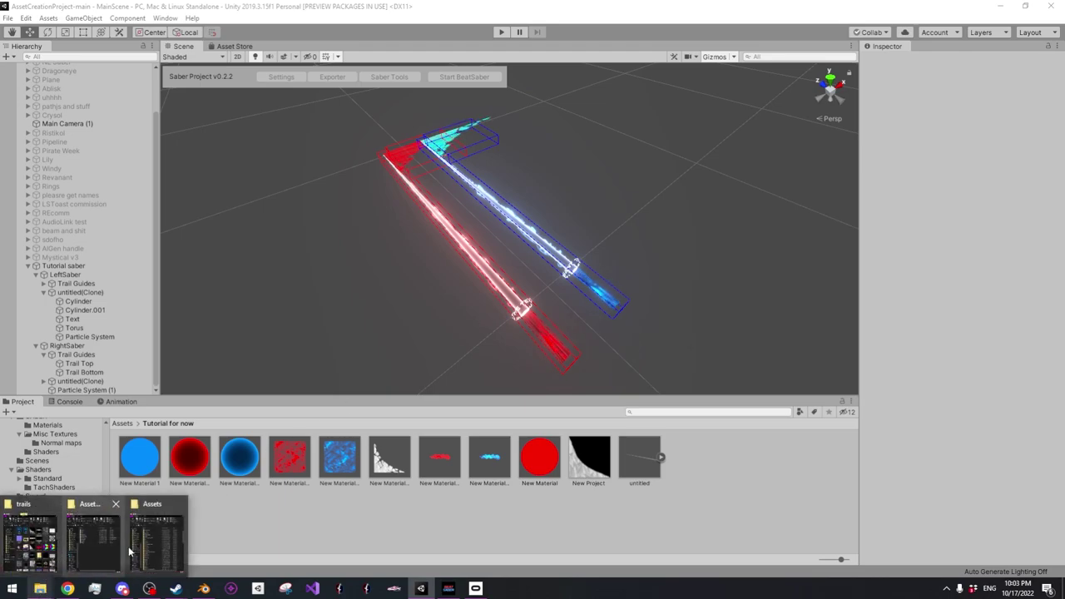
mouse_move(139, 535)
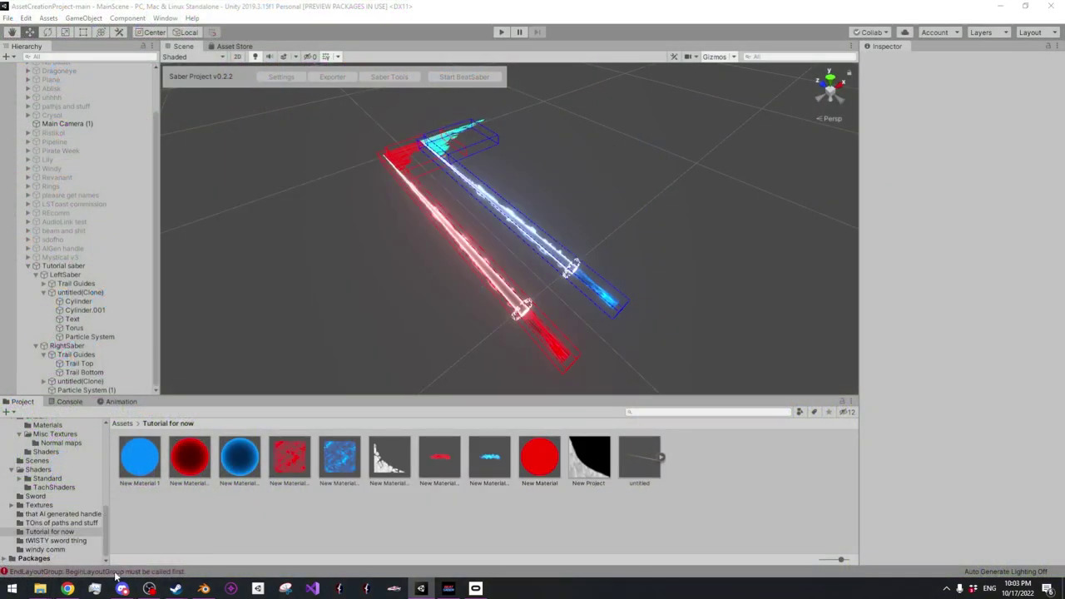
mouse_move(73, 588)
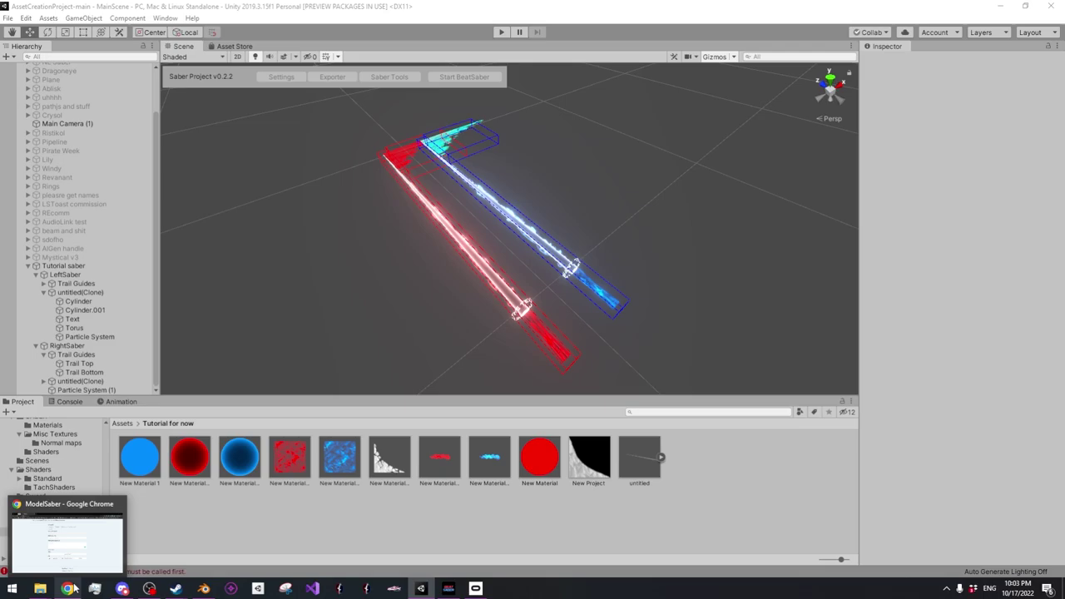
left_click(66, 540)
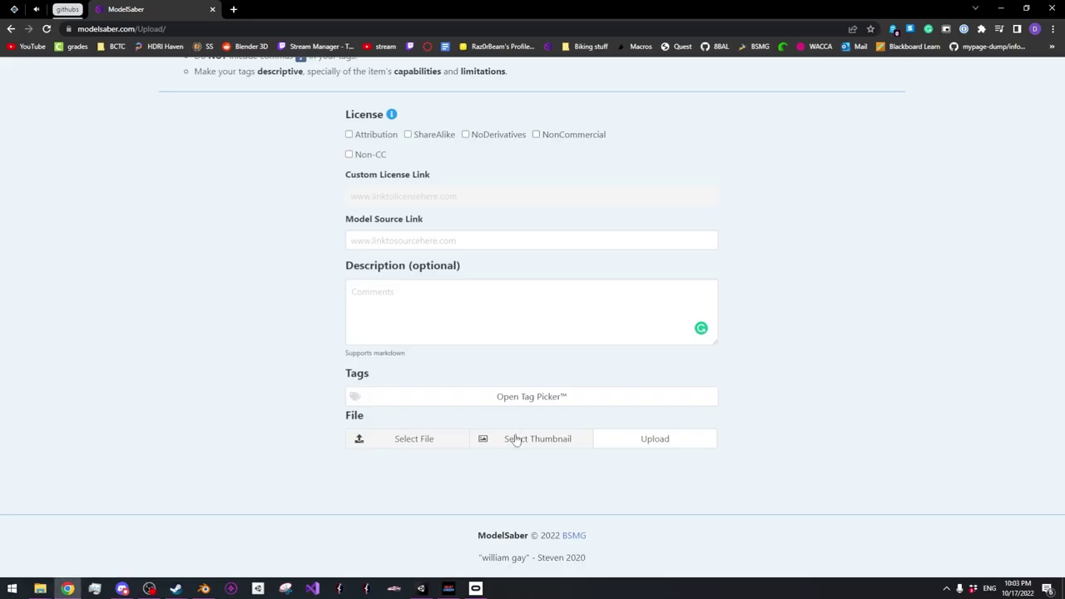
left_click(407, 439)
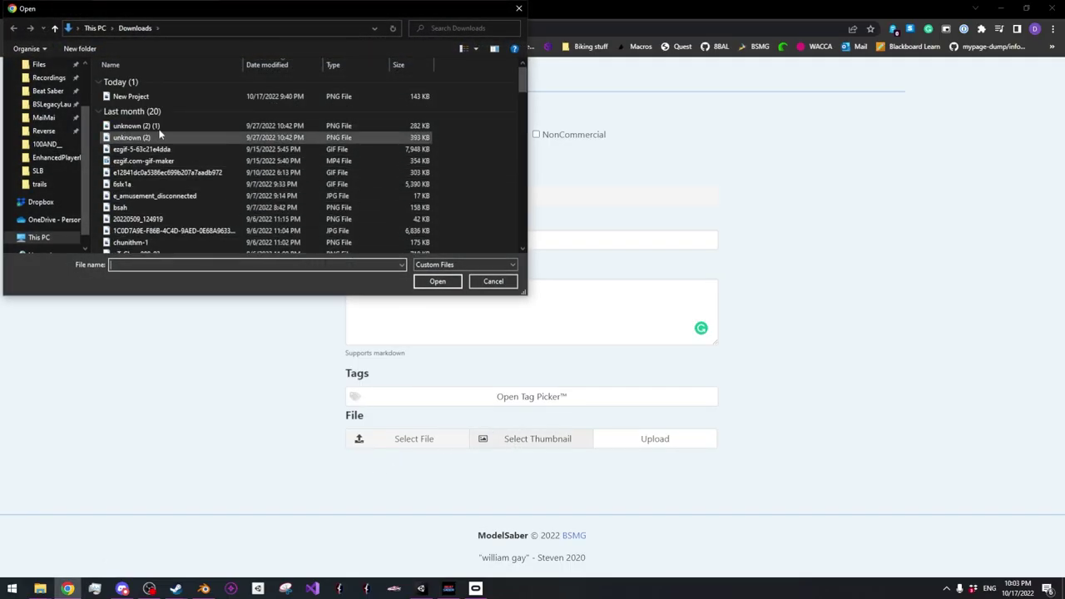
left_click(491, 281)
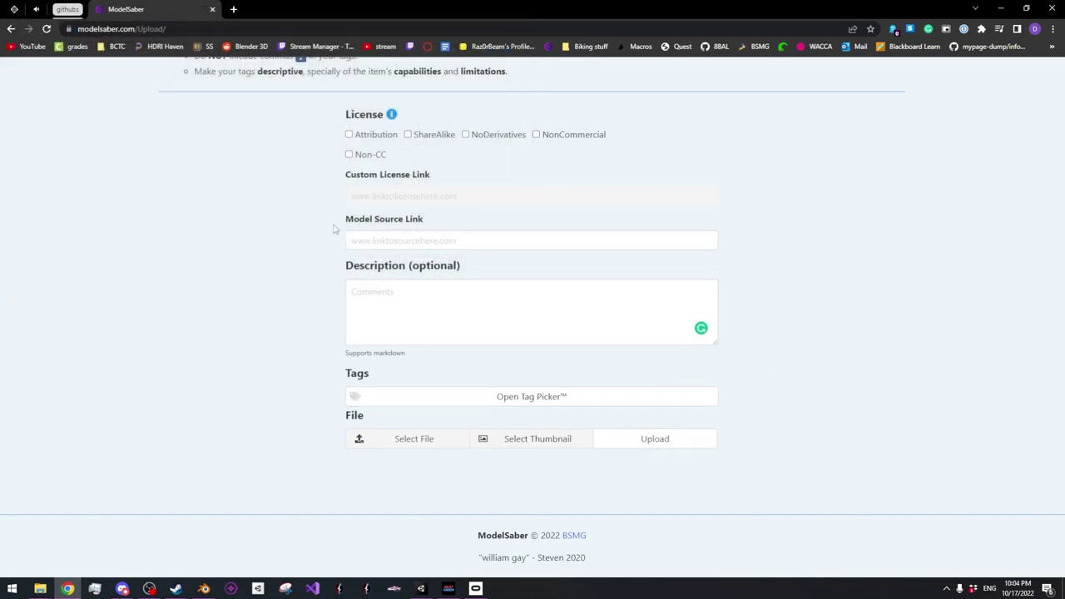
Examine the Model Source Link field and reread the upload guidelines and the rest of the upload form
left_click_drag(343, 224, 457, 228)
left_click(434, 223)
left_click(389, 238)
left_click(262, 263)
scroll(283, 228, "up", 2)
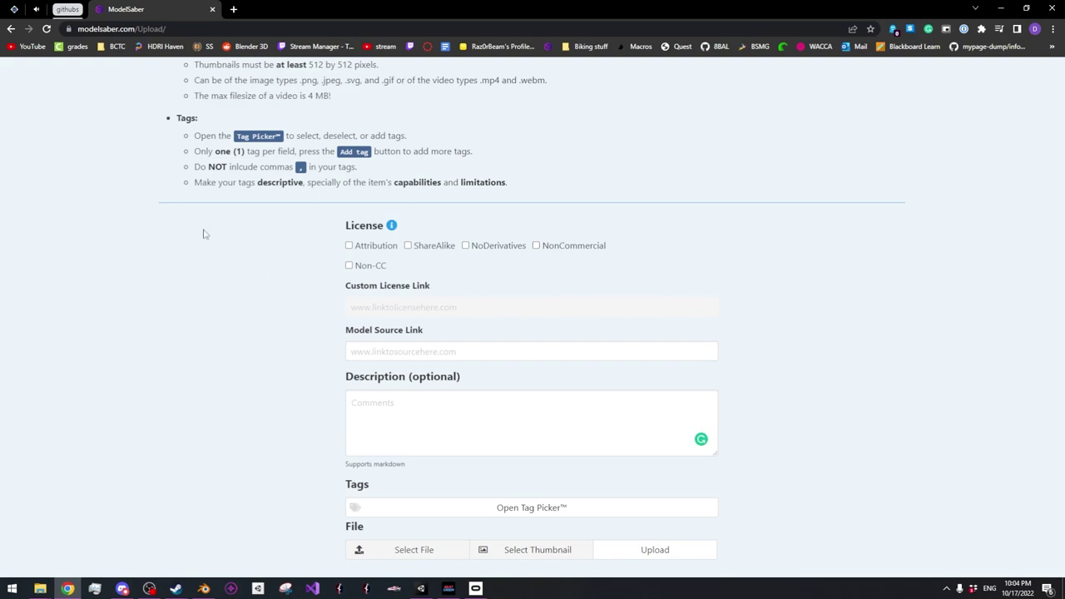
scroll(611, 312, "up", 4)
scroll(638, 357, "down", 6)
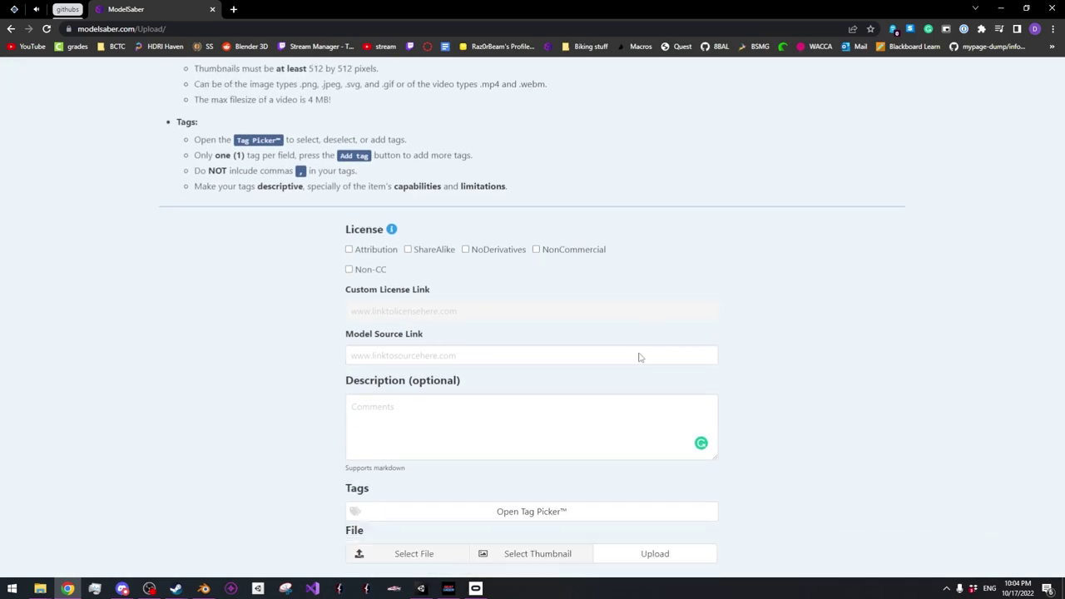
scroll(632, 333, "up", 5)
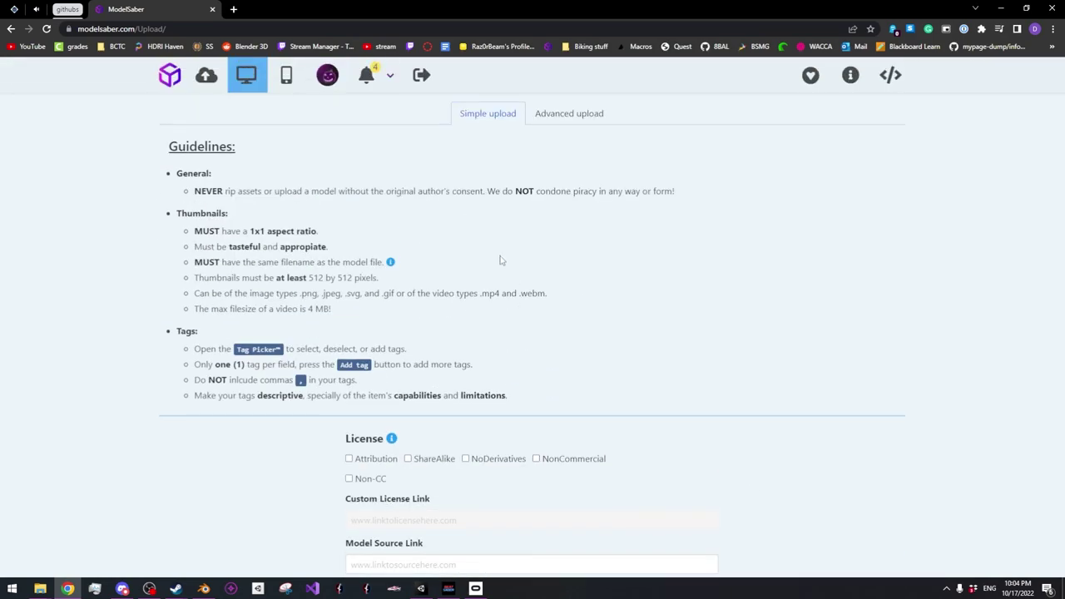
Open the creator's own ModelSaber profile and view the details page of the r_Eternal Light saber
left_click(333, 87)
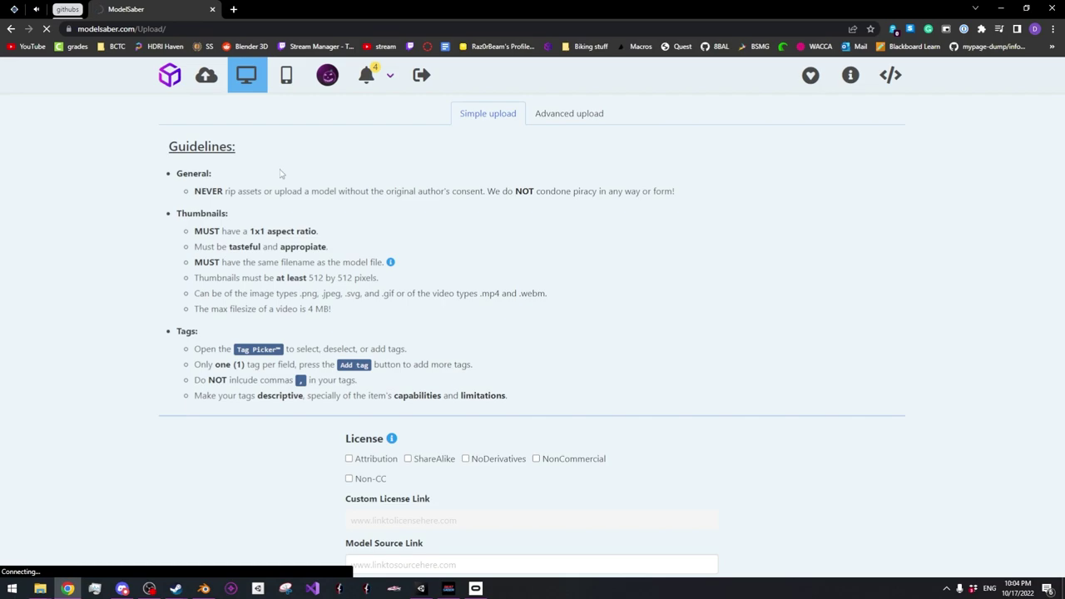
scroll(362, 336, "down", 5)
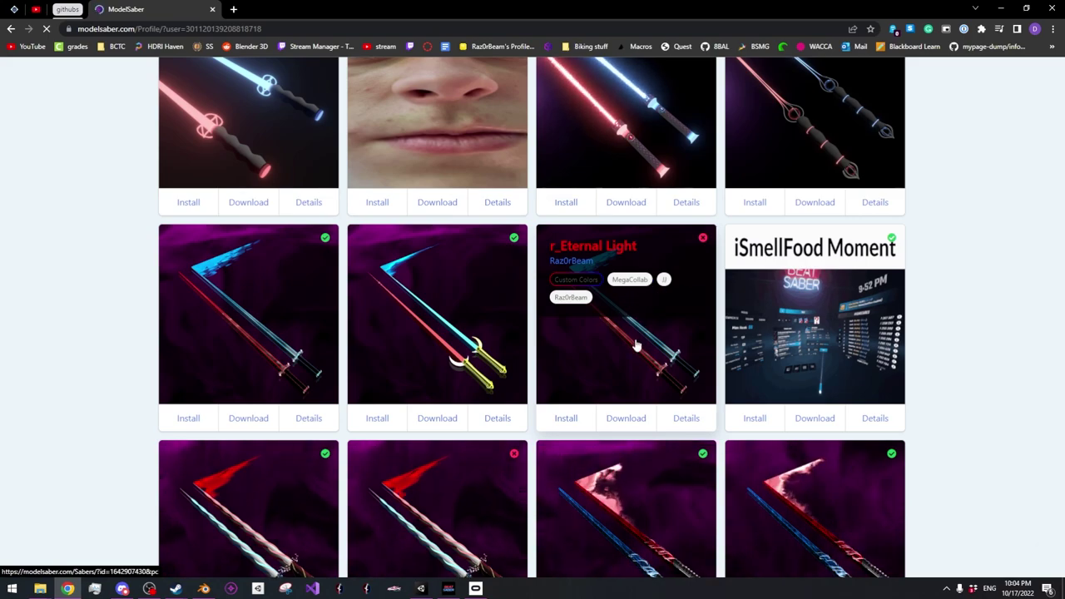
left_click(575, 353)
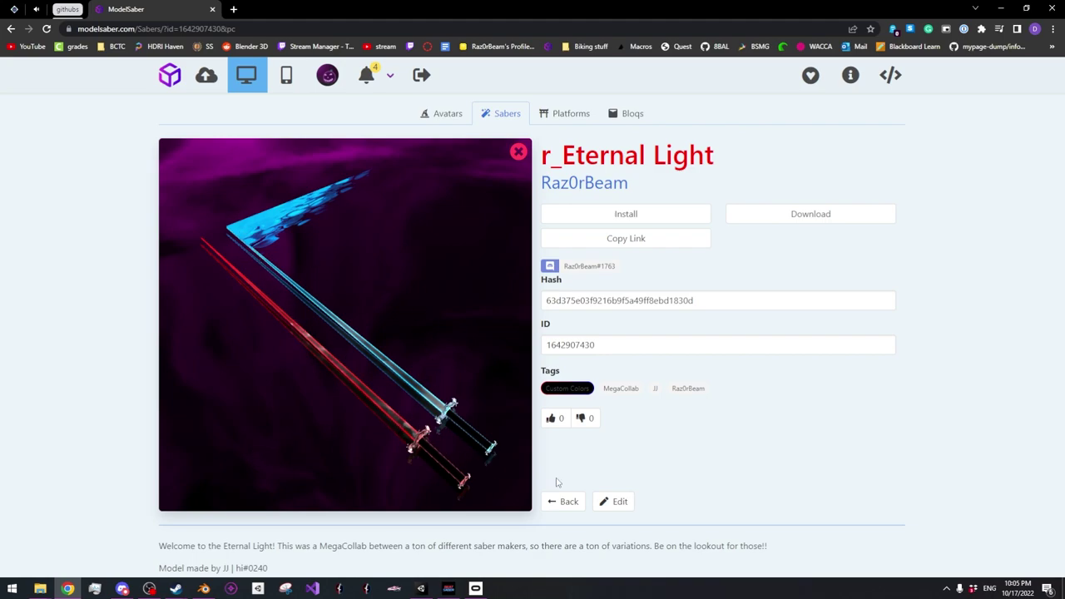
Examine the r_Eternal Light saber's thumbnail, tags and description, including the model credit and Discord server lines
scroll(642, 431, "down", 1)
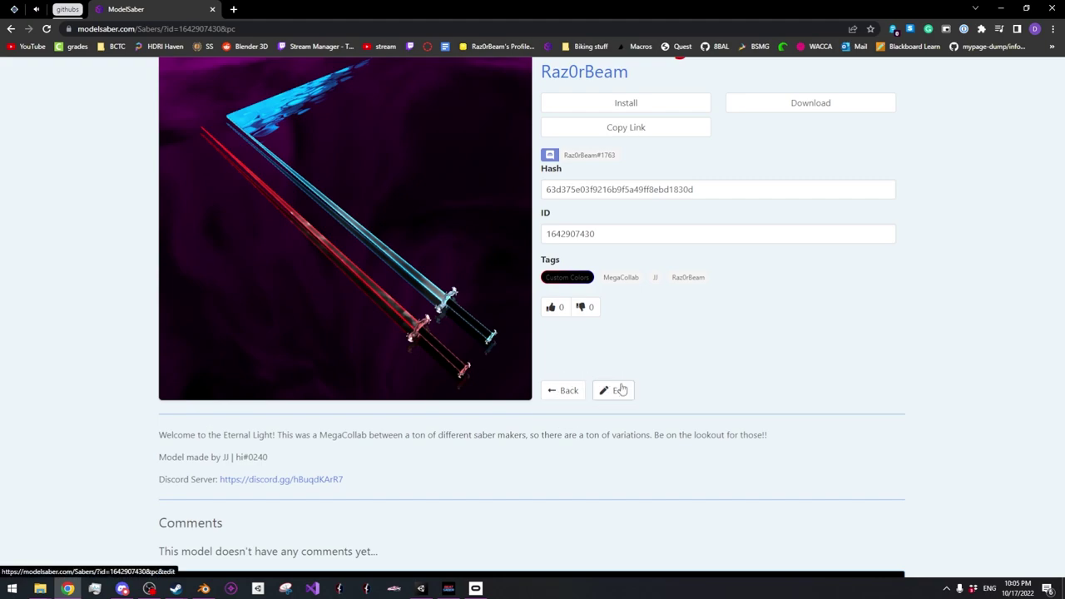
scroll(441, 504, "up", 1)
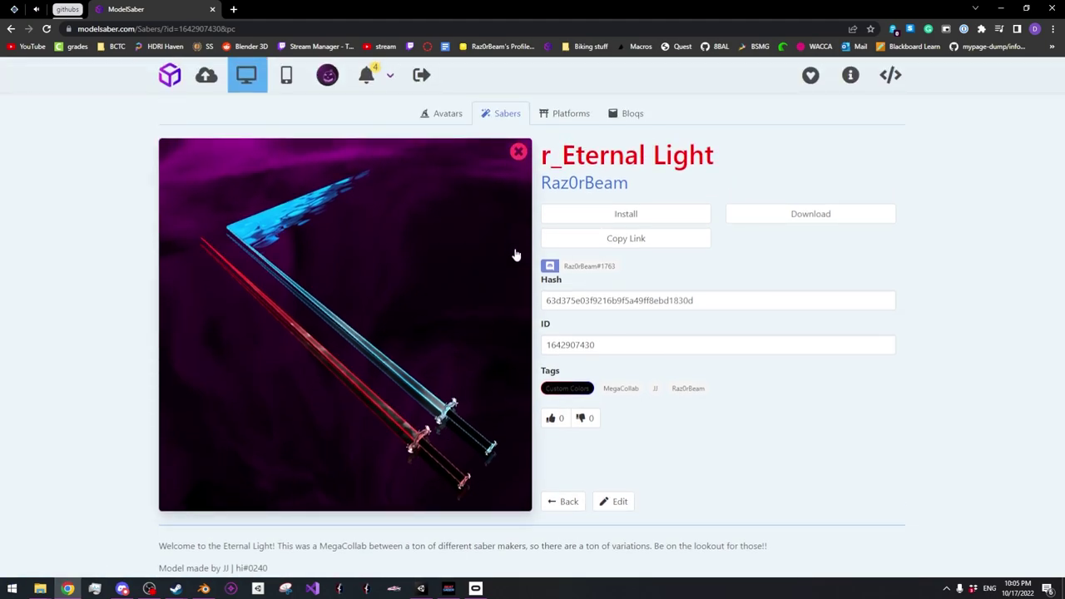
scroll(468, 342, "down", 2)
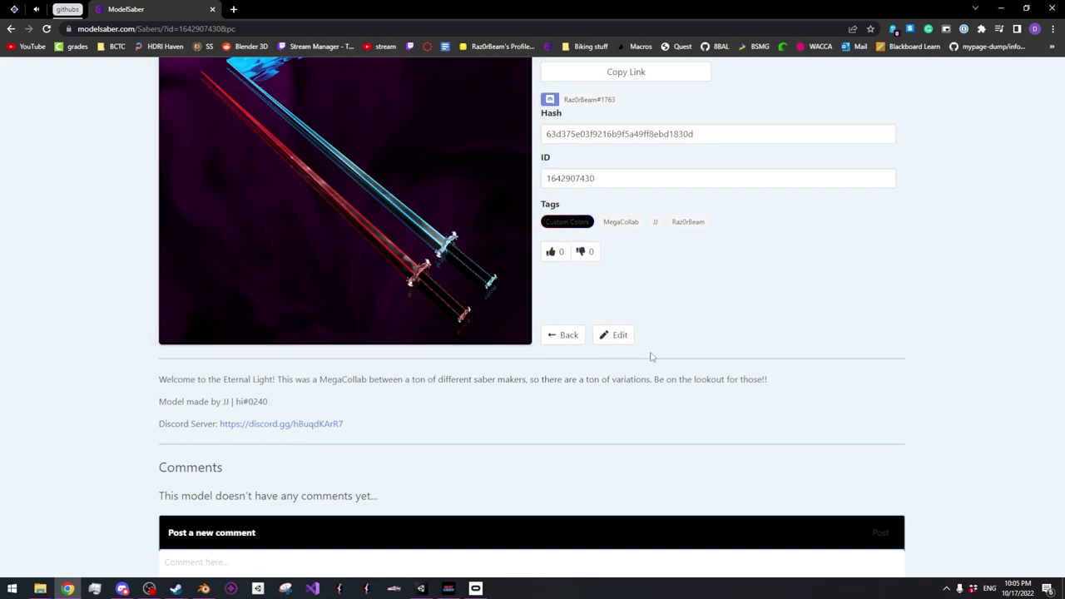
left_click_drag(796, 381, 367, 416)
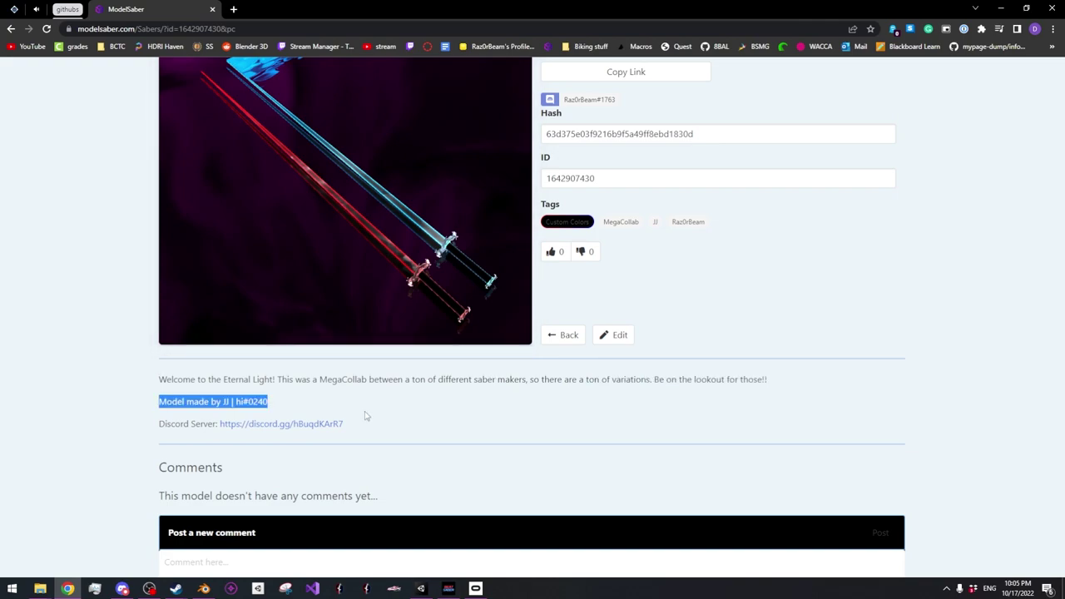
left_click_drag(150, 387, 548, 378)
left_click(499, 413)
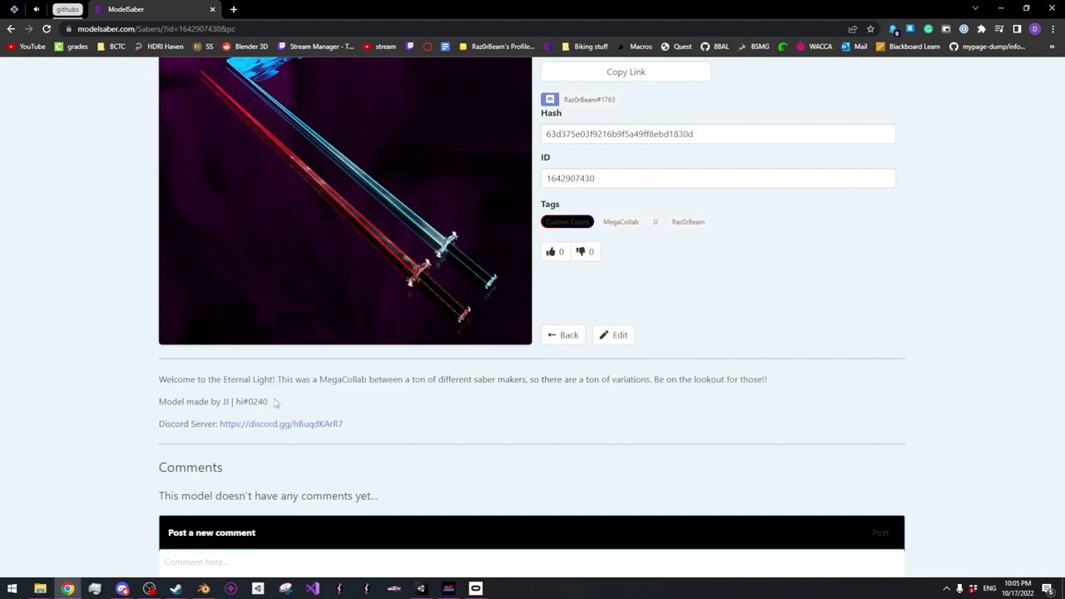
scroll(632, 388, "up", 2)
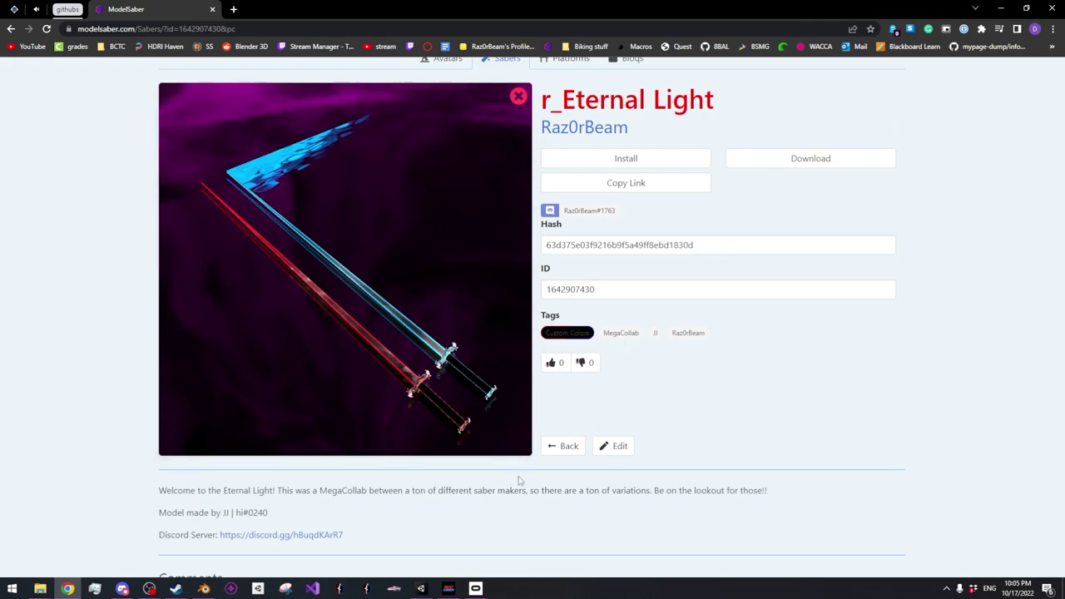
left_click_drag(540, 493, 713, 503)
left_click(696, 517)
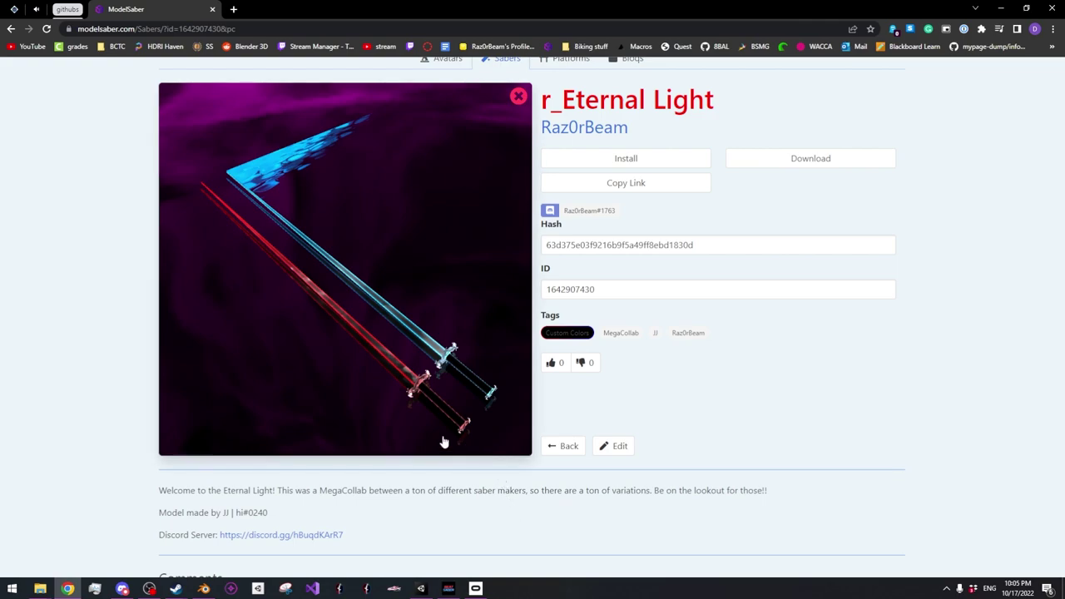
Return to the ModelSaber home page and open the Sabers catalogue for PC
scroll(268, 398, "up", 1)
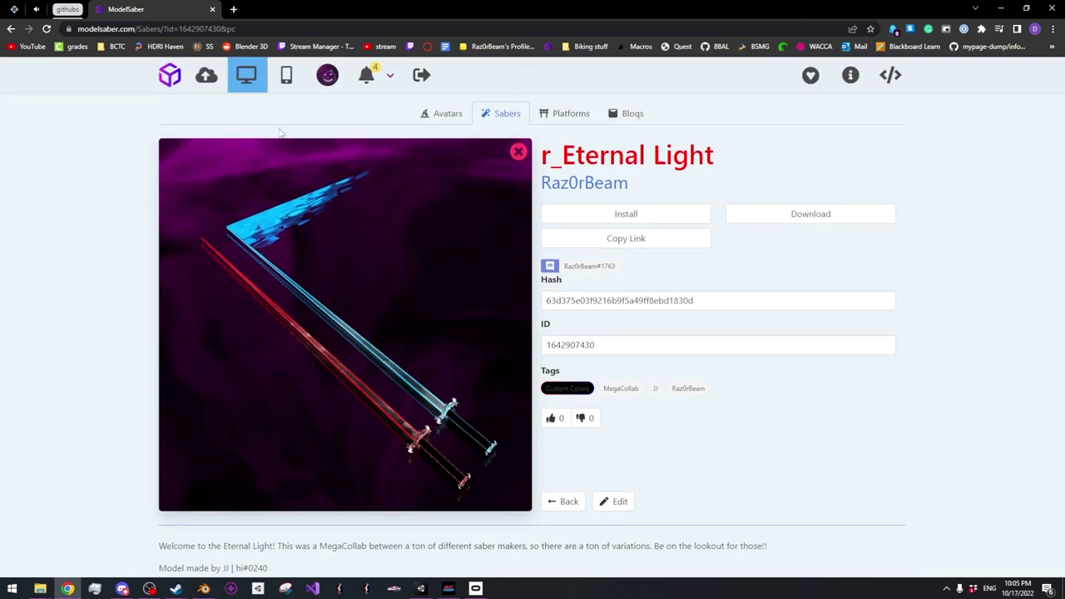
left_click(170, 84)
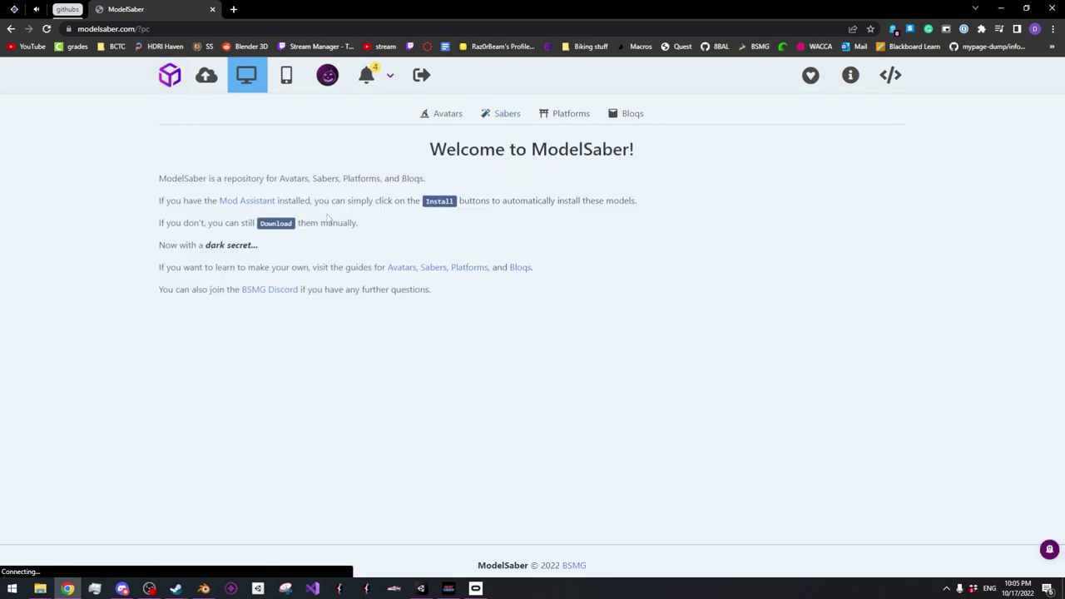
left_click(490, 117)
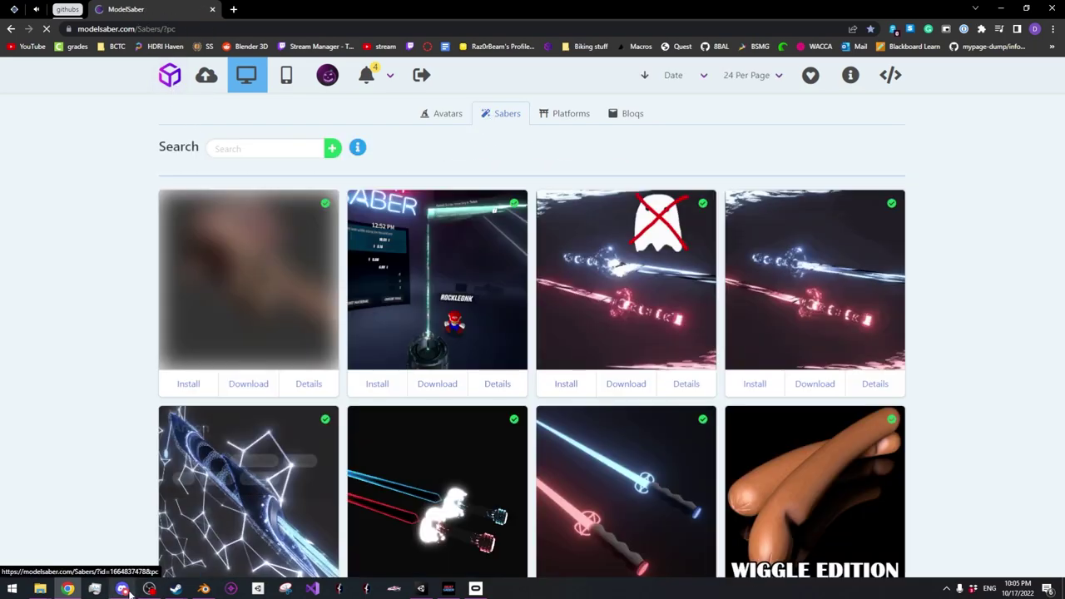
Switch to Discord and look through the saber releases posted in the pc-models channel of the Beat Saber modding server
left_click(123, 588)
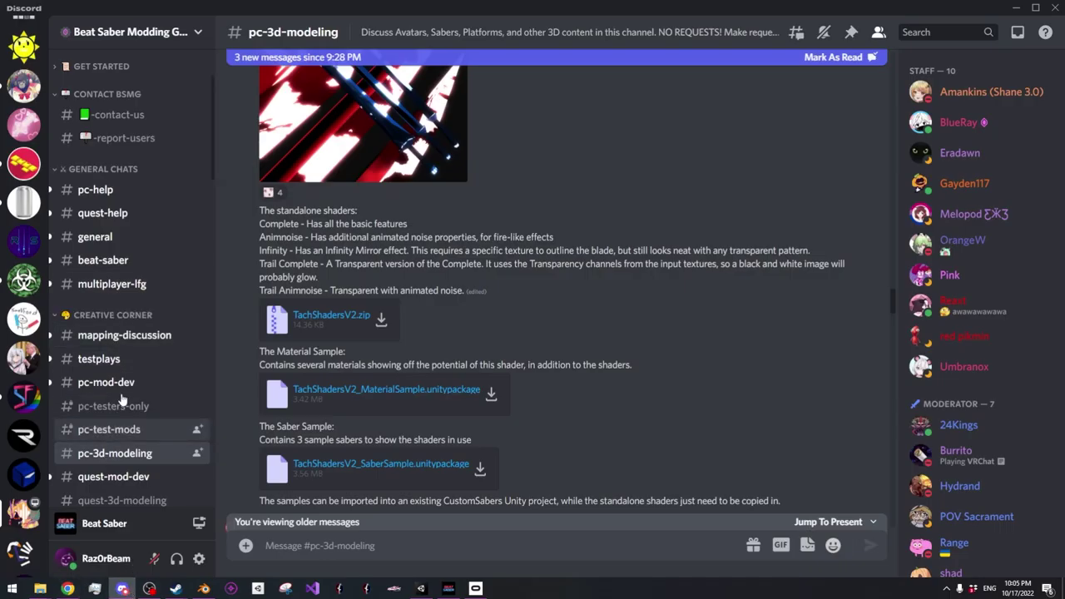
scroll(123, 426, "down", 5)
scroll(131, 380, "down", 3)
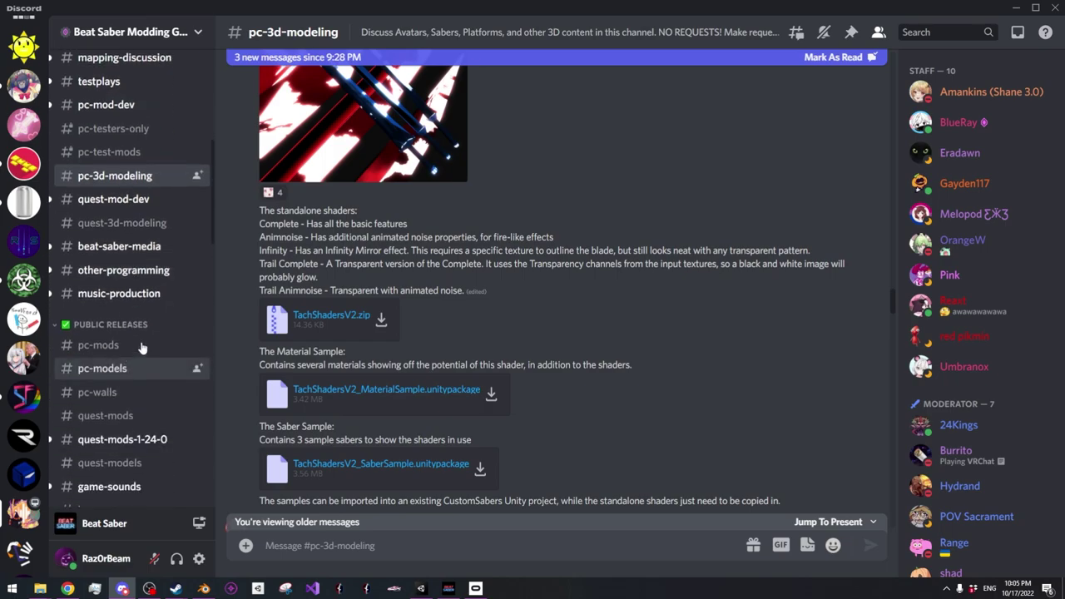
left_click(136, 366)
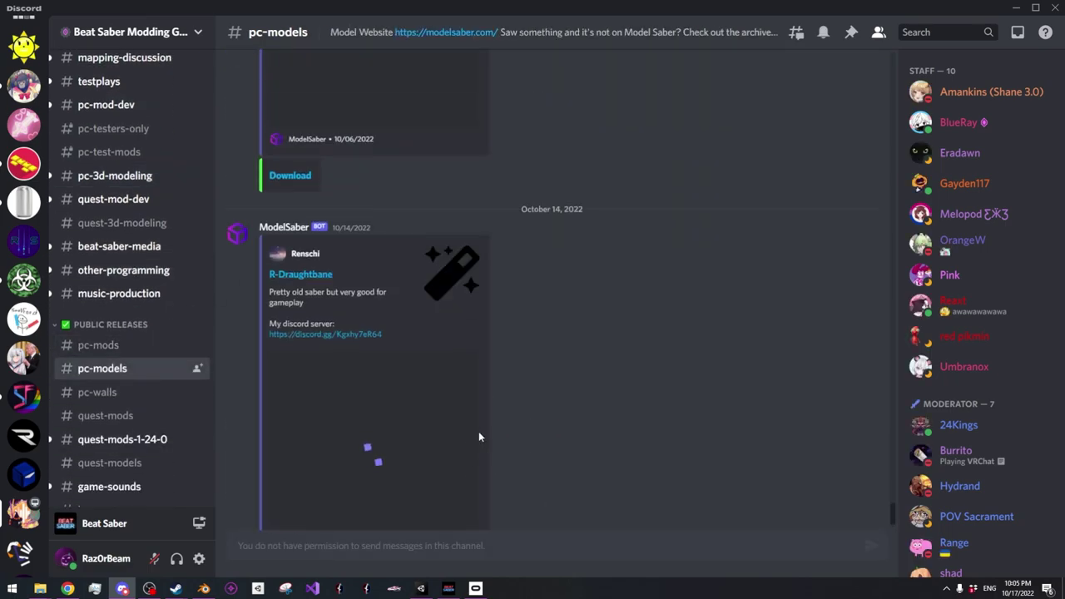
scroll(479, 431, "up", 10)
scroll(473, 423, "up", 15)
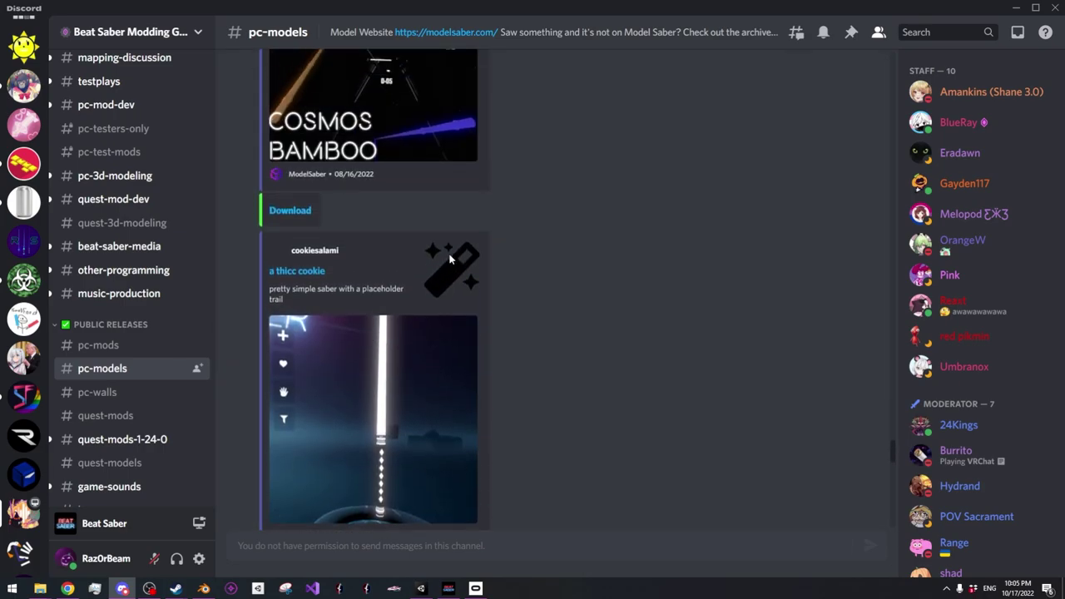
scroll(417, 289, "up", 5)
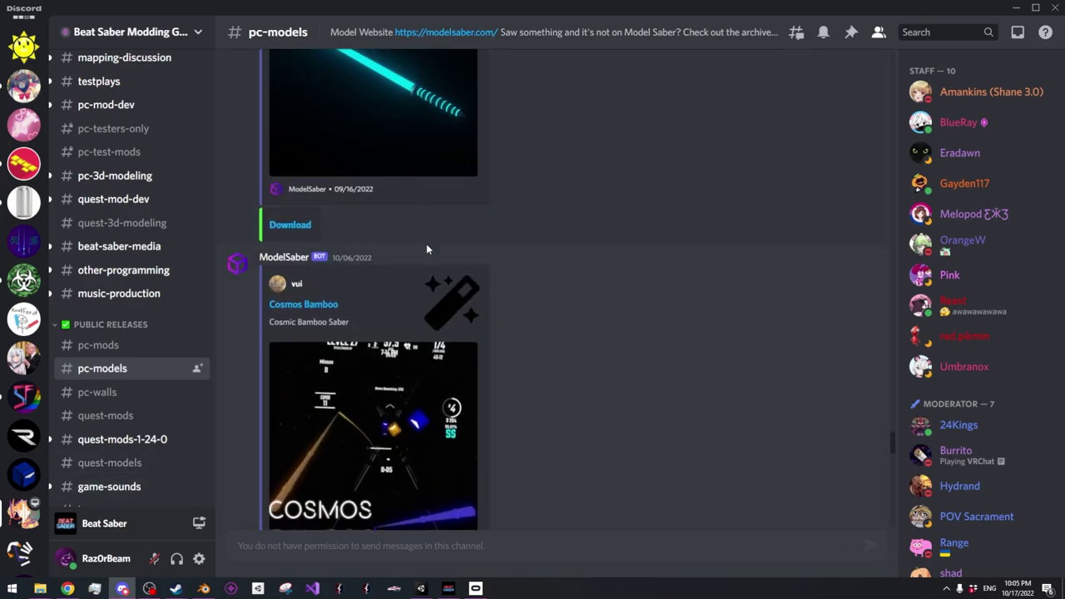
scroll(431, 244, "up", 3)
scroll(412, 260, "up", 3)
Switch back to Chrome and look through the saber thumbnails in the ModelSaber catalogue
left_click(67, 588)
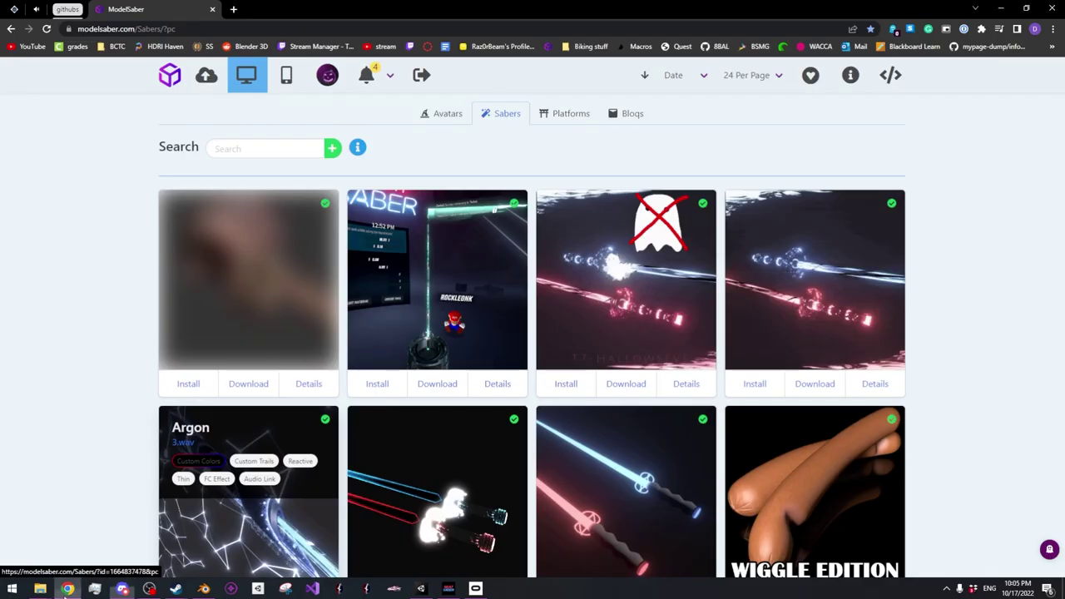
scroll(633, 275, "down", 3)
scroll(255, 321, "down", 2)
scroll(837, 404, "down", 2)
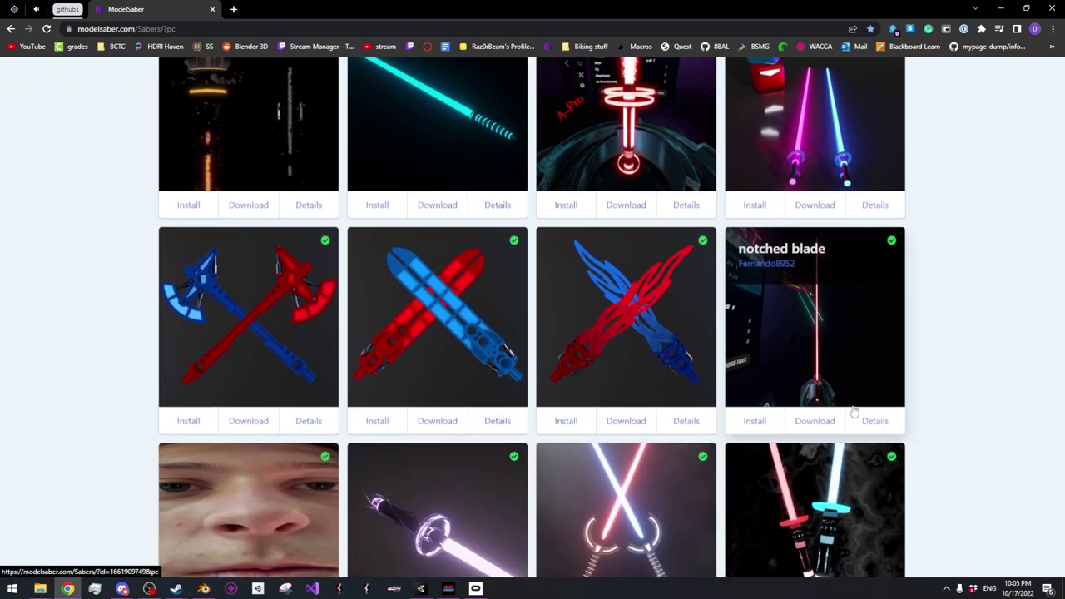
scroll(854, 411, "down", 1)
scroll(666, 443, "up", 8)
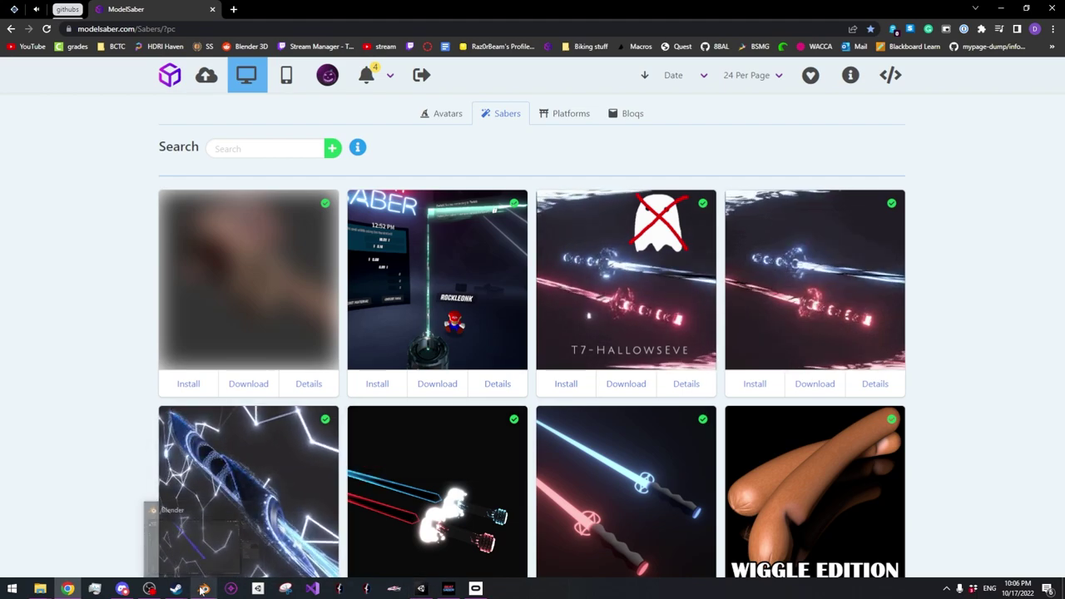
Switch to Unity and inspect the trails, blades and handles of both tutorial sabers from several angles
mouse_move(450, 588)
left_click(441, 571)
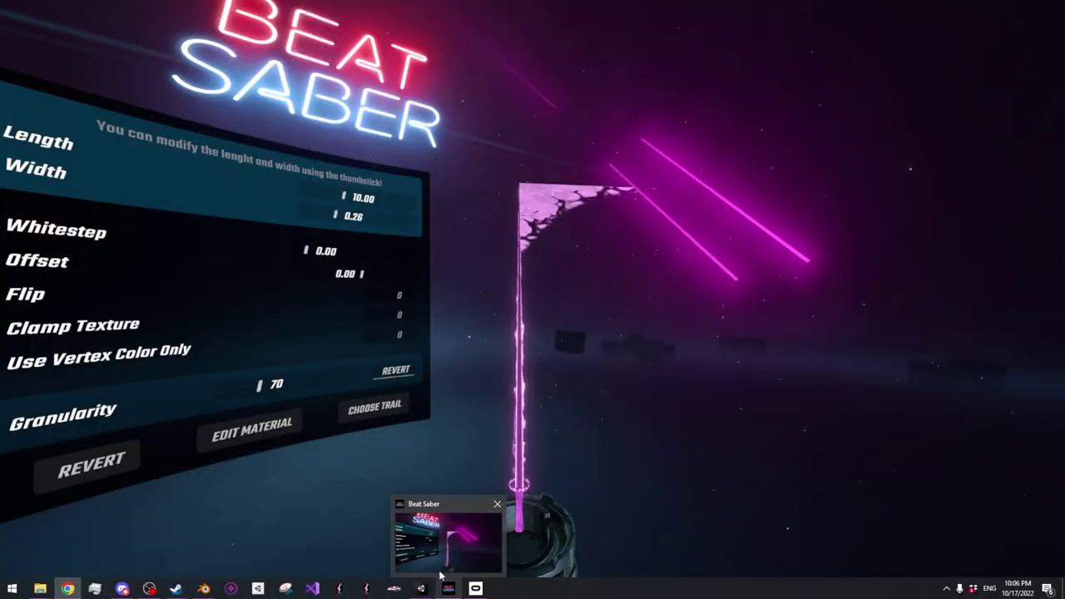
left_click(421, 589)
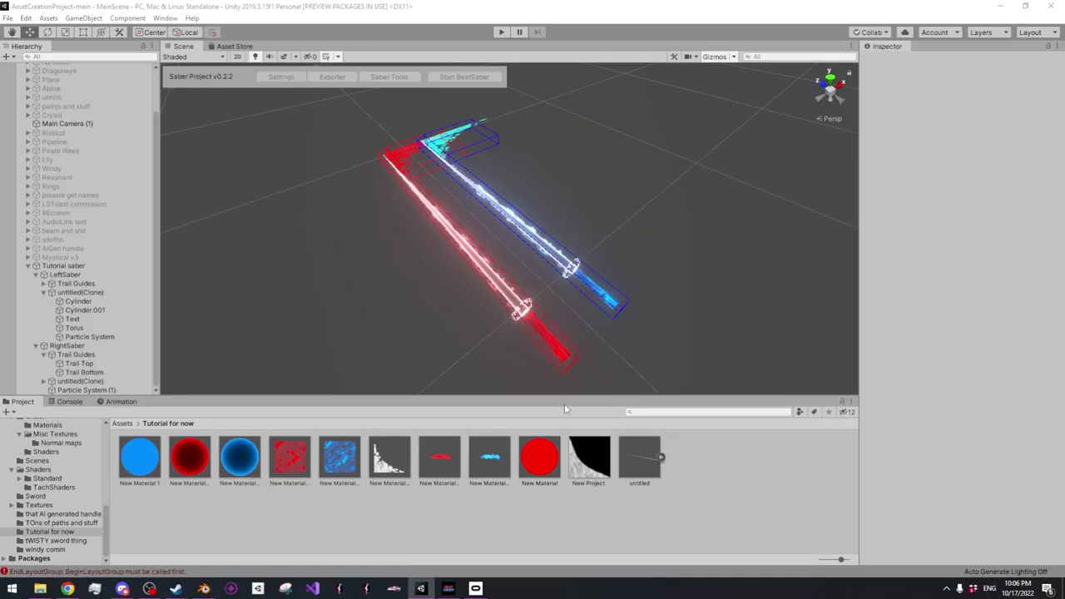
right_click_drag(664, 256, 623, 253)
left_click_drag(624, 259, 723, 272, "alt")
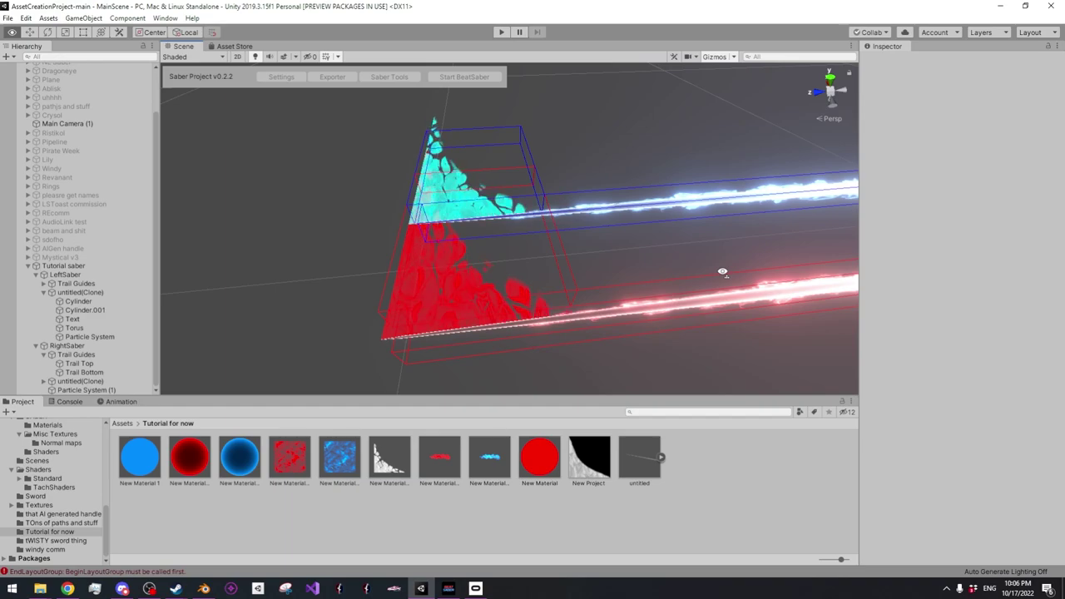
right_click_drag(723, 273, 714, 274)
right_click_drag(483, 267, 497, 271)
left_click_drag(497, 271, 260, 266, "alt")
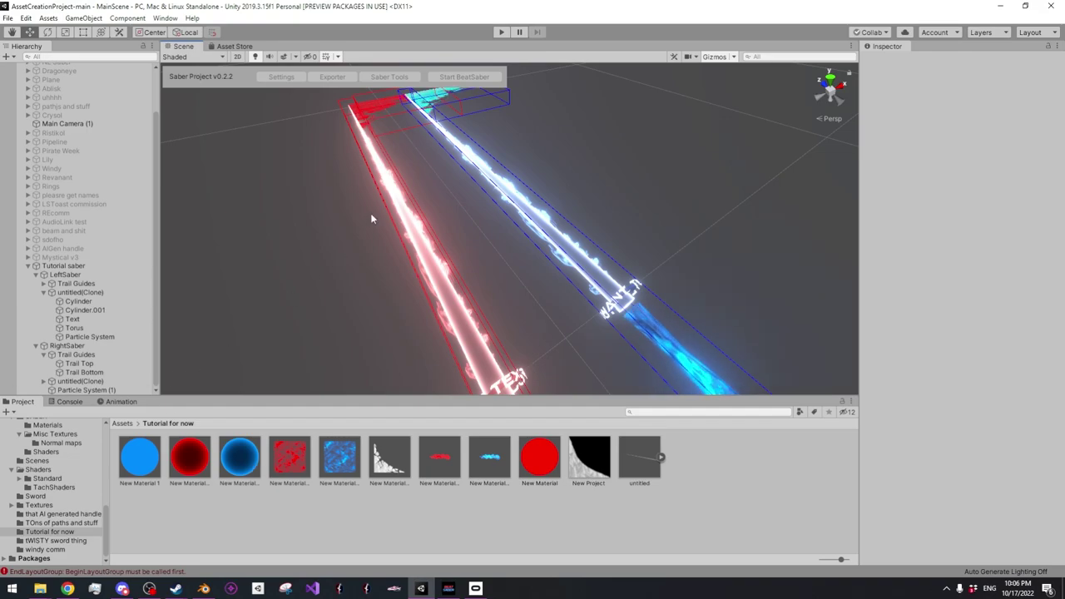
right_click_drag(542, 333, 713, 314)
scroll(709, 310, "up", 5)
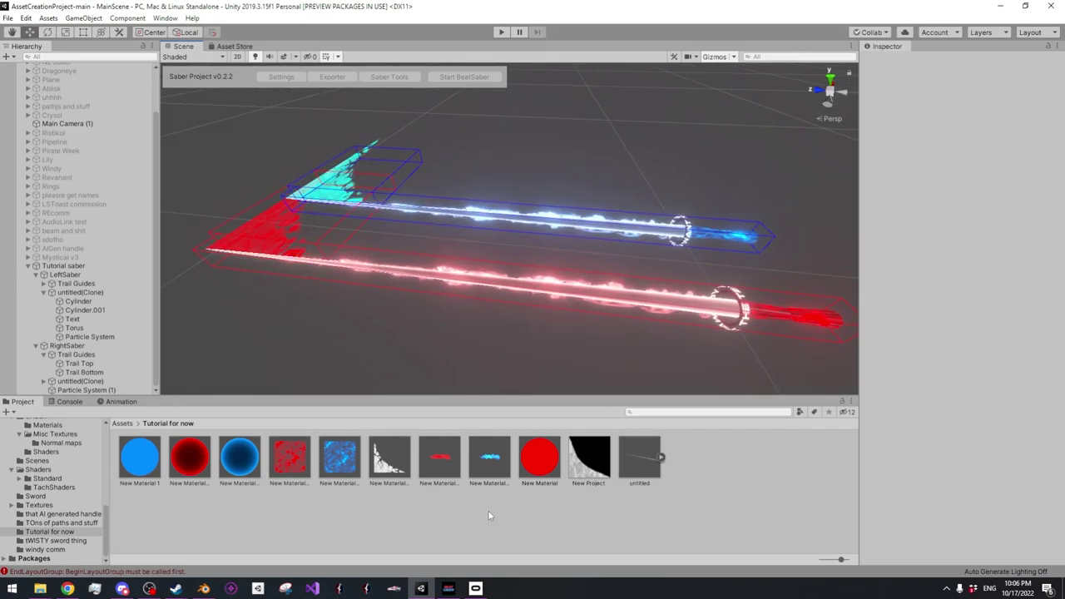
Create a new material in the Tutorial for now folder and view the alpha setting of its Albedo color
right_click(505, 530)
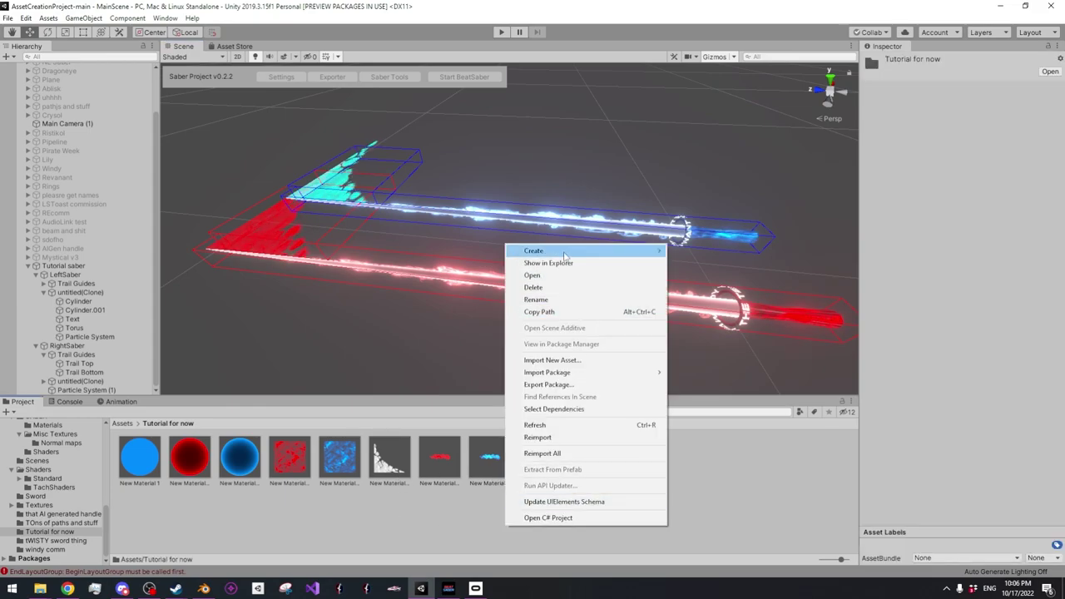
mouse_move(563, 250)
left_click(703, 309)
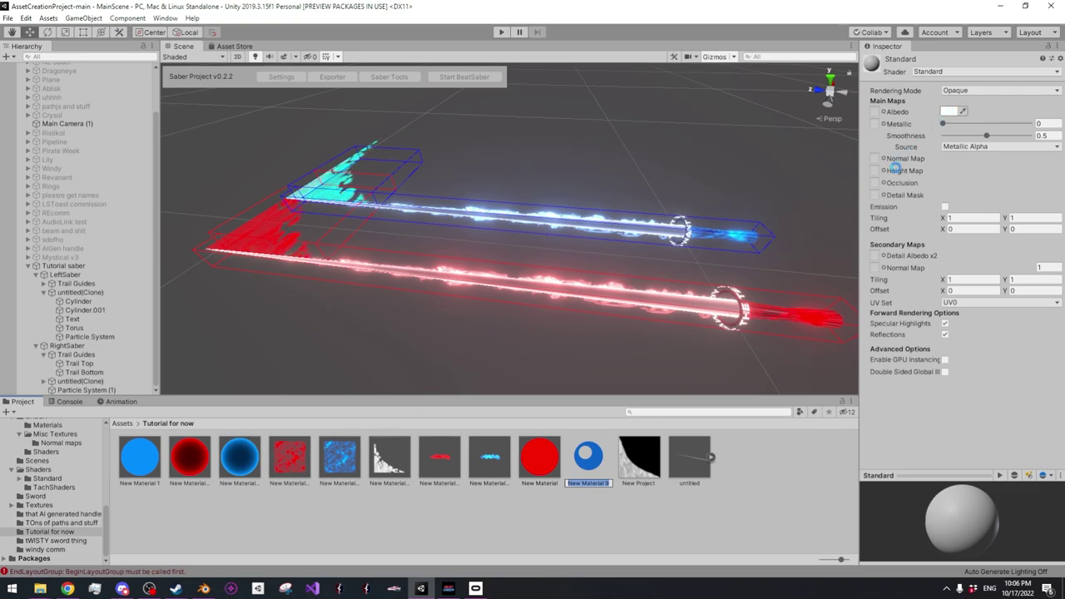
left_click(949, 112)
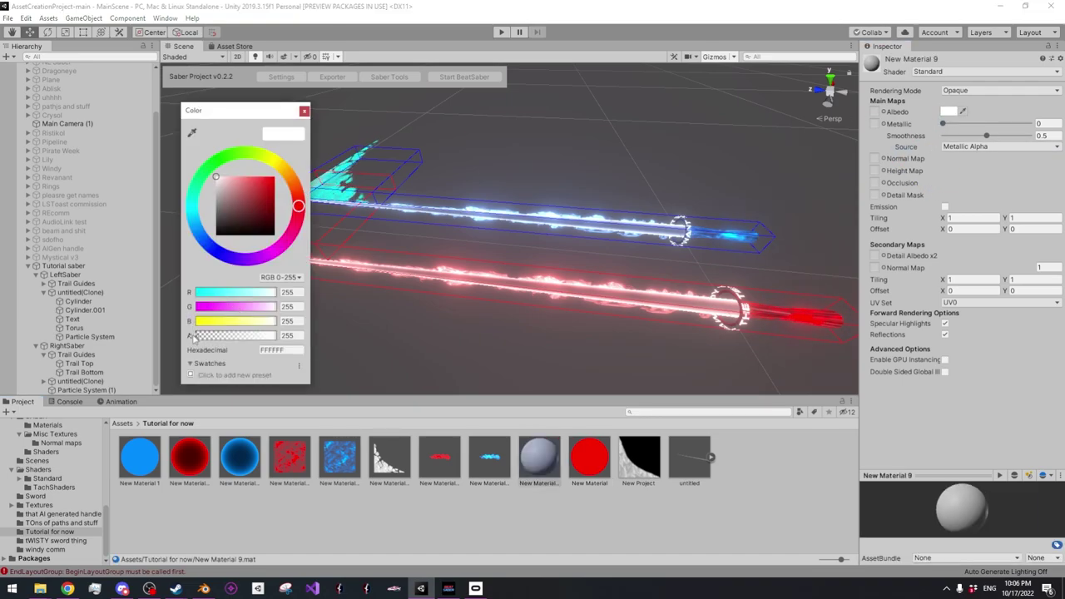
left_click_drag(272, 338, 199, 337)
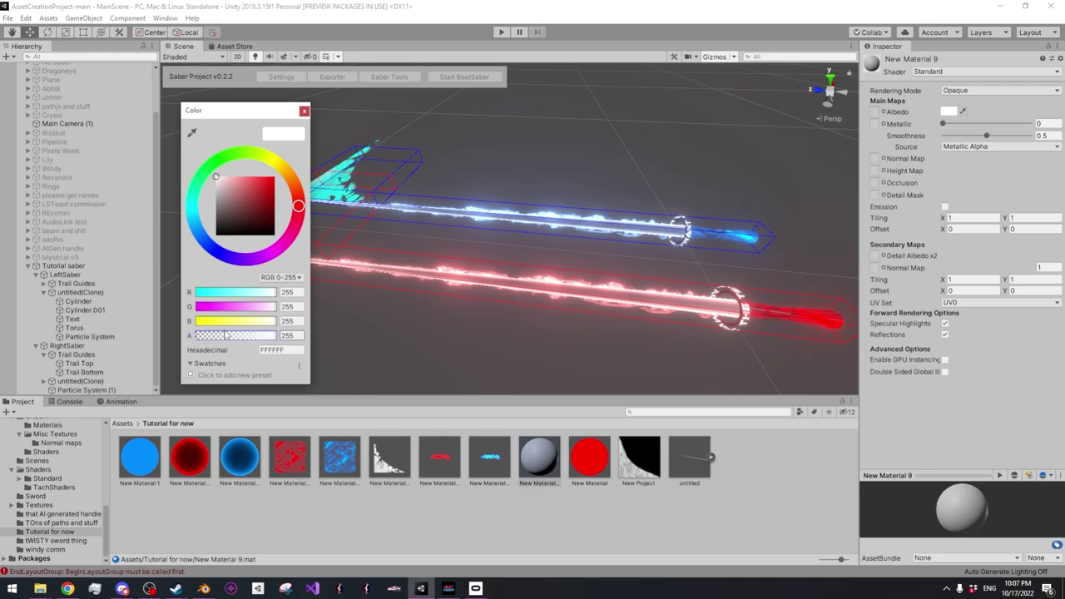
left_click(304, 112)
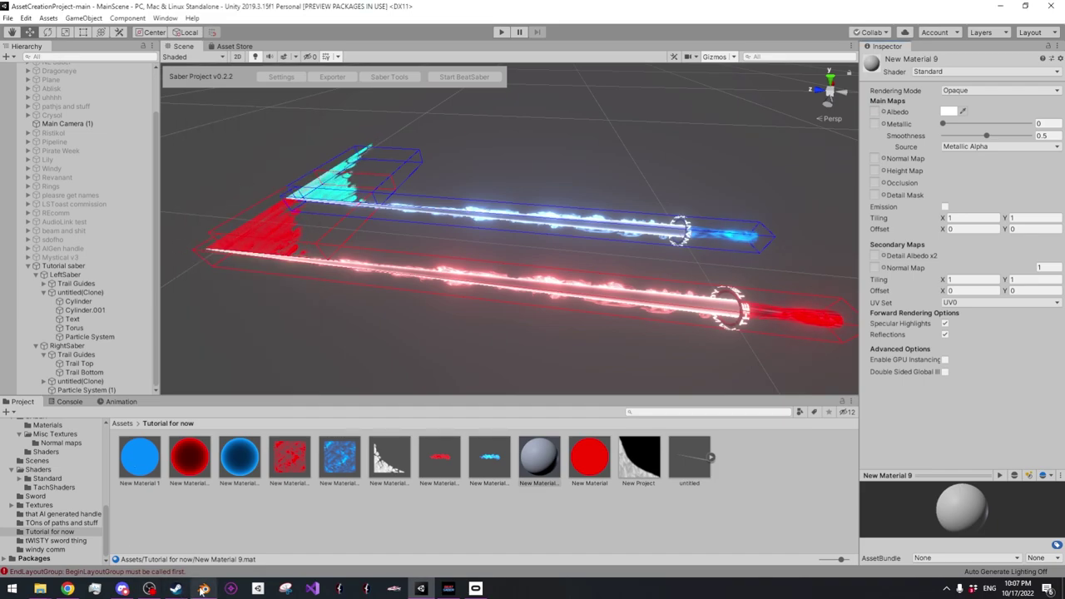
Switch to Discord and bring up the most recent messages in the pc-3d-modeling channel
left_click(123, 589)
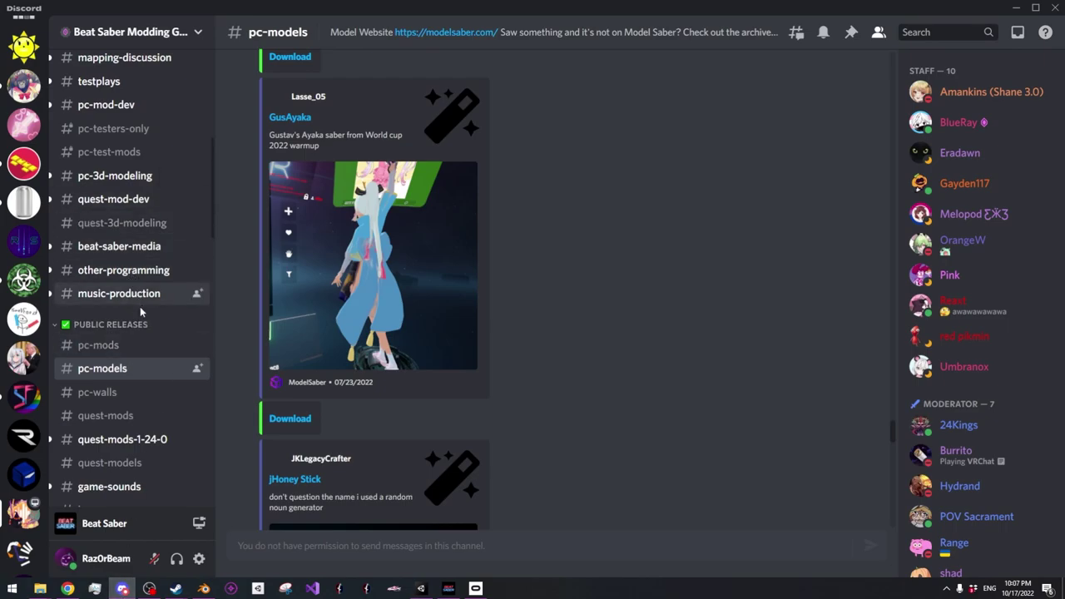
scroll(142, 300, "up", 3)
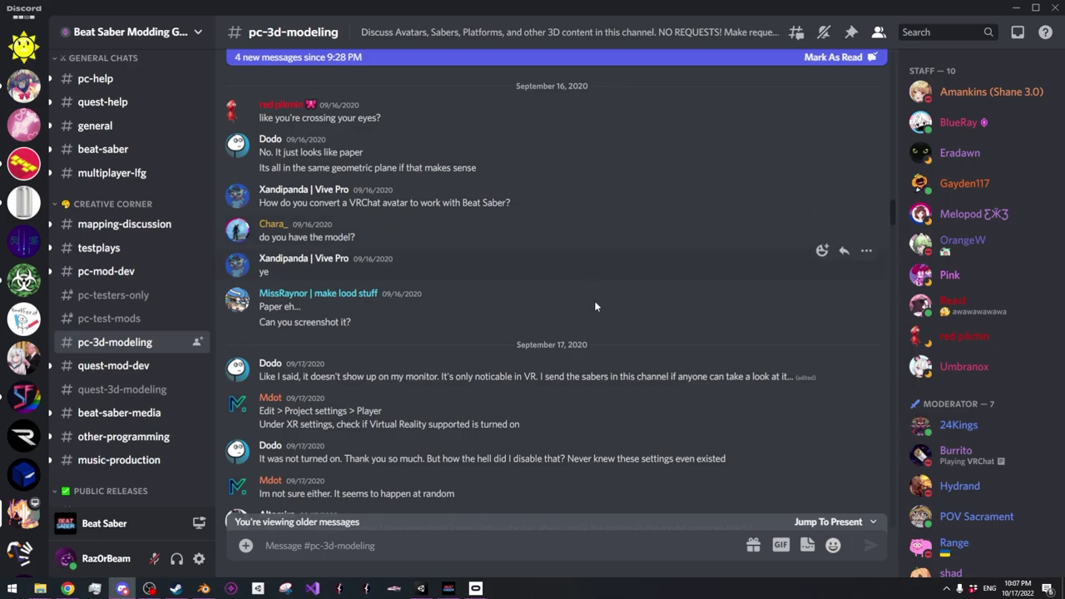
scroll(563, 406, "down", 9)
scroll(601, 331, "down", 10)
left_click(564, 527)
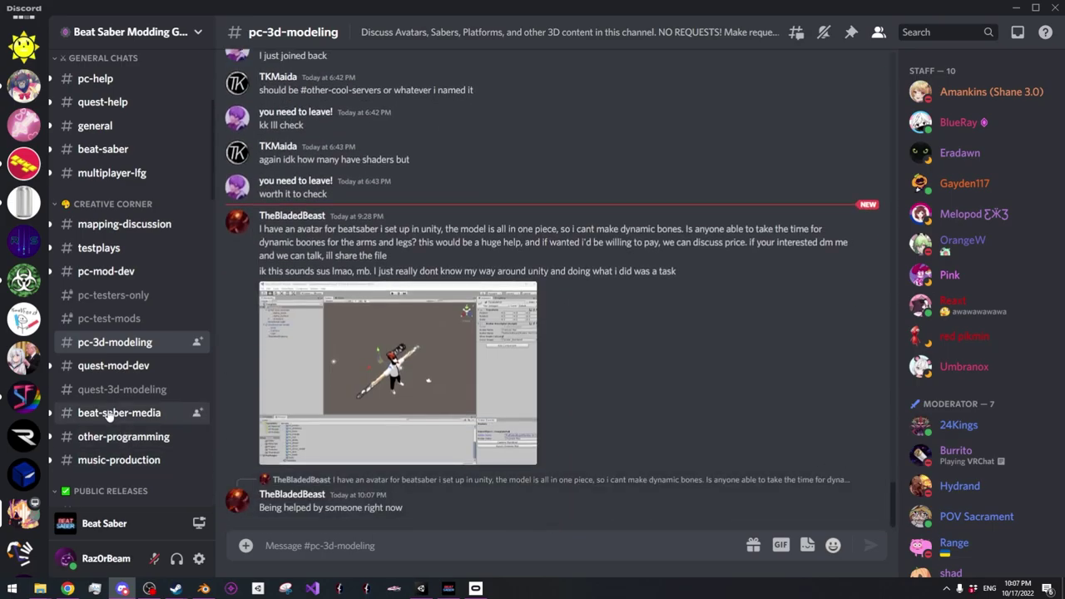
Look through the list of joined Discord servers
scroll(31, 464, "down", 3)
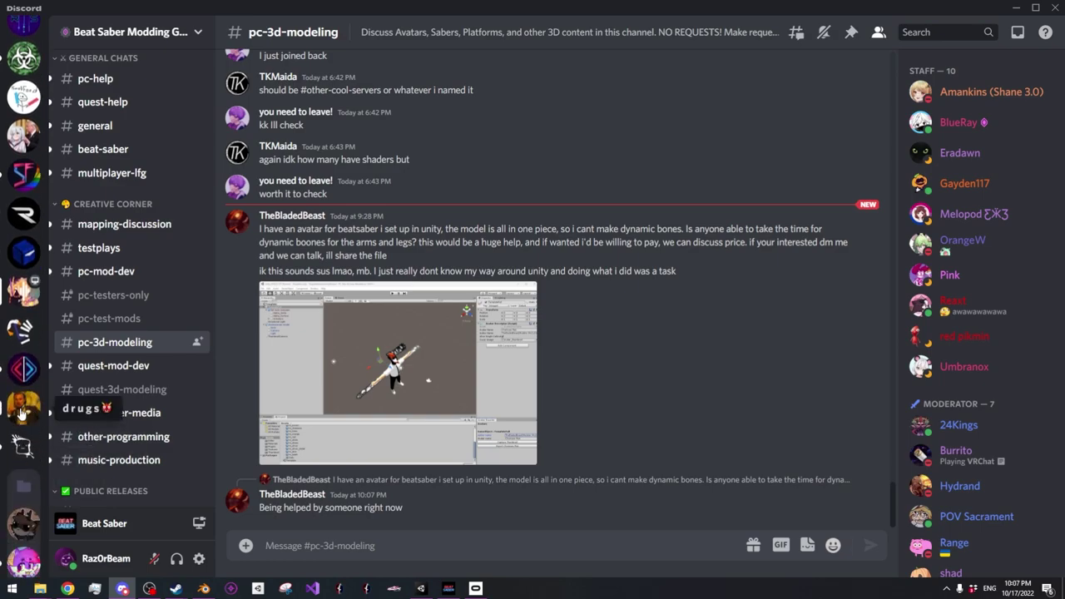
scroll(26, 483, "down", 3)
scroll(26, 441, "up", 3)
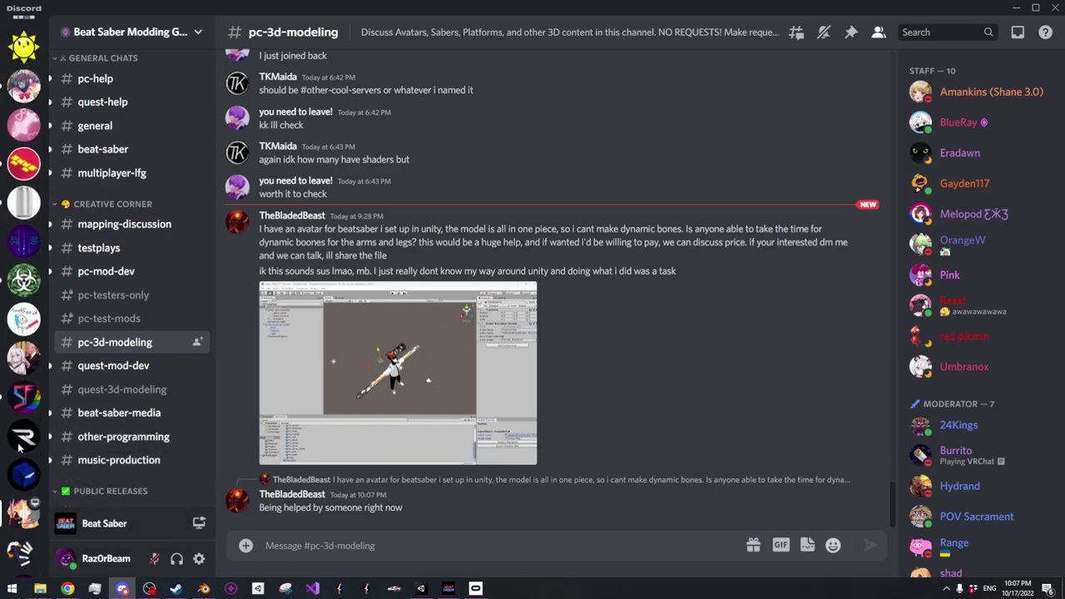
scroll(28, 364, "up", 3)
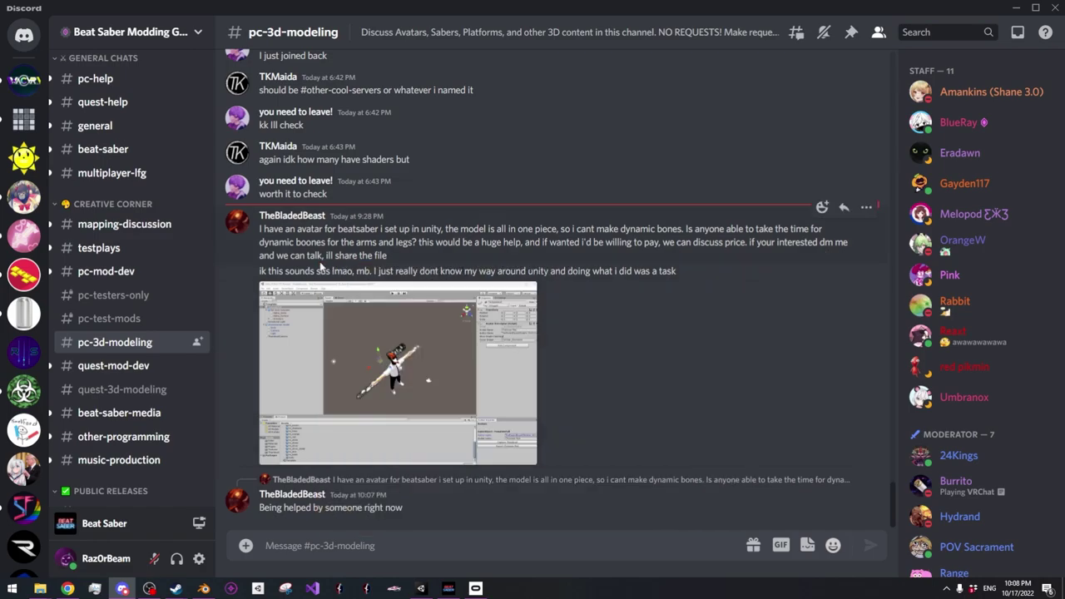
scroll(33, 529, "down", 3)
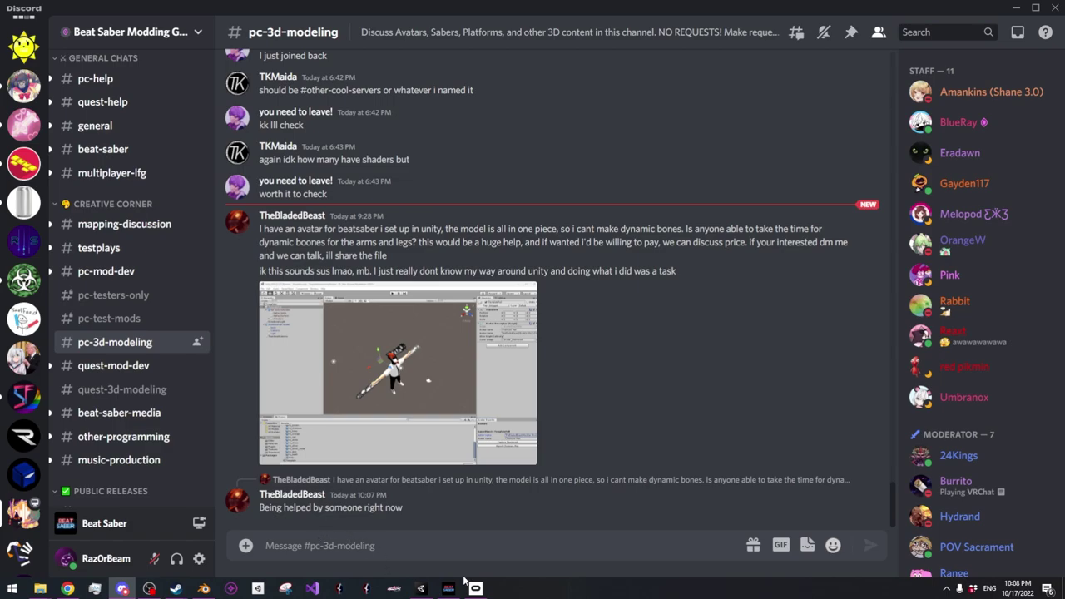
mouse_move(203, 589)
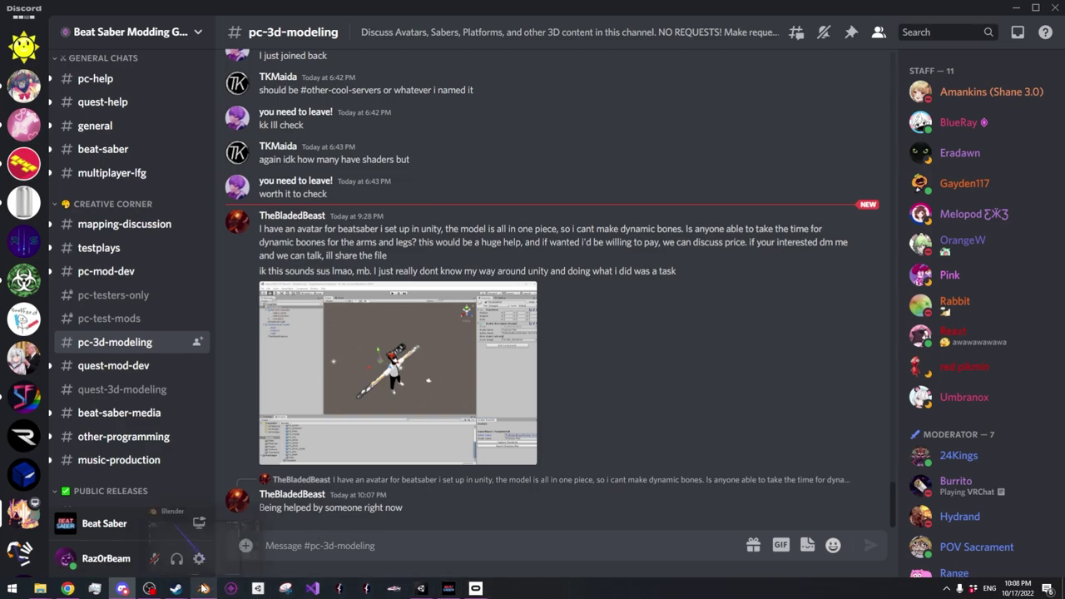